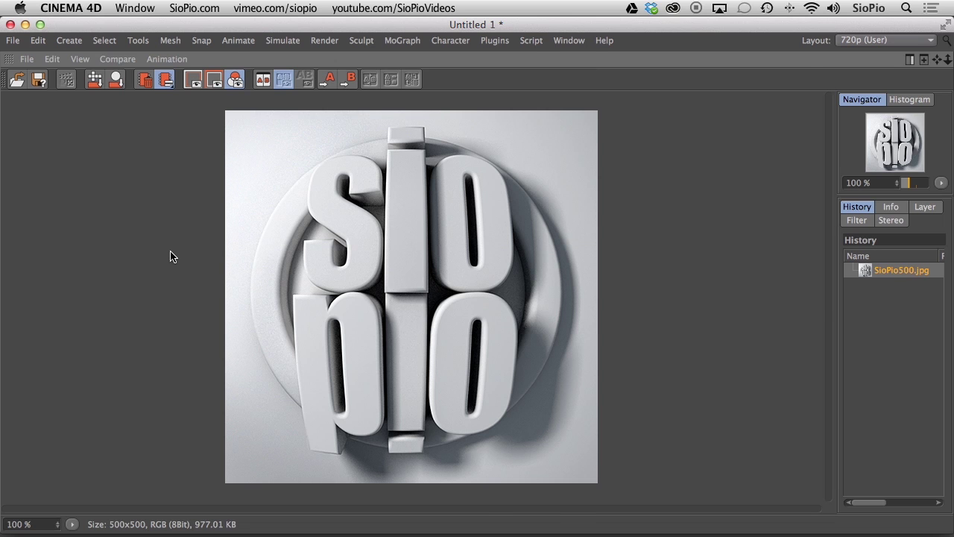
Switch from the rendered picture to the 3D scene and add a cube primitive.
{"action": "key", "text": "ctrl+Tab"}
{"action": "left_click", "coordinate": [161, 84]}
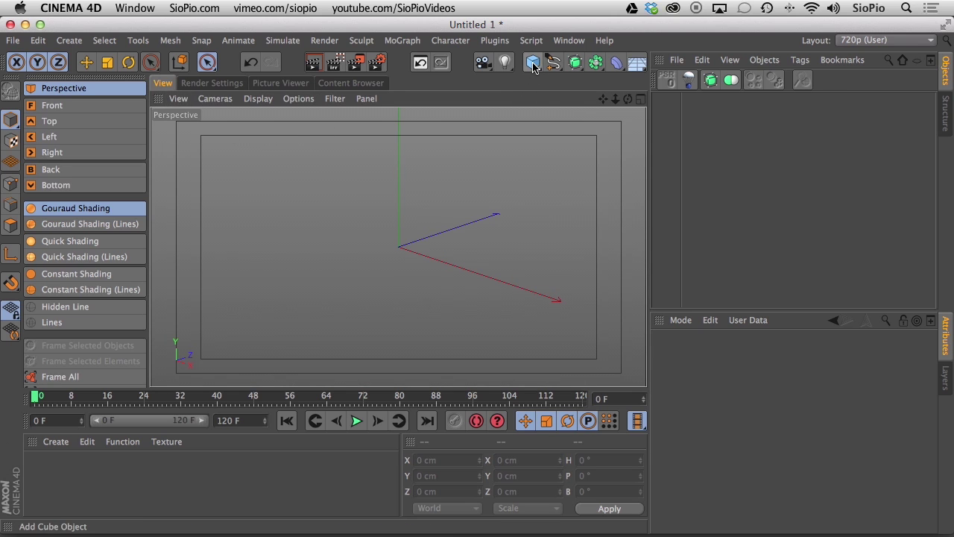
{"action": "left_click_drag", "start_coordinate": [532, 62], "coordinate": [650, 82]}
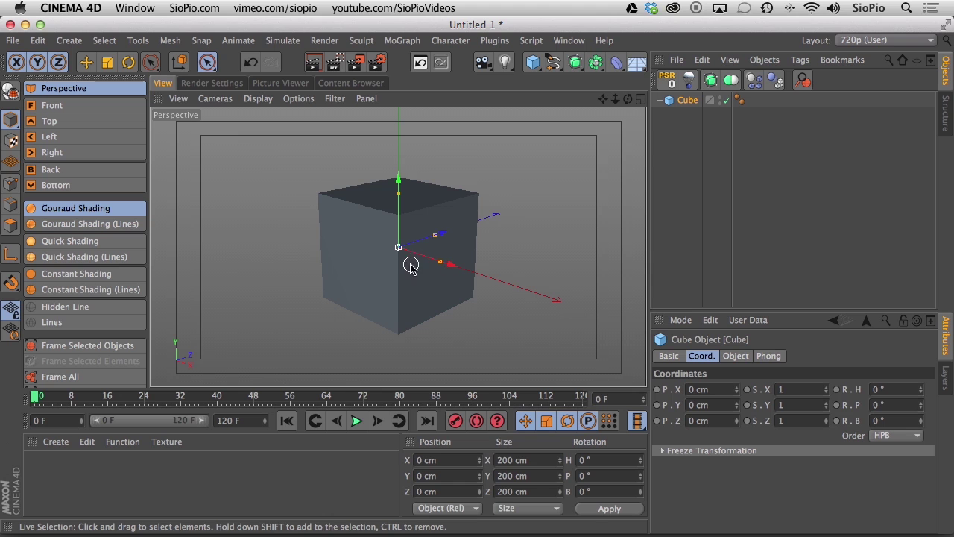
{"action": "left_click_drag", "start_coordinate": [401, 276], "coordinate": [392, 251], "text": "alt"}
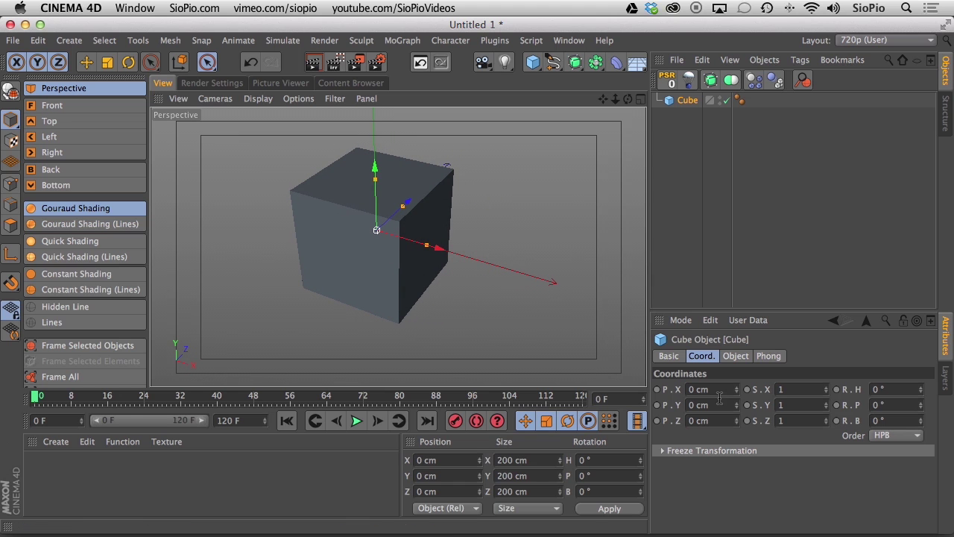
Size the cube to 75 cm in X, 20 cm in Y and 50 cm in Z, and display it with Gouraud Shading (Lines).
{"action": "left_click", "coordinate": [734, 357]}
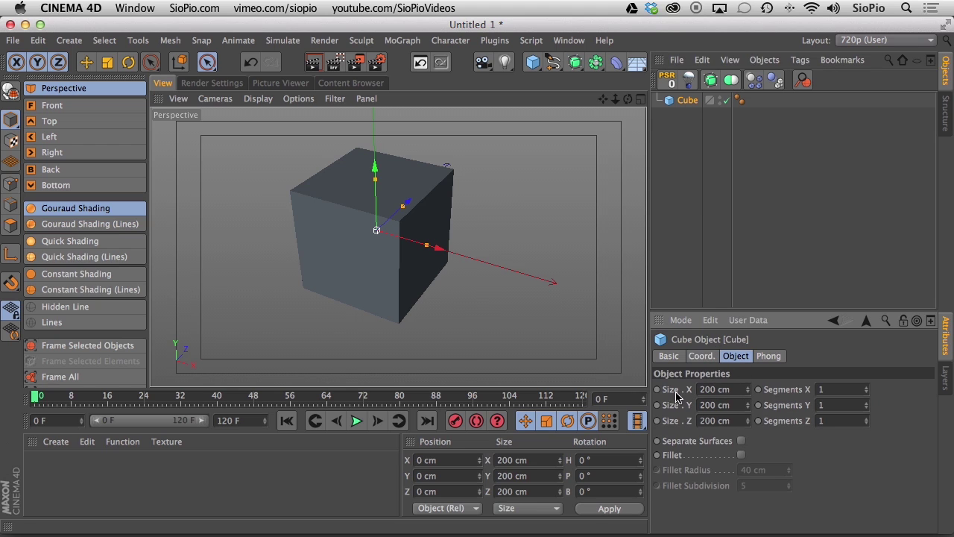
{"action": "double_click", "coordinate": [733, 390]}
{"action": "type", "text": "75"}
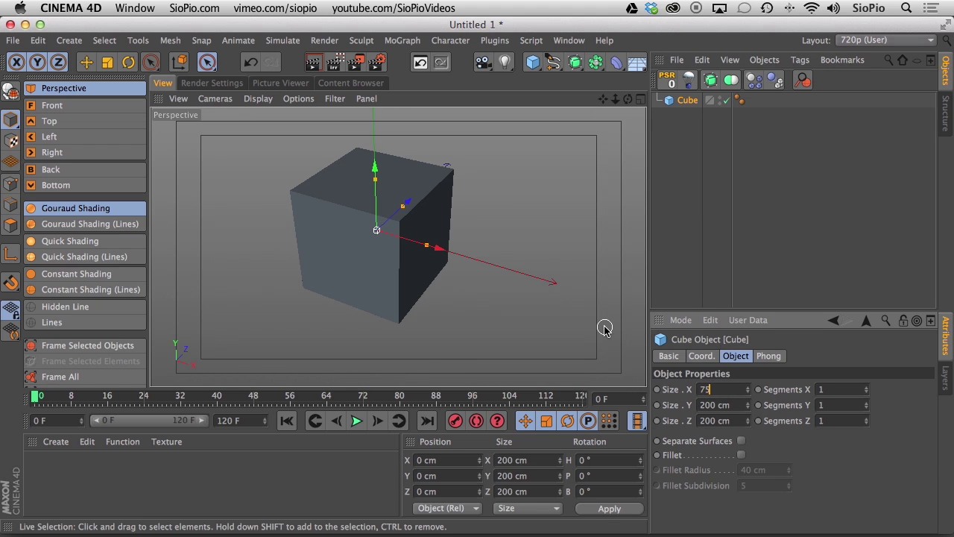
{"action": "key", "text": "Tab"}
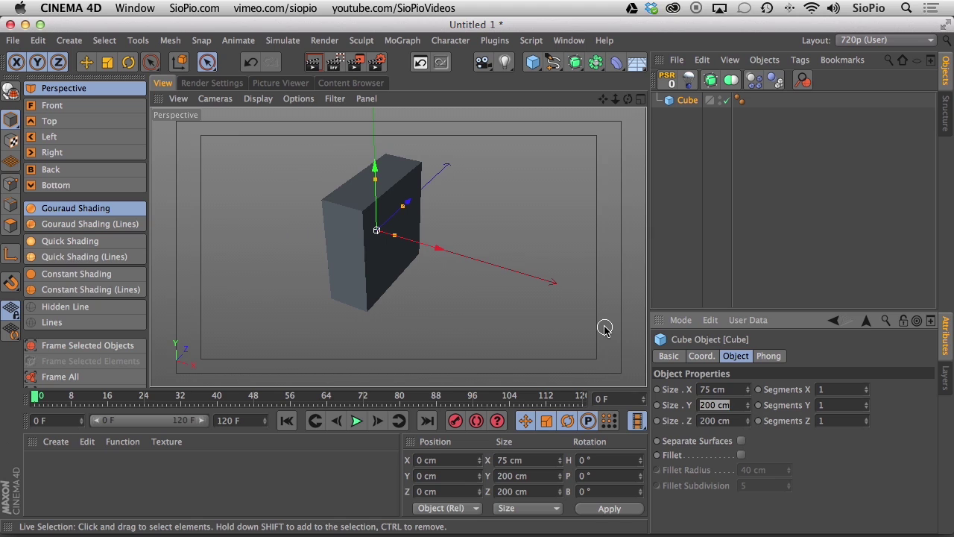
{"action": "type", "text": "20"}
{"action": "key", "text": "Tab"}
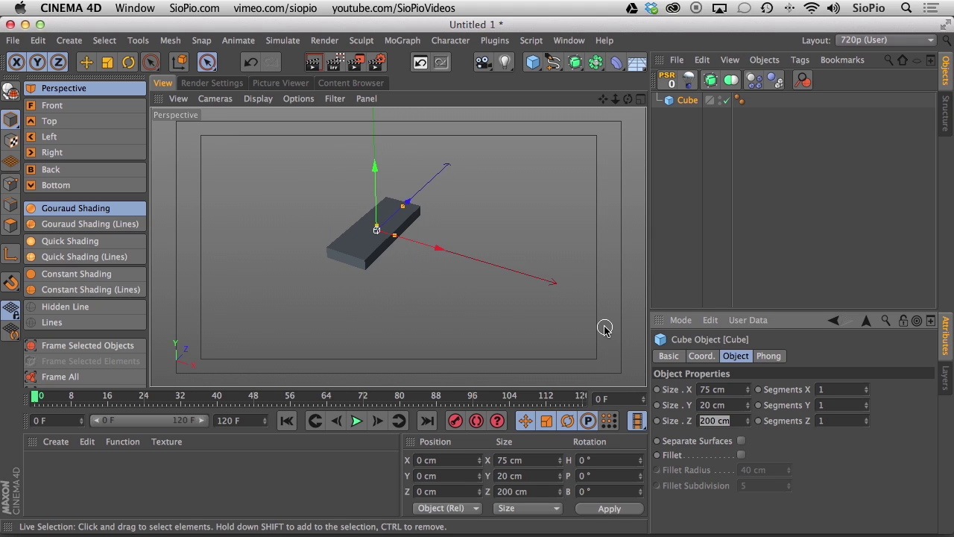
{"action": "type", "text": "50"}
{"action": "key", "text": "Return"}
{"action": "key", "text": "h"}
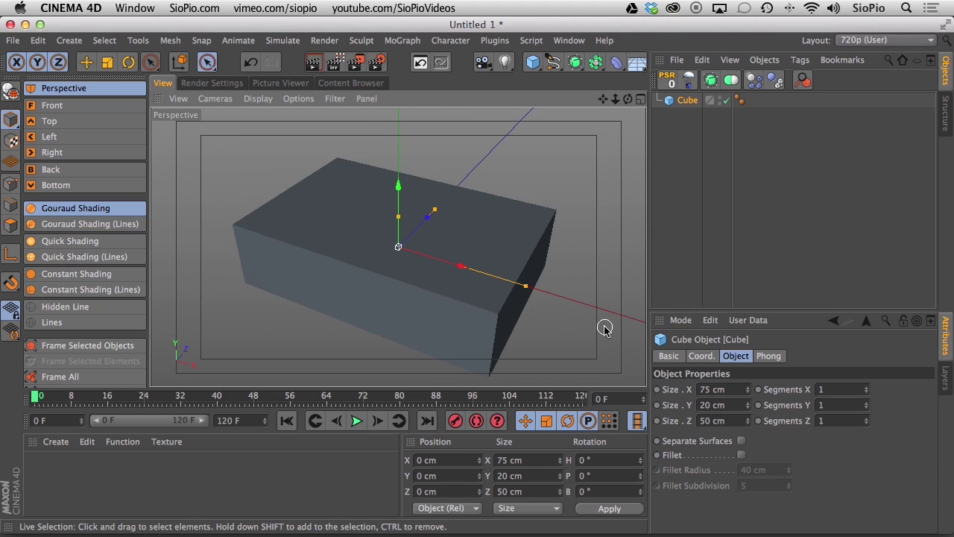
{"action": "left_click", "coordinate": [81, 224]}
Duplicate the cube and move the copy up 20 cm along Y so it sits on the original.
{"action": "left_click", "coordinate": [680, 102]}
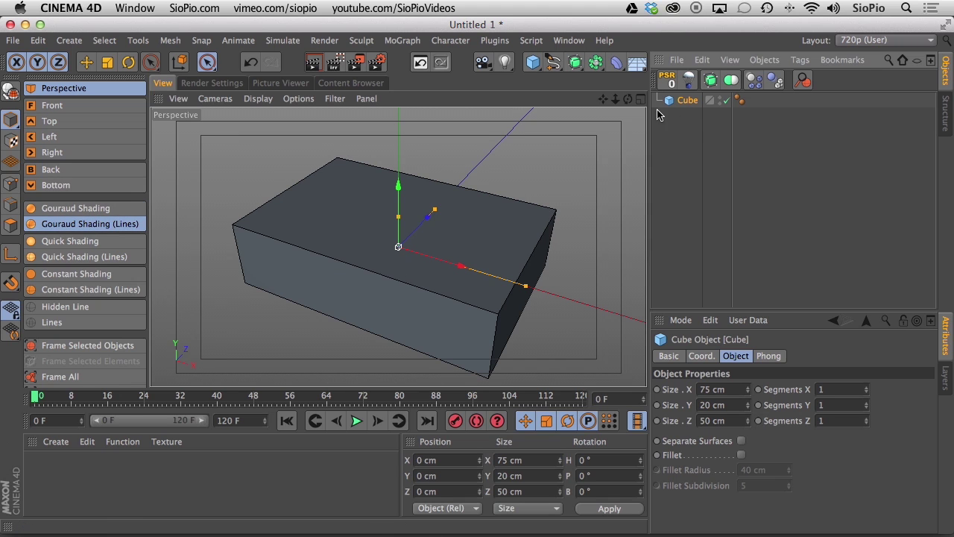
{"action": "key", "text": "super+c"}
{"action": "key", "text": "super+v"}
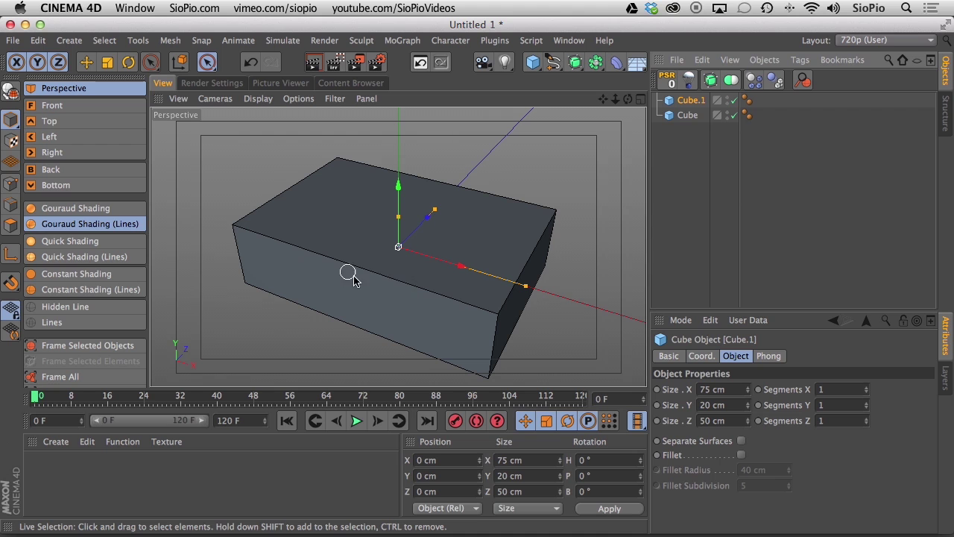
{"action": "left_click", "coordinate": [395, 186]}
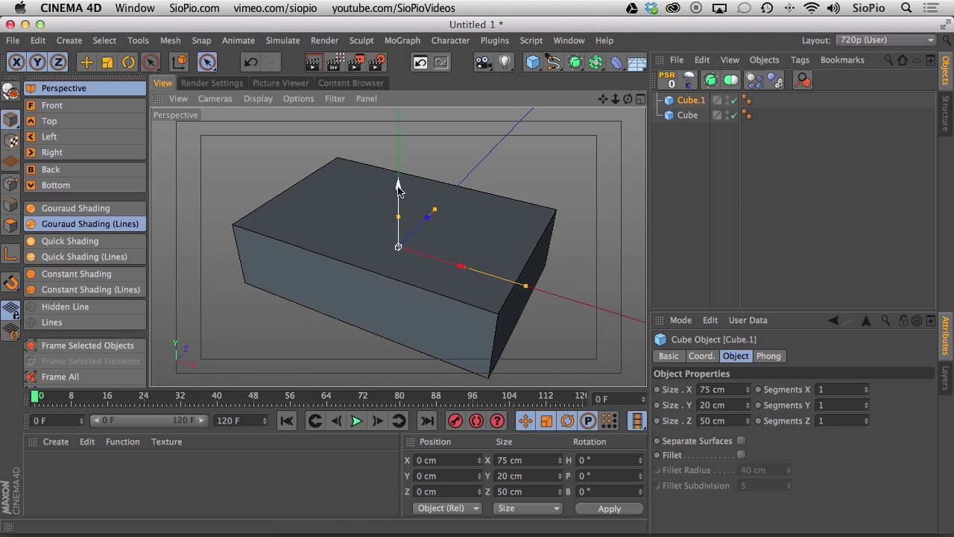
{"action": "left_click_drag", "start_coordinate": [395, 187], "coordinate": [397, 128]}
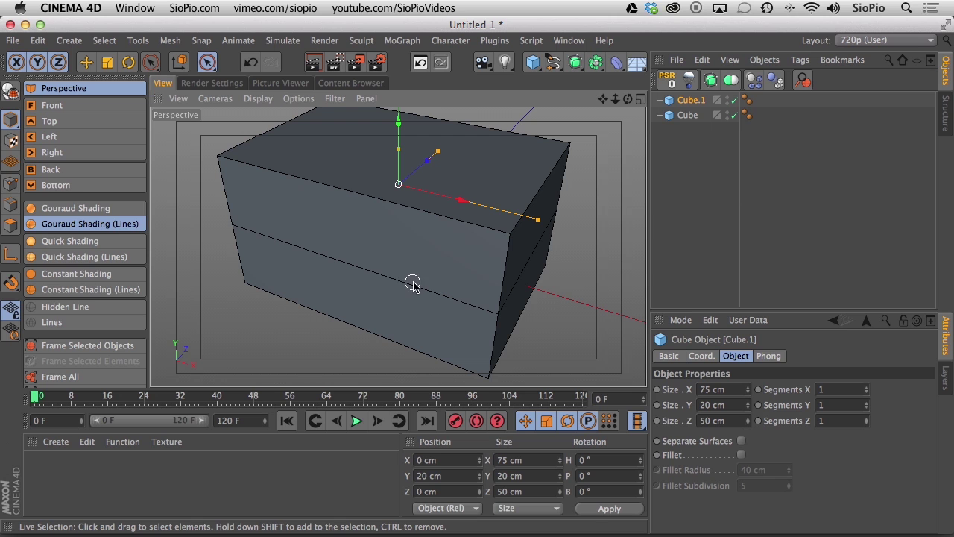
Turn on the grid display in the perspective viewport.
{"action": "left_click", "coordinate": [688, 115]}
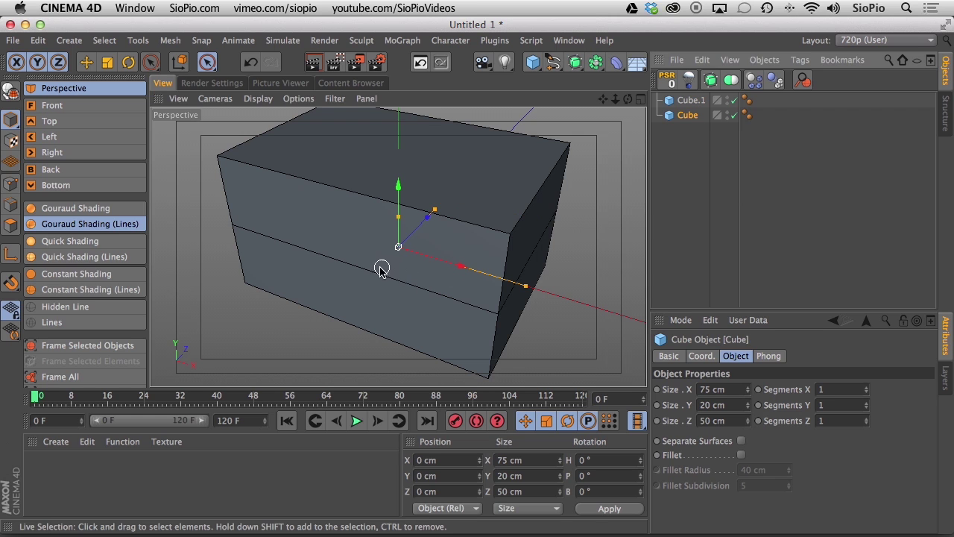
{"action": "left_click_drag", "start_coordinate": [372, 286], "coordinate": [323, 169], "text": "alt"}
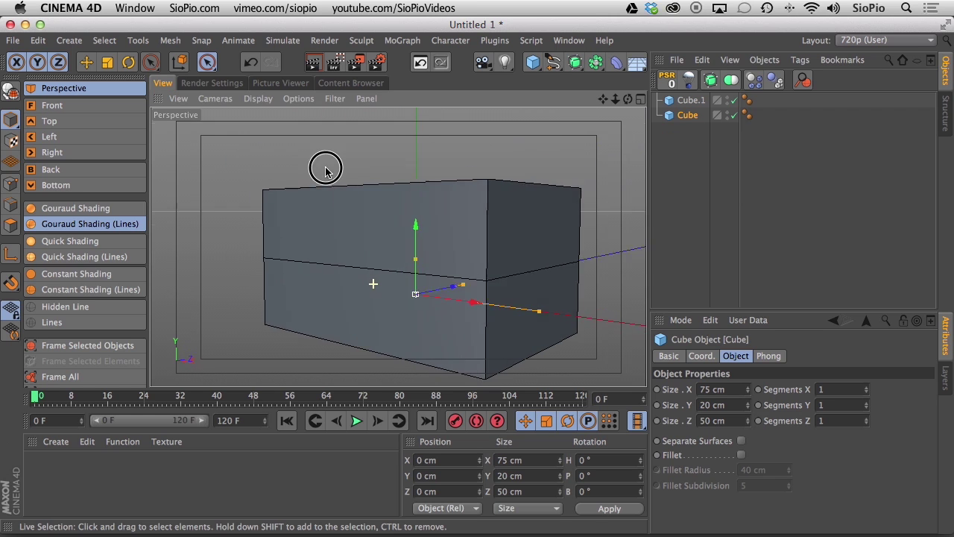
{"action": "left_click", "coordinate": [688, 100]}
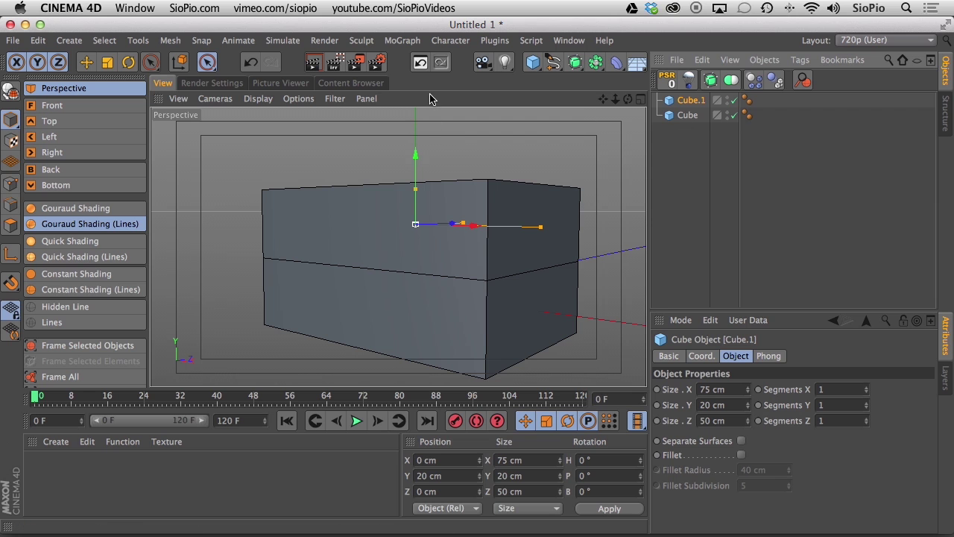
{"action": "left_click", "coordinate": [336, 98]}
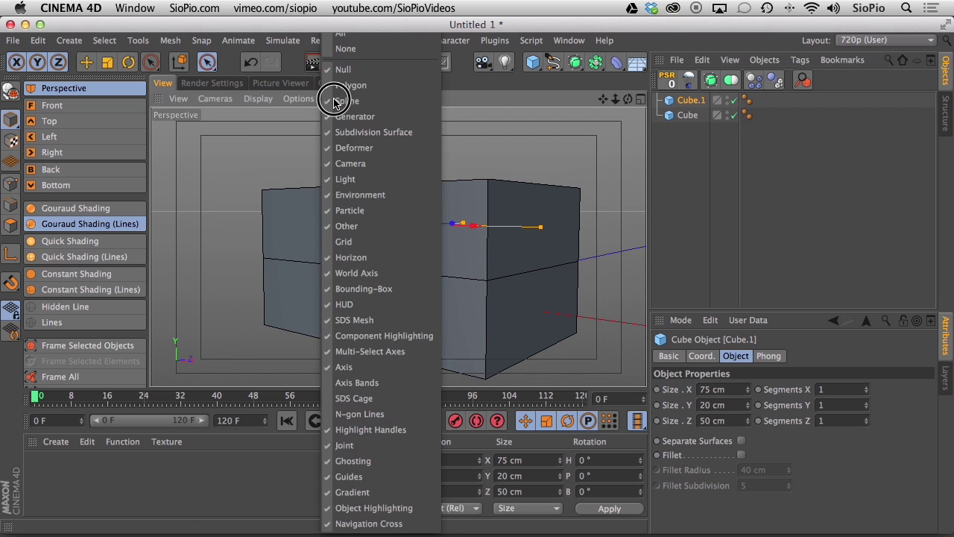
{"action": "left_click", "coordinate": [337, 241]}
Select both cubes together and set their shared Y position to 0.
{"action": "left_click", "coordinate": [687, 115]}
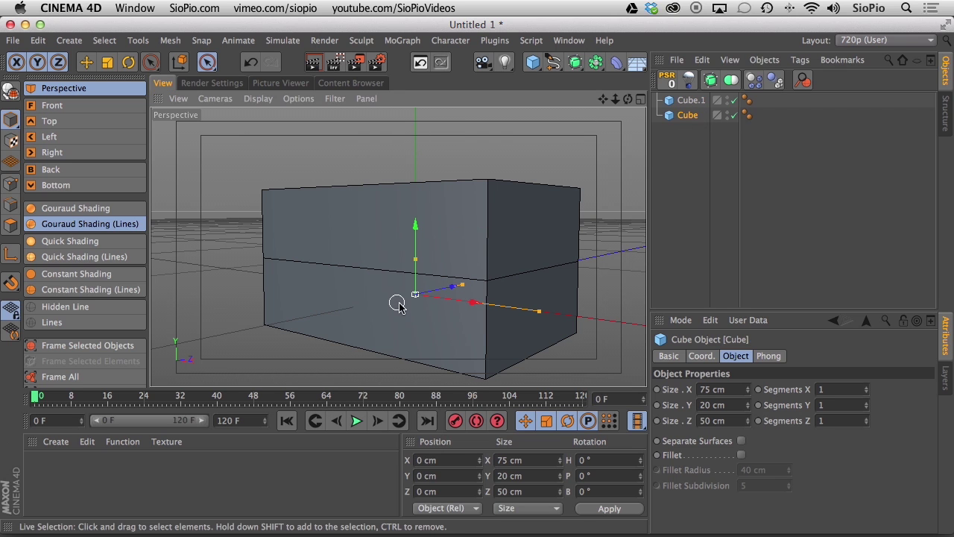
{"action": "left_click_drag", "start_coordinate": [395, 300], "coordinate": [347, 273], "text": "alt"}
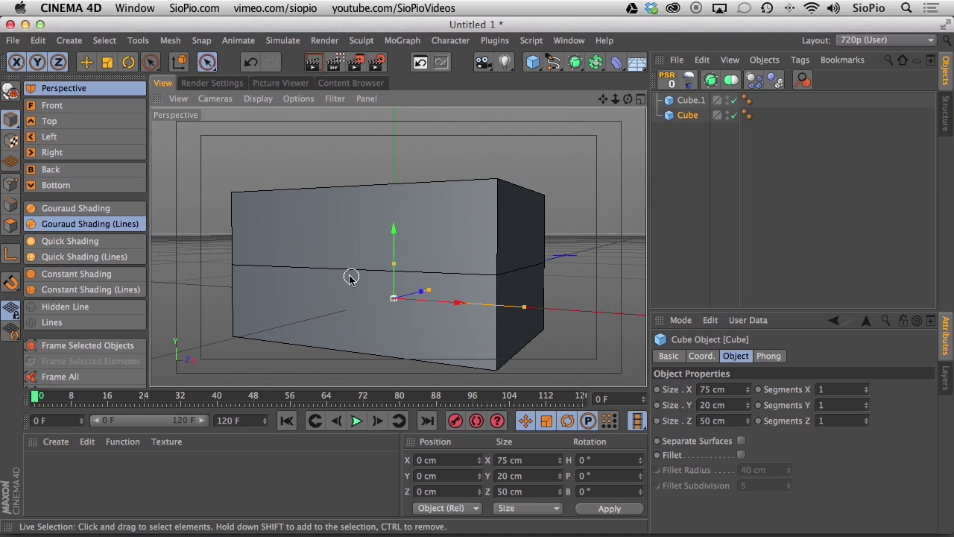
{"action": "left_click", "coordinate": [416, 246]}
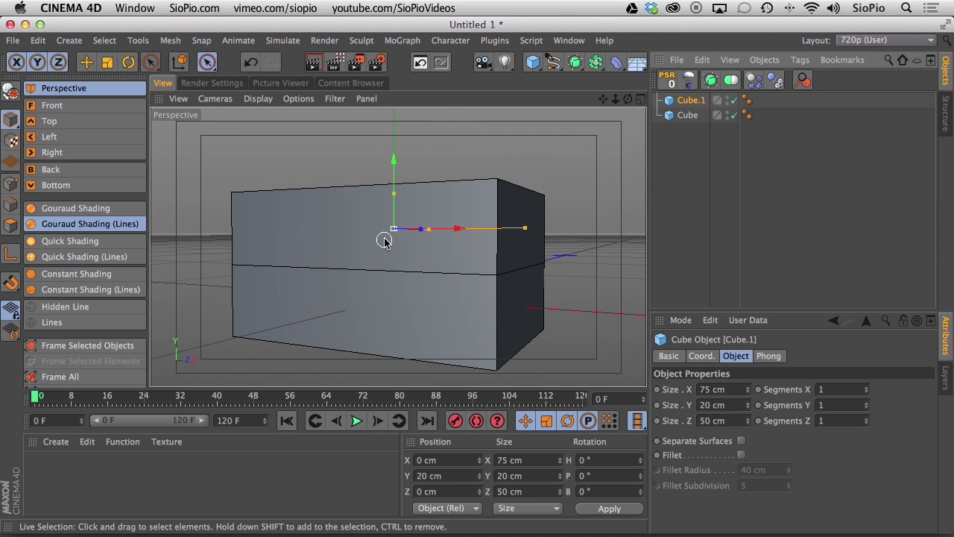
{"action": "left_click", "coordinate": [687, 114]}
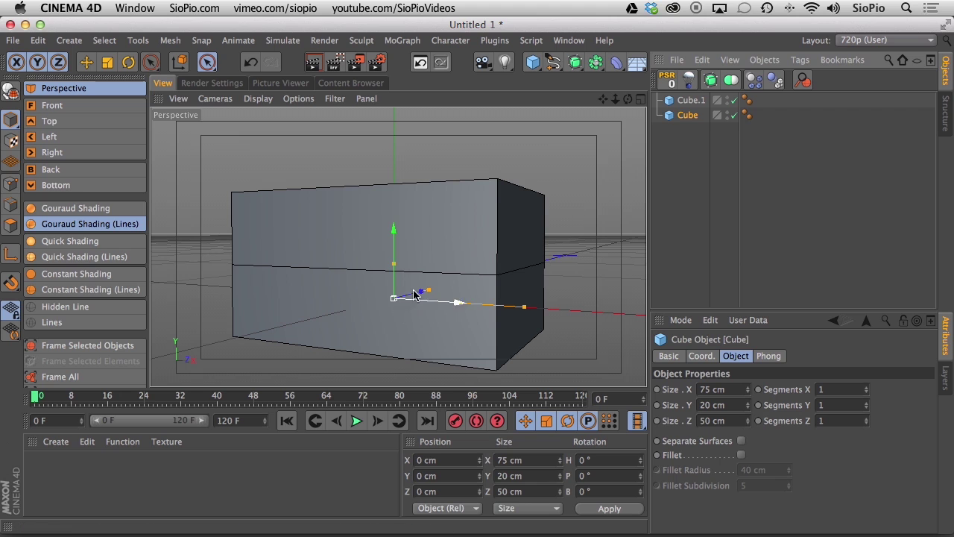
{"action": "left_click", "coordinate": [687, 100], "text": "shift"}
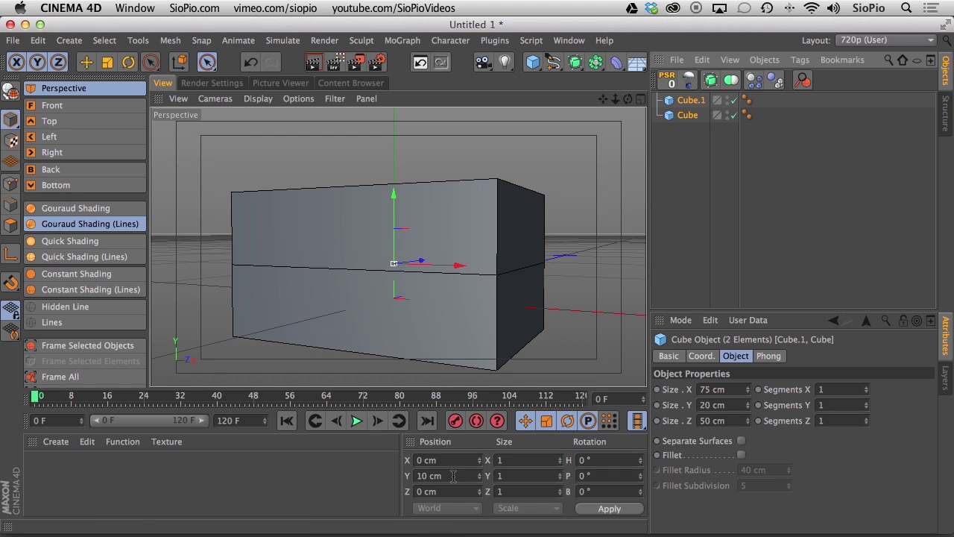
{"action": "left_click_drag", "start_coordinate": [454, 476], "coordinate": [393, 473]}
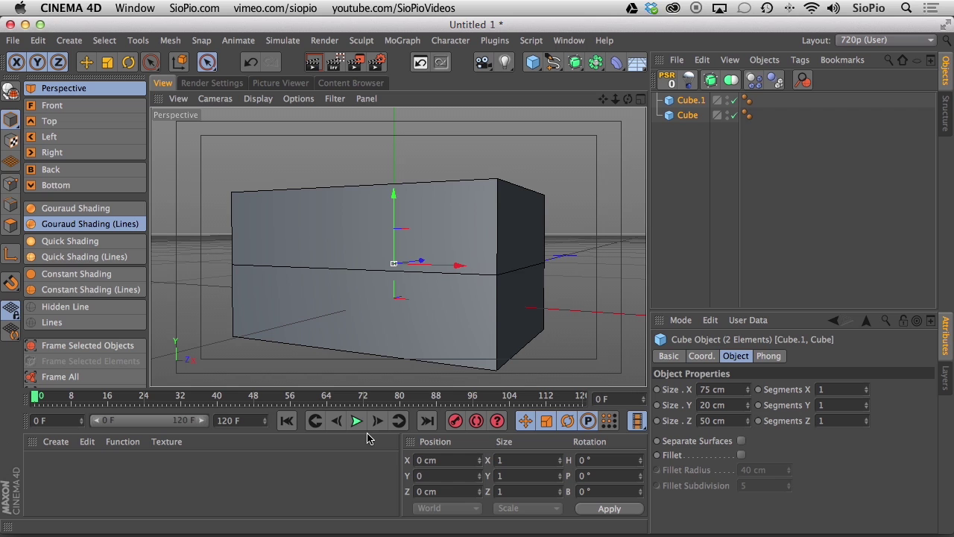
{"action": "key", "text": "Return"}
Set the shared Z position of both cubes to 50/2, placing their long edge at the world origin.
{"action": "left_click_drag", "start_coordinate": [366, 356], "coordinate": [296, 399], "text": "alt"}
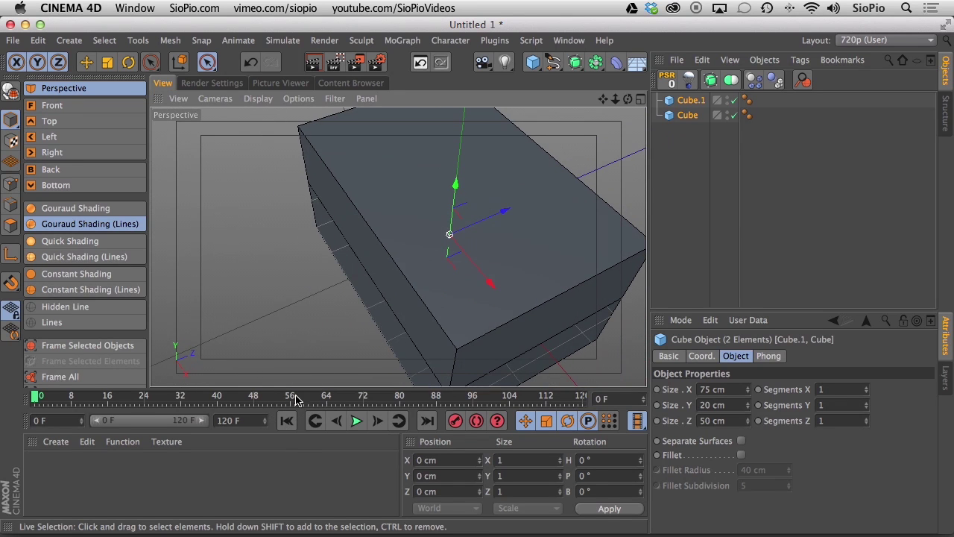
{"action": "right_click_drag", "start_coordinate": [436, 269], "coordinate": [393, 277], "text": "alt"}
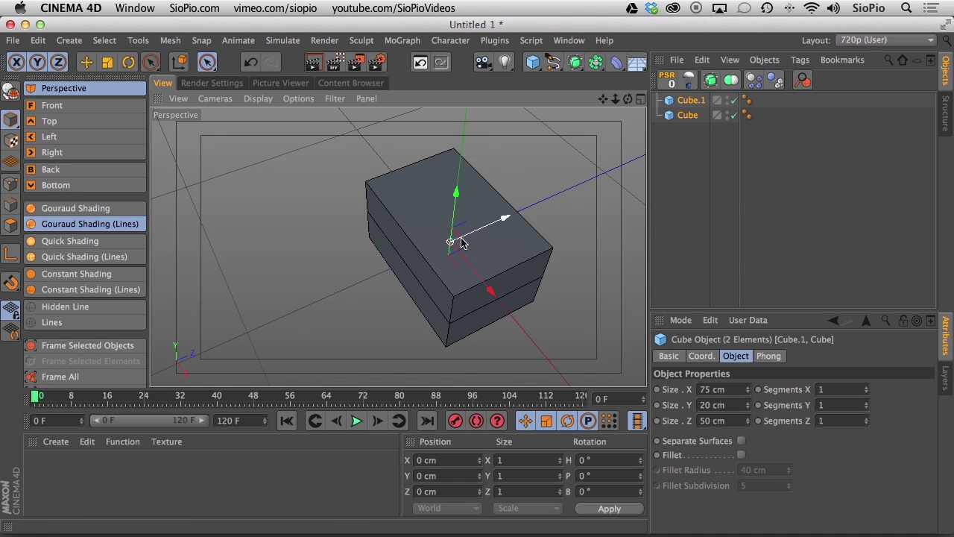
{"action": "left_click_drag", "start_coordinate": [462, 267], "coordinate": [390, 314], "text": "alt"}
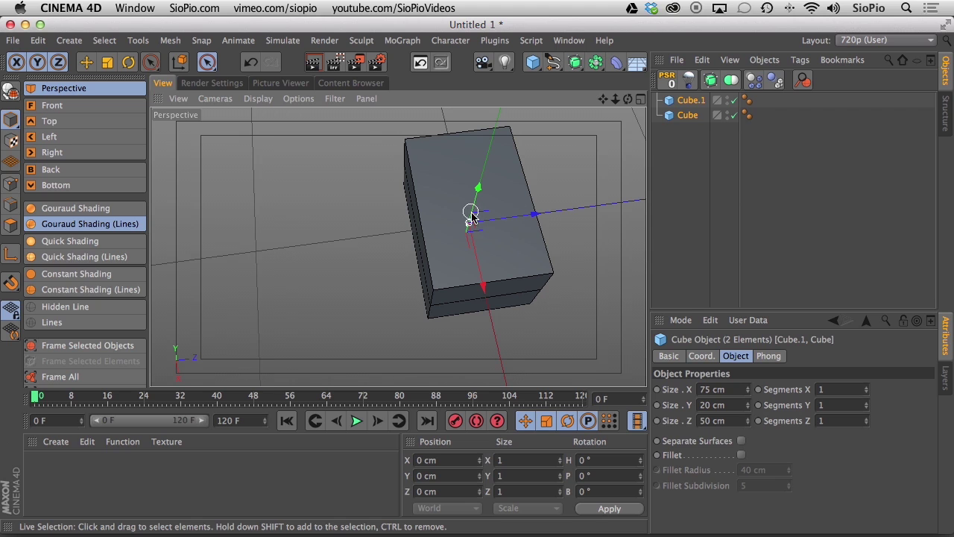
{"action": "left_click", "coordinate": [444, 491]}
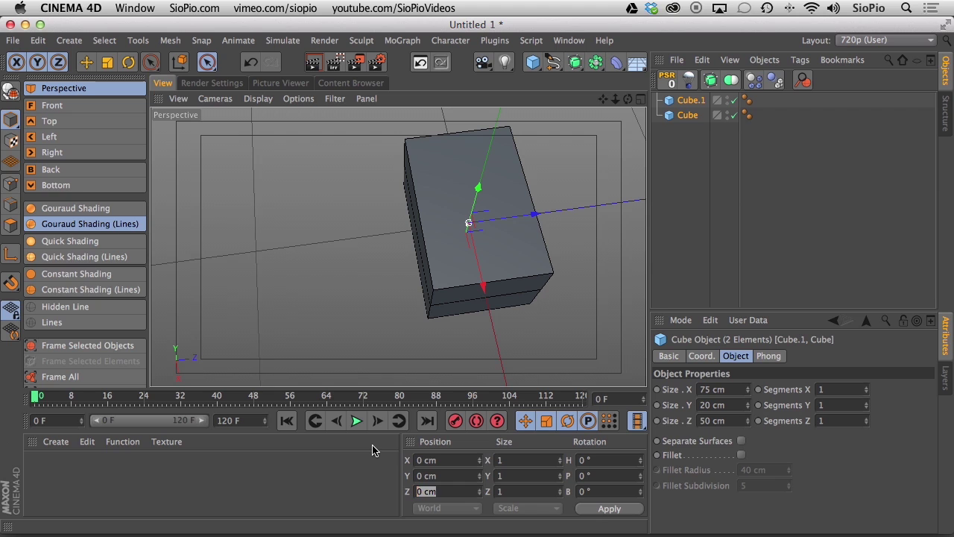
{"action": "type", "text": "50/2"}
{"action": "key", "text": "Return"}
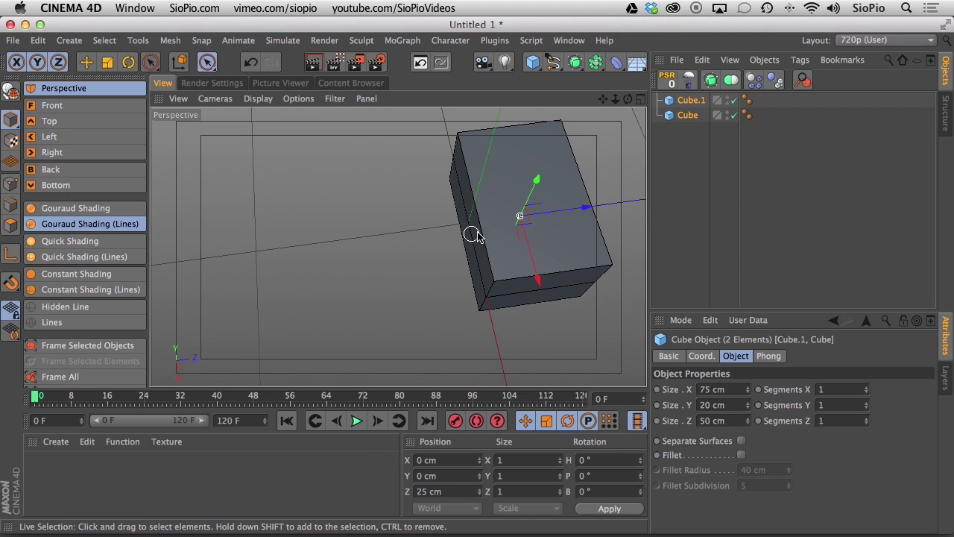
Add a null object at the world origin.
{"action": "left_click_drag", "start_coordinate": [476, 242], "coordinate": [578, 153], "text": "alt"}
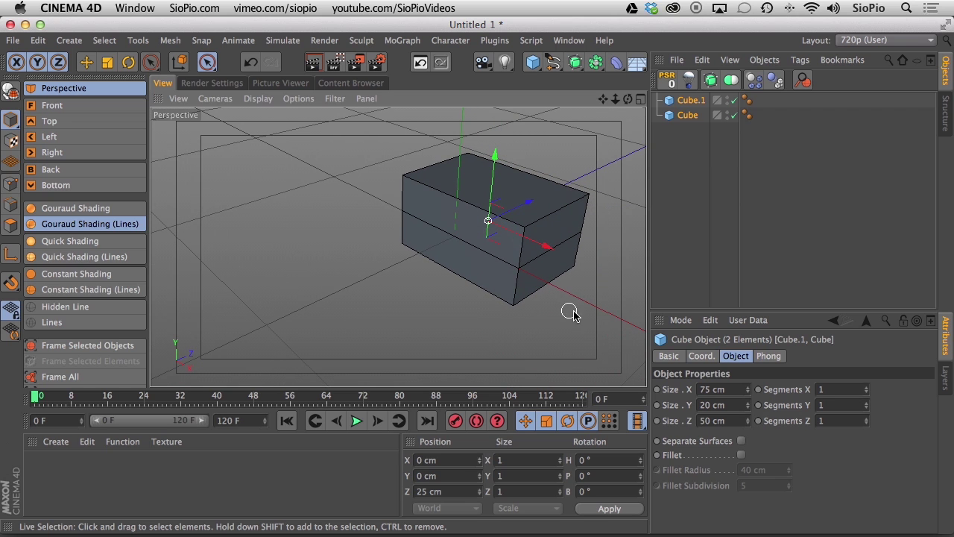
{"action": "left_click_drag", "start_coordinate": [479, 247], "coordinate": [566, 169], "text": "alt"}
{"action": "left_click_drag", "start_coordinate": [451, 254], "coordinate": [402, 284], "text": "alt"}
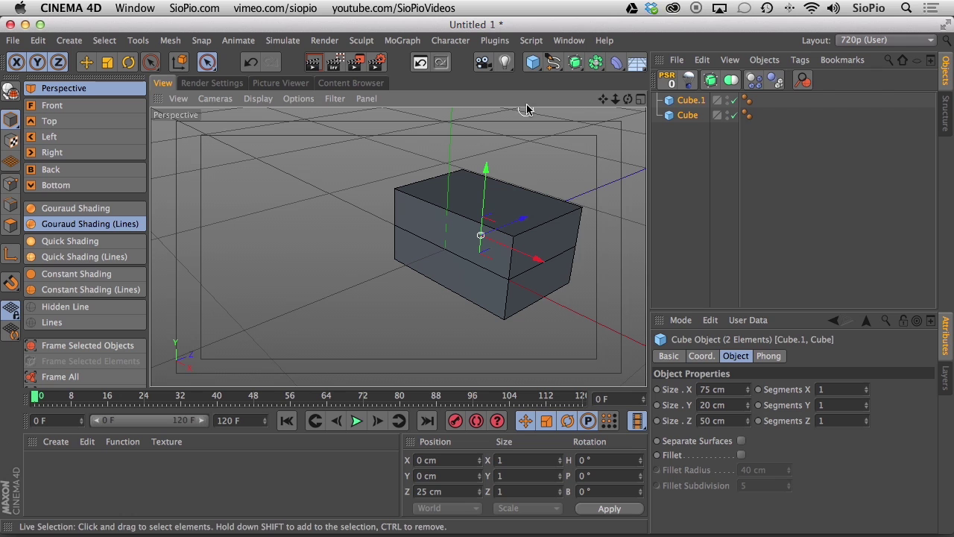
{"action": "left_click_drag", "start_coordinate": [532, 62], "coordinate": [559, 85]}
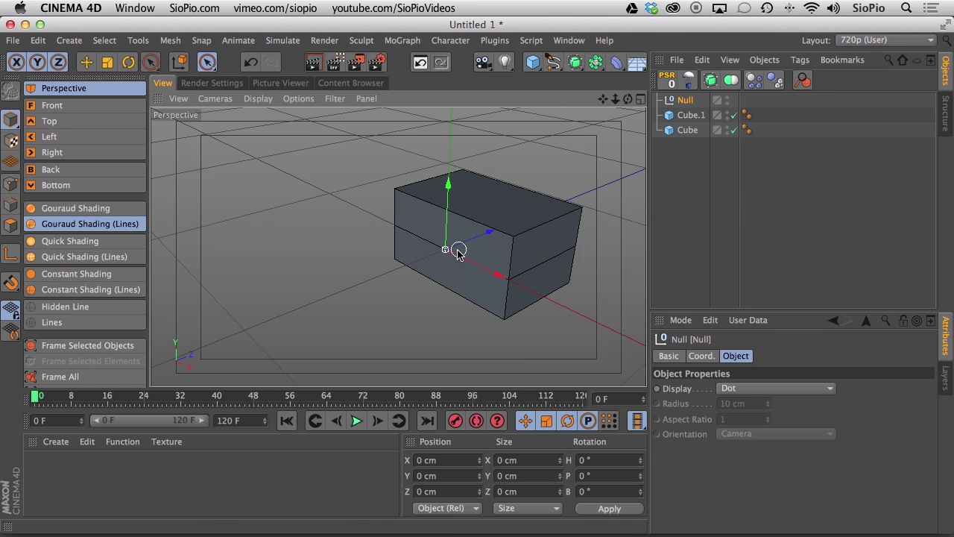
{"action": "left_click_drag", "start_coordinate": [450, 251], "coordinate": [375, 314], "text": "alt"}
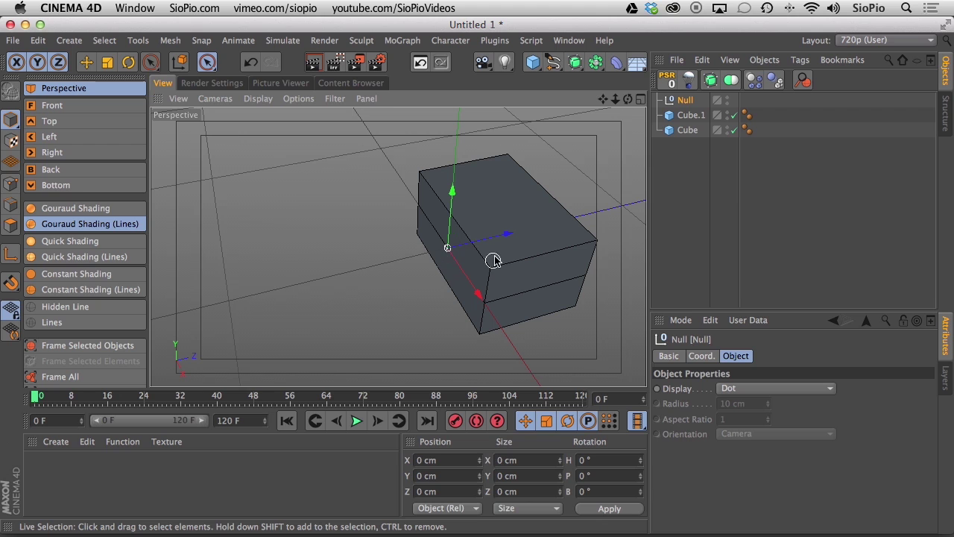
Rename the upper cube "top" and the lower cube "bot".
{"action": "double_click", "coordinate": [521, 224]}
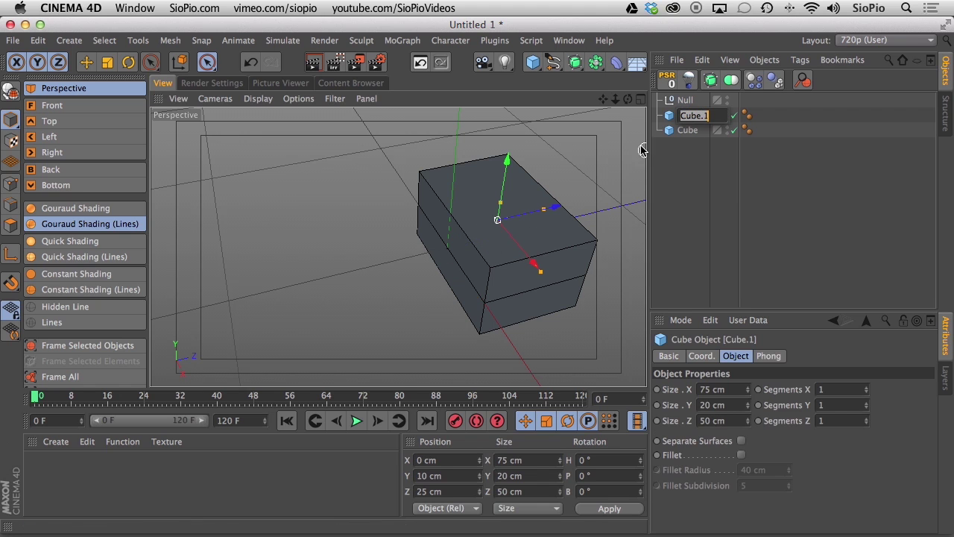
{"action": "type", "text": "top"}
{"action": "double_click", "coordinate": [687, 130]}
{"action": "type", "text": "bo"}
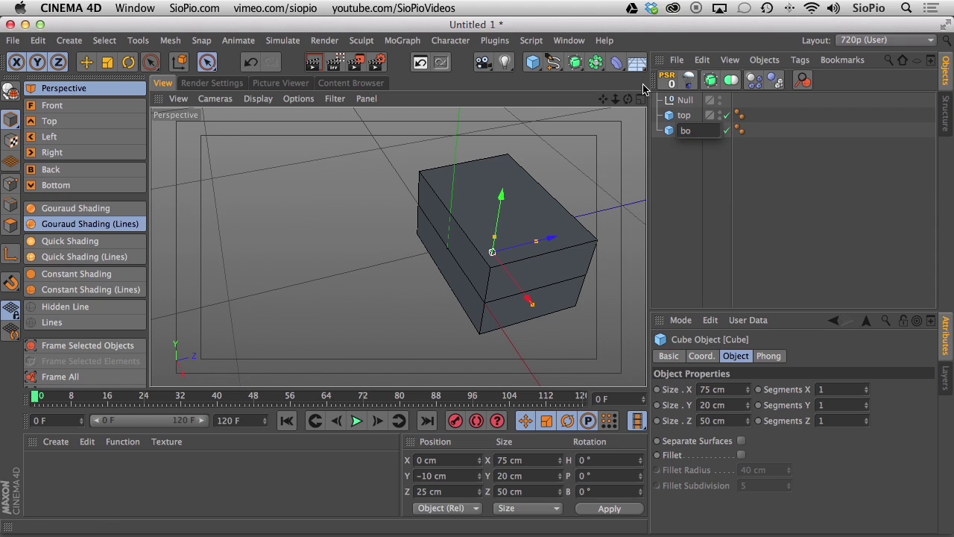
{"action": "type", "text": "t"}
{"action": "key", "text": "Return"}
Select the top and bot cubes and make them children of the null.
{"action": "left_click", "coordinate": [680, 119], "text": "shift"}
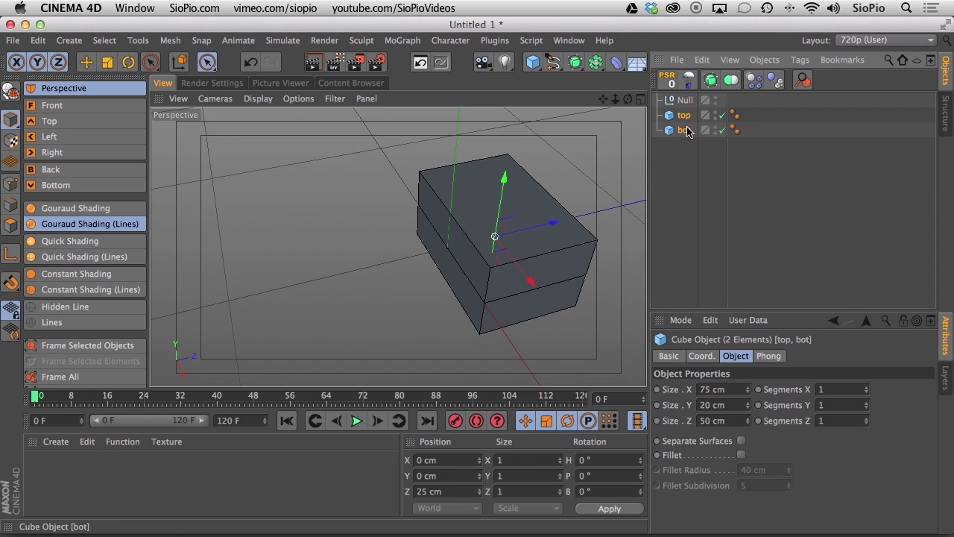
{"action": "left_click_drag", "start_coordinate": [683, 119], "coordinate": [685, 101]}
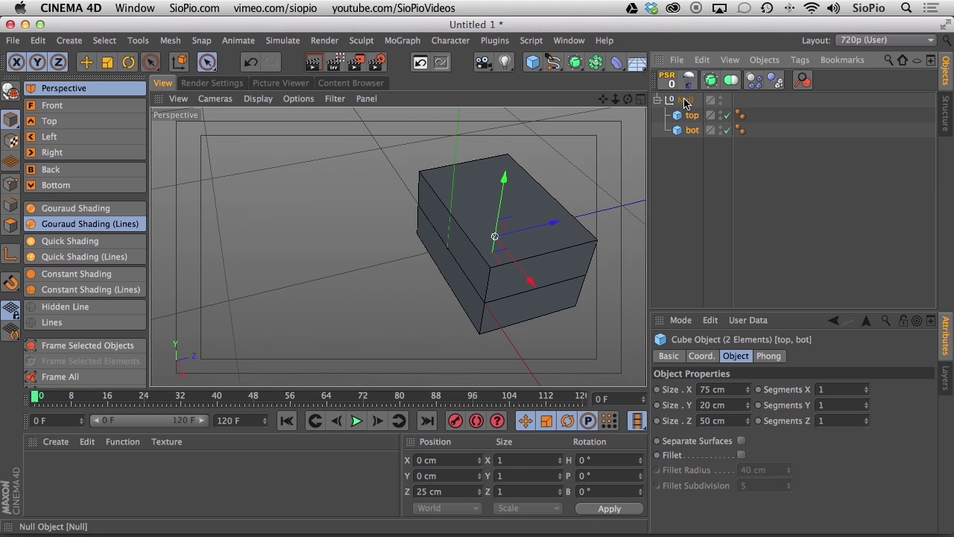
Compare the coordinates of the null with those of its child cubes top and bot.
{"action": "left_click", "coordinate": [685, 100]}
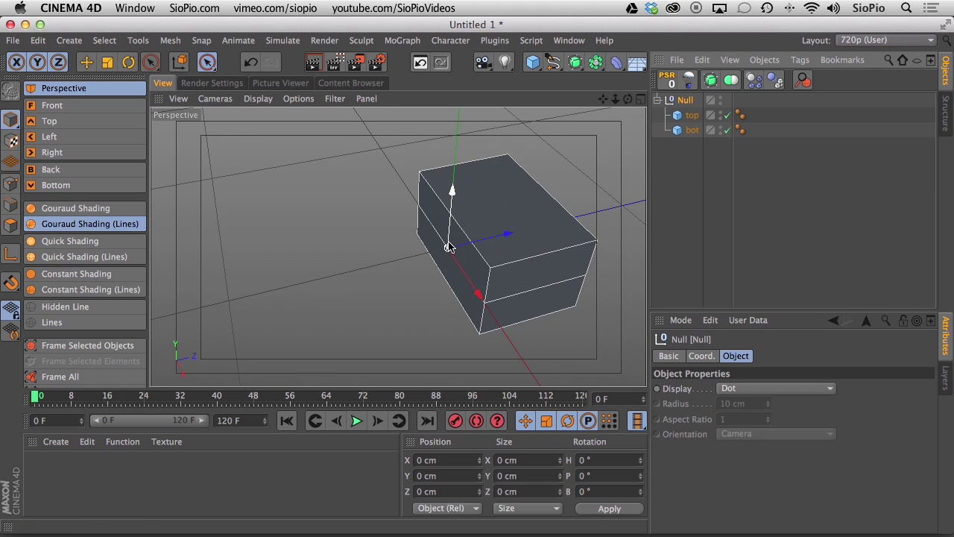
{"action": "left_click", "coordinate": [691, 116]}
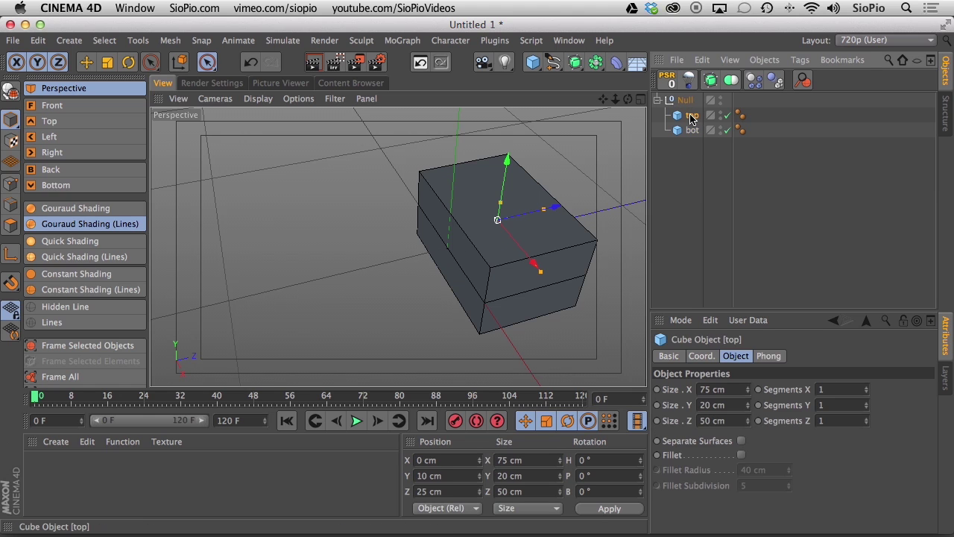
{"action": "left_click", "coordinate": [702, 356]}
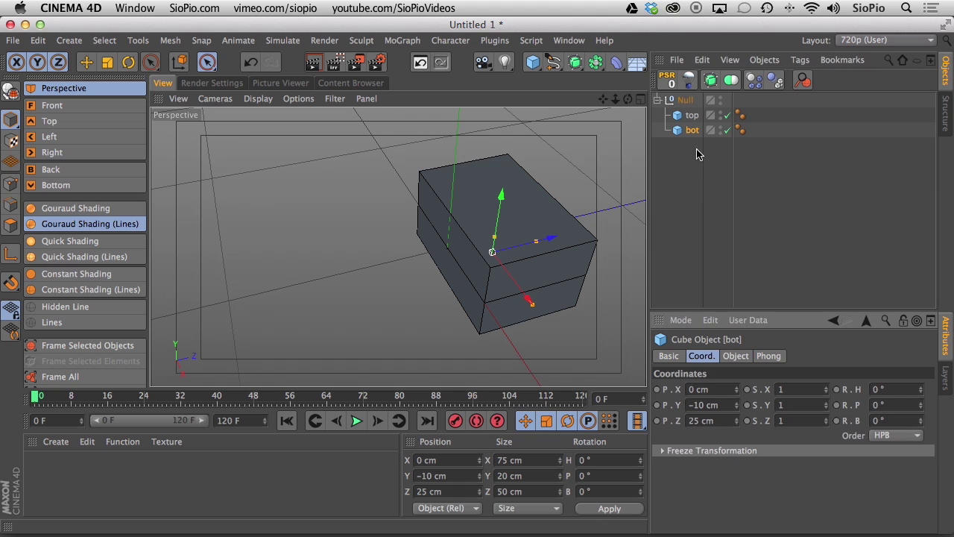
{"action": "left_click", "coordinate": [686, 100]}
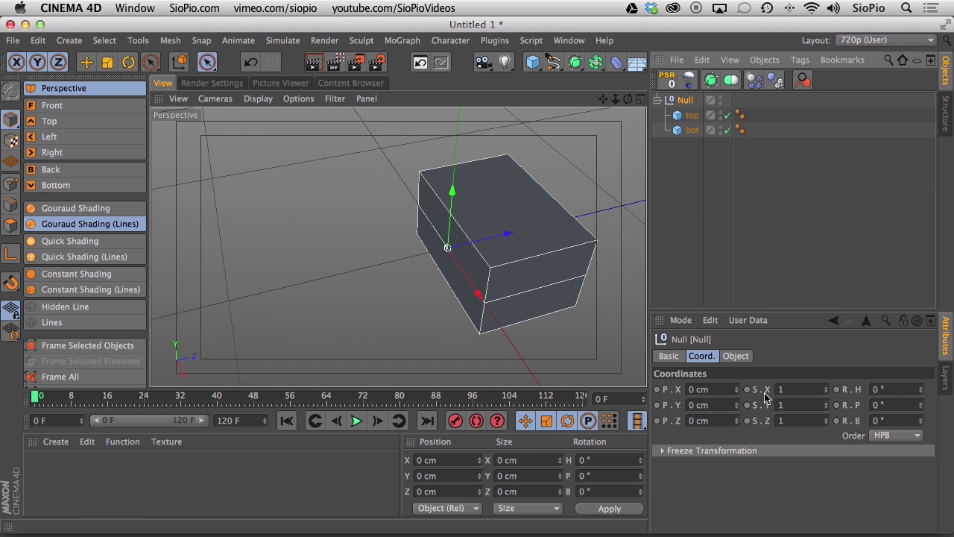
Move the null to about X -21, Y 4, Z -48 cm and rotate it to about H 19°, P 17°, B -10°.
{"action": "key", "text": "e"}
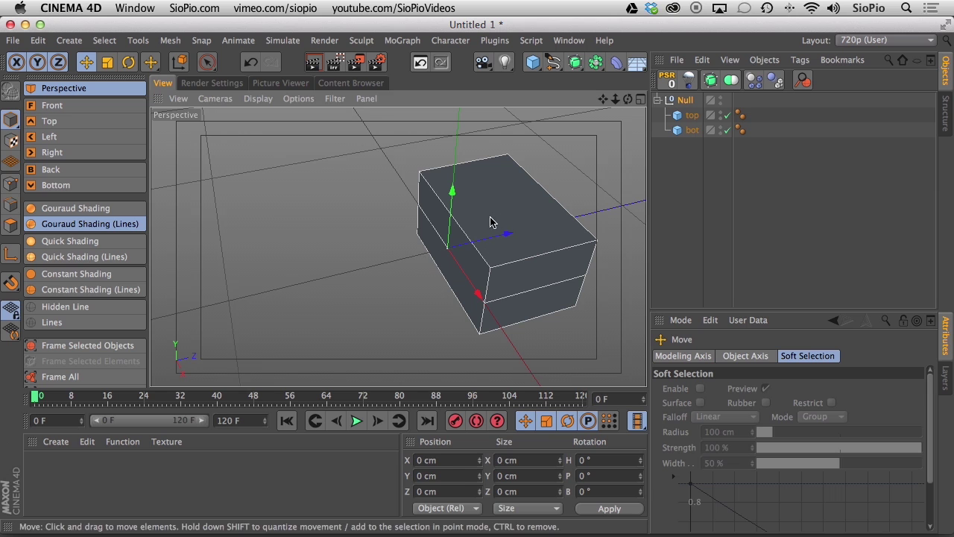
{"action": "left_click_drag", "start_coordinate": [492, 220], "coordinate": [266, 250]}
{"action": "key", "text": "r"}
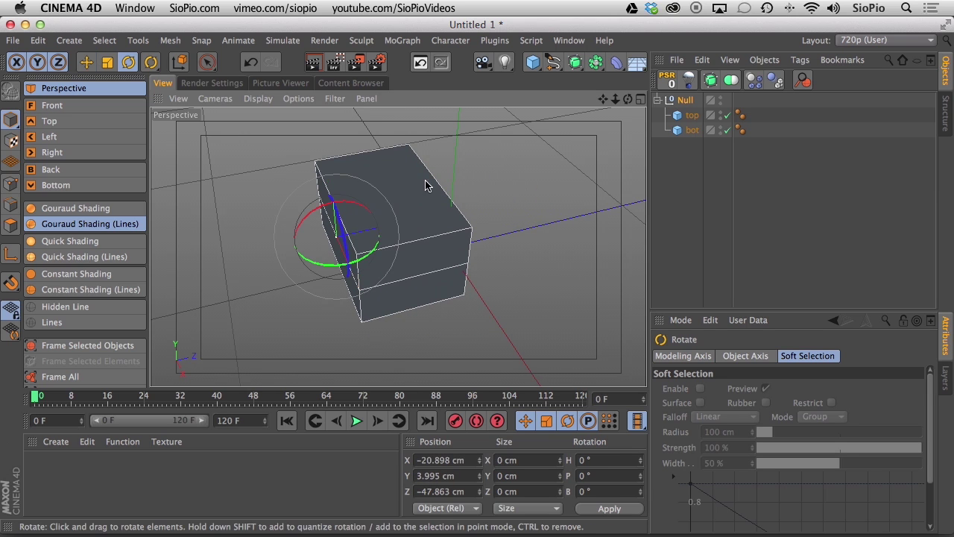
{"action": "left_click_drag", "start_coordinate": [426, 181], "coordinate": [390, 154]}
Check the local coordinates of the top and bot cubes against those of the transformed null.
{"action": "left_click", "coordinate": [691, 116]}
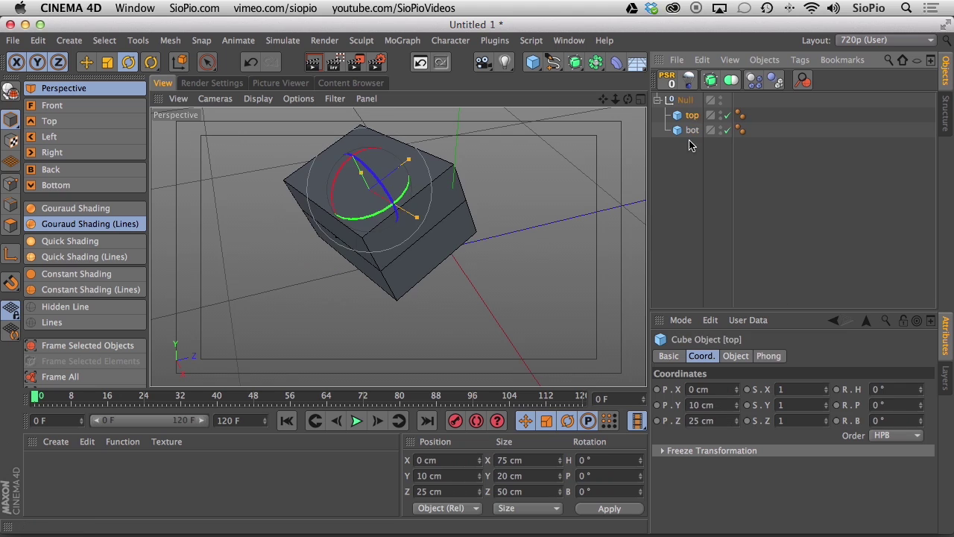
{"action": "left_click", "coordinate": [691, 131]}
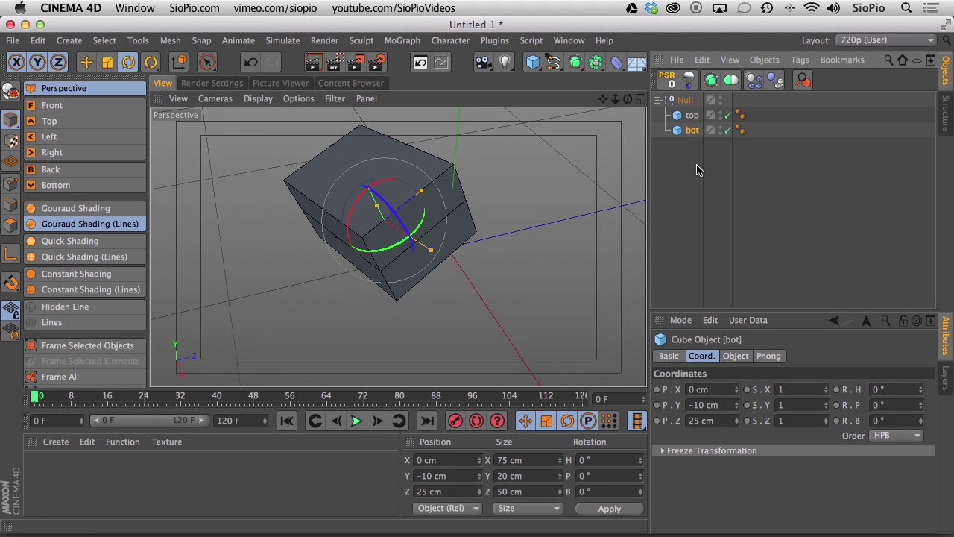
{"action": "left_click", "coordinate": [685, 102]}
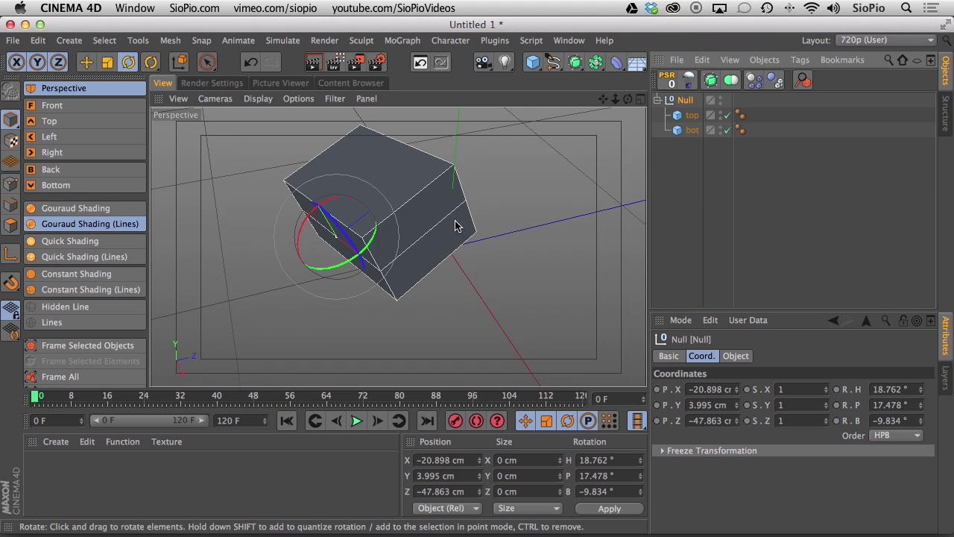
Look up the Reset PSR command and reset the null's position, scale and rotation.
{"action": "key", "text": "shift+c"}
{"action": "type", "text": "psr"}
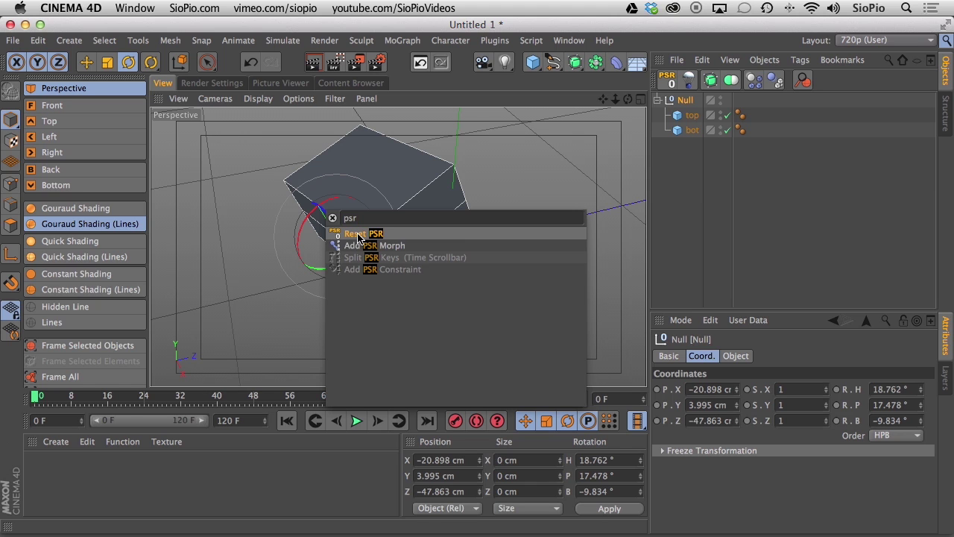
{"action": "left_click", "coordinate": [358, 237]}
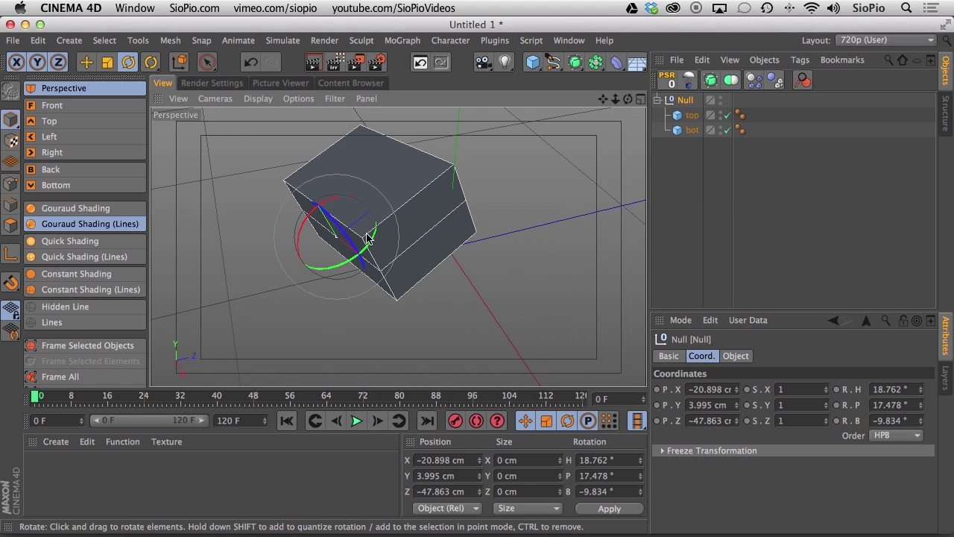
{"action": "left_click", "coordinate": [663, 83]}
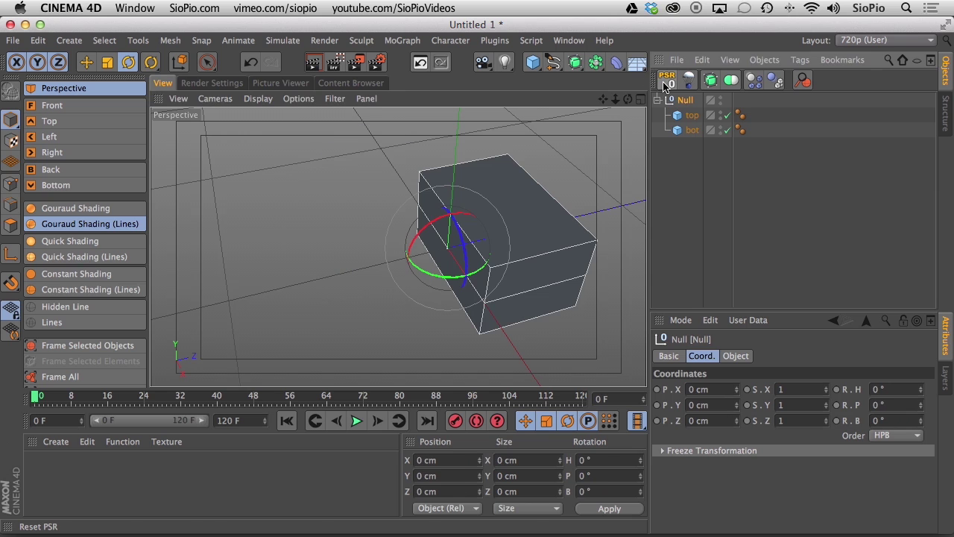
Rotate the null freehand once more and restore it to the world origin with Reset PSR.
{"action": "left_click_drag", "start_coordinate": [499, 263], "coordinate": [407, 236], "text": "alt"}
{"action": "key", "text": "e"}
{"action": "key", "text": "r"}
{"action": "left_click_drag", "start_coordinate": [407, 281], "coordinate": [330, 297]}
{"action": "left_click", "coordinate": [667, 79]}
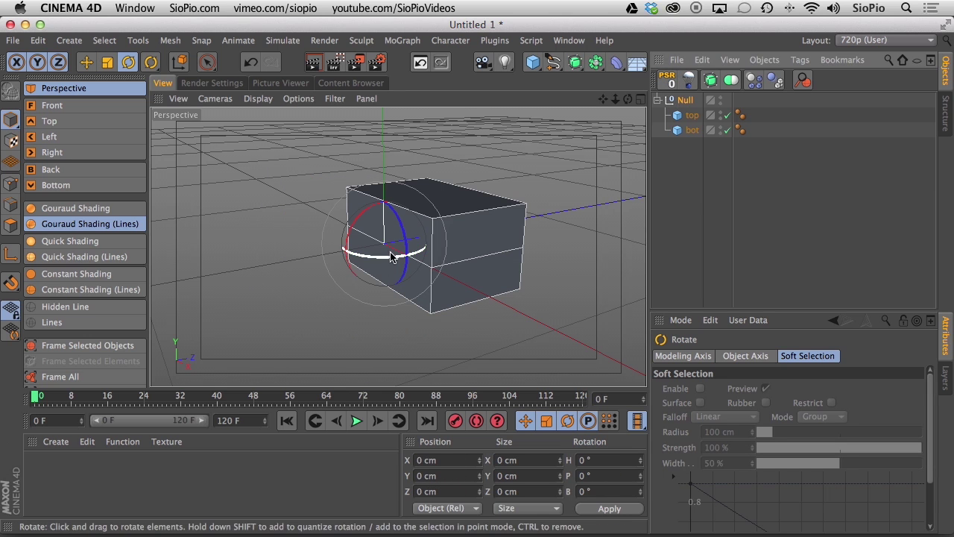
Add a dynamics Connector object at the world origin.
{"action": "key", "text": "e"}
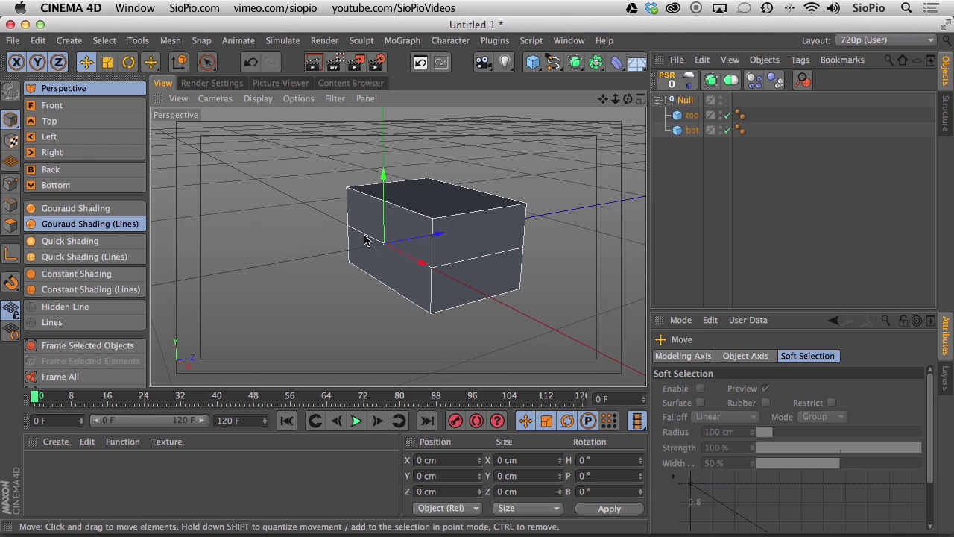
{"action": "left_click", "coordinate": [282, 40]}
{"action": "mouse_move", "coordinate": [283, 78]}
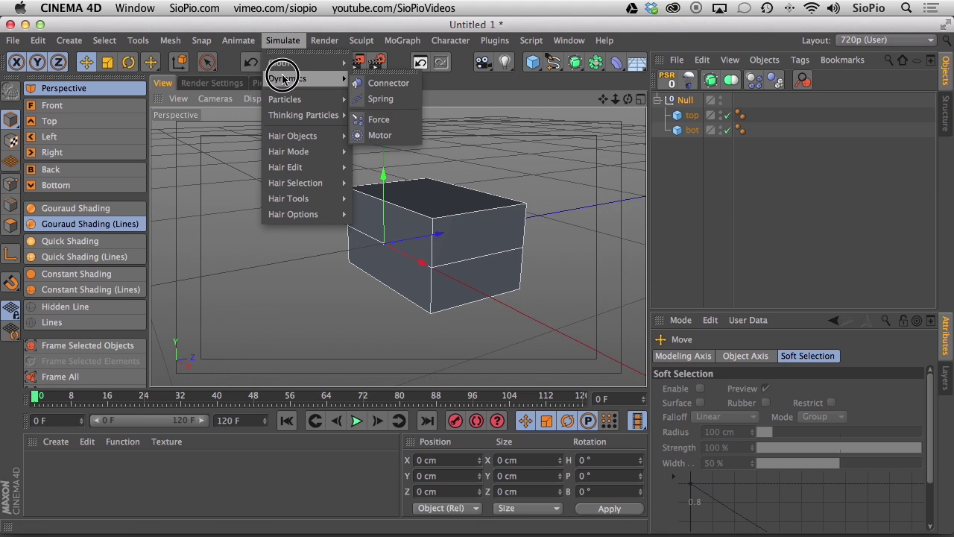
{"action": "left_click", "coordinate": [374, 84]}
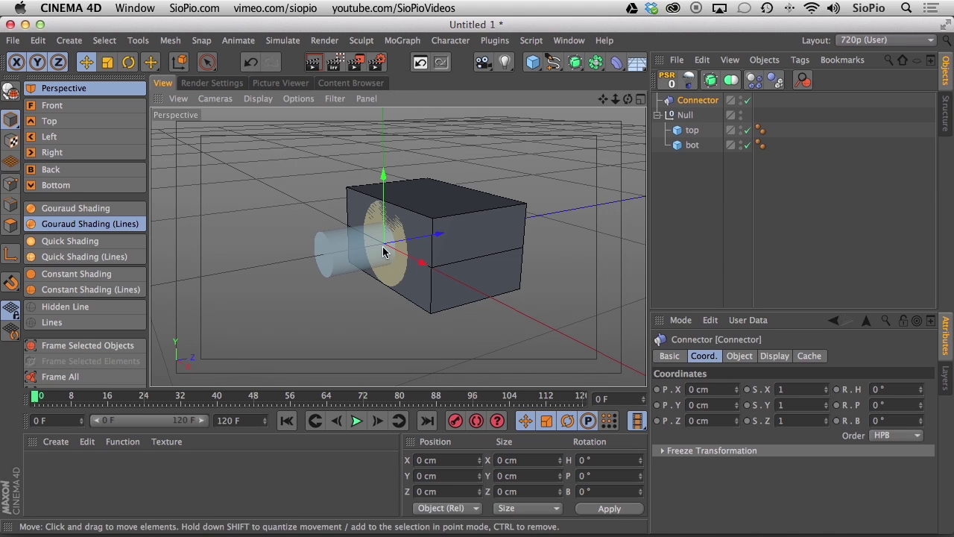
Set the Connector's heading rotation (R.H) to 90° so its axis runs along the blocks' long edge.
{"action": "left_click_drag", "start_coordinate": [385, 259], "coordinate": [358, 332], "text": "alt"}
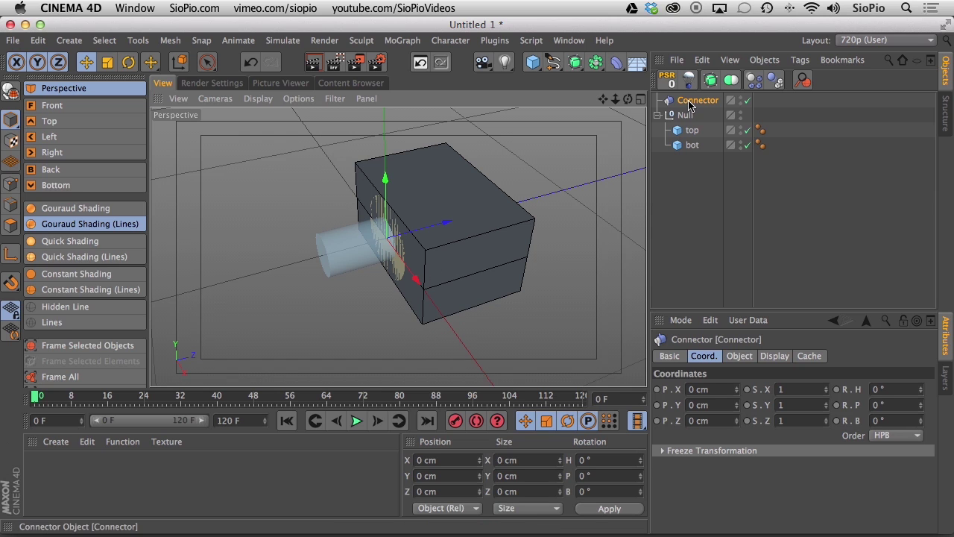
{"action": "left_click_drag", "start_coordinate": [921, 393], "coordinate": [909, 340]}
{"action": "left_click", "coordinate": [892, 392]}
{"action": "type", "text": "90"}
{"action": "key", "text": "Return"}
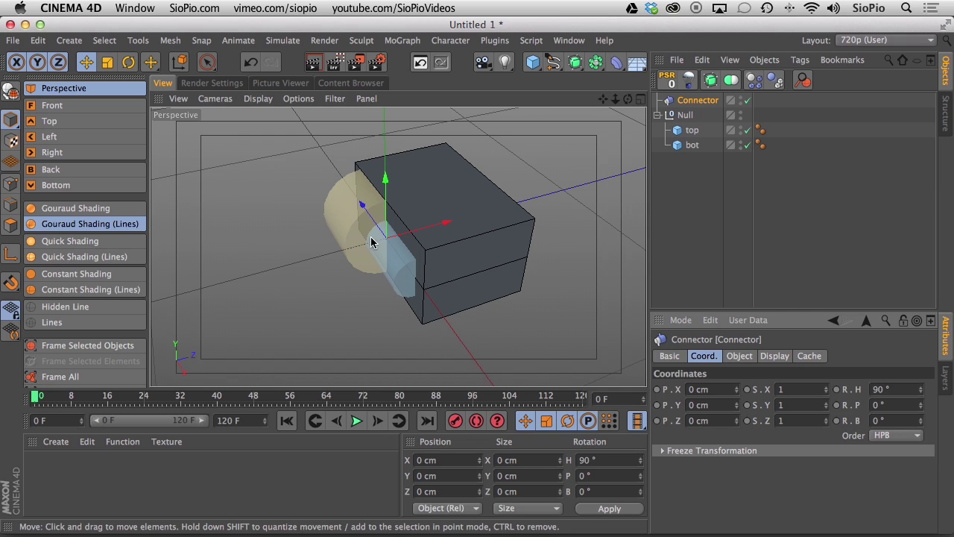
Choose Hinge as the Connector's type in its object properties.
{"action": "left_click_drag", "start_coordinate": [399, 273], "coordinate": [549, 226], "text": "alt"}
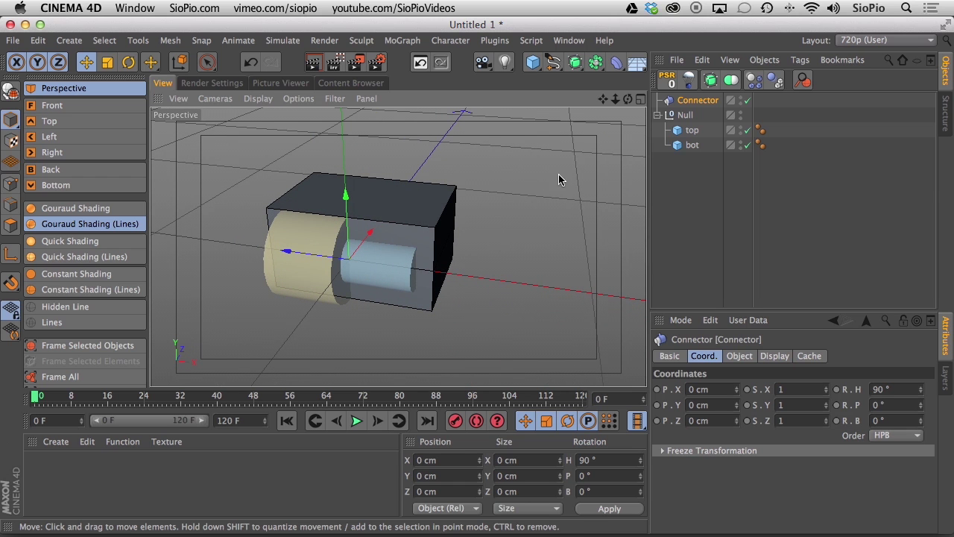
{"action": "left_click_drag", "start_coordinate": [359, 255], "coordinate": [541, 238], "text": "alt"}
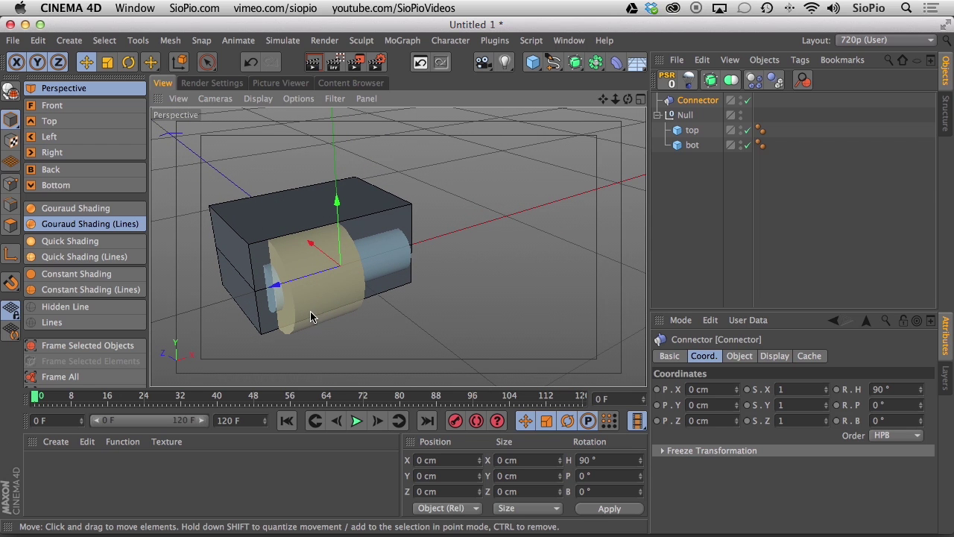
{"action": "left_click_drag", "start_coordinate": [393, 267], "coordinate": [321, 269], "text": "alt"}
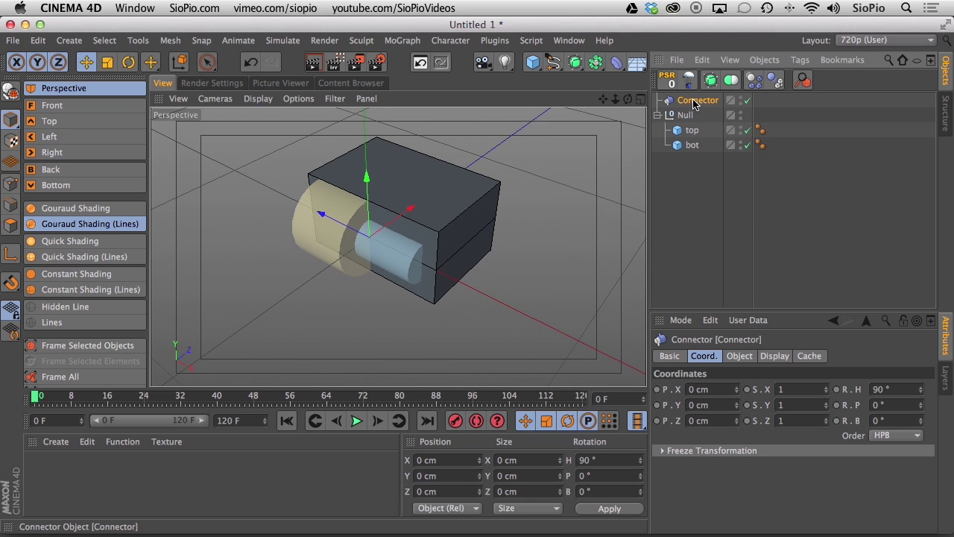
{"action": "left_click", "coordinate": [750, 355]}
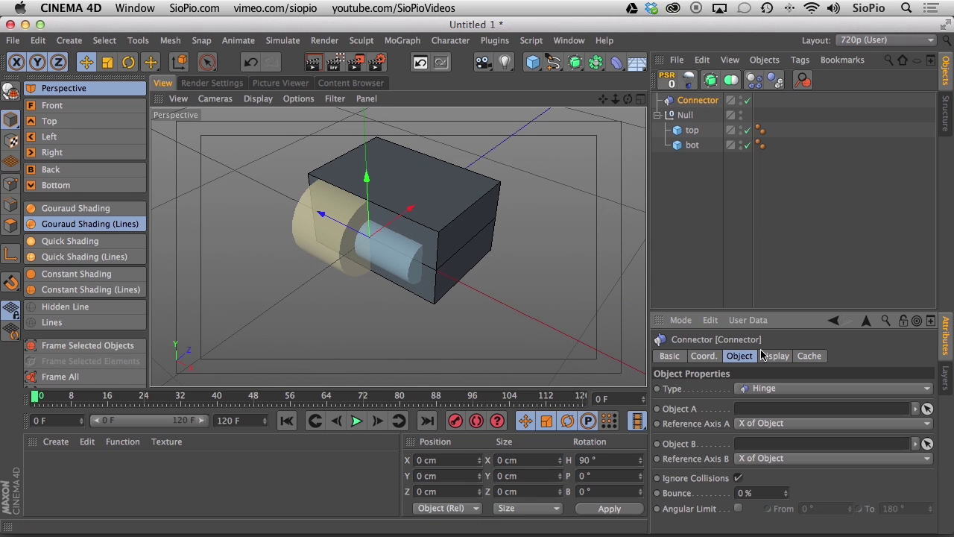
{"action": "left_click", "coordinate": [758, 388]}
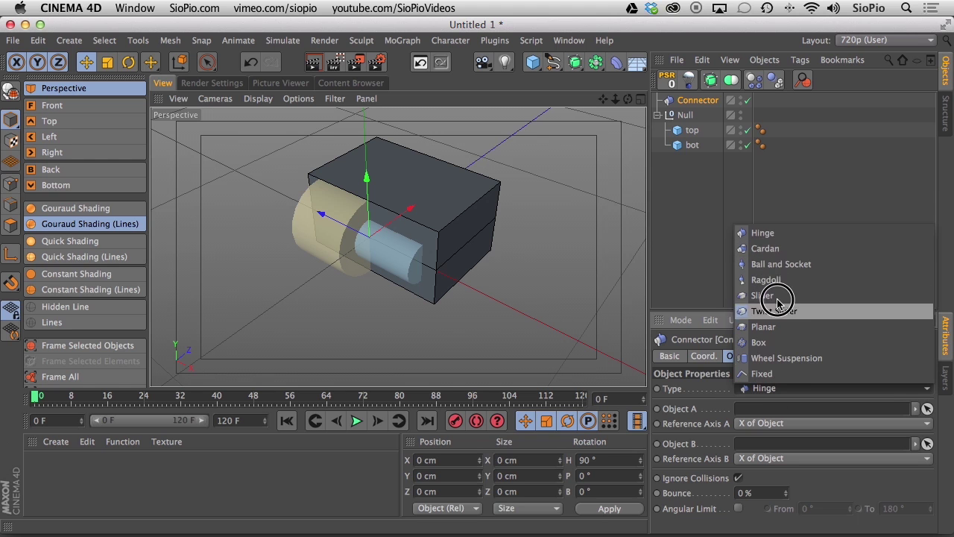
{"action": "left_click", "coordinate": [773, 236]}
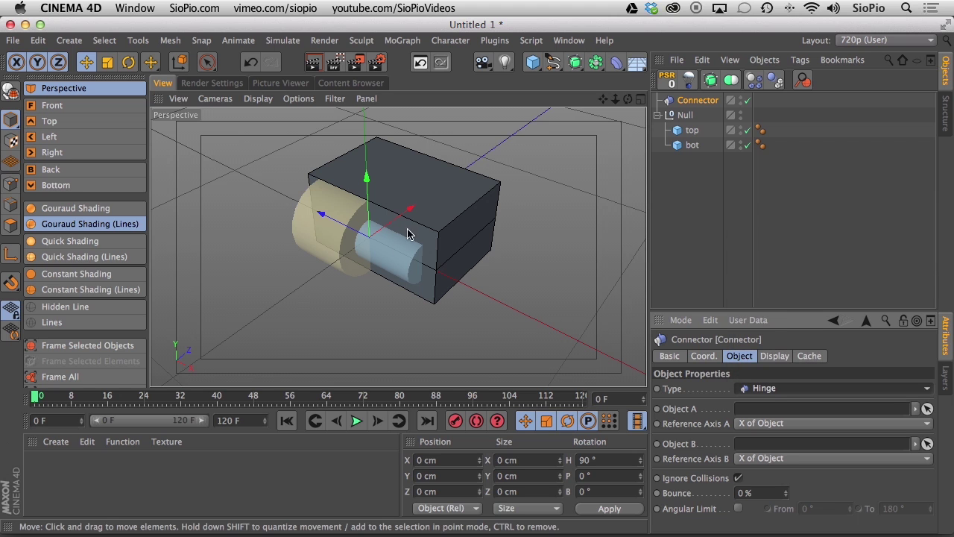
Assign the bot cube as Object A of the hinge Connector.
{"action": "left_click_drag", "start_coordinate": [397, 252], "coordinate": [379, 173], "text": "alt"}
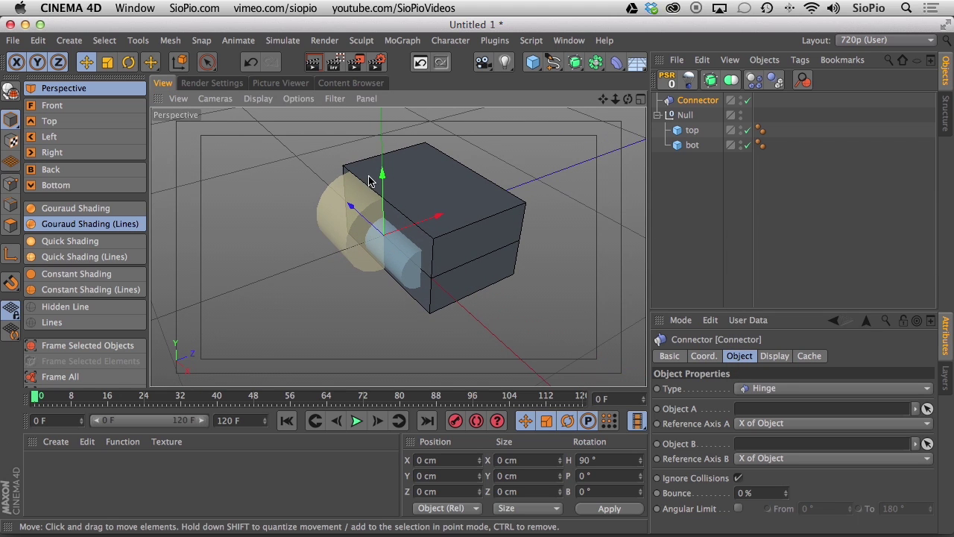
{"action": "left_click_drag", "start_coordinate": [409, 243], "coordinate": [328, 283], "text": "alt"}
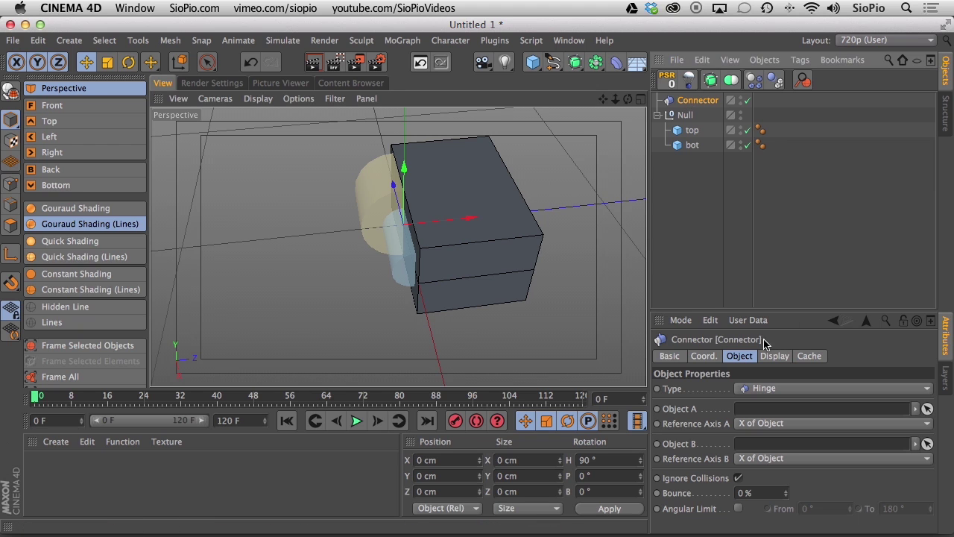
{"action": "left_click", "coordinate": [741, 359]}
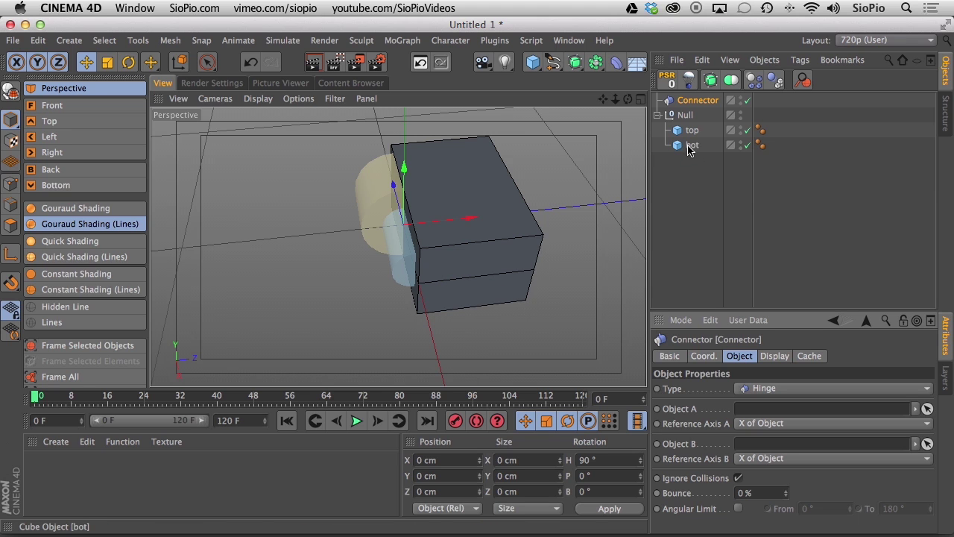
{"action": "left_click_drag", "start_coordinate": [690, 147], "coordinate": [752, 410]}
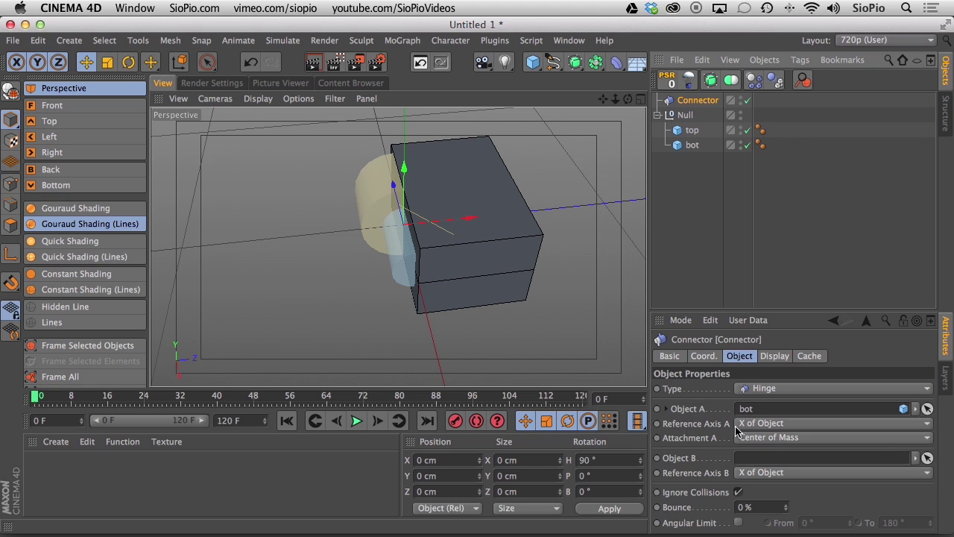
Enable Always Visible for the Connector and inspect its link to the bot cube with that cube selected.
{"action": "left_click_drag", "start_coordinate": [458, 260], "coordinate": [446, 134], "text": "alt"}
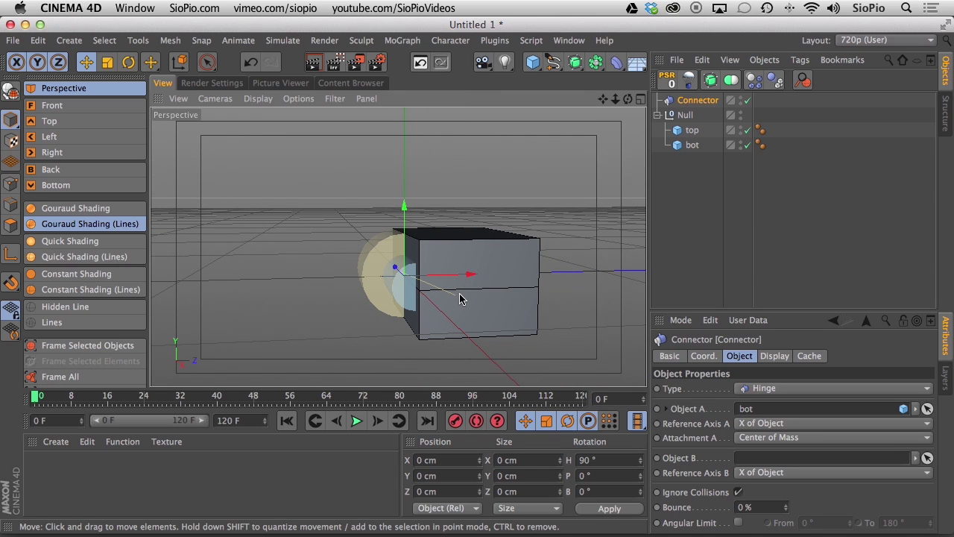
{"action": "left_click", "coordinate": [692, 146]}
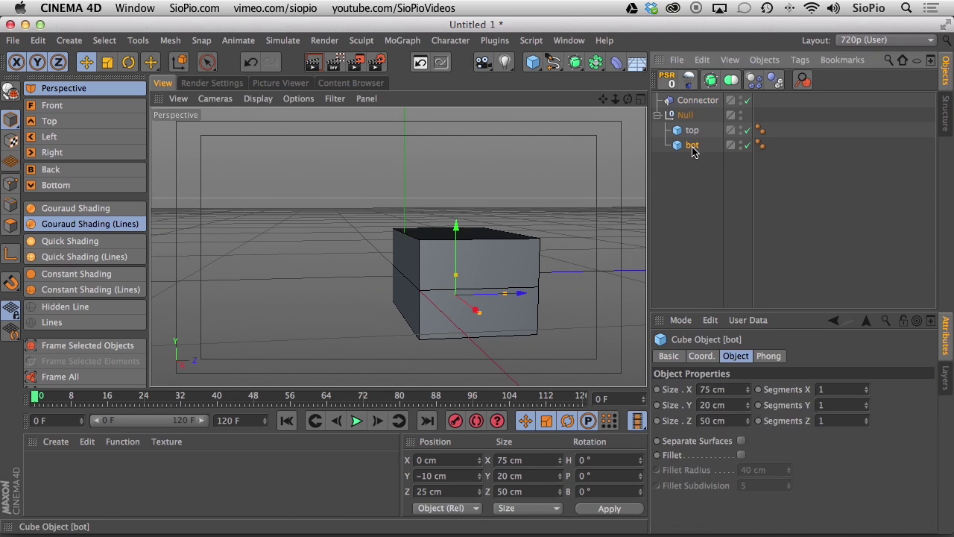
{"action": "left_click_drag", "start_coordinate": [454, 299], "coordinate": [369, 299], "text": "alt"}
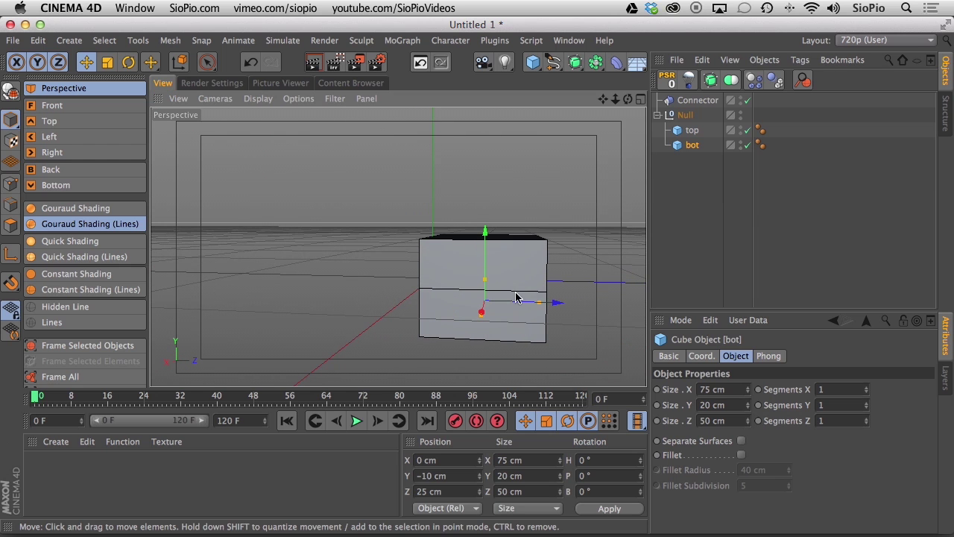
{"action": "left_click", "coordinate": [700, 99]}
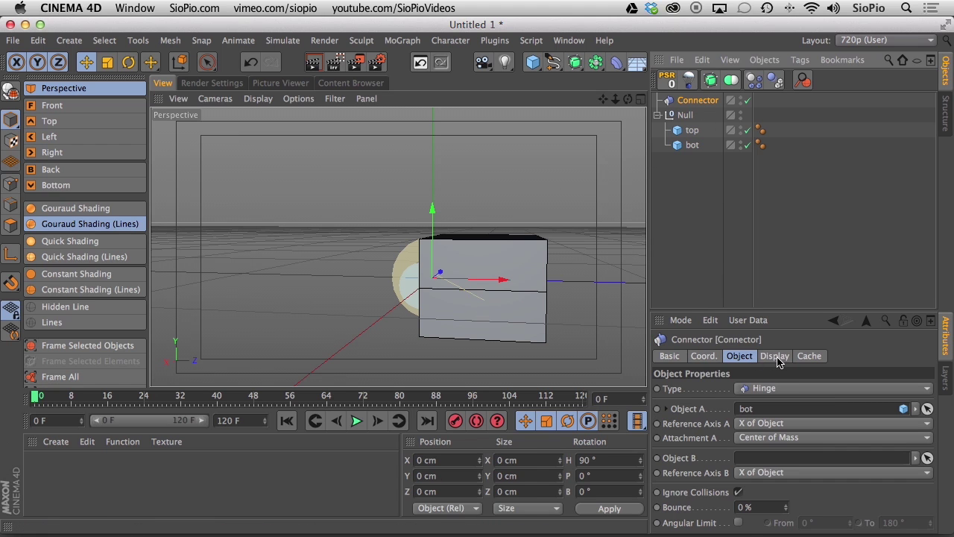
{"action": "left_click", "coordinate": [775, 358]}
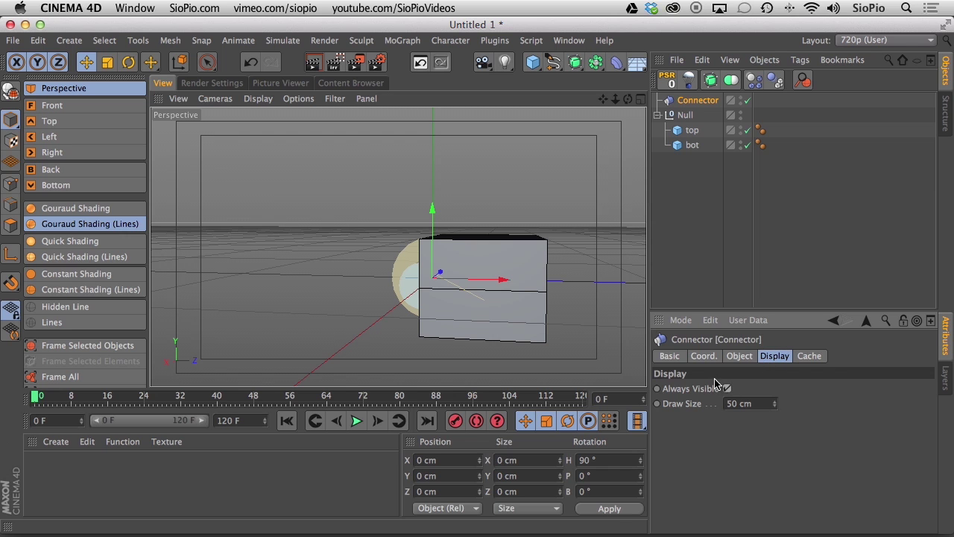
{"action": "left_click", "coordinate": [690, 146]}
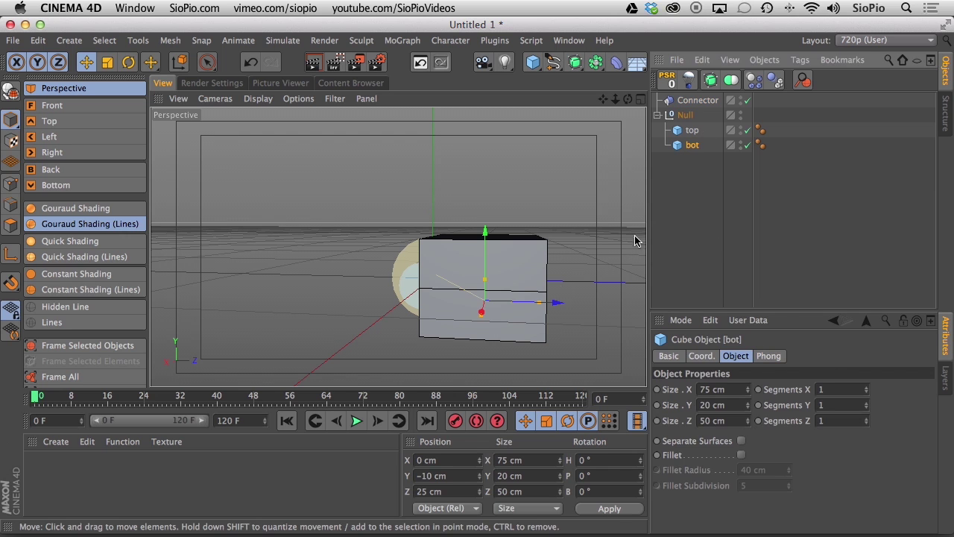
{"action": "left_click_drag", "start_coordinate": [483, 333], "coordinate": [588, 326], "text": "alt"}
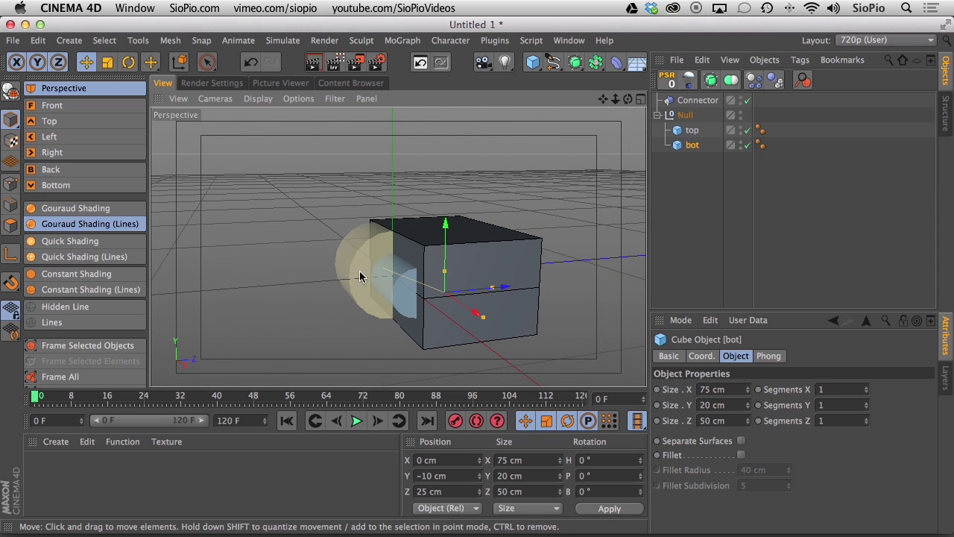
Assign the top cube as Object B of the hinge Connector.
{"action": "left_click_drag", "start_coordinate": [361, 269], "coordinate": [336, 226], "text": "alt"}
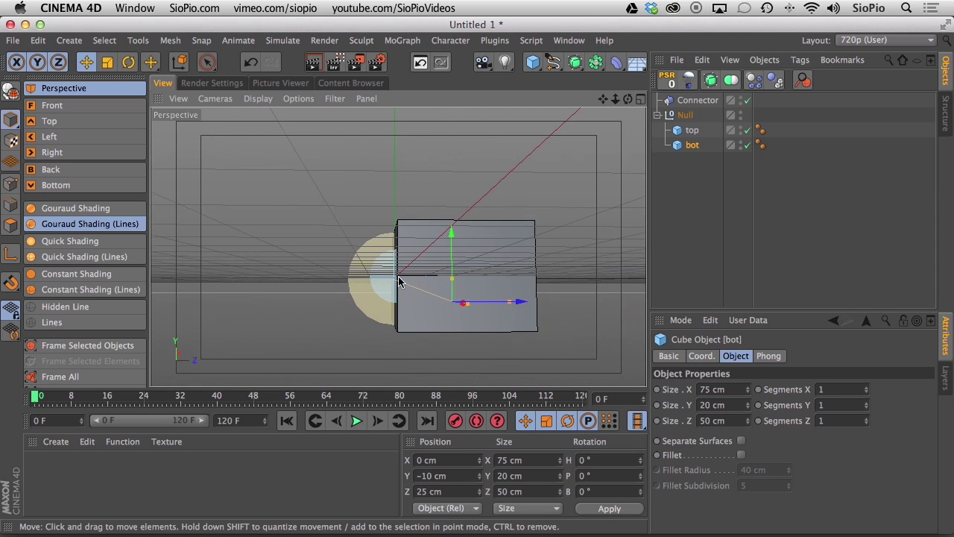
{"action": "left_click_drag", "start_coordinate": [455, 310], "coordinate": [425, 310], "text": "alt"}
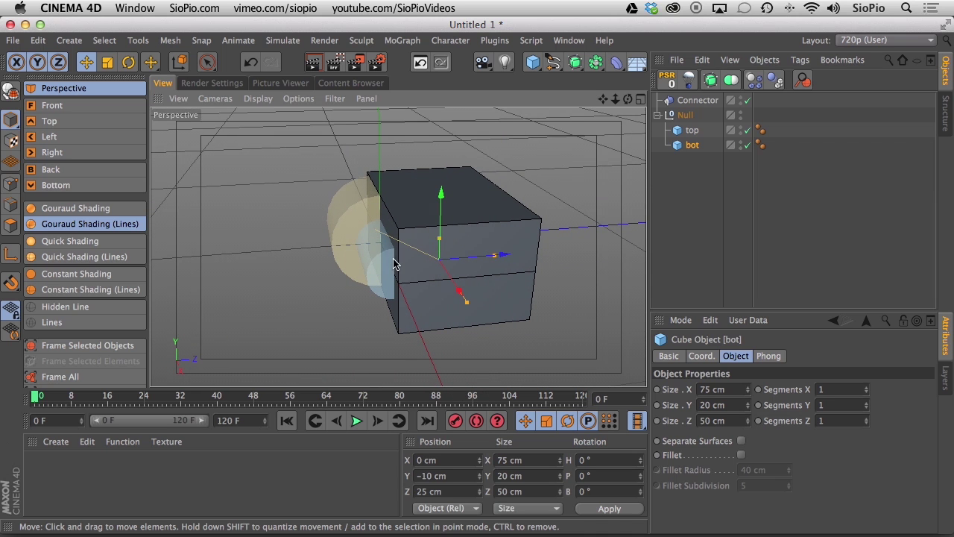
{"action": "left_click", "coordinate": [436, 224]}
{"action": "left_click_drag", "start_coordinate": [436, 223], "coordinate": [440, 198], "text": "alt"}
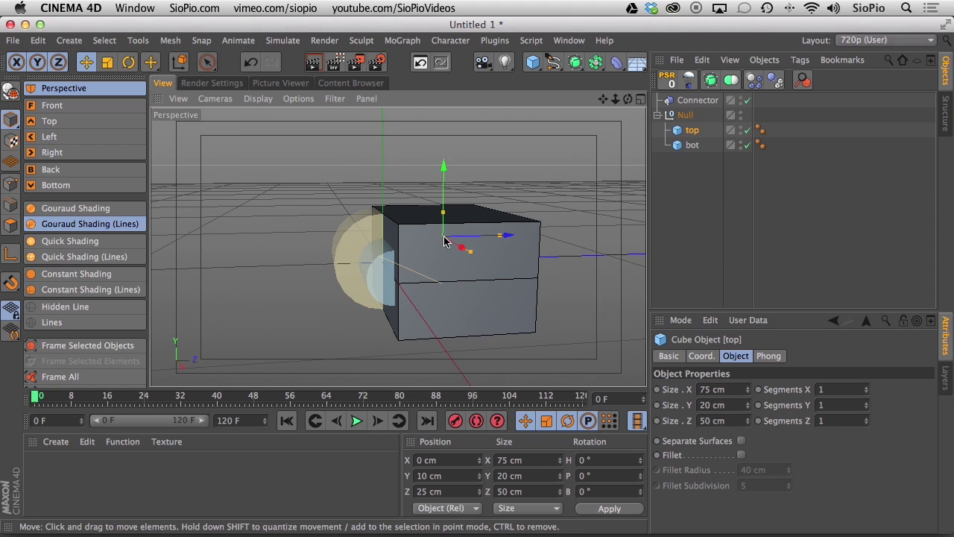
{"action": "left_click", "coordinate": [687, 102]}
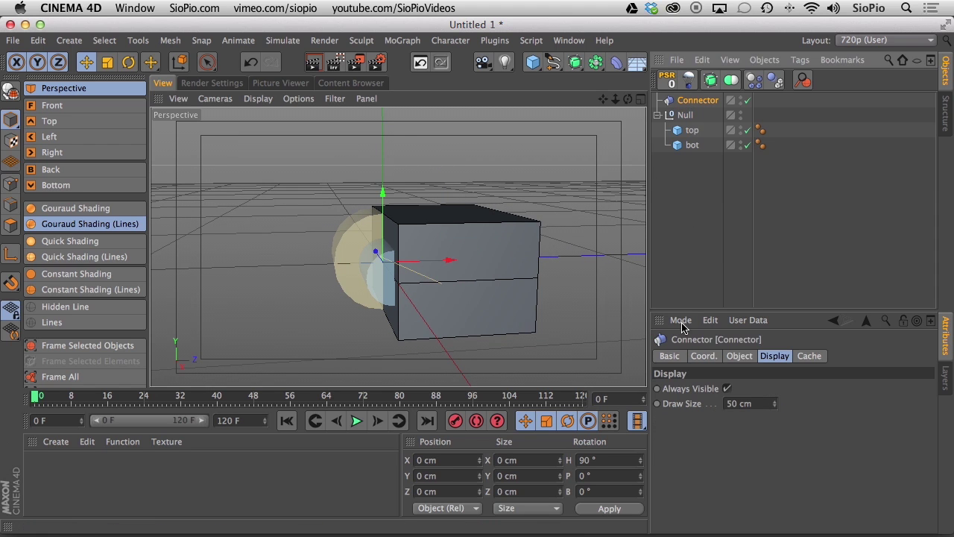
{"action": "left_click", "coordinate": [739, 356]}
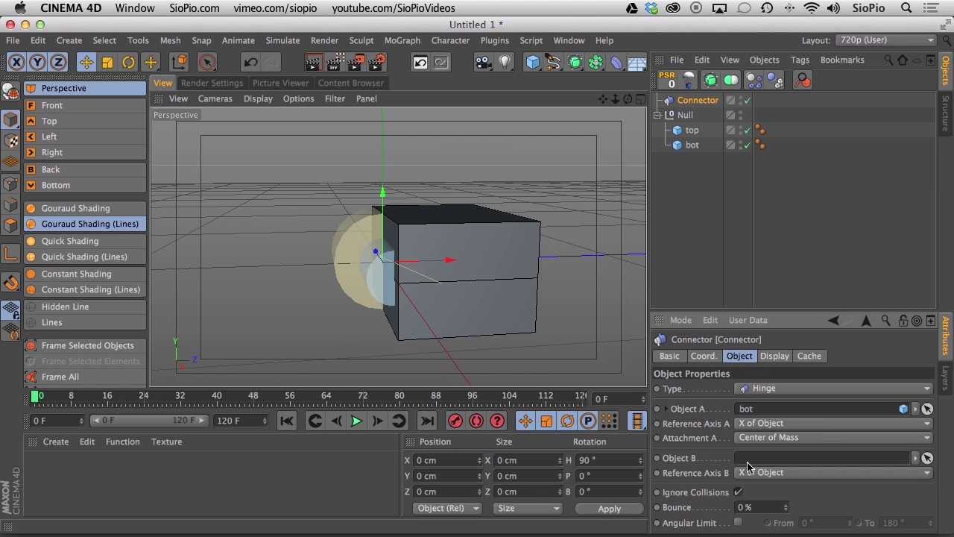
{"action": "left_click_drag", "start_coordinate": [690, 131], "coordinate": [745, 460]}
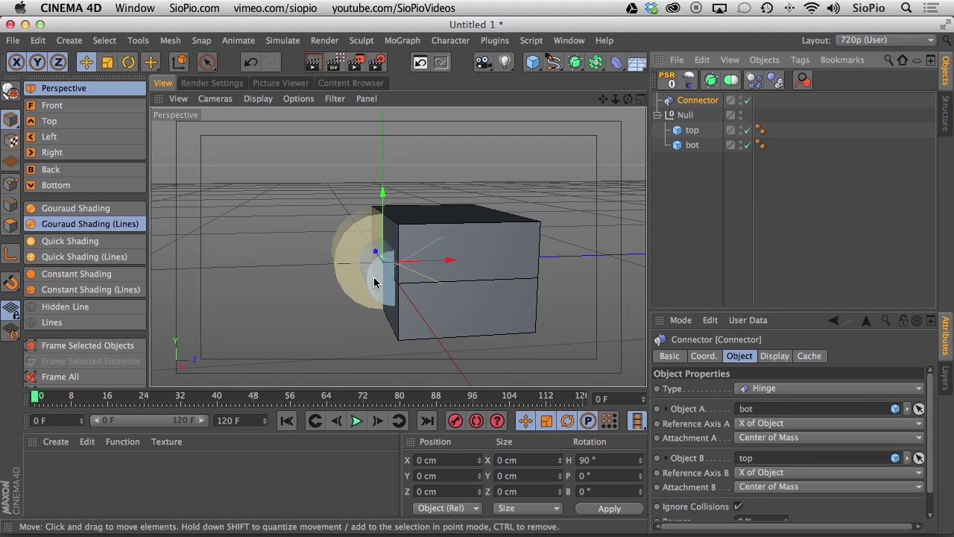
Hide the top and bot cubes temporarily to inspect the bare hinge Connector from several angles, and show both cubes again.
{"action": "left_click", "coordinate": [742, 131]}
{"action": "left_click", "coordinate": [741, 142]}
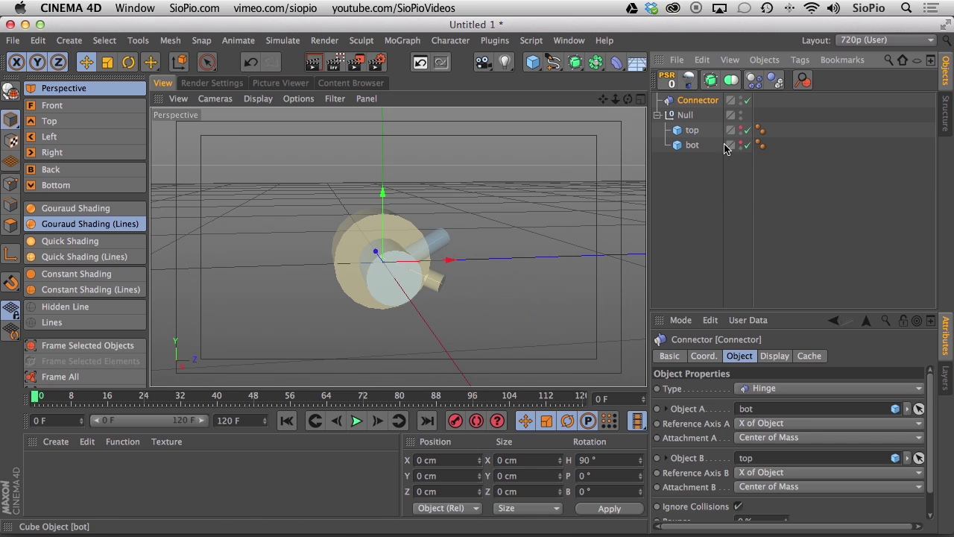
{"action": "left_click_drag", "start_coordinate": [431, 284], "coordinate": [475, 239], "text": "alt"}
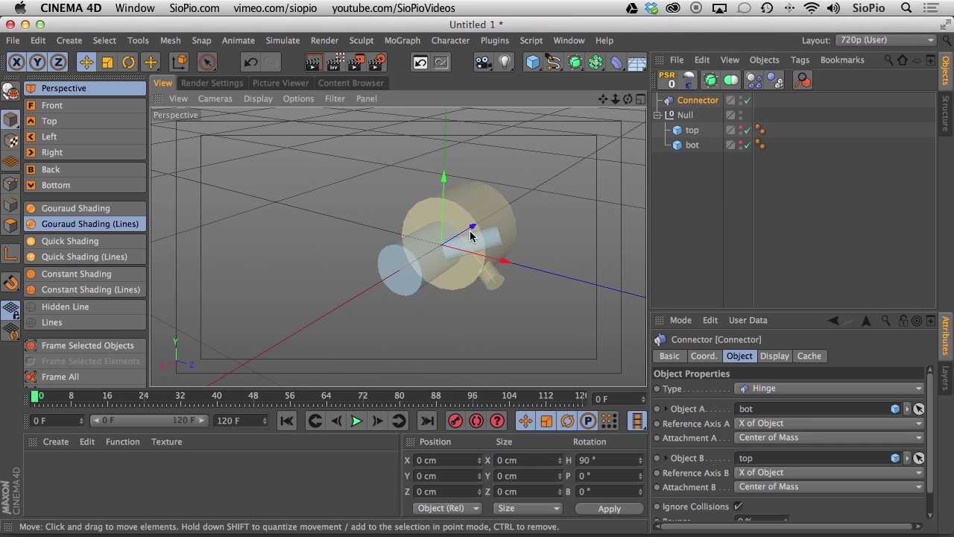
{"action": "left_click", "coordinate": [742, 131]}
{"action": "left_click", "coordinate": [742, 145]}
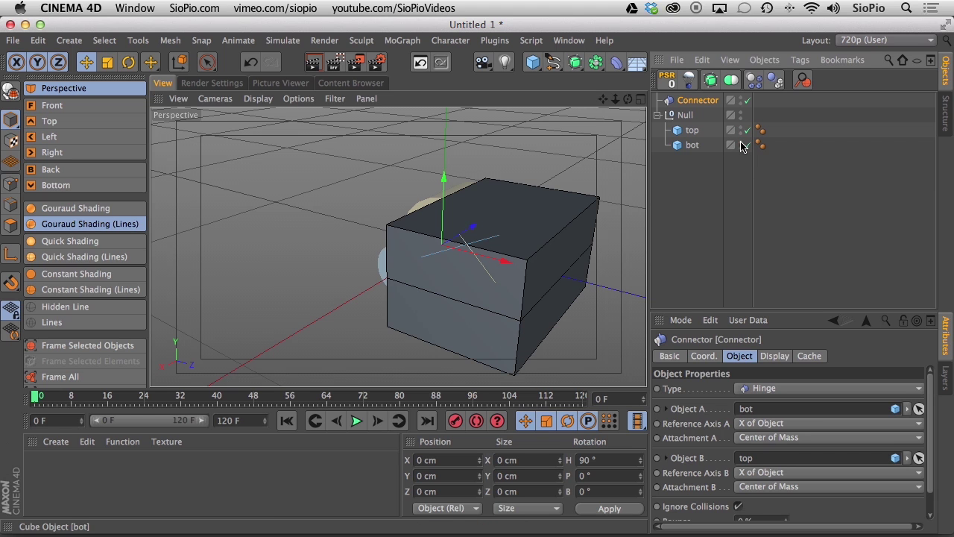
{"action": "left_click_drag", "start_coordinate": [467, 292], "coordinate": [564, 209], "text": "alt"}
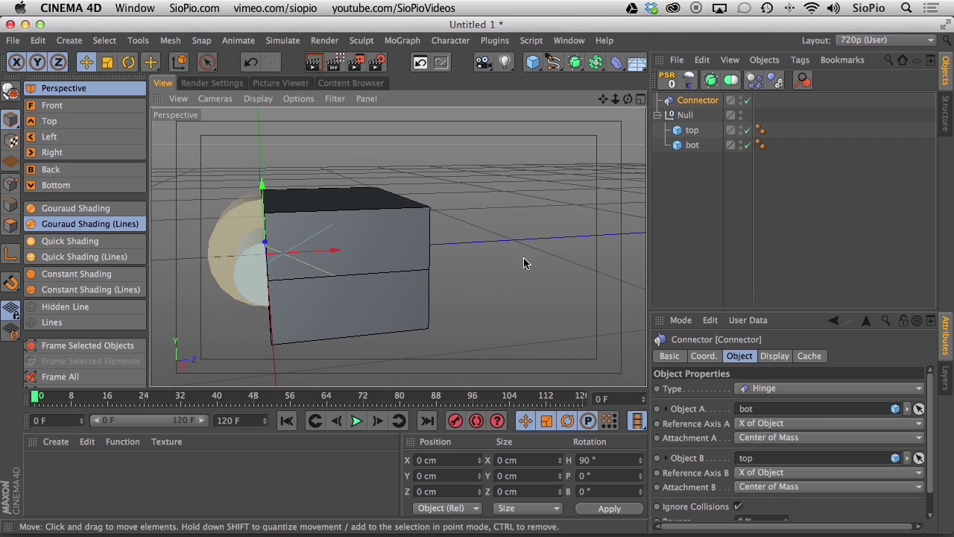
Play the animation to test the hinge before the cubes have dynamics tags, and return to frame 0.
{"action": "left_click", "coordinate": [358, 424]}
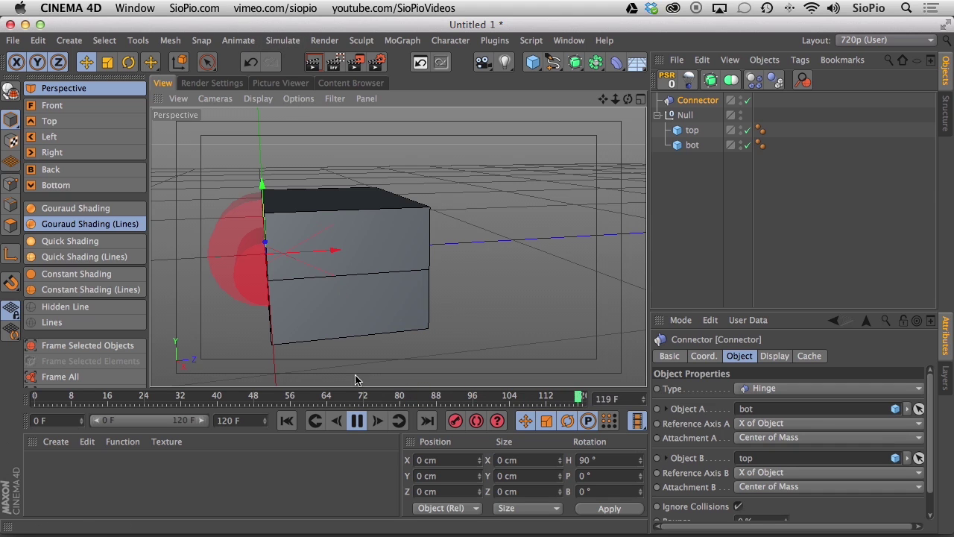
{"action": "left_click", "coordinate": [358, 422]}
{"action": "left_click", "coordinate": [286, 421]}
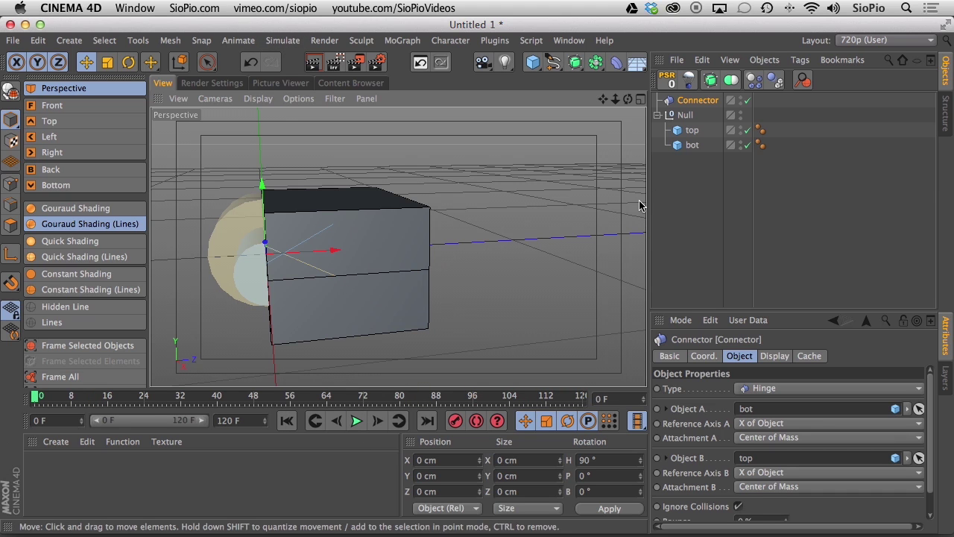
{"action": "left_click", "coordinate": [691, 131]}
{"action": "left_click", "coordinate": [692, 144], "text": "shift"}
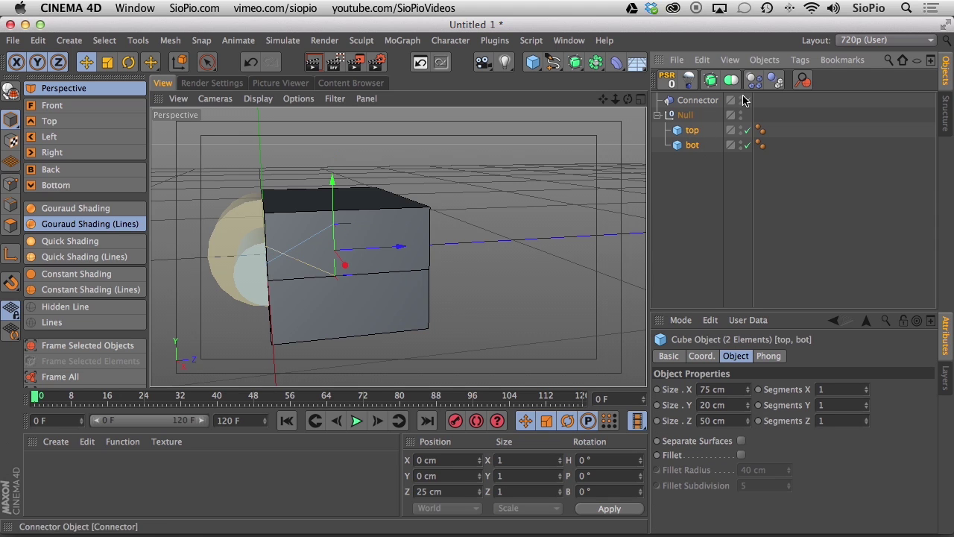
{"action": "left_click", "coordinate": [800, 61]}
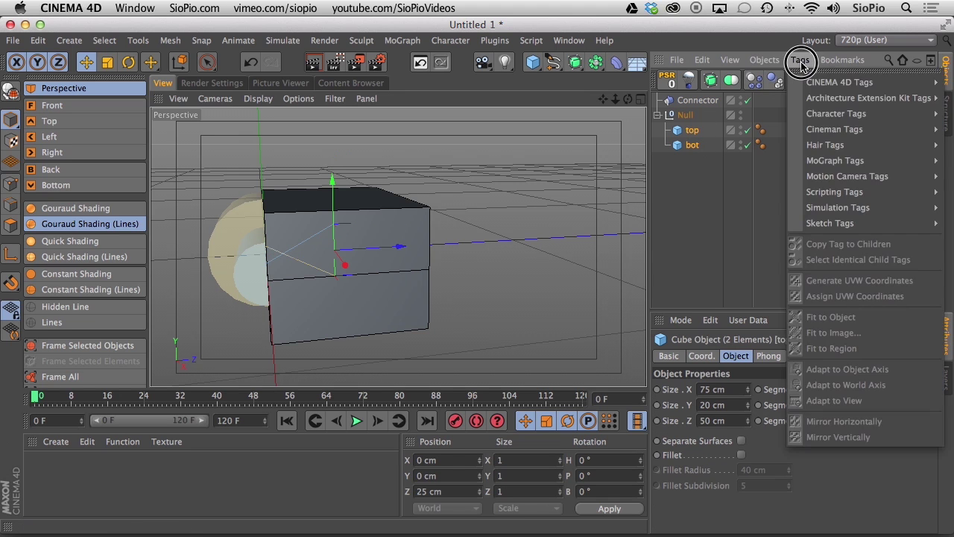
{"action": "left_click", "coordinate": [696, 140]}
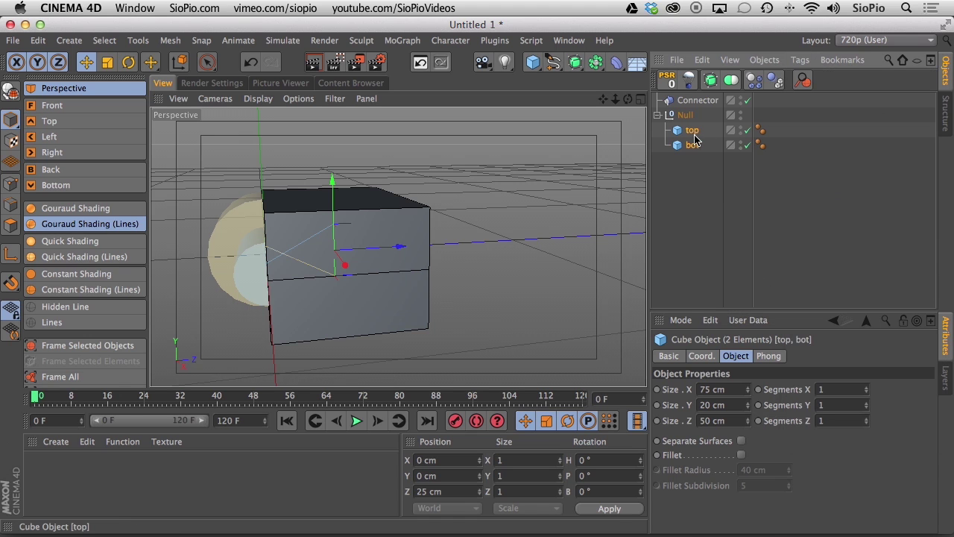
{"action": "right_click", "coordinate": [696, 140]}
{"action": "left_click", "coordinate": [695, 132]}
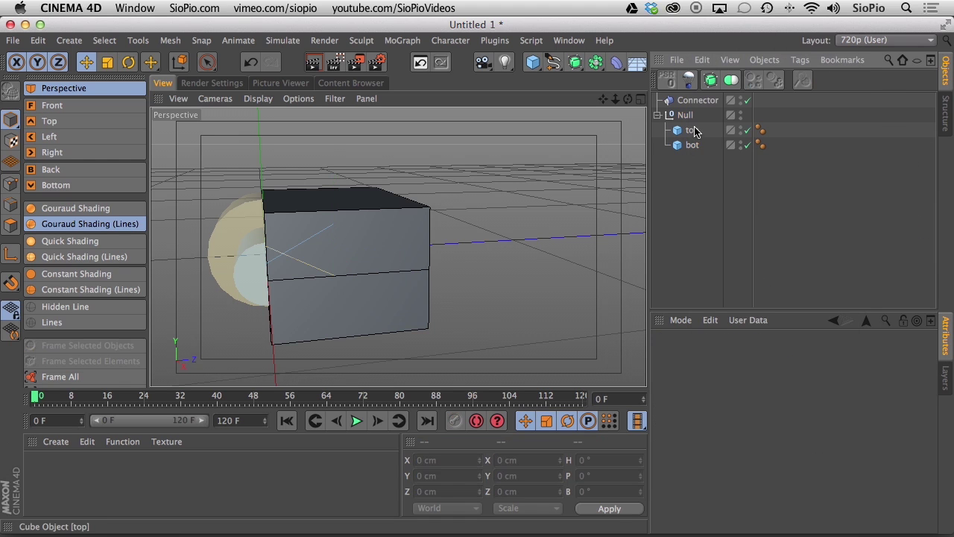
Turn both the top and bot cubes into rigid bodies.
{"action": "left_click", "coordinate": [693, 130]}
{"action": "left_click", "coordinate": [690, 144], "text": "shift"}
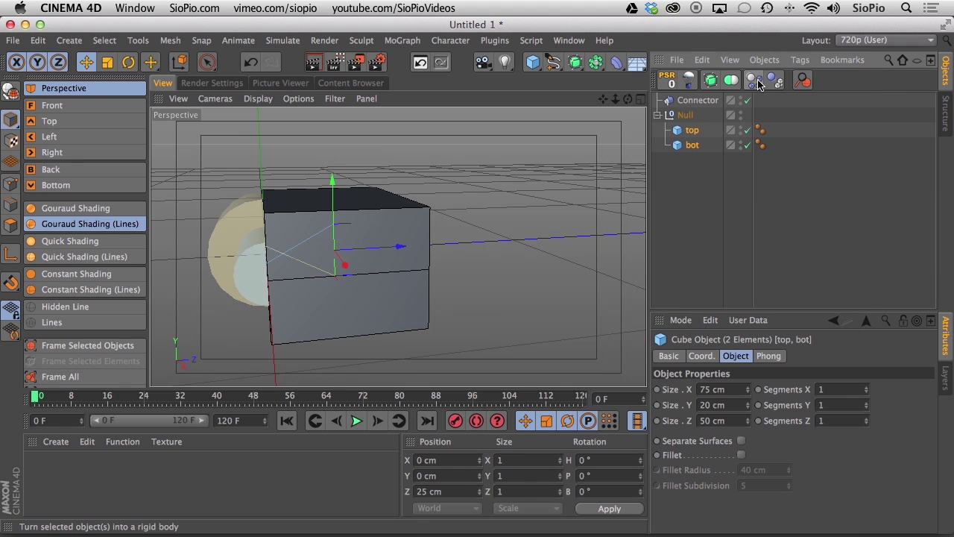
{"action": "left_click", "coordinate": [756, 82]}
Play the simulation with both cubes as rigid bodies, and return to frame 0.
{"action": "left_click", "coordinate": [358, 422]}
{"action": "left_click", "coordinate": [357, 421]}
{"action": "left_click", "coordinate": [288, 422]}
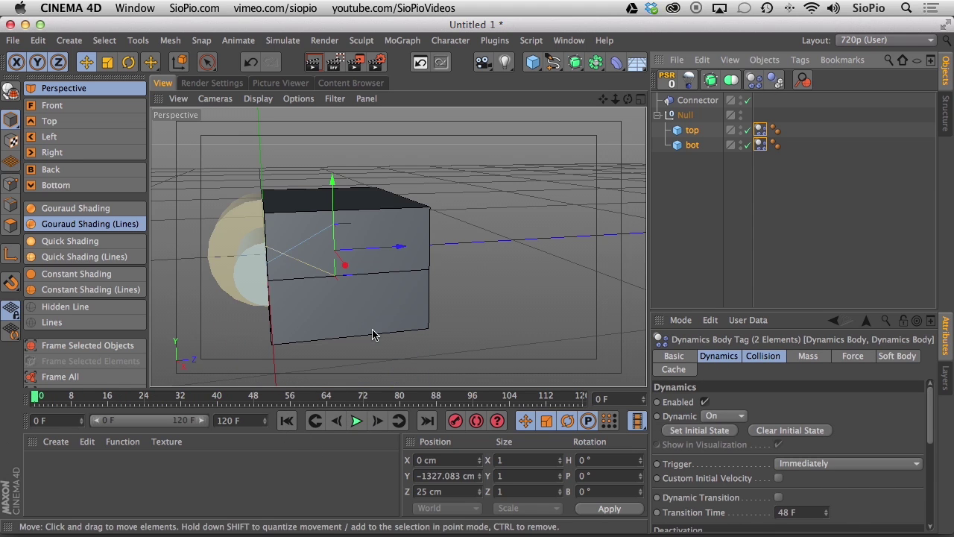
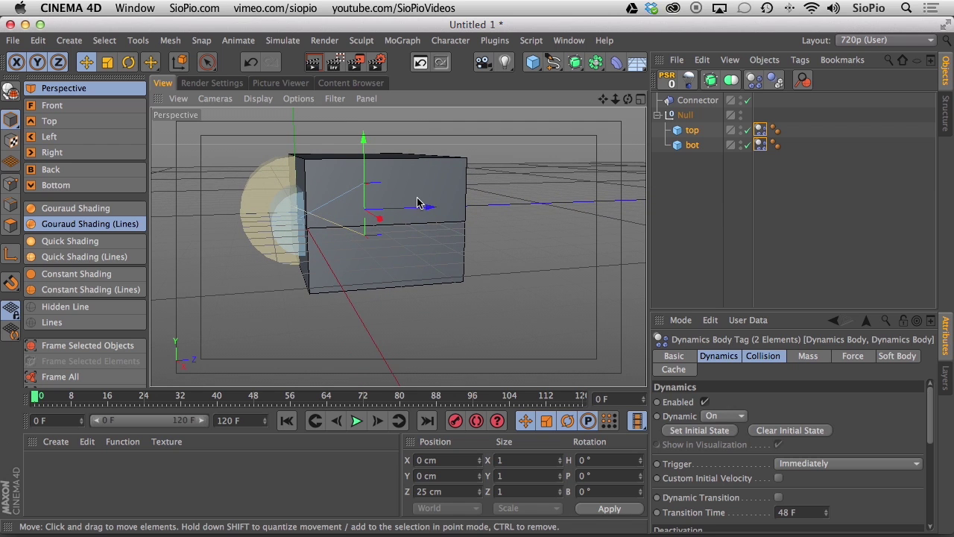
Hide the Grid in the perspective view.
{"action": "left_click", "coordinate": [335, 99]}
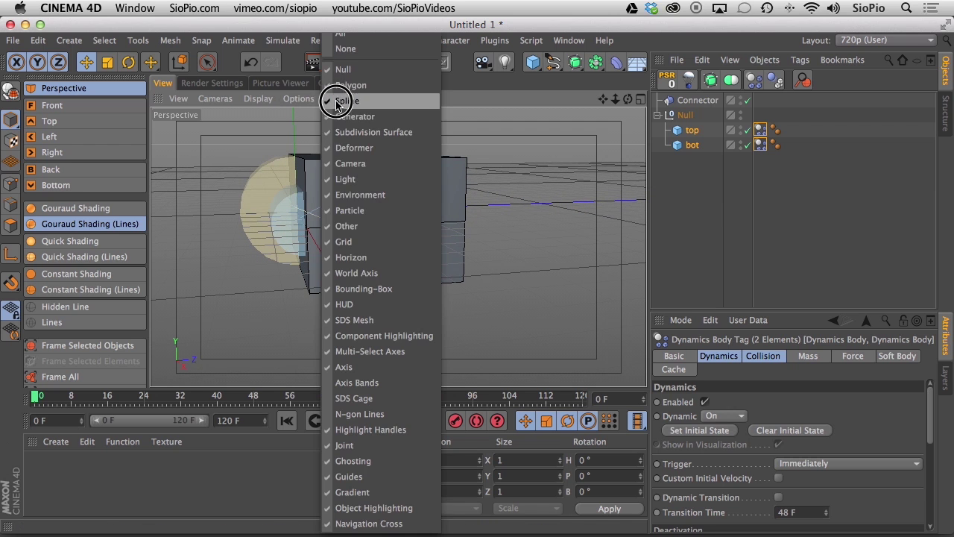
{"action": "left_click", "coordinate": [341, 242]}
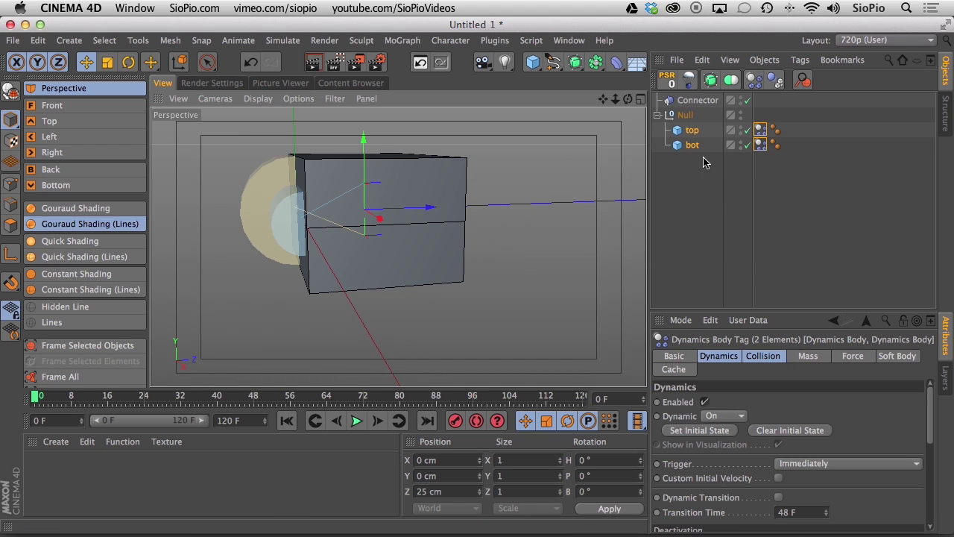
Set Dynamic to Off in the top cube's Dynamics Body tag so it acts as a fixed collider.
{"action": "left_click", "coordinate": [761, 131]}
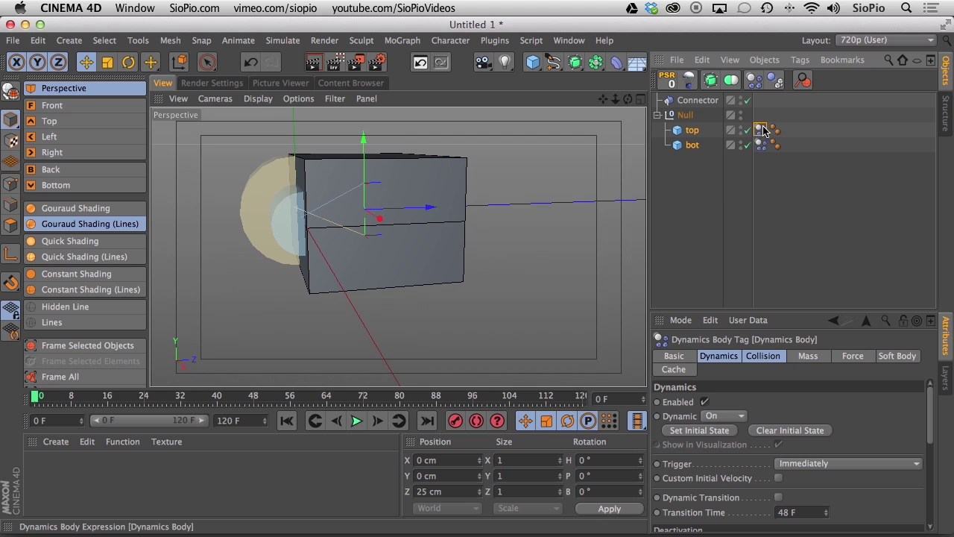
{"action": "left_click", "coordinate": [718, 357]}
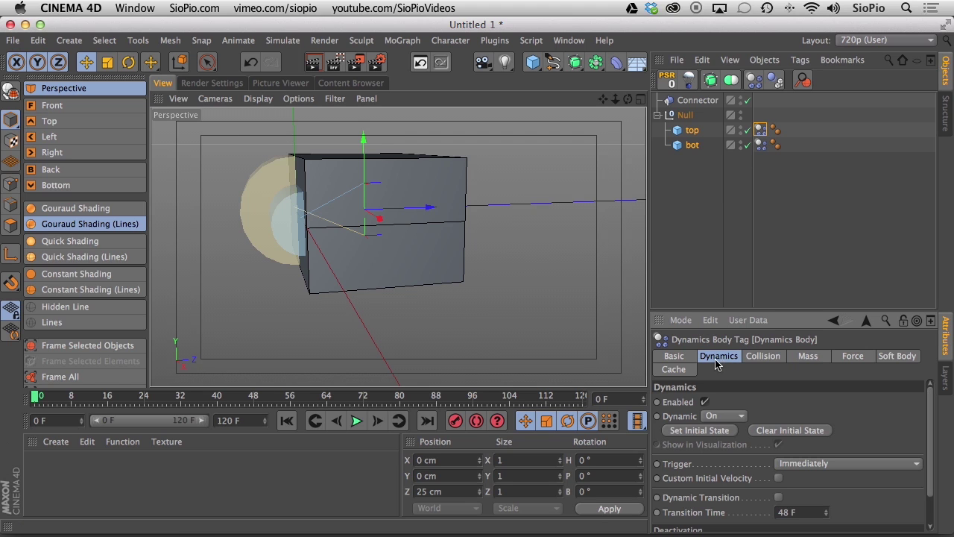
{"action": "left_click", "coordinate": [697, 418]}
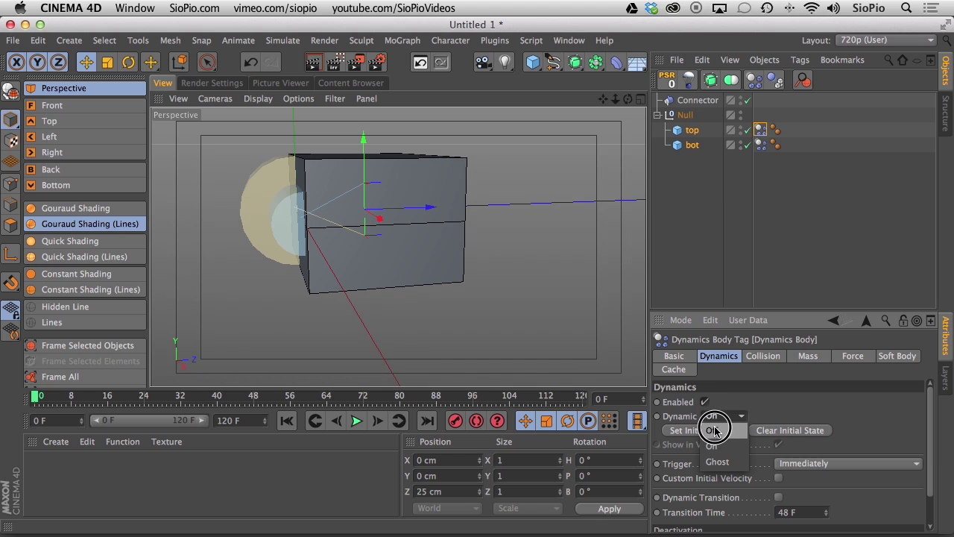
{"action": "left_click", "coordinate": [714, 406]}
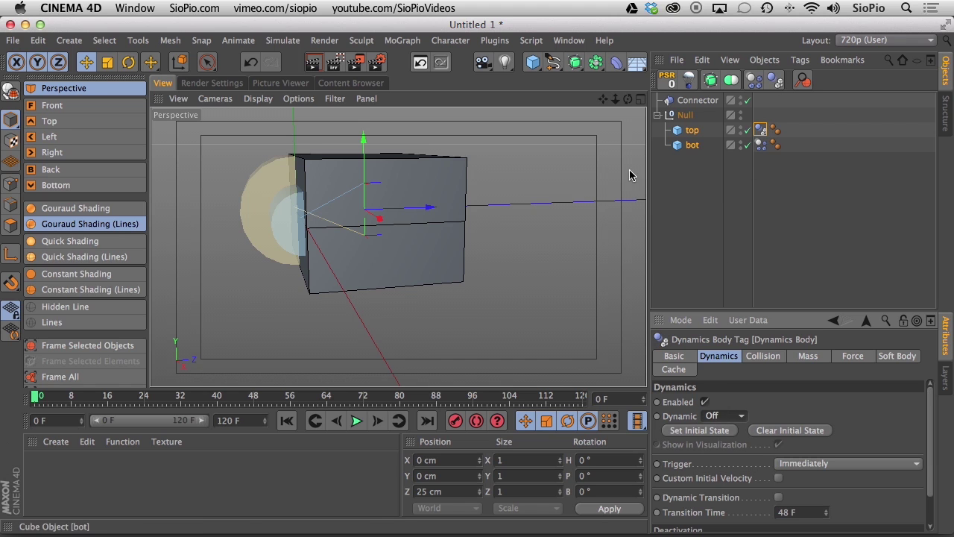
Play the simulation once with the Connector disabled and once with it re-enabled, pausing the second run at frame 107.
{"action": "left_click", "coordinate": [748, 101]}
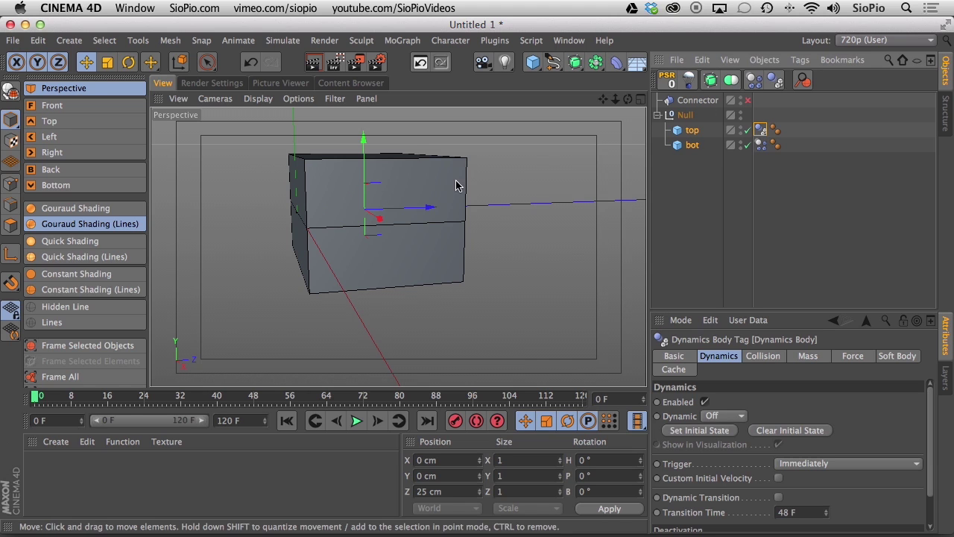
{"action": "left_click", "coordinate": [356, 420]}
{"action": "left_click", "coordinate": [356, 420]}
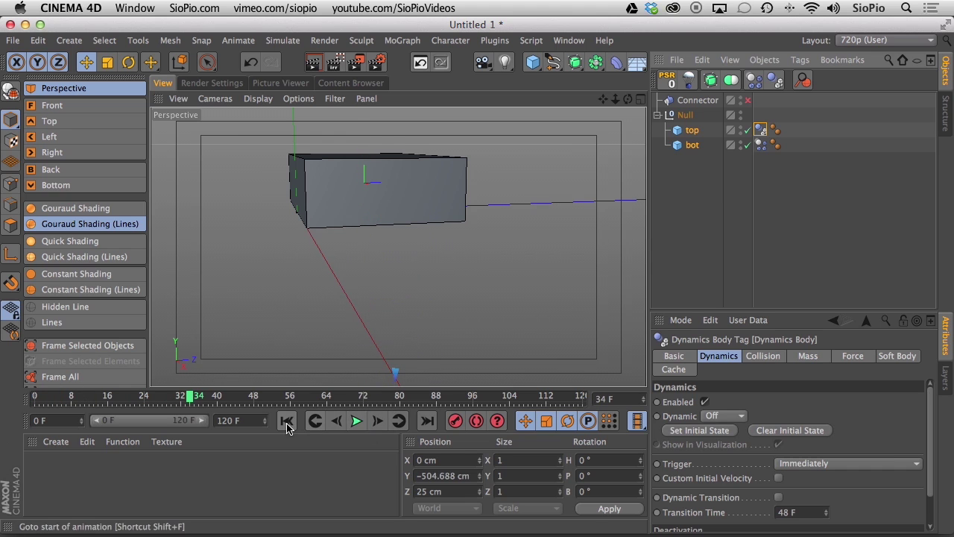
{"action": "left_click", "coordinate": [287, 420]}
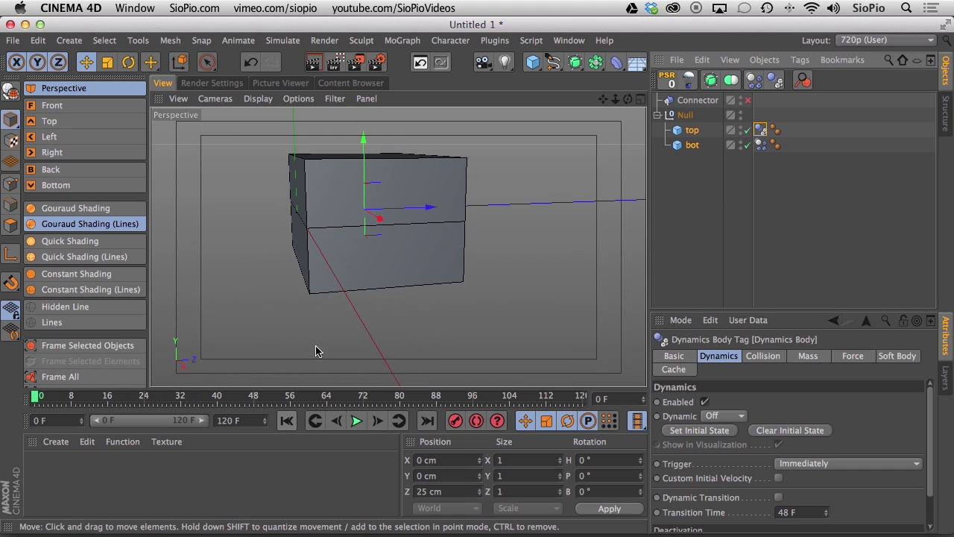
{"action": "left_click", "coordinate": [749, 101]}
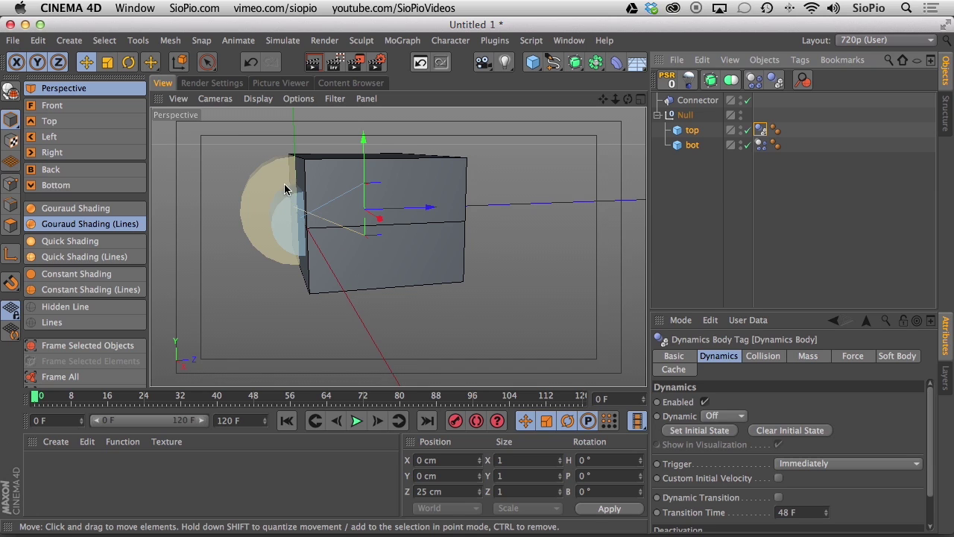
{"action": "left_click", "coordinate": [357, 421]}
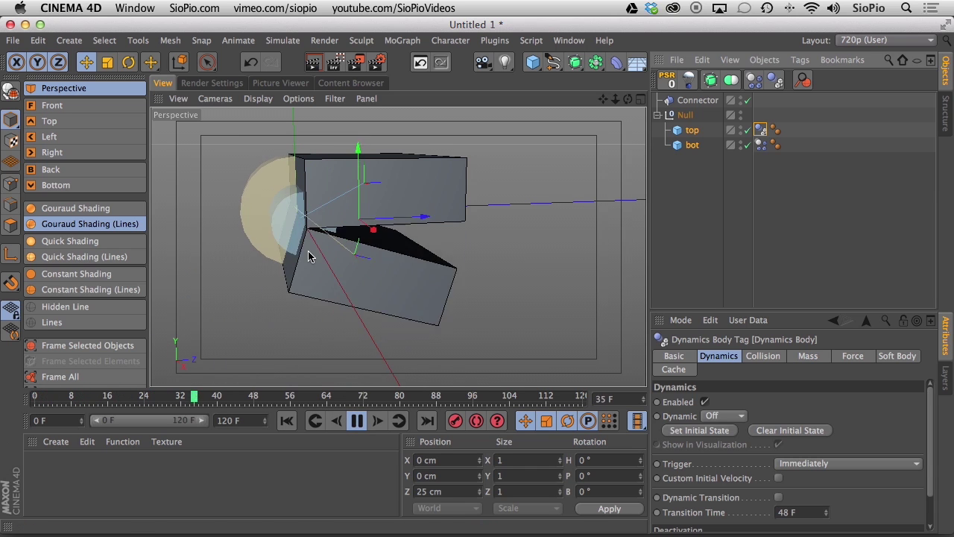
{"action": "left_click", "coordinate": [357, 422]}
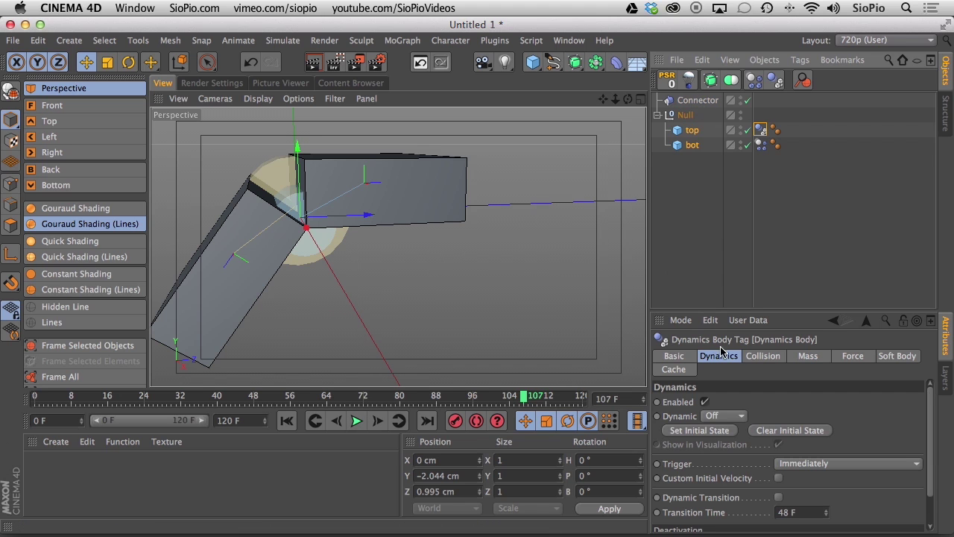
Enable the Connector's Angular Limit with the range from 0° to 180°, and inspect the limit arc around the hinge.
{"action": "left_click_drag", "start_coordinate": [706, 312], "coordinate": [716, 204]}
{"action": "left_click", "coordinate": [694, 105]}
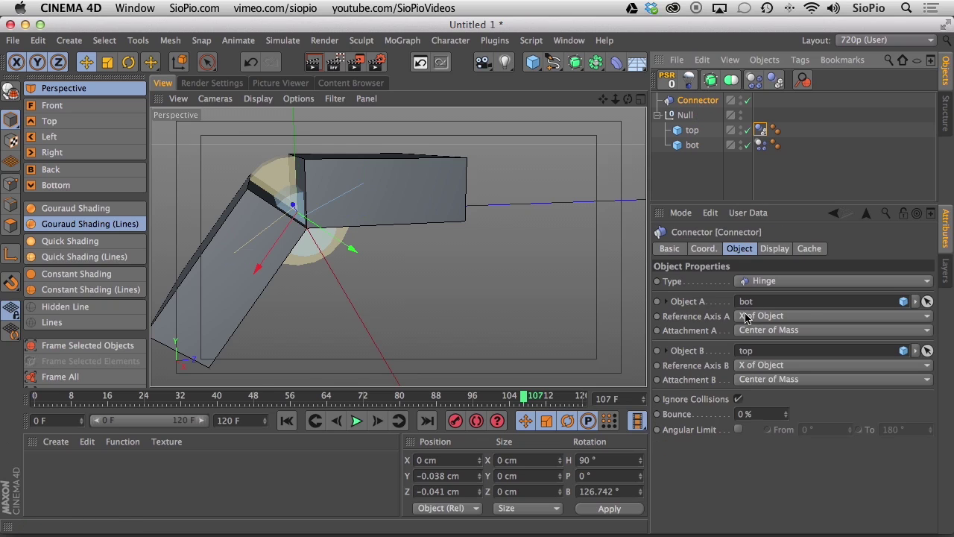
{"action": "left_click", "coordinate": [738, 430]}
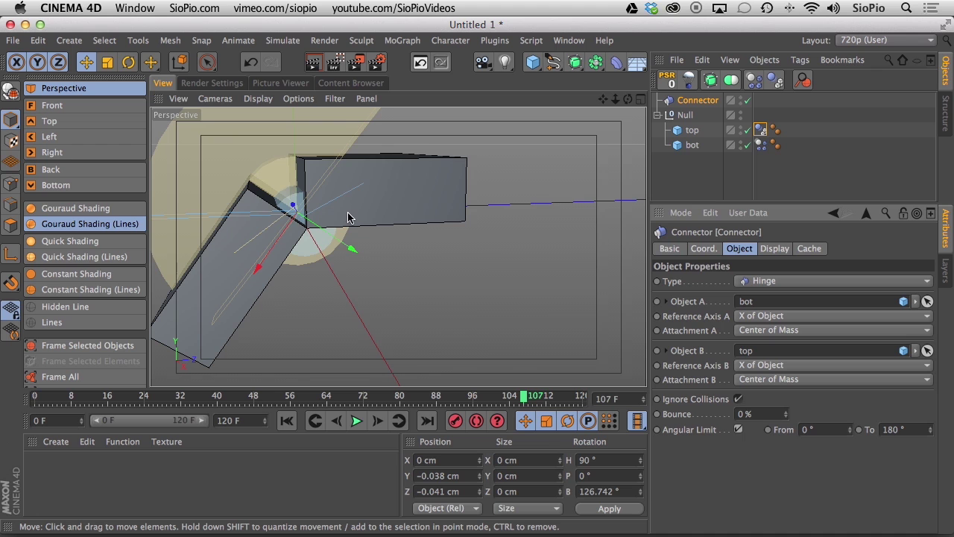
{"action": "left_click_drag", "start_coordinate": [348, 218], "coordinate": [321, 240], "text": "alt"}
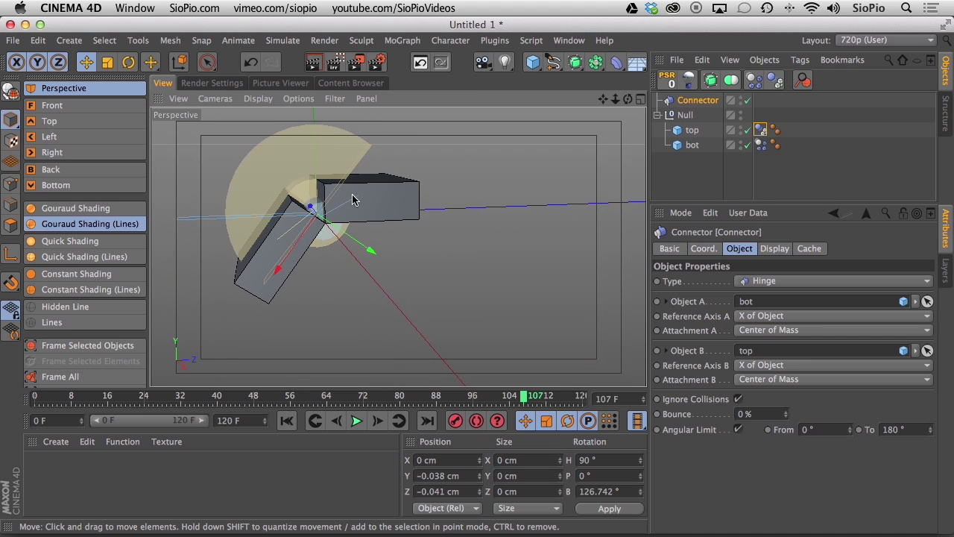
{"action": "left_click_drag", "start_coordinate": [353, 200], "coordinate": [317, 205], "text": "alt"}
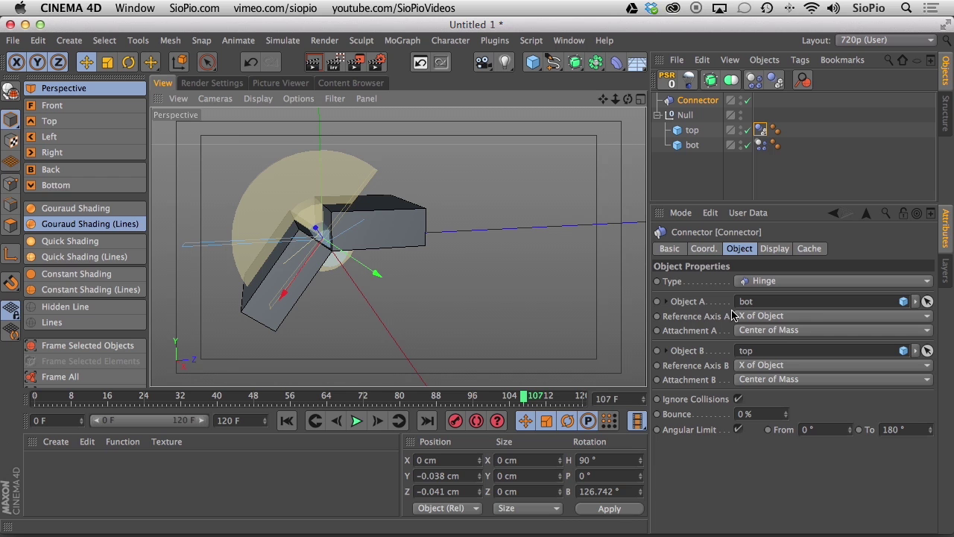
Play the simulation to examine the bottom block's swing with the current Angular Limit, and rewind to frame 0.
{"action": "left_click_drag", "start_coordinate": [330, 266], "coordinate": [373, 322], "text": "alt"}
{"action": "middle_click_drag", "start_coordinate": [304, 259], "coordinate": [358, 283], "text": "alt"}
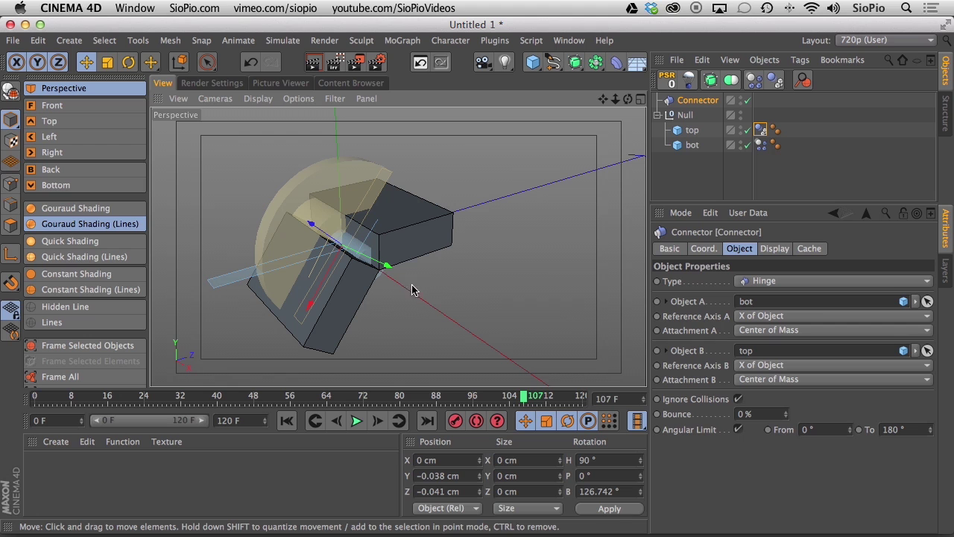
{"action": "left_click", "coordinate": [356, 420]}
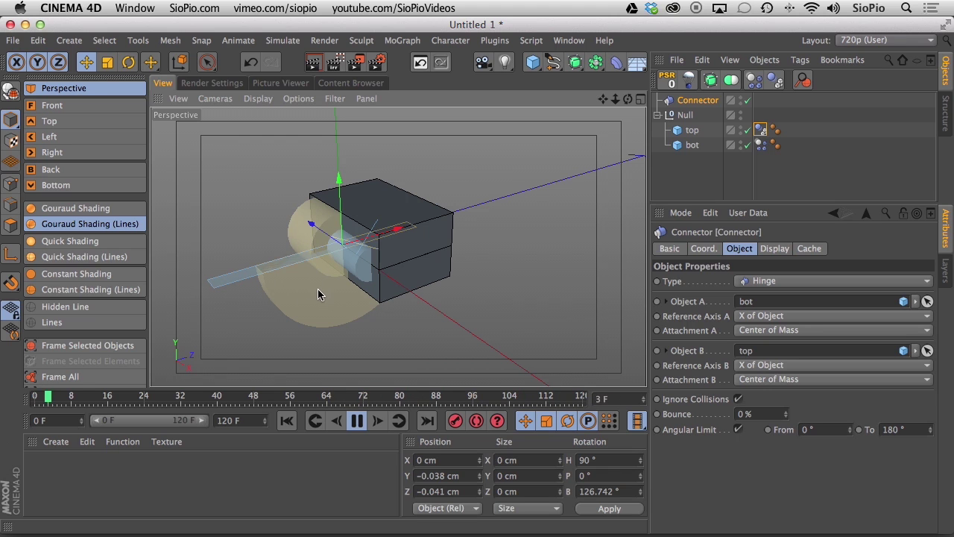
{"action": "left_click", "coordinate": [355, 421]}
{"action": "left_click", "coordinate": [286, 420]}
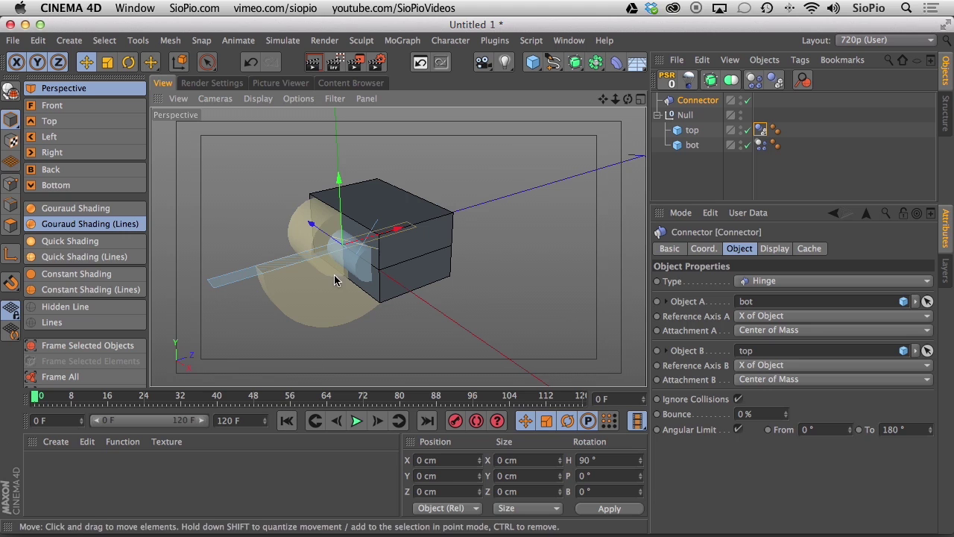
Set both Reference Axis A and Reference Axis B of the Connector to Z of Object.
{"action": "left_click", "coordinate": [749, 319]}
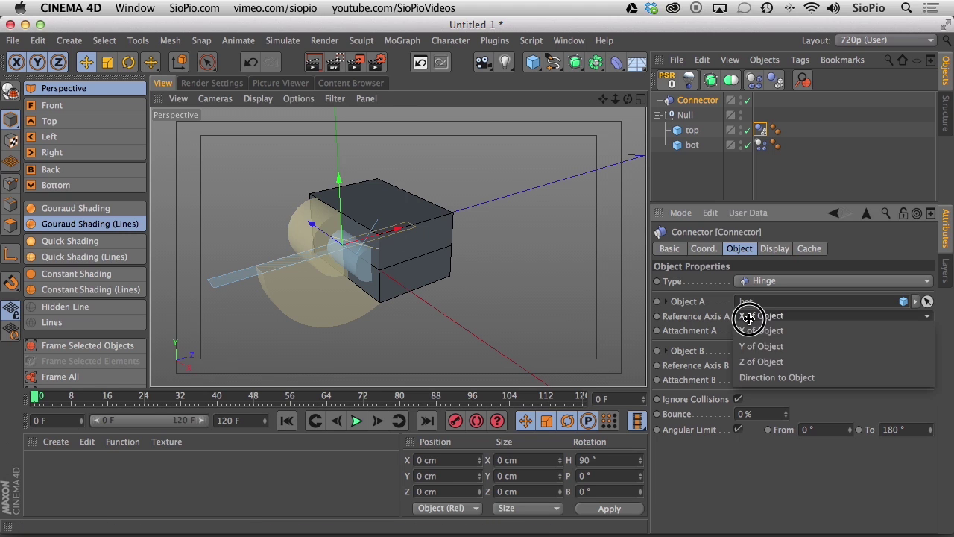
{"action": "left_click", "coordinate": [741, 357]}
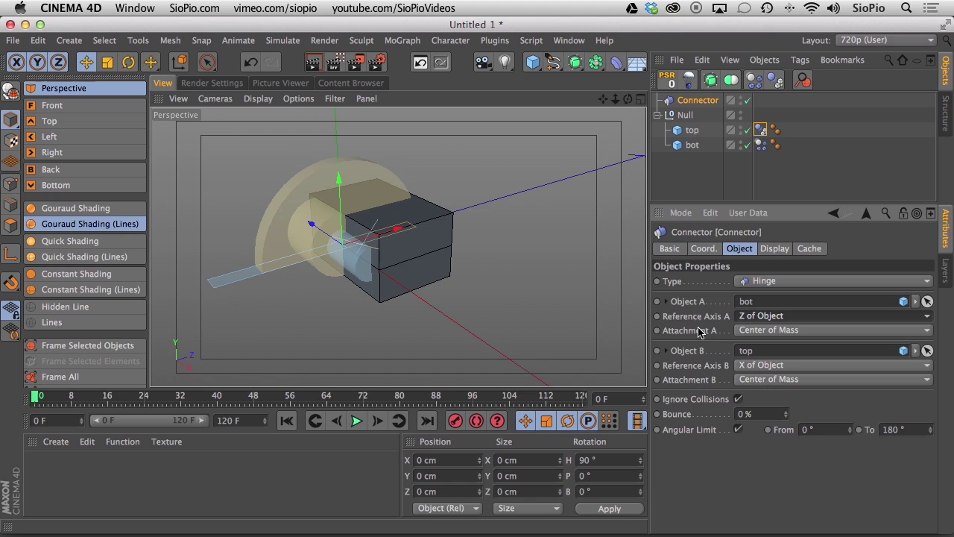
{"action": "left_click", "coordinate": [742, 366]}
{"action": "left_click", "coordinate": [746, 411]}
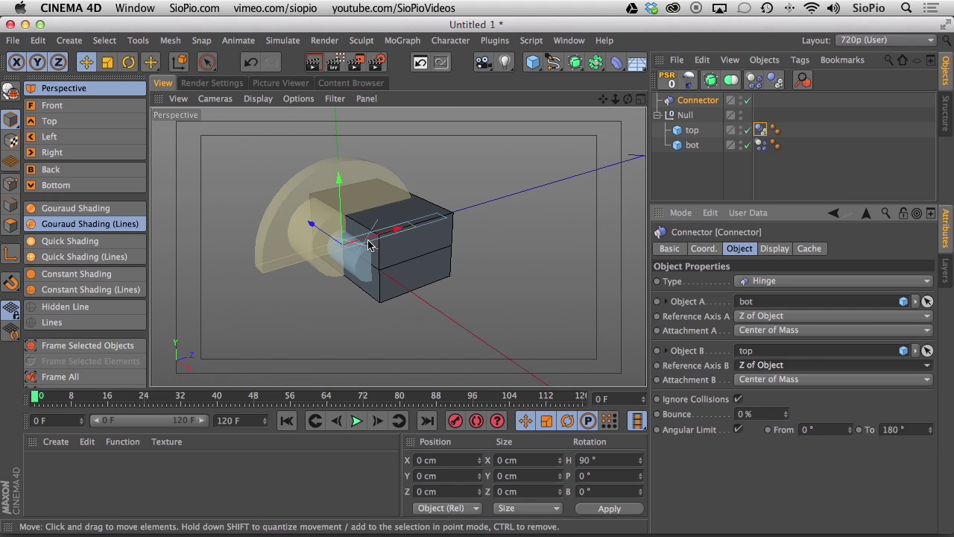
Set the Connector's Angular Limit range from -45° to 45°.
{"action": "left_click_drag", "start_coordinate": [373, 252], "coordinate": [284, 174], "text": "alt"}
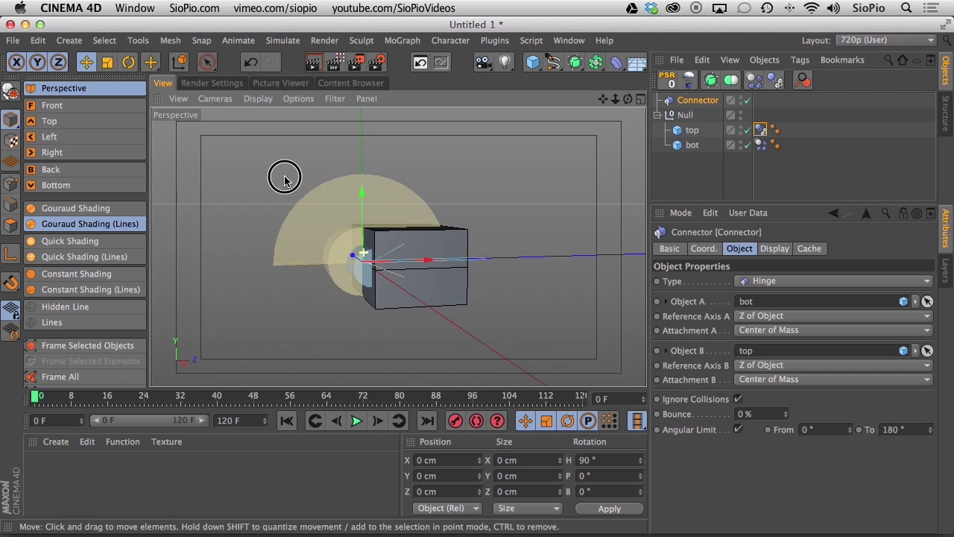
{"action": "left_click_drag", "start_coordinate": [849, 434], "coordinate": [845, 469]}
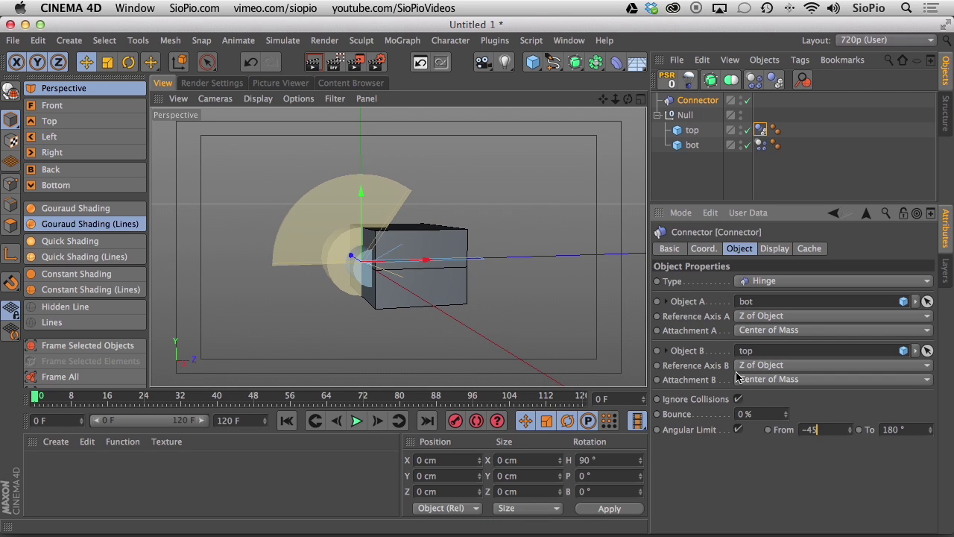
{"action": "key", "text": "Tab"}
{"action": "type", "text": "45"}
{"action": "key", "text": "Return"}
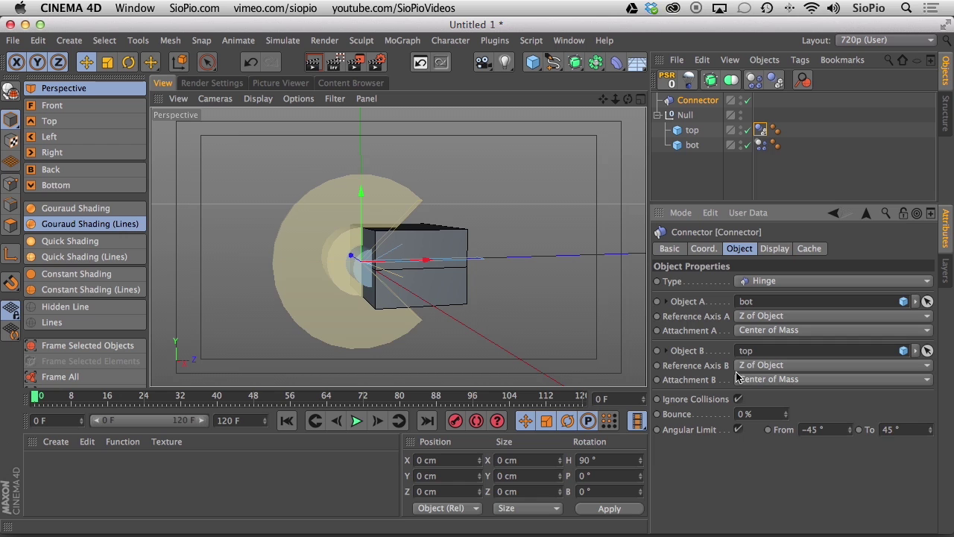
Vary the Connector's upper Angular Limit to see how the arc reacts, and set it back to 45°.
{"action": "left_click_drag", "start_coordinate": [415, 289], "coordinate": [365, 305], "text": "alt"}
{"action": "left_click", "coordinate": [932, 424]}
{"action": "left_click_drag", "start_coordinate": [932, 424], "coordinate": [909, 470]}
{"action": "double_click", "coordinate": [905, 432]}
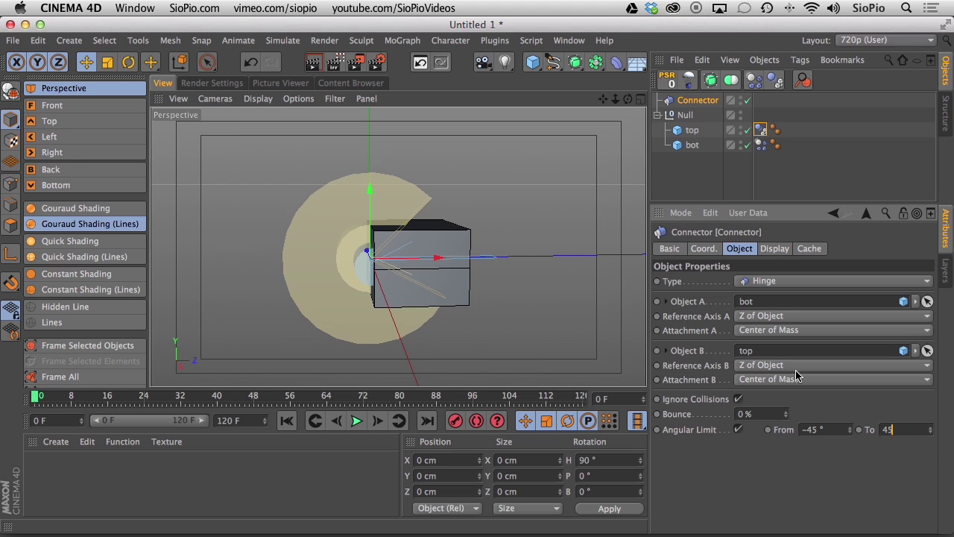
{"action": "type", "text": "45"}
{"action": "key", "text": "Return"}
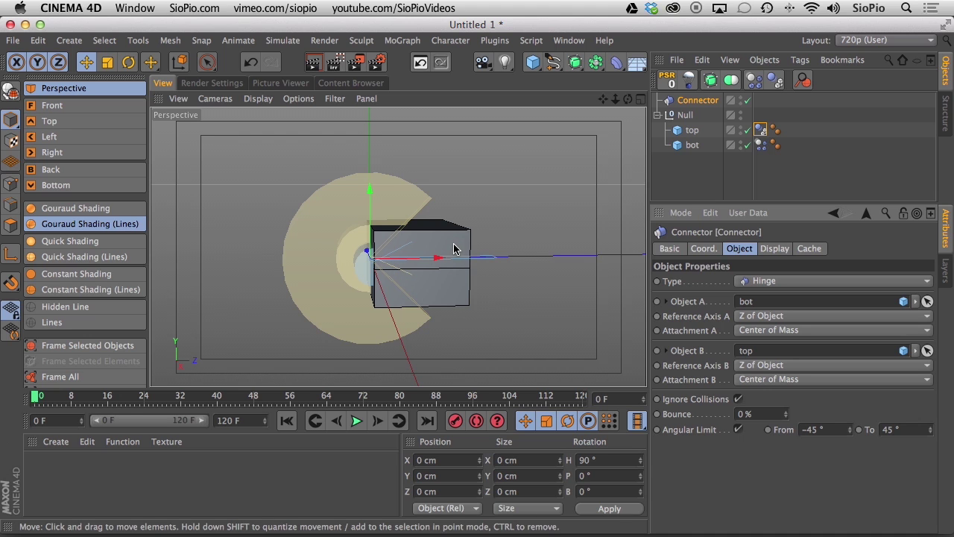
Play the simulation while lowering the Connector's Angular Limit From value to -88°, then stop and rewind to frame 0.
{"action": "left_click_drag", "start_coordinate": [454, 250], "coordinate": [485, 273], "text": "alt"}
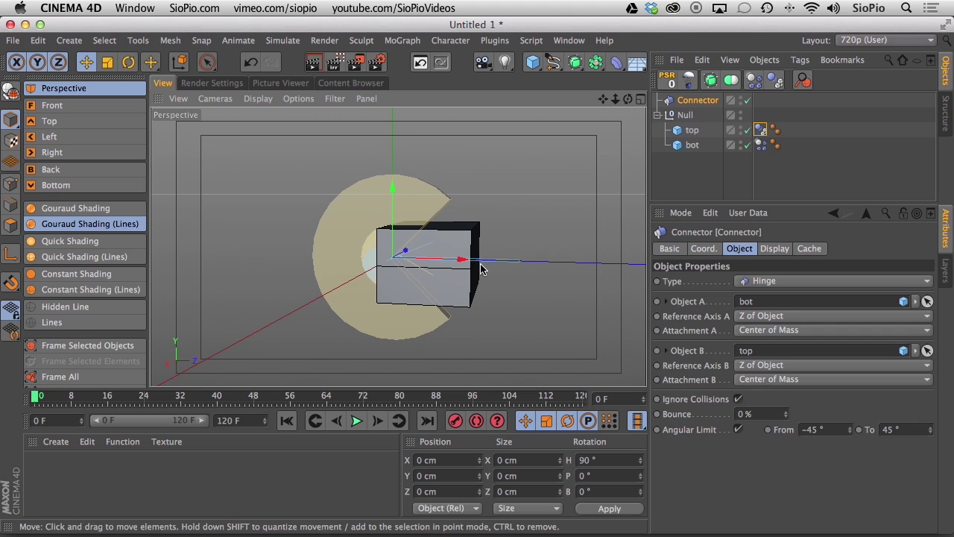
{"action": "left_click", "coordinate": [357, 420]}
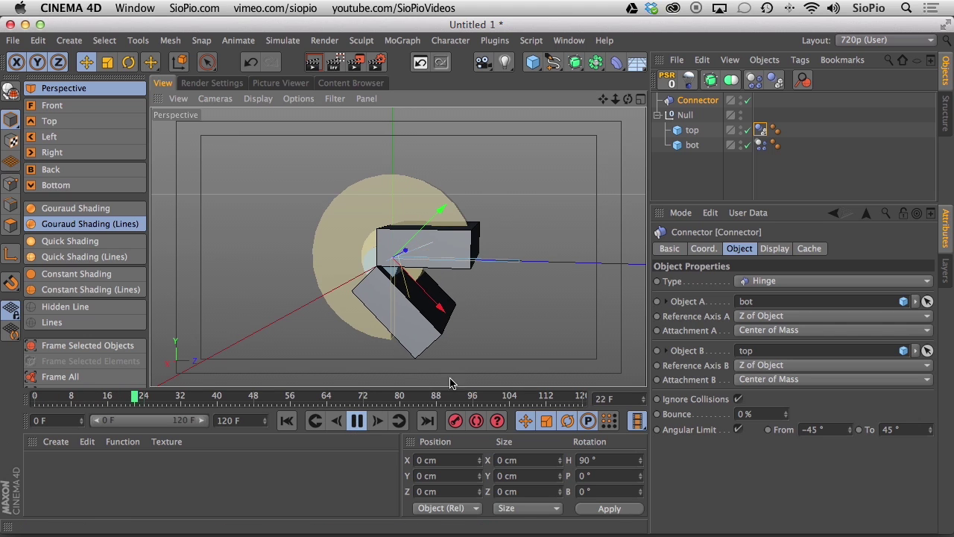
{"action": "left_click", "coordinate": [849, 427]}
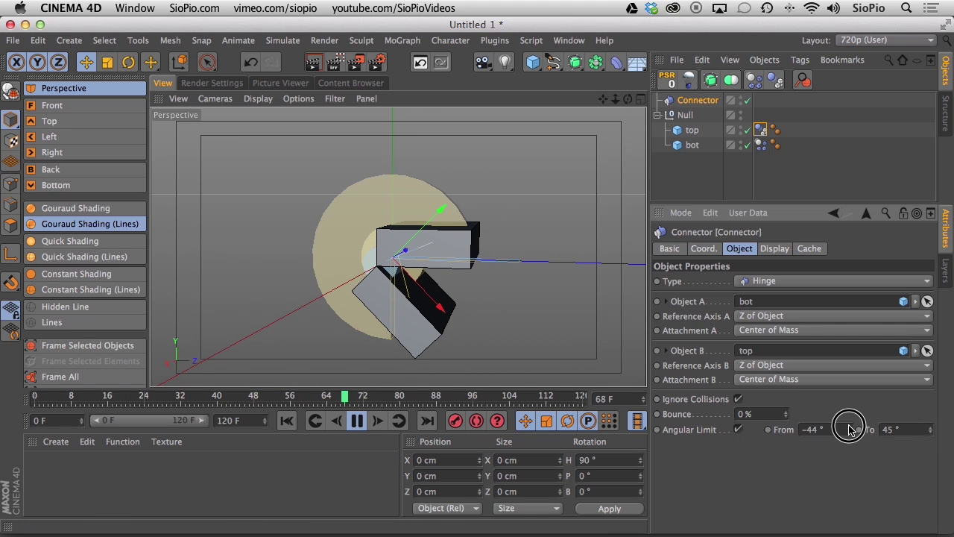
{"action": "left_click_drag", "start_coordinate": [849, 428], "coordinate": [853, 459]}
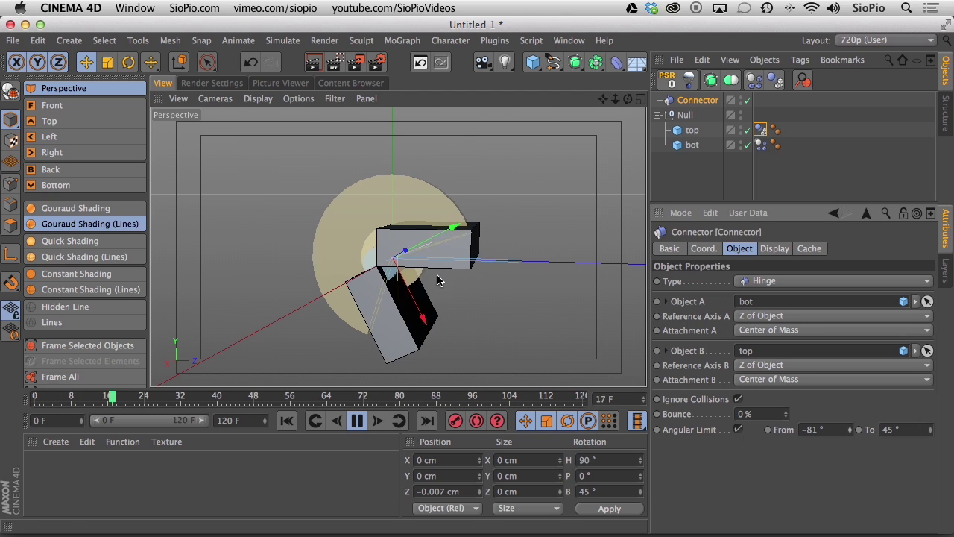
{"action": "left_click_drag", "start_coordinate": [849, 429], "coordinate": [850, 465]}
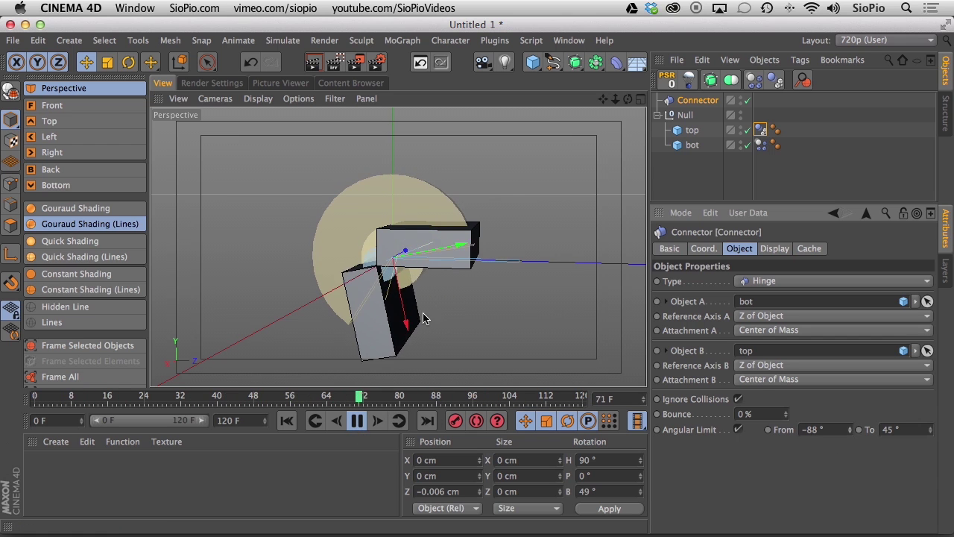
{"action": "left_click", "coordinate": [321, 415]}
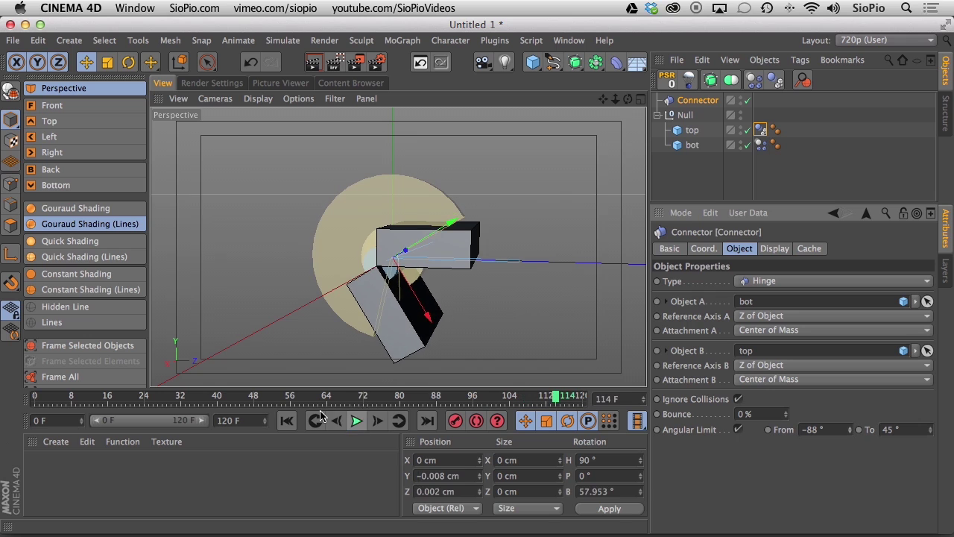
{"action": "left_click", "coordinate": [287, 421]}
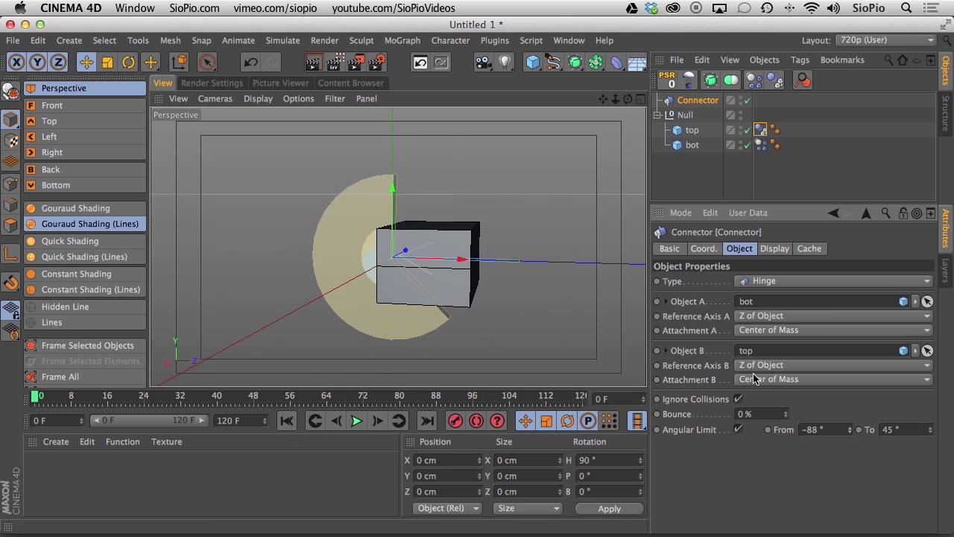
Disable the Connector's Angular Limit, play the simulation without it, and rewind to frame 0.
{"action": "left_click", "coordinate": [739, 429]}
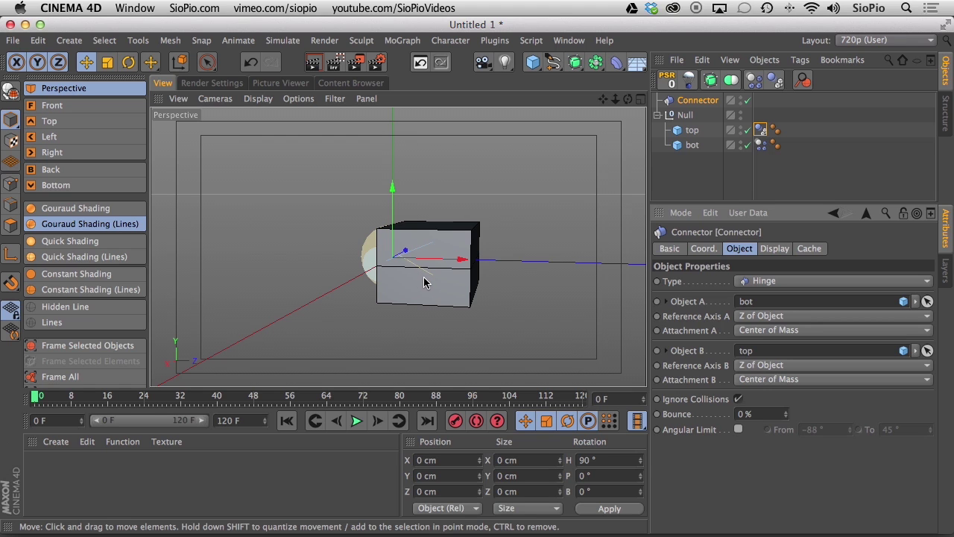
{"action": "left_click_drag", "start_coordinate": [422, 286], "coordinate": [453, 296], "text": "alt"}
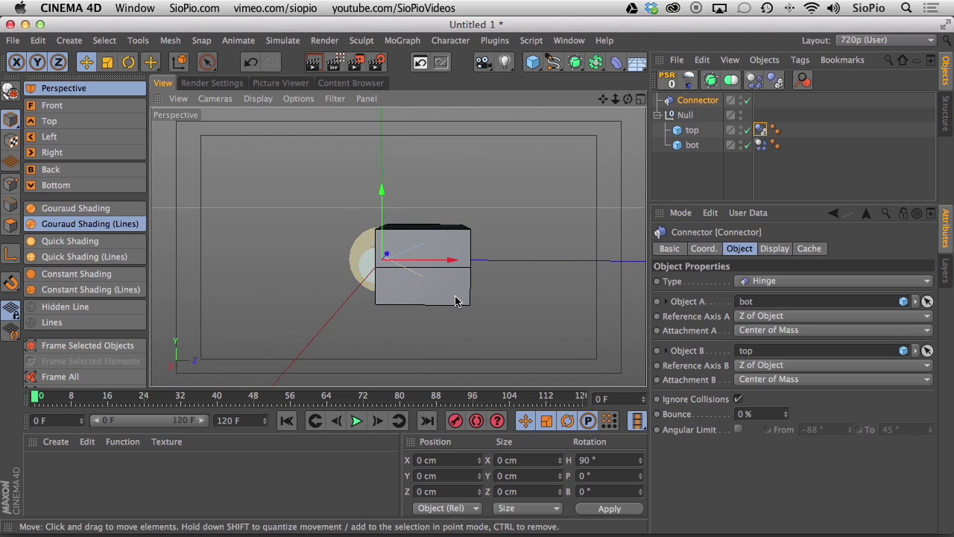
{"action": "left_click", "coordinate": [358, 421]}
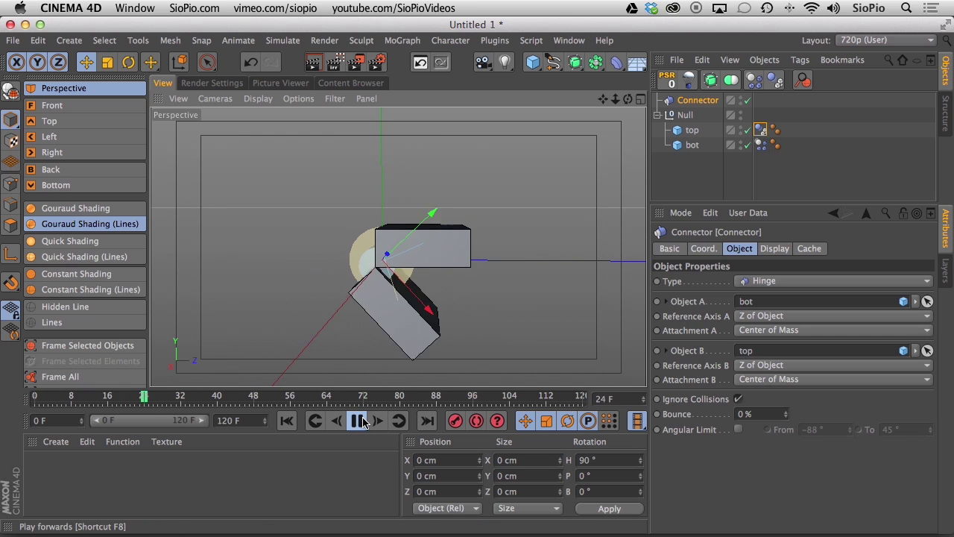
{"action": "left_click", "coordinate": [358, 421]}
{"action": "left_click", "coordinate": [287, 421]}
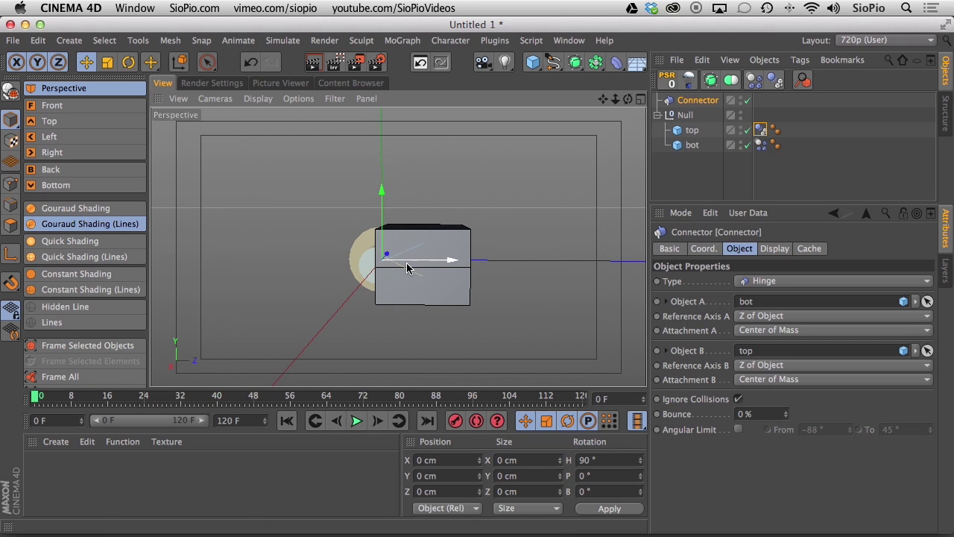
Add a dynamics Spring object to the scene.
{"action": "left_click", "coordinate": [283, 40]}
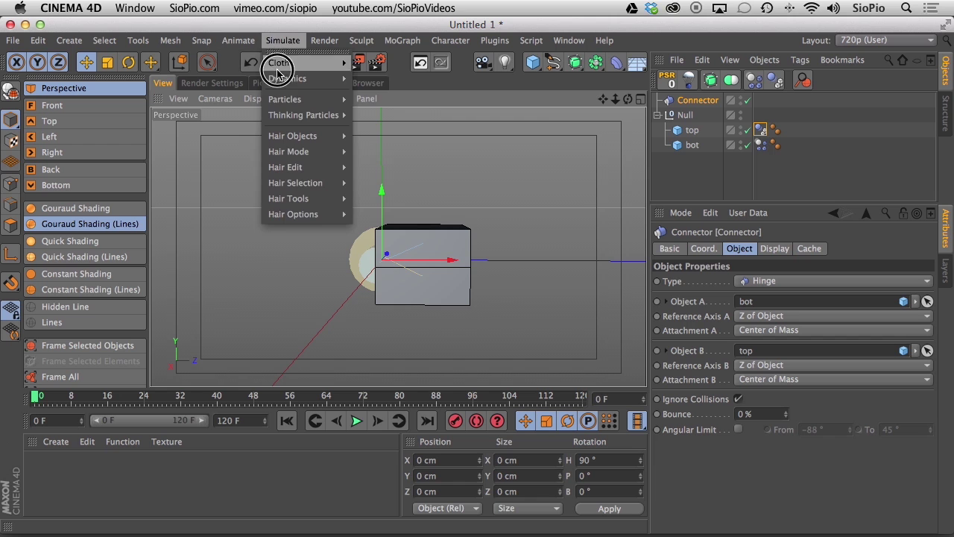
{"action": "mouse_move", "coordinate": [325, 84]}
{"action": "left_click", "coordinate": [400, 96]}
{"action": "left_click_drag", "start_coordinate": [400, 260], "coordinate": [383, 279], "text": "alt"}
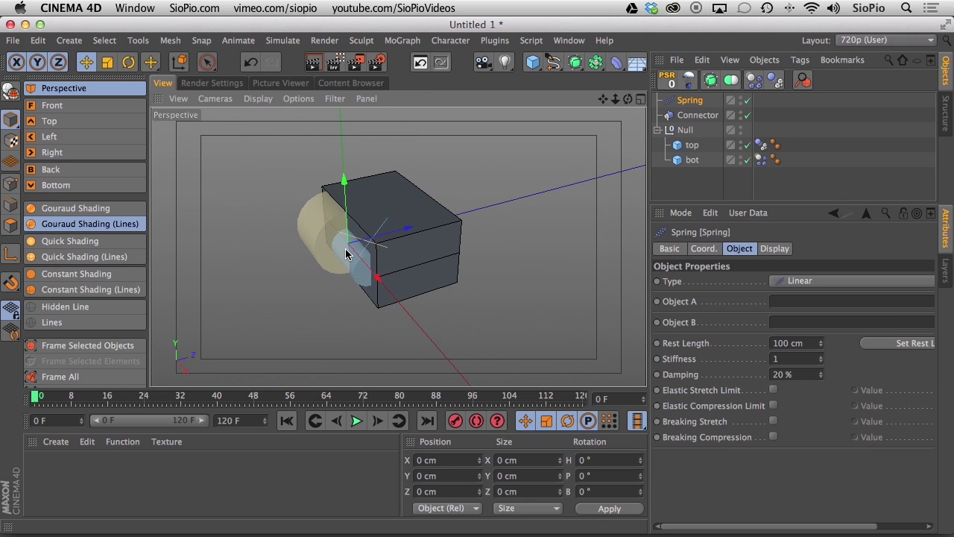
Turn off Always Visible in the Connector's display settings and reselect the Spring.
{"action": "left_click", "coordinate": [696, 115]}
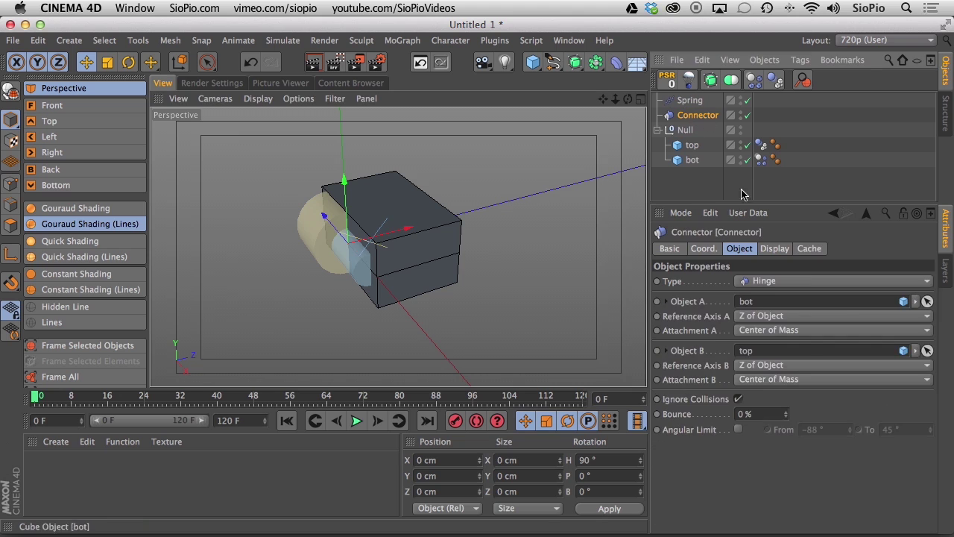
{"action": "left_click", "coordinate": [771, 249]}
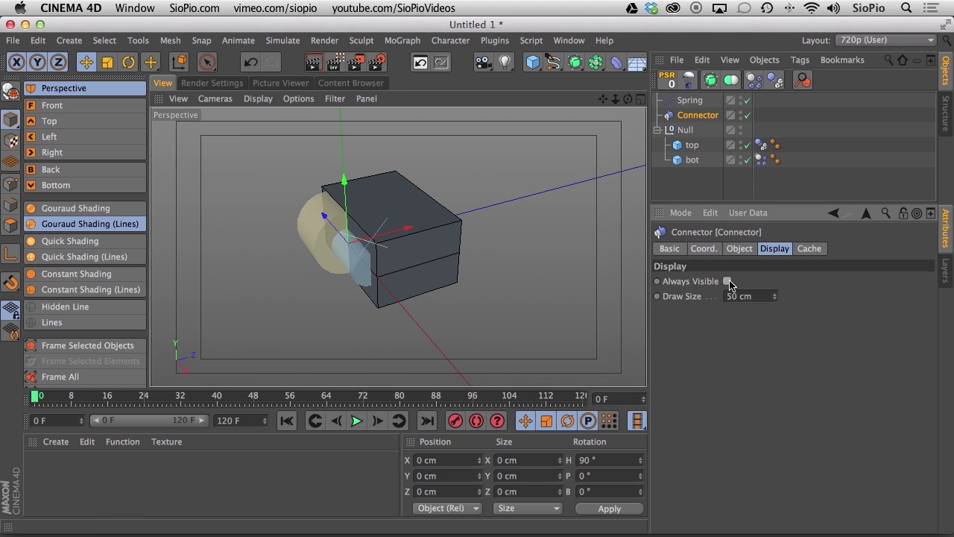
{"action": "left_click", "coordinate": [689, 100]}
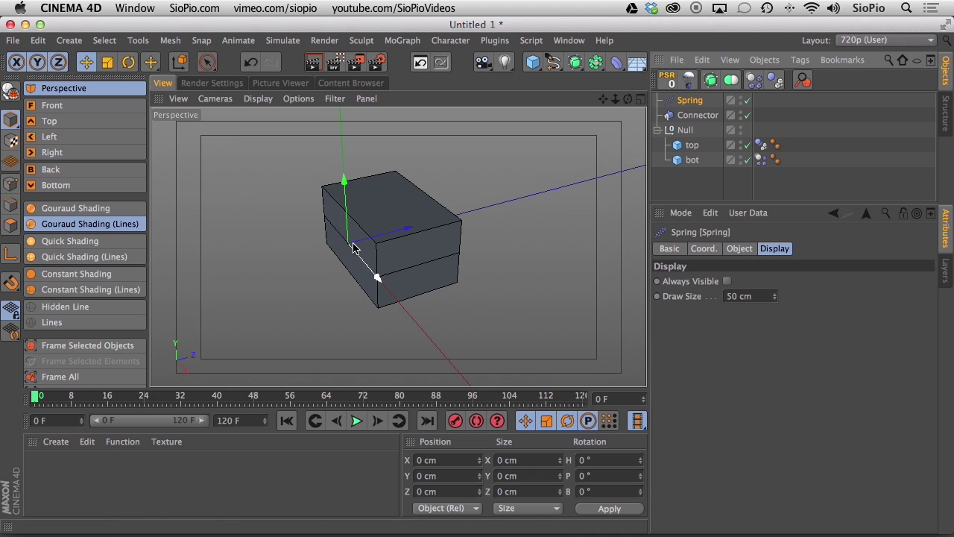
Assign the bot cube as Object A and the top cube as Object B of the Spring.
{"action": "left_click", "coordinate": [739, 249]}
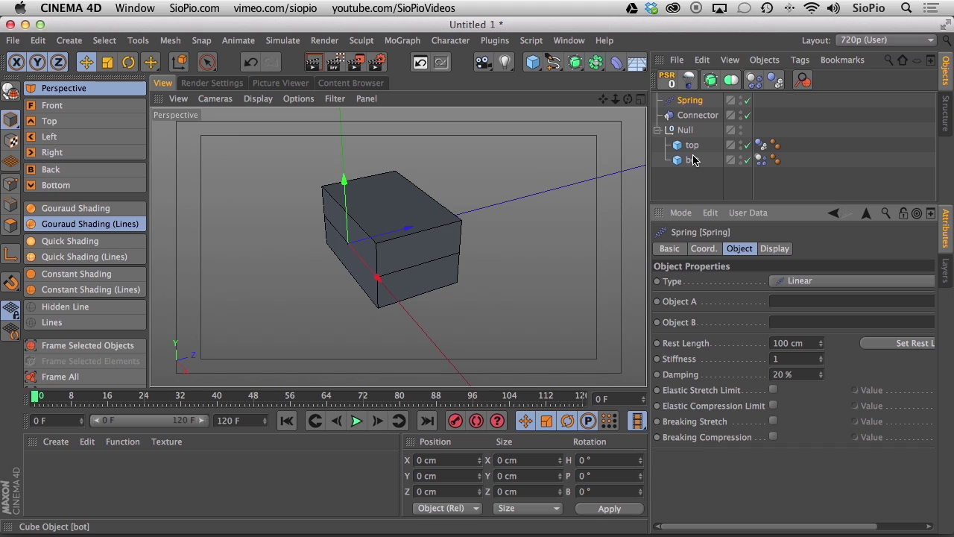
{"action": "left_click_drag", "start_coordinate": [693, 160], "coordinate": [776, 301]}
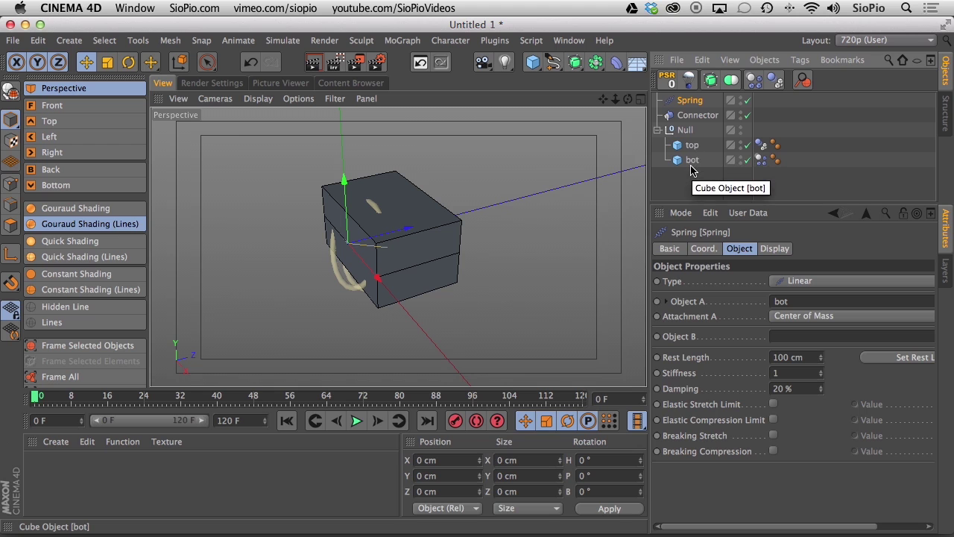
{"action": "left_click_drag", "start_coordinate": [690, 149], "coordinate": [690, 149]}
{"action": "left_click_drag", "start_coordinate": [782, 339], "coordinate": [783, 335]}
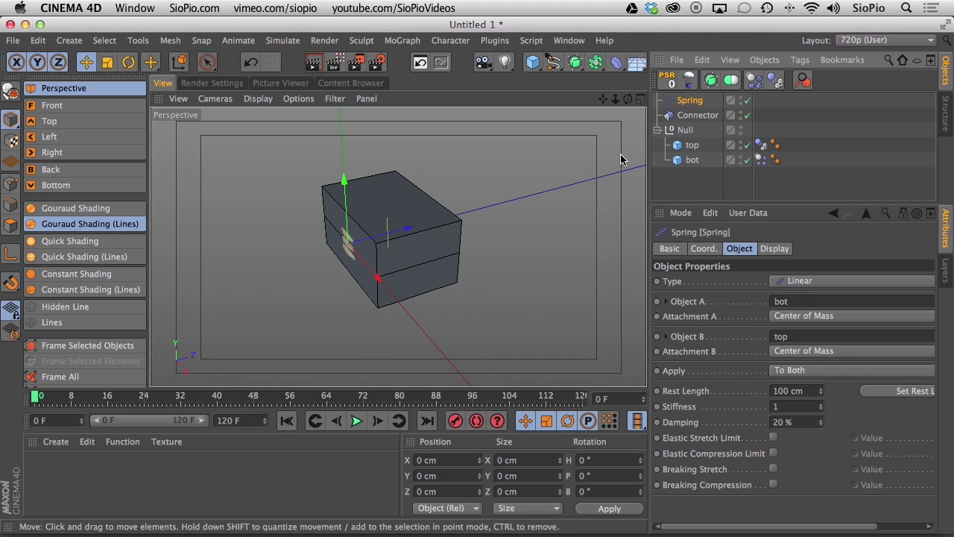
Turn on Always Visible for the Spring and select the top cube to check the spring's display.
{"action": "left_click", "coordinate": [688, 145]}
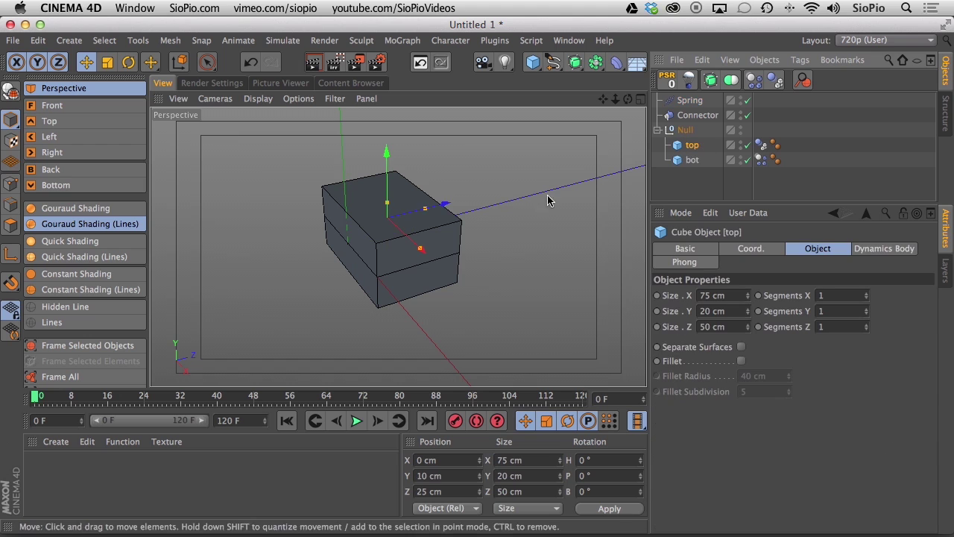
{"action": "left_click", "coordinate": [689, 102]}
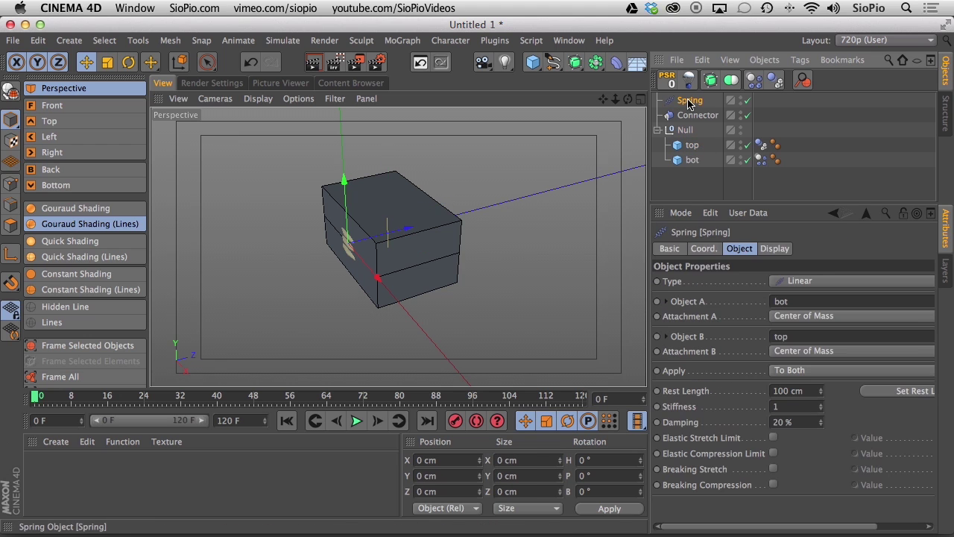
{"action": "left_click", "coordinate": [773, 250]}
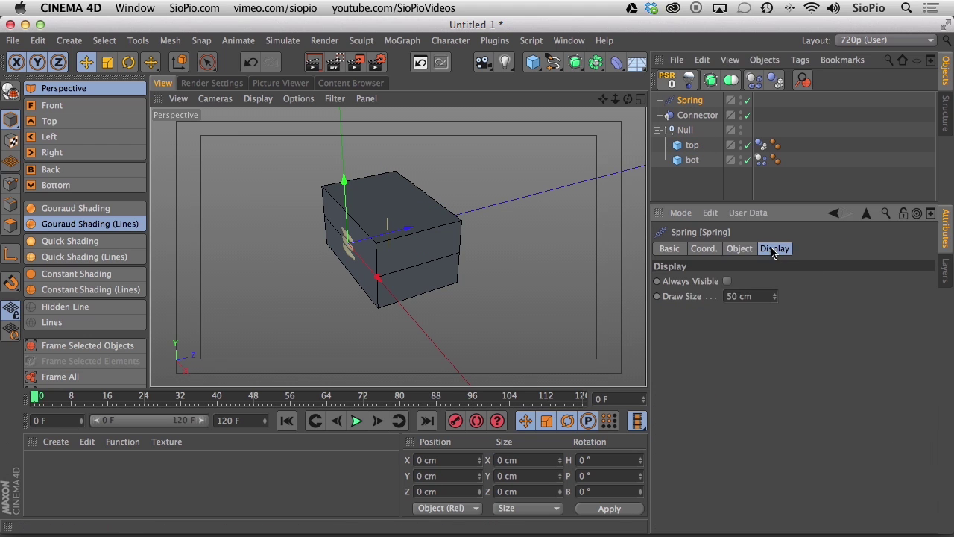
{"action": "left_click", "coordinate": [727, 282]}
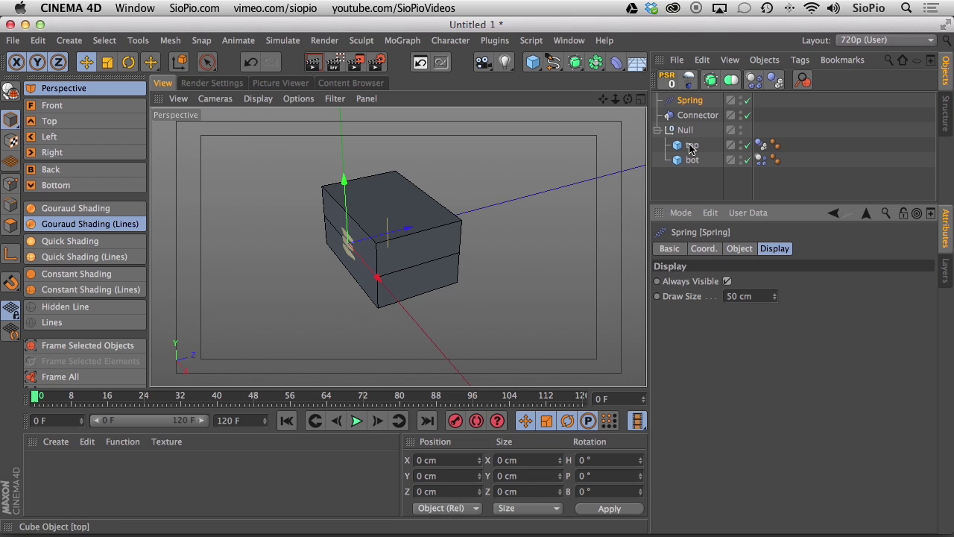
{"action": "left_click", "coordinate": [705, 145]}
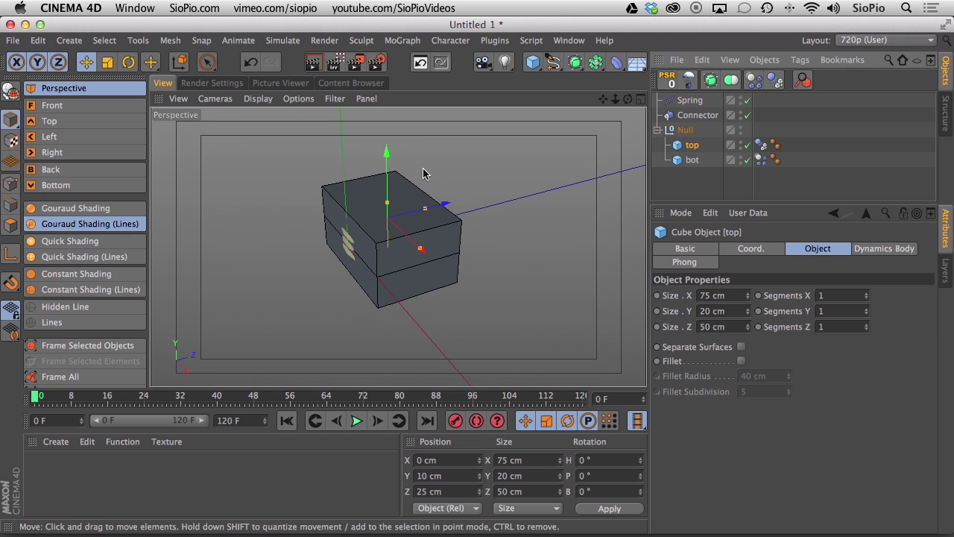
Raise the top cube to about Y 66 cm to stretch the spring between the two cubes.
{"action": "left_click_drag", "start_coordinate": [388, 153], "coordinate": [383, 86]}
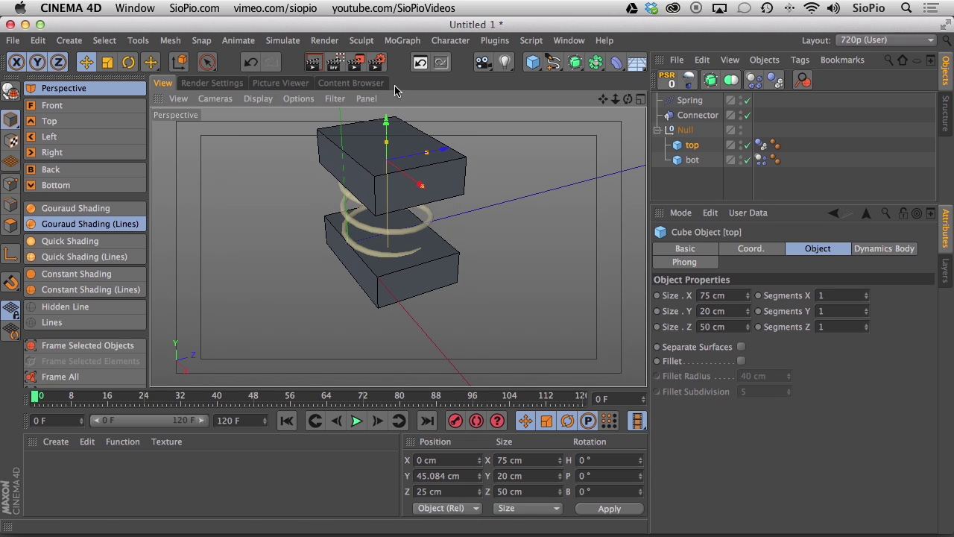
{"action": "key", "text": "h"}
{"action": "left_click_drag", "start_coordinate": [366, 199], "coordinate": [364, 104], "text": "alt"}
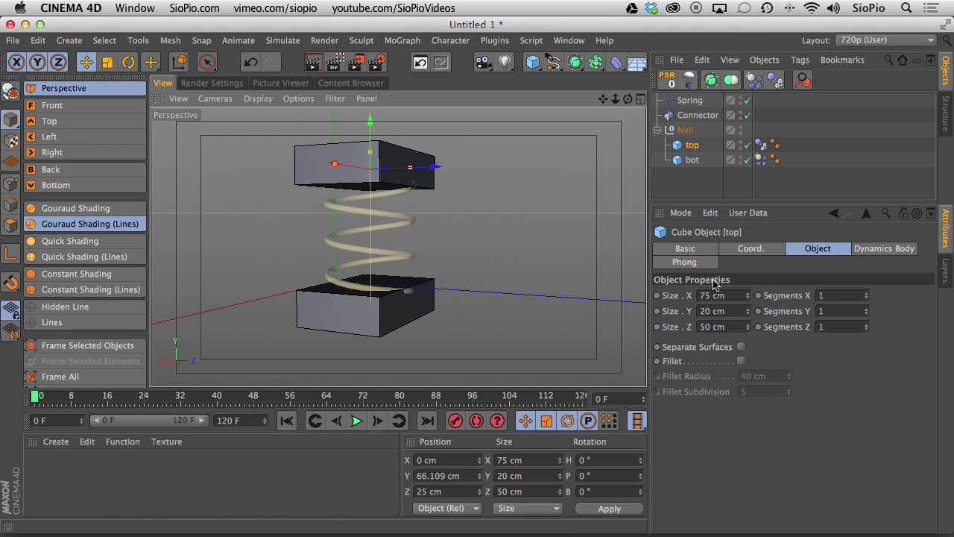
Change the Spring's type from Linear to Angular.
{"action": "left_click", "coordinate": [695, 102]}
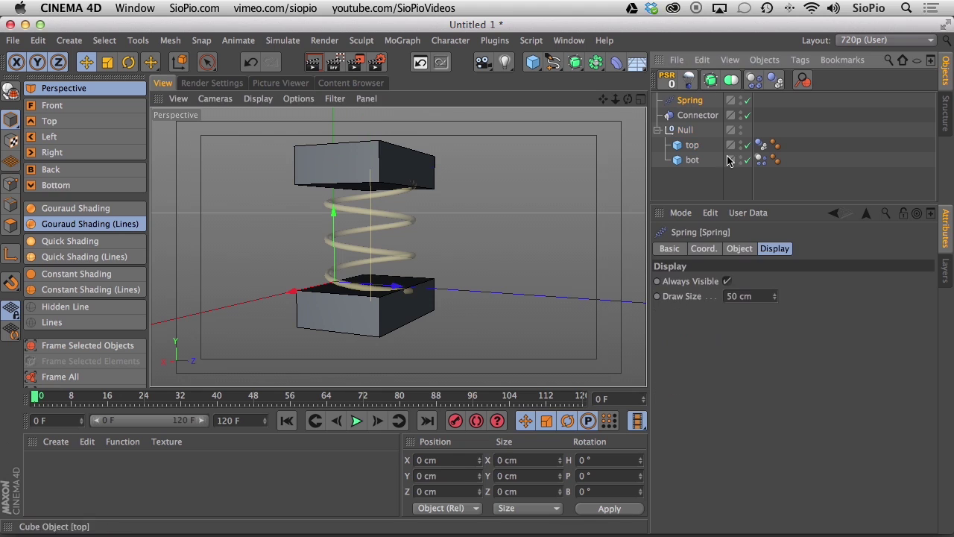
{"action": "left_click", "coordinate": [738, 249]}
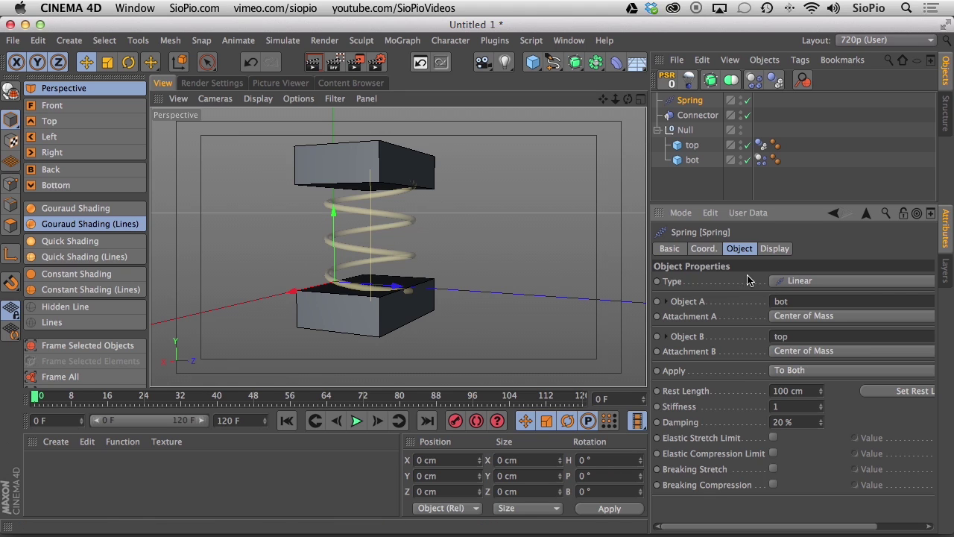
{"action": "left_click", "coordinate": [787, 289]}
{"action": "left_click", "coordinate": [783, 309]}
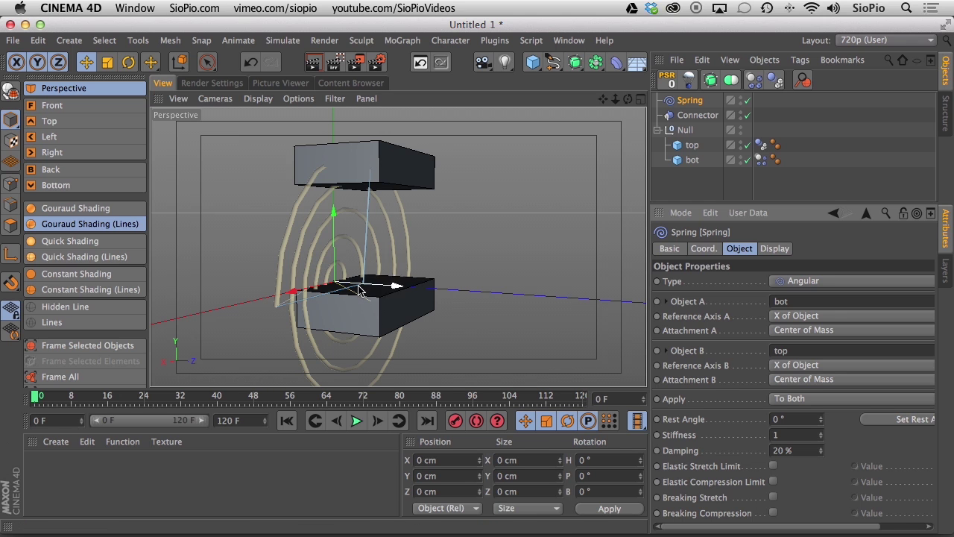
Set the Spring's heading rotation (R.H) to 90°.
{"action": "left_click_drag", "start_coordinate": [388, 288], "coordinate": [540, 324], "text": "alt"}
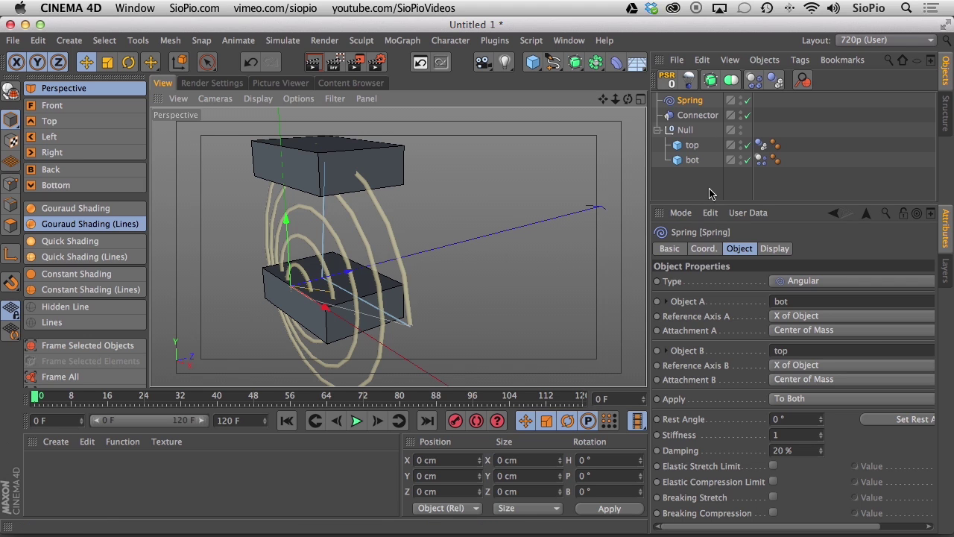
{"action": "left_click", "coordinate": [703, 249]}
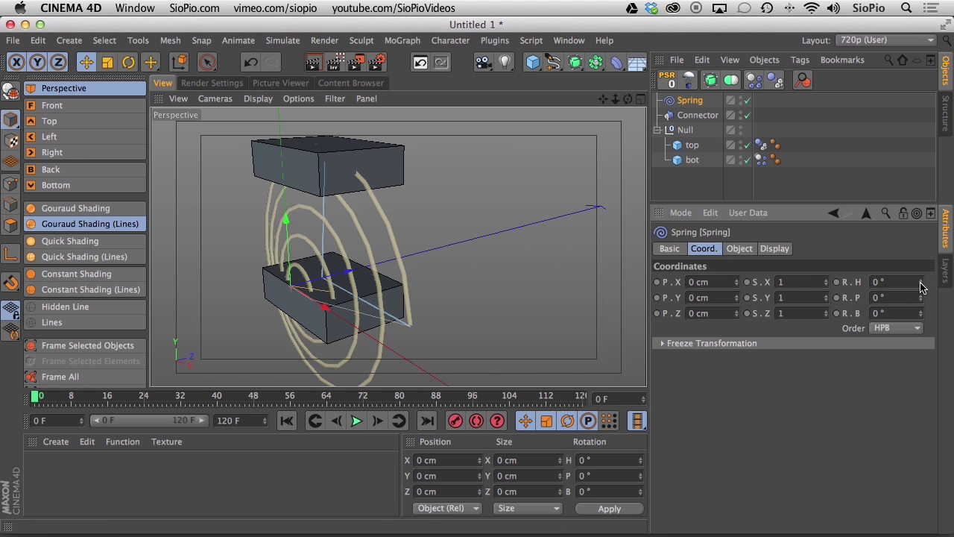
{"action": "left_click_drag", "start_coordinate": [922, 284], "coordinate": [920, 264]}
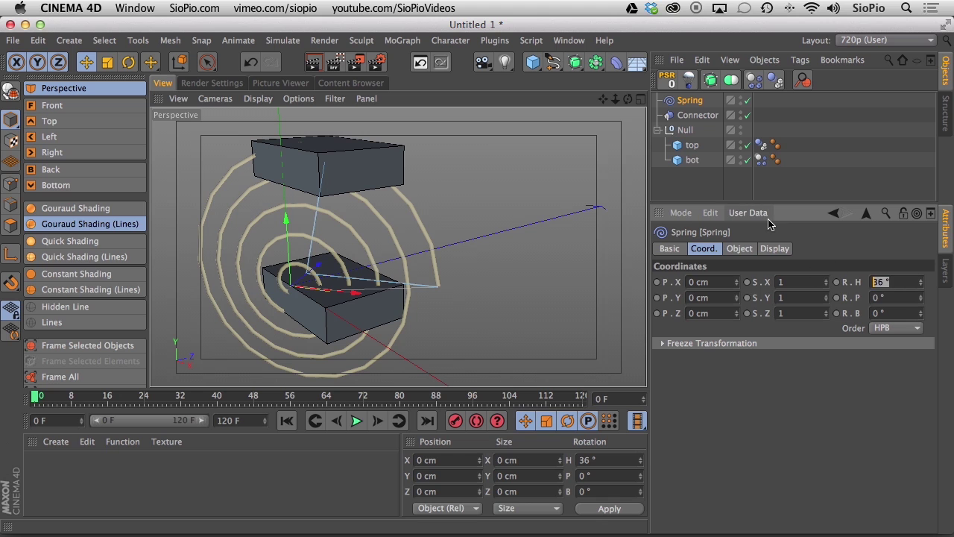
{"action": "type", "text": "90"}
{"action": "key", "text": "Return"}
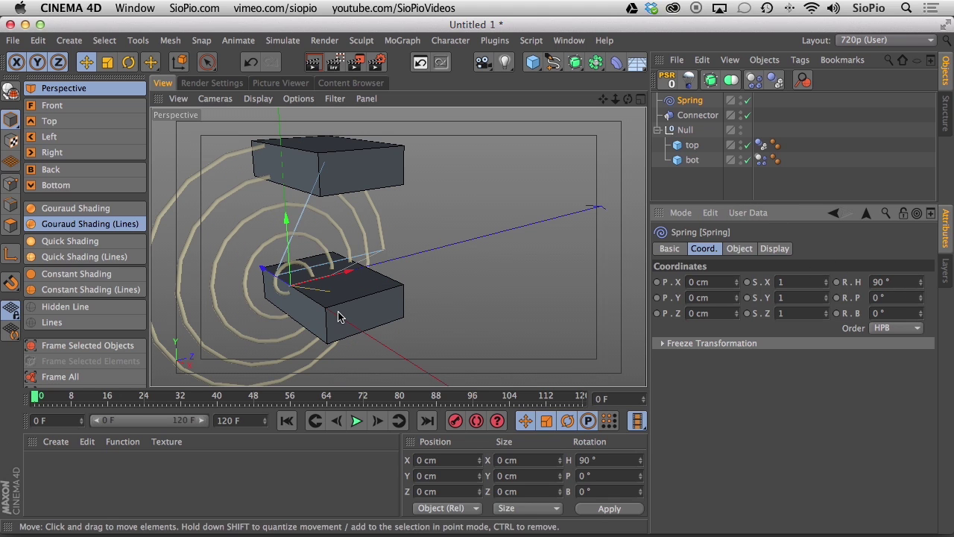
Reduce the Spring's Draw Size so its coil is drawn smaller.
{"action": "left_click_drag", "start_coordinate": [315, 297], "coordinate": [302, 281], "text": "alt"}
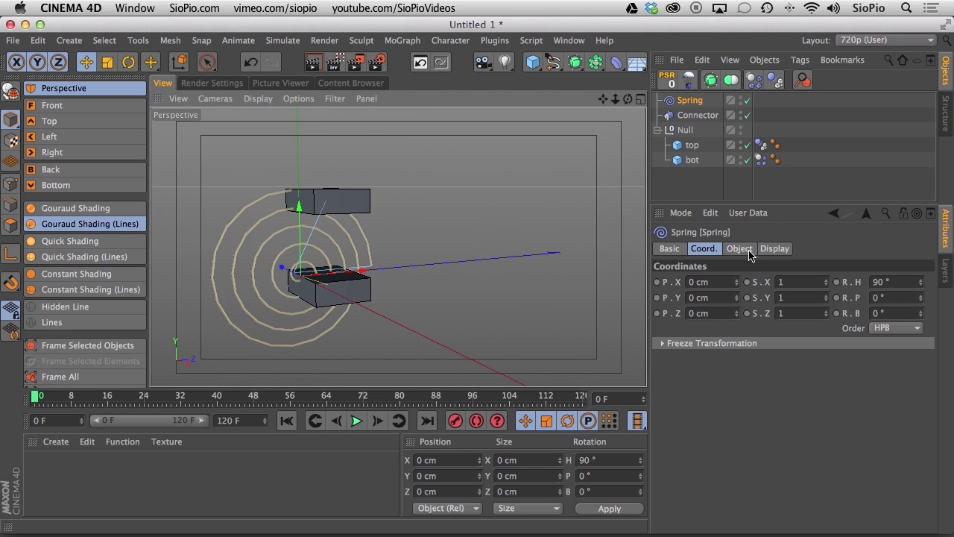
{"action": "left_click", "coordinate": [774, 248]}
{"action": "left_click_drag", "start_coordinate": [775, 298], "coordinate": [773, 318]}
Set the top cube's Y position to 10 cm so it sits on the bot cube.
{"action": "left_click", "coordinate": [691, 146]}
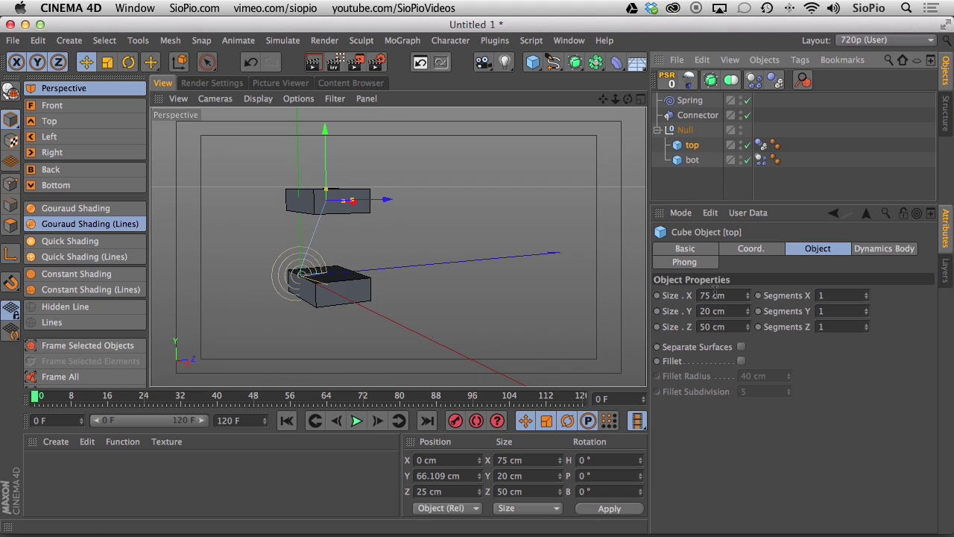
{"action": "left_click", "coordinate": [685, 250]}
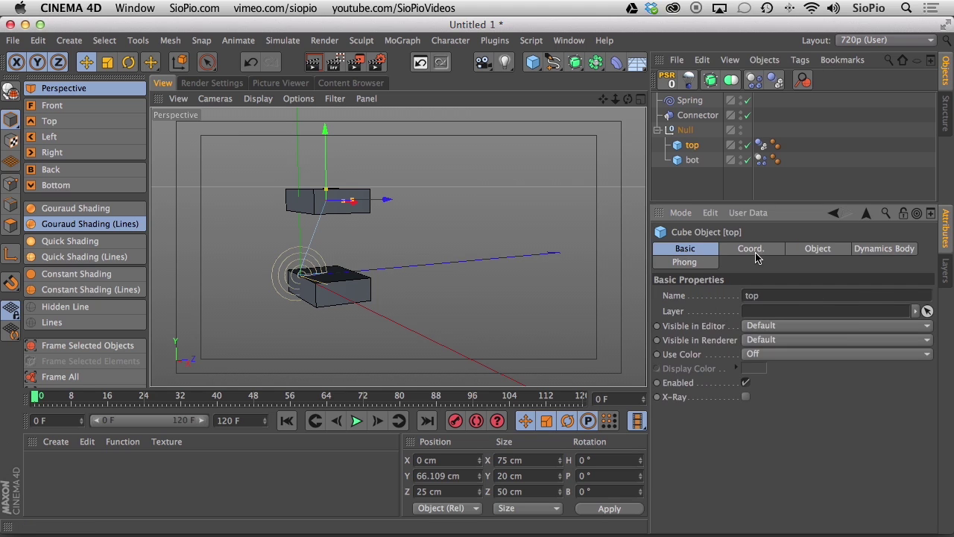
{"action": "left_click", "coordinate": [753, 251]}
{"action": "left_click", "coordinate": [703, 311]}
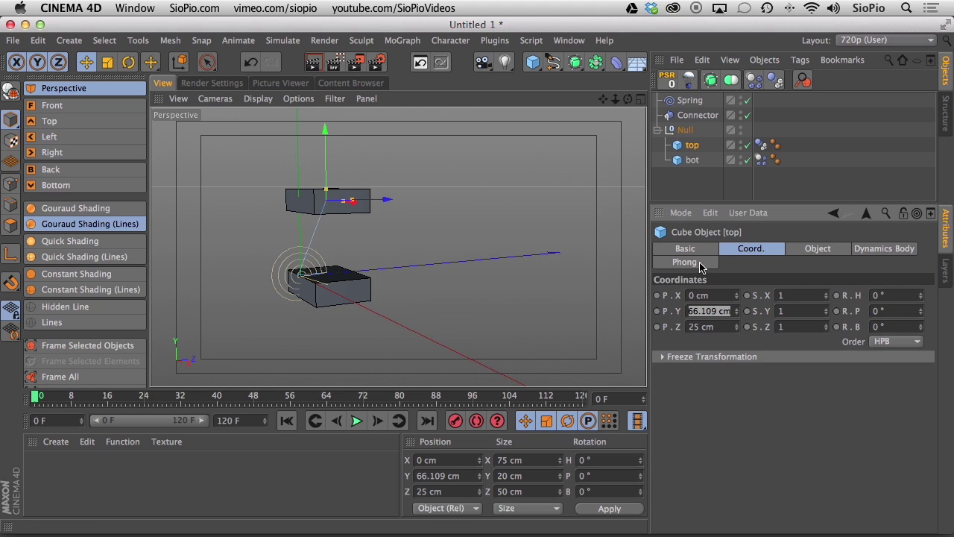
{"action": "type", "text": "10"}
{"action": "key", "text": "Return"}
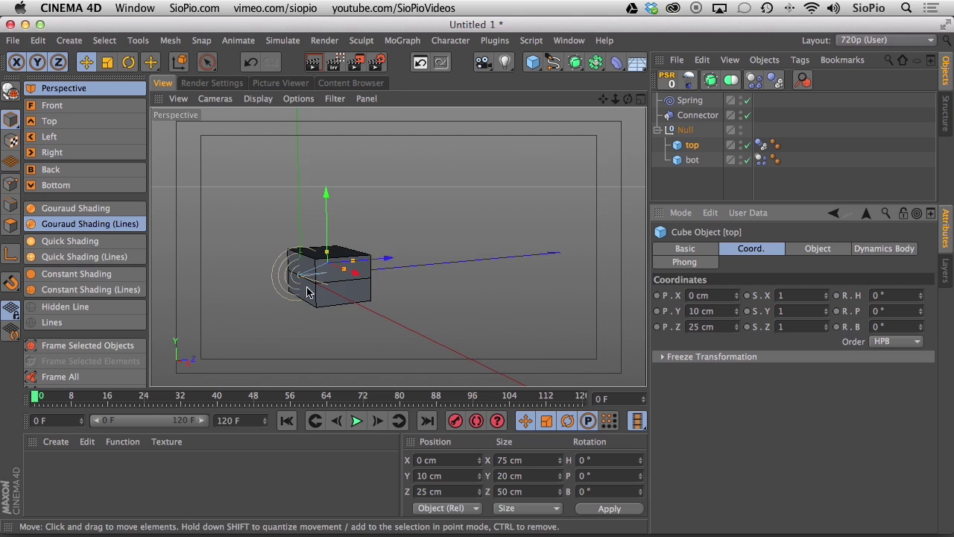
Play the simulation three times to examine how the bot cube swings, rewinding to frame 0 after each run.
{"action": "scroll", "coordinate": [305, 290], "scroll_direction": "up", "scroll_amount": 5}
{"action": "left_click", "coordinate": [357, 421]}
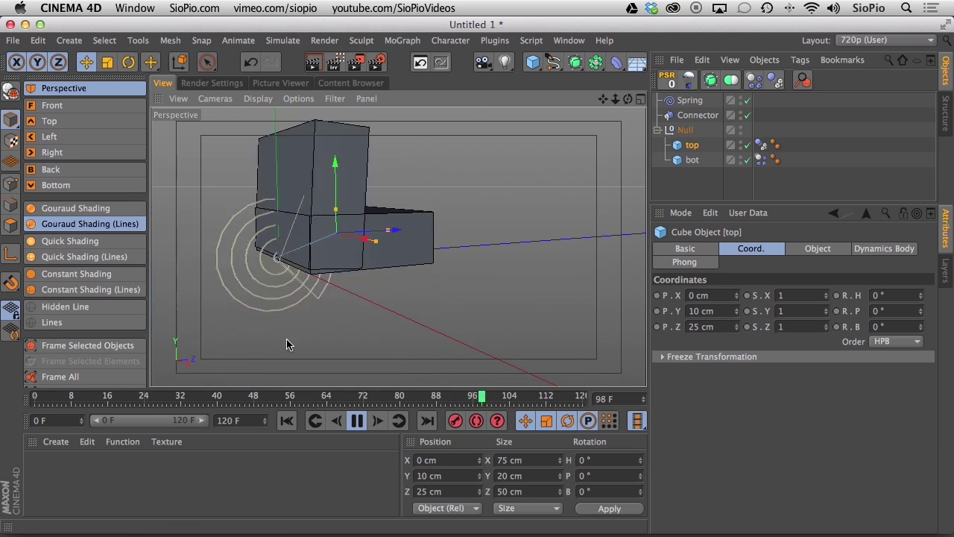
{"action": "left_click", "coordinate": [357, 421]}
{"action": "left_click", "coordinate": [286, 420]}
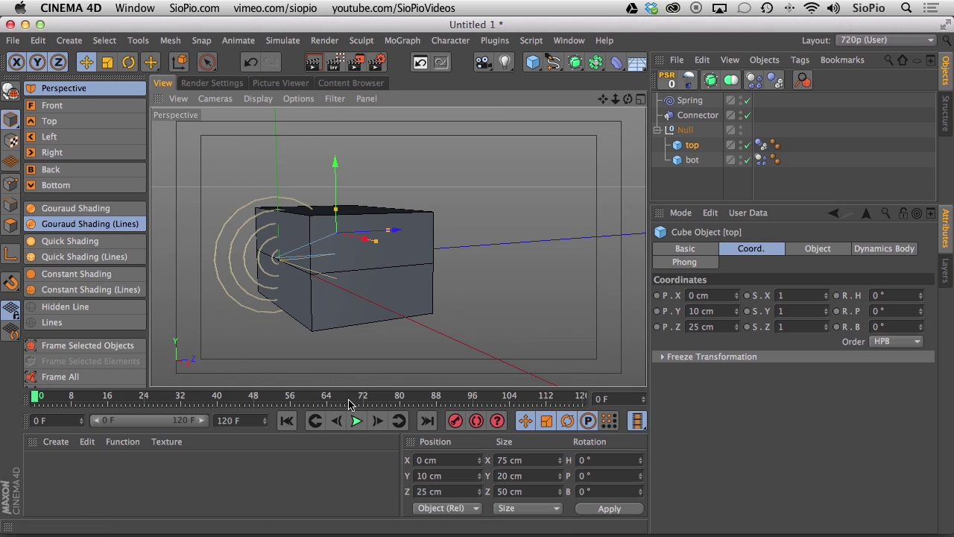
{"action": "left_click", "coordinate": [357, 421]}
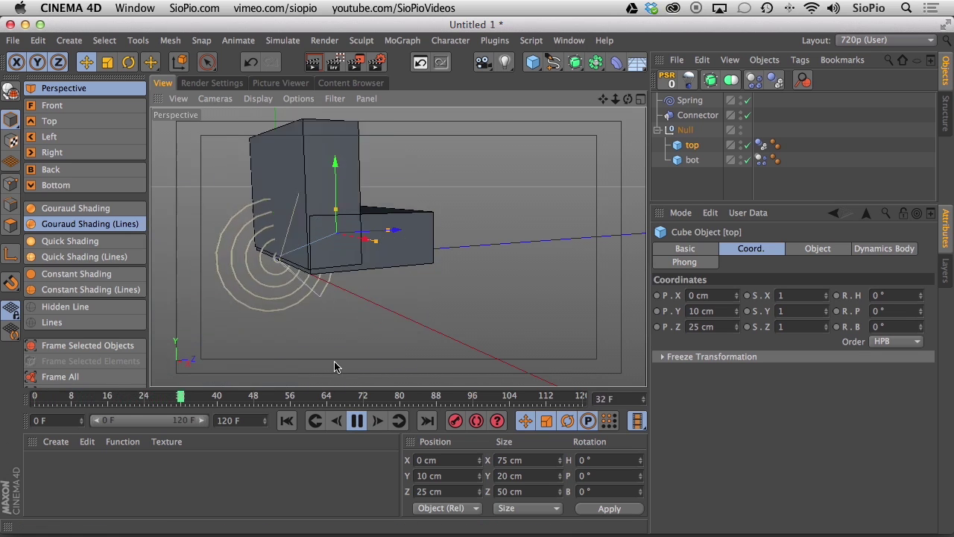
{"action": "left_click", "coordinate": [357, 421]}
{"action": "left_click", "coordinate": [286, 420]}
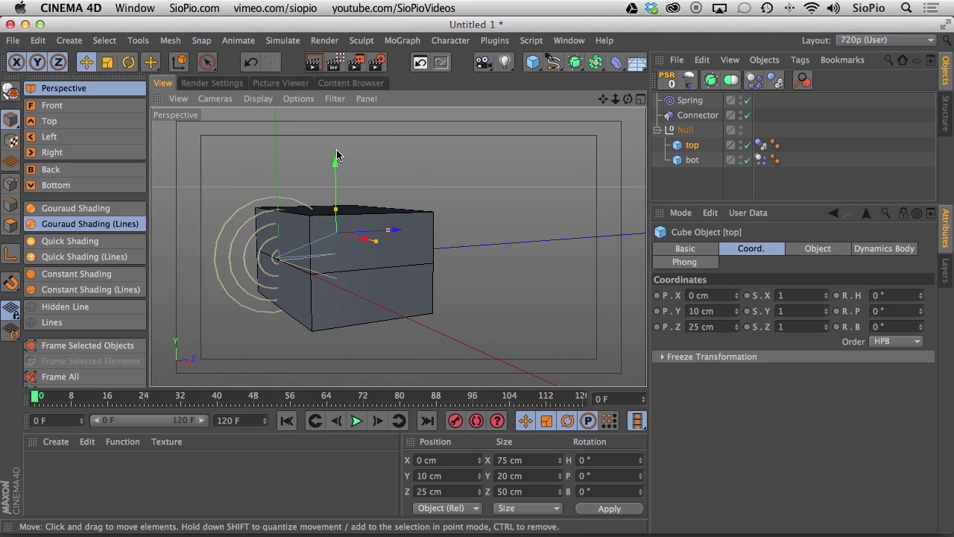
{"action": "left_click", "coordinate": [357, 421]}
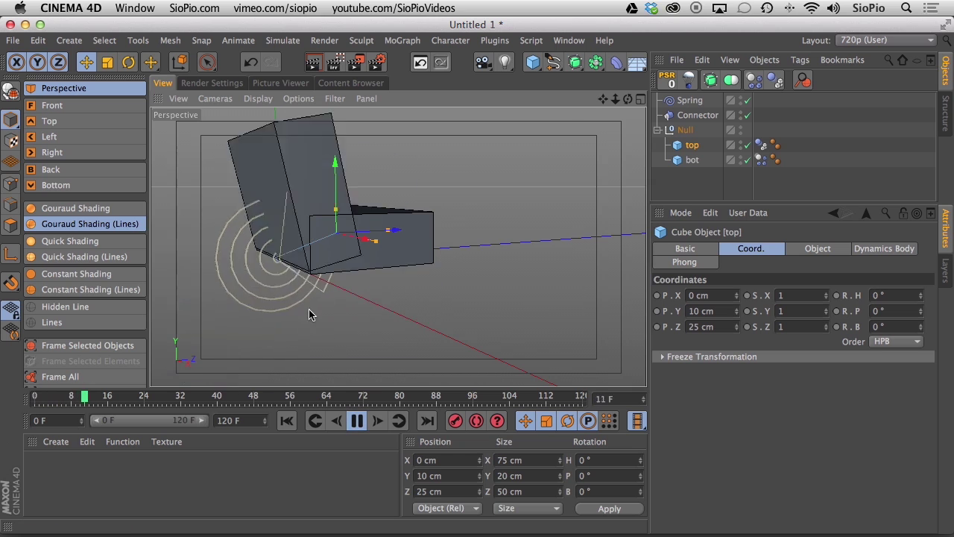
{"action": "left_click", "coordinate": [357, 422]}
{"action": "left_click", "coordinate": [286, 421]}
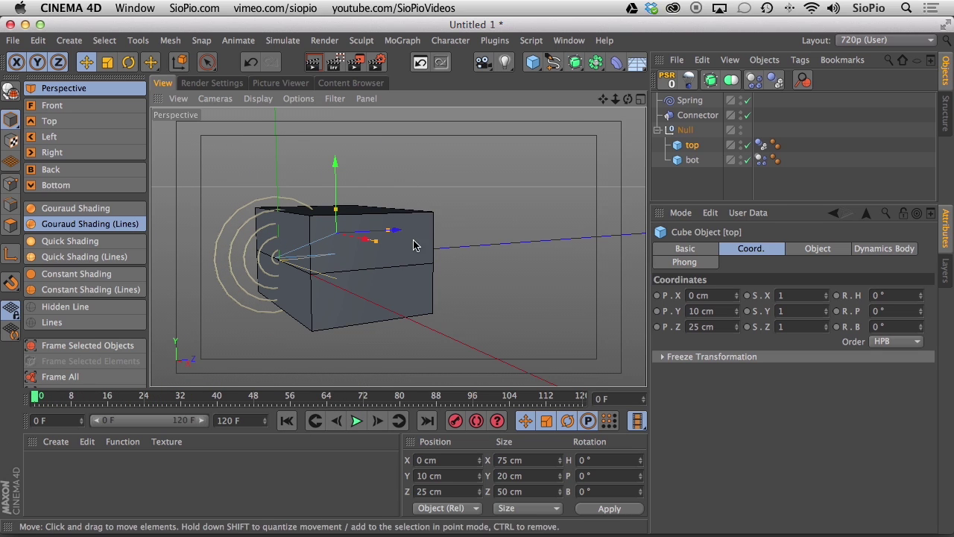
Turn off Ignore Collisions for the Connector, test the simulation and rewind to frame 0.
{"action": "left_click", "coordinate": [692, 117]}
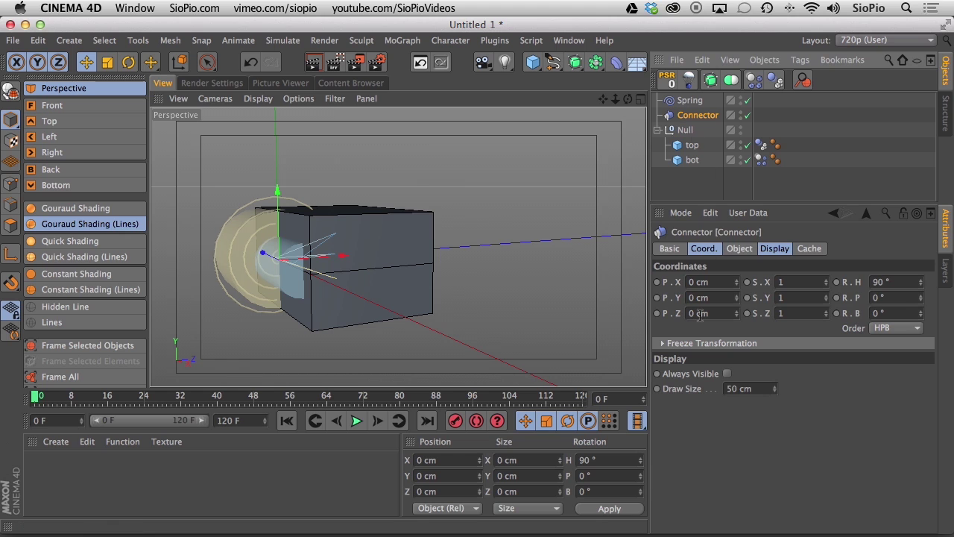
{"action": "left_click", "coordinate": [738, 251]}
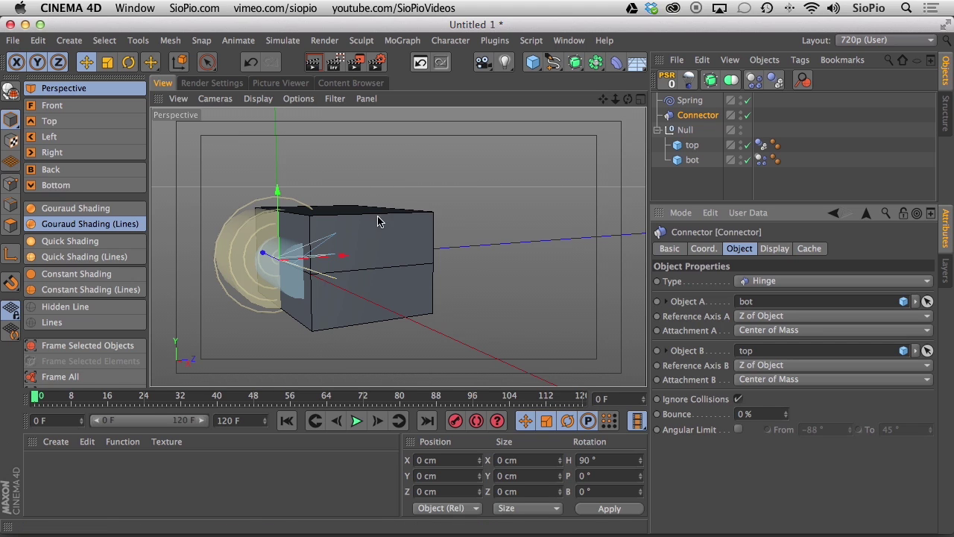
{"action": "left_click", "coordinate": [739, 400]}
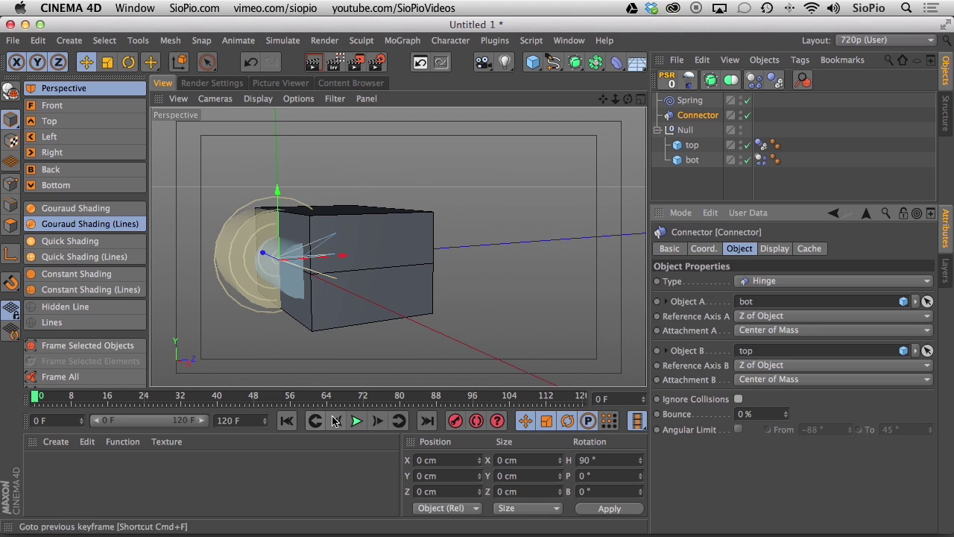
{"action": "left_click", "coordinate": [356, 421]}
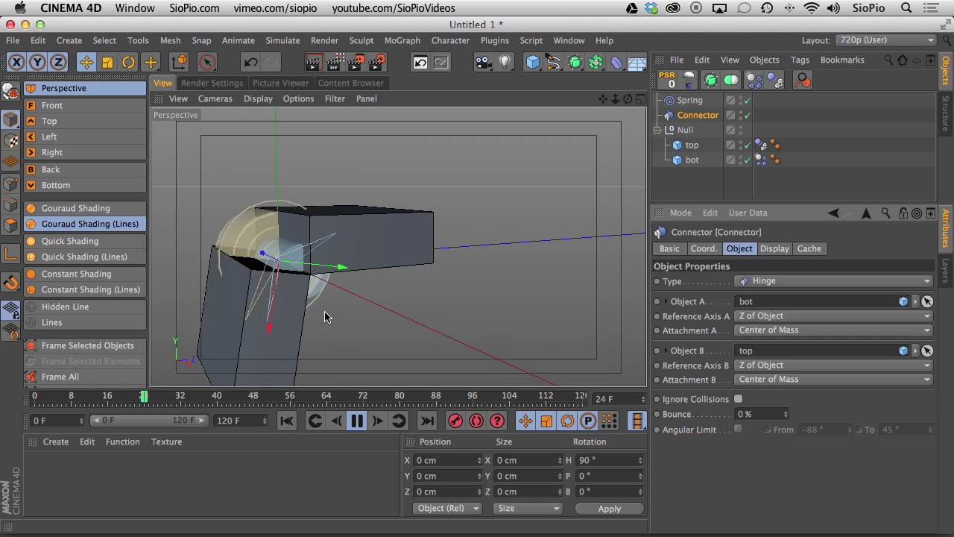
{"action": "left_click", "coordinate": [357, 420]}
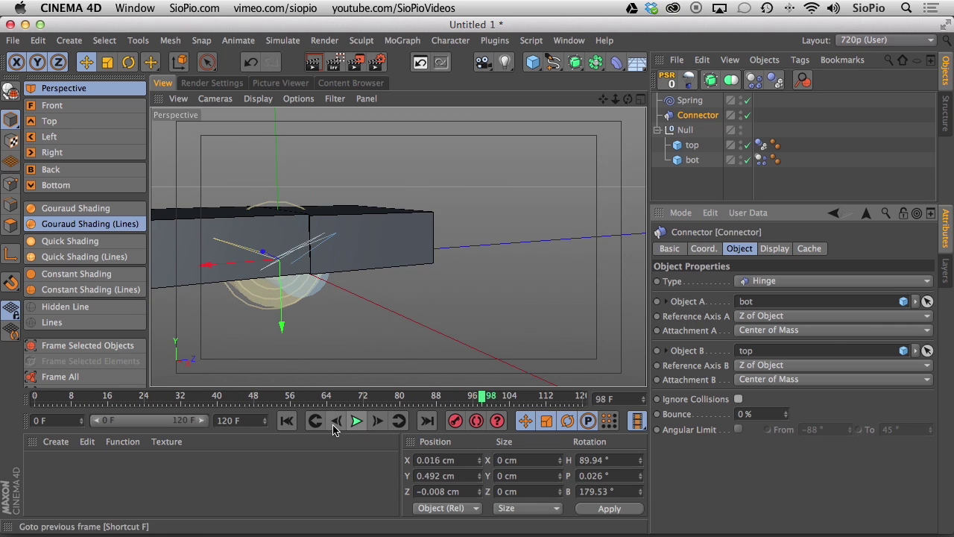
{"action": "left_click", "coordinate": [286, 420]}
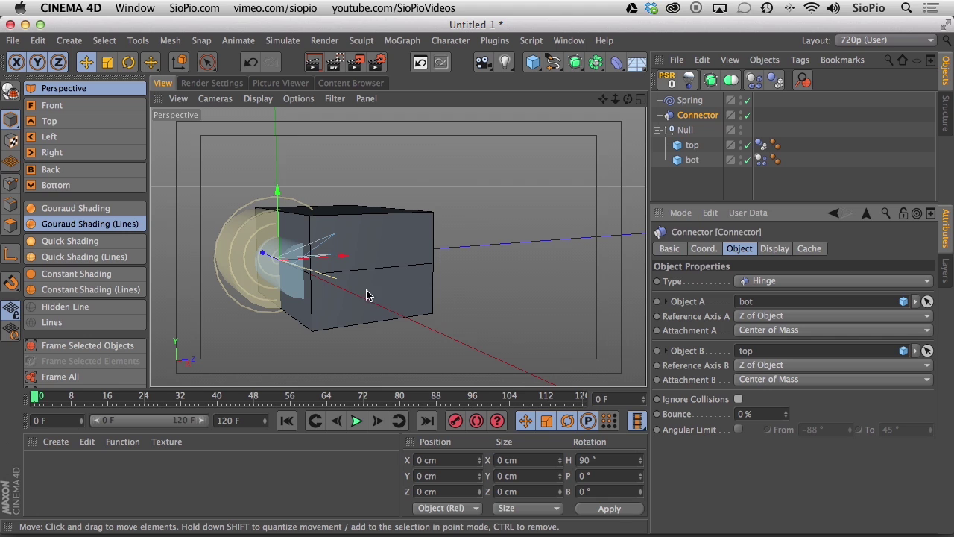
In the Dynamics Body tags, set Dynamic to On for the top cube and Off for the bot cube.
{"action": "left_click", "coordinate": [760, 146]}
{"action": "left_click", "coordinate": [720, 248]}
{"action": "left_click_drag", "start_coordinate": [715, 308], "coordinate": [712, 339]}
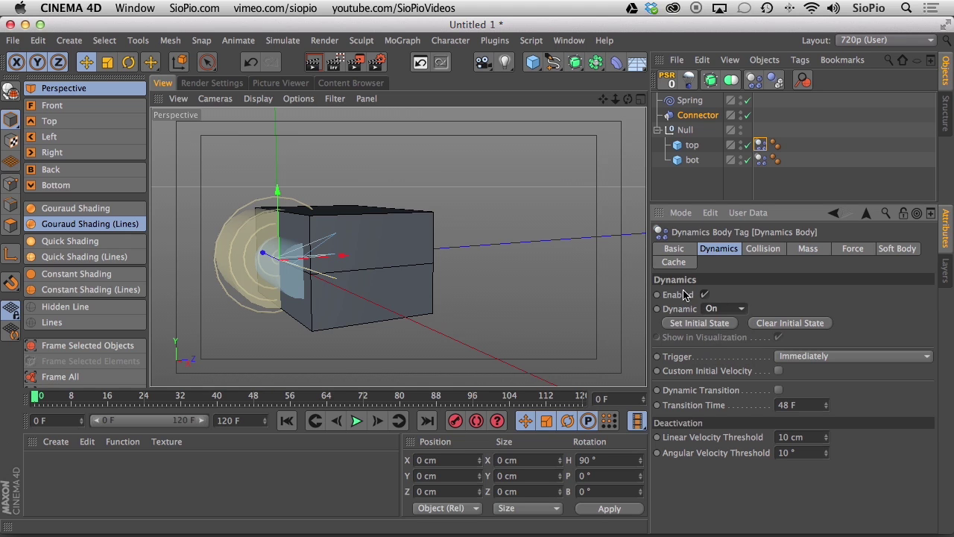
{"action": "left_click", "coordinate": [759, 160]}
{"action": "mouse_move", "coordinate": [712, 308]}
{"action": "left_mouse_down"}
{"action": "mouse_move", "coordinate": [718, 337]}
{"action": "mouse_move", "coordinate": [714, 324]}
{"action": "left_mouse_up"}
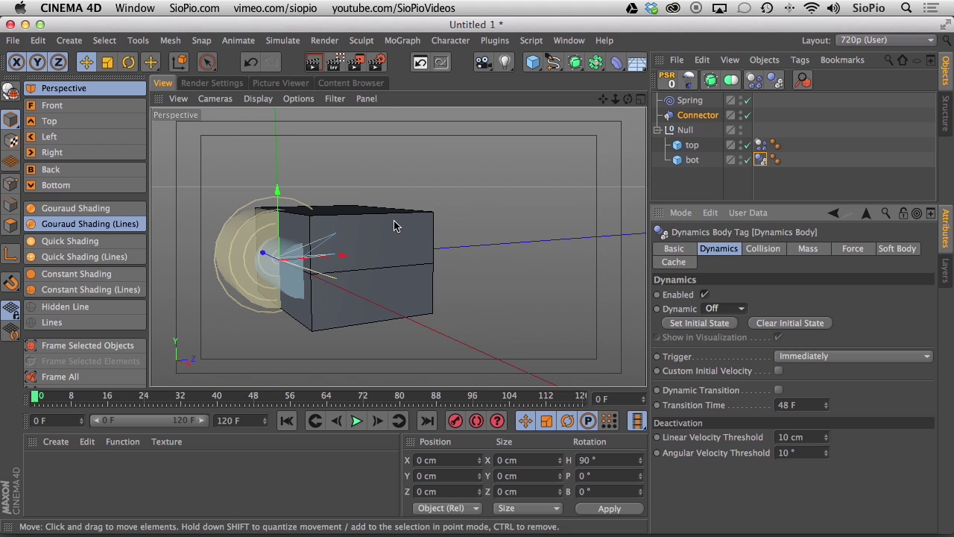
Play the simulation to check the swapped dynamics, then rewind to frame 0.
{"action": "left_click", "coordinate": [356, 420]}
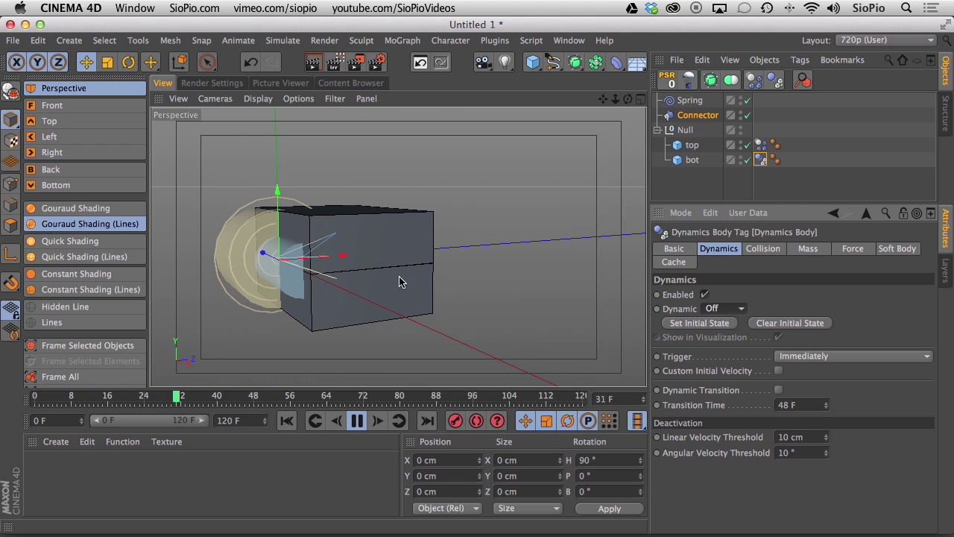
{"action": "left_click", "coordinate": [357, 421]}
{"action": "left_click", "coordinate": [287, 421]}
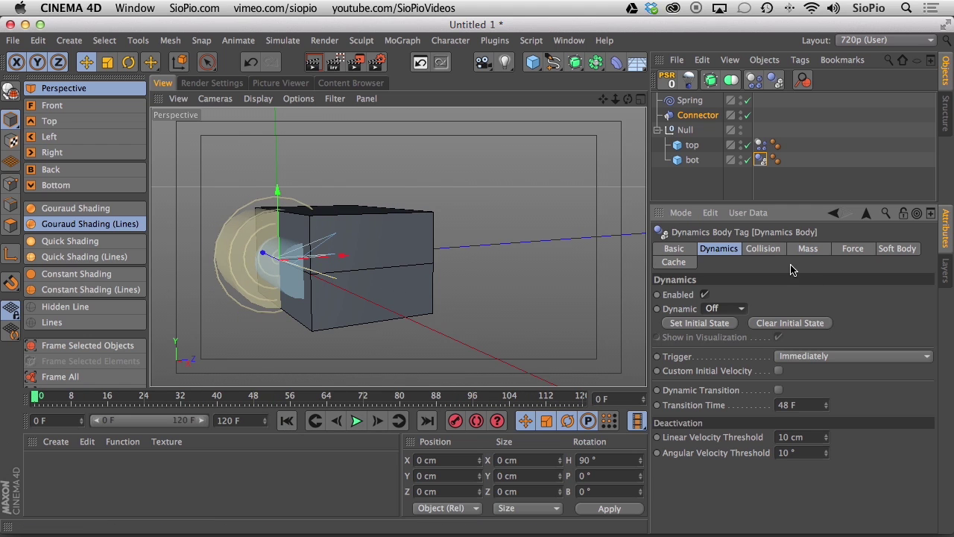
Set the Spring's Rest Angle to -90°, test the simulation and rewind to frame 0.
{"action": "left_click", "coordinate": [689, 100]}
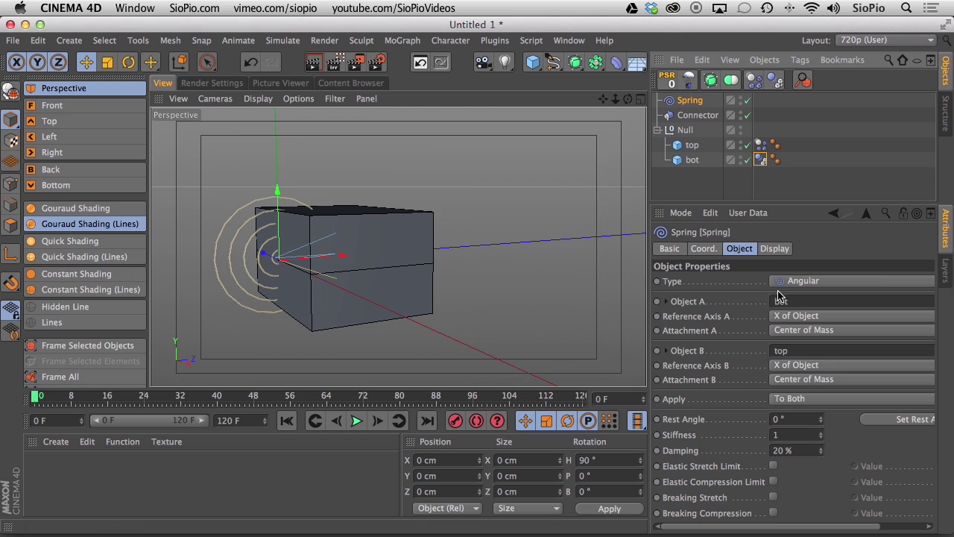
{"action": "left_click", "coordinate": [787, 420]}
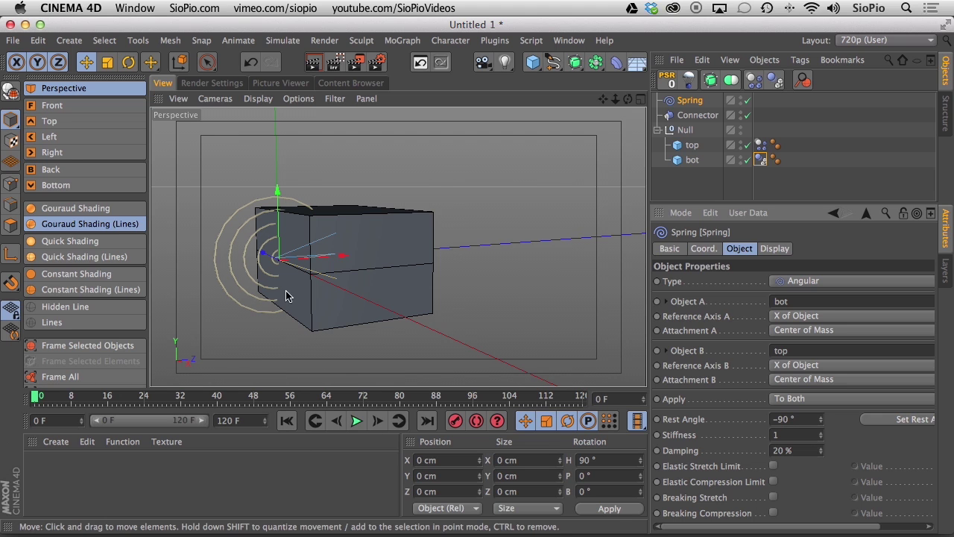
{"action": "left_click", "coordinate": [356, 420]}
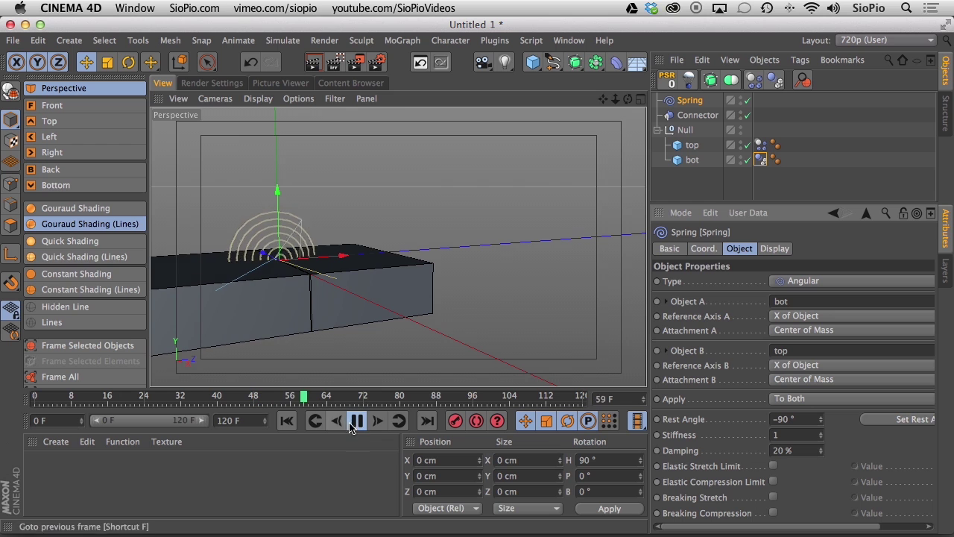
{"action": "left_click", "coordinate": [280, 422]}
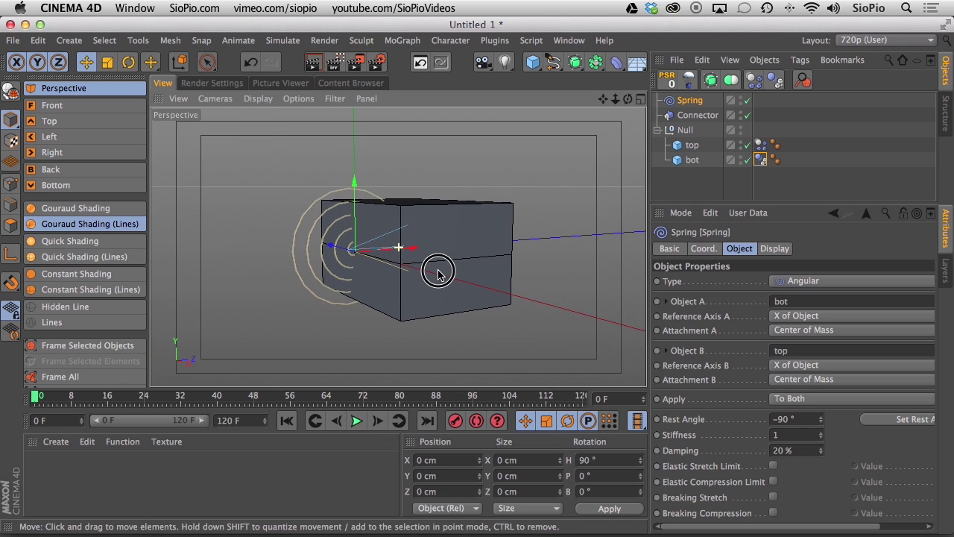
{"action": "left_click_drag", "start_coordinate": [431, 272], "coordinate": [339, 319], "text": "alt"}
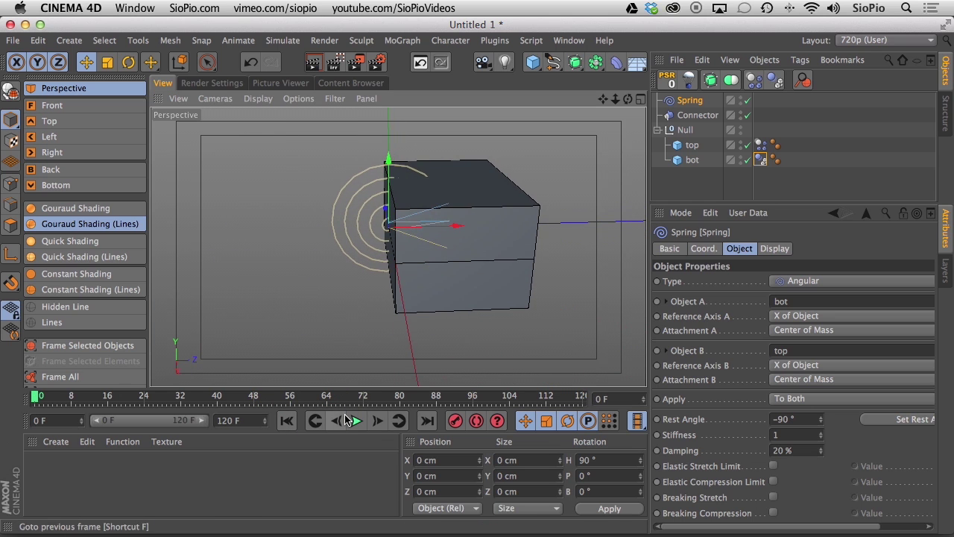
Play the simulation once more with the Spring's -90° Rest Angle and rewind to frame 0.
{"action": "left_click", "coordinate": [357, 421]}
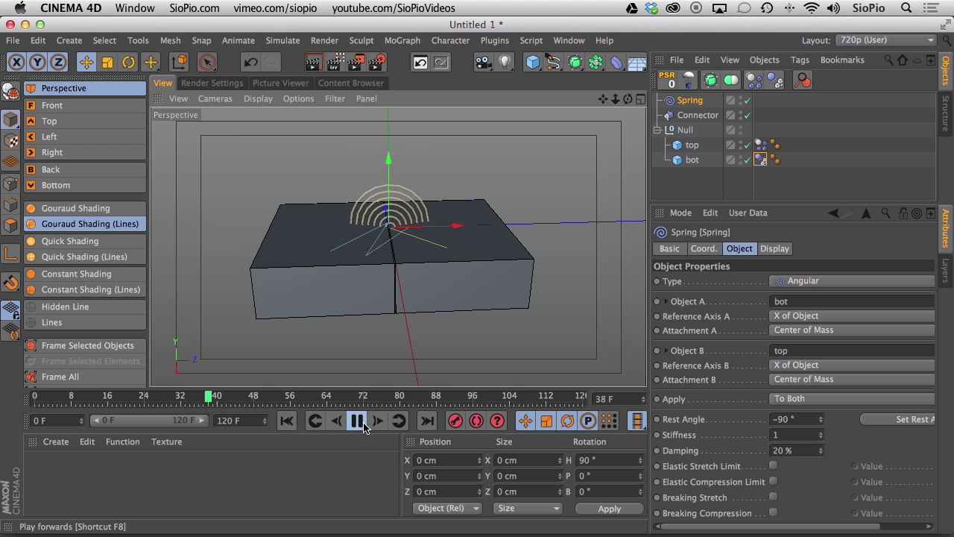
{"action": "left_click", "coordinate": [357, 422]}
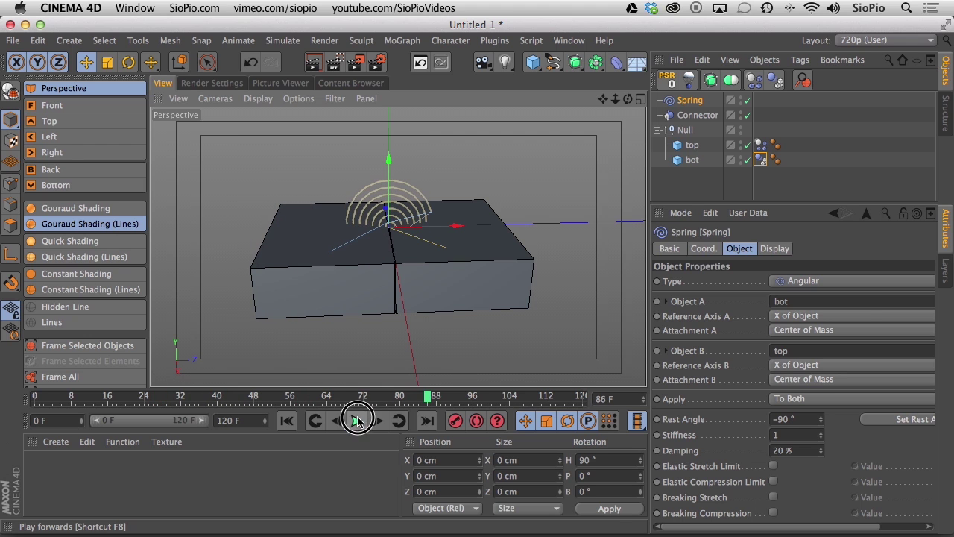
{"action": "left_click", "coordinate": [287, 422]}
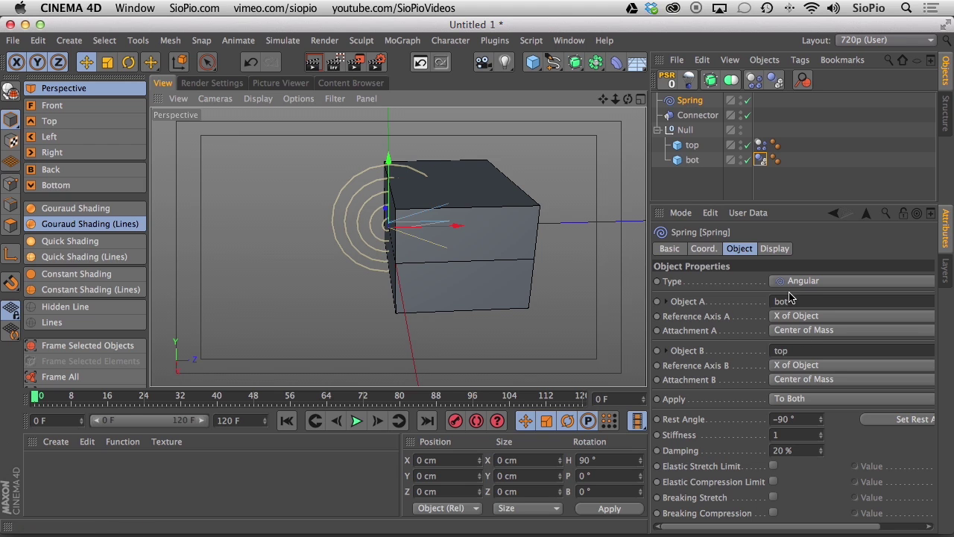
Set the Spring's Reference Axis A and Reference Axis B to Z of Object and play the simulation.
{"action": "left_click", "coordinate": [783, 316]}
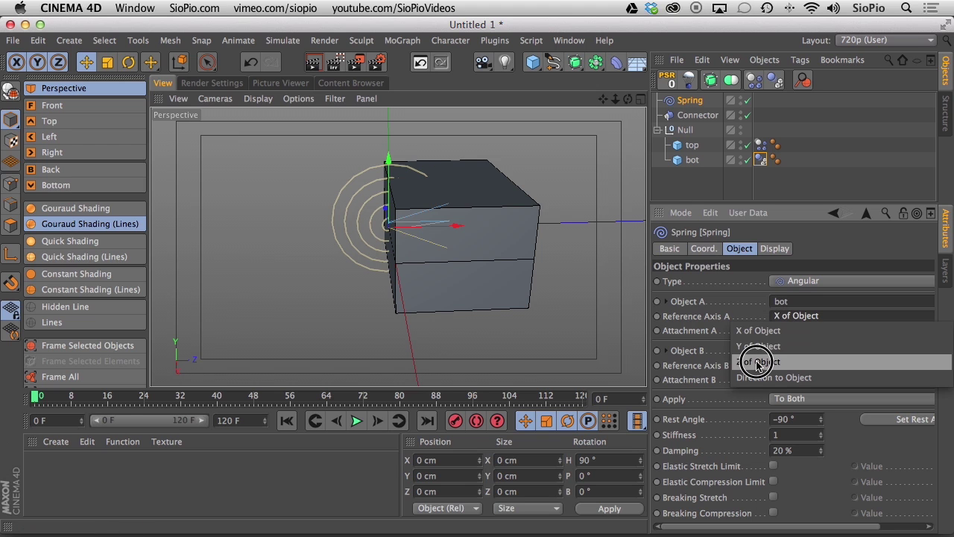
{"action": "left_click", "coordinate": [757, 363]}
{"action": "left_click", "coordinate": [787, 373]}
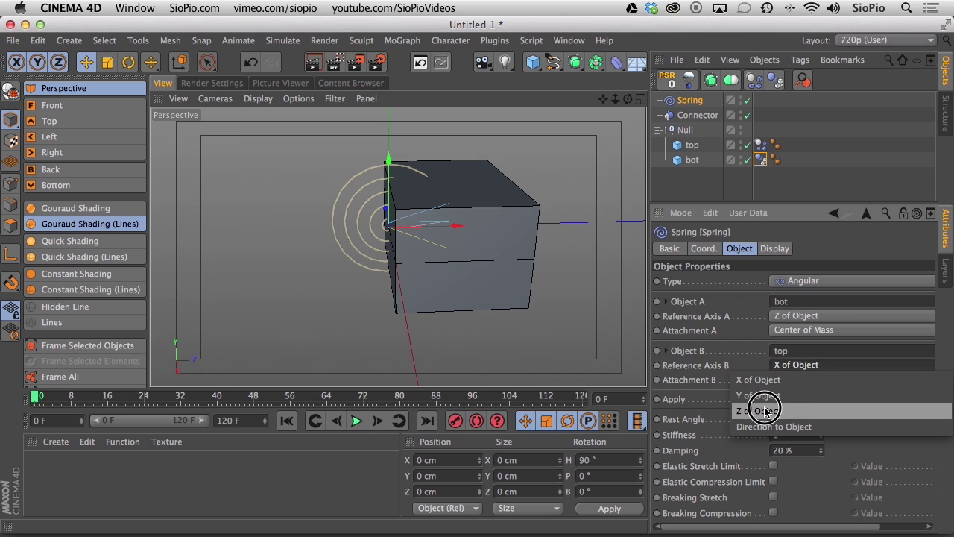
{"action": "left_click", "coordinate": [764, 406]}
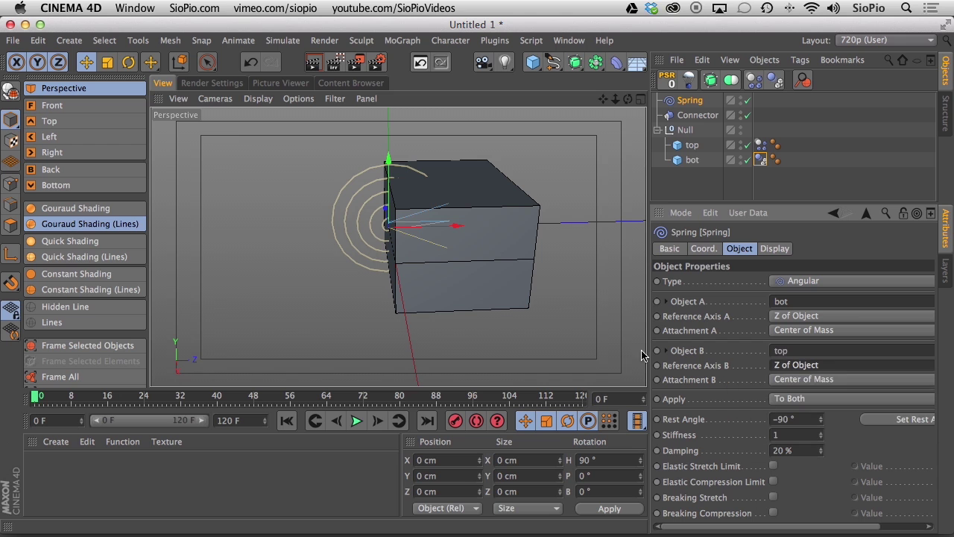
{"action": "left_click", "coordinate": [357, 422]}
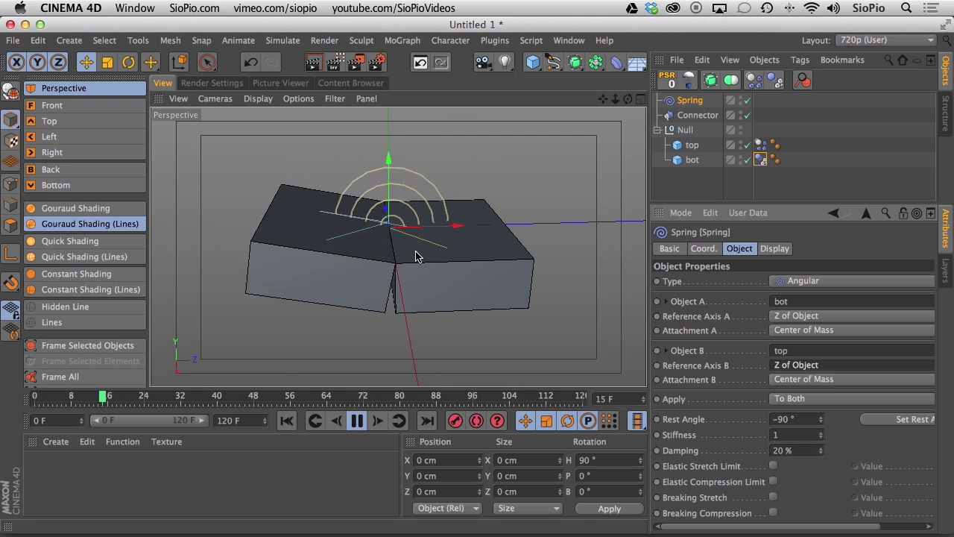
{"action": "scroll", "coordinate": [376, 270], "scroll_direction": "down", "scroll_amount": 5}
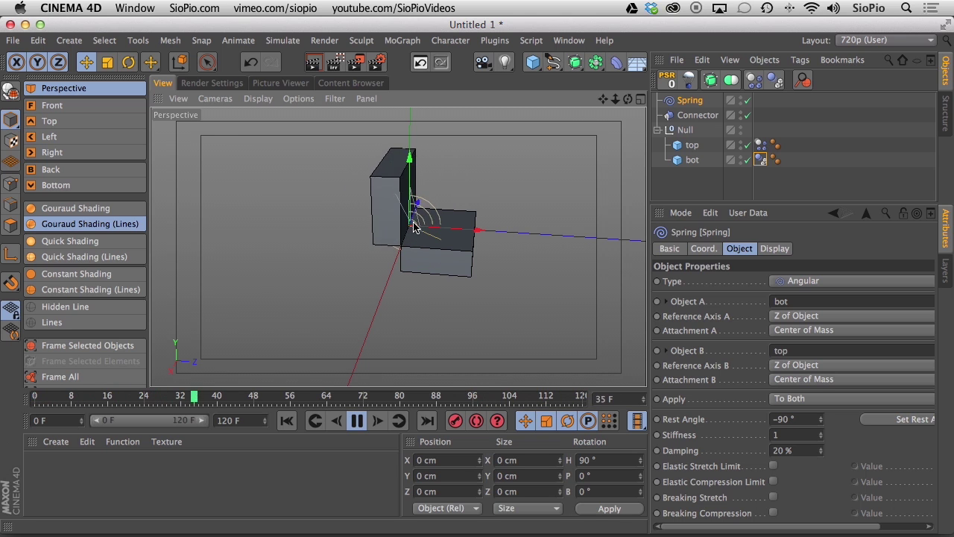
Change the Spring's Reference Axis B to Direction to Object during playback, then stop and rewind to frame 0.
{"action": "left_click", "coordinate": [785, 367]}
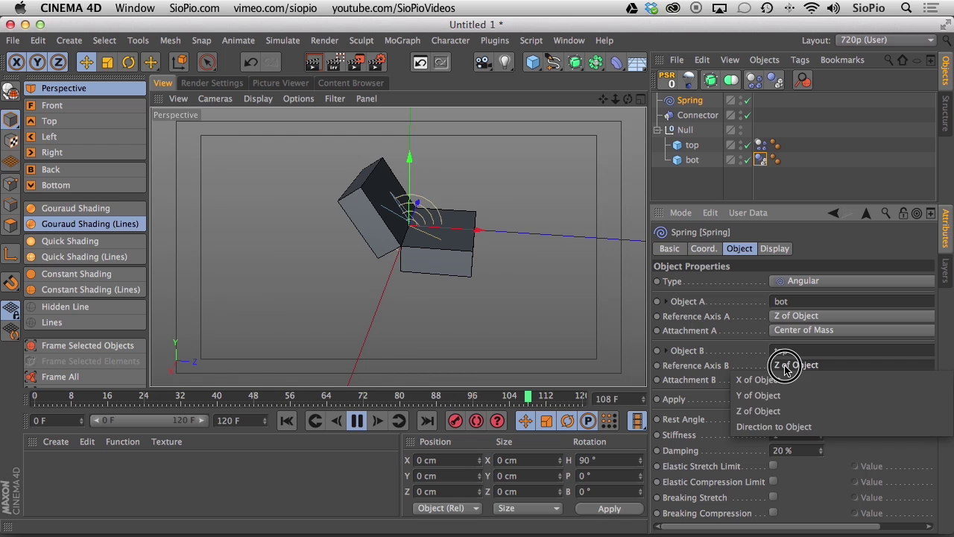
{"action": "left_click", "coordinate": [786, 423]}
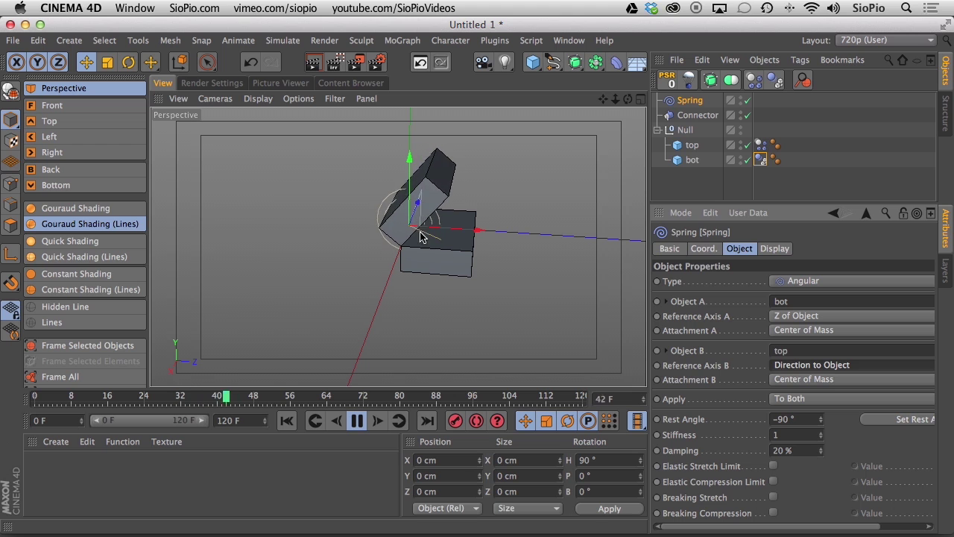
{"action": "left_click", "coordinate": [356, 419]}
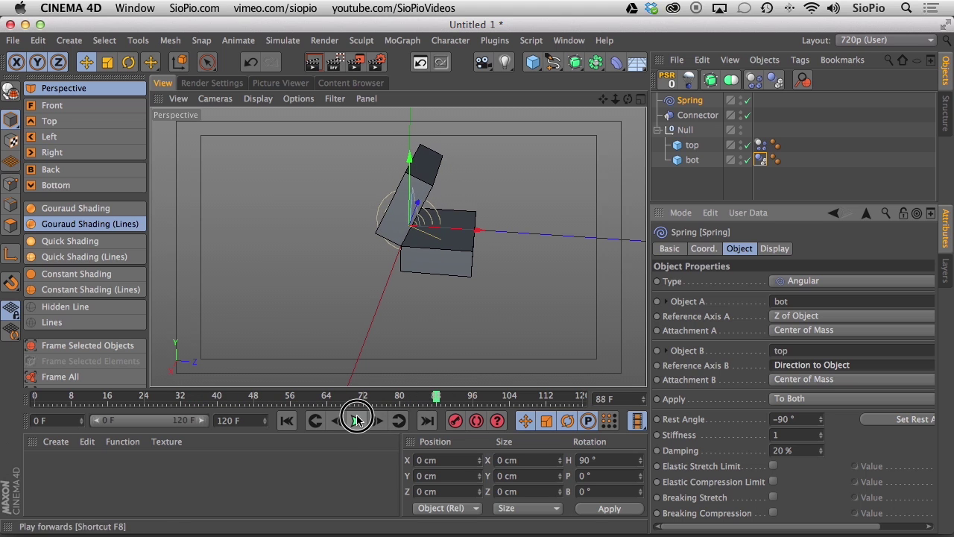
{"action": "left_click", "coordinate": [286, 420]}
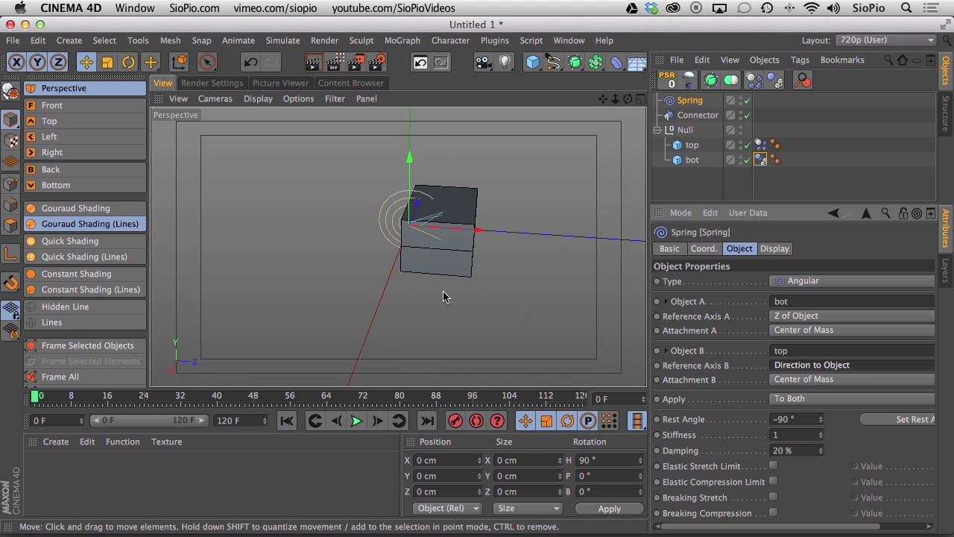
Play the simulation again and set the Spring's Damping to 100% while it runs.
{"action": "left_click_drag", "start_coordinate": [418, 264], "coordinate": [437, 303], "text": "alt"}
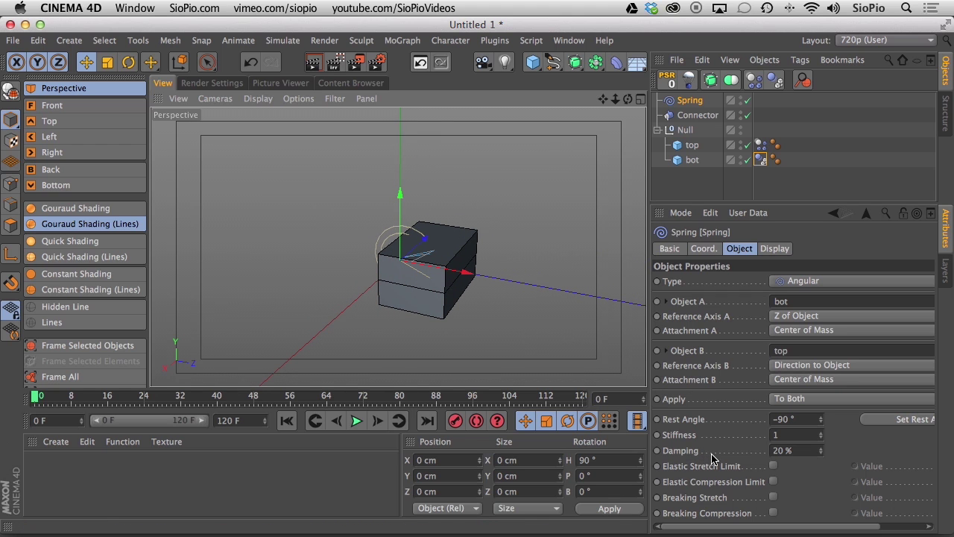
{"action": "left_click", "coordinate": [356, 420]}
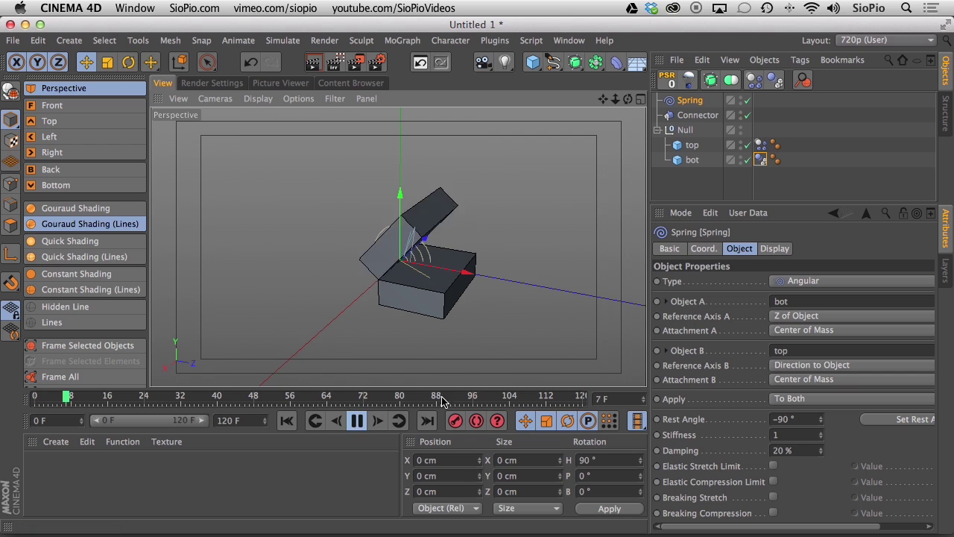
{"action": "double_click", "coordinate": [797, 450]}
{"action": "type", "text": "100"}
{"action": "key", "text": "Return"}
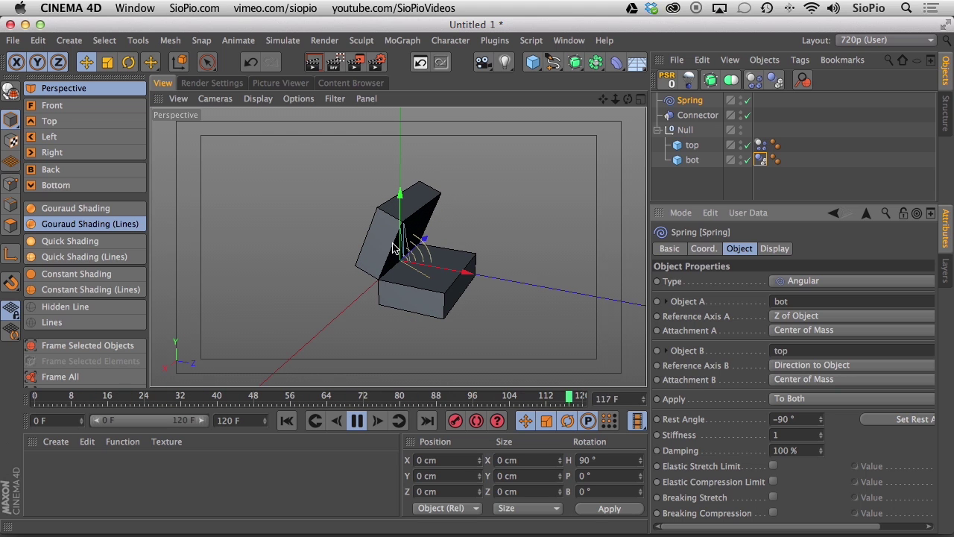
Set the Spring's Damping to 0% and test Stiffness values of 5 and 30 during playback.
{"action": "double_click", "coordinate": [804, 452]}
{"action": "type", "text": "0"}
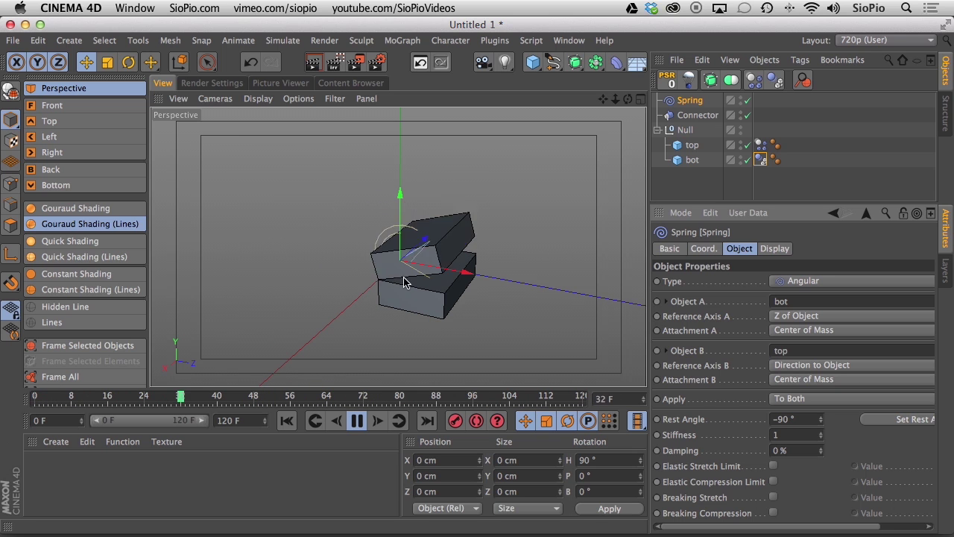
{"action": "left_click", "coordinate": [774, 434]}
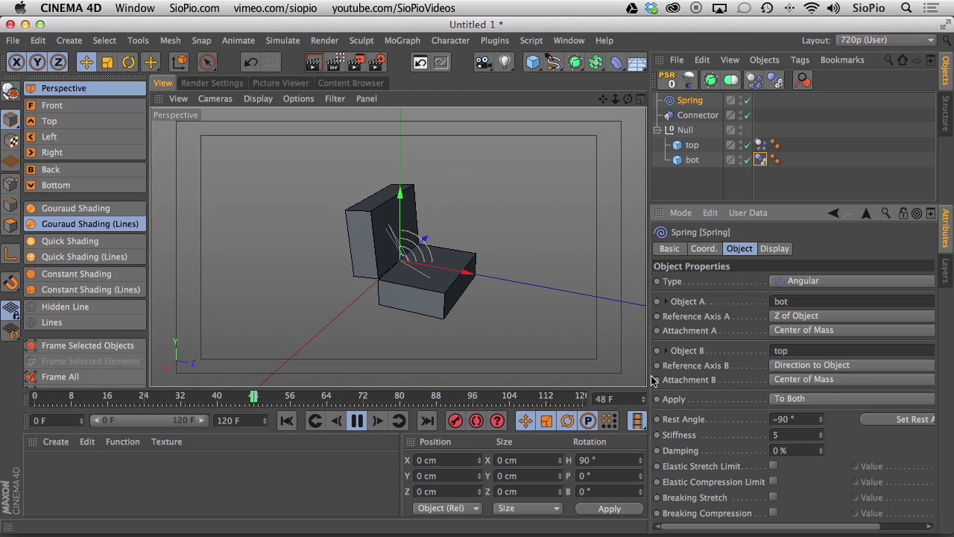
{"action": "left_click", "coordinate": [779, 433]}
{"action": "type", "text": "30"}
{"action": "key", "text": "Return"}
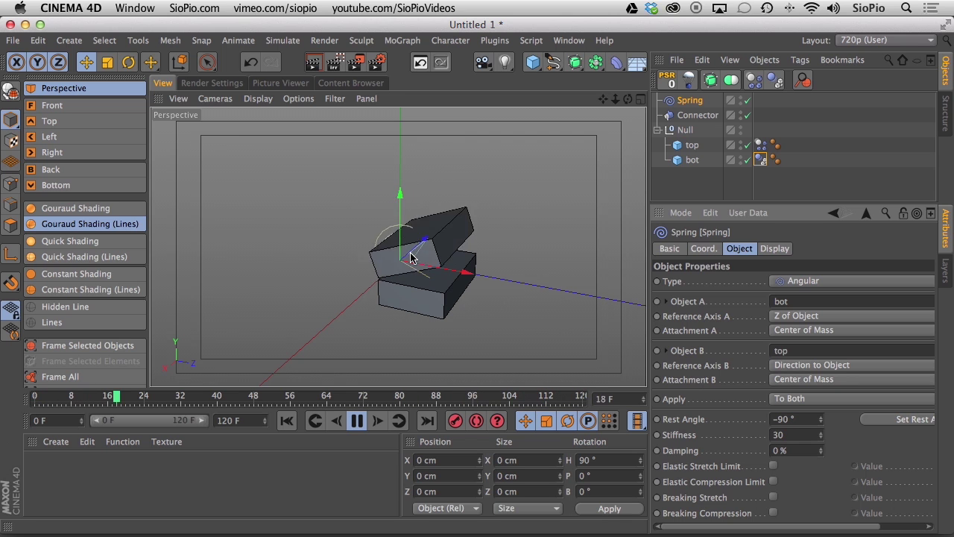
Set the Spring's Rest Angle to -135° during playback, then stop the simulation.
{"action": "left_click", "coordinate": [807, 419]}
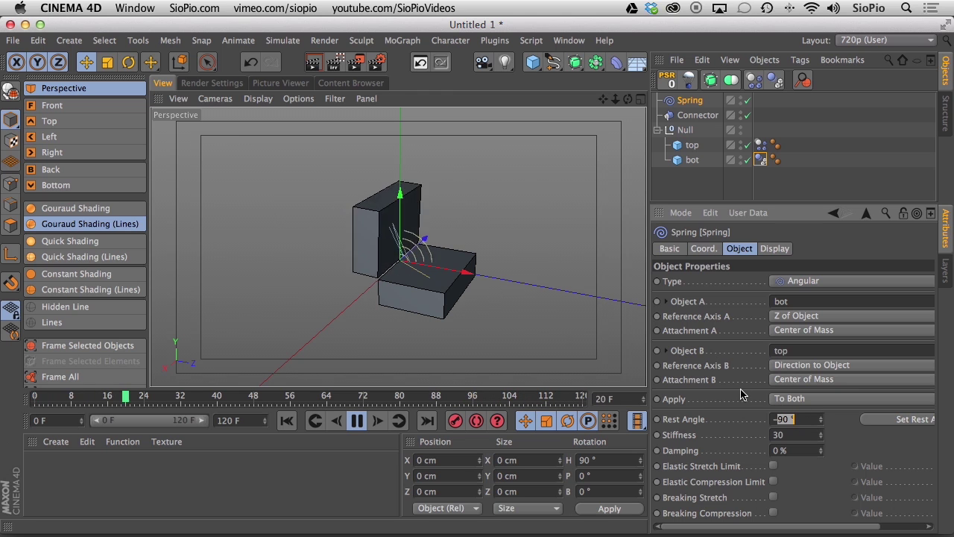
{"action": "type", "text": "-135"}
{"action": "key", "text": "Return"}
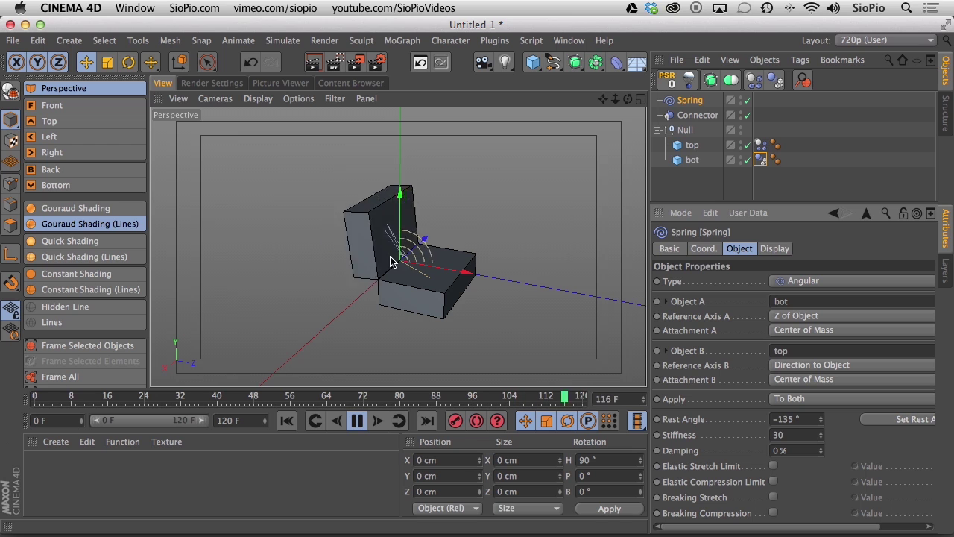
{"action": "left_click", "coordinate": [356, 420]}
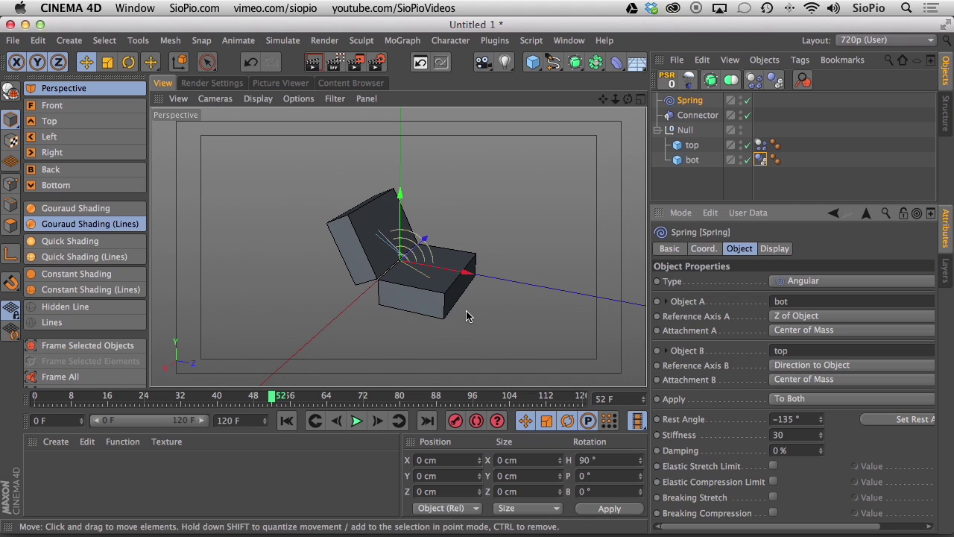
Switch the Spring's Type to Linear and advance the simulation to frame 54.
{"action": "left_click", "coordinate": [797, 280]}
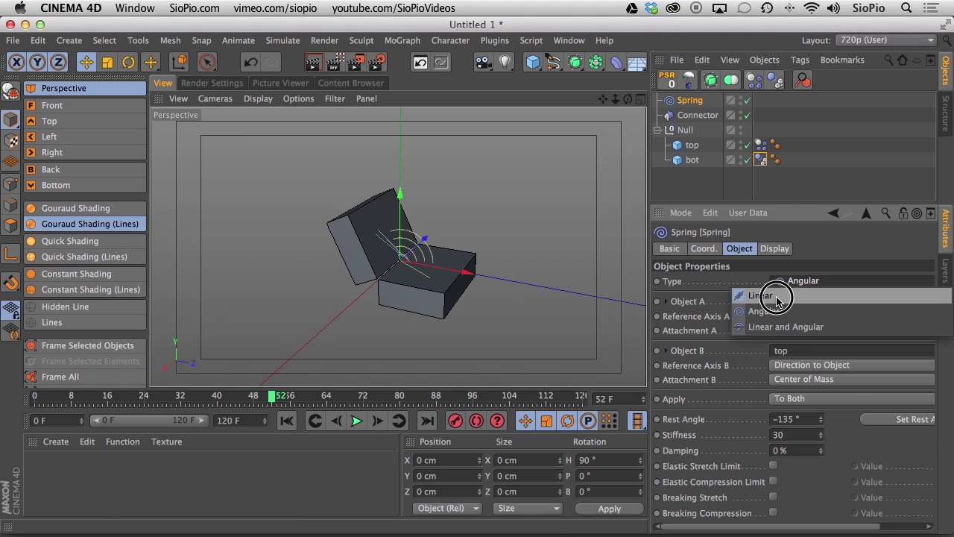
{"action": "left_click", "coordinate": [764, 297]}
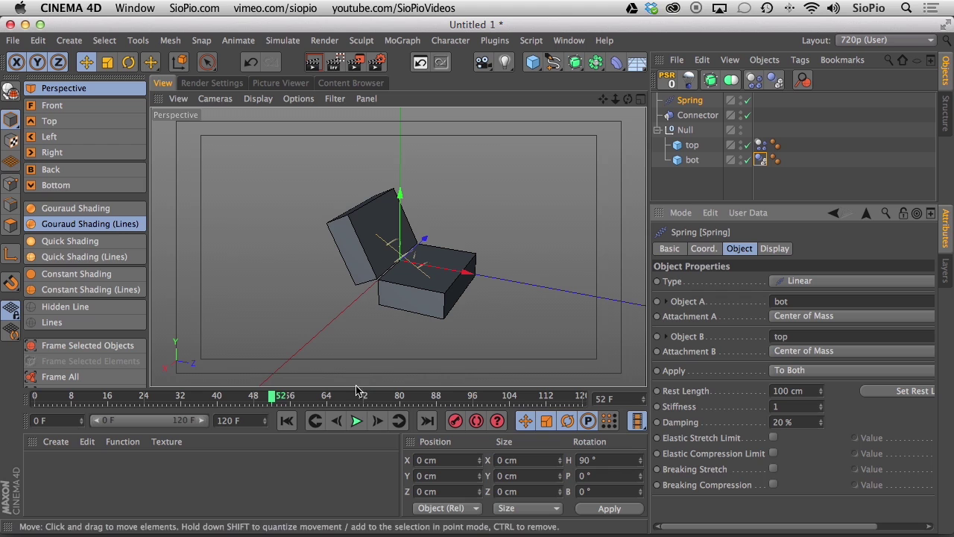
{"action": "key", "text": "g"}
{"action": "key", "text": "g"}
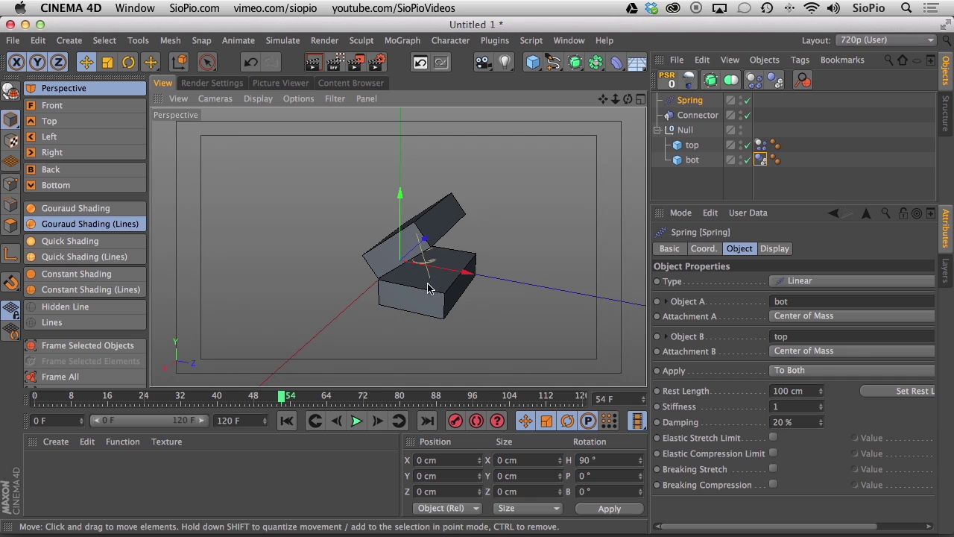
Try Polygon Point for the linear Spring's Attachment A, then set both Attachment A and Attachment B to Offset.
{"action": "mouse_move", "coordinate": [425, 265]}
{"action": "left_mouse_down", "text": "alt"}
{"action": "mouse_move", "coordinate": [398, 241]}
{"action": "mouse_move", "coordinate": [311, 207]}
{"action": "mouse_move", "coordinate": [290, 235]}
{"action": "mouse_move", "coordinate": [421, 273]}
{"action": "left_mouse_up", "text": "alt"}
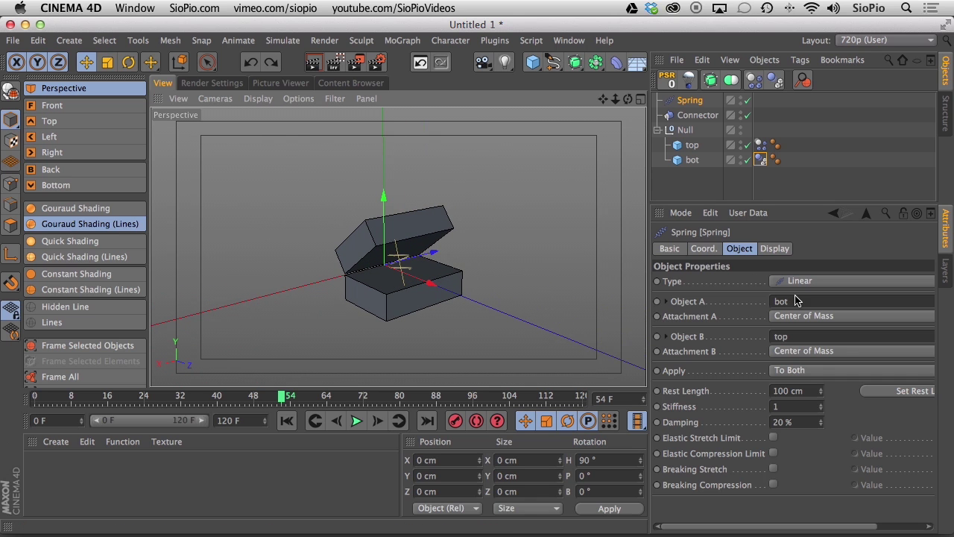
{"action": "left_click", "coordinate": [789, 316]}
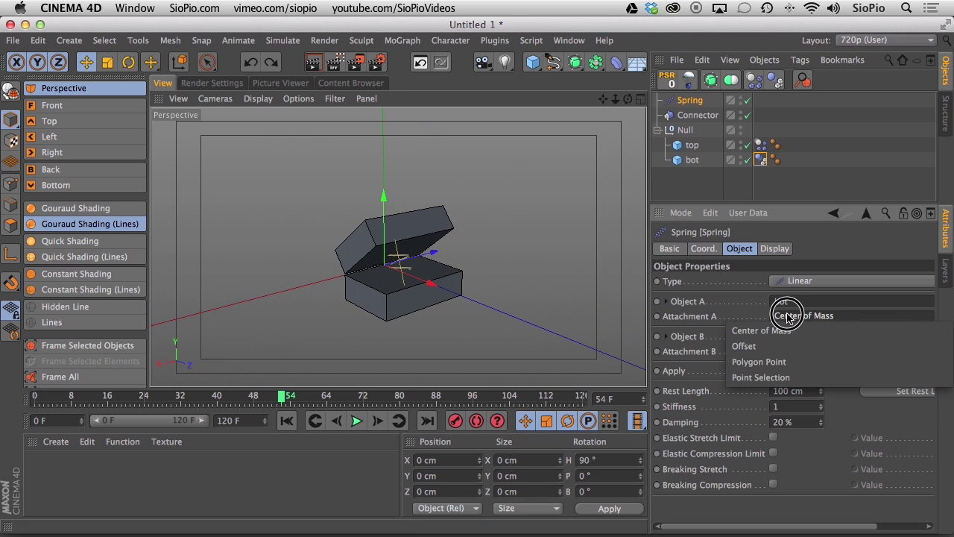
{"action": "left_click", "coordinate": [757, 363]}
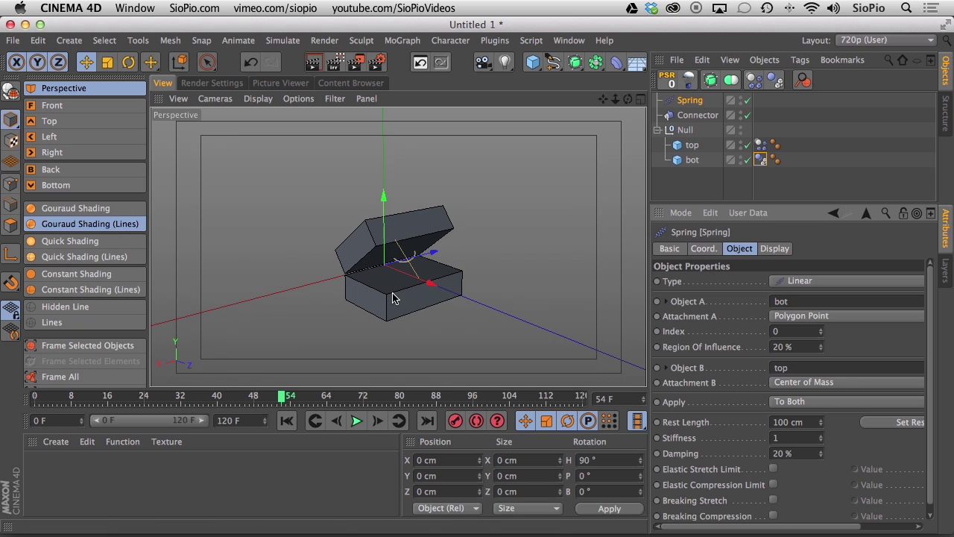
{"action": "left_click", "coordinate": [791, 315]}
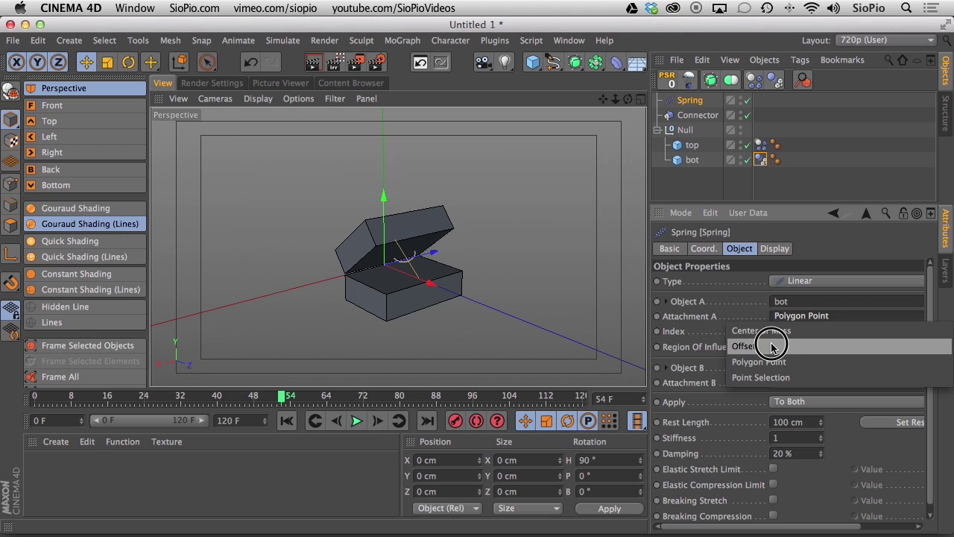
{"action": "left_click", "coordinate": [772, 347]}
{"action": "left_click", "coordinate": [792, 366]}
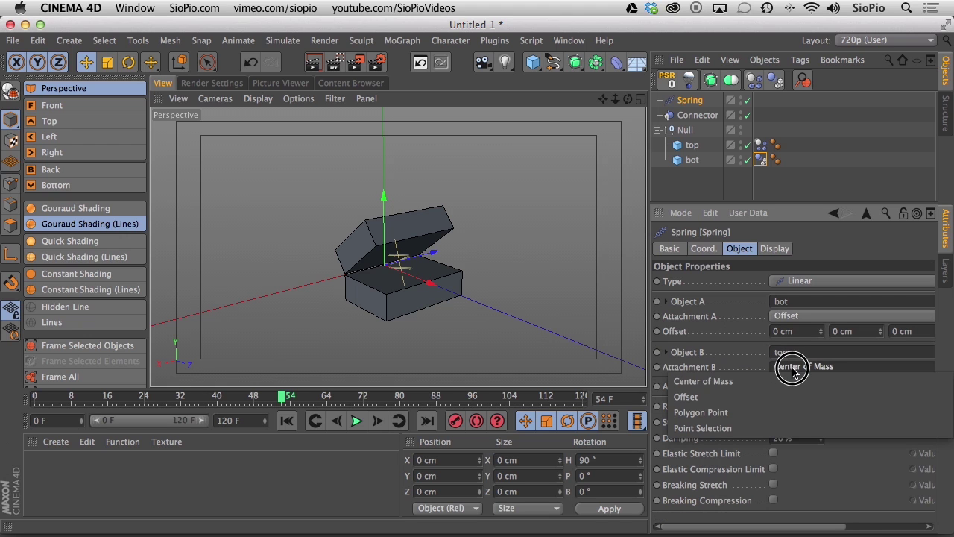
{"action": "left_click", "coordinate": [773, 394]}
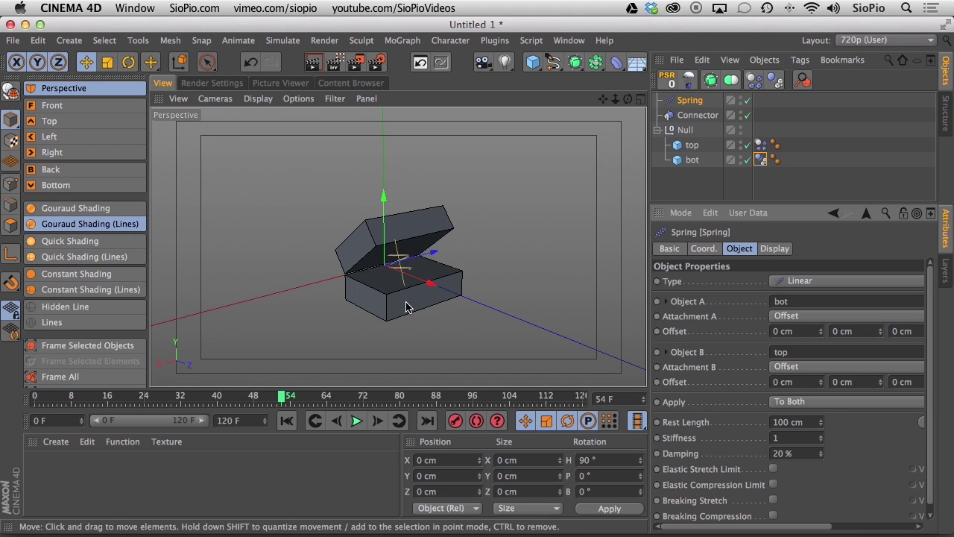
Check the axes of the top and bot blocks, and set the Spring's Z Offset to 25 cm for both attachments.
{"action": "left_click", "coordinate": [403, 227]}
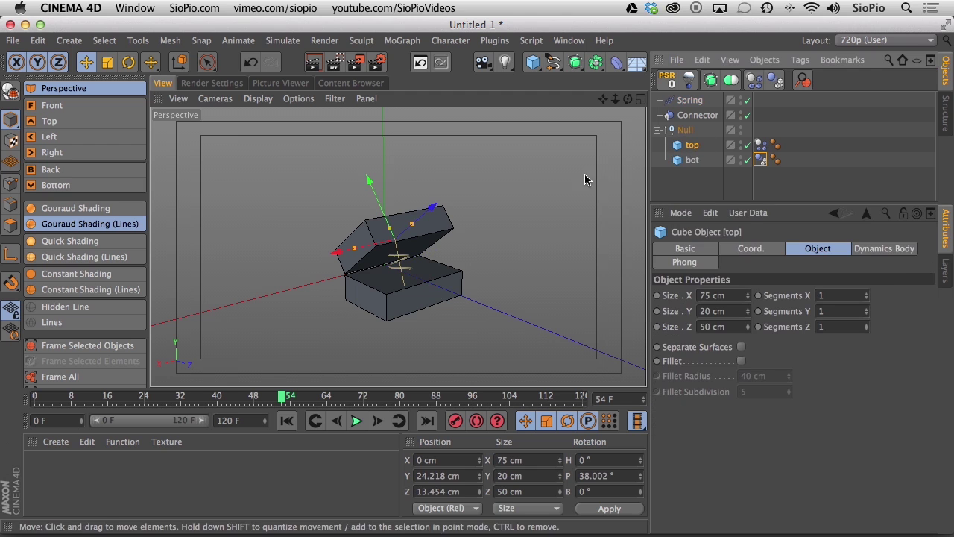
{"action": "left_click", "coordinate": [692, 160]}
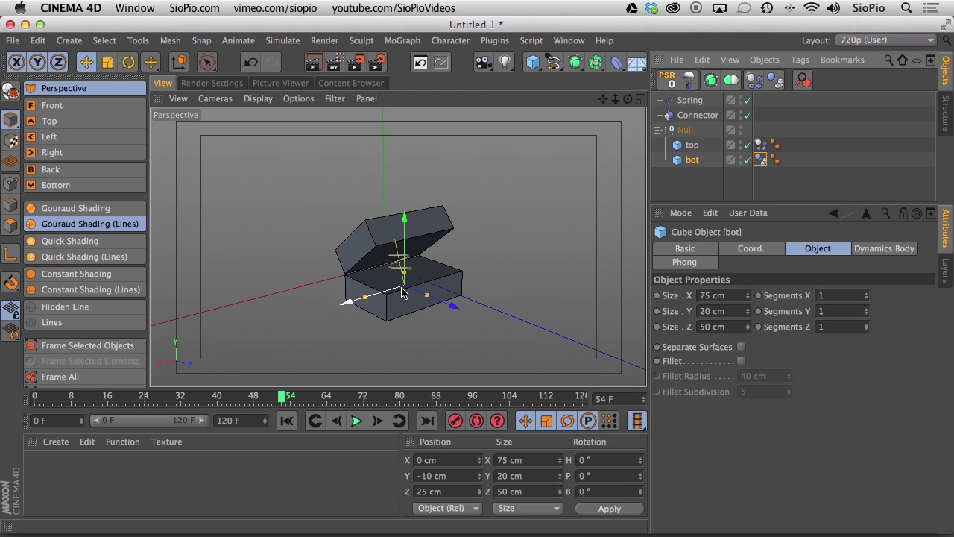
{"action": "left_click_drag", "start_coordinate": [404, 289], "coordinate": [502, 221], "text": "alt"}
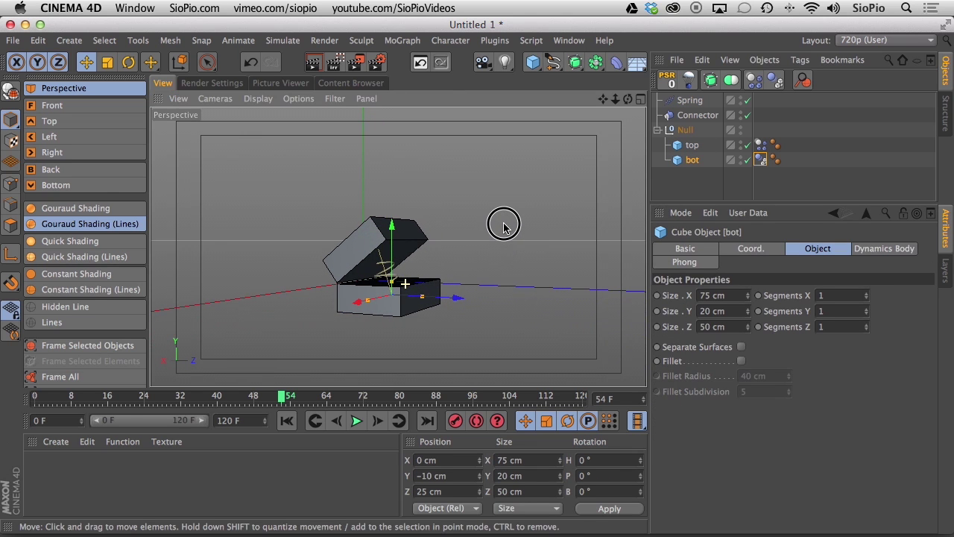
{"action": "left_click", "coordinate": [689, 101]}
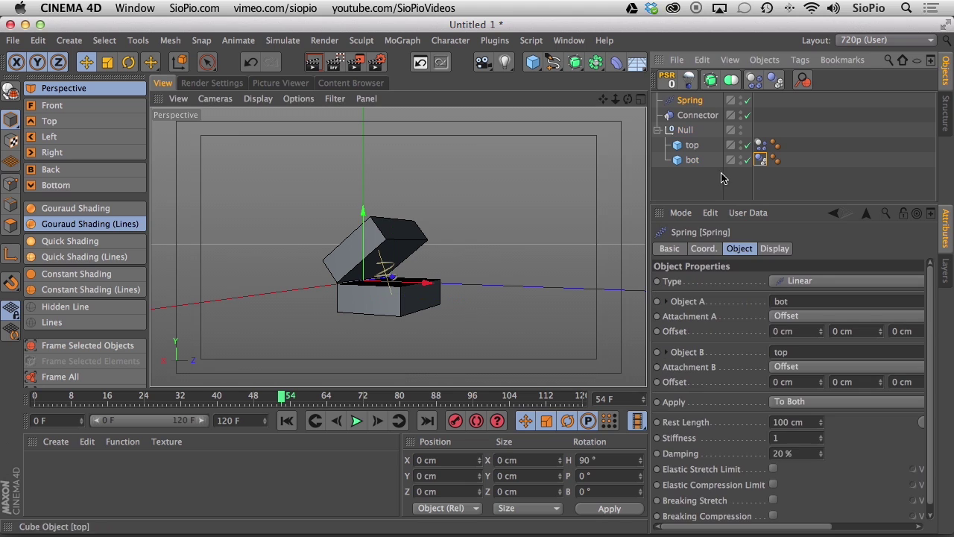
{"action": "left_click", "coordinate": [905, 331]}
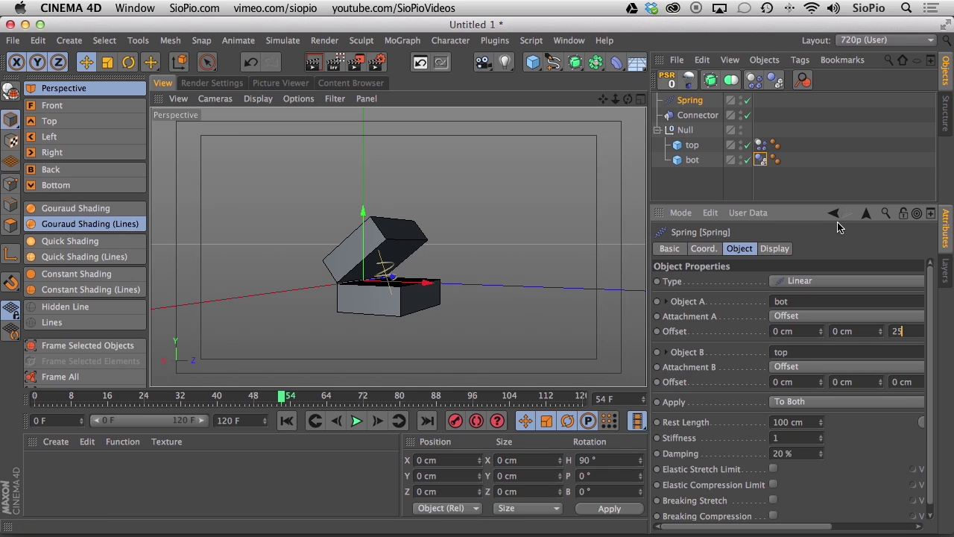
{"action": "left_click", "coordinate": [906, 380]}
{"action": "key", "text": "Return"}
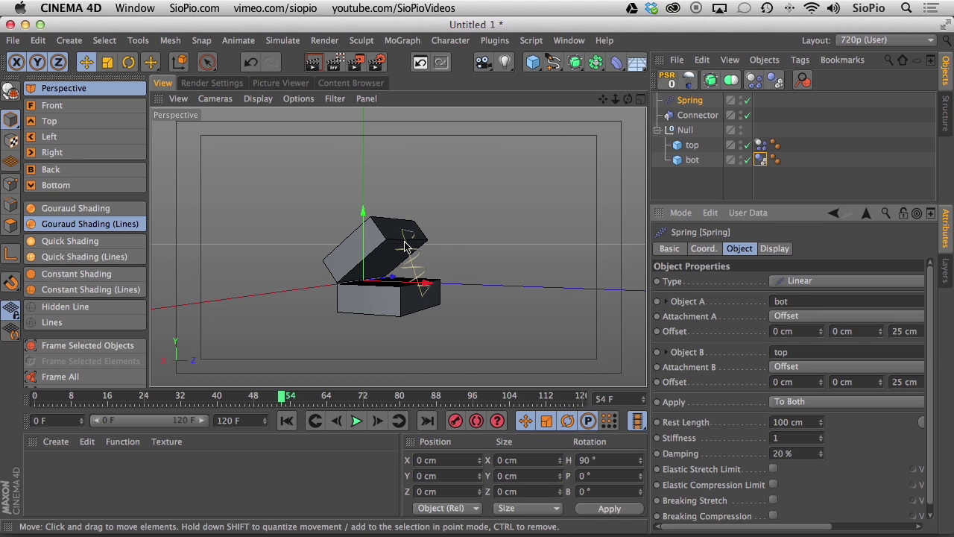
Set the Spring's Y Offset to 10 cm for Attachment A and -10 cm for Attachment B.
{"action": "right_click_drag", "start_coordinate": [405, 246], "coordinate": [456, 221], "text": "alt"}
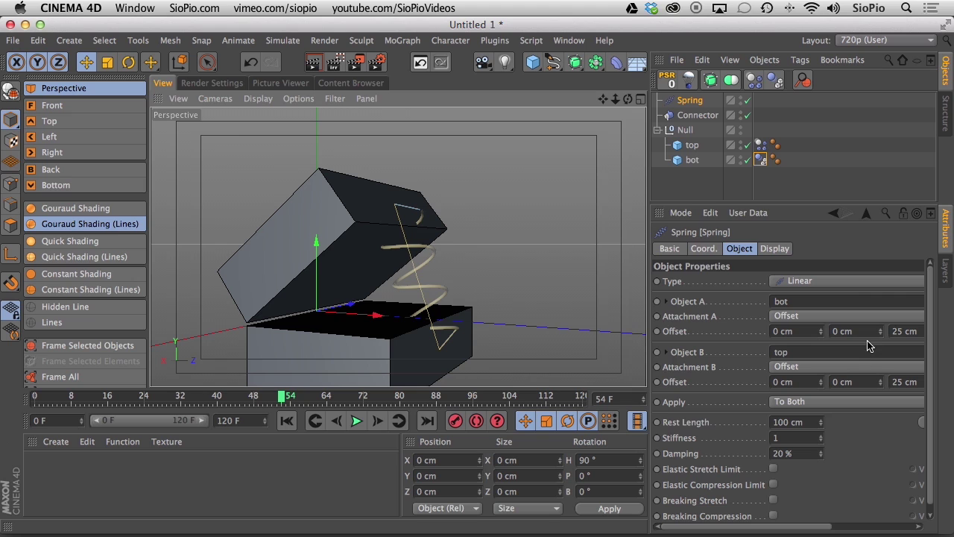
{"action": "left_click", "coordinate": [843, 331]}
{"action": "type", "text": "10"}
{"action": "key", "text": "Return"}
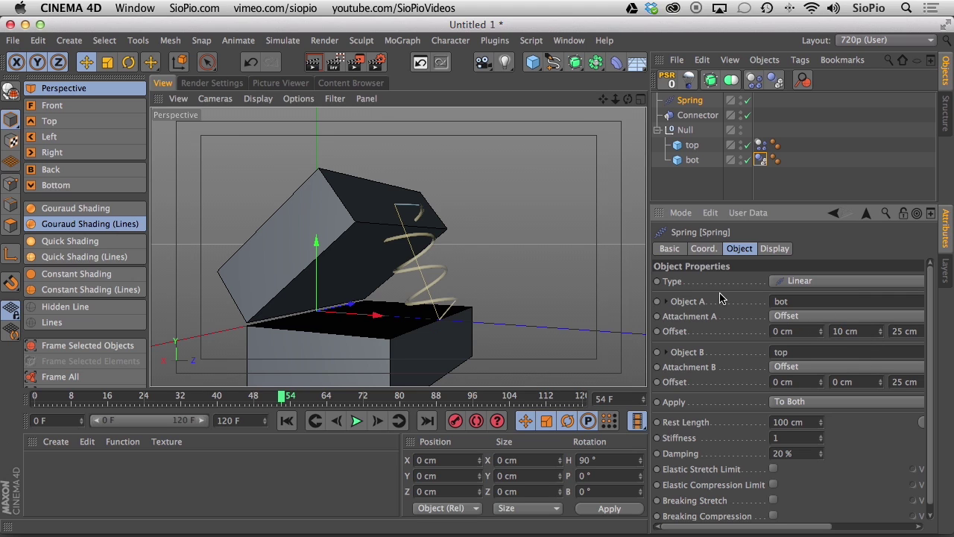
{"action": "left_click", "coordinate": [851, 382]}
{"action": "type", "text": "-10"}
{"action": "key", "text": "Return"}
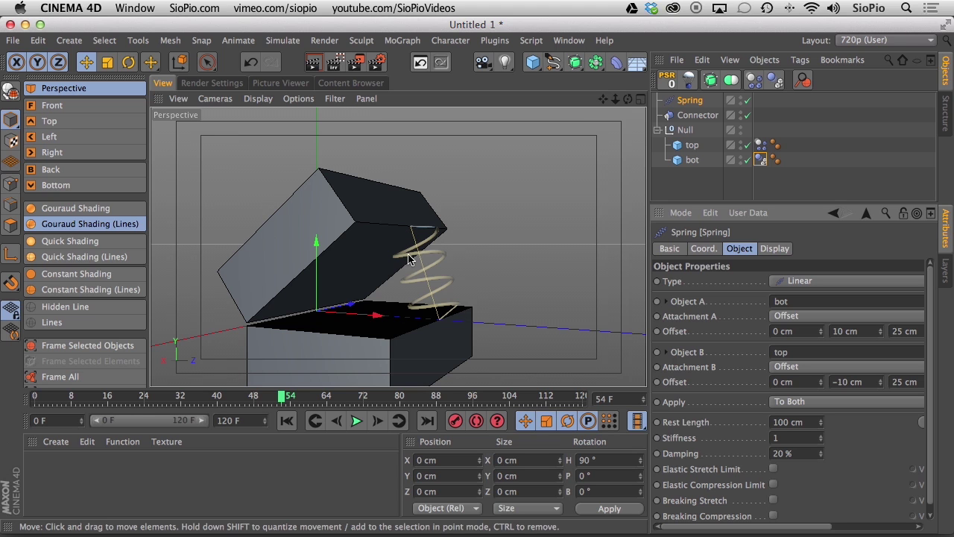
Compare the Spring's Angular and Linear types, then set its Type to Linear and Angular.
{"action": "left_click_drag", "start_coordinate": [408, 256], "coordinate": [464, 303], "text": "alt"}
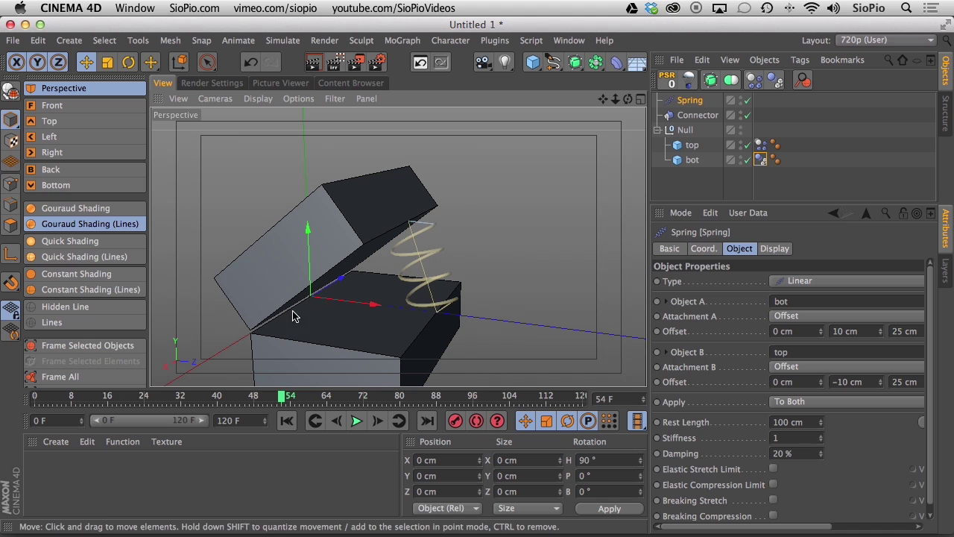
{"action": "left_click", "coordinate": [796, 284]}
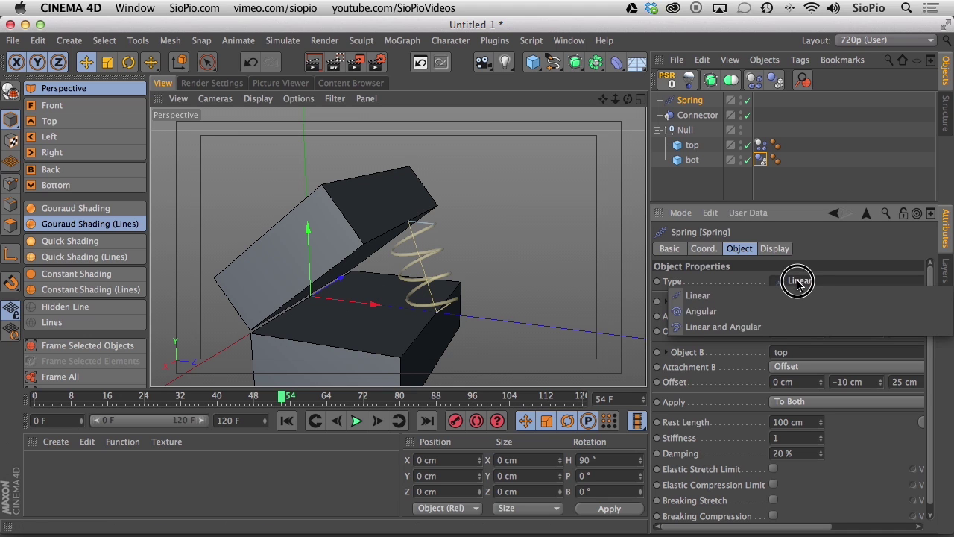
{"action": "left_click", "coordinate": [735, 316]}
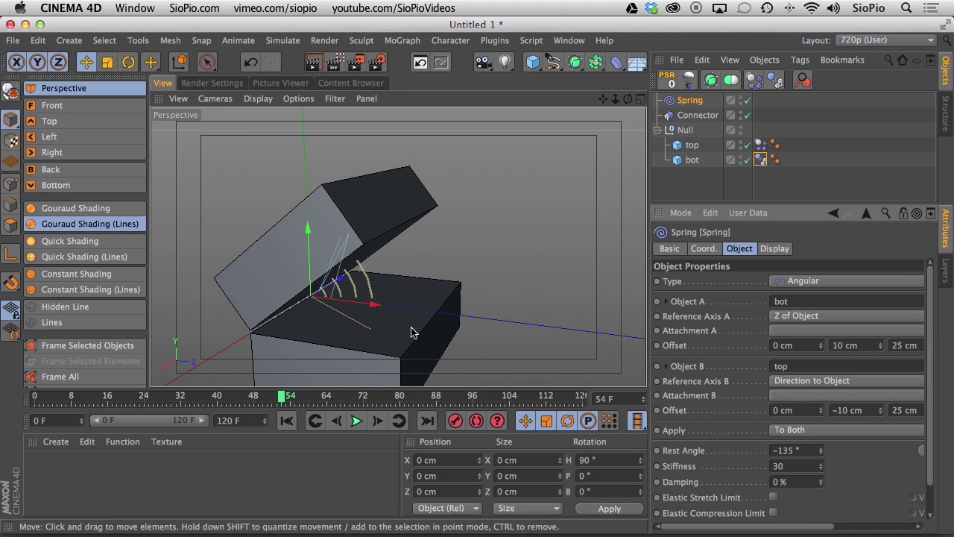
{"action": "left_click", "coordinate": [784, 280]}
{"action": "left_click", "coordinate": [735, 298]}
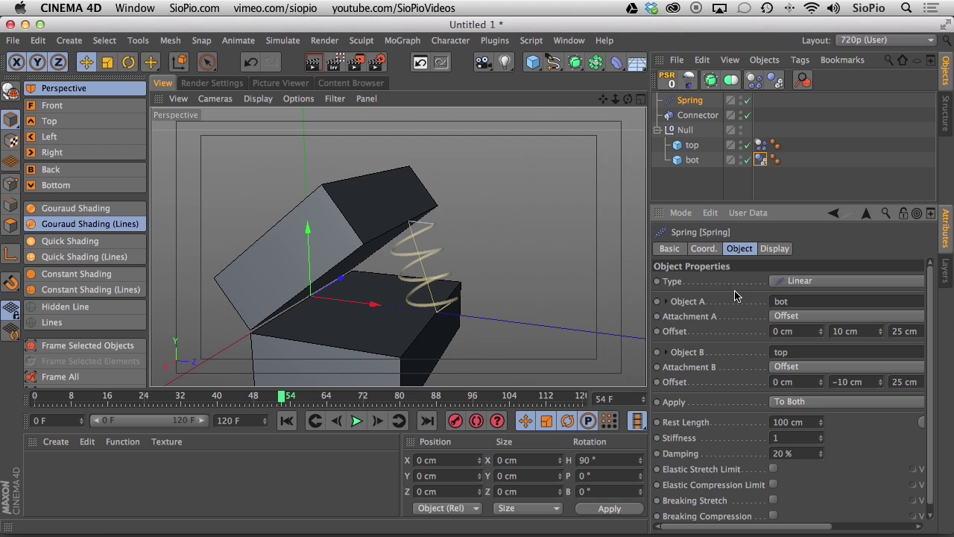
{"action": "left_click", "coordinate": [796, 284]}
{"action": "left_click", "coordinate": [770, 321]}
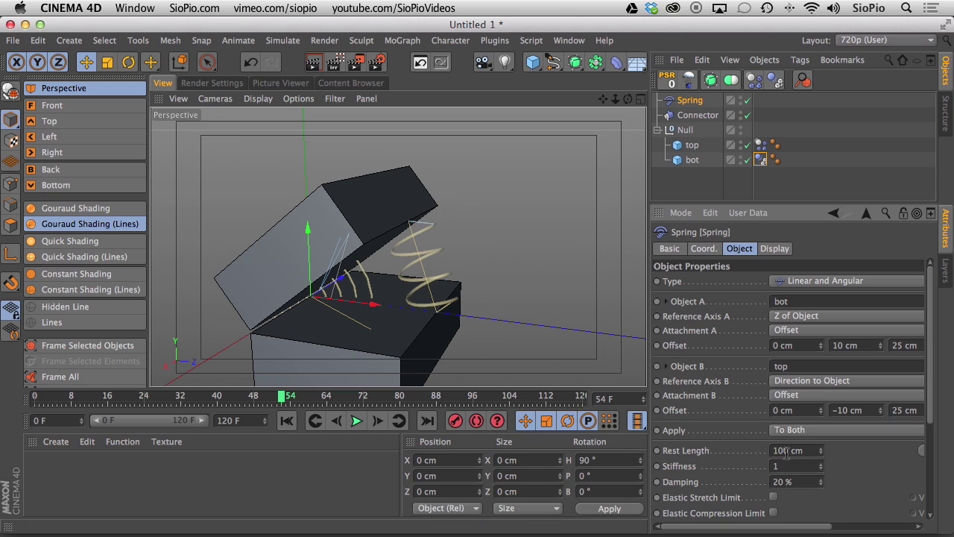
Play the combined spring simulation from frame 0, then stop and rewind it.
{"action": "left_click", "coordinate": [287, 420]}
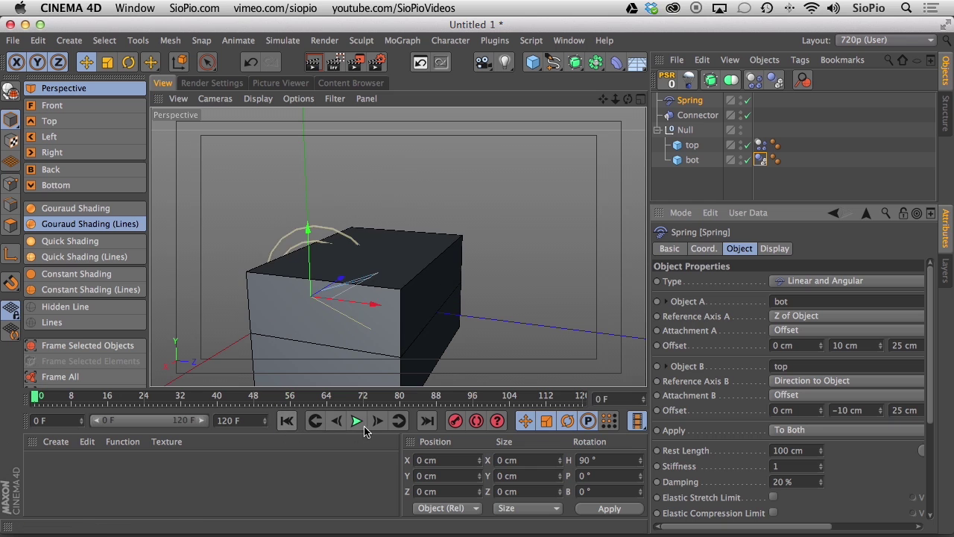
{"action": "left_click", "coordinate": [356, 421]}
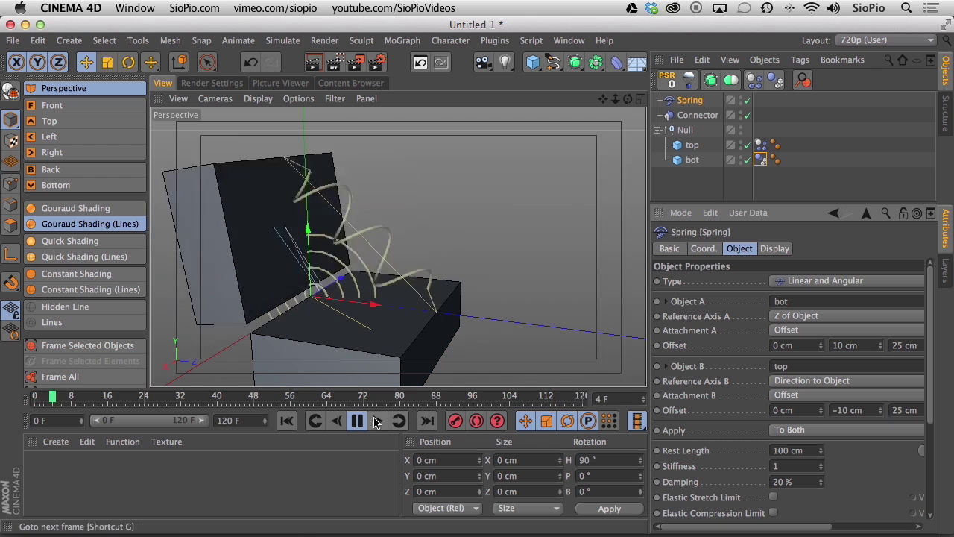
{"action": "left_click", "coordinate": [357, 421]}
{"action": "left_click", "coordinate": [282, 422]}
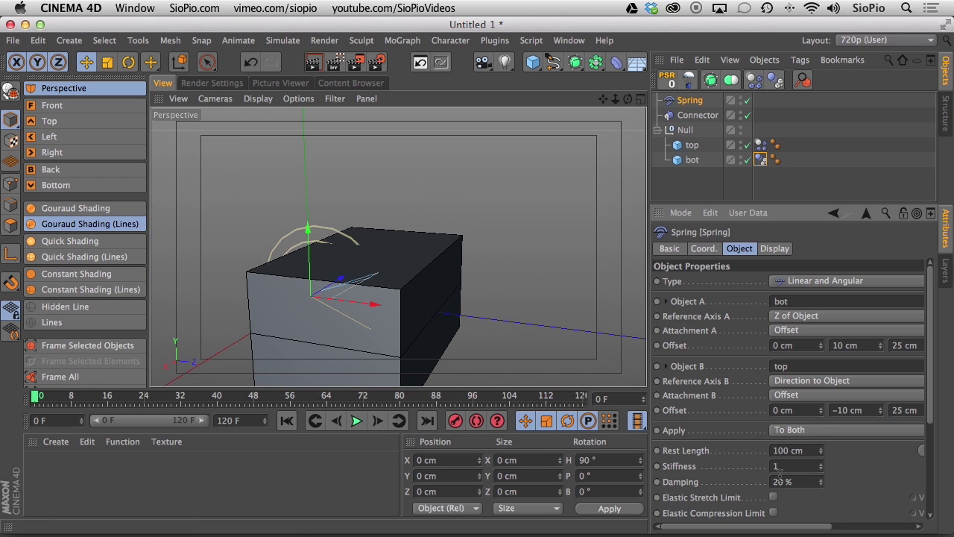
Set the linear spring's Rest Length to 0 cm and, during playback, its Stiffness to 30.
{"action": "left_click", "coordinate": [808, 450]}
{"action": "left_click", "coordinate": [357, 421]}
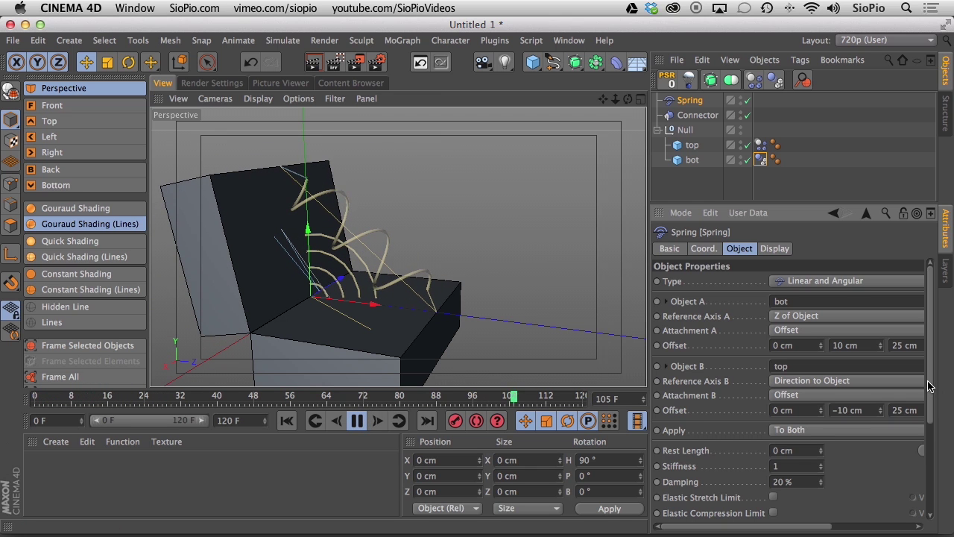
{"action": "left_click_drag", "start_coordinate": [929, 386], "coordinate": [911, 463]}
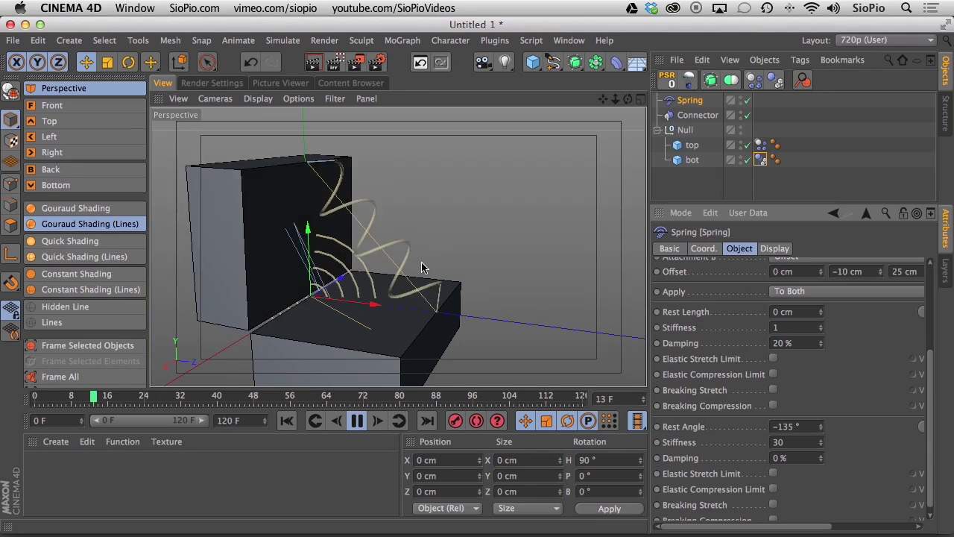
{"action": "double_click", "coordinate": [787, 328]}
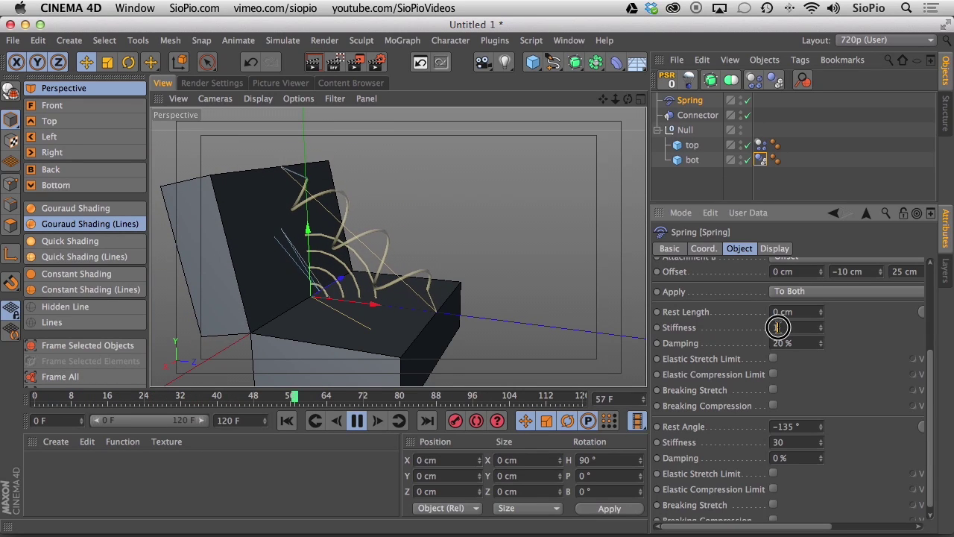
{"action": "type", "text": "30"}
{"action": "key", "text": "Return"}
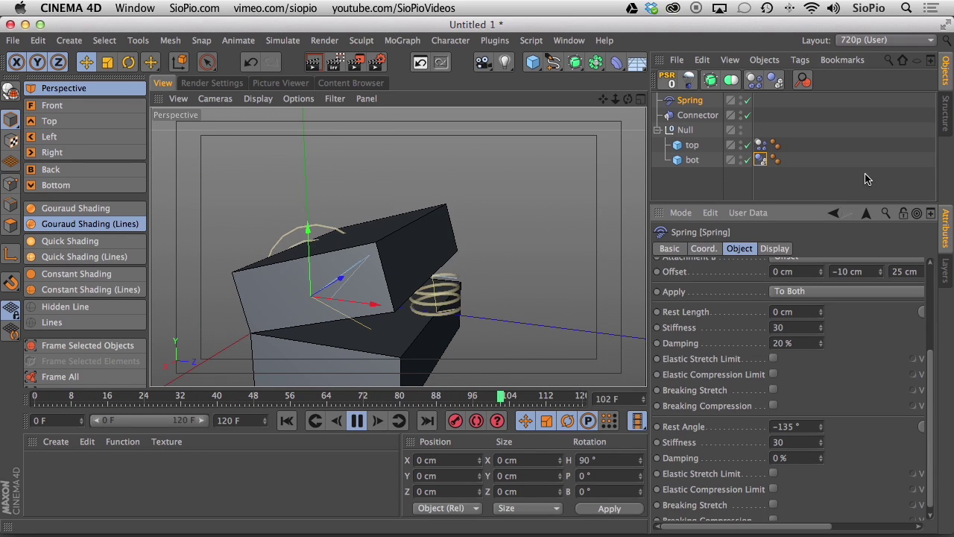
Set the linear spring's Damping to 0% and replay the simulation from frame 0.
{"action": "double_click", "coordinate": [778, 342]}
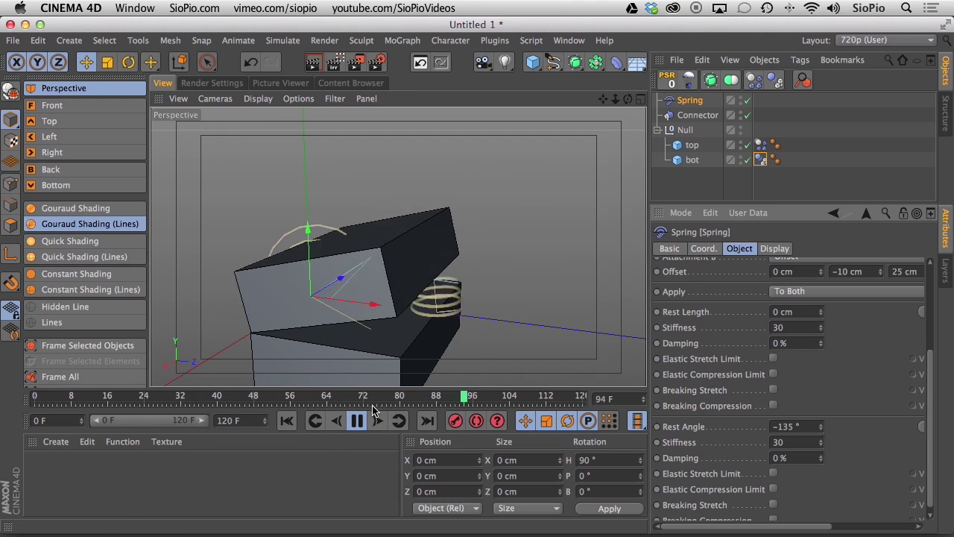
{"action": "left_click", "coordinate": [357, 422]}
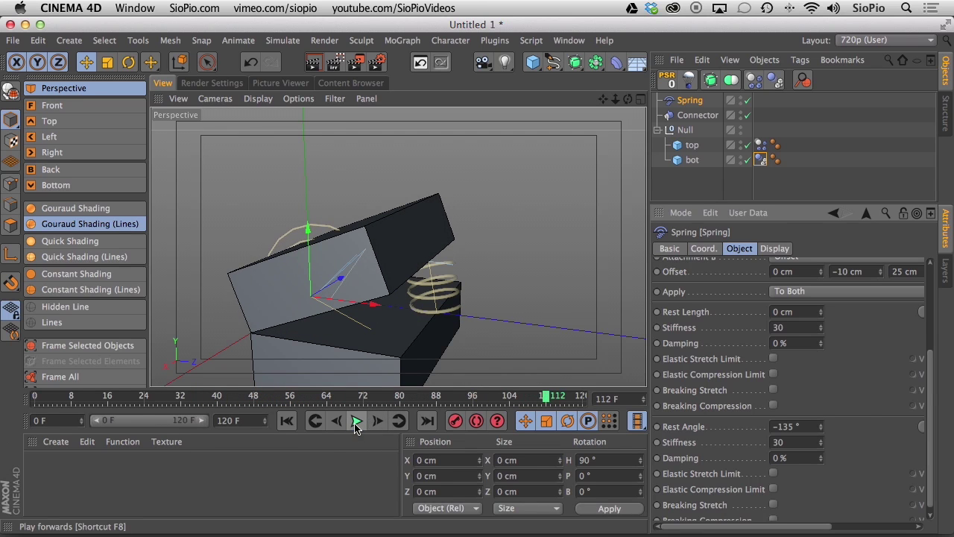
{"action": "left_click", "coordinate": [287, 421]}
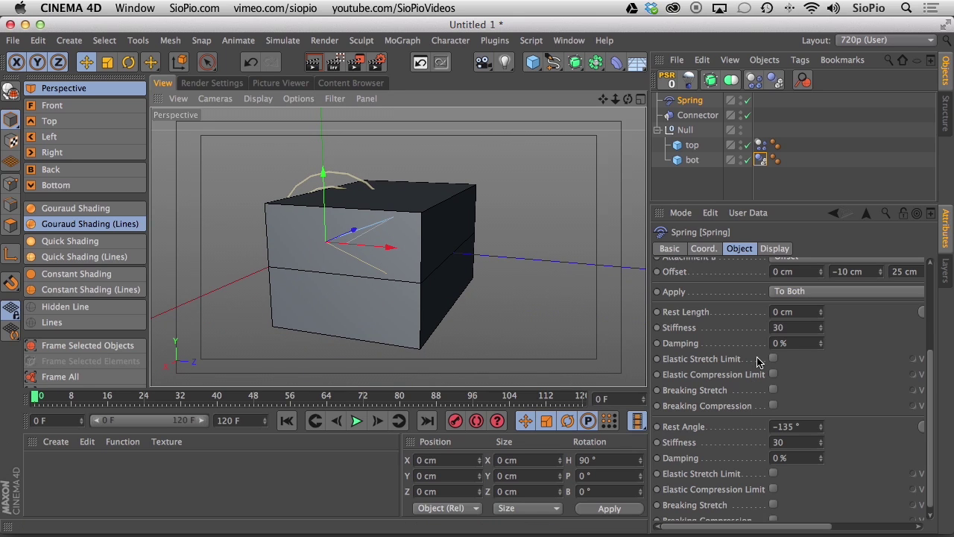
{"action": "left_click", "coordinate": [358, 421]}
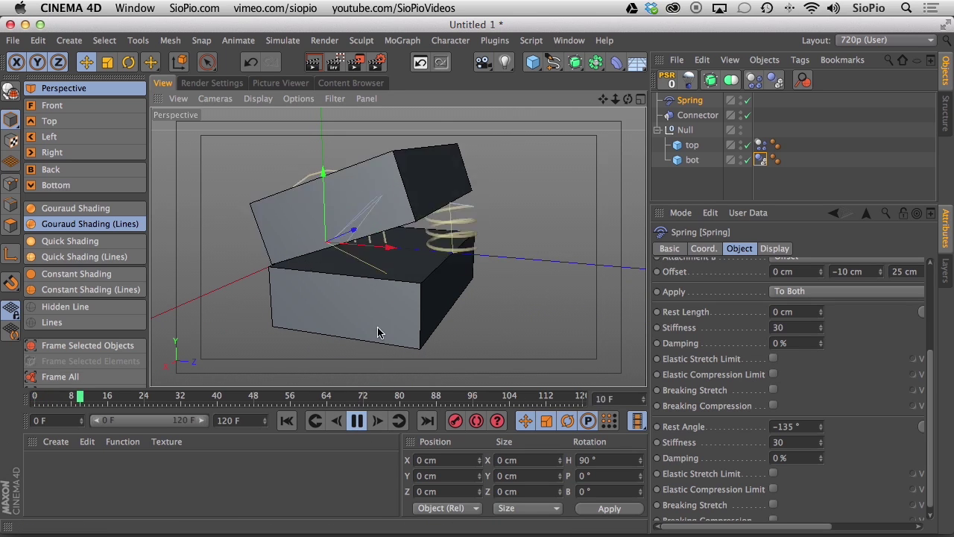
Try the linear Elastic Stretch and Compression Limits and the angular Elastic Stretch Limit during playback, then disable them and rewind.
{"action": "left_click", "coordinate": [773, 359]}
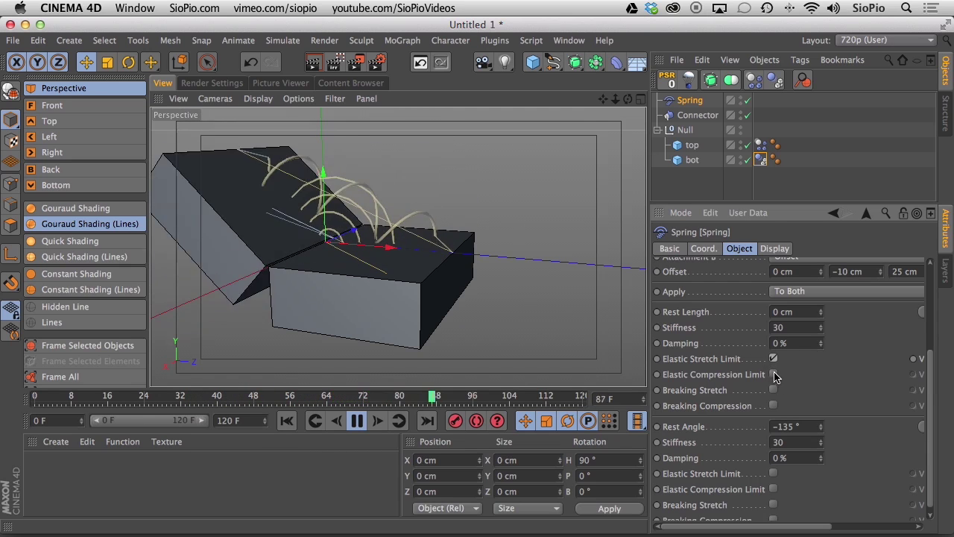
{"action": "left_click", "coordinate": [773, 374]}
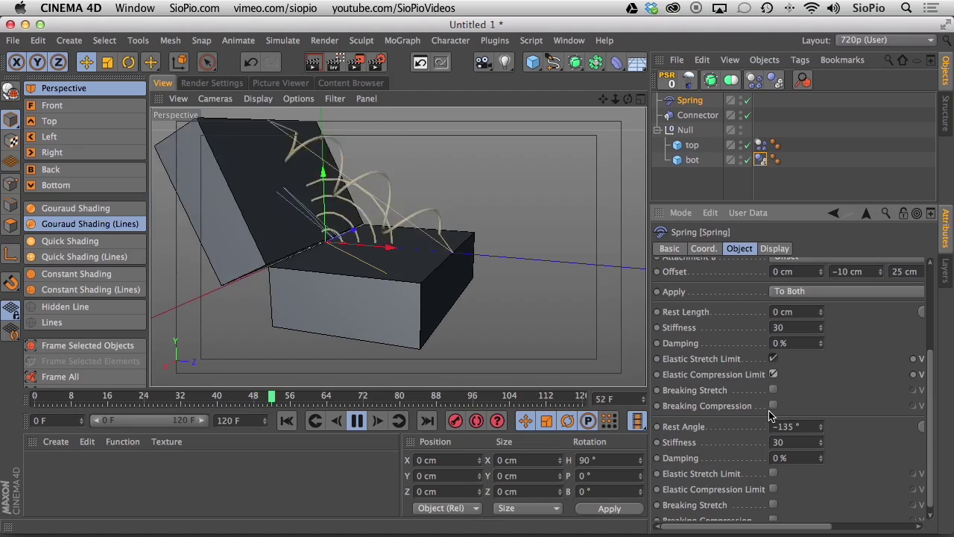
{"action": "left_click", "coordinate": [774, 474]}
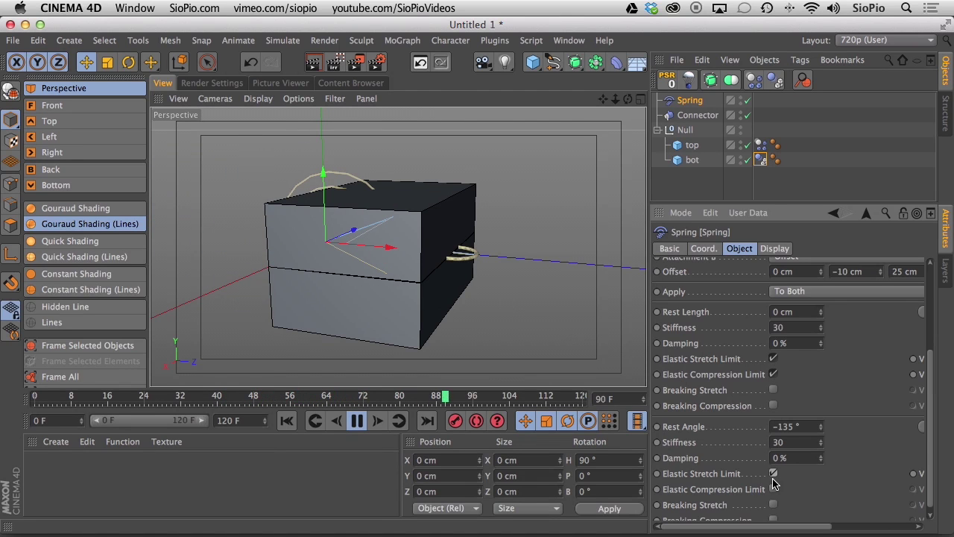
{"action": "left_click", "coordinate": [773, 473]}
{"action": "left_click", "coordinate": [773, 374]}
{"action": "left_click", "coordinate": [773, 358]}
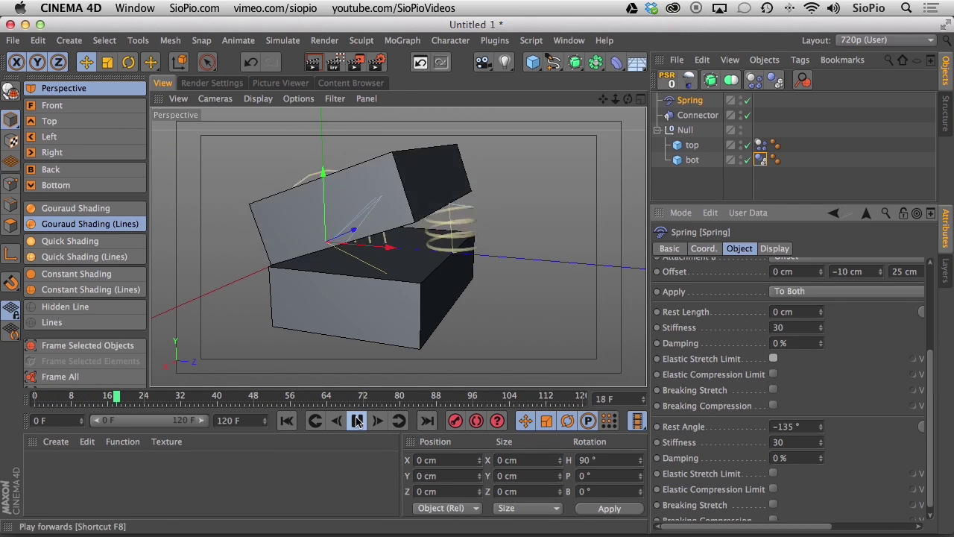
{"action": "left_click", "coordinate": [356, 421]}
{"action": "left_click", "coordinate": [287, 421]}
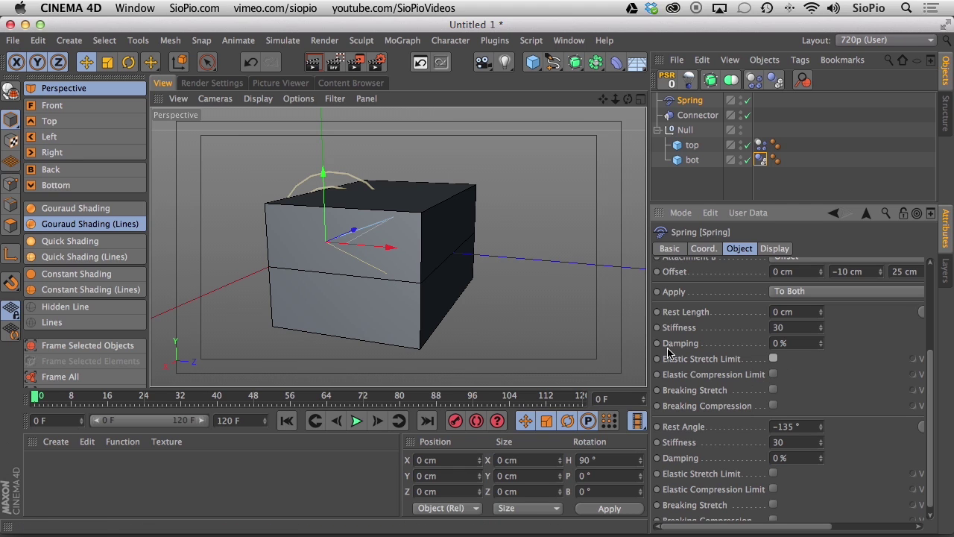
Add a Floor object to the scene.
{"action": "left_click_drag", "start_coordinate": [356, 272], "coordinate": [336, 269], "text": "alt"}
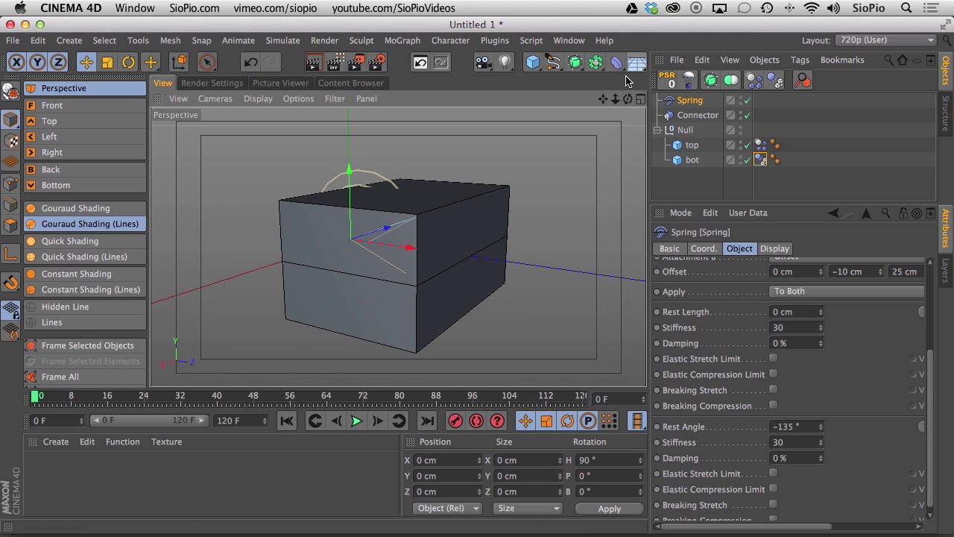
{"action": "left_click_drag", "start_coordinate": [636, 67], "coordinate": [658, 79]}
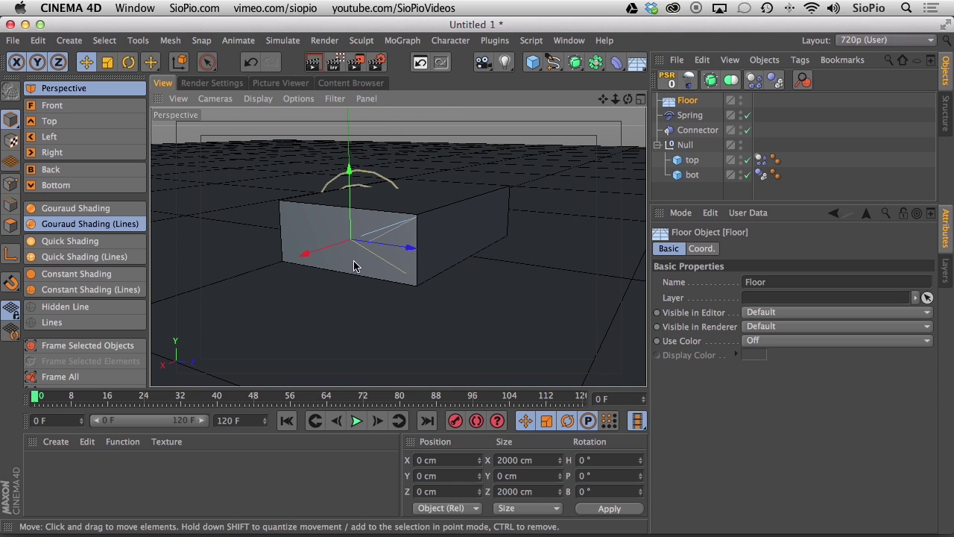
{"action": "left_click_drag", "start_coordinate": [355, 261], "coordinate": [422, 308], "text": "alt"}
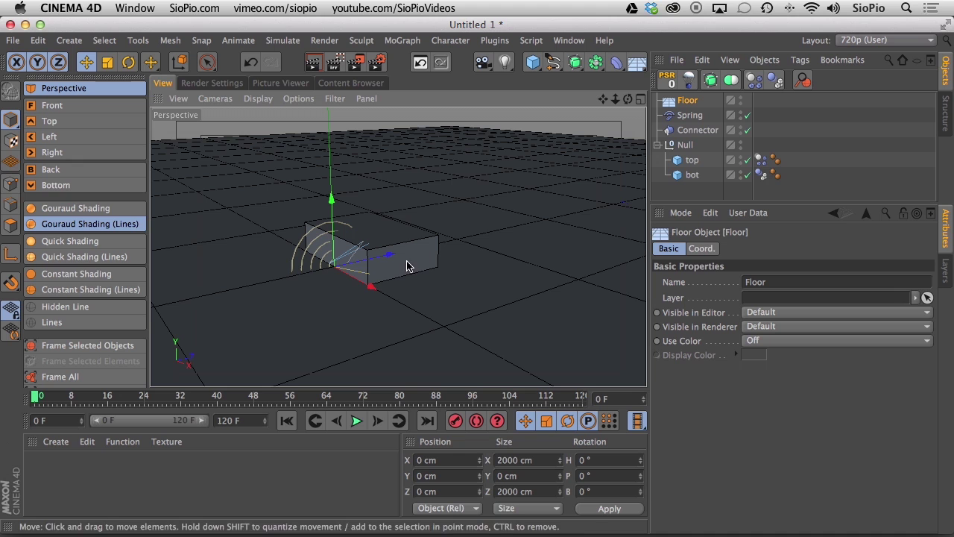
Set the floor's Y position to -20 cm and make it a collider body.
{"action": "left_click", "coordinate": [701, 249]}
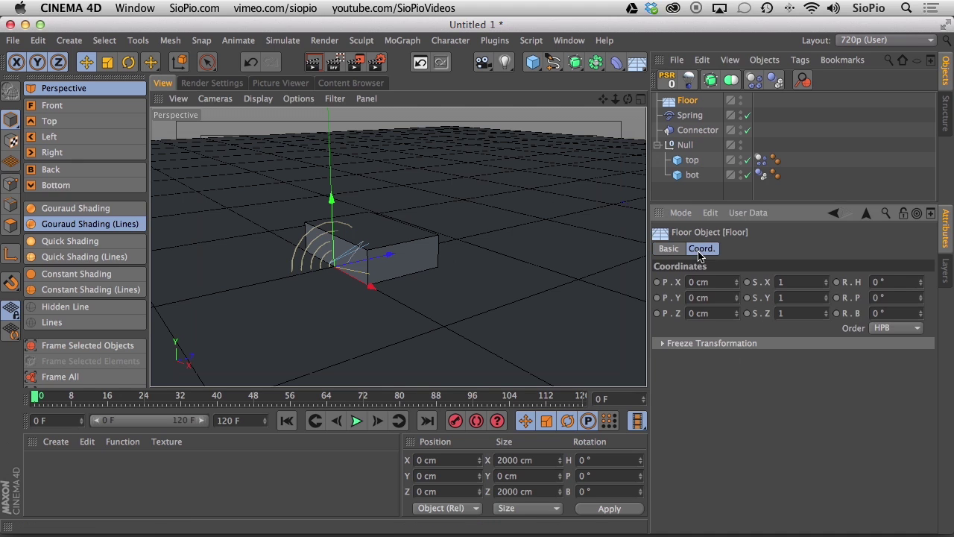
{"action": "left_click", "coordinate": [714, 297]}
{"action": "type", "text": "-2"}
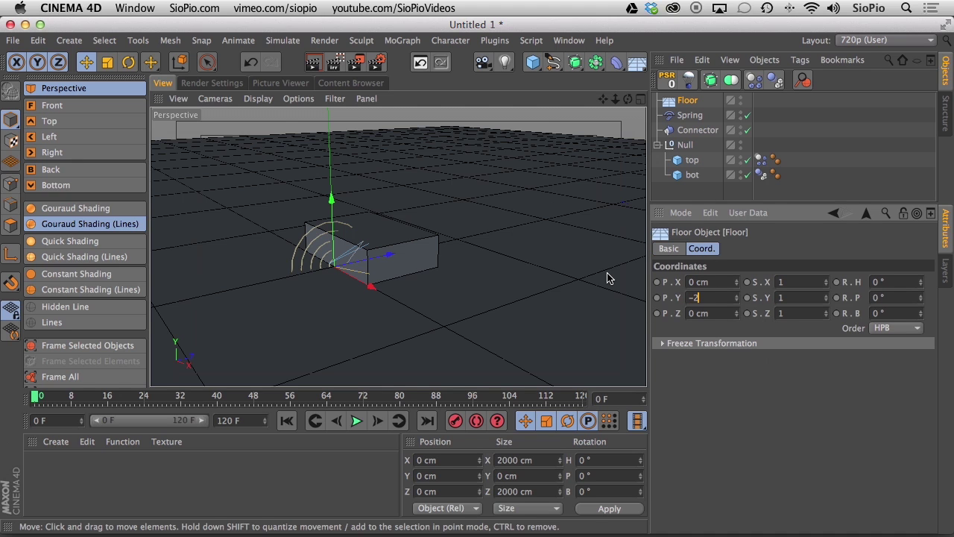
{"action": "type", "text": "0"}
{"action": "key", "text": "Return"}
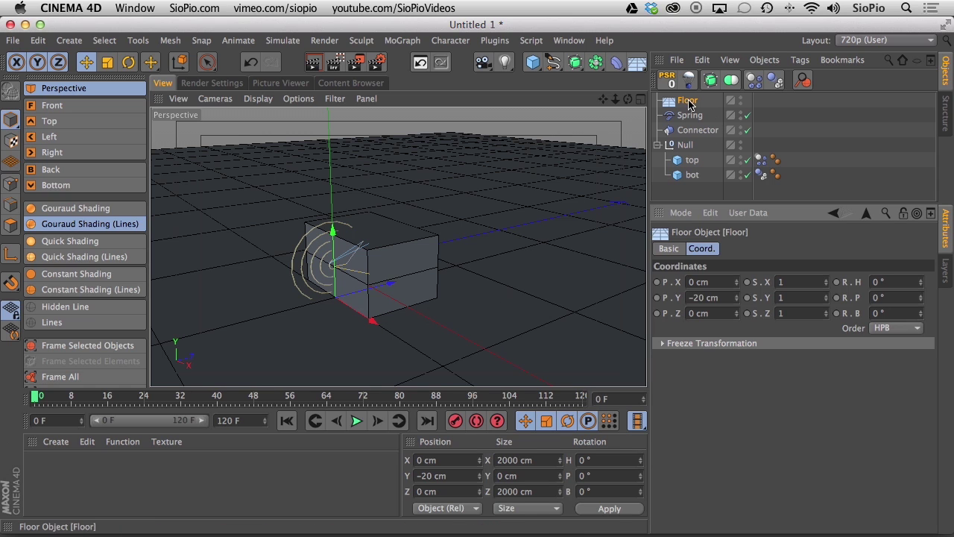
{"action": "left_click", "coordinate": [773, 85]}
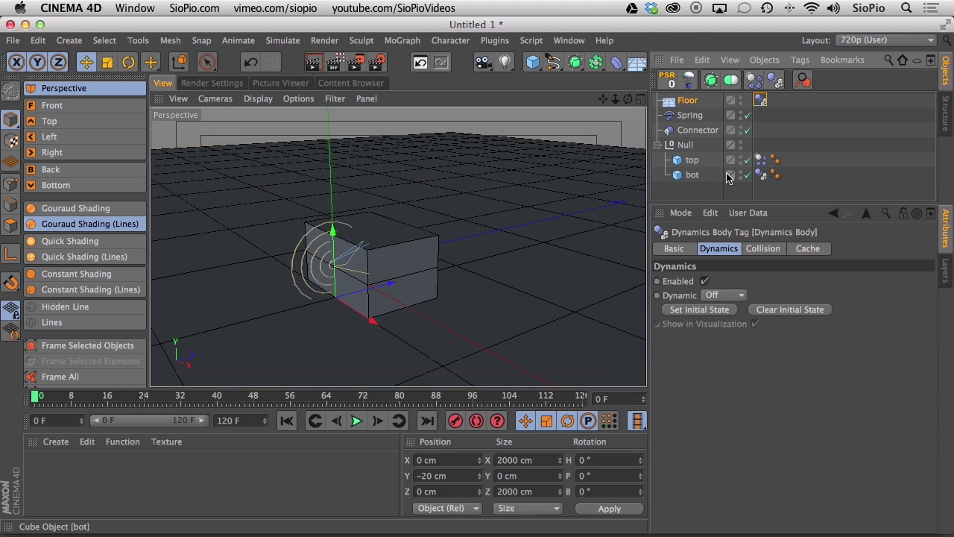
Set the bot block's Dynamic option to On, play the simulation and rewind to frame 0.
{"action": "left_click", "coordinate": [761, 176]}
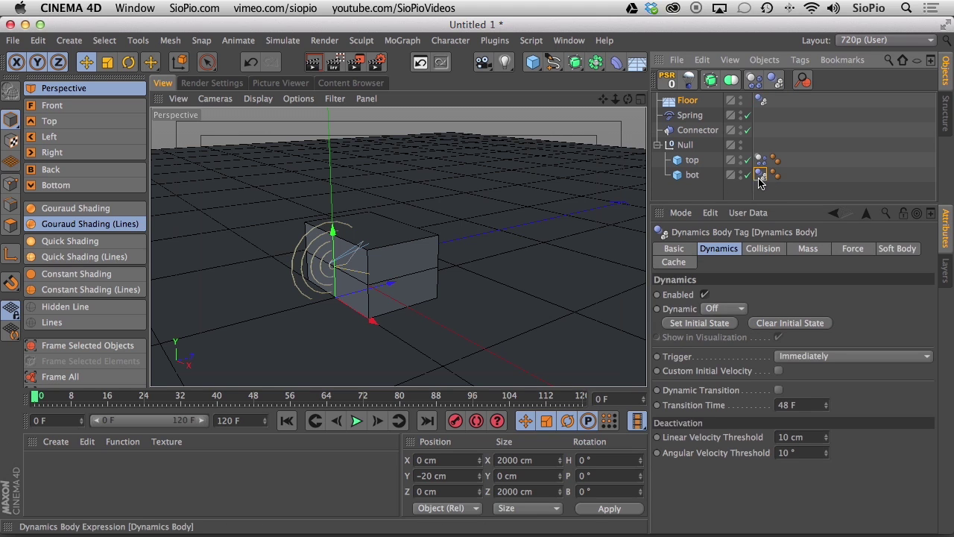
{"action": "left_click", "coordinate": [710, 310]}
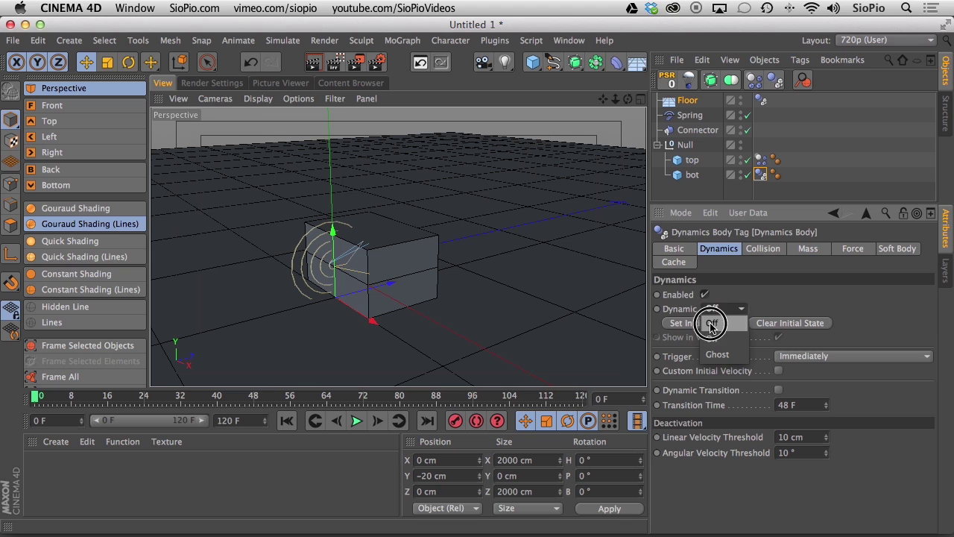
{"action": "left_click", "coordinate": [709, 338]}
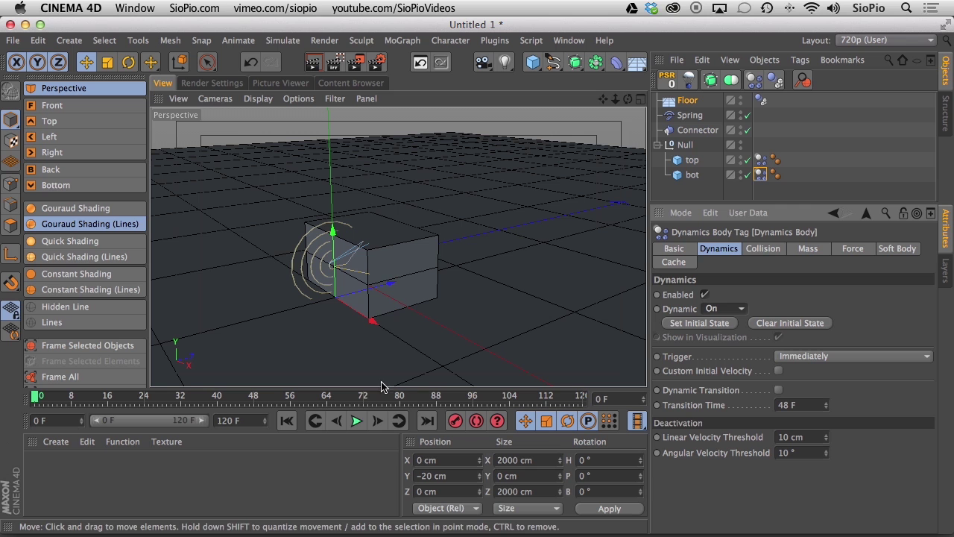
{"action": "left_click", "coordinate": [355, 421]}
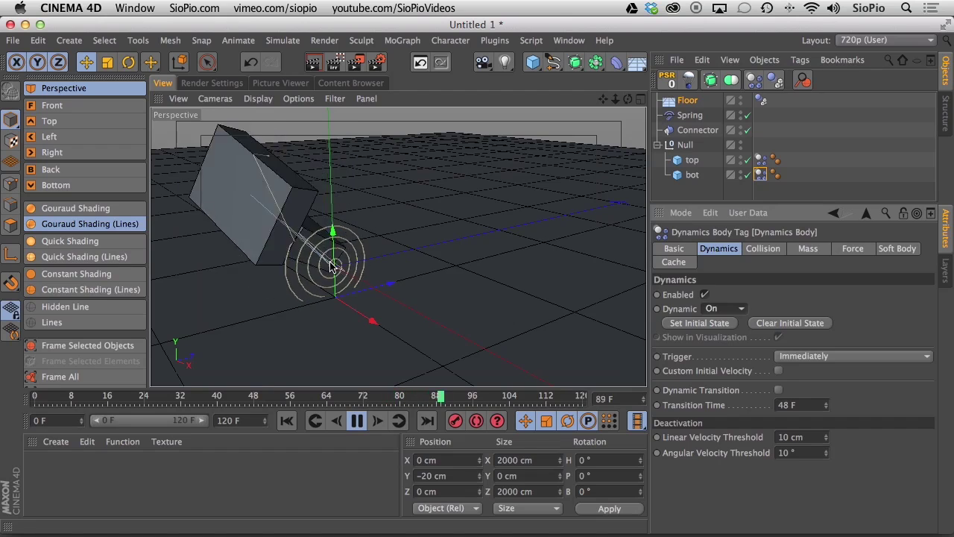
{"action": "left_click", "coordinate": [356, 420]}
{"action": "left_click", "coordinate": [289, 422]}
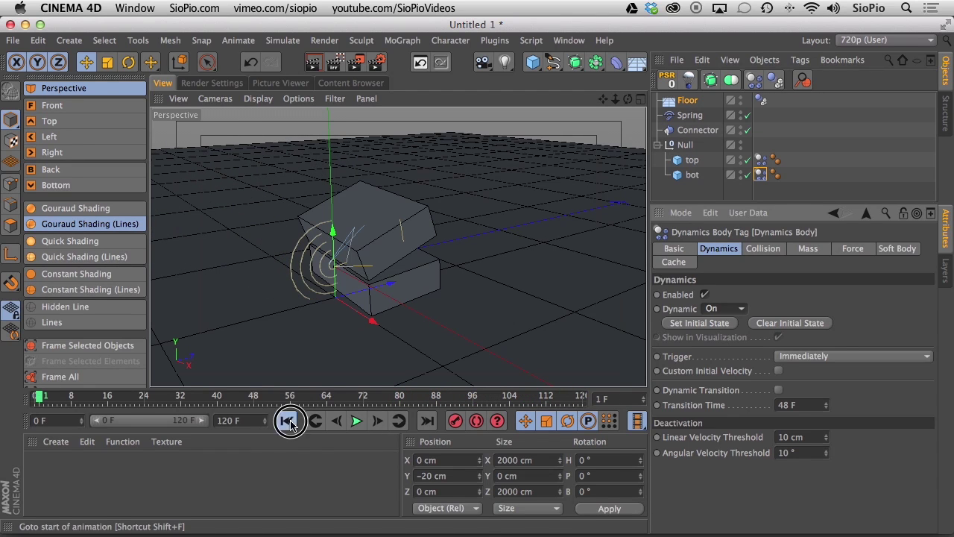
Nest the Spring and Connector under the bot block, play the simulation with bot selected and rewind to frame 0.
{"action": "left_click", "coordinate": [686, 116]}
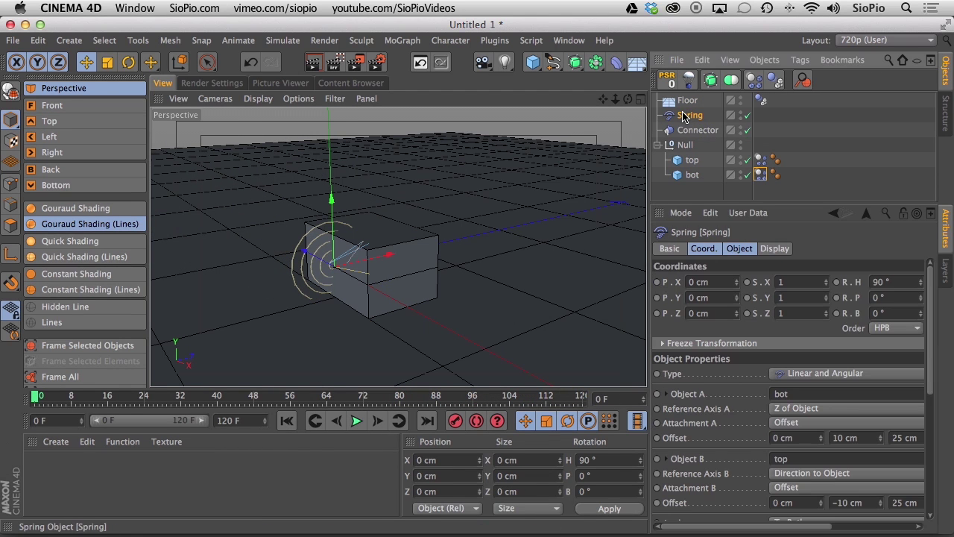
{"action": "left_click", "coordinate": [691, 134], "text": "shift"}
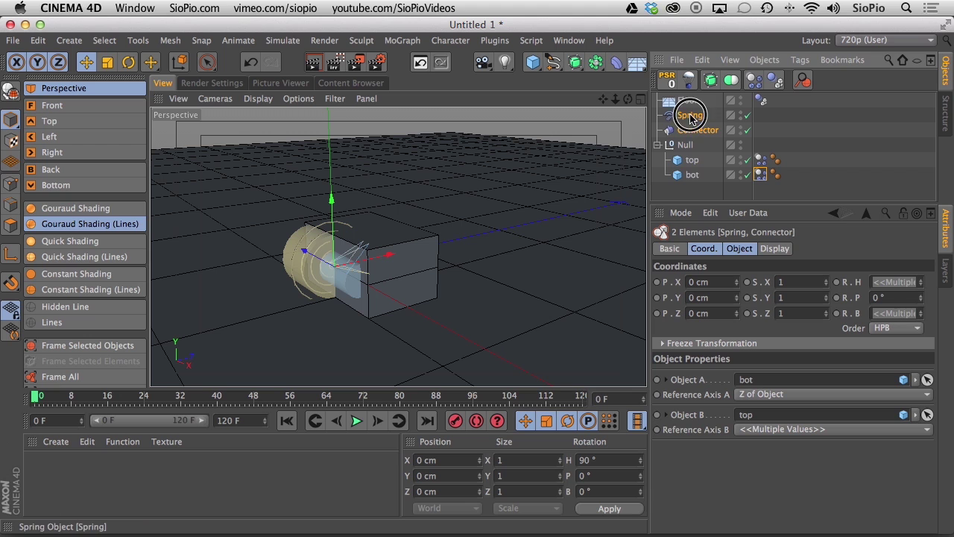
{"action": "left_click_drag", "start_coordinate": [688, 116], "coordinate": [692, 177]}
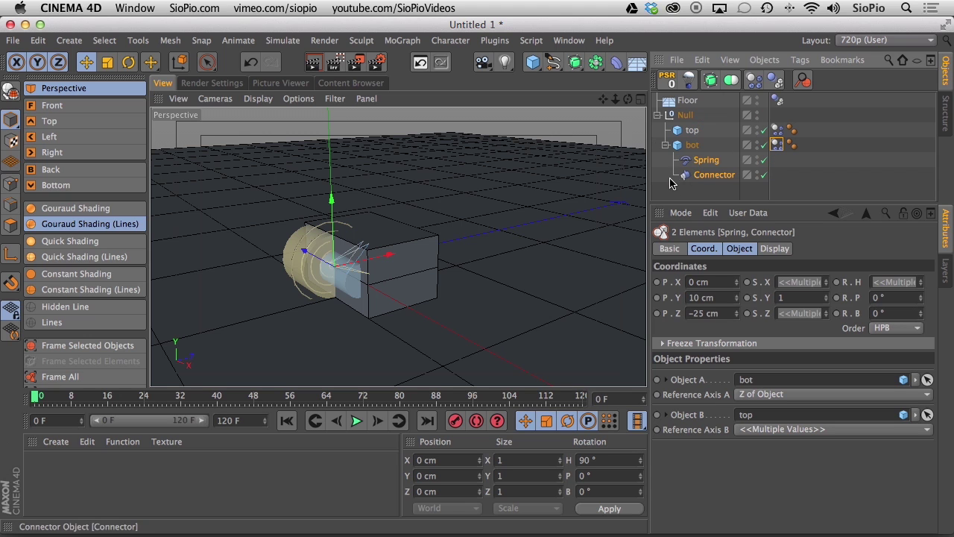
{"action": "left_click", "coordinate": [692, 145]}
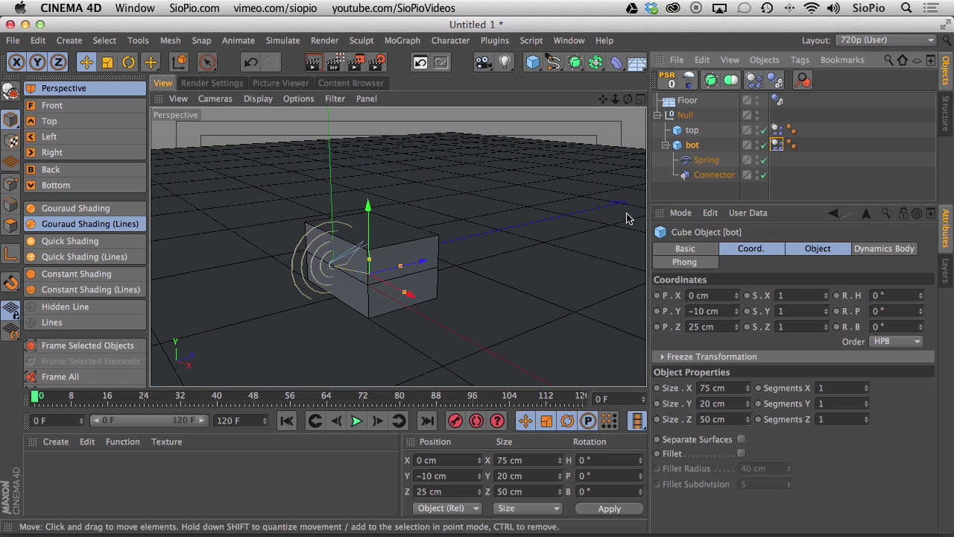
{"action": "left_click", "coordinate": [356, 420]}
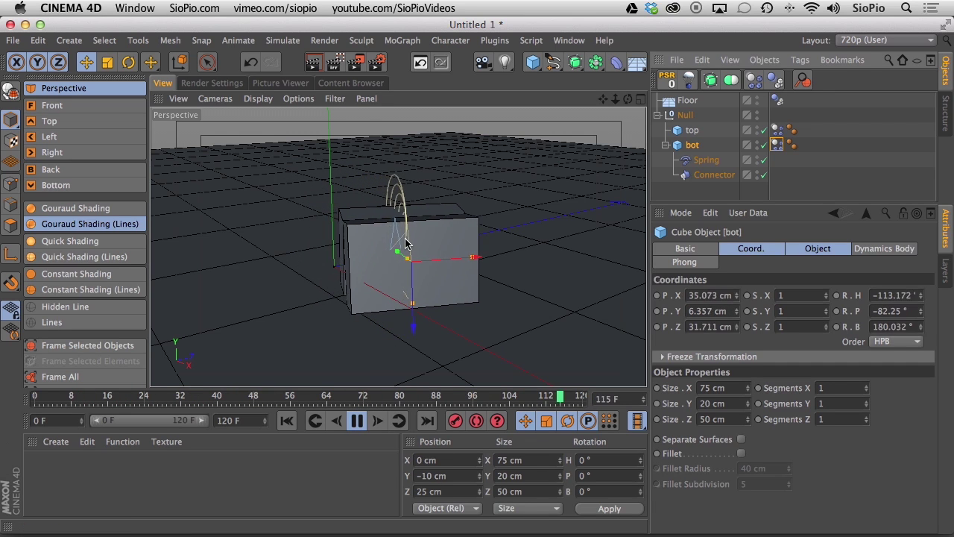
{"action": "left_click", "coordinate": [358, 421]}
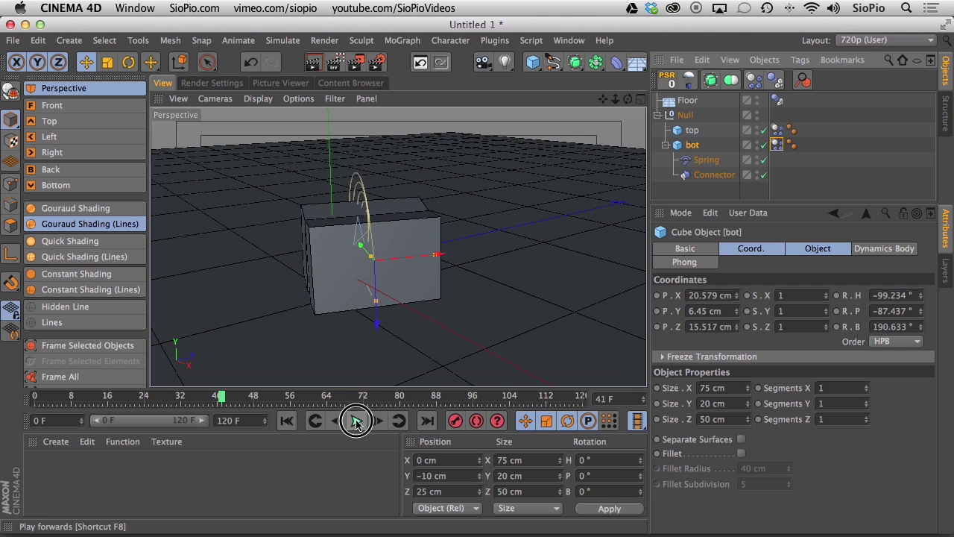
{"action": "left_click", "coordinate": [286, 420]}
Check the display settings of the Spring and the Connector, and collapse the bot block's hierarchy.
{"action": "left_click_drag", "start_coordinate": [393, 284], "coordinate": [216, 286], "text": "alt"}
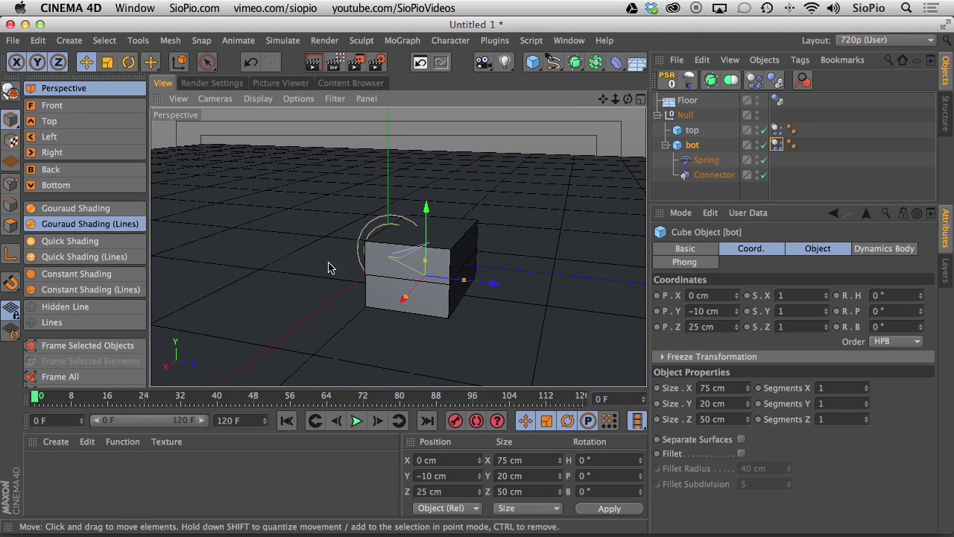
{"action": "left_click", "coordinate": [701, 162]}
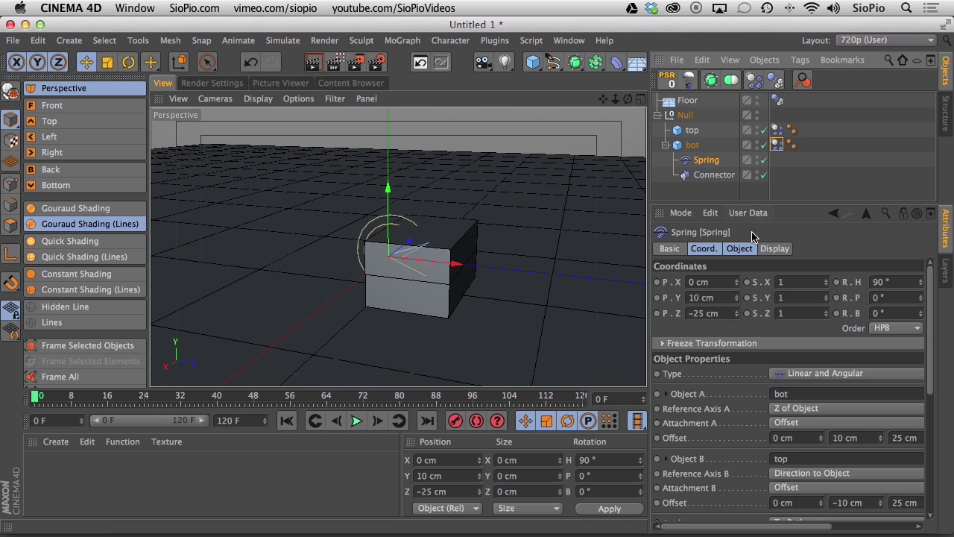
{"action": "left_click", "coordinate": [775, 250]}
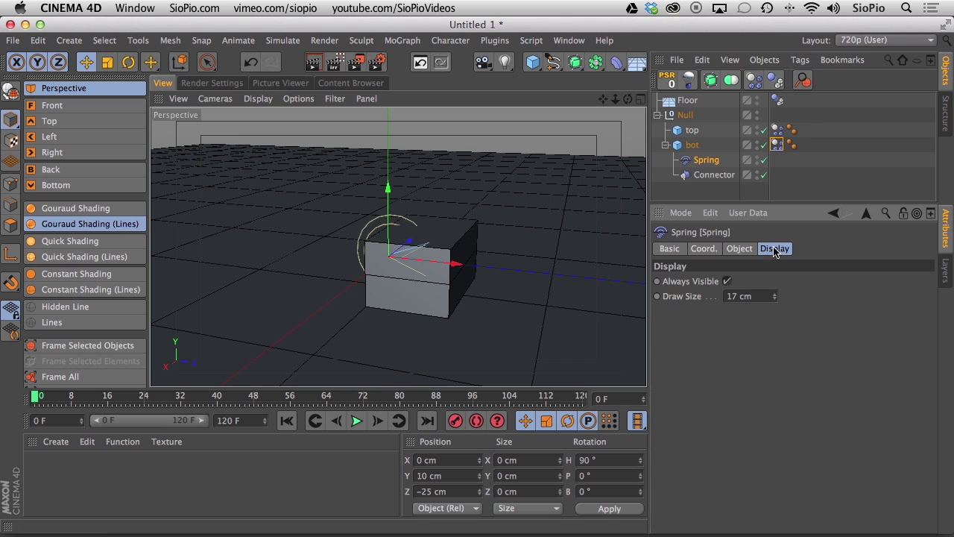
{"action": "left_click", "coordinate": [714, 176]}
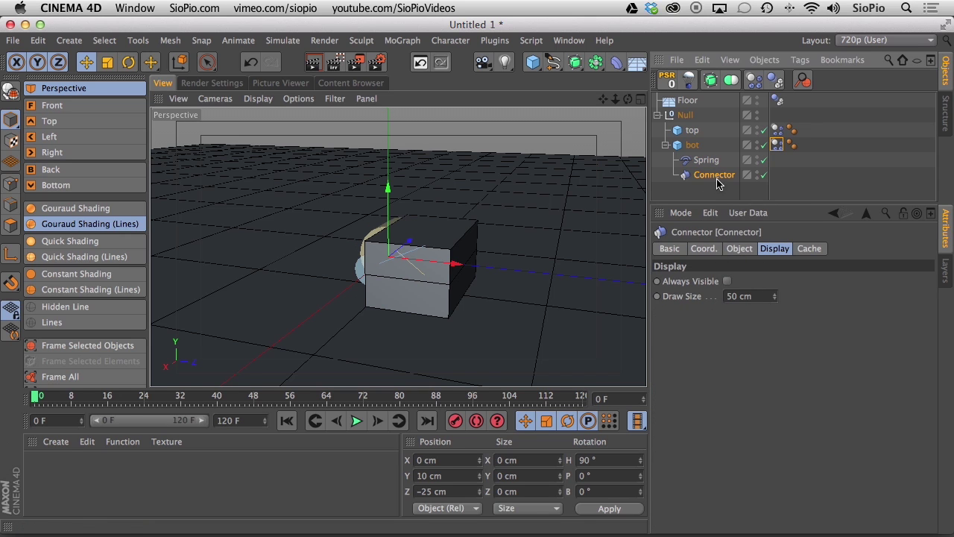
{"action": "left_click", "coordinate": [693, 145]}
{"action": "left_click", "coordinate": [665, 144]}
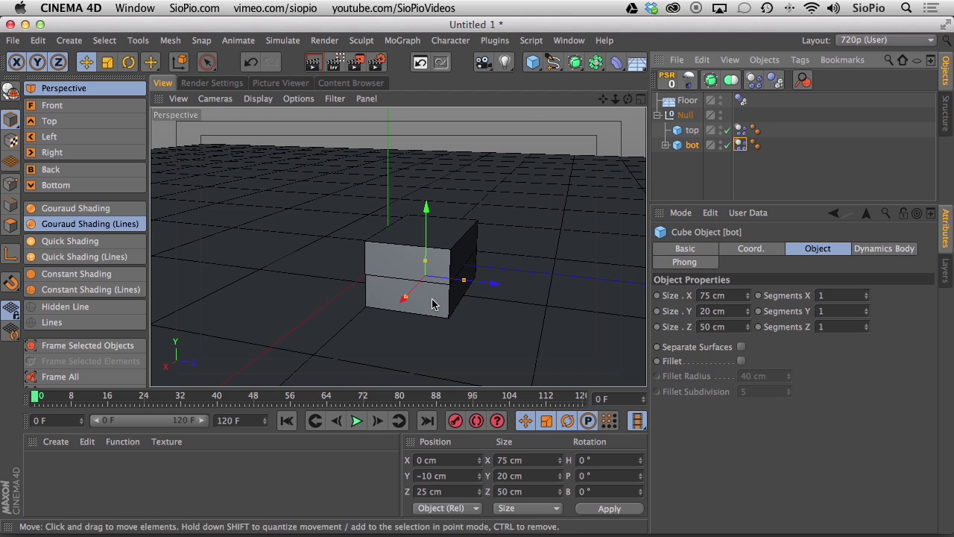
Play the simulation to watch the hinged blocks move on the floor, and rewind to frame 0.
{"action": "left_click", "coordinate": [357, 420]}
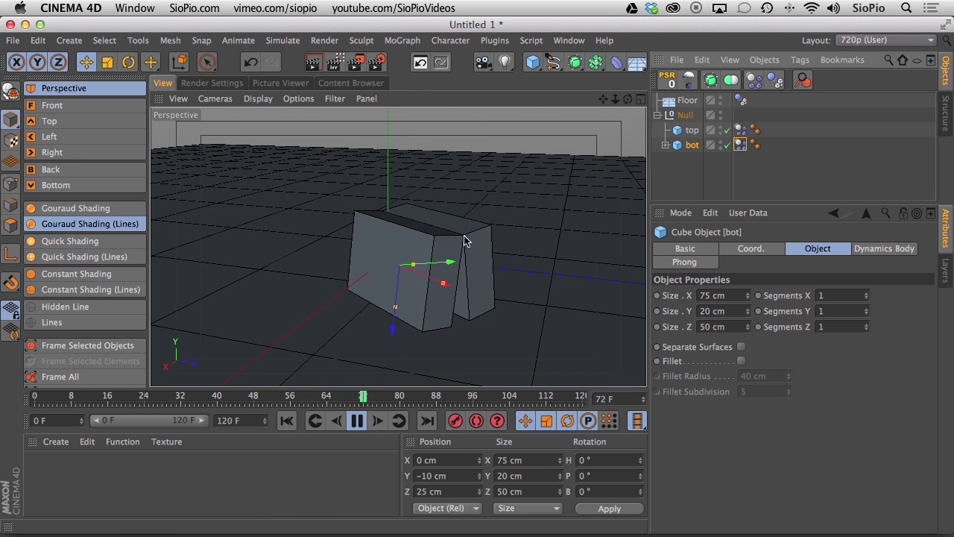
{"action": "left_click", "coordinate": [357, 420]}
{"action": "left_click", "coordinate": [287, 422]}
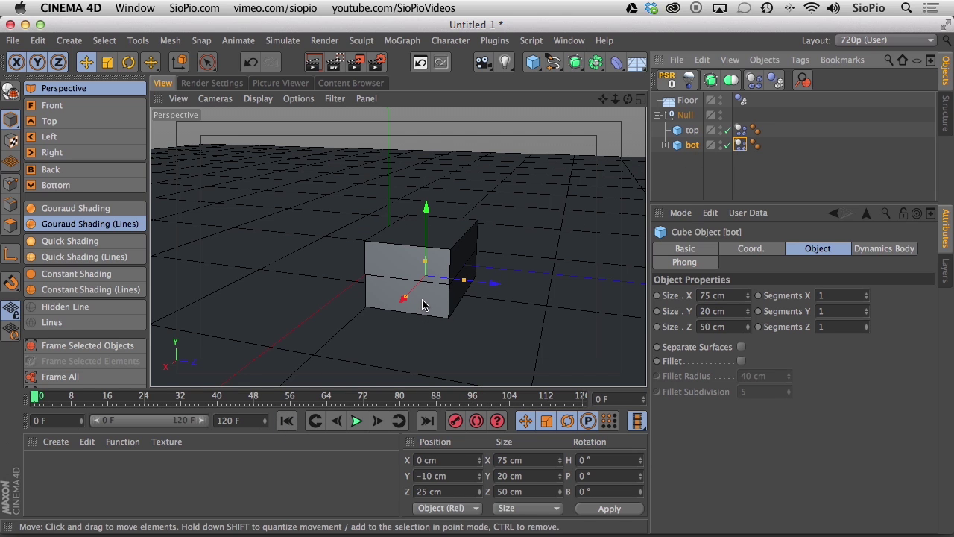
Examine the blocks from a low side view and review the Connector's object properties and its Attachment A choices.
{"action": "left_click_drag", "start_coordinate": [422, 305], "coordinate": [489, 237], "text": "alt"}
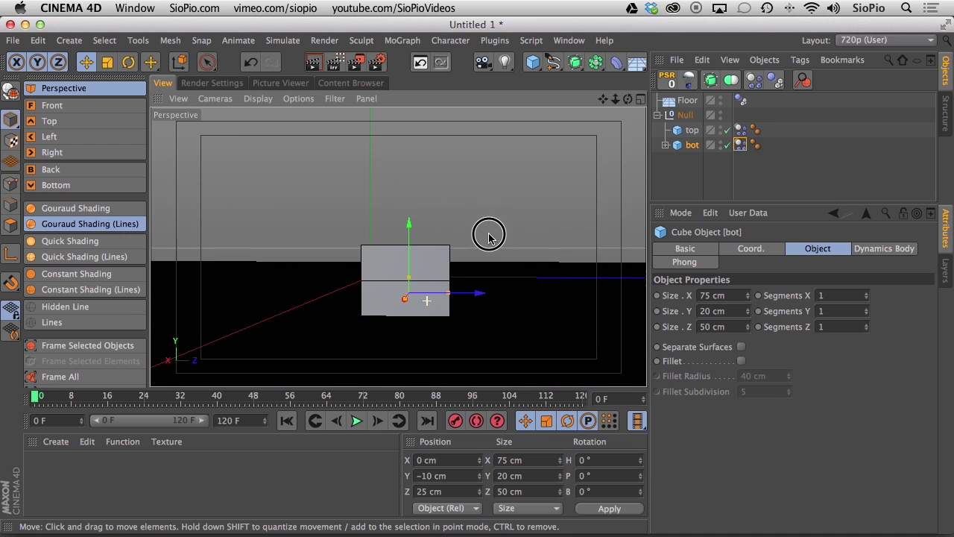
{"action": "left_click", "coordinate": [416, 266]}
{"action": "mouse_move", "coordinate": [416, 272]}
{"action": "left_mouse_down", "text": "alt"}
{"action": "mouse_move", "coordinate": [406, 293]}
{"action": "mouse_move", "coordinate": [407, 285]}
{"action": "left_mouse_up", "text": "alt"}
{"action": "left_click", "coordinate": [670, 144]}
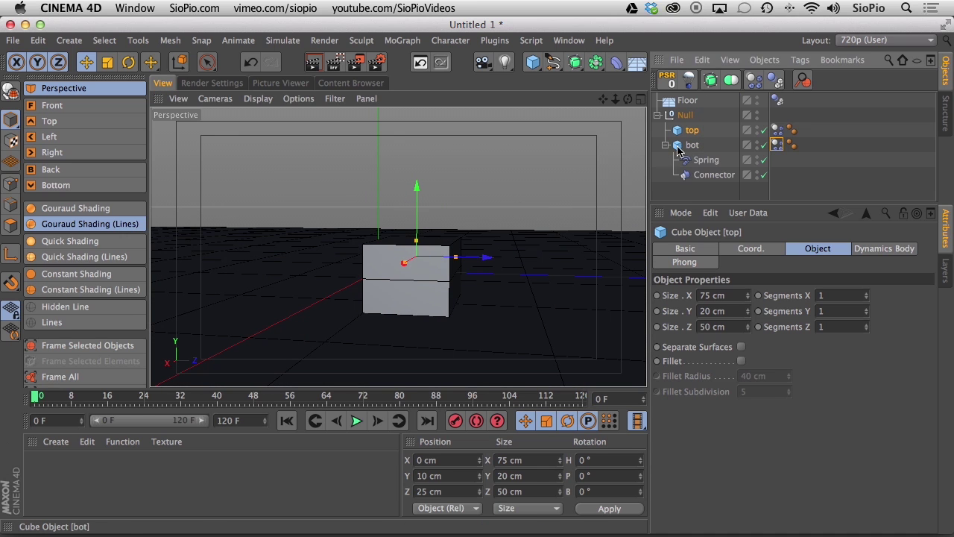
{"action": "left_click", "coordinate": [710, 174]}
{"action": "left_click", "coordinate": [741, 250]}
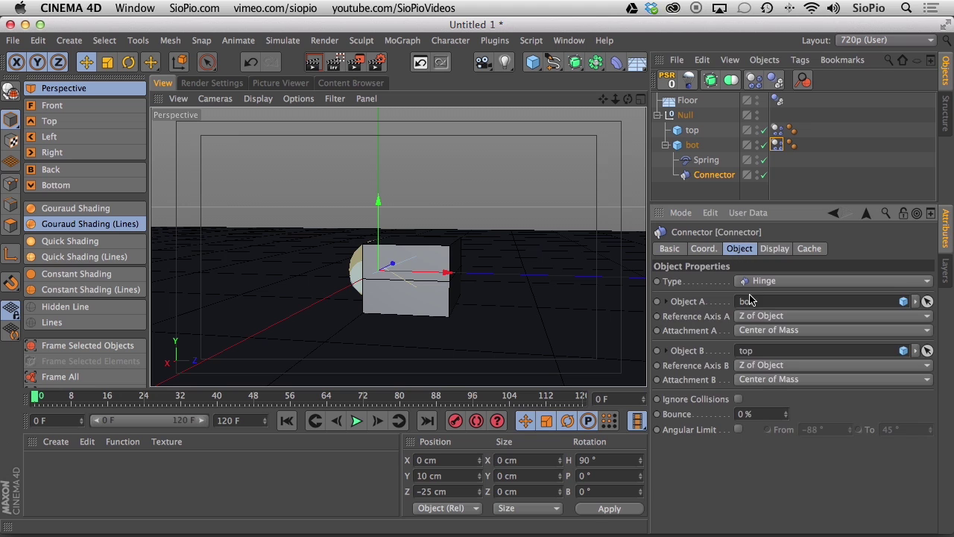
{"action": "left_click", "coordinate": [753, 333]}
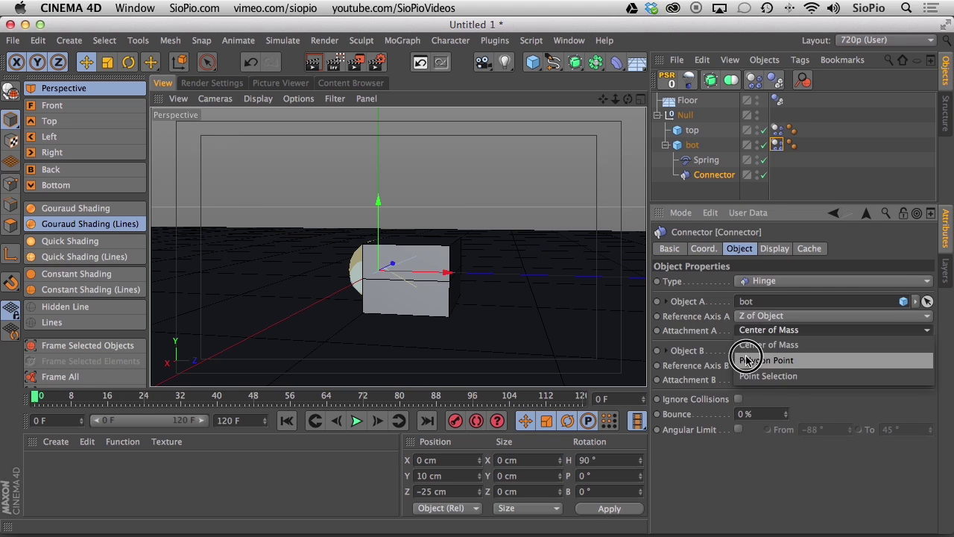
{"action": "left_click", "coordinate": [712, 330]}
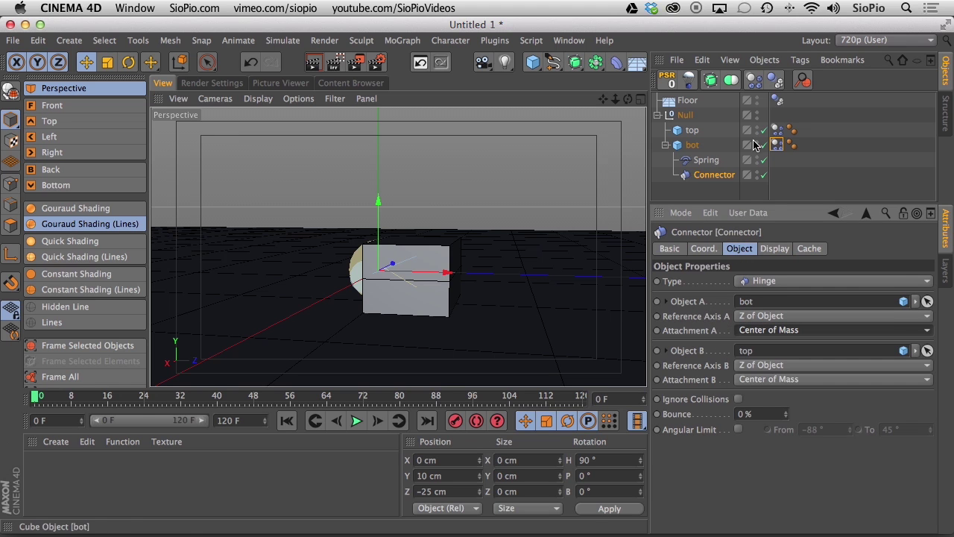
Enable Custom Center in the Mass settings of both the top and bot blocks' dynamics tags.
{"action": "left_click", "coordinate": [777, 132]}
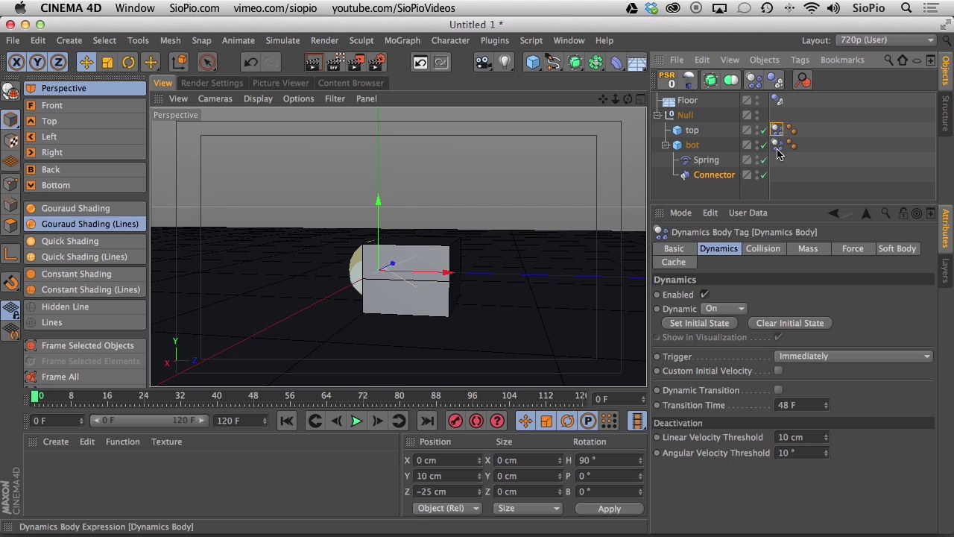
{"action": "left_click", "coordinate": [778, 146], "text": "shift"}
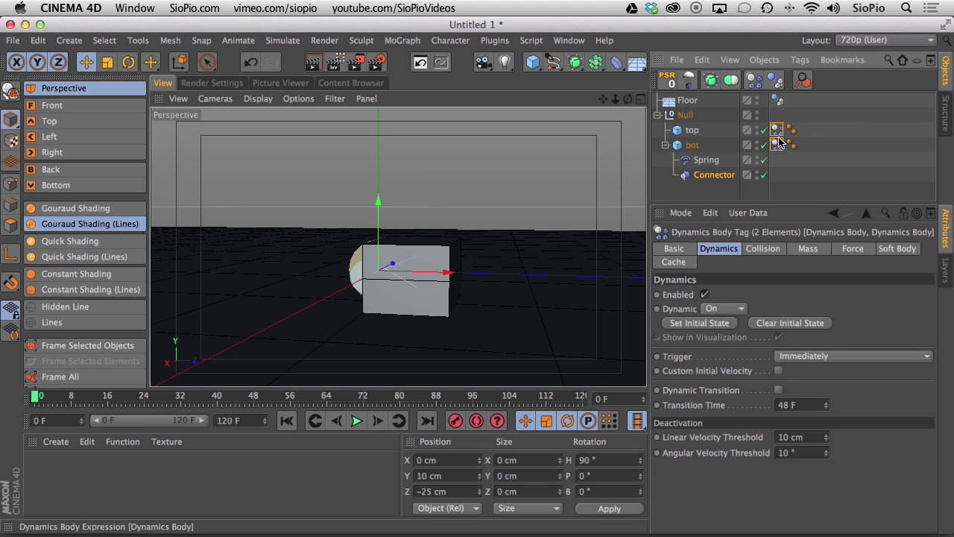
{"action": "left_click", "coordinate": [805, 249]}
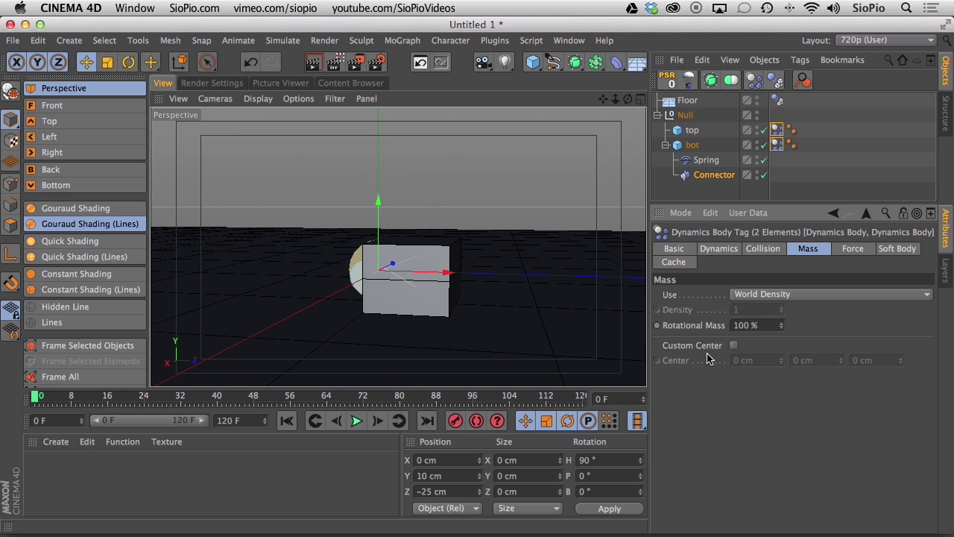
{"action": "left_click", "coordinate": [734, 345]}
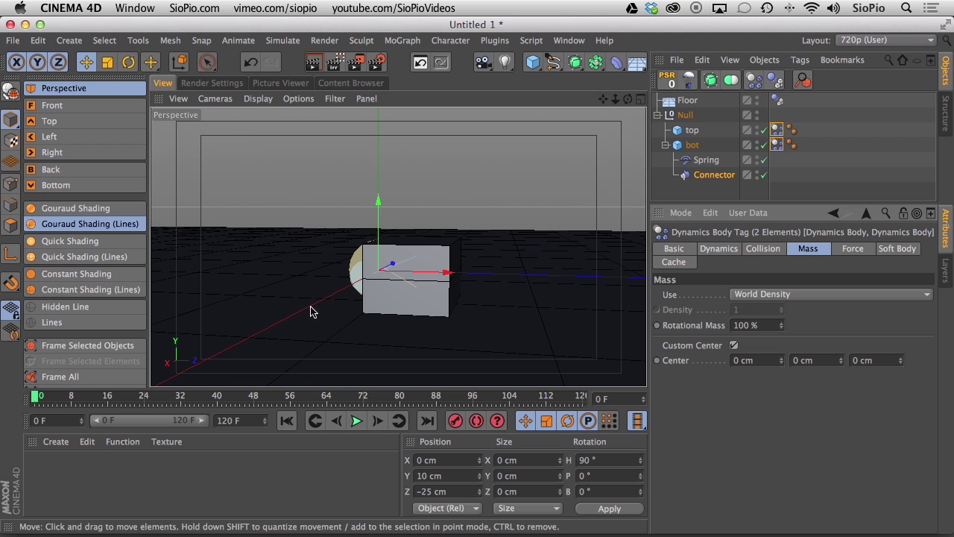
Set the top block's custom center of mass to 12 cm in Y and 32 cm in Z.
{"action": "left_click_drag", "start_coordinate": [418, 303], "coordinate": [375, 282], "text": "alt"}
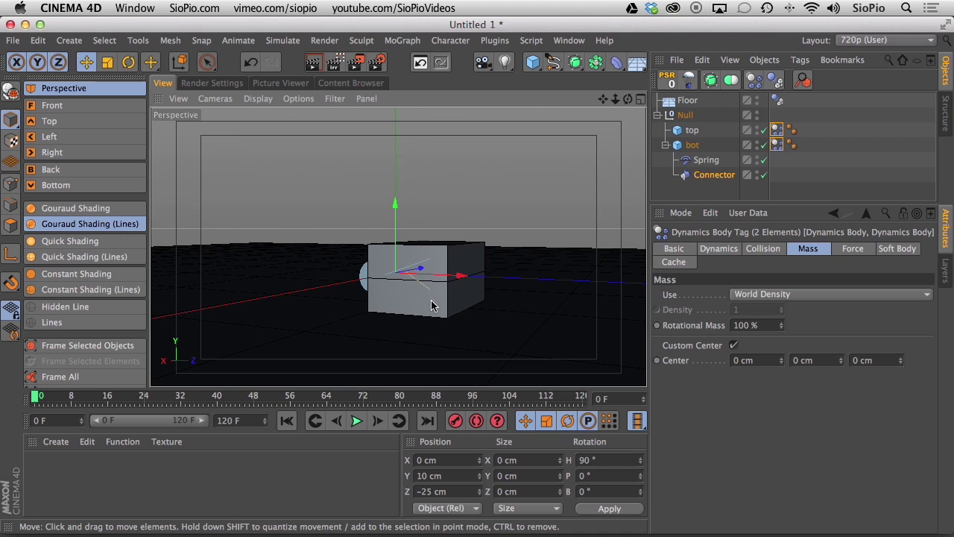
{"action": "left_click", "coordinate": [775, 131]}
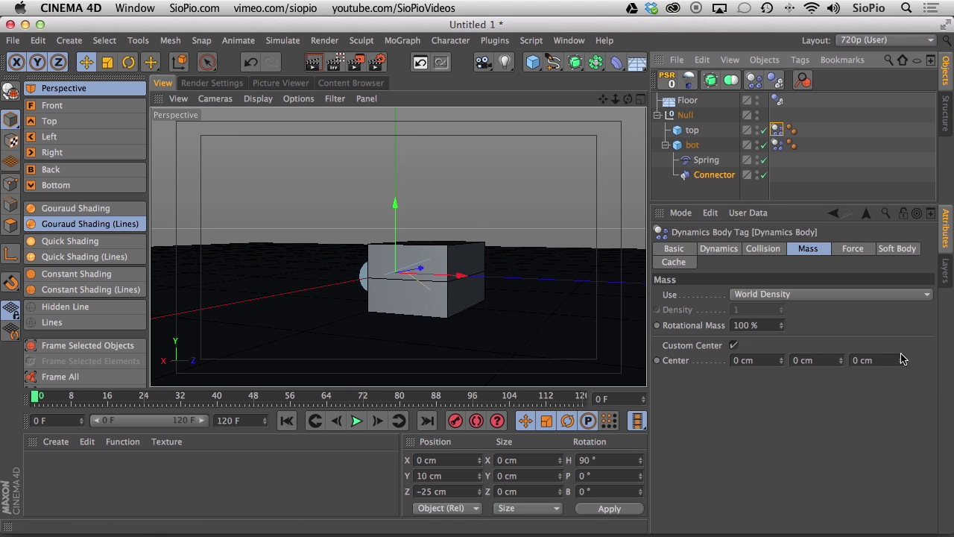
{"action": "left_click_drag", "start_coordinate": [901, 359], "coordinate": [886, 337]}
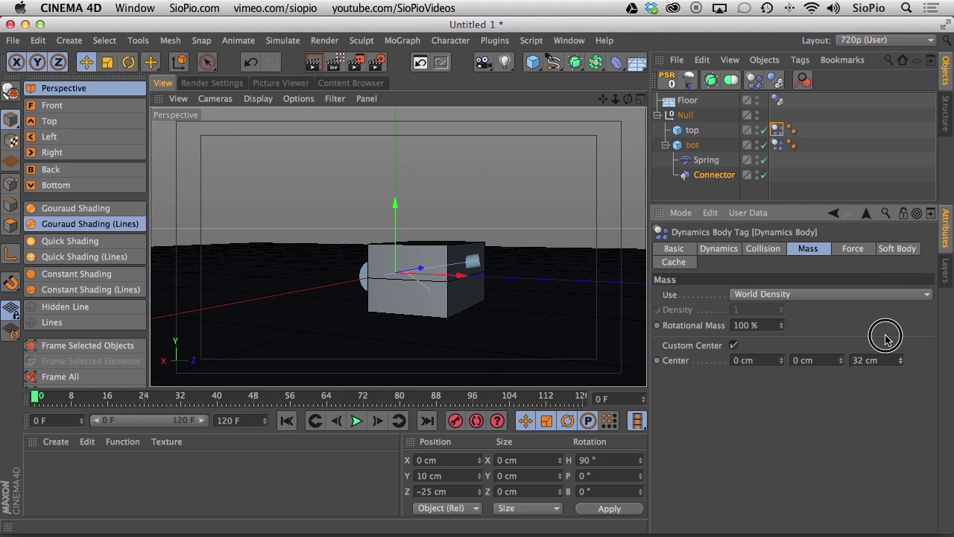
{"action": "left_click_drag", "start_coordinate": [843, 363], "coordinate": [840, 354]}
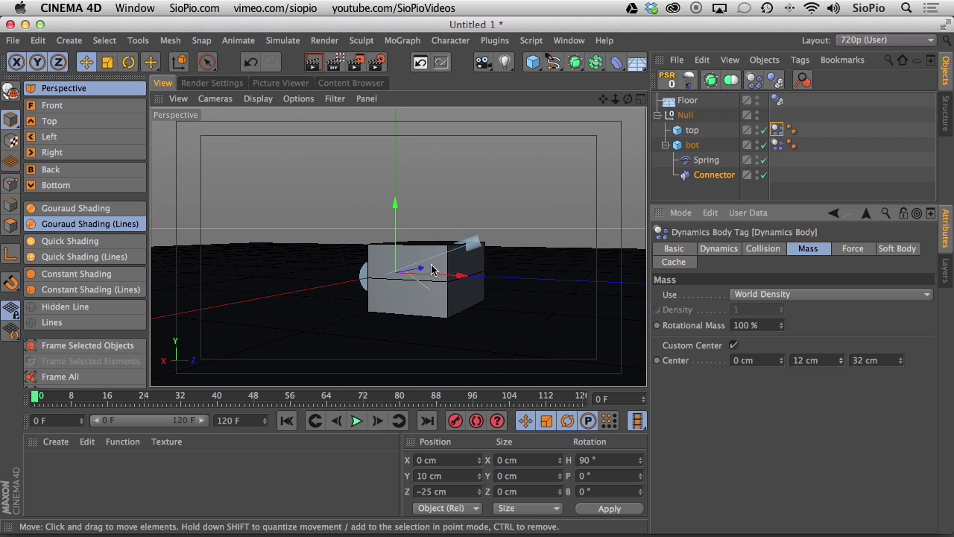
Set the top block's custom center of mass to 10 cm in Y and 25 cm in Z.
{"action": "left_click_drag", "start_coordinate": [430, 269], "coordinate": [468, 274], "text": "alt"}
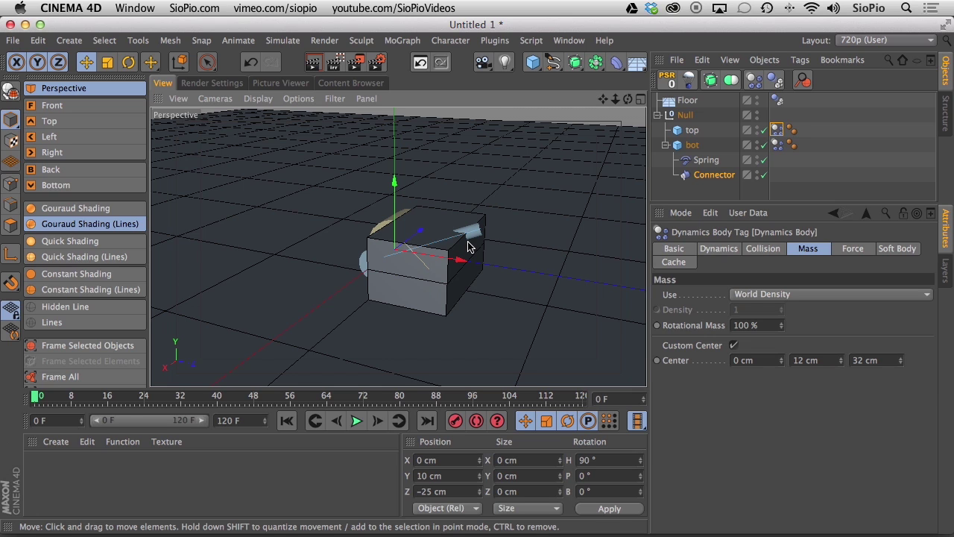
{"action": "left_click", "coordinate": [802, 360]}
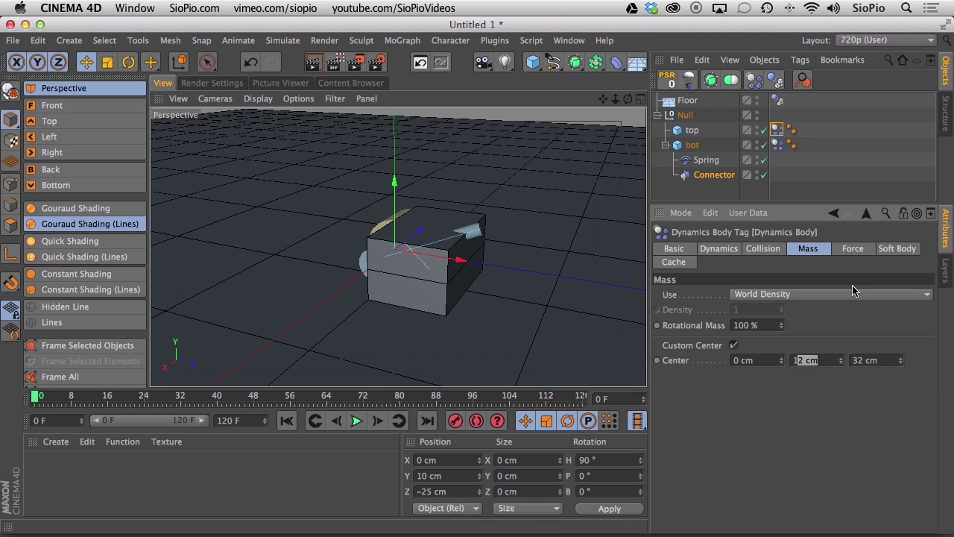
{"action": "key", "text": "Tab"}
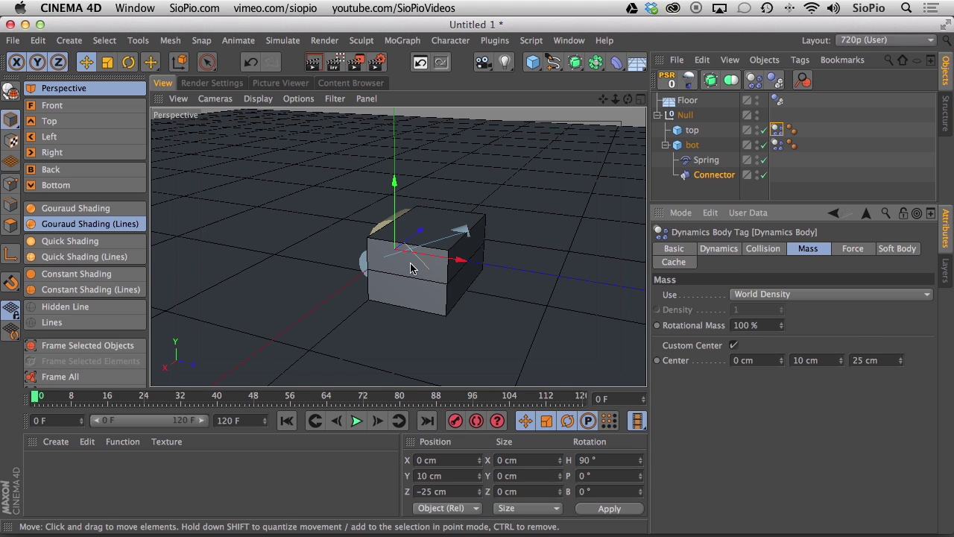
Set the bot block's custom center of mass to 20 cm in Y and 10 cm in Z in its dynamics tag.
{"action": "mouse_move", "coordinate": [419, 272]}
{"action": "left_mouse_down", "text": "alt"}
{"action": "mouse_move", "coordinate": [441, 323]}
{"action": "mouse_move", "coordinate": [424, 240]}
{"action": "mouse_move", "coordinate": [366, 246]}
{"action": "mouse_move", "coordinate": [488, 224]}
{"action": "mouse_move", "coordinate": [411, 202]}
{"action": "mouse_move", "coordinate": [468, 223]}
{"action": "mouse_move", "coordinate": [532, 161]}
{"action": "mouse_move", "coordinate": [590, 154]}
{"action": "left_mouse_up", "text": "alt"}
{"action": "left_click", "coordinate": [777, 145]}
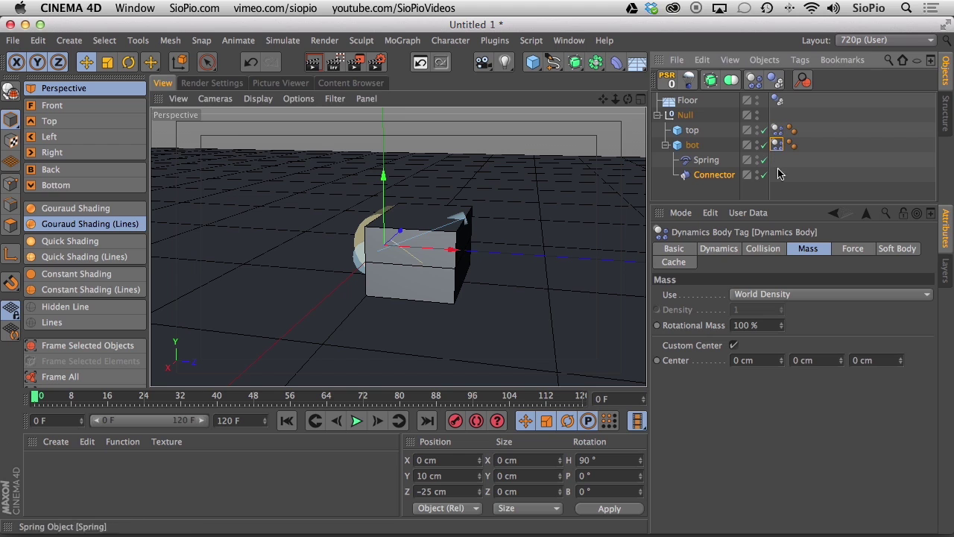
{"action": "left_click_drag", "start_coordinate": [893, 362], "coordinate": [903, 328]}
{"action": "left_click_drag", "start_coordinate": [841, 361], "coordinate": [844, 368]}
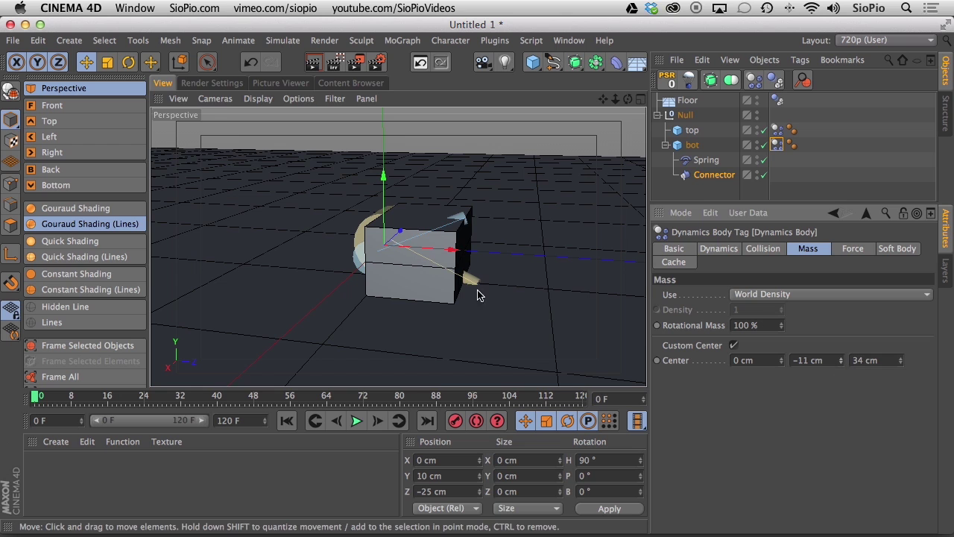
{"action": "left_click_drag", "start_coordinate": [482, 294], "coordinate": [498, 256], "text": "alt"}
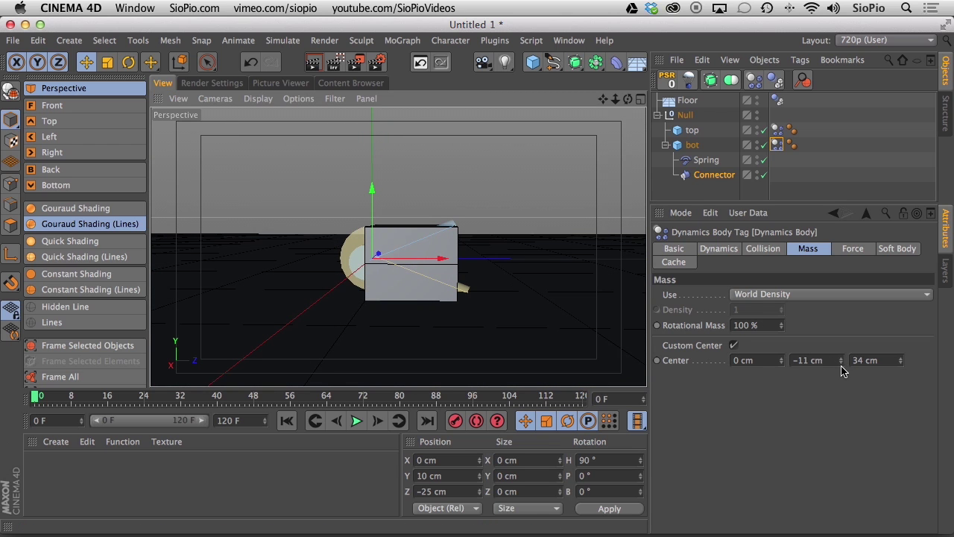
{"action": "left_click_drag", "start_coordinate": [899, 360], "coordinate": [905, 389]}
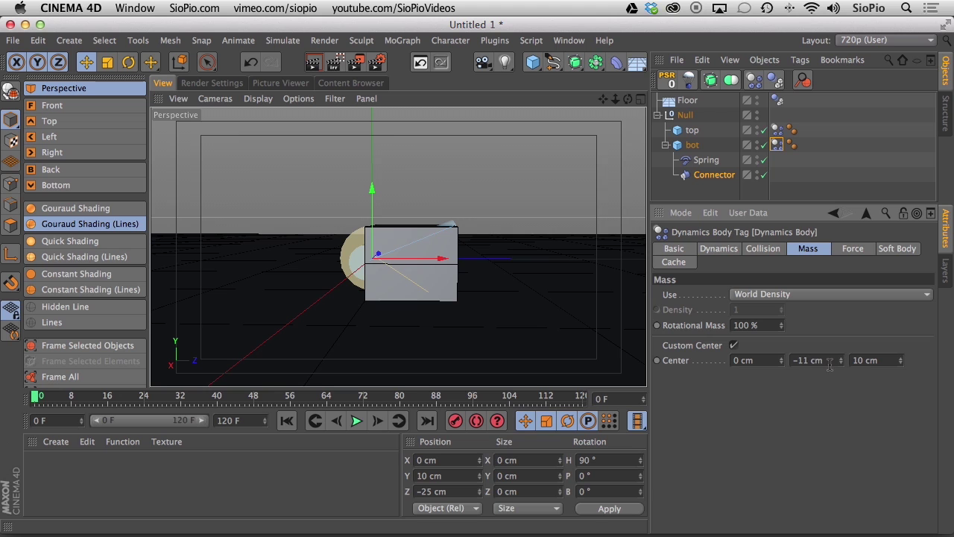
{"action": "left_click_drag", "start_coordinate": [843, 363], "coordinate": [847, 343]}
{"action": "left_click_drag", "start_coordinate": [411, 311], "coordinate": [437, 285], "text": "alt"}
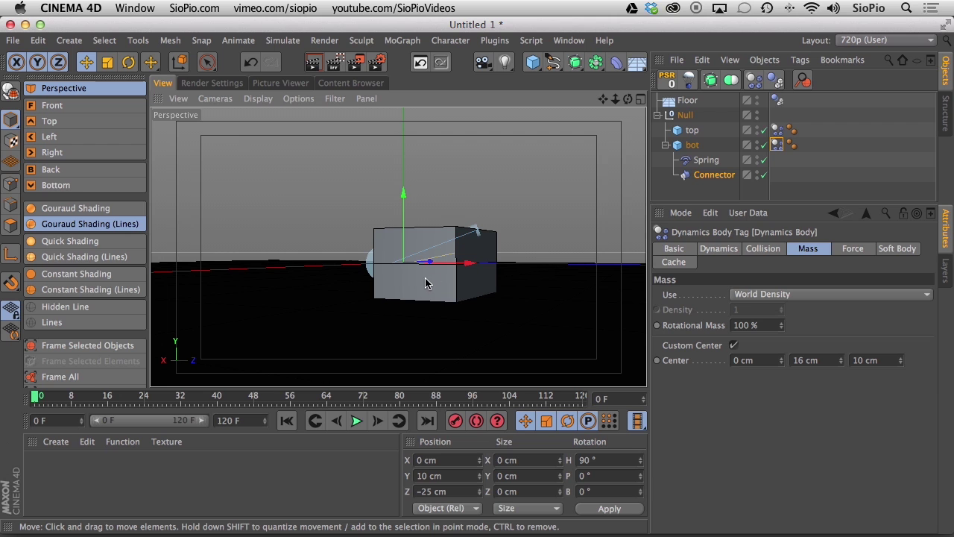
{"action": "left_click", "coordinate": [827, 361]}
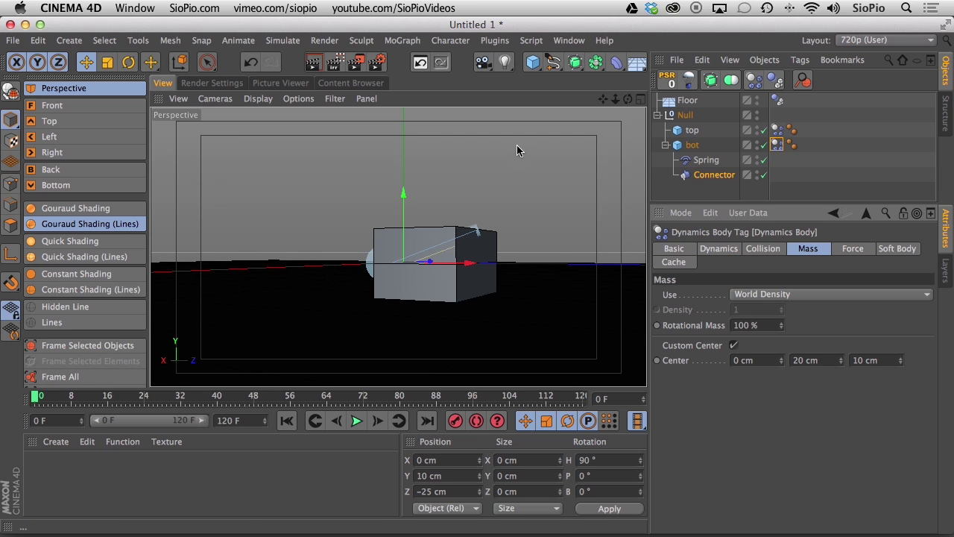
Play the simulation to check the hinge with the new centers of mass, and rewind to frame 0.
{"action": "left_click_drag", "start_coordinate": [456, 240], "coordinate": [522, 240], "text": "alt"}
{"action": "left_click", "coordinate": [356, 420]}
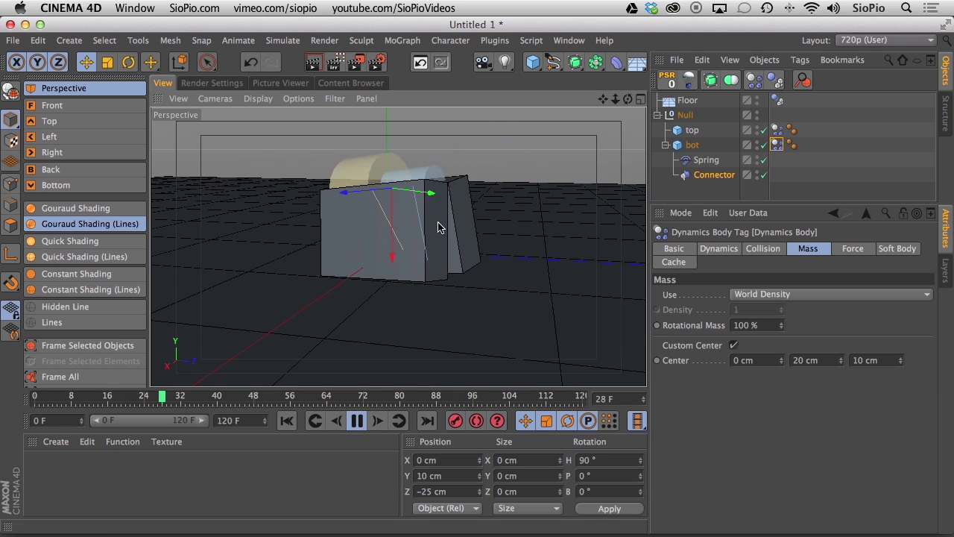
{"action": "left_click", "coordinate": [356, 422]}
{"action": "left_click", "coordinate": [287, 421]}
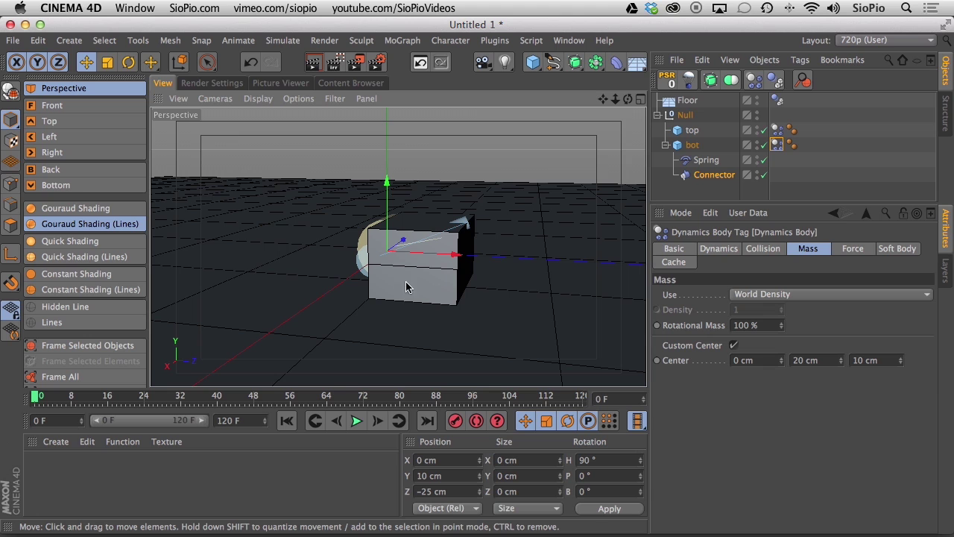
Collapse the bot block's children and switch its dynamics tag to Custom Mass with a mass of 10.
{"action": "left_click", "coordinate": [691, 145]}
{"action": "left_click", "coordinate": [666, 145]}
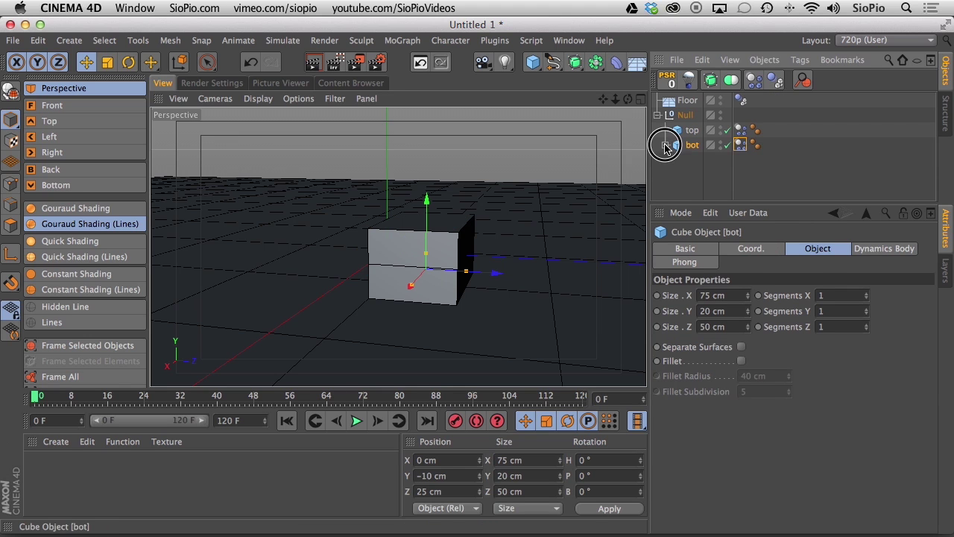
{"action": "left_click", "coordinate": [740, 145]}
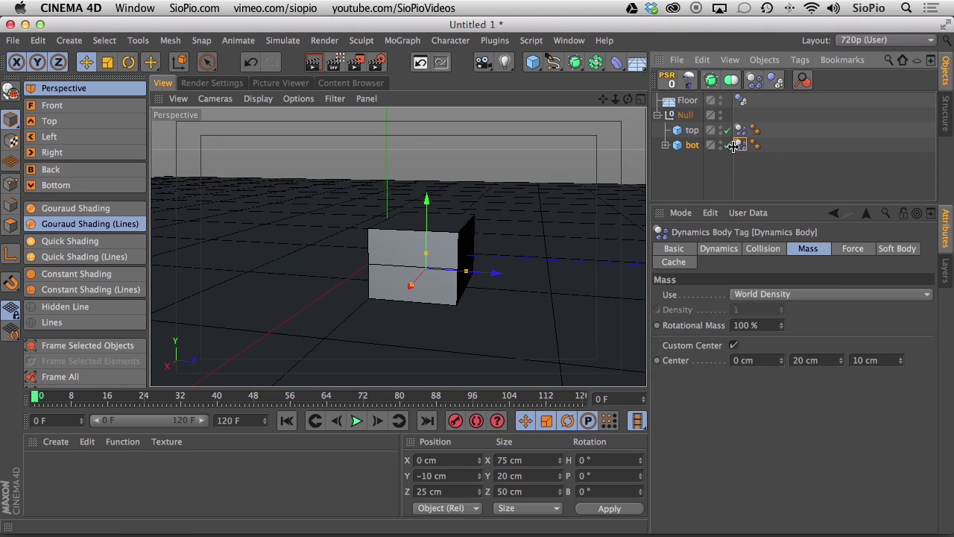
{"action": "left_click", "coordinate": [807, 251]}
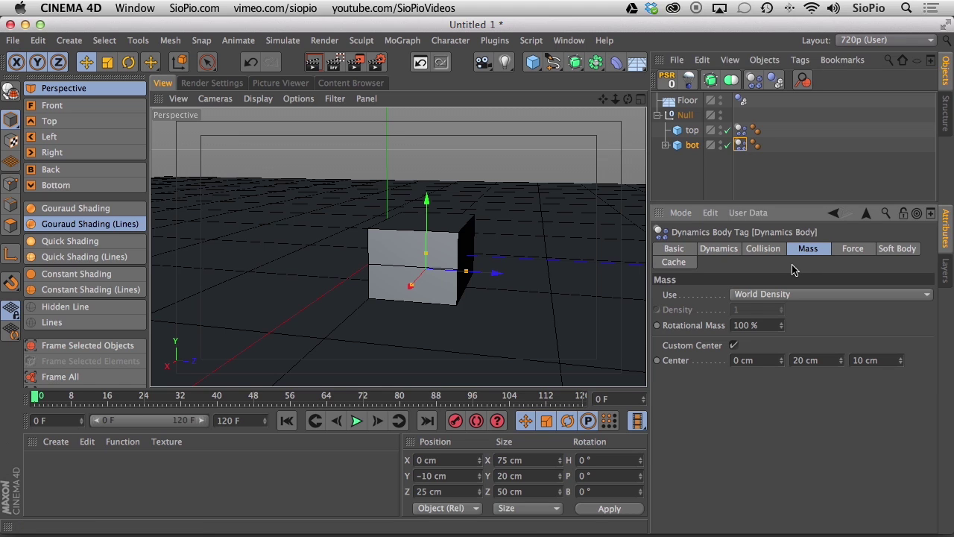
{"action": "left_click", "coordinate": [750, 297]}
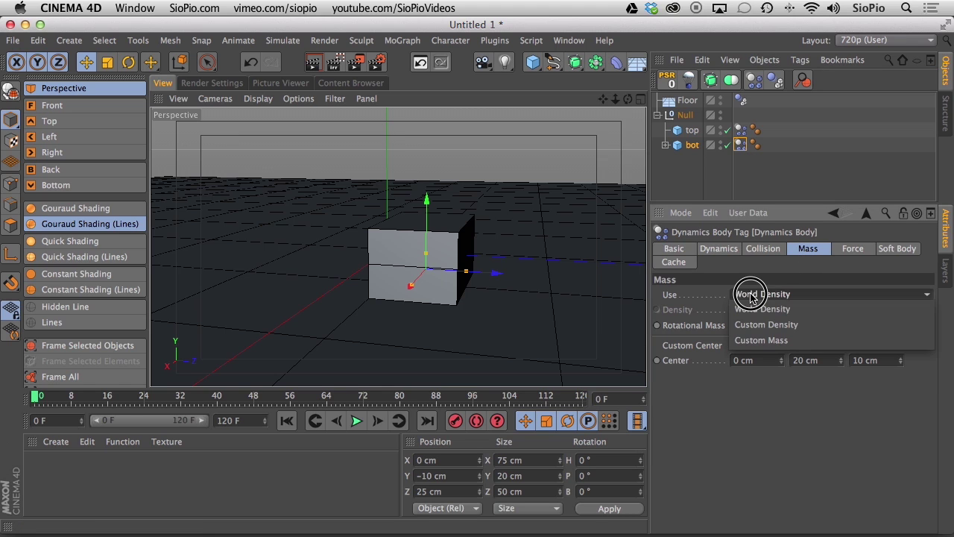
{"action": "left_click", "coordinate": [751, 341]}
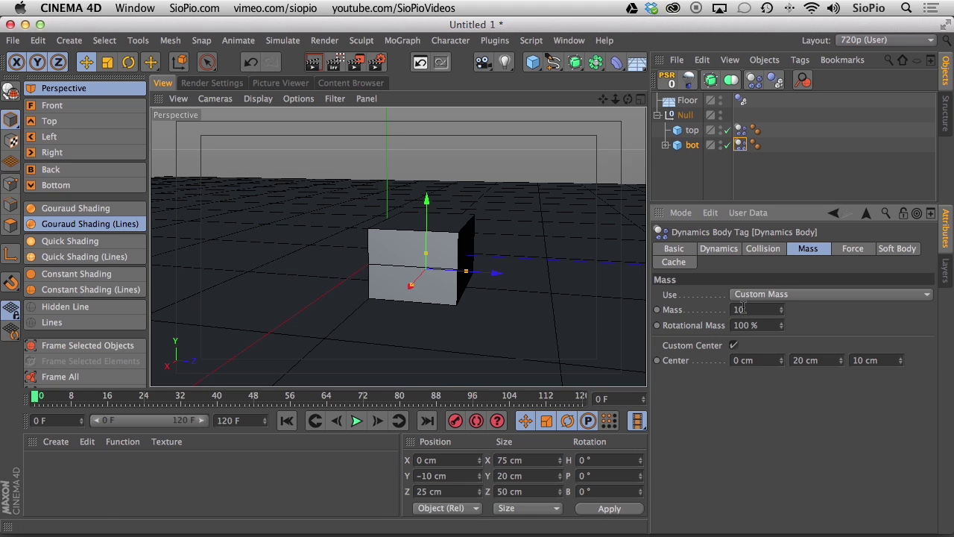
Play the simulation with the bot block's custom mass while viewing the hinge from the side, and rewind to frame 0.
{"action": "left_click", "coordinate": [356, 420]}
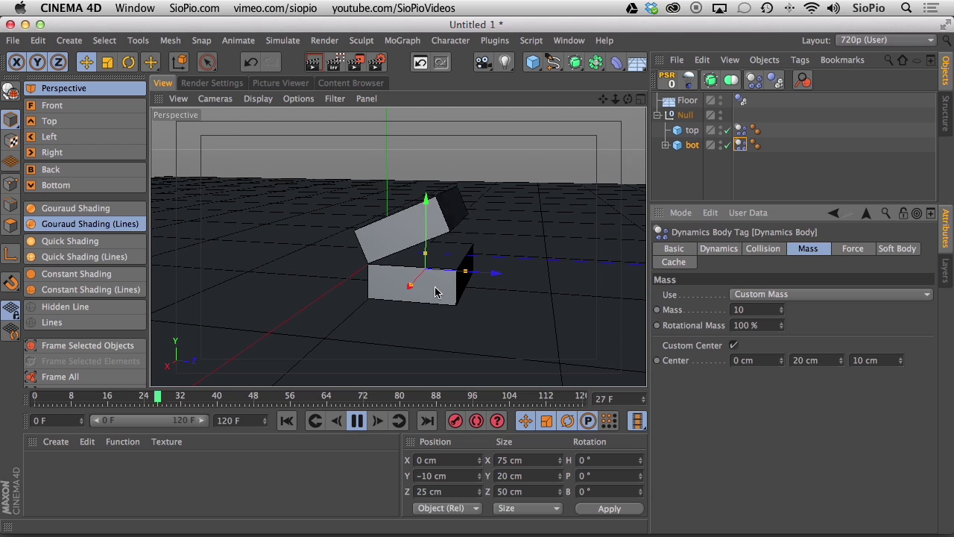
{"action": "left_click_drag", "start_coordinate": [432, 293], "coordinate": [504, 279], "text": "alt"}
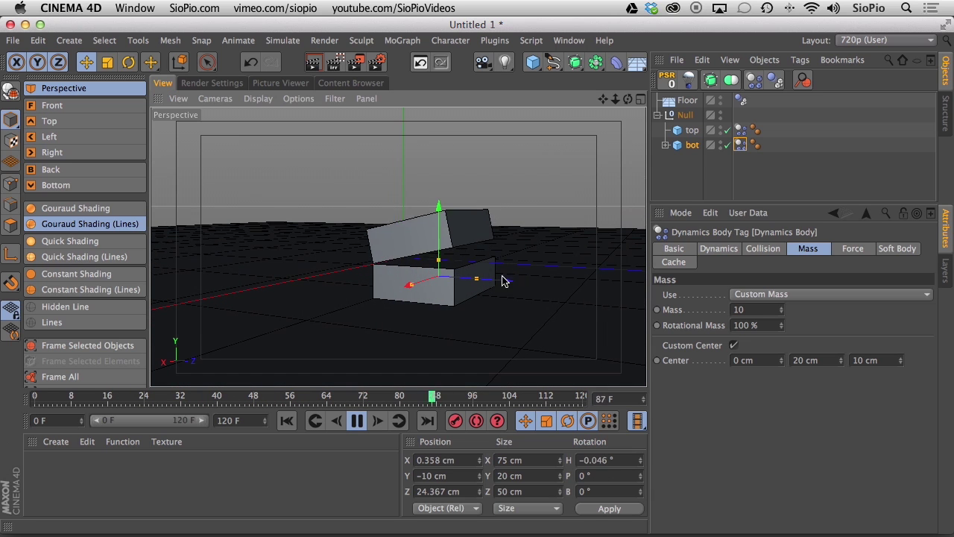
{"action": "left_click", "coordinate": [356, 420]}
{"action": "left_click", "coordinate": [286, 420]}
Set the bot block's mass to 1 and its rotational mass to 1000 %, testing the simulation and rewinding to frame 0.
{"action": "double_click", "coordinate": [757, 309]}
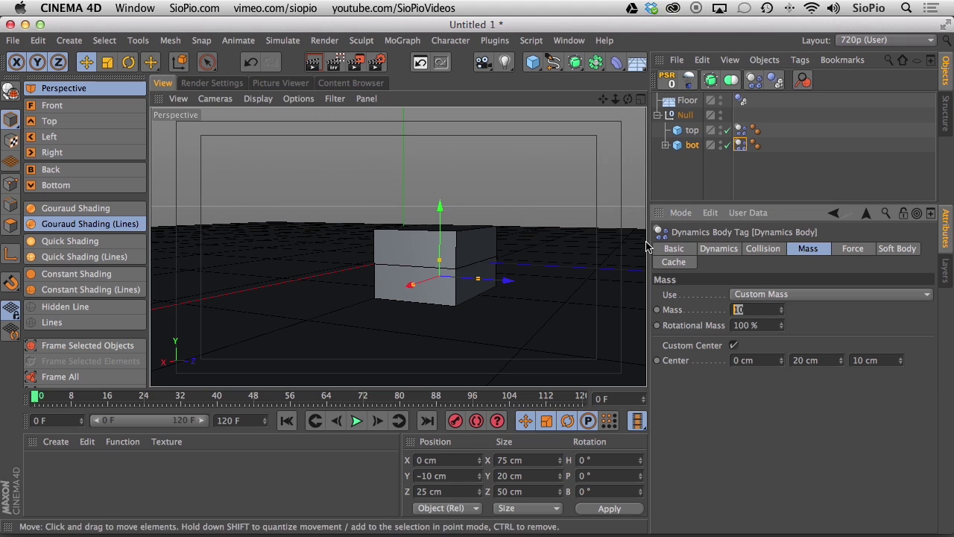
{"action": "left_click", "coordinate": [358, 421]}
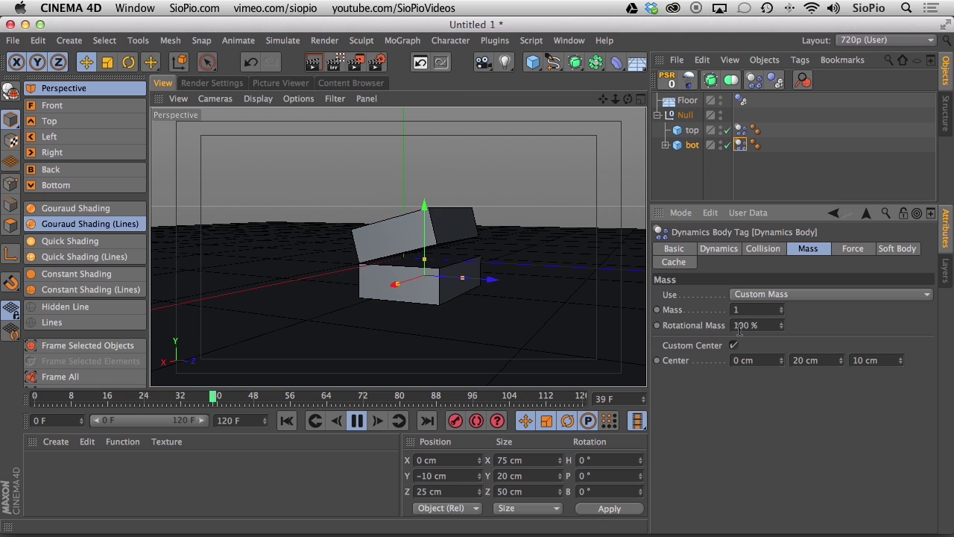
{"action": "type", "text": "0"}
{"action": "key", "text": "Return"}
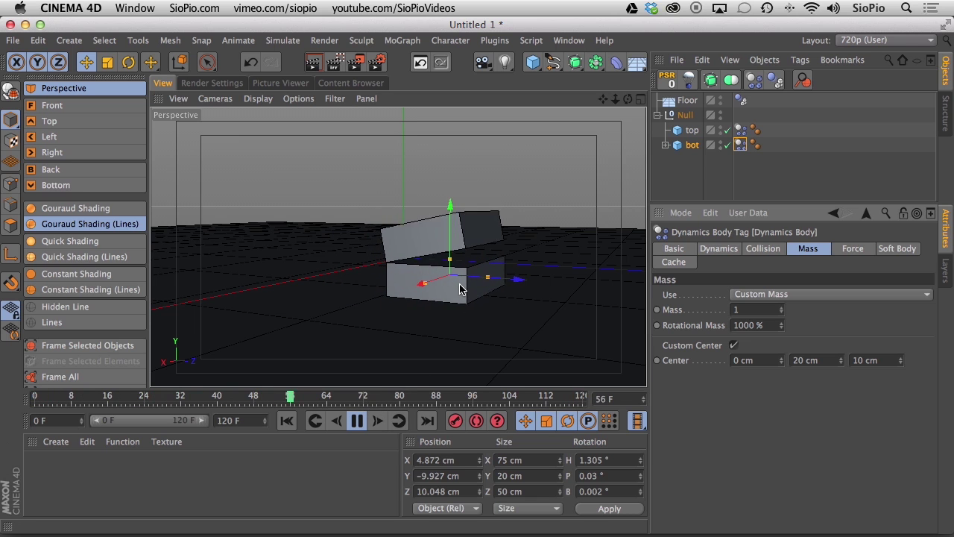
{"action": "left_click", "coordinate": [358, 421]}
{"action": "left_click", "coordinate": [286, 420]}
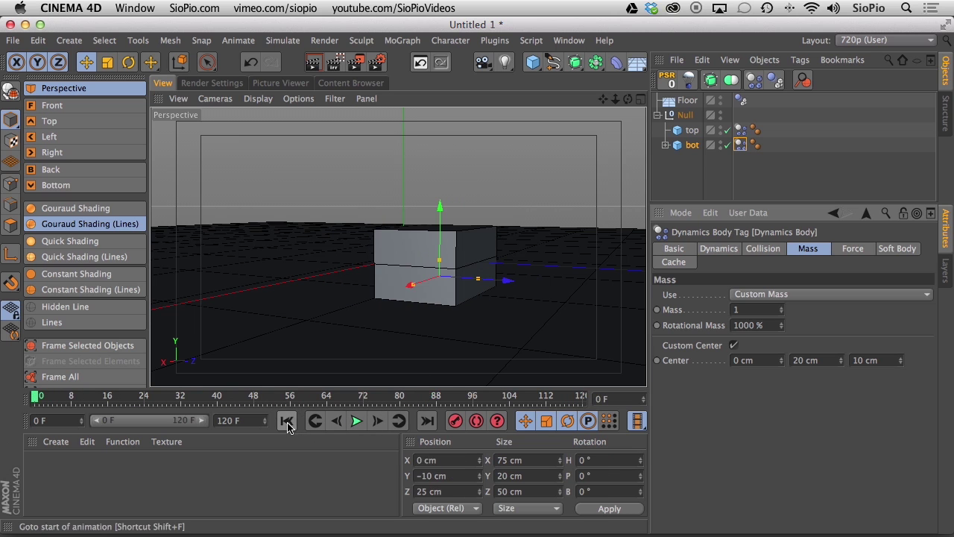
Set the top block's rotational mass to 200 %, test the simulation, and rewind to frame 0.
{"action": "left_click", "coordinate": [740, 130]}
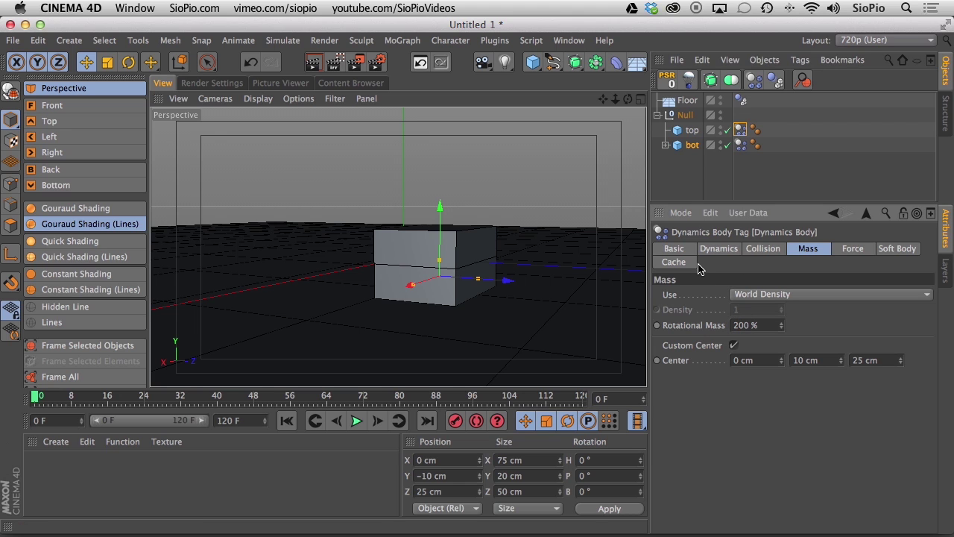
{"action": "left_click", "coordinate": [356, 421]}
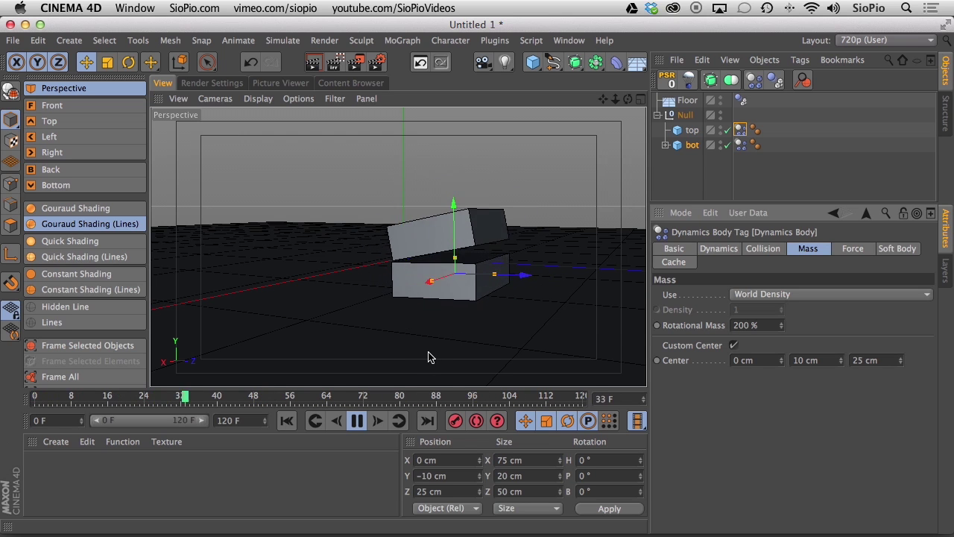
{"action": "left_click", "coordinate": [356, 422]}
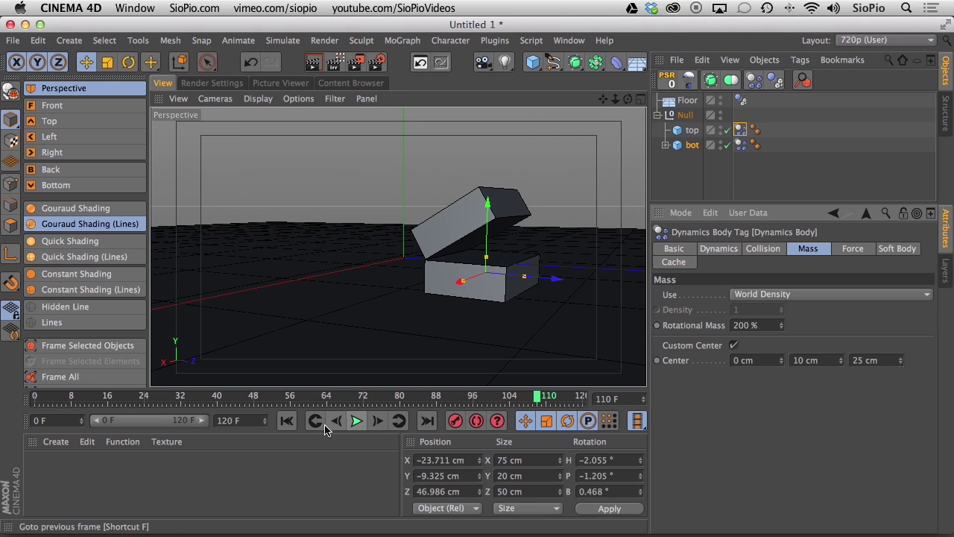
{"action": "left_click", "coordinate": [287, 421]}
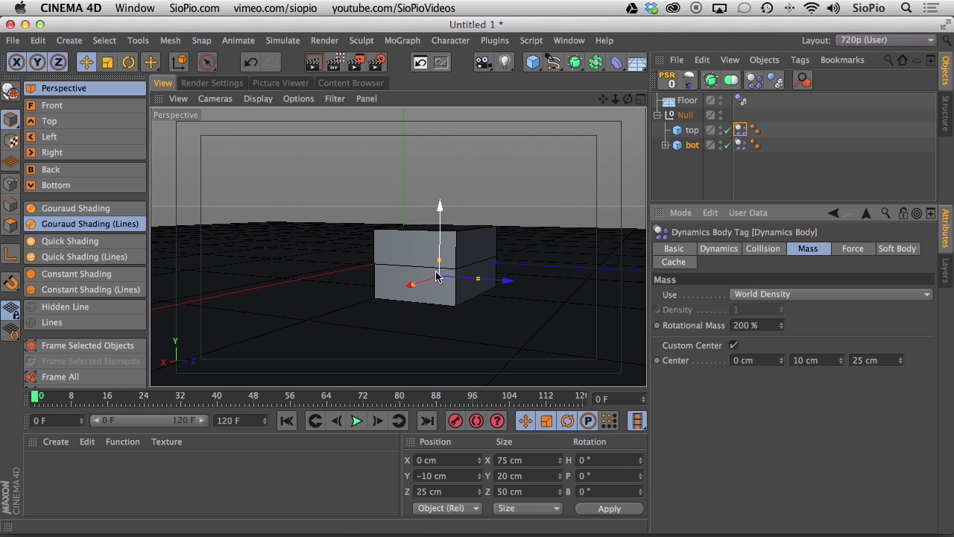
Set the collision shape to Moving Mesh for both the top and bot blocks' dynamics tags.
{"action": "left_click_drag", "start_coordinate": [438, 275], "coordinate": [399, 270], "text": "alt"}
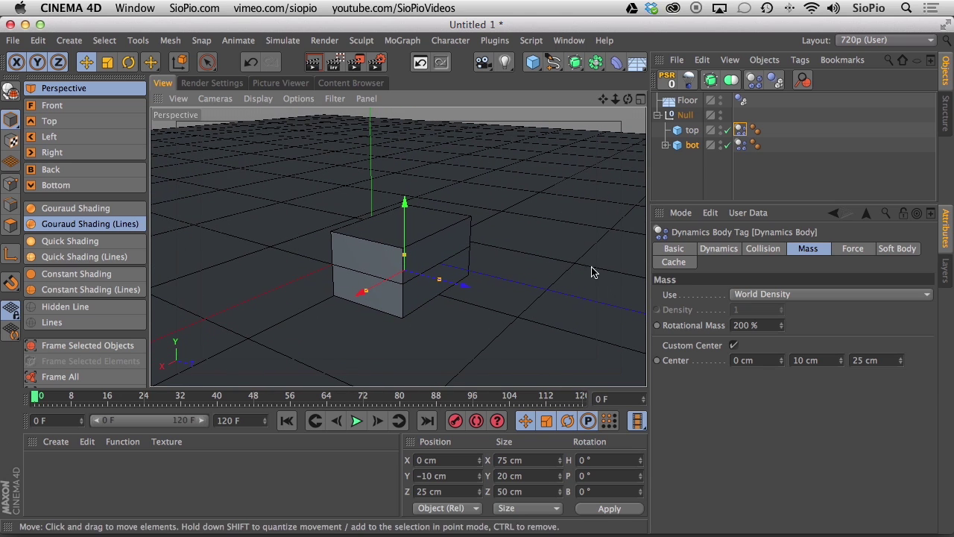
{"action": "left_click", "coordinate": [760, 250]}
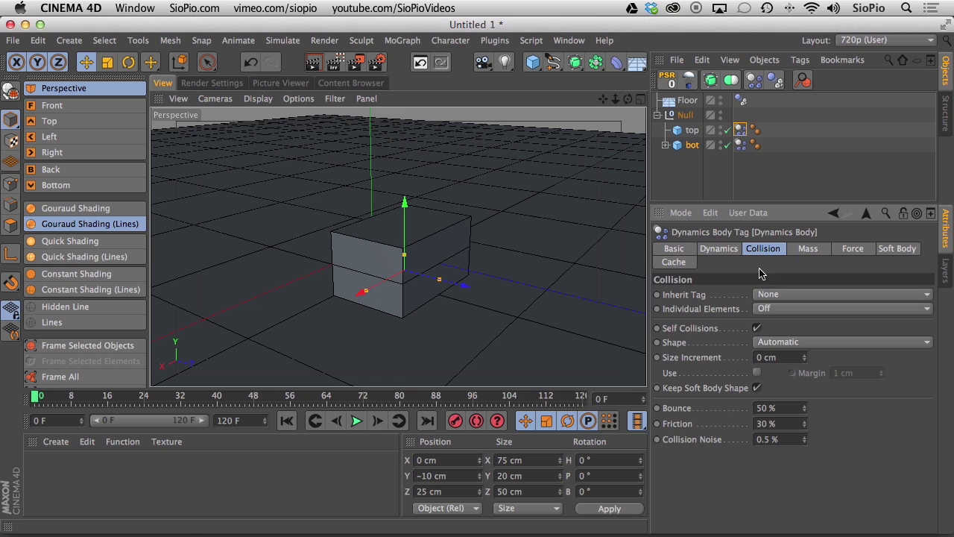
{"action": "left_click", "coordinate": [741, 146], "text": "shift"}
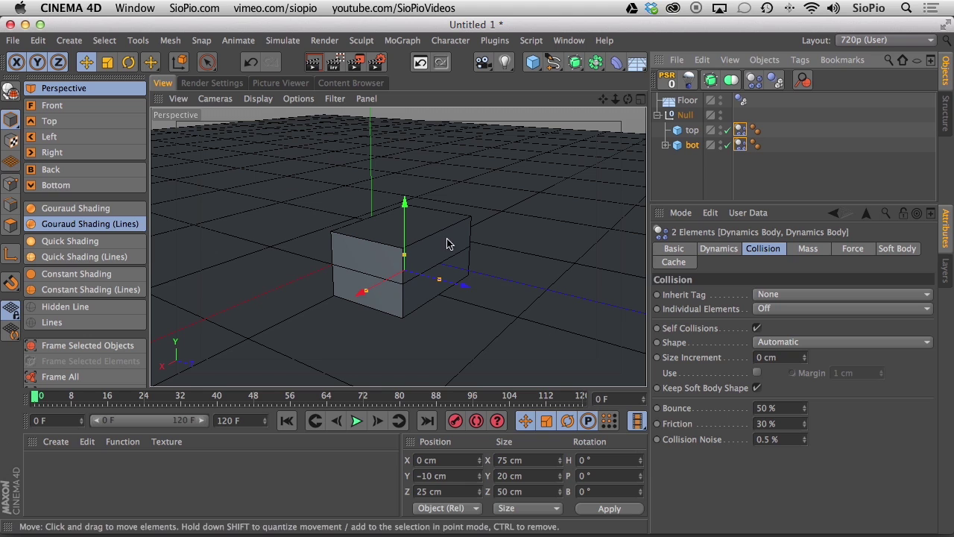
{"action": "left_click", "coordinate": [761, 344]}
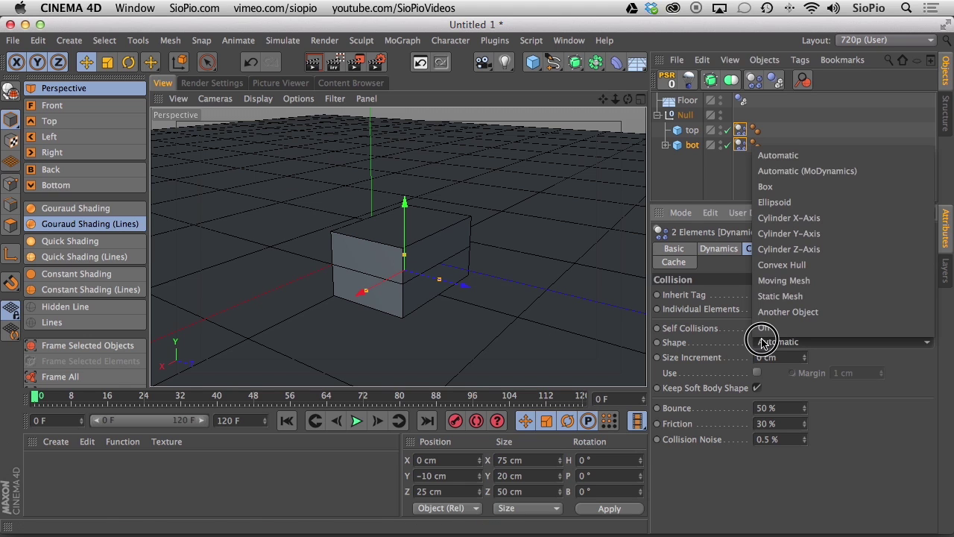
{"action": "left_click", "coordinate": [777, 283]}
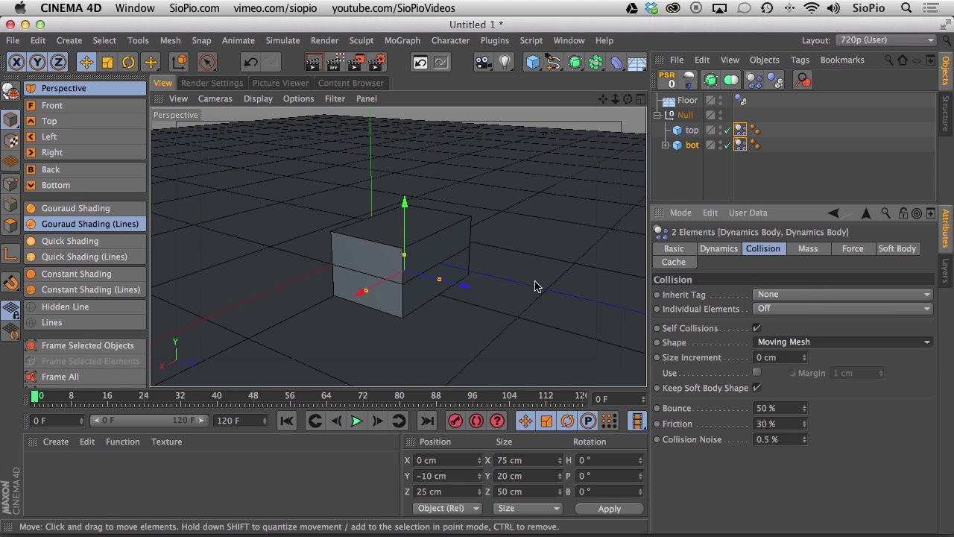
Play the simulation with the Moving Mesh collision shapes, viewing the gap between the blocks, and rewind to frame 0.
{"action": "left_click", "coordinate": [356, 421]}
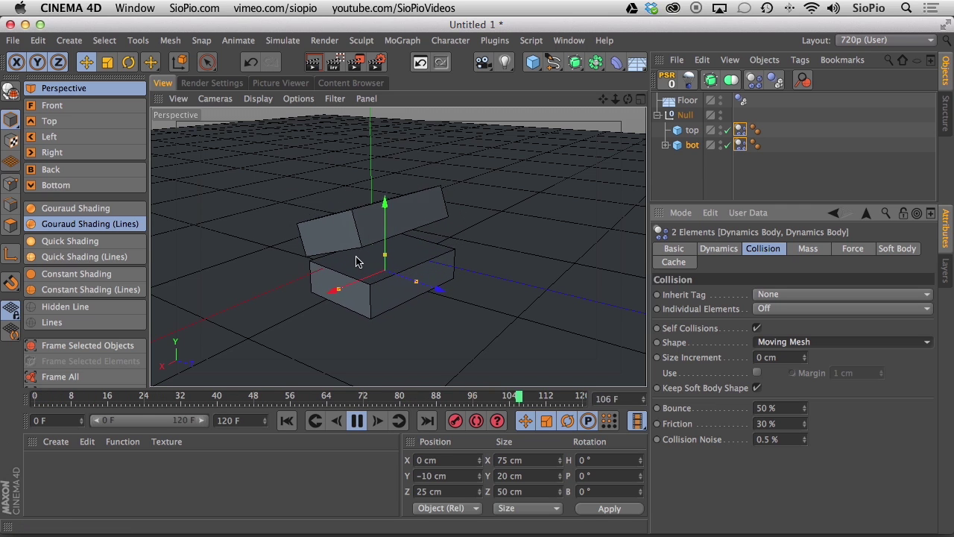
{"action": "left_click_drag", "start_coordinate": [360, 260], "coordinate": [363, 256], "text": "alt"}
{"action": "left_click_drag", "start_coordinate": [387, 205], "coordinate": [355, 249], "text": "alt"}
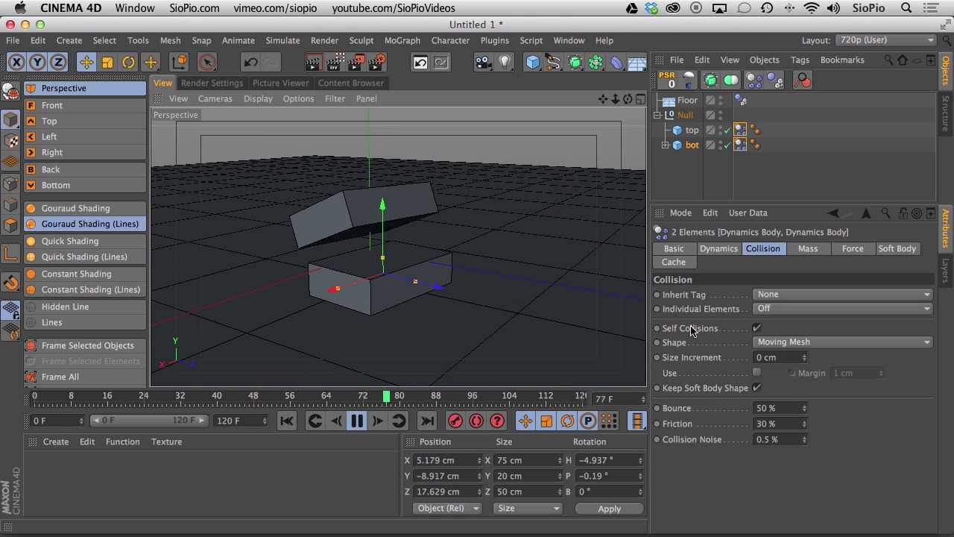
{"action": "left_click", "coordinate": [357, 420]}
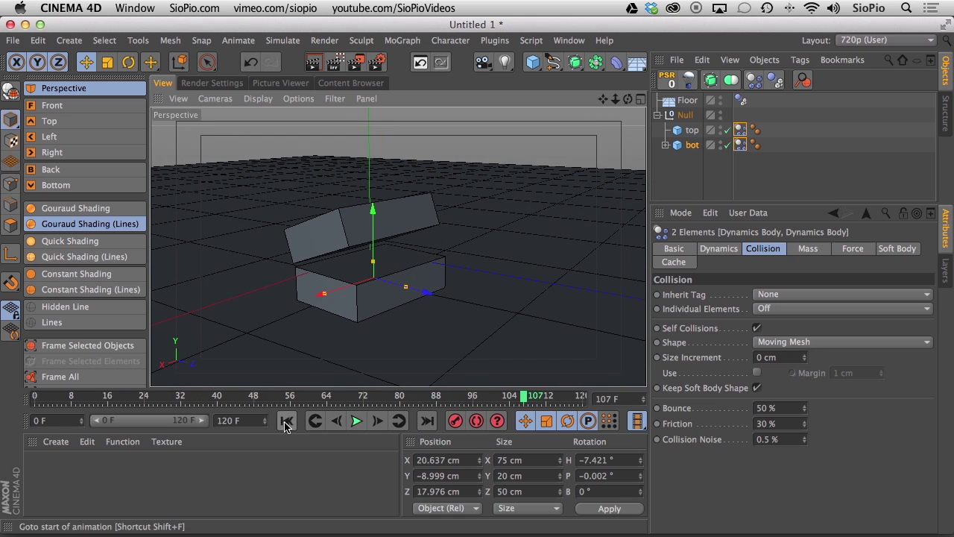
{"action": "left_click", "coordinate": [287, 421]}
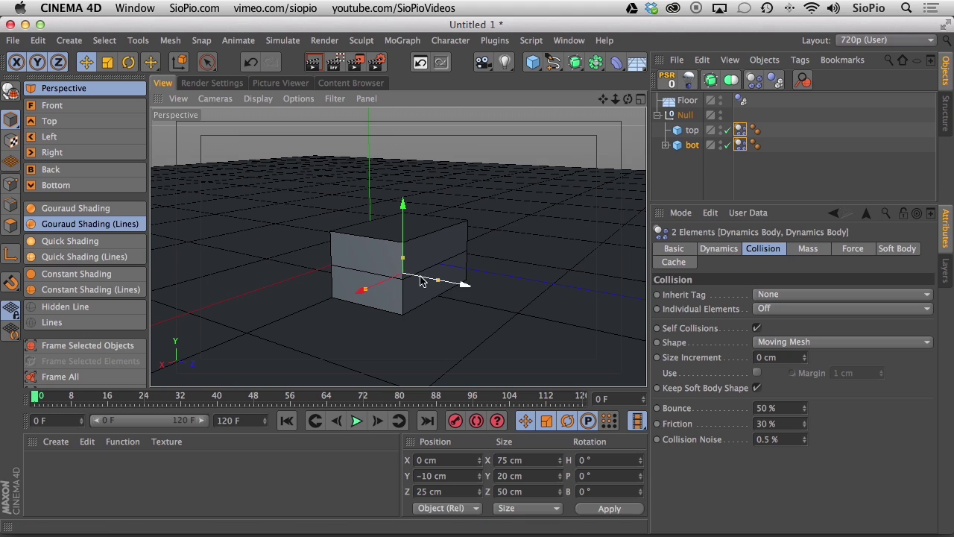
Set the collision shape to Box for both blocks' dynamics tags, test the simulation, and rewind to frame 0.
{"action": "left_click", "coordinate": [772, 344]}
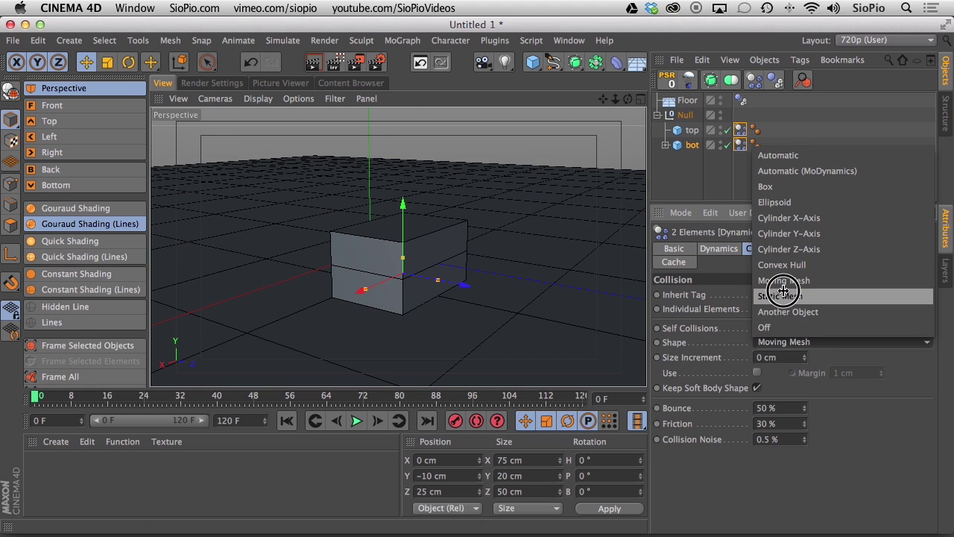
{"action": "left_click", "coordinate": [755, 185]}
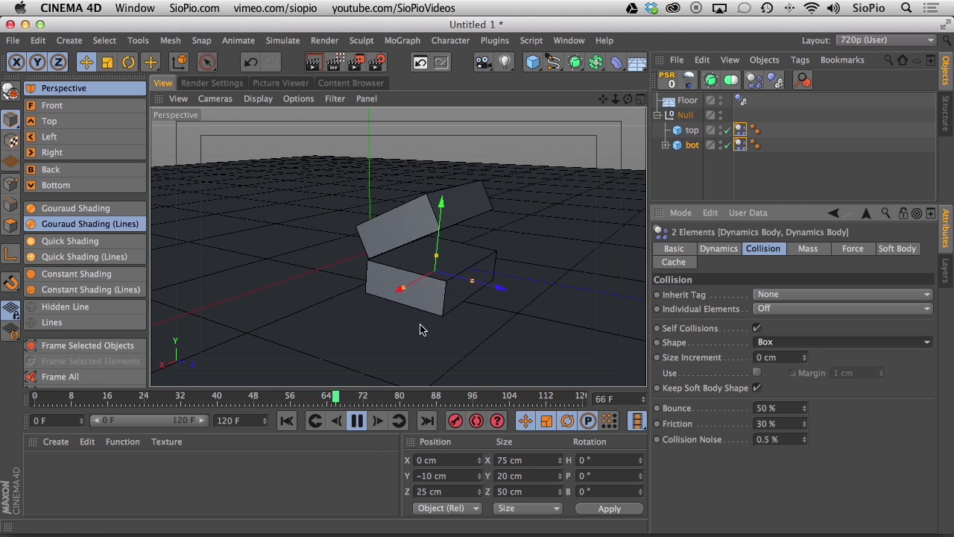
{"action": "left_click", "coordinate": [357, 421]}
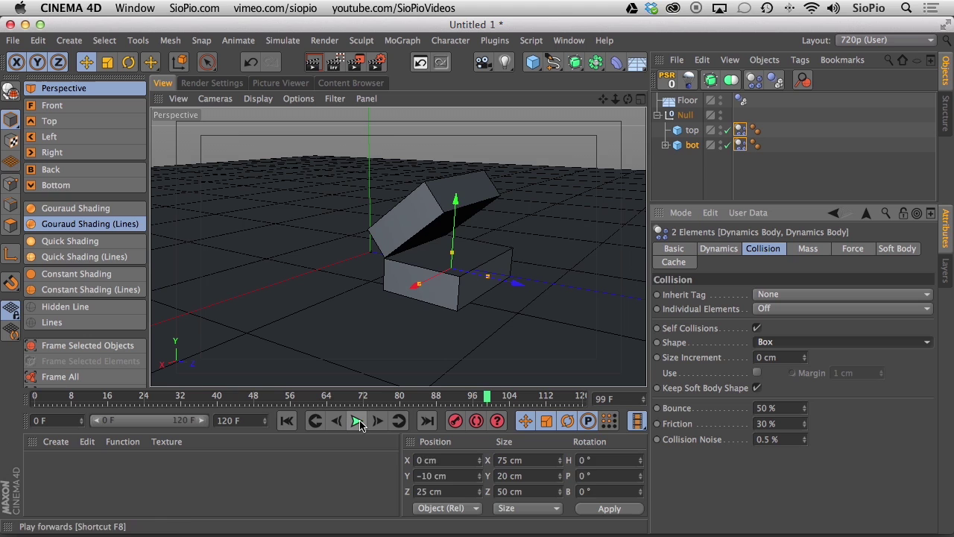
{"action": "left_click", "coordinate": [282, 425]}
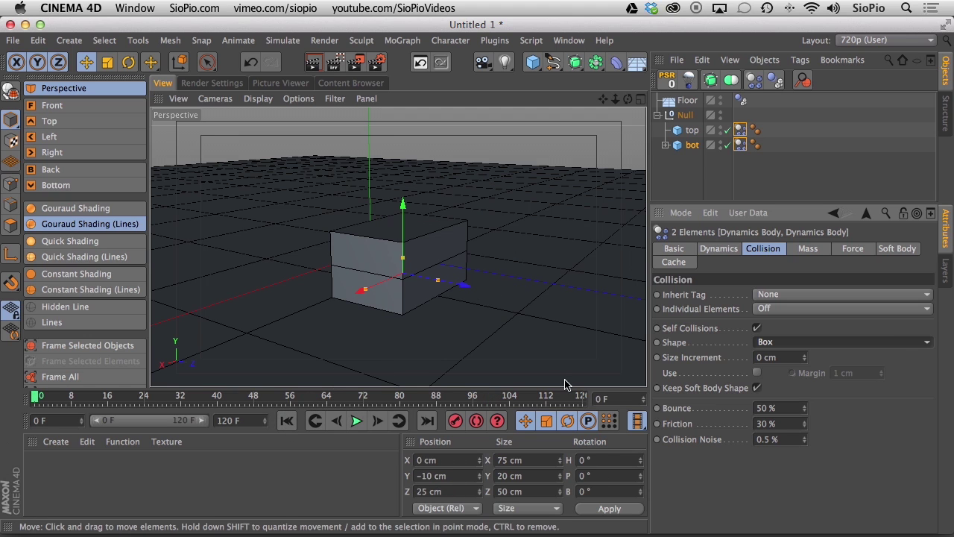
Set Steps per Frame to 25 in the project's expert dynamics settings.
{"action": "key", "text": "super+d"}
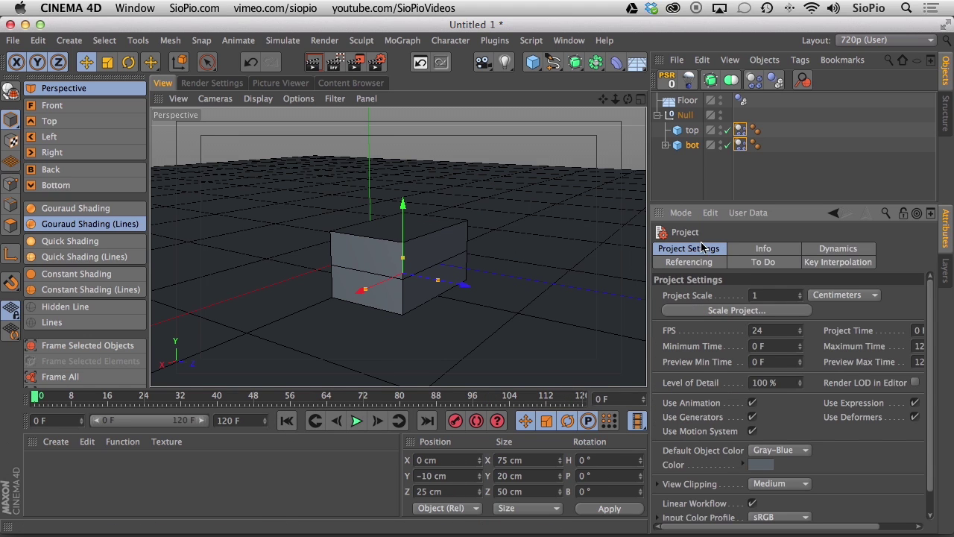
{"action": "left_click", "coordinate": [814, 251]}
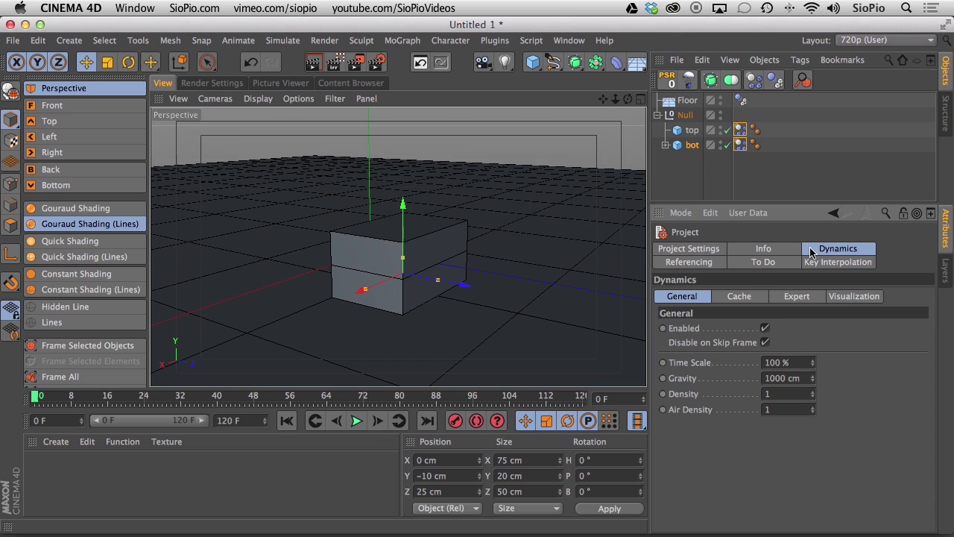
{"action": "left_click", "coordinate": [795, 297]}
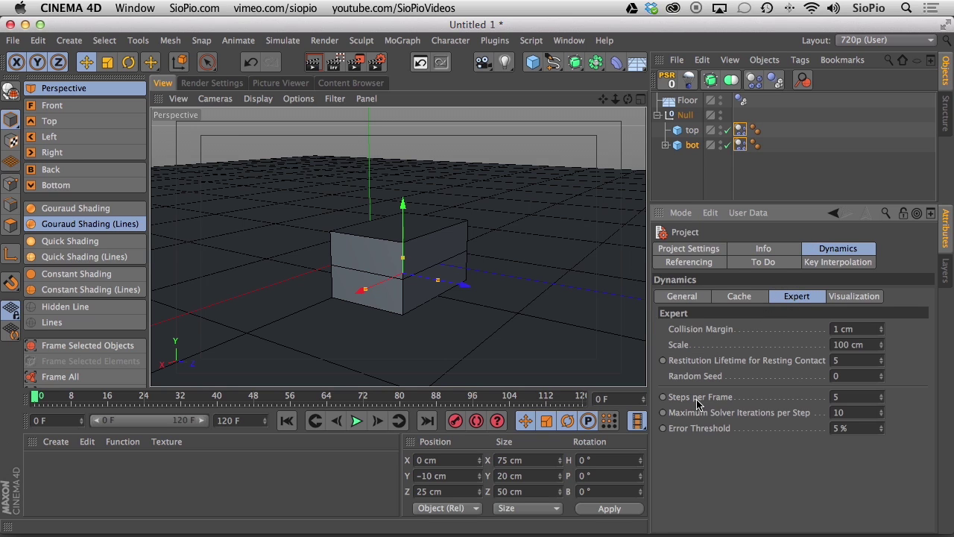
{"action": "left_click", "coordinate": [849, 396]}
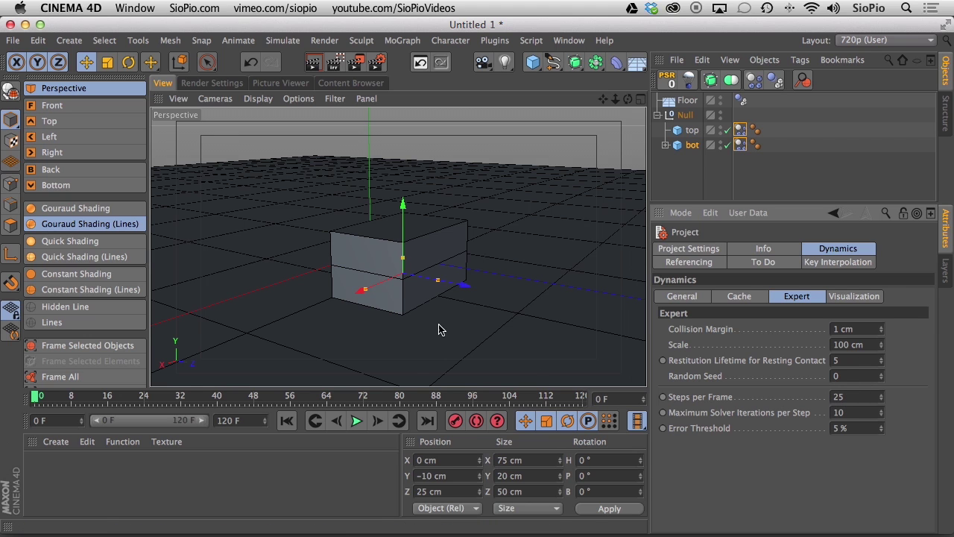
Play the simulation several times with the block selection cleared, scrub to frame 24, and return to frame 0.
{"action": "left_click", "coordinate": [356, 421]}
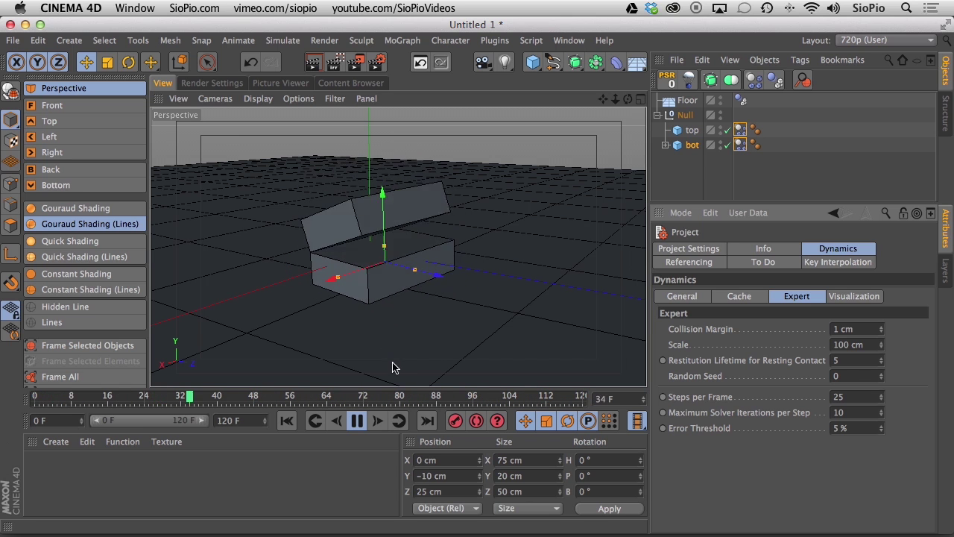
{"action": "left_click", "coordinate": [678, 175]}
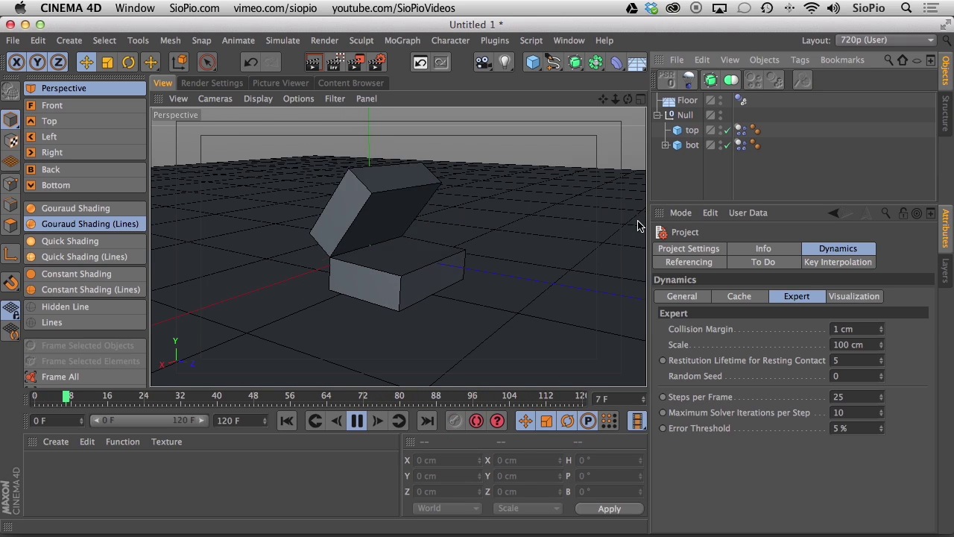
{"action": "left_click", "coordinate": [355, 422]}
{"action": "left_click", "coordinate": [287, 420]}
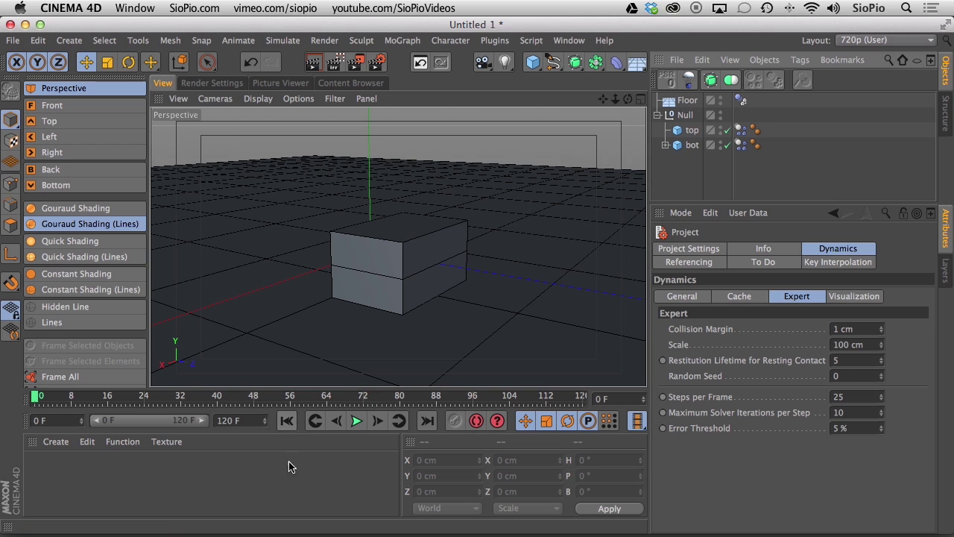
{"action": "left_click", "coordinate": [356, 422]}
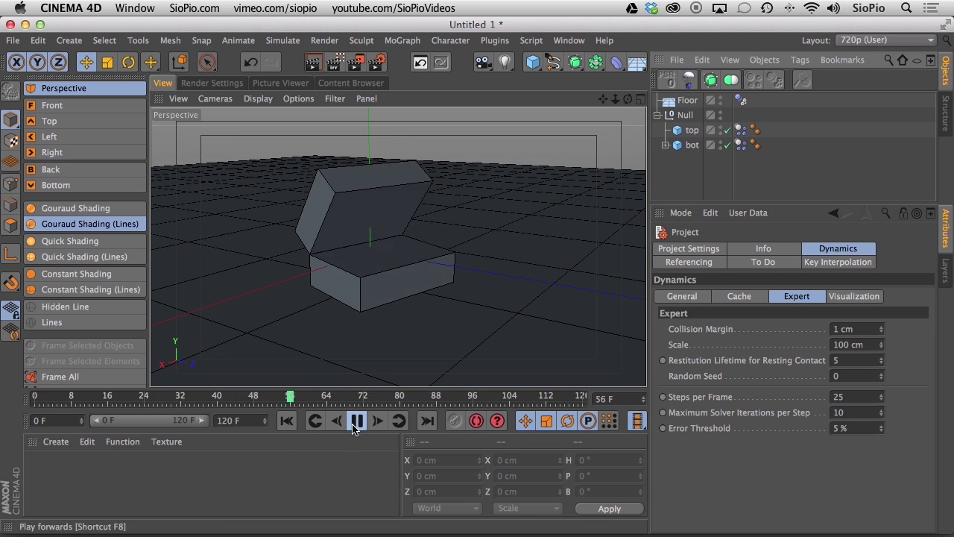
{"action": "left_click", "coordinate": [356, 422]}
{"action": "left_click", "coordinate": [286, 420]}
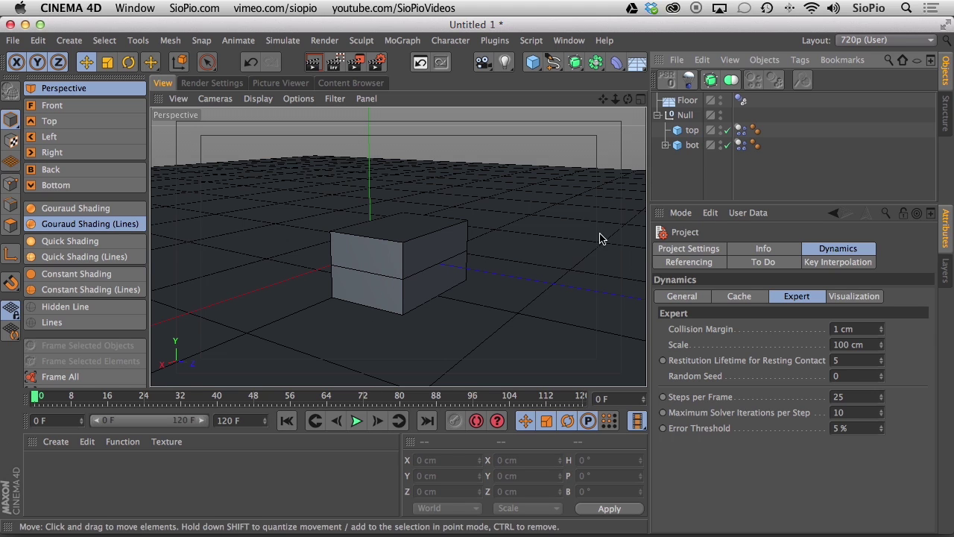
{"action": "left_click", "coordinate": [355, 420]}
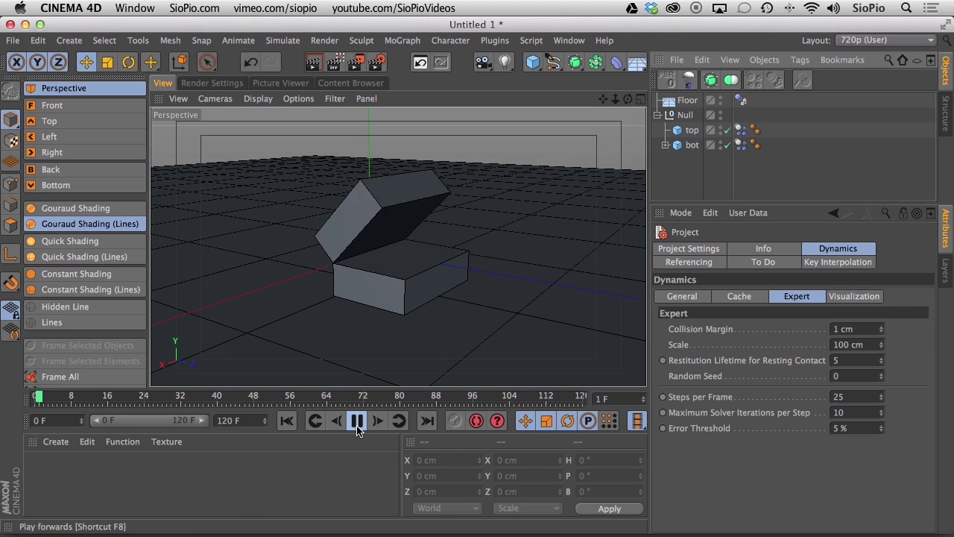
{"action": "left_click", "coordinate": [356, 420]}
{"action": "left_click", "coordinate": [286, 421]}
{"action": "left_click_drag", "start_coordinate": [128, 396], "coordinate": [145, 397]}
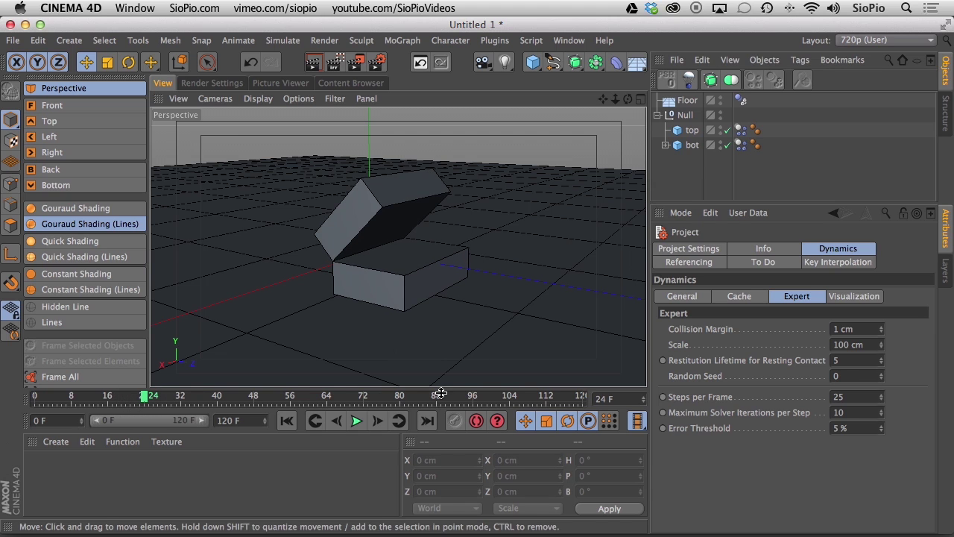
{"action": "left_click", "coordinate": [286, 420]}
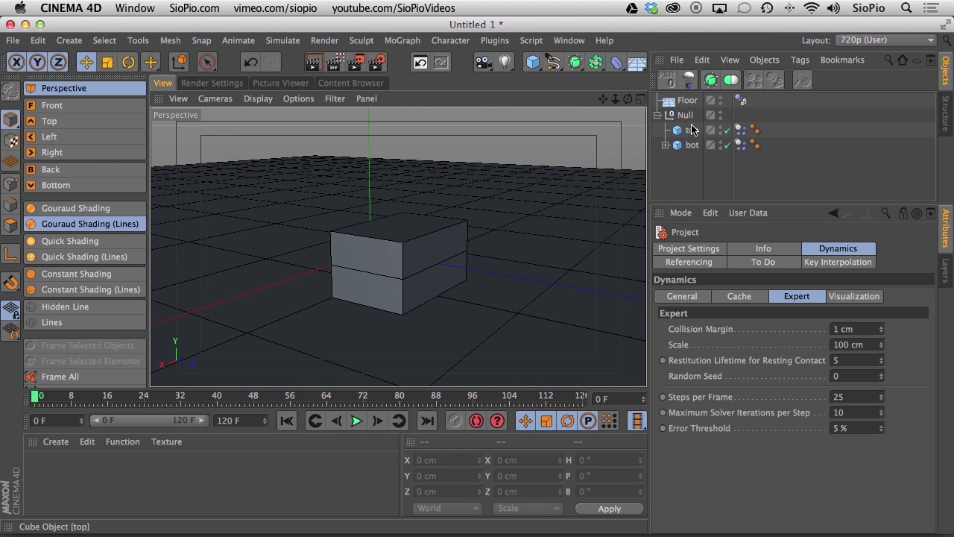
Set Dynamic to Off for the top and bot blocks' dynamics tags, keyframe it at frame 0, and test the playback.
{"action": "left_click", "coordinate": [740, 130]}
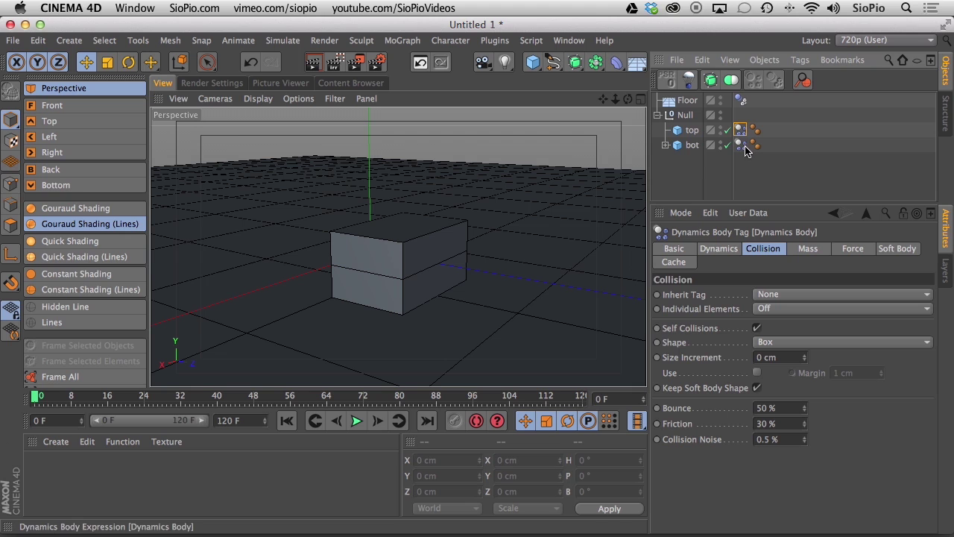
{"action": "left_click", "coordinate": [740, 144], "text": "shift"}
{"action": "left_click", "coordinate": [718, 249]}
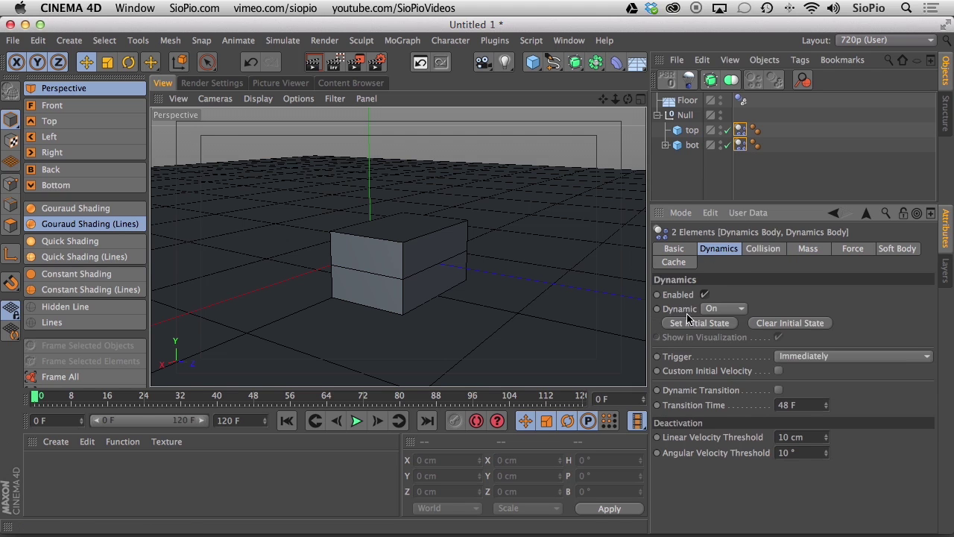
{"action": "left_click", "coordinate": [708, 308]}
{"action": "left_click", "coordinate": [713, 324]}
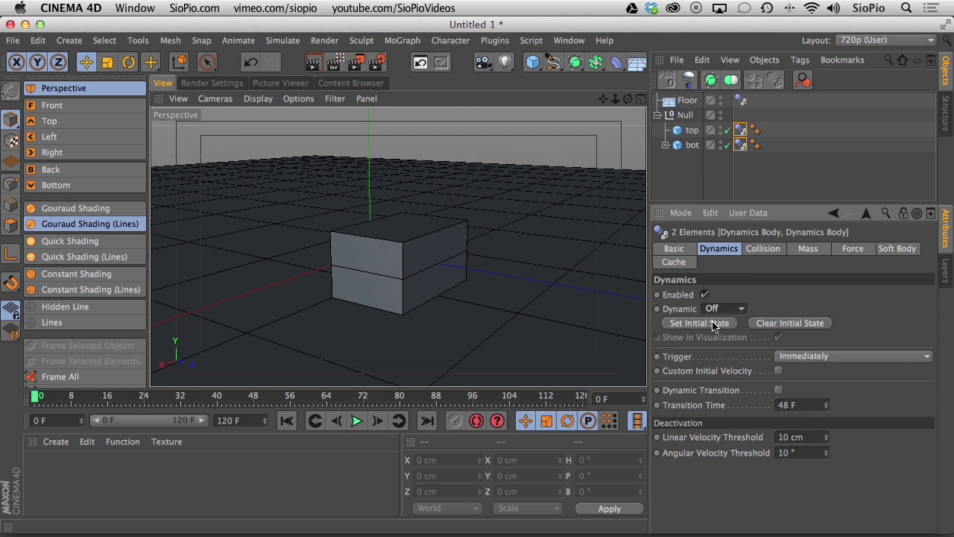
{"action": "left_click", "coordinate": [658, 308], "text": "ctrl"}
{"action": "left_click", "coordinate": [357, 422]}
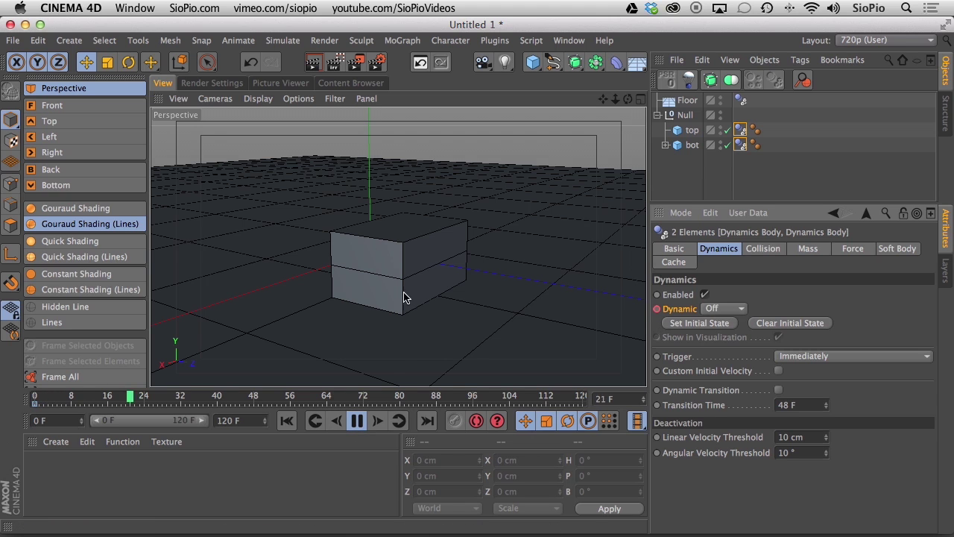
{"action": "left_click", "coordinate": [357, 421]}
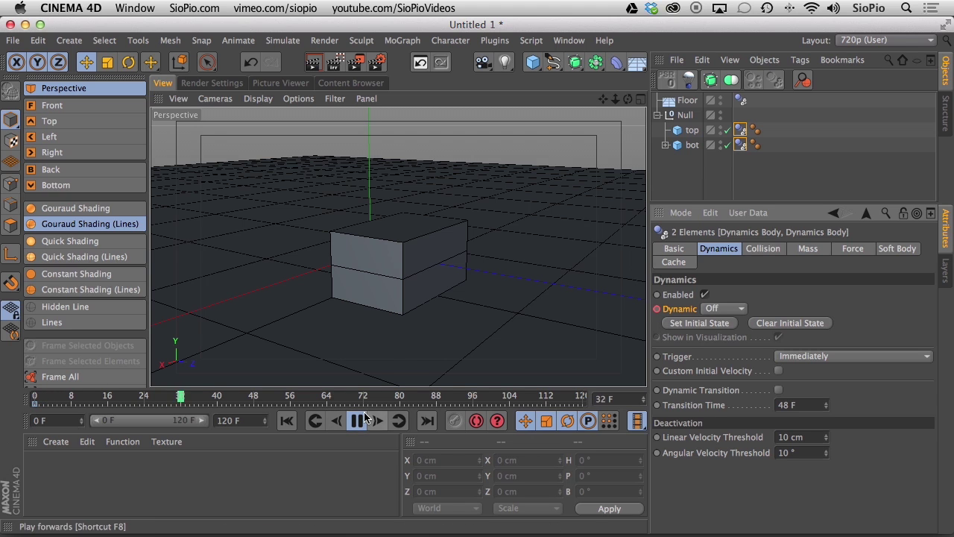
Keyframe Dynamic as On at frame 24 for both dynamics tags, then play from frame 0 and stop at frame 96.
{"action": "left_click", "coordinate": [140, 396]}
{"action": "left_click_drag", "start_coordinate": [140, 396], "coordinate": [145, 397]}
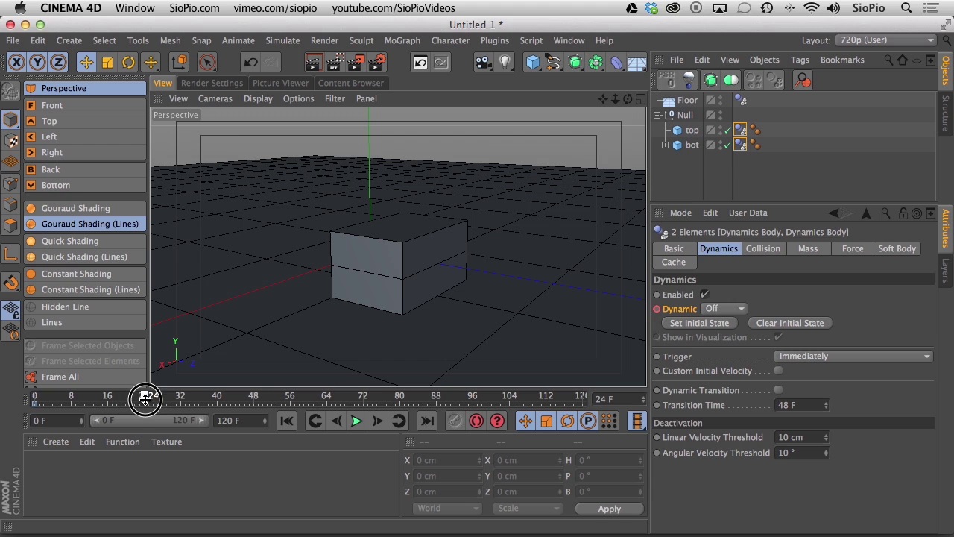
{"action": "left_click", "coordinate": [721, 308]}
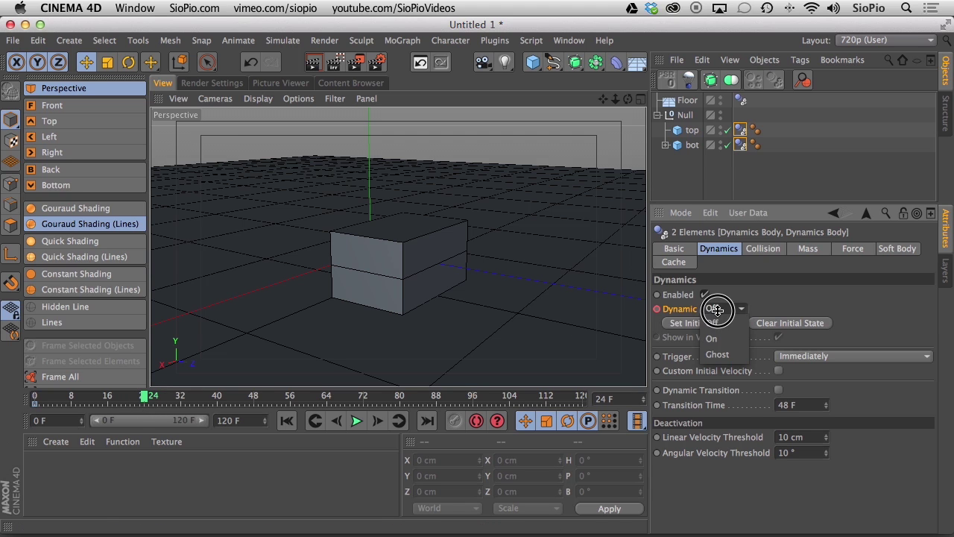
{"action": "left_click", "coordinate": [717, 335]}
{"action": "left_click", "coordinate": [657, 308], "text": "ctrl"}
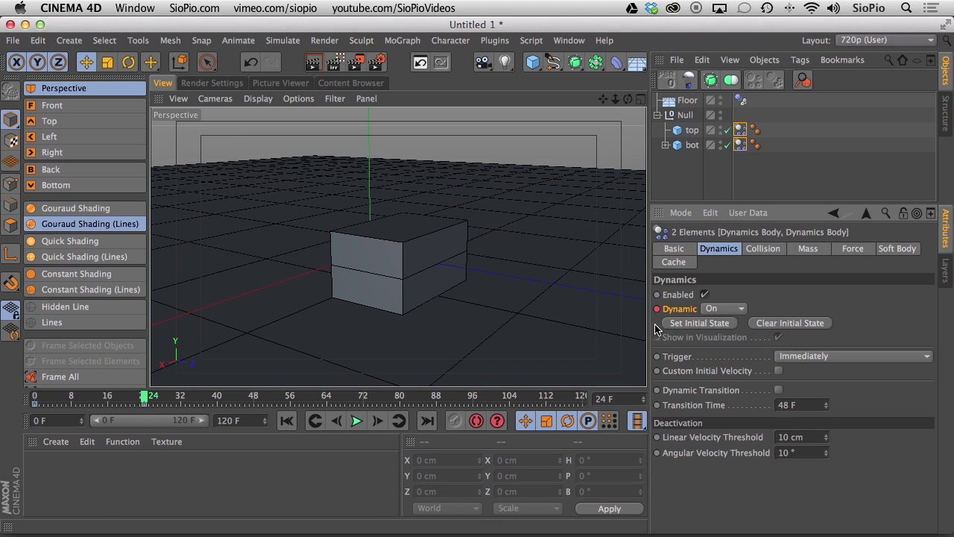
{"action": "left_click", "coordinate": [286, 420]}
{"action": "left_click", "coordinate": [356, 420]}
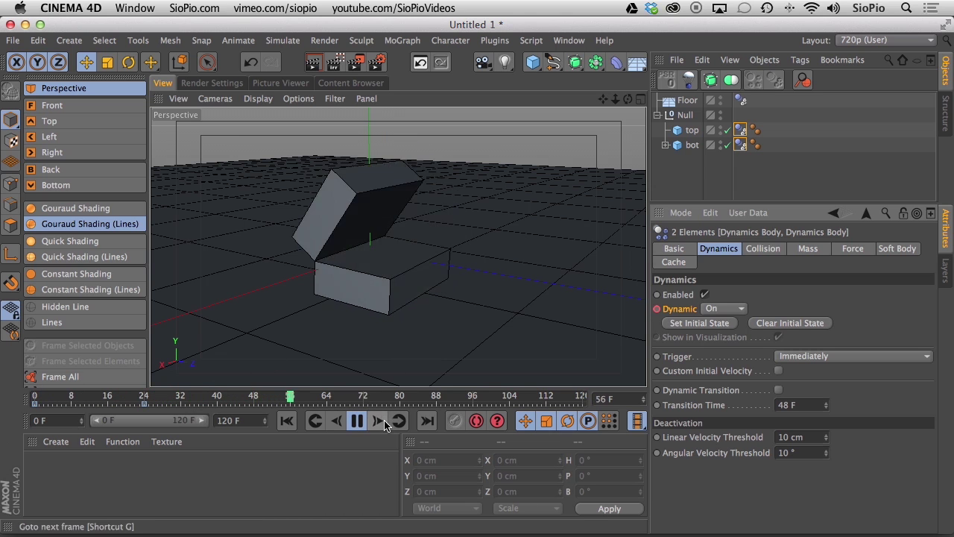
{"action": "left_click", "coordinate": [357, 421]}
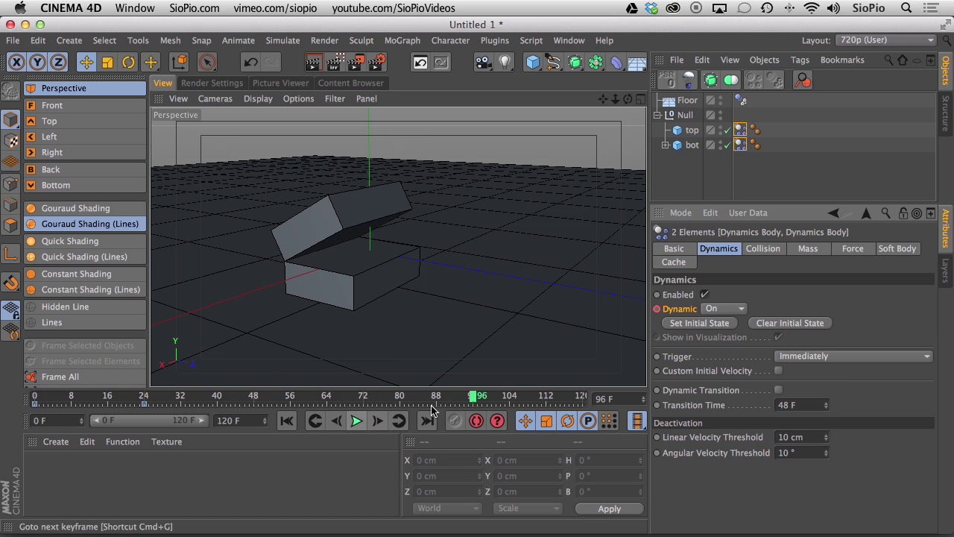
Try keyframing Dynamic as Off at frame 96 for both tags, play from frame 0, and undo the keyframe.
{"action": "left_click", "coordinate": [719, 308]}
{"action": "left_click", "coordinate": [716, 297]}
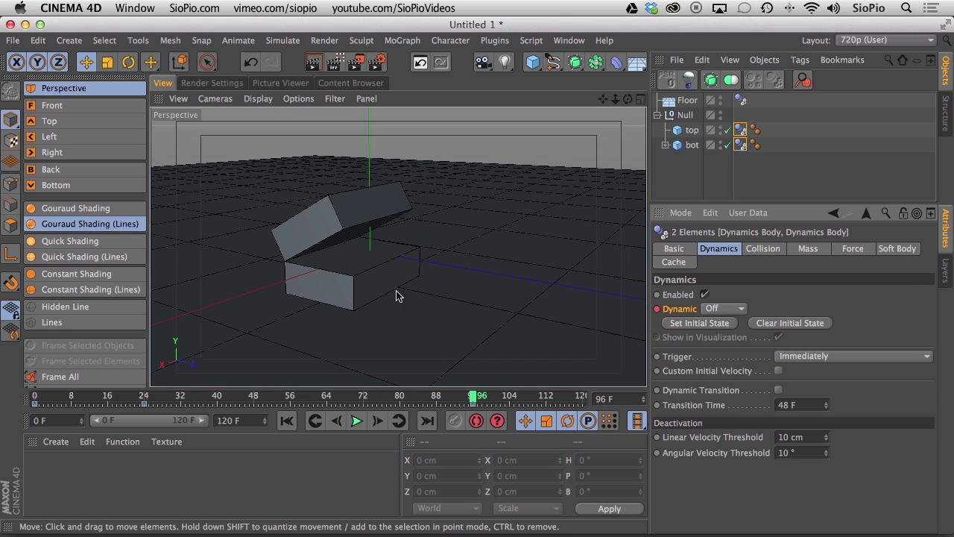
{"action": "left_click", "coordinate": [286, 421]}
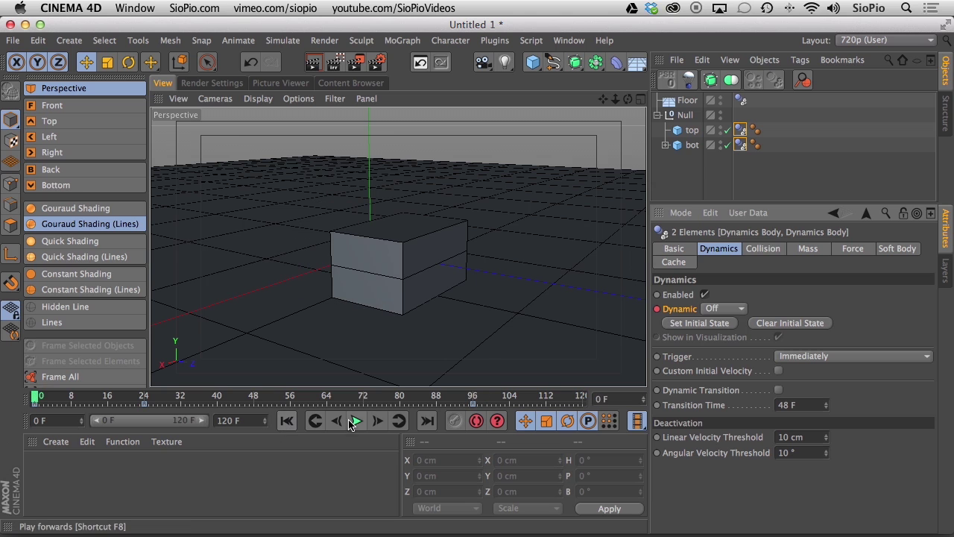
{"action": "left_click", "coordinate": [357, 421]}
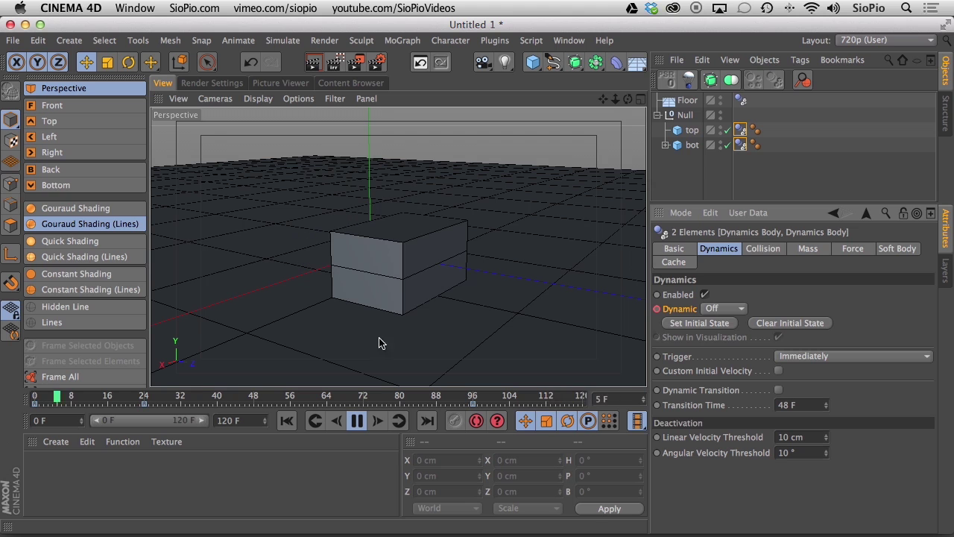
{"action": "left_click", "coordinate": [357, 421]}
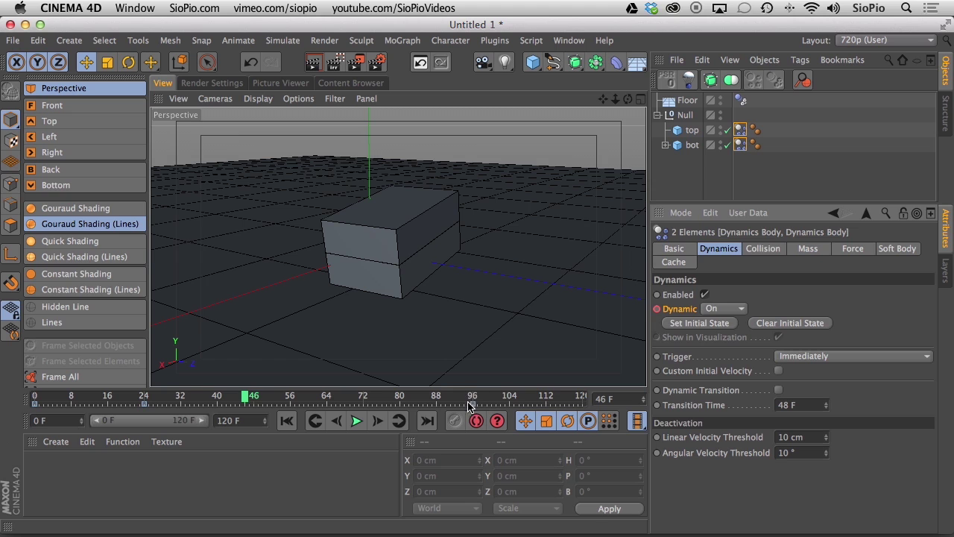
{"action": "key", "text": "super+z"}
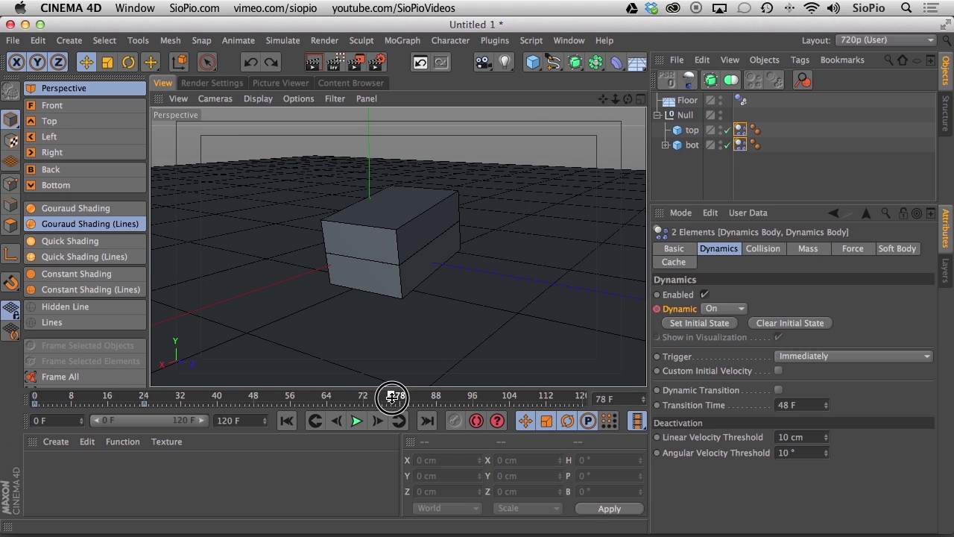
Keyframe the spring's linear Stiffness, Rest Angle and angular Stiffness at frame 80 with their existing values.
{"action": "left_click", "coordinate": [400, 396]}
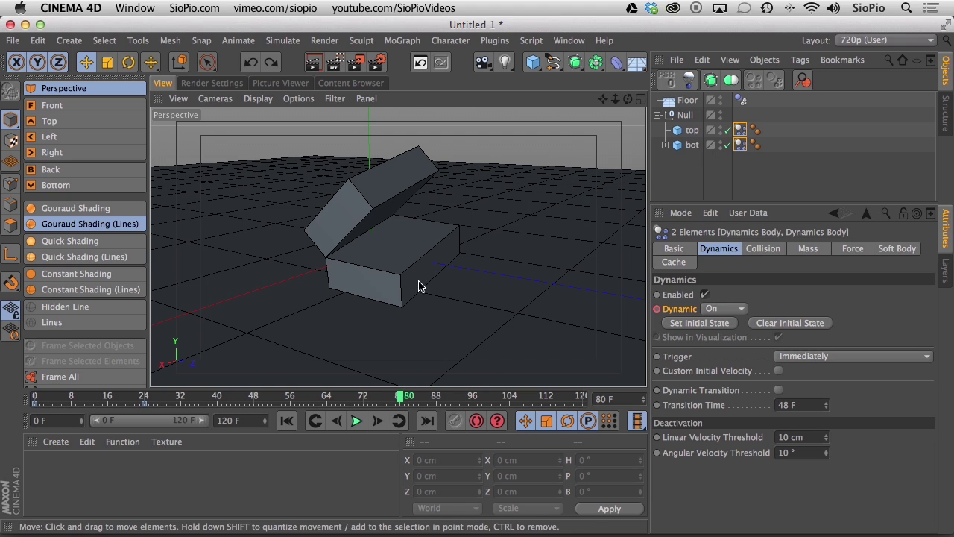
{"action": "left_click", "coordinate": [665, 145]}
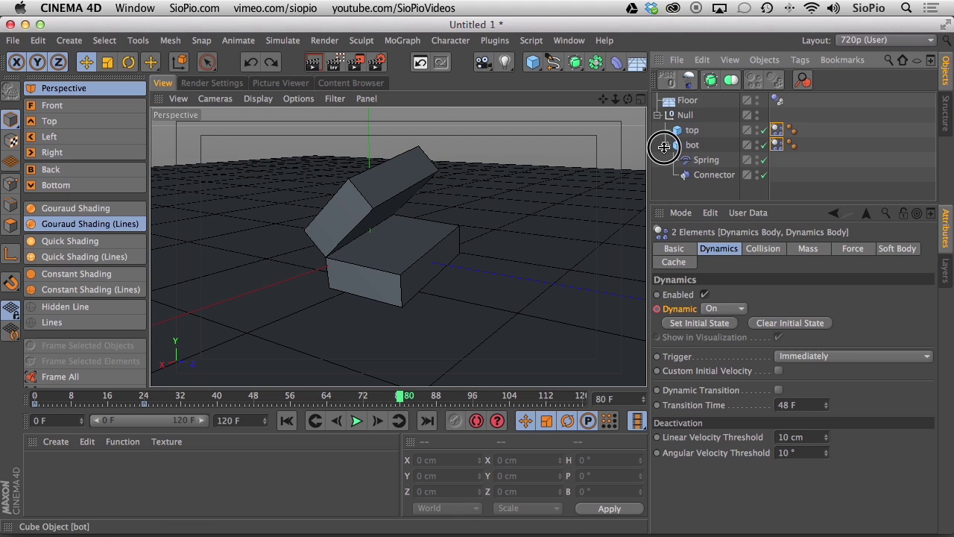
{"action": "left_click", "coordinate": [701, 163]}
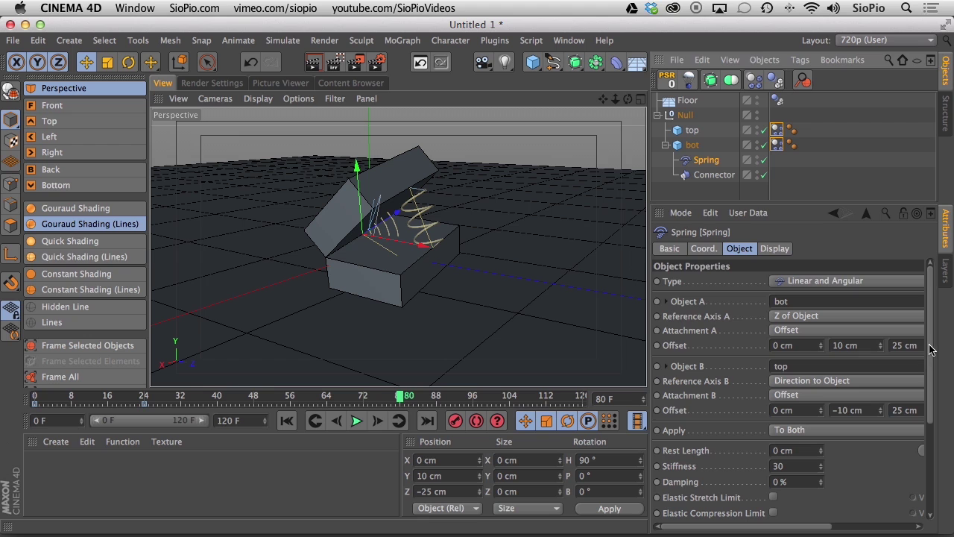
{"action": "left_click_drag", "start_coordinate": [930, 349], "coordinate": [916, 437]}
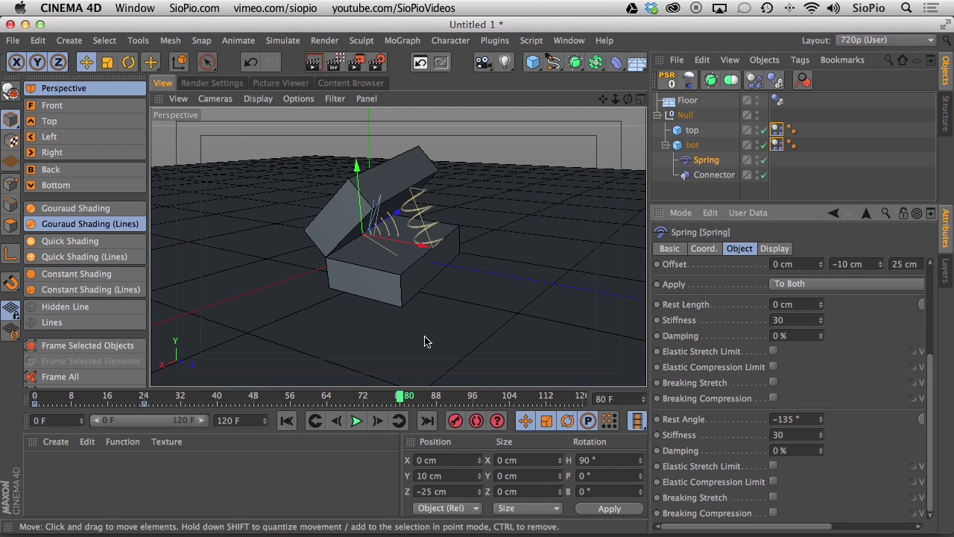
{"action": "left_click", "coordinate": [659, 320]}
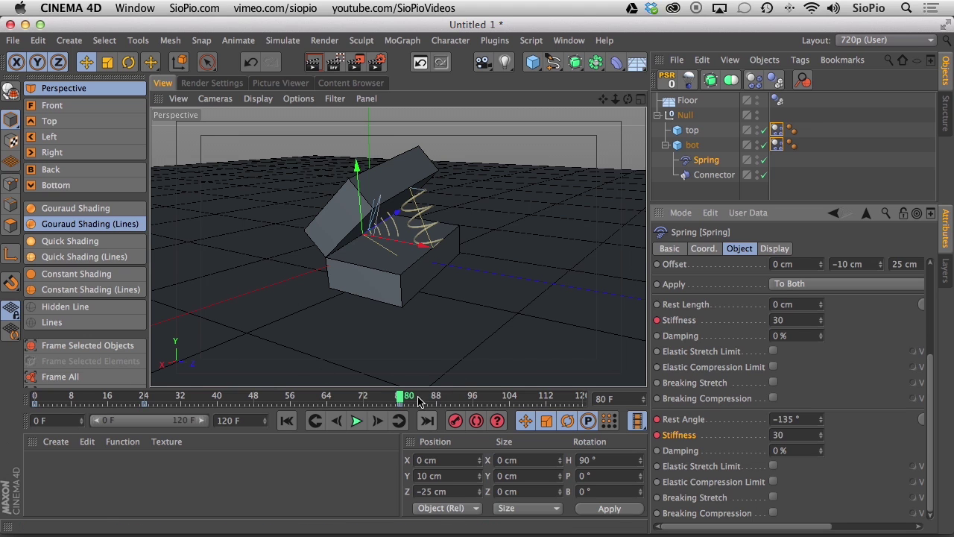
Set the spring's linear Stiffness, Rest Angle and angular Stiffness to 0 and keyframe them at frame 96.
{"action": "mouse_move", "coordinate": [401, 397]}
{"action": "left_mouse_down"}
{"action": "mouse_move", "coordinate": [471, 398]}
{"action": "mouse_move", "coordinate": [475, 410]}
{"action": "left_mouse_up"}
{"action": "left_click", "coordinate": [809, 320]}
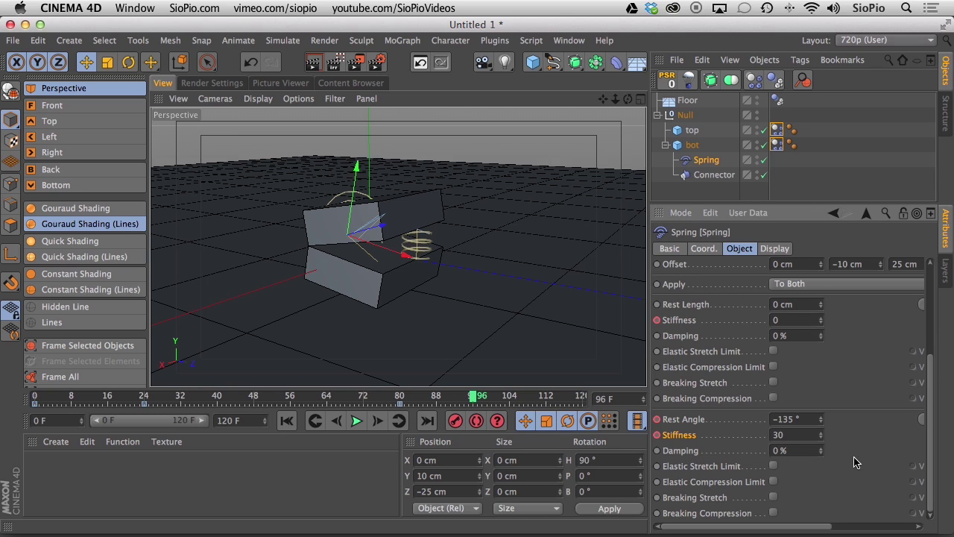
{"action": "left_click", "coordinate": [788, 419]}
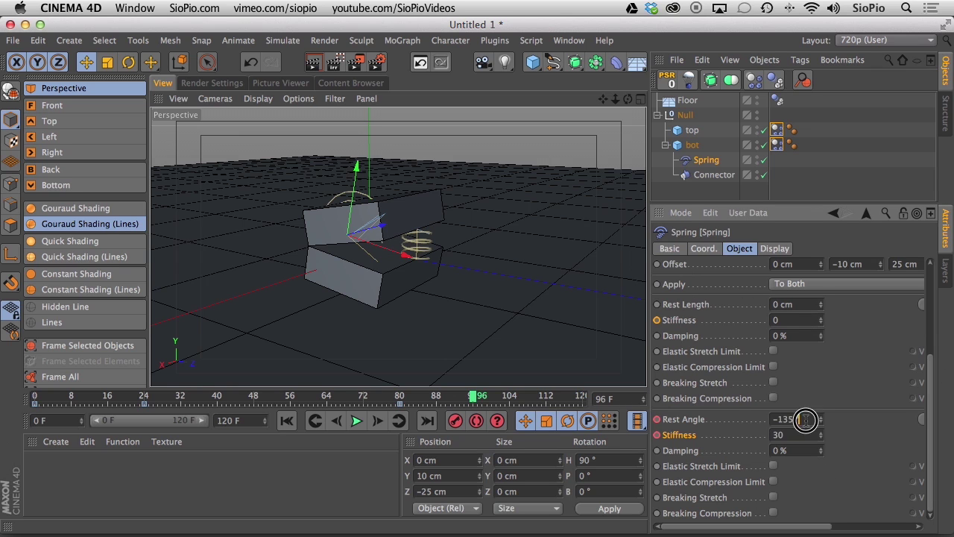
{"action": "left_click", "coordinate": [656, 320]}
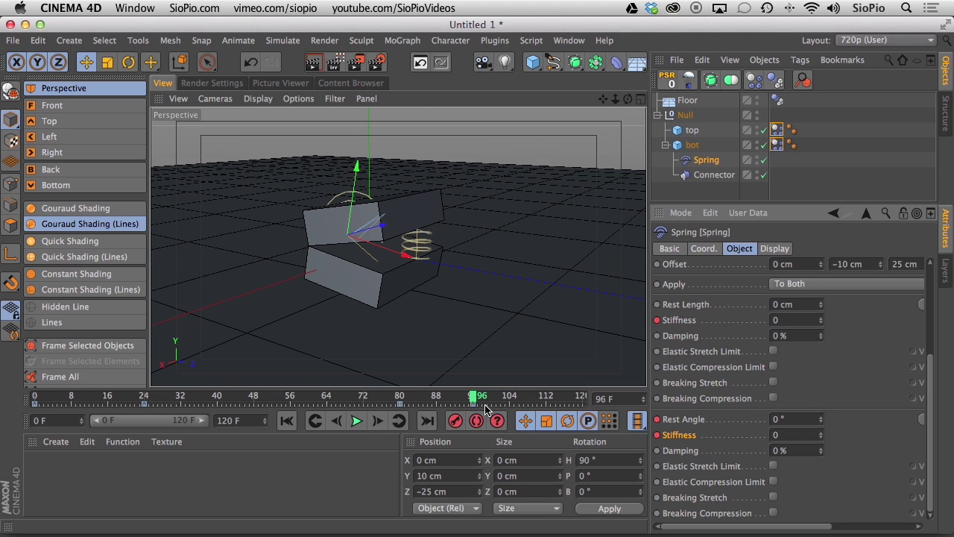
Clear the selection, play the hinge simulation from frame 0, stop it, and return to frame 0.
{"action": "left_click", "coordinate": [286, 420]}
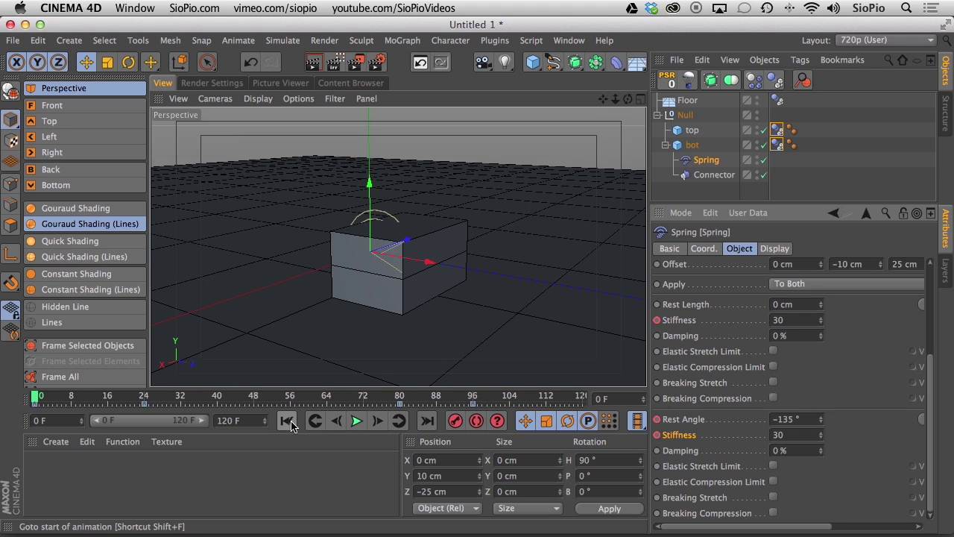
{"action": "left_click", "coordinate": [539, 302]}
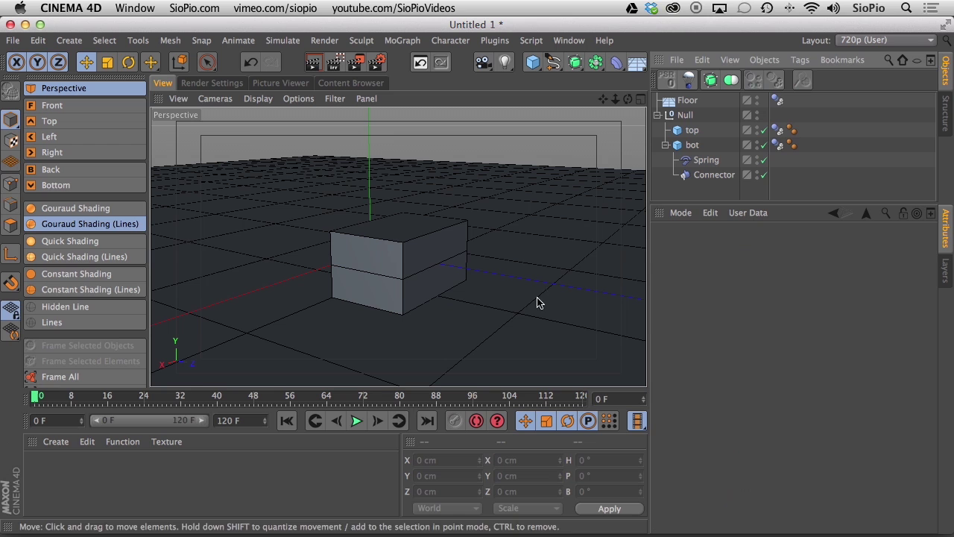
{"action": "left_click", "coordinate": [357, 421]}
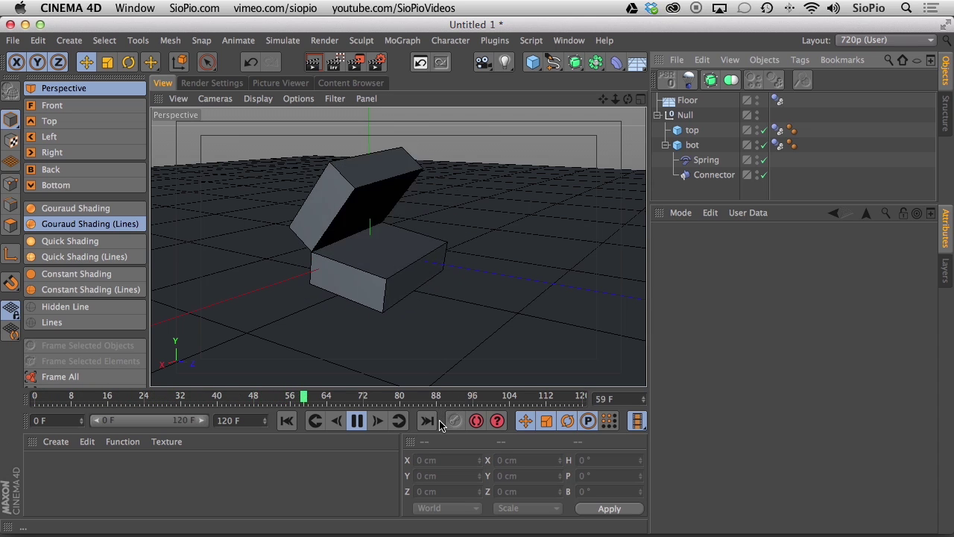
{"action": "left_click", "coordinate": [356, 422]}
{"action": "left_click", "coordinate": [286, 420]}
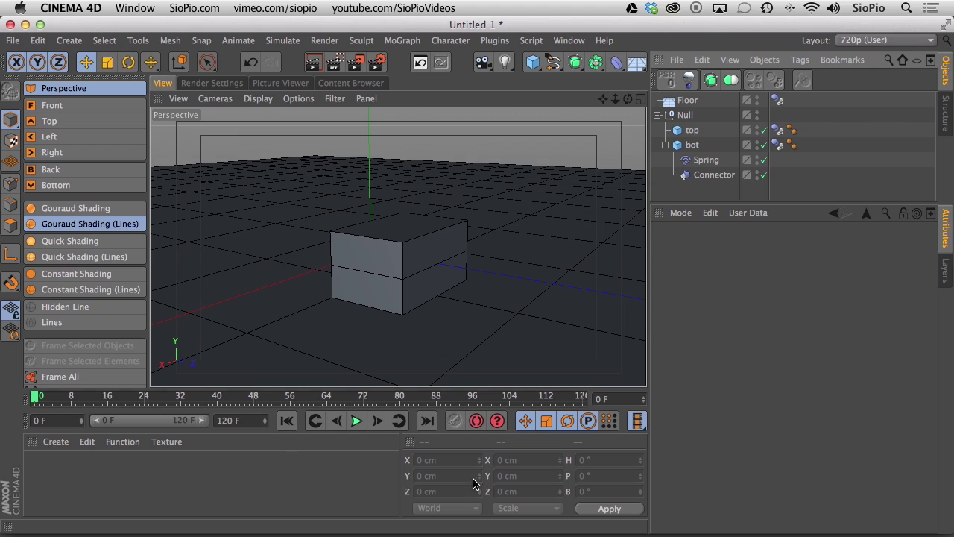
Collapse the Null group and hide both it and the Floor in the viewport and in renders.
{"action": "left_click", "coordinate": [659, 116]}
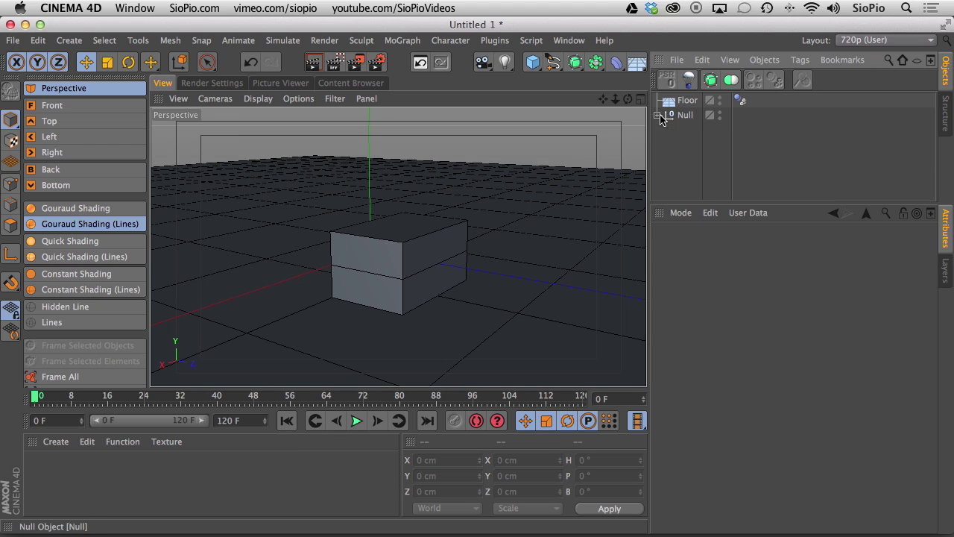
{"action": "left_click", "coordinate": [720, 117]}
{"action": "left_click", "coordinate": [720, 117]}
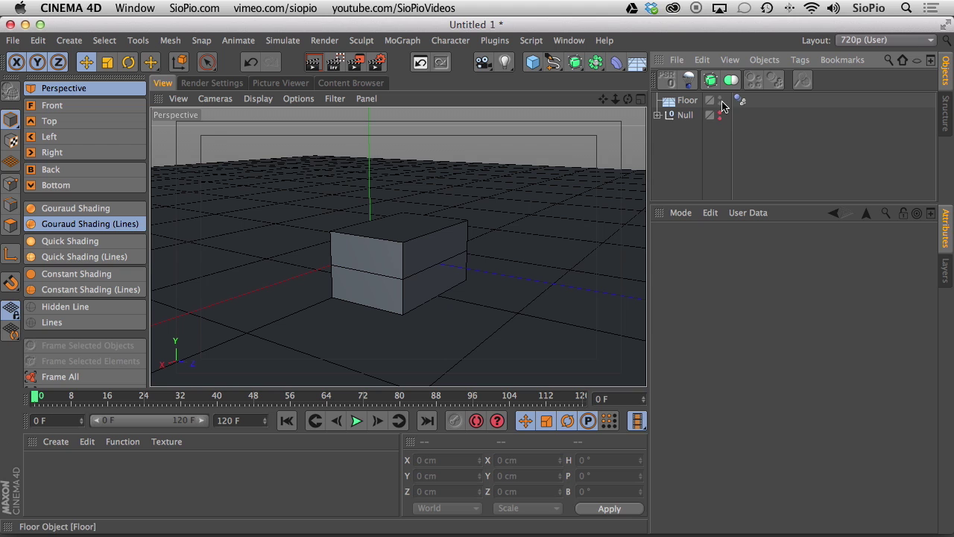
{"action": "left_click", "coordinate": [720, 102]}
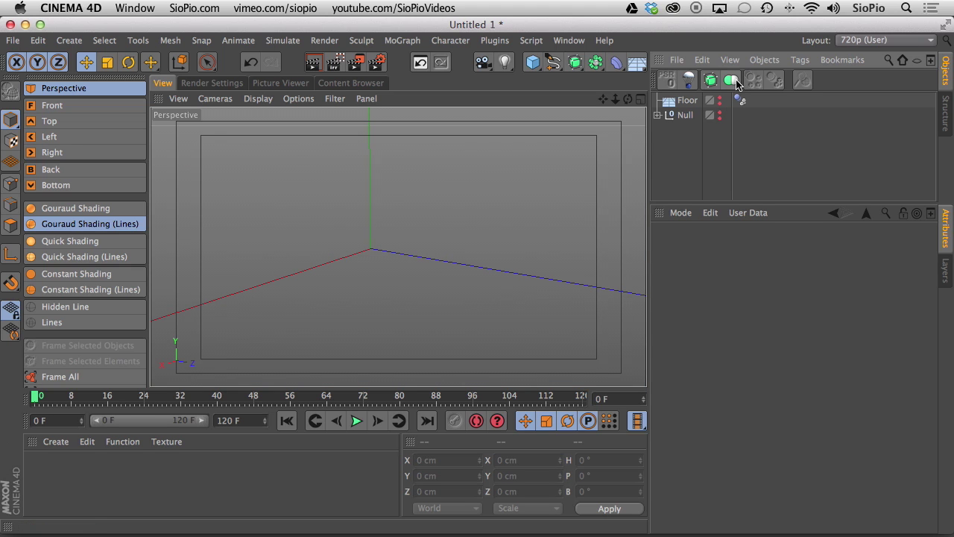
Add a cube, size it 10 cm in X, 10 cm in Y and 2 cm in Z, and frame it in the perspective view.
{"action": "left_click", "coordinate": [534, 64]}
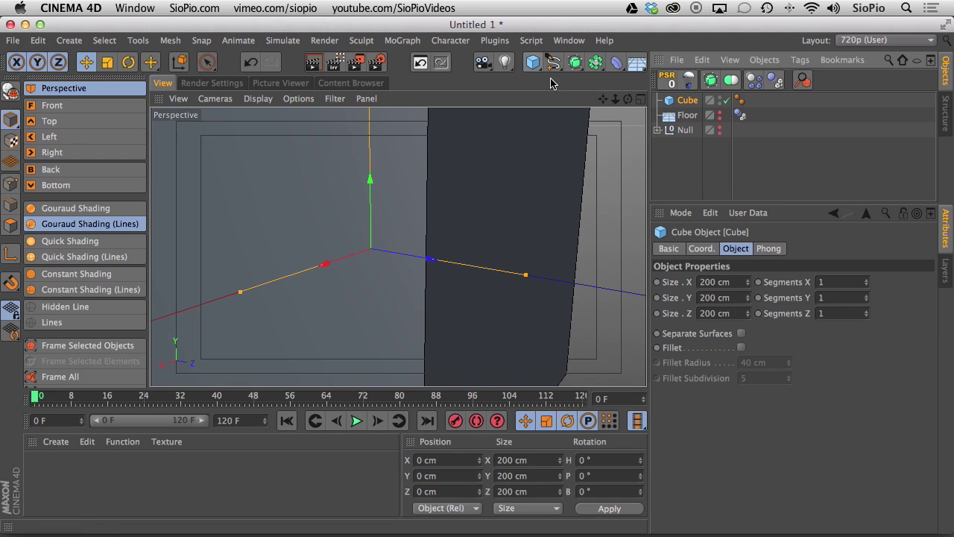
{"action": "left_click", "coordinate": [56, 105]}
{"action": "left_click", "coordinate": [71, 90]}
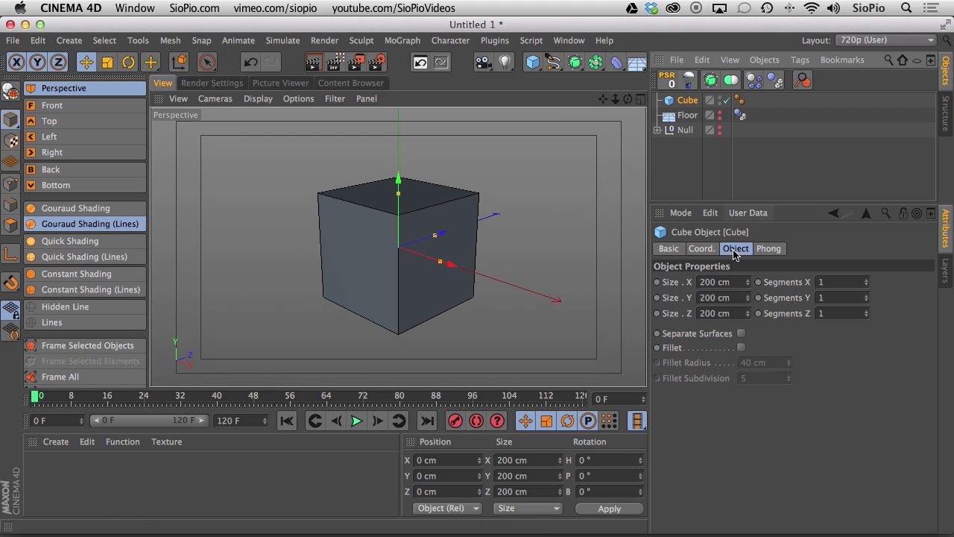
{"action": "left_click", "coordinate": [709, 282]}
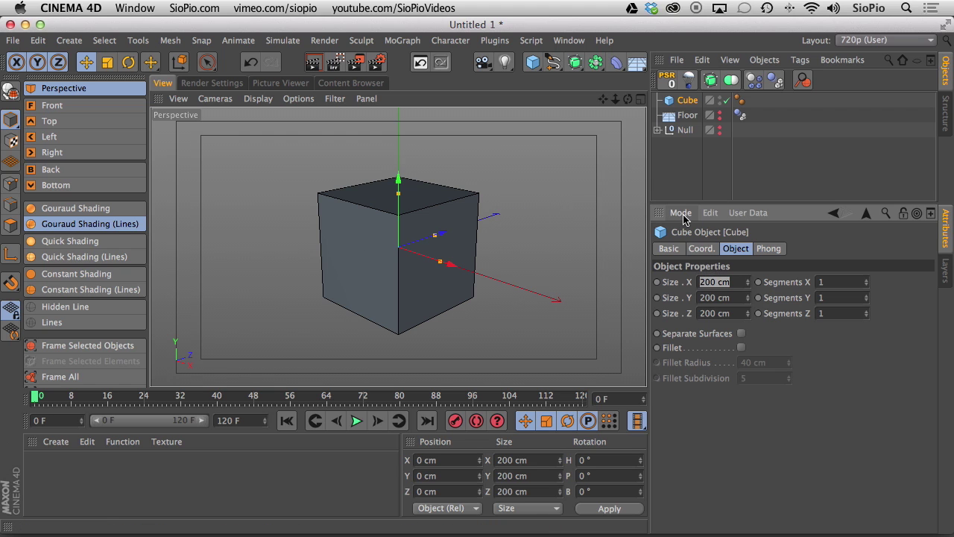
{"action": "type", "text": "10"}
{"action": "key", "text": "Tab"}
{"action": "type", "text": "10"}
{"action": "key", "text": "Tab"}
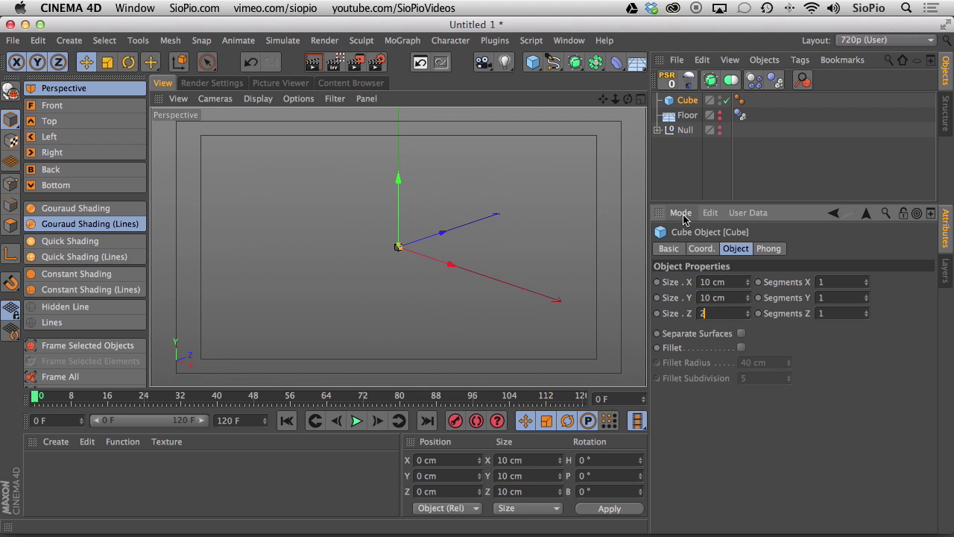
{"action": "type", "text": "2"}
{"action": "key", "text": "Return"}
{"action": "key", "text": "o"}
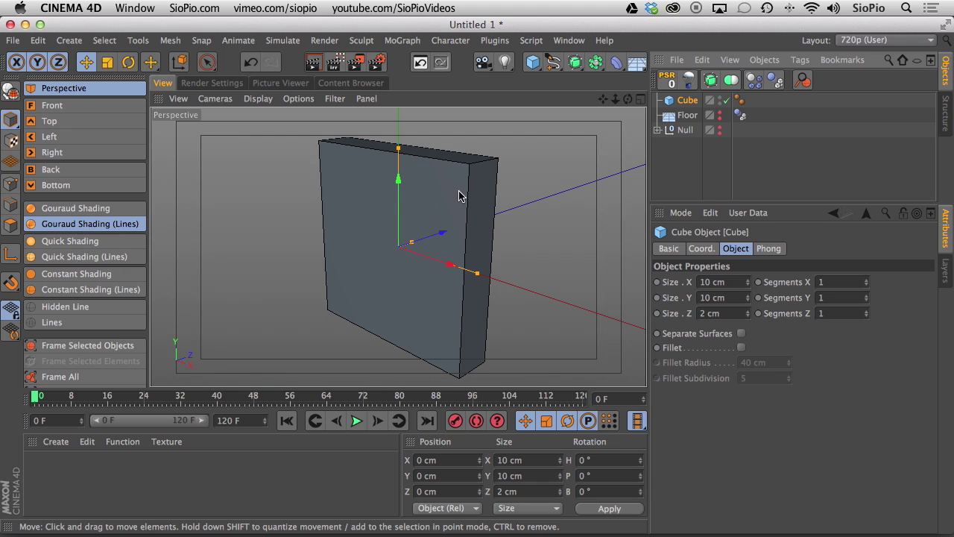
Try adding a Taper deformer, nesting it under the cube and adjusting its size manually, and delete the deformer.
{"action": "left_click", "coordinate": [612, 64]}
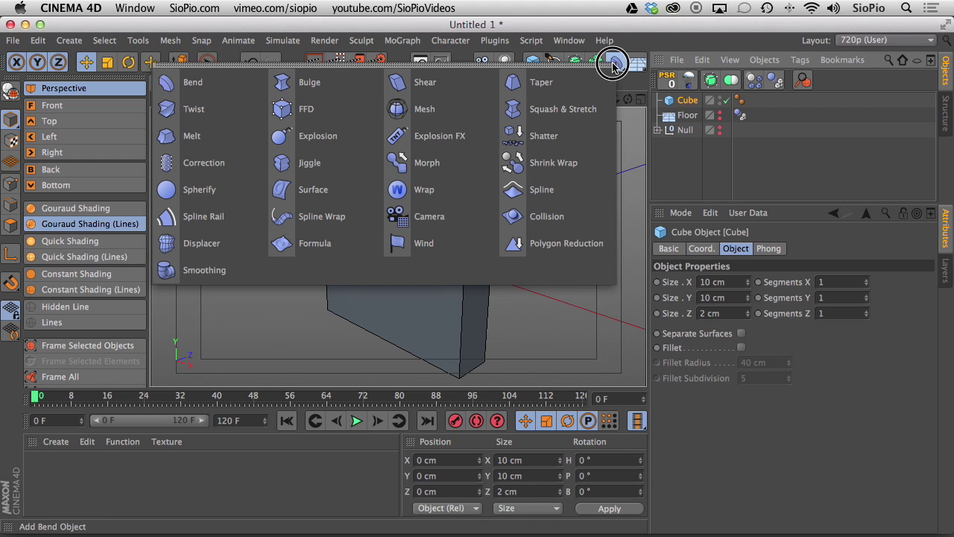
{"action": "left_click", "coordinate": [539, 84]}
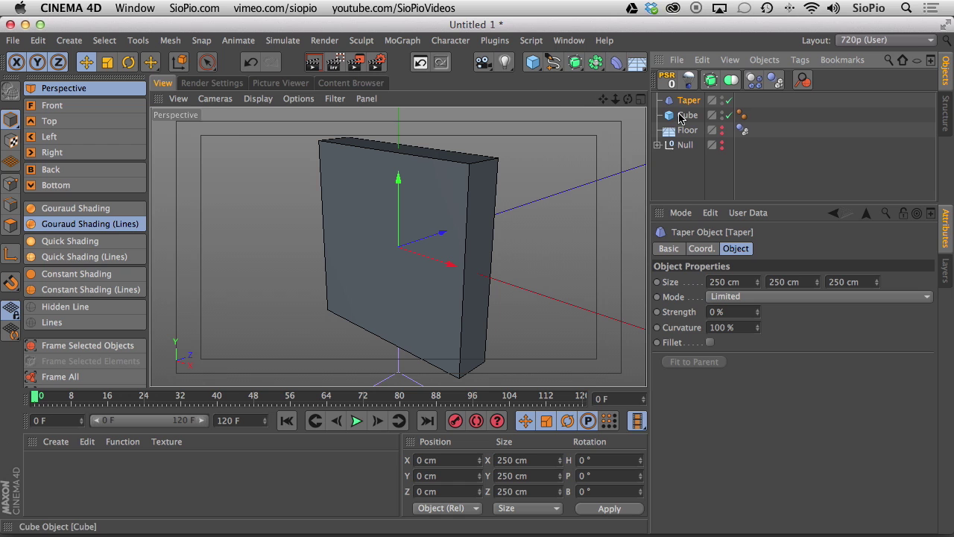
{"action": "left_click_drag", "start_coordinate": [678, 100], "coordinate": [681, 118]}
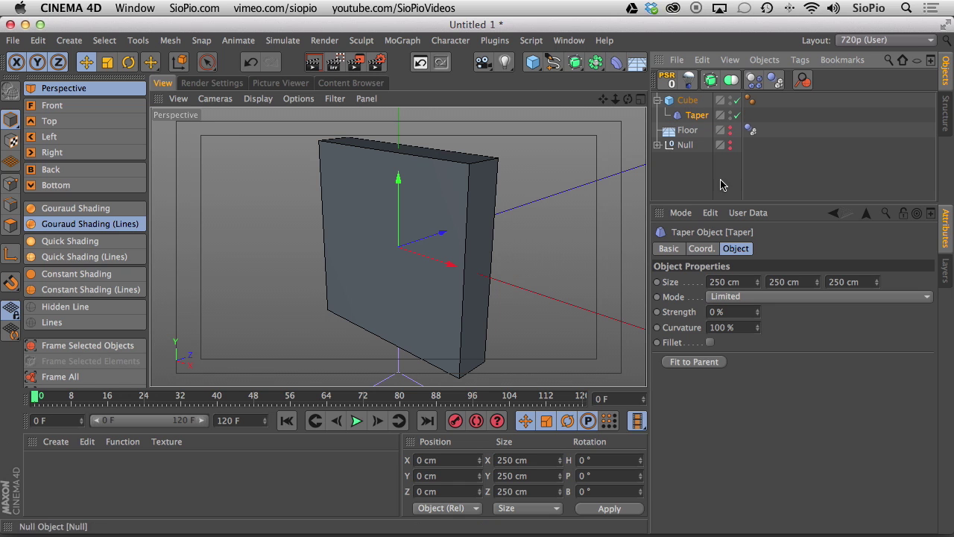
{"action": "right_click_drag", "start_coordinate": [583, 276], "coordinate": [174, 398], "text": "alt"}
{"action": "left_click_drag", "start_coordinate": [759, 283], "coordinate": [752, 411]}
{"action": "left_click_drag", "start_coordinate": [820, 289], "coordinate": [817, 396]}
{"action": "left_click", "coordinate": [687, 117]}
{"action": "key", "text": "Delete"}
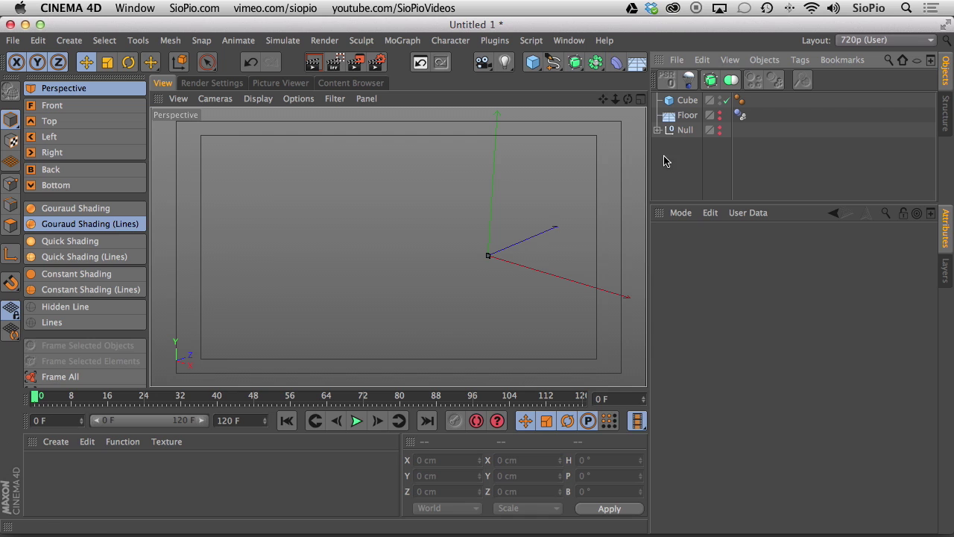
Add a Taper deformer as a child fitted to the cube and set its Strength to 65%.
{"action": "left_click", "coordinate": [687, 100]}
{"action": "key", "text": "o"}
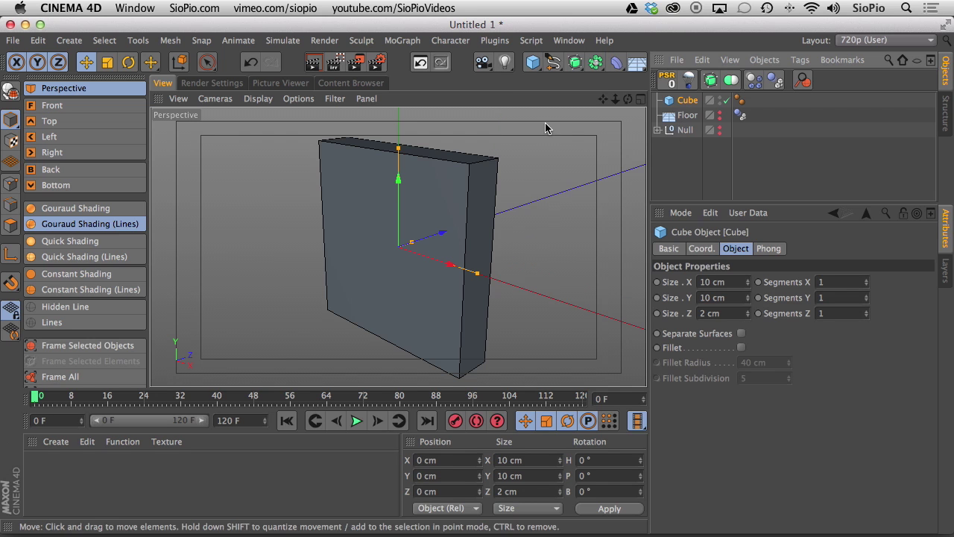
{"action": "left_click", "coordinate": [615, 64]}
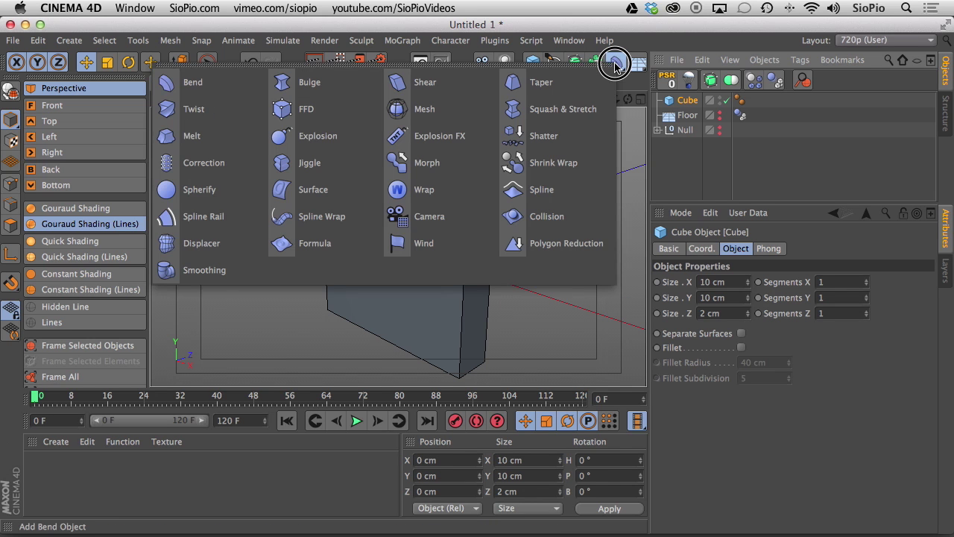
{"action": "left_click", "coordinate": [541, 88], "text": "shift"}
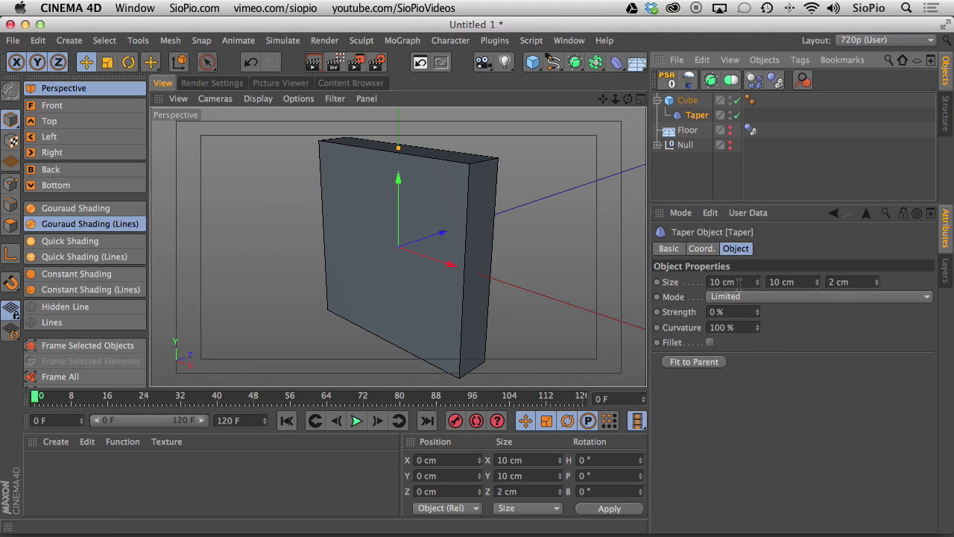
{"action": "mouse_move", "coordinate": [758, 287]}
{"action": "left_mouse_down"}
{"action": "mouse_move", "coordinate": [760, 268]}
{"action": "mouse_move", "coordinate": [745, 276]}
{"action": "left_mouse_up"}
{"action": "key", "text": "super+z"}
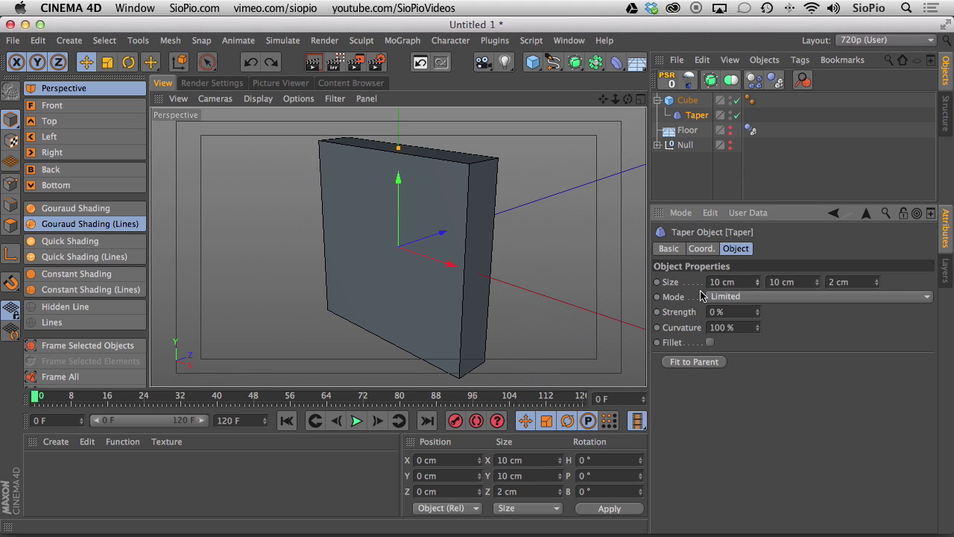
{"action": "left_click_drag", "start_coordinate": [756, 317], "coordinate": [750, 267]}
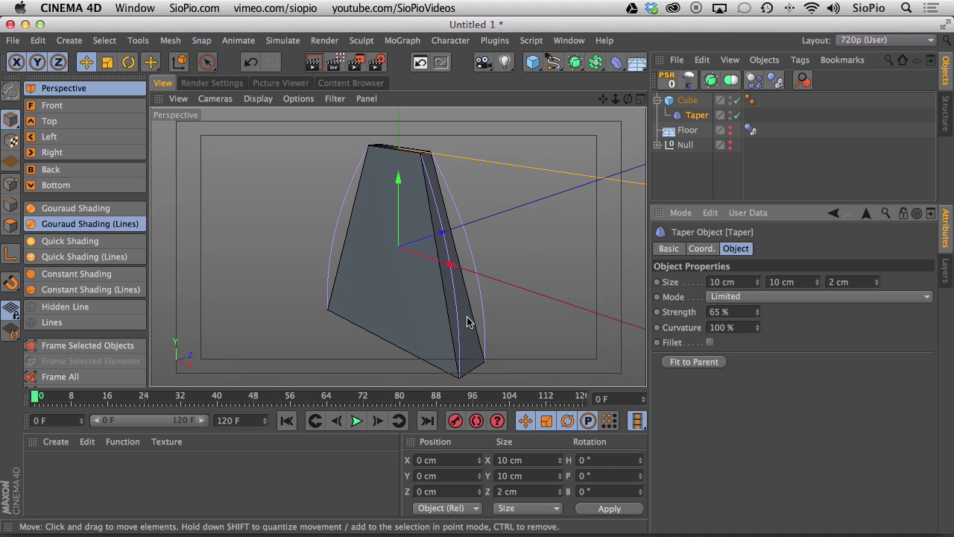
Set the cube's segments to 2 in X, 4 in Y and 2 in Z.
{"action": "left_click", "coordinate": [687, 100]}
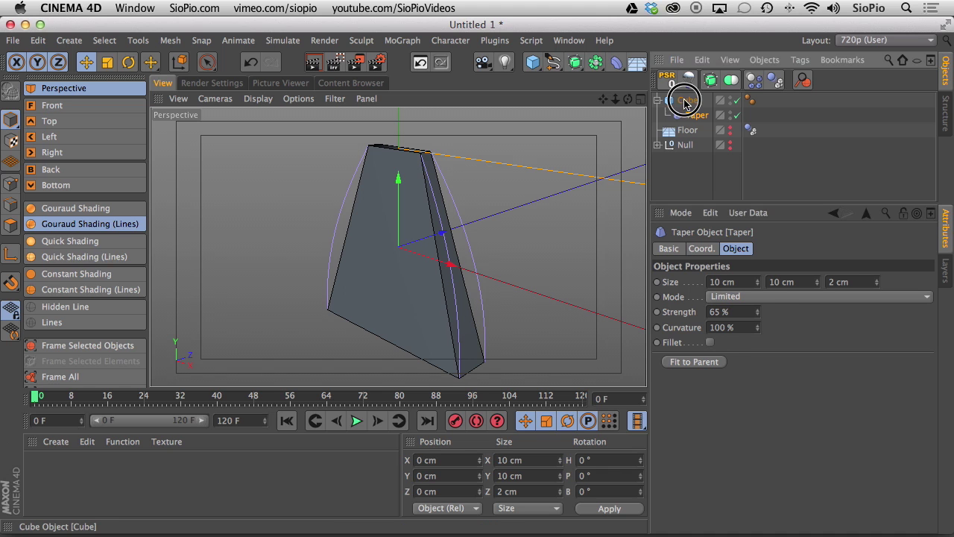
{"action": "left_click", "coordinate": [826, 282]}
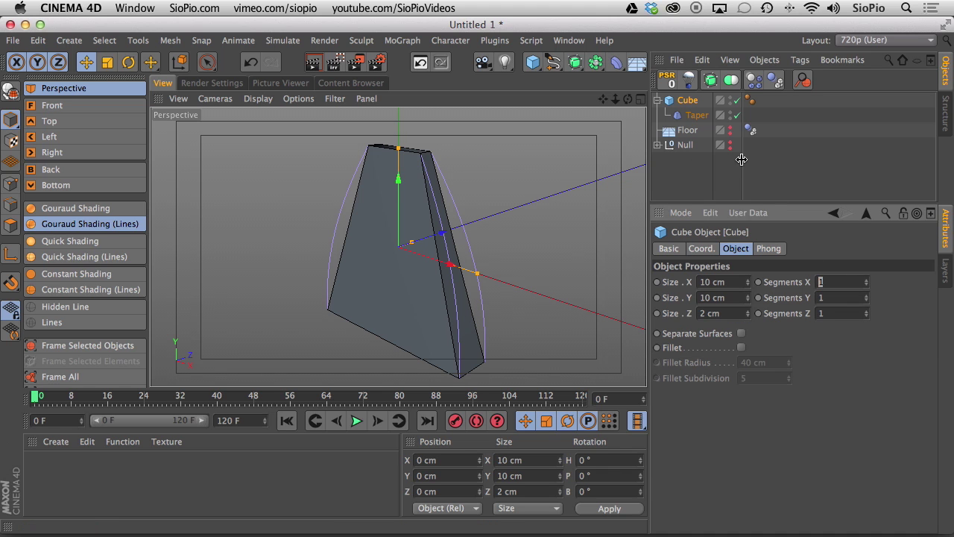
{"action": "type", "text": "2"}
{"action": "key", "text": "Tab"}
{"action": "type", "text": "4"}
{"action": "key", "text": "Tab"}
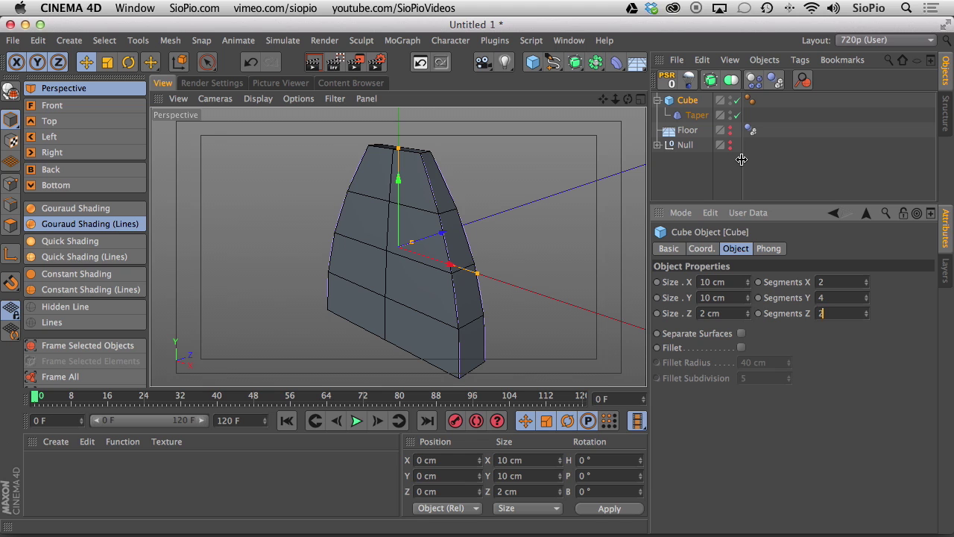
{"action": "key", "text": "Return"}
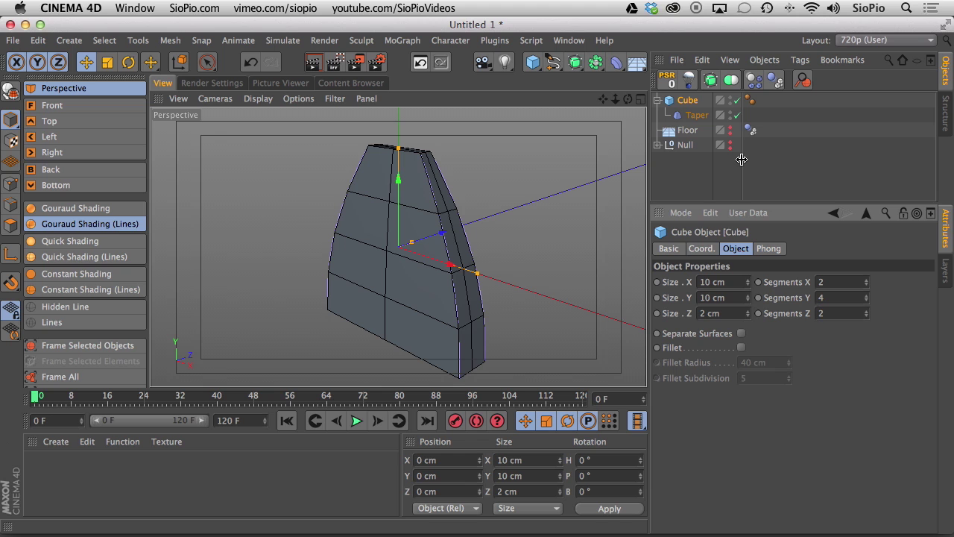
Place the tapered cube under a new Subdivision Surface and check its smoothed shape with the Taper switched off and on again.
{"action": "left_click", "coordinate": [679, 100]}
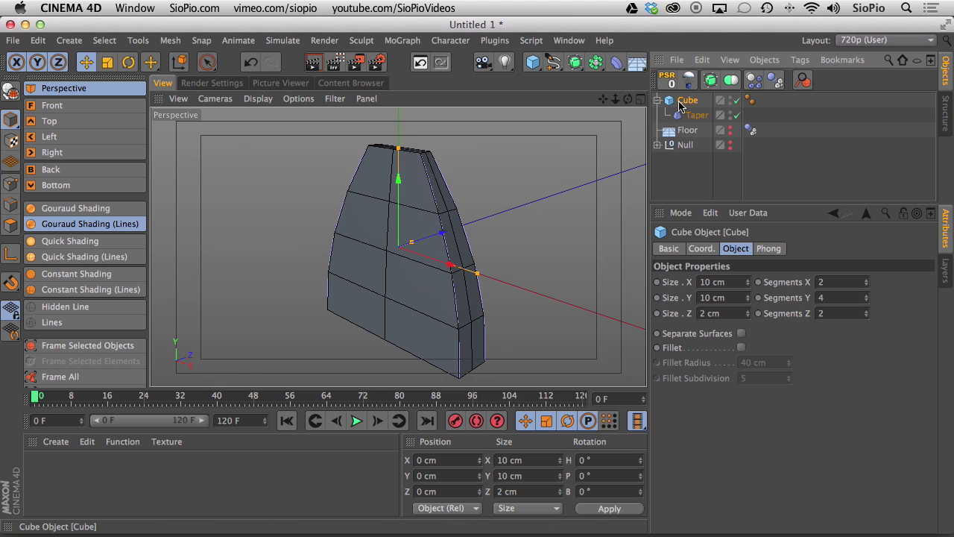
{"action": "left_click_drag", "start_coordinate": [574, 63], "coordinate": [628, 89]}
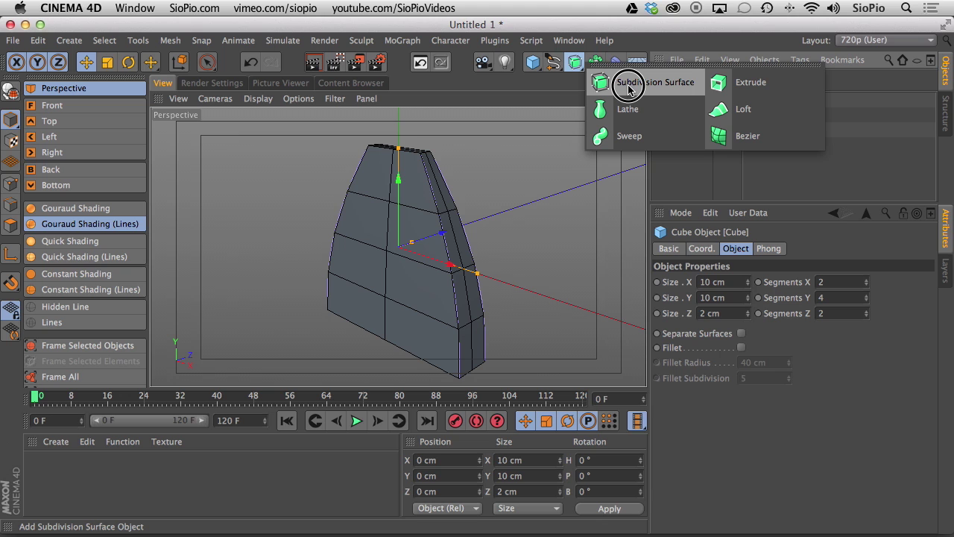
{"action": "left_click_drag", "start_coordinate": [628, 88], "coordinate": [628, 89]}
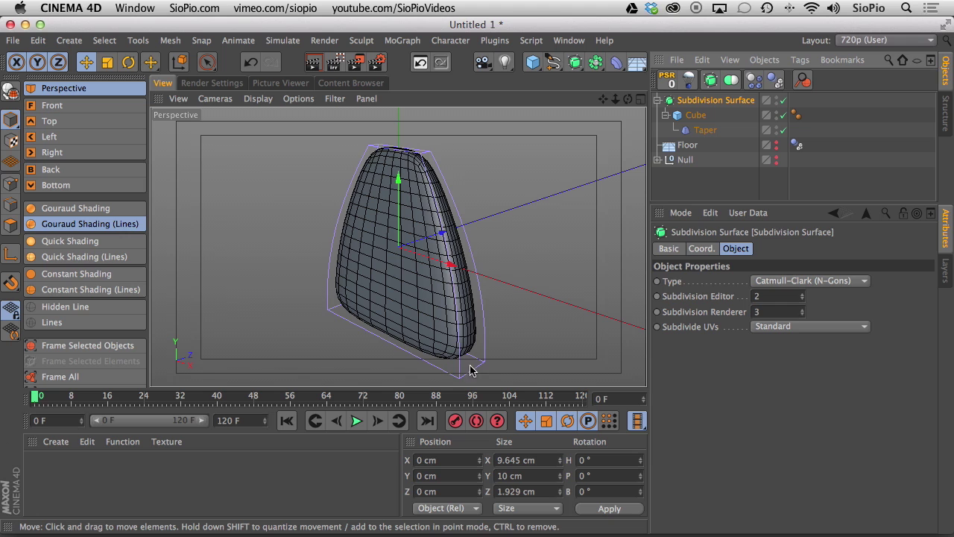
{"action": "left_click", "coordinate": [783, 130]}
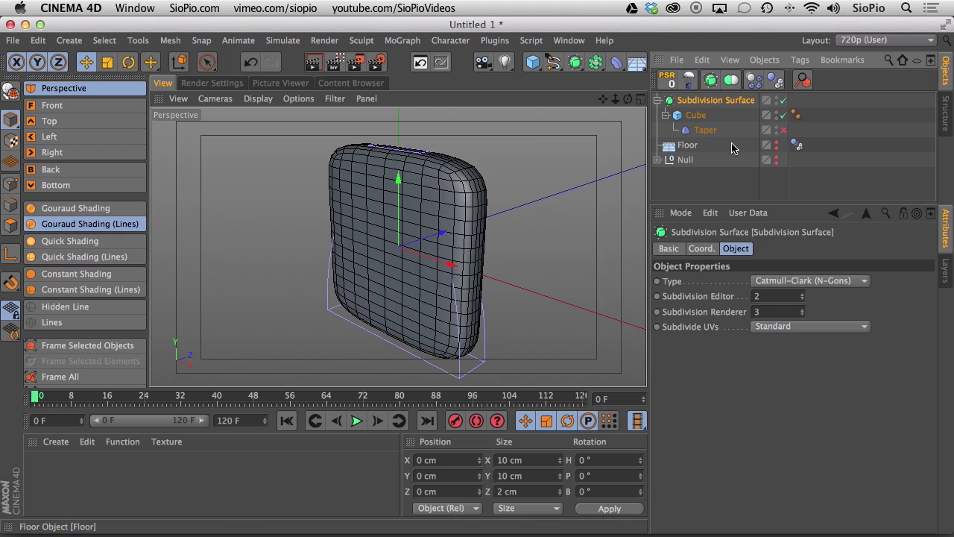
{"action": "left_click", "coordinate": [781, 130]}
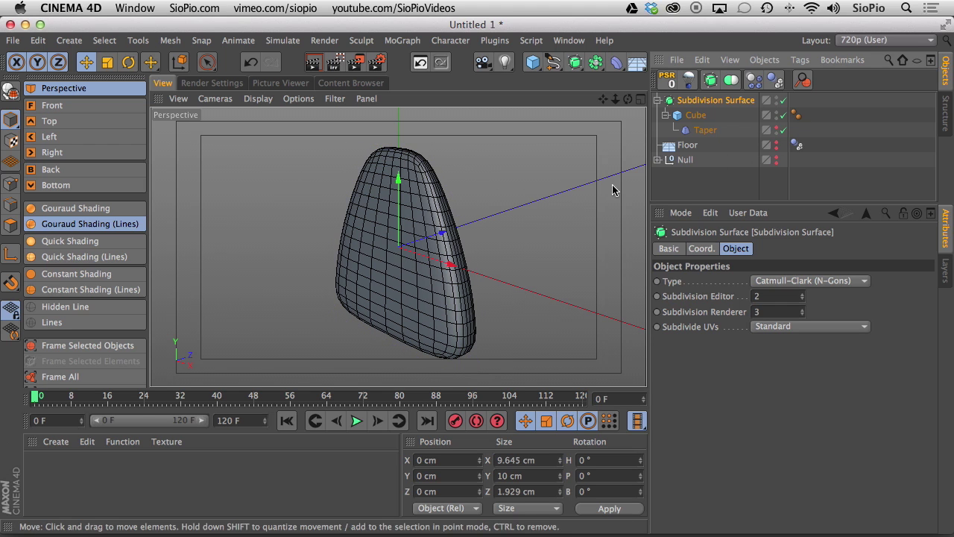
Hide and collapse the Subdivision Surface object, and add a second cube sized 10 cm in X, 10 cm in Y and 8 cm in Z.
{"action": "left_click", "coordinate": [776, 97]}
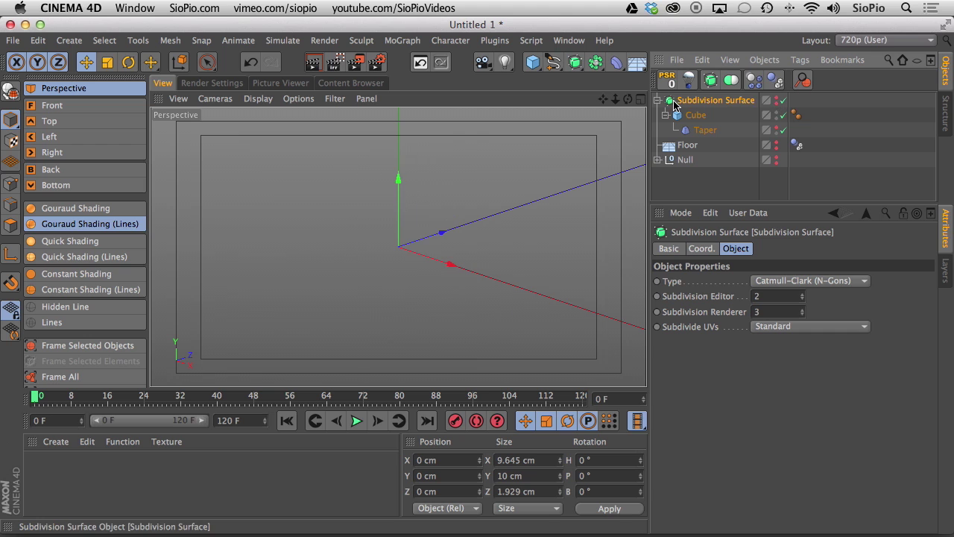
{"action": "left_click", "coordinate": [657, 100]}
{"action": "left_click", "coordinate": [532, 62]}
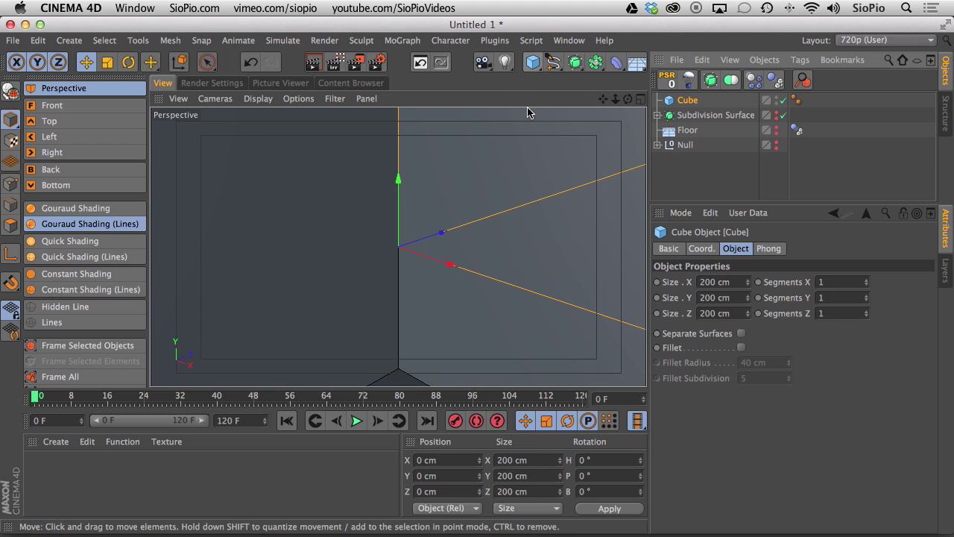
{"action": "left_click", "coordinate": [714, 282]}
{"action": "type", "text": "10"}
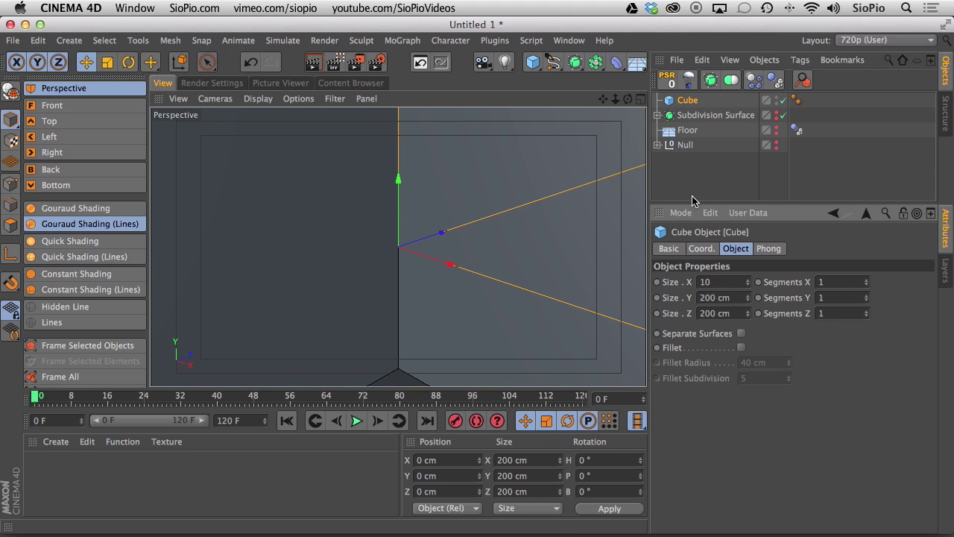
{"action": "key", "text": "Tab"}
{"action": "type", "text": "10"}
{"action": "key", "text": "Tab"}
{"action": "type", "text": "8"}
{"action": "key", "text": "Return"}
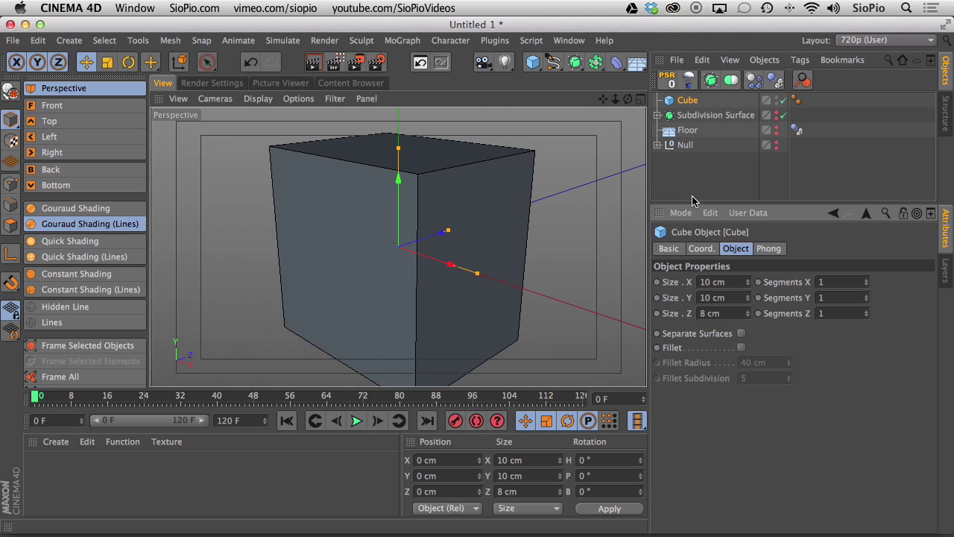
Set the new cube's segments to 2 in X, 2 in Y and 2 in Z.
{"action": "left_click", "coordinate": [818, 282]}
{"action": "type", "text": "2"}
{"action": "key", "text": "Tab"}
{"action": "type", "text": "2"}
{"action": "key", "text": "Tab"}
{"action": "type", "text": "2"}
{"action": "key", "text": "Return"}
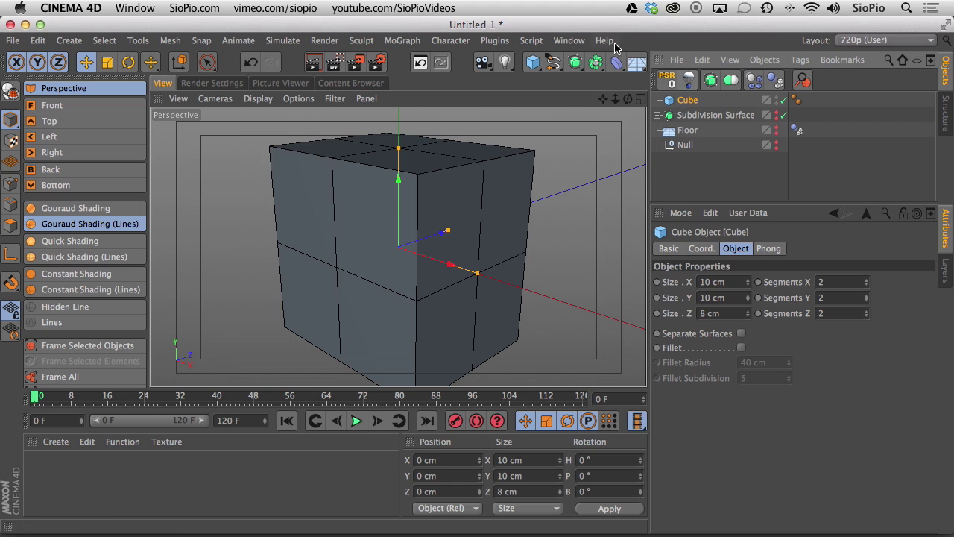
Add a Taper deformer as a child fitted to the new cube, with Strength 25% and Curvature 350%.
{"action": "left_click", "coordinate": [616, 66]}
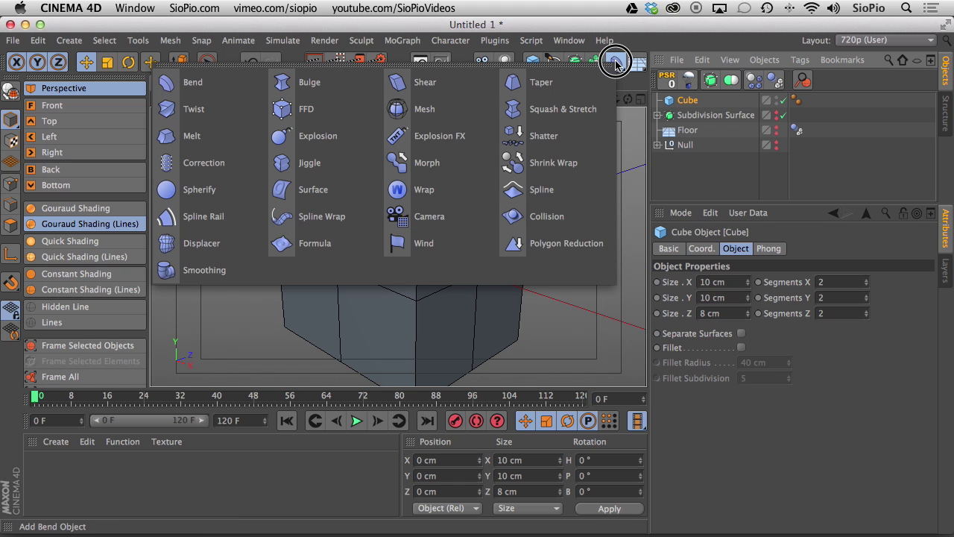
{"action": "left_click", "coordinate": [522, 82]}
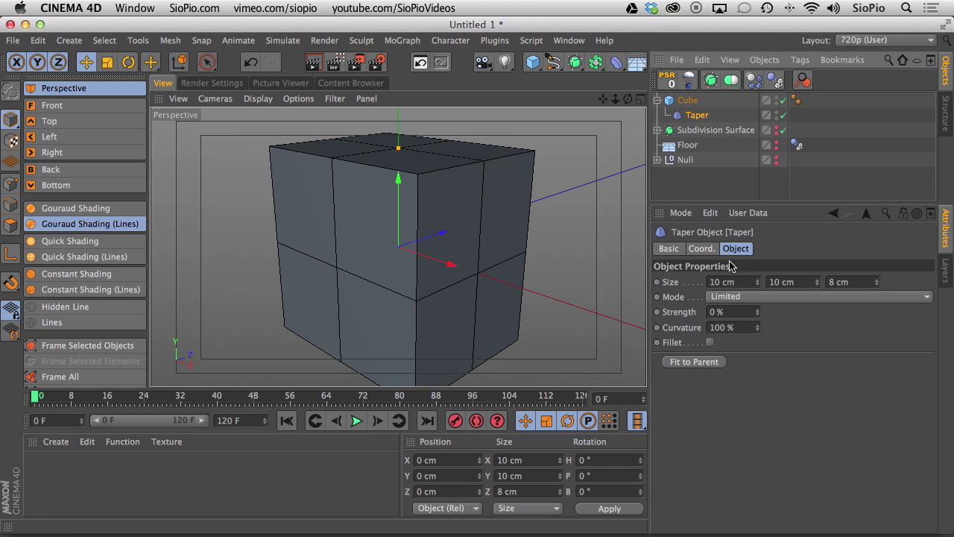
{"action": "left_click", "coordinate": [717, 312]}
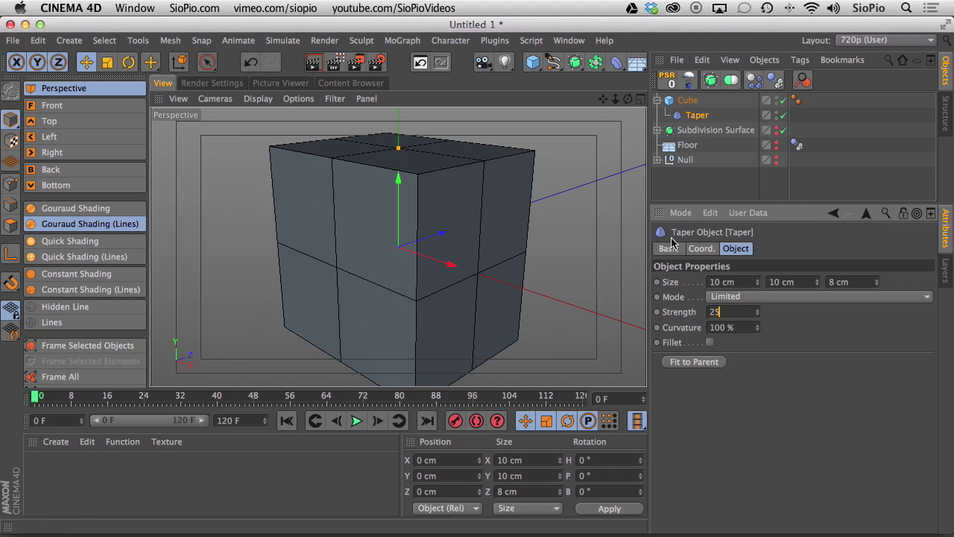
{"action": "type", "text": "25"}
{"action": "key", "text": "Tab"}
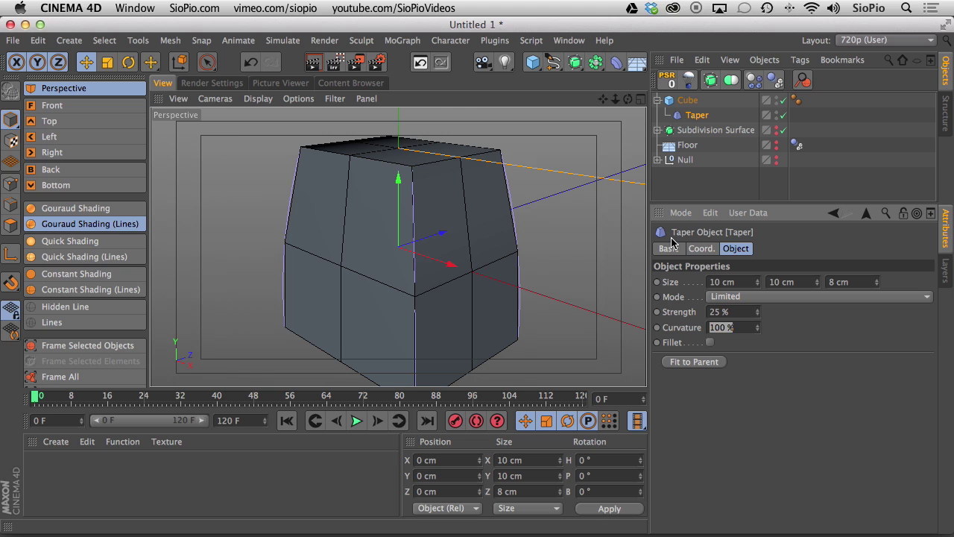
{"action": "type", "text": "350"}
{"action": "key", "text": "Return"}
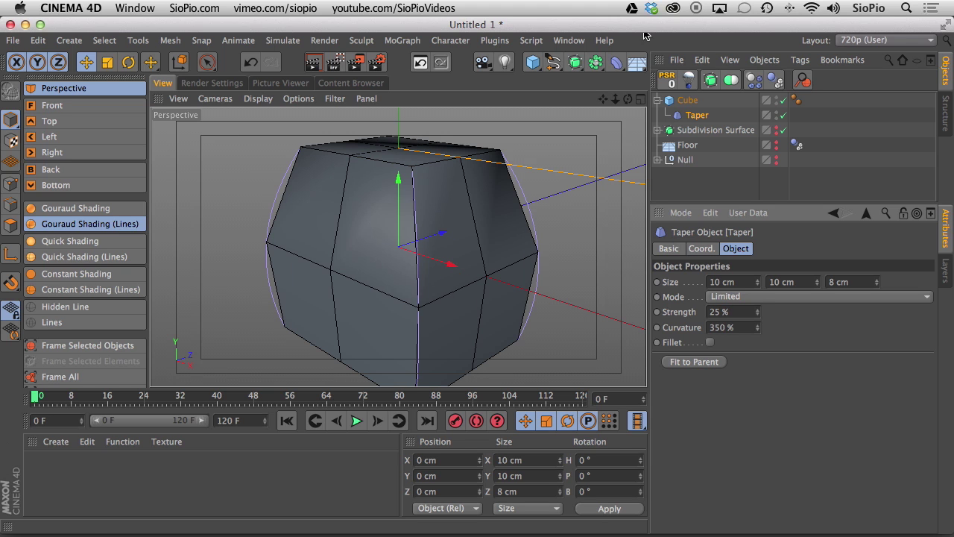
Place the second tapered cube under its own Subdivision Surface.
{"action": "left_click", "coordinate": [686, 101]}
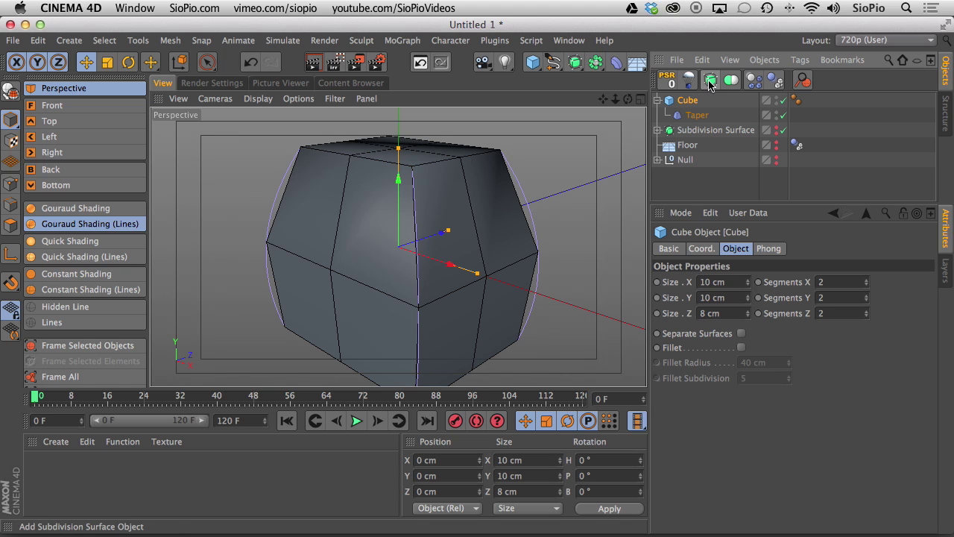
Wrap the tapered Cube in a Subdivision Surface and compare its shape with the smoothing off and on.
{"action": "left_click", "coordinate": [711, 79], "text": "alt"}
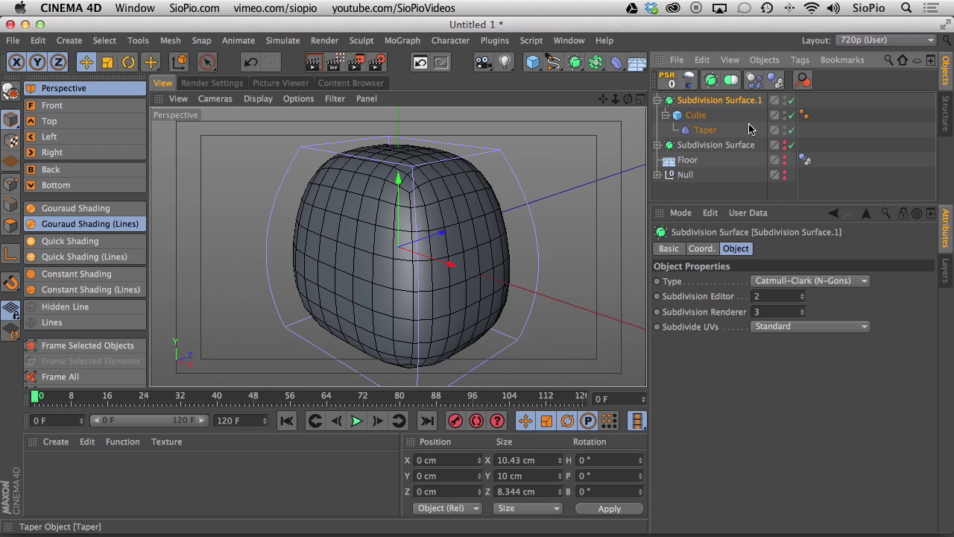
{"action": "key", "text": "q"}
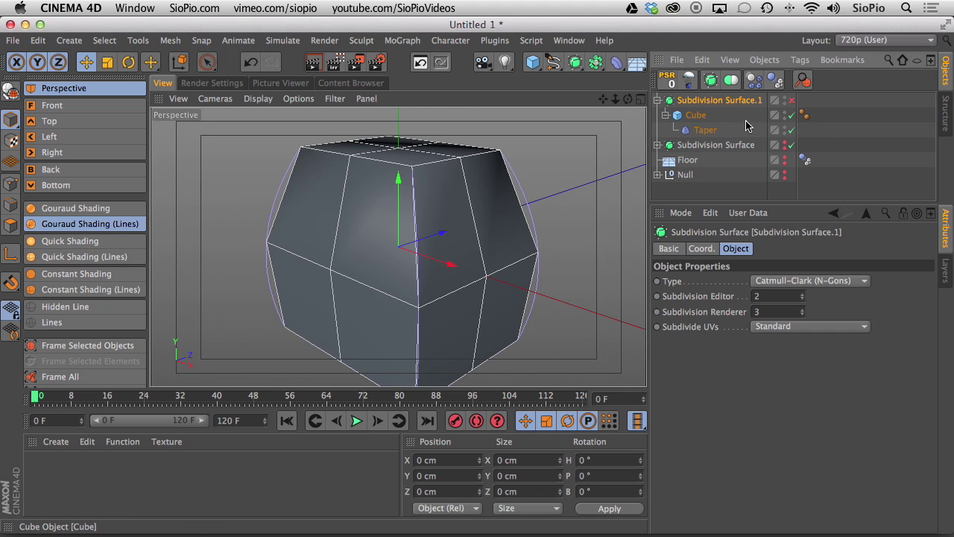
{"action": "key", "text": "q"}
{"action": "key", "text": "q"}
{"action": "key", "text": "q"}
{"action": "key", "text": "q"}
{"action": "key", "text": "q"}
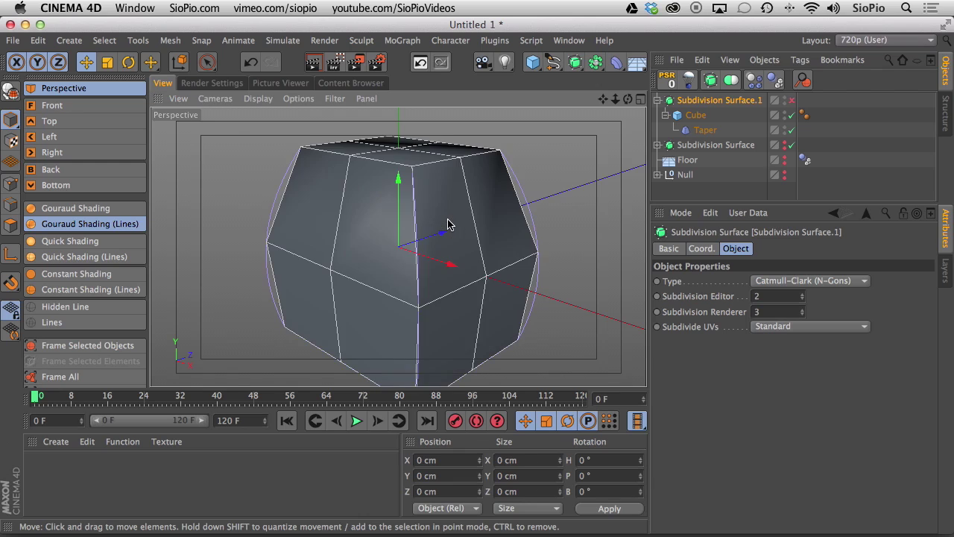
{"action": "key", "text": "q"}
{"action": "key", "text": "q"}
{"action": "key", "text": "q"}
{"action": "key", "text": "q"}
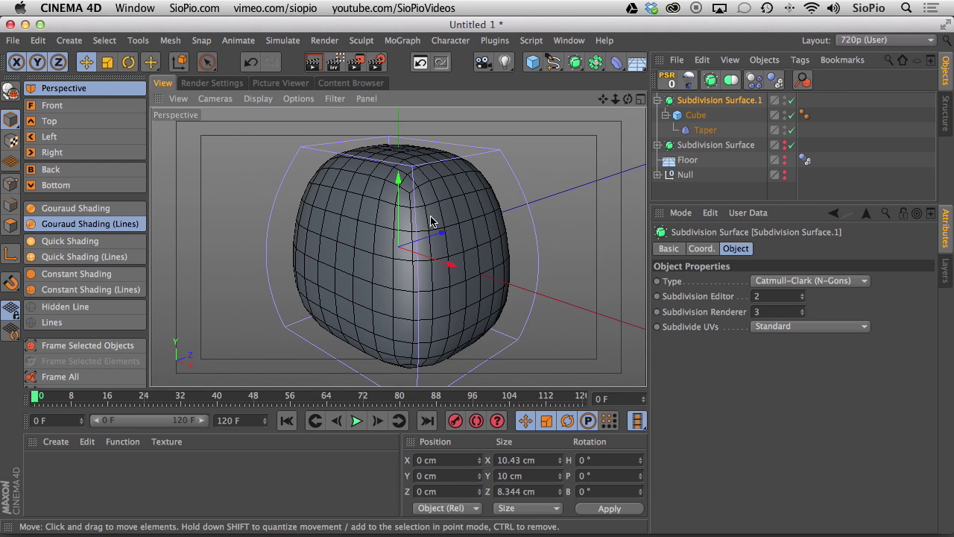
Hide the Taper deformer's cage in the viewport and collapse the smoothed cube's object hierarchy.
{"action": "left_click", "coordinate": [785, 128]}
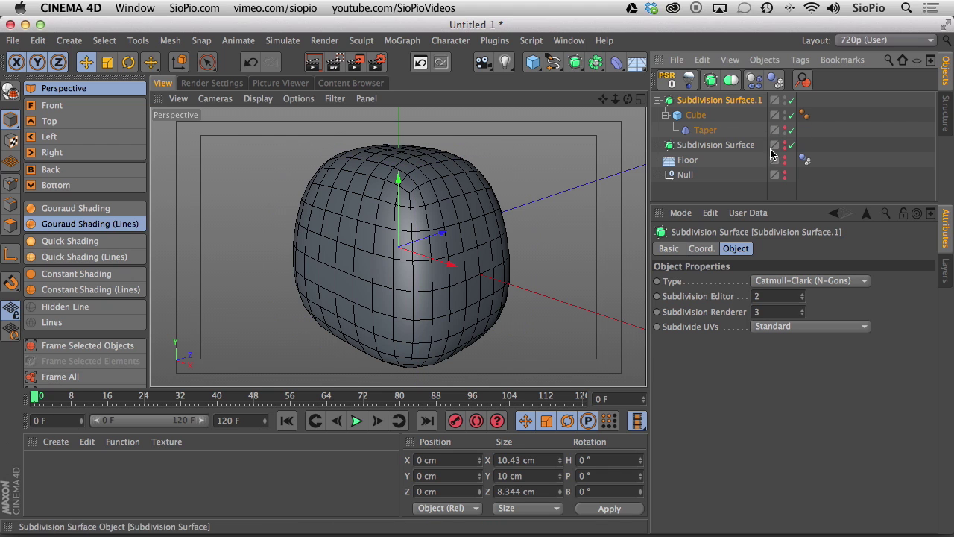
{"action": "left_click", "coordinate": [666, 116]}
{"action": "left_click", "coordinate": [657, 99]}
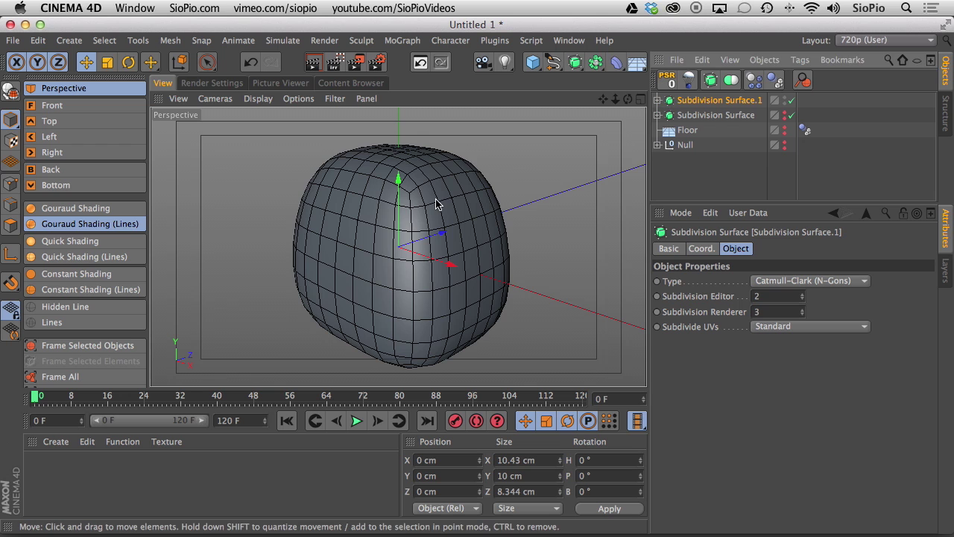
Create a MoGraph Cloner and make Subdivision Surface.1 its child.
{"action": "scroll", "coordinate": [358, 231], "scroll_direction": "down", "scroll_amount": 5}
{"action": "left_click_drag", "start_coordinate": [409, 227], "coordinate": [357, 283], "text": "alt"}
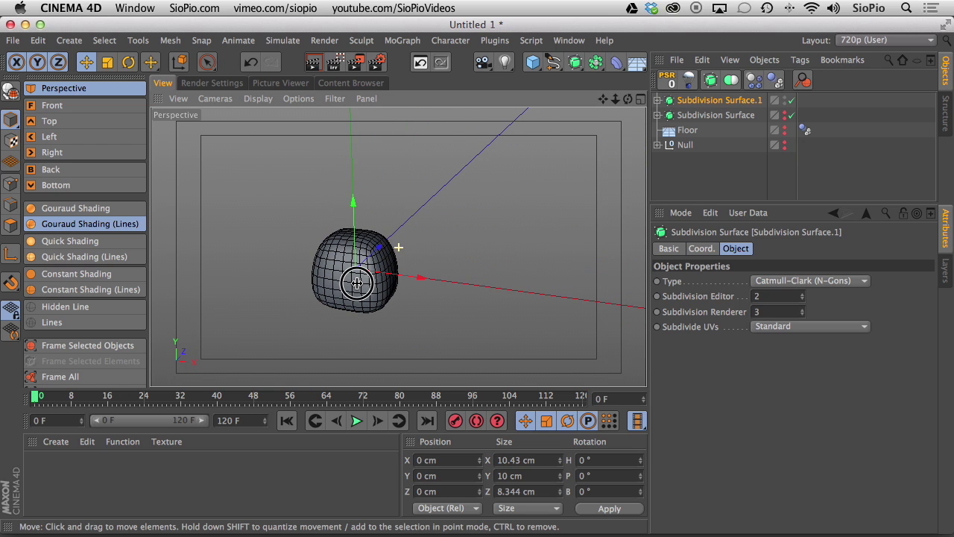
{"action": "left_click", "coordinate": [400, 40]}
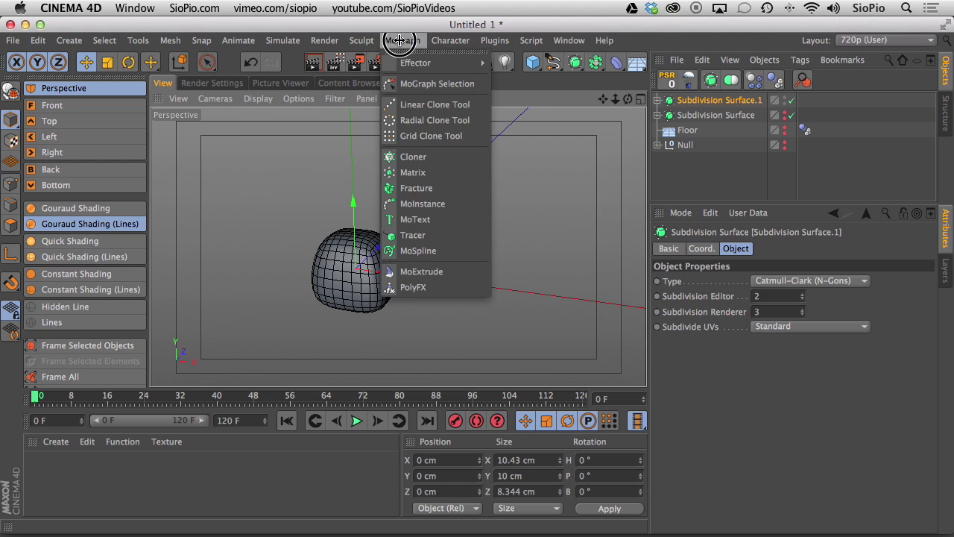
{"action": "left_click", "coordinate": [422, 156]}
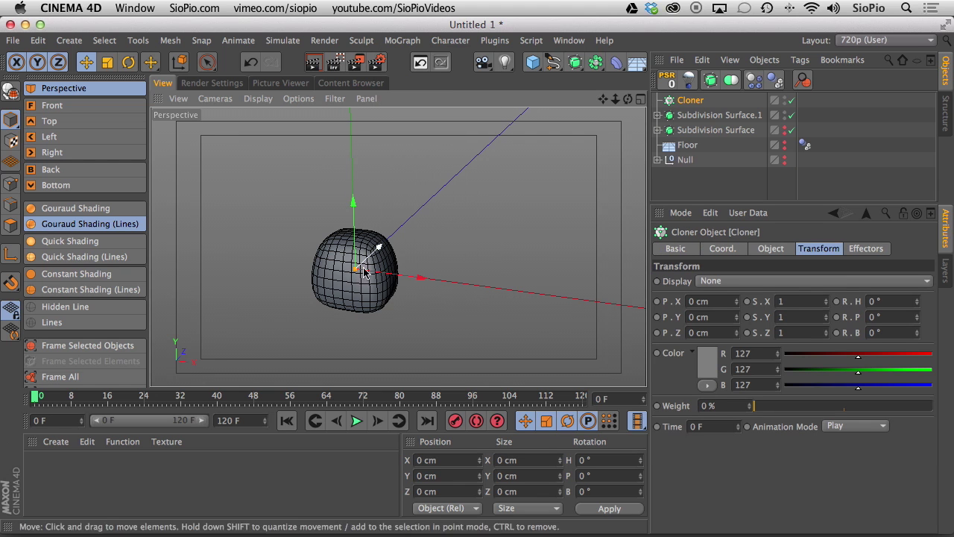
{"action": "left_click", "coordinate": [686, 116]}
{"action": "mouse_move", "coordinate": [686, 115]}
{"action": "left_mouse_down"}
{"action": "mouse_move", "coordinate": [681, 89]}
{"action": "mouse_move", "coordinate": [683, 98]}
{"action": "left_mouse_up"}
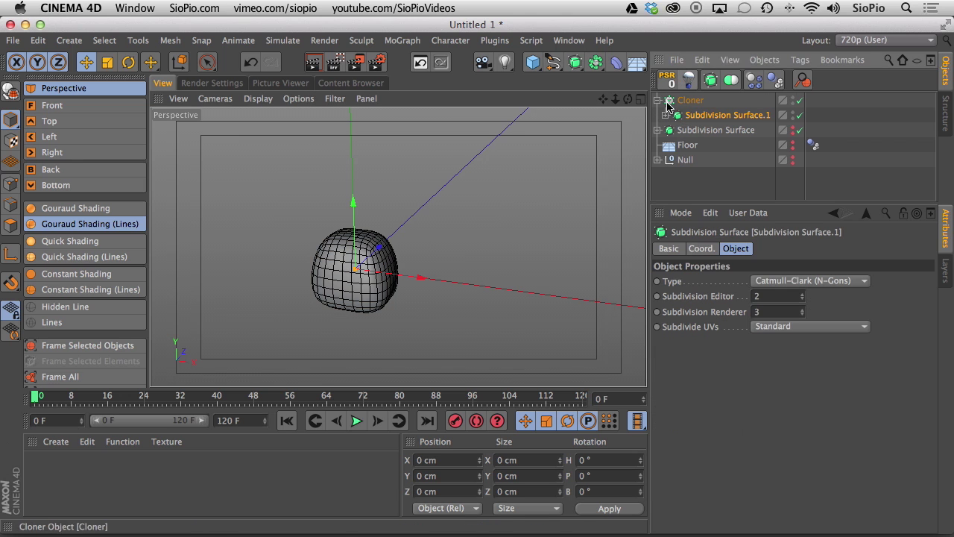
Set the Cloner's per-step Y position offset to 0 cm.
{"action": "mouse_move", "coordinate": [388, 234]}
{"action": "right_mouse_down", "text": "alt"}
{"action": "mouse_move", "coordinate": [260, 298]}
{"action": "mouse_move", "coordinate": [182, 298]}
{"action": "mouse_move", "coordinate": [355, 217]}
{"action": "right_mouse_up", "text": "alt"}
{"action": "mouse_move", "coordinate": [355, 218]}
{"action": "middle_mouse_down", "text": "alt"}
{"action": "mouse_move", "coordinate": [336, 256]}
{"action": "mouse_move", "coordinate": [144, 472]}
{"action": "middle_mouse_up", "text": "alt"}
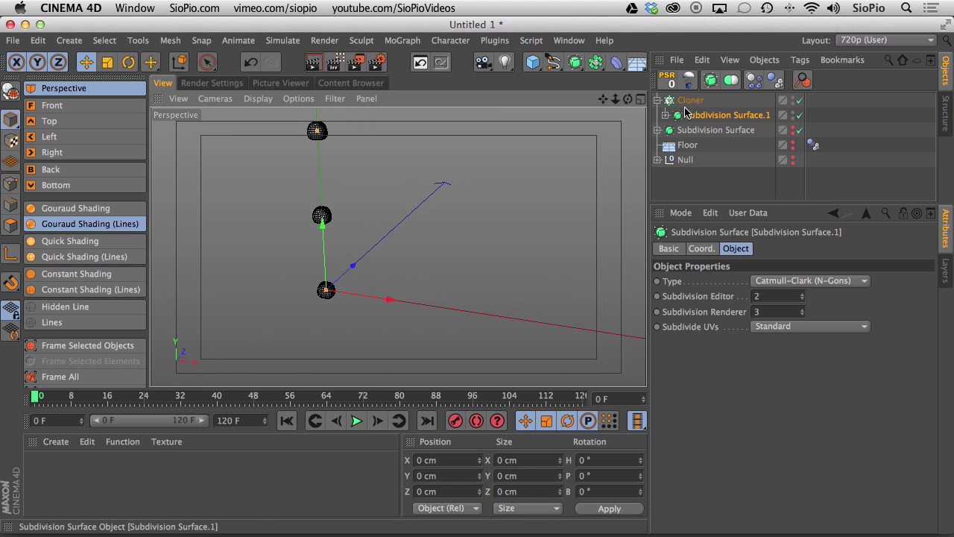
{"action": "left_click", "coordinate": [687, 102]}
{"action": "left_click", "coordinate": [768, 249]}
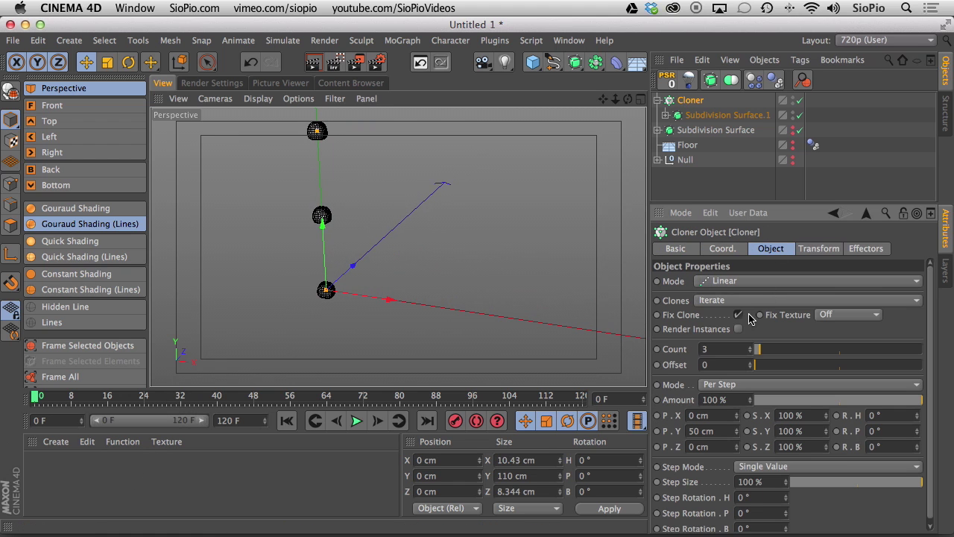
{"action": "double_click", "coordinate": [705, 431]}
{"action": "type", "text": "0"}
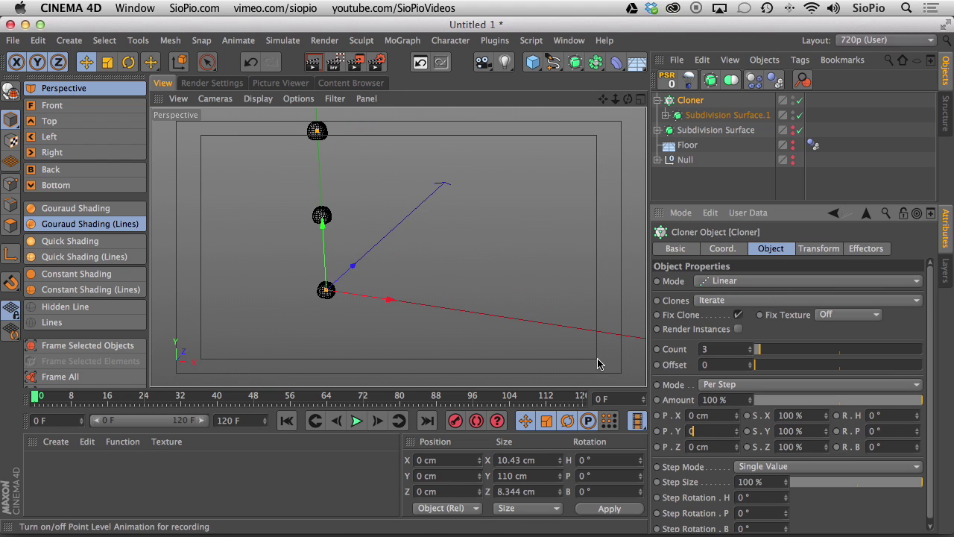
{"action": "key", "text": "Return"}
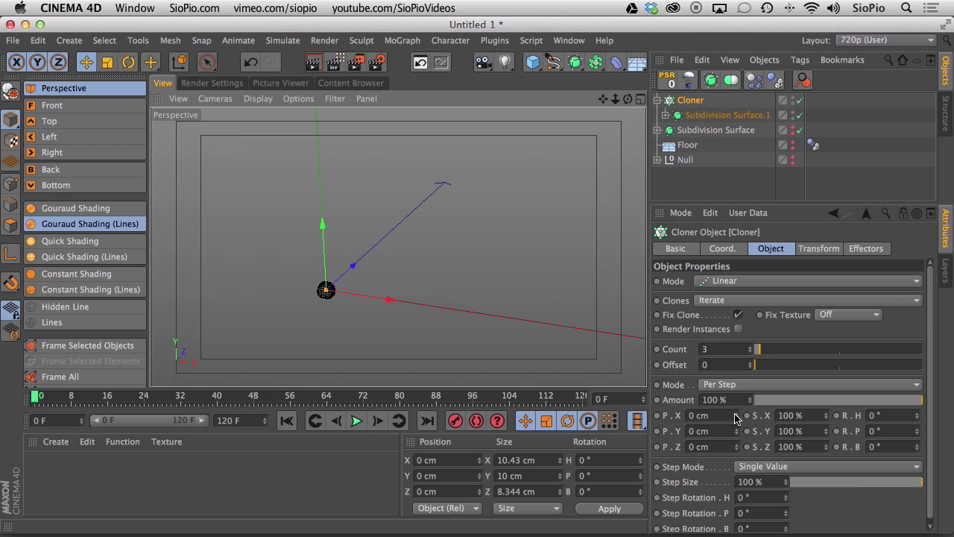
Space the clones along the X axis with a per-step position offset of 10 cm.
{"action": "left_click_drag", "start_coordinate": [735, 419], "coordinate": [734, 398]}
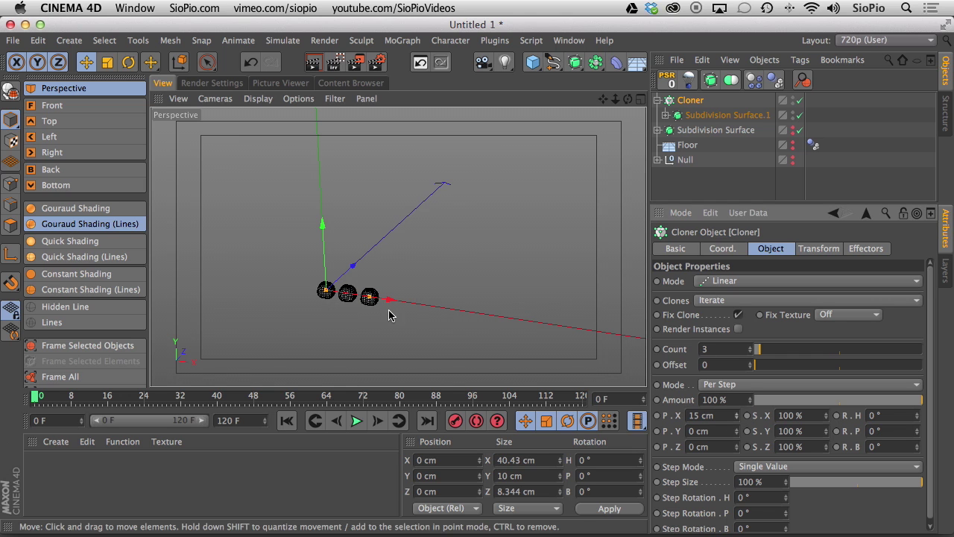
{"action": "right_click_drag", "start_coordinate": [343, 300], "coordinate": [455, 257], "text": "alt"}
{"action": "left_click", "coordinate": [697, 415]}
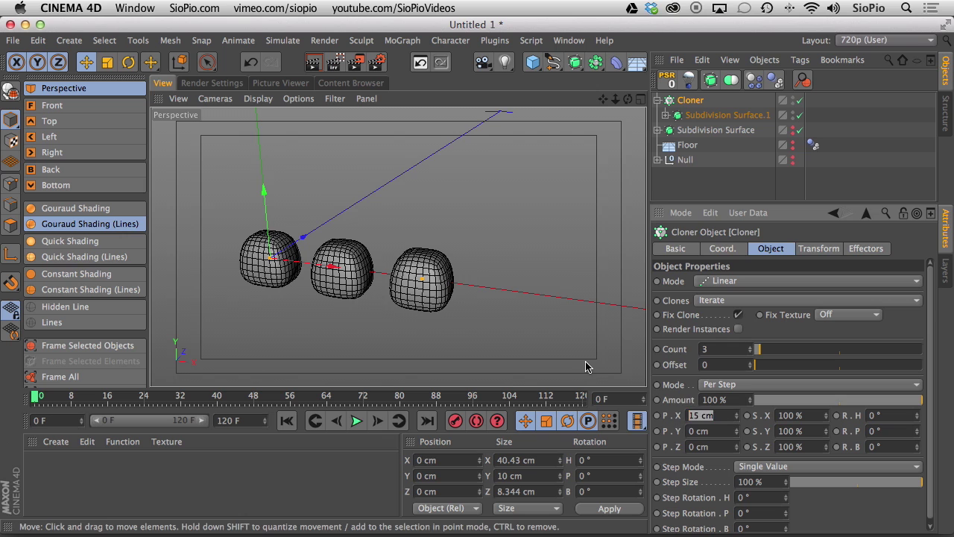
{"action": "type", "text": "10"}
{"action": "key", "text": "Return"}
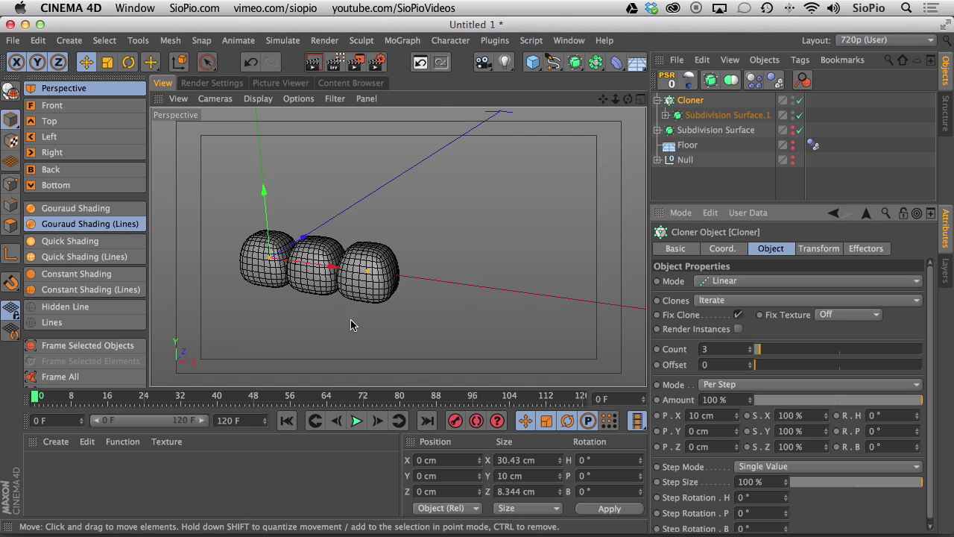
Set the Cloner's clone count to 8 and frame the row of clones.
{"action": "left_click", "coordinate": [714, 349]}
{"action": "key", "text": "Return"}
{"action": "key", "text": "o"}
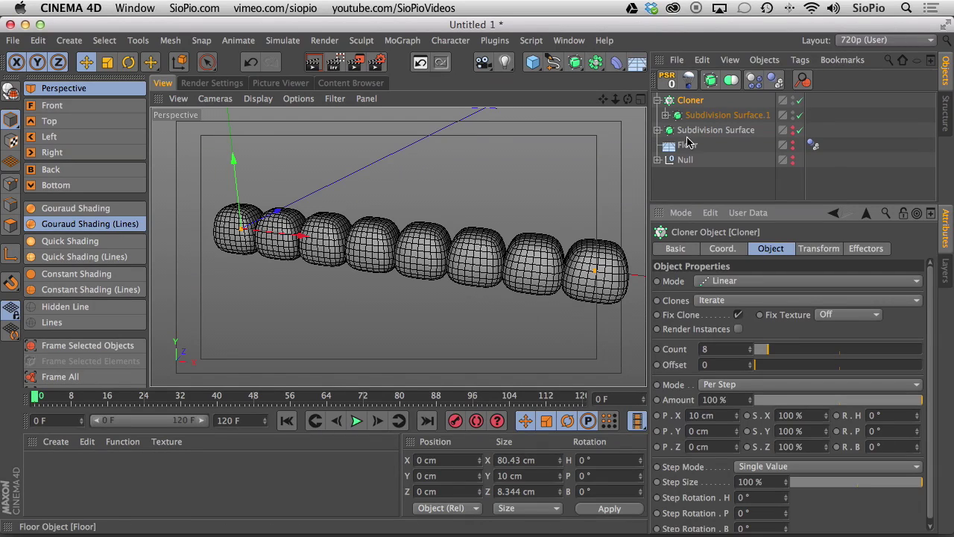
Move the other Subdivision Surface into the Cloner as its first child, above Subdivision Surface.1.
{"action": "left_click", "coordinate": [701, 130]}
{"action": "left_click_drag", "start_coordinate": [699, 131], "coordinate": [692, 114]}
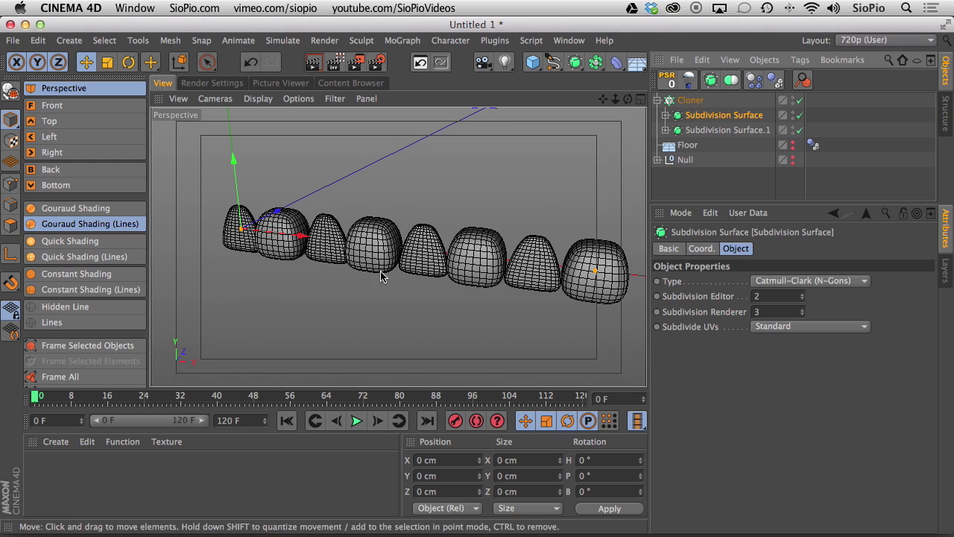
{"action": "left_click_drag", "start_coordinate": [364, 244], "coordinate": [406, 315], "text": "alt"}
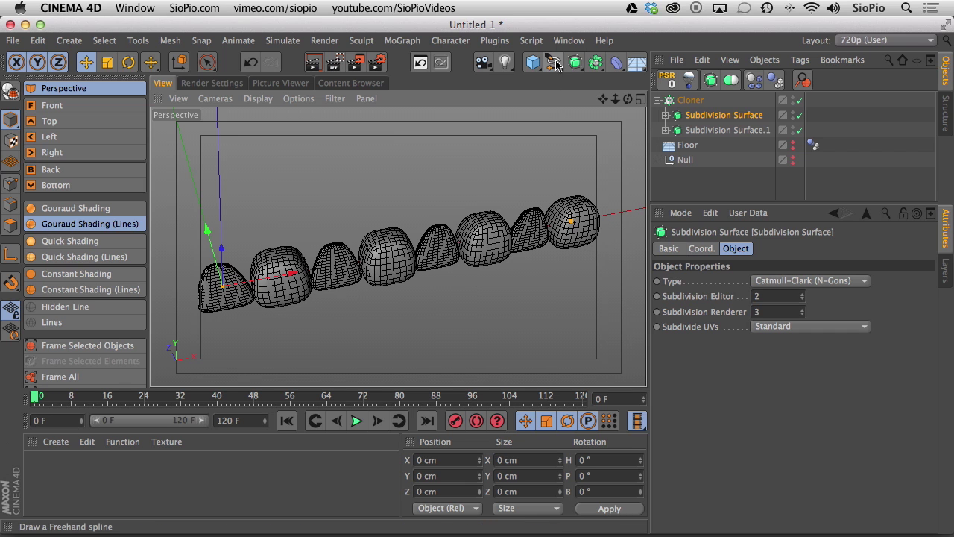
Add a Cone scaled down to about 15.2 cm high and nest it as the Cloner's first child.
{"action": "left_click", "coordinate": [532, 62]}
{"action": "left_click", "coordinate": [727, 85]}
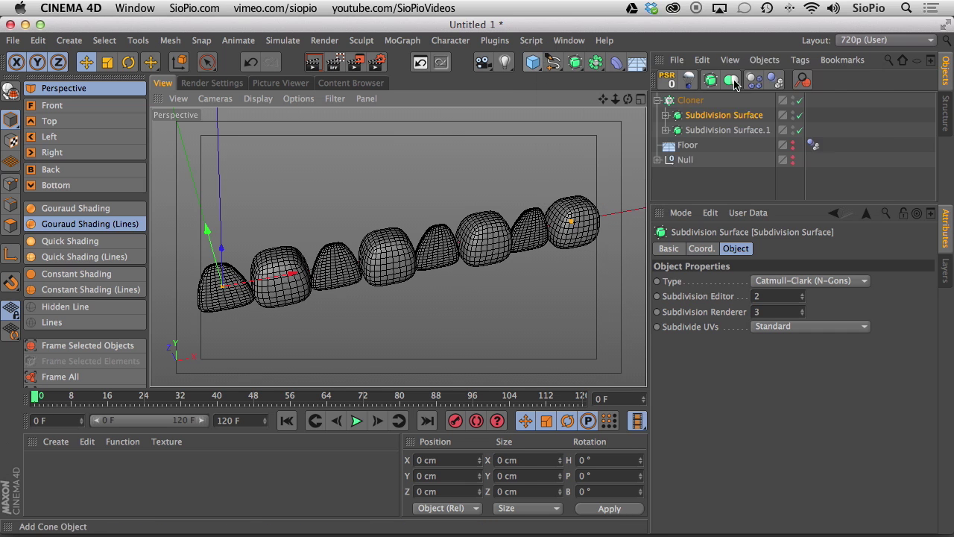
{"action": "key", "text": "t"}
{"action": "left_click_drag", "start_coordinate": [577, 152], "coordinate": [162, 426]}
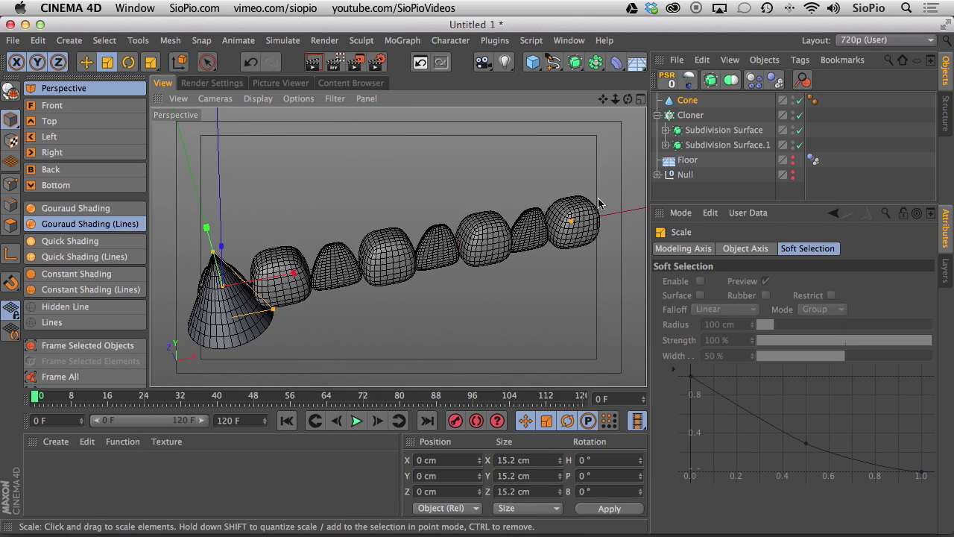
{"action": "left_click", "coordinate": [686, 104]}
{"action": "left_click_drag", "start_coordinate": [685, 106], "coordinate": [688, 116]}
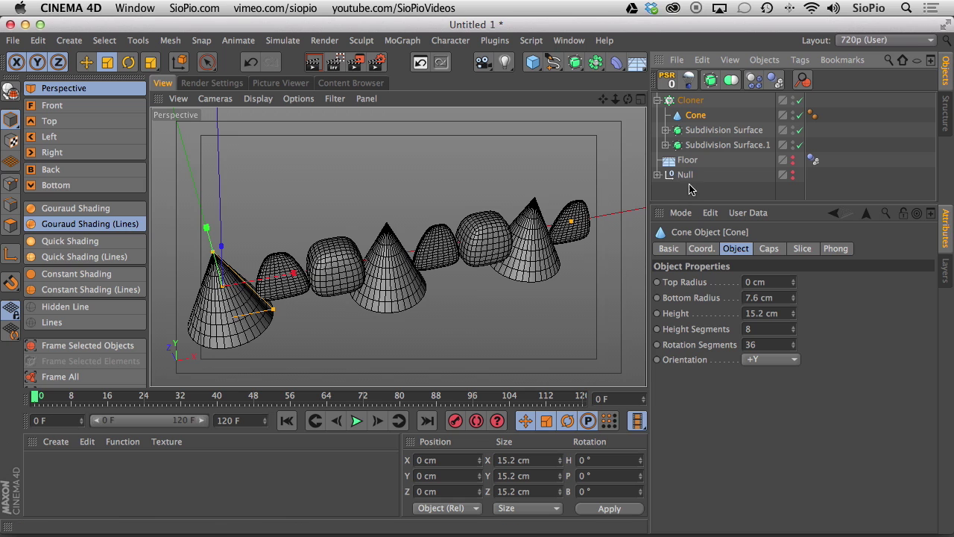
Set the Cloner's Clones distribution to Random.
{"action": "left_click", "coordinate": [684, 105]}
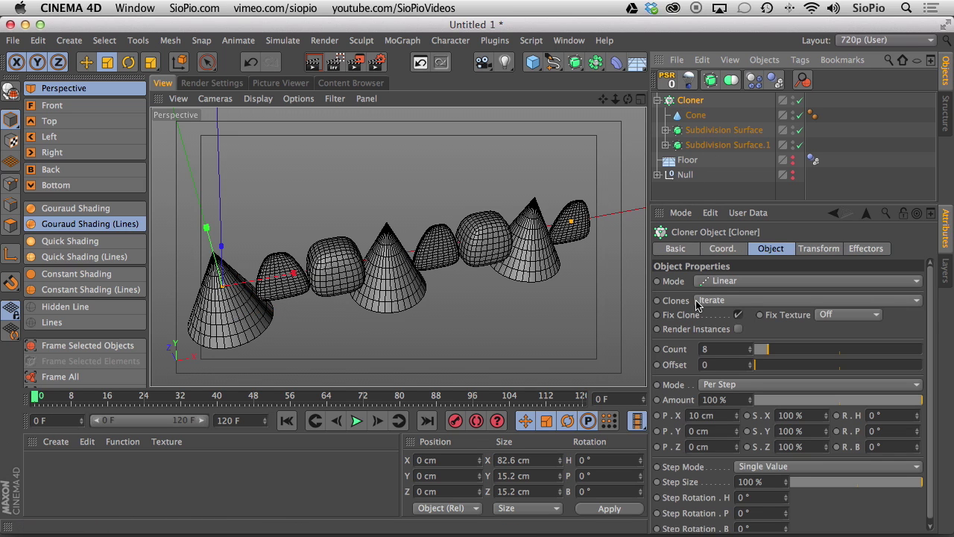
{"action": "left_click", "coordinate": [697, 301]}
{"action": "left_click", "coordinate": [691, 327]}
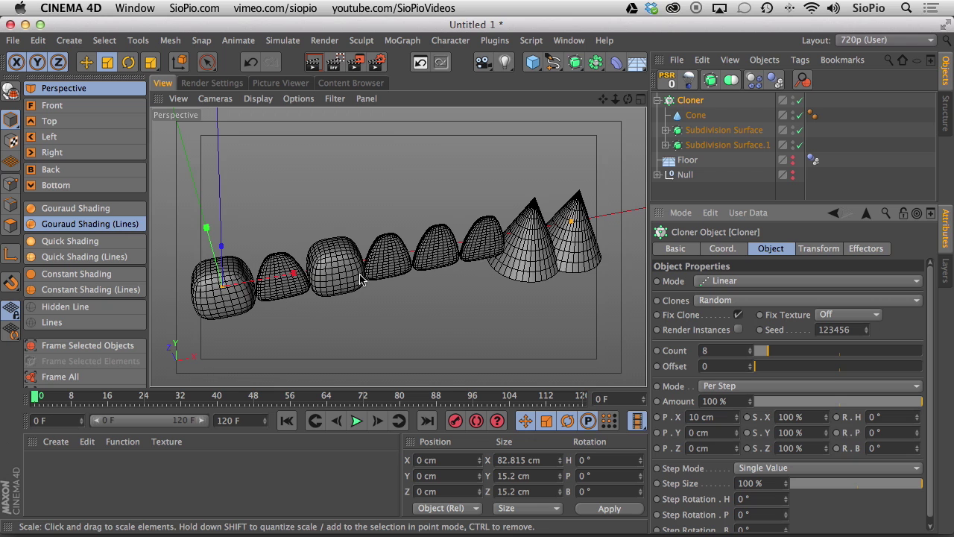
Step the Cloner's random seed up to 123468 to try different clone arrangements.
{"action": "left_click", "coordinate": [866, 329]}
{"action": "left_click", "coordinate": [866, 330]}
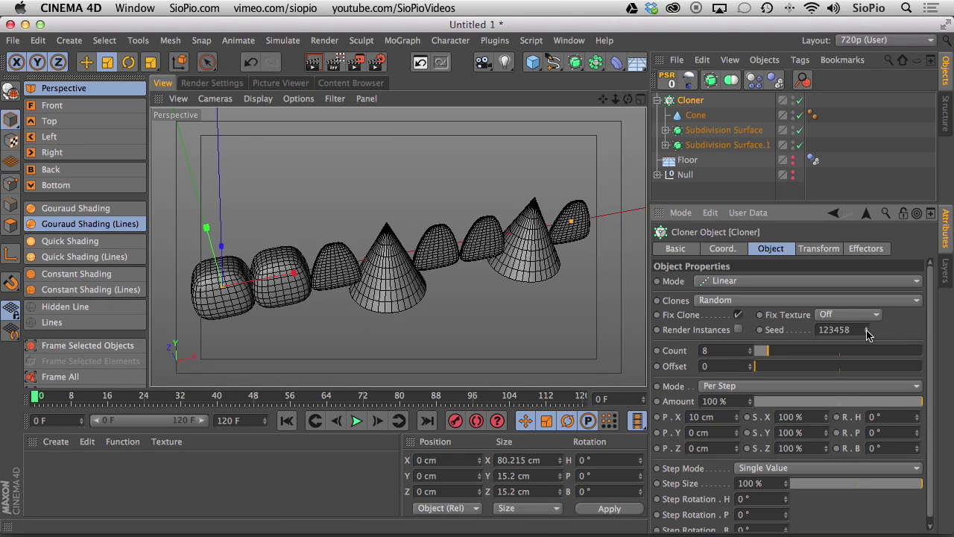
{"action": "left_click", "coordinate": [866, 330]}
{"action": "left_click", "coordinate": [866, 330]}
{"action": "left_click", "coordinate": [867, 330]}
{"action": "left_click", "coordinate": [867, 329]}
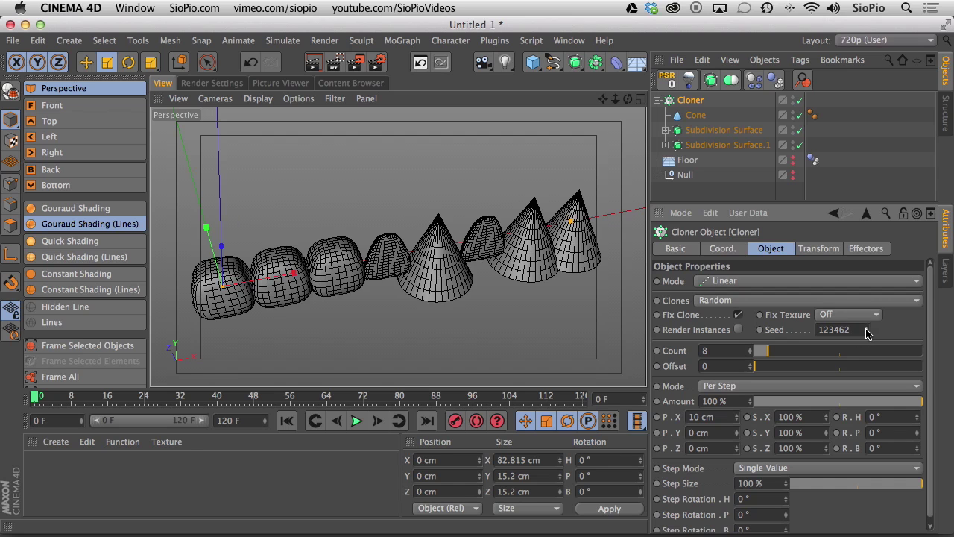
{"action": "left_click", "coordinate": [867, 330]}
{"action": "left_click", "coordinate": [866, 329]}
{"action": "left_click", "coordinate": [866, 330]}
{"action": "left_click", "coordinate": [866, 329]}
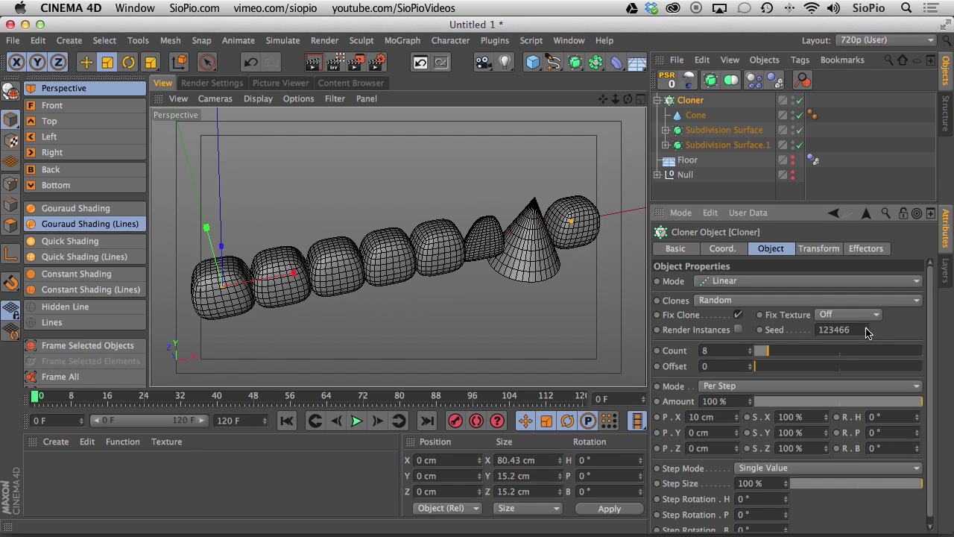
{"action": "left_click", "coordinate": [866, 329]}
{"action": "left_click", "coordinate": [867, 330]}
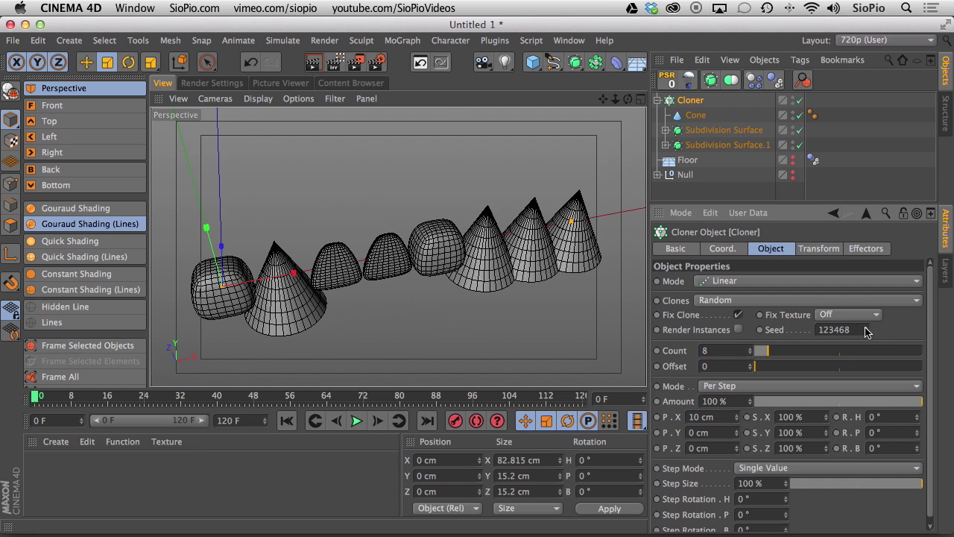
Delete the Cone from the Cloner.
{"action": "left_click", "coordinate": [687, 117]}
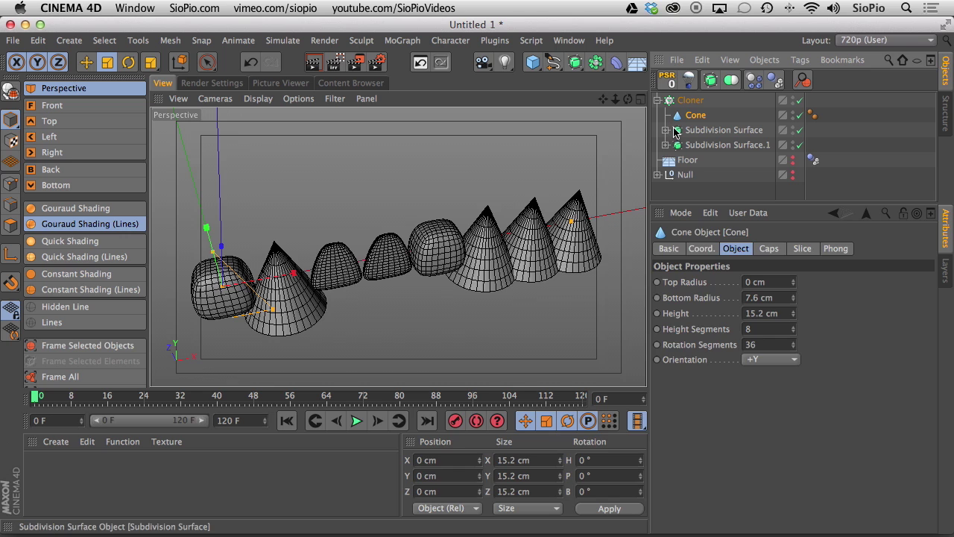
{"action": "key", "text": "Delete"}
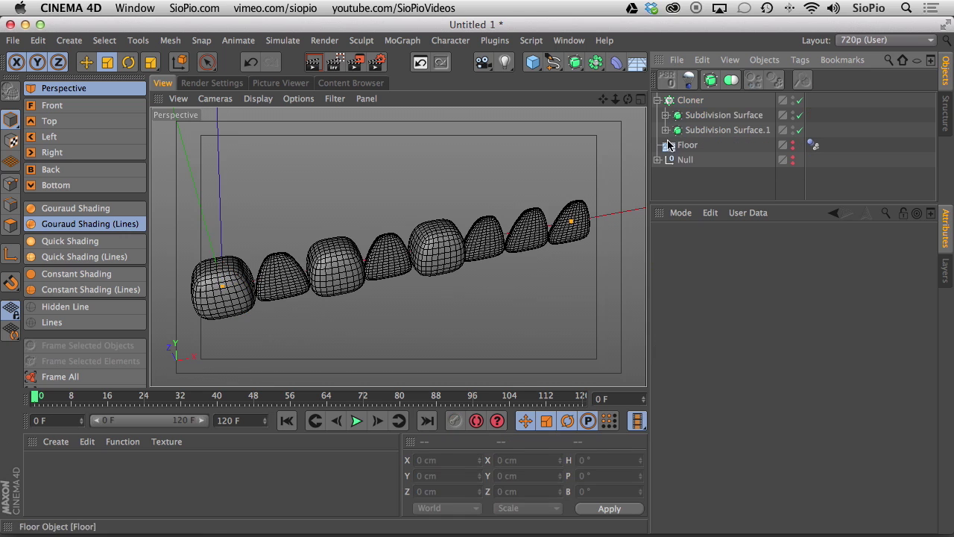
Set the Cloner's Clones distribution to Blend so its two child shapes morph along the row.
{"action": "left_click", "coordinate": [687, 100]}
{"action": "left_click", "coordinate": [707, 300]}
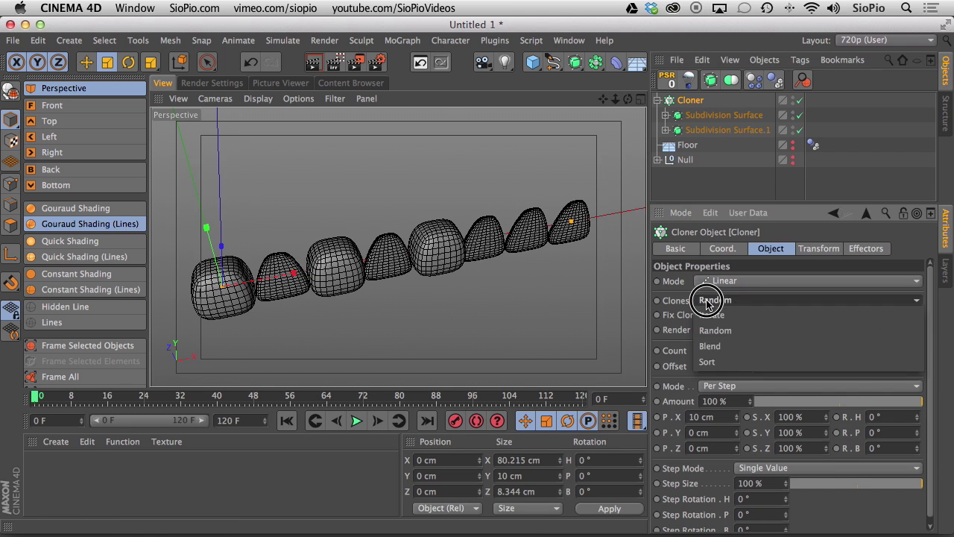
{"action": "left_click", "coordinate": [710, 346]}
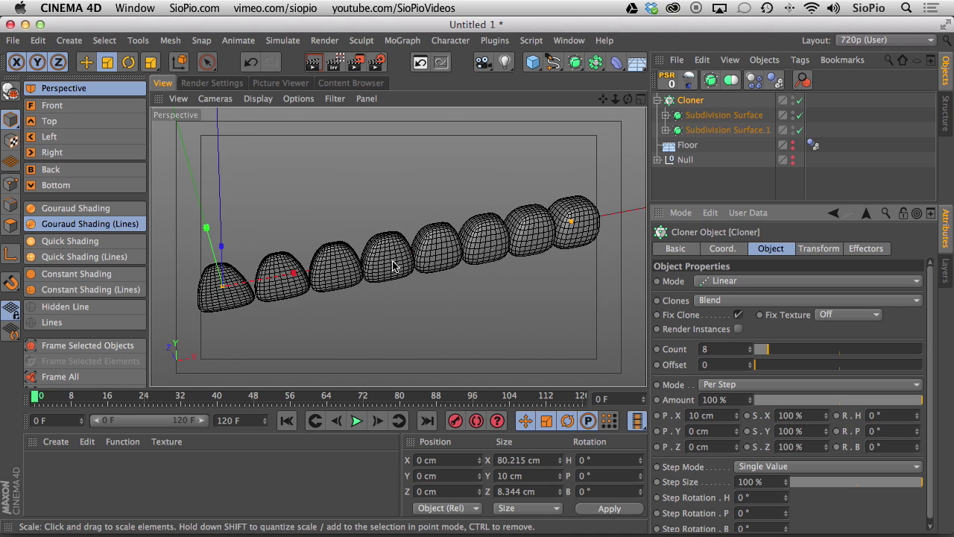
{"action": "left_click_drag", "start_coordinate": [393, 266], "coordinate": [254, 317], "text": "alt"}
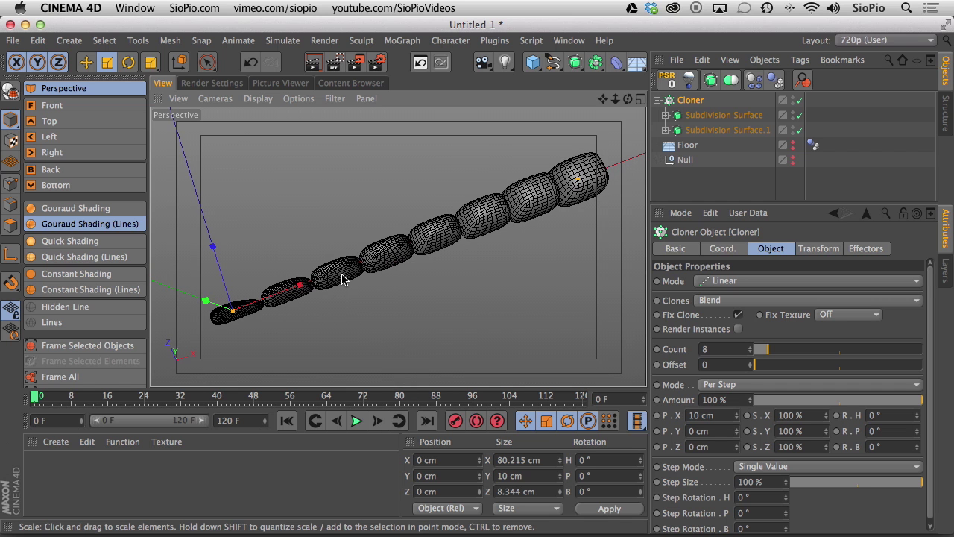
{"action": "left_click_drag", "start_coordinate": [342, 280], "coordinate": [365, 174], "text": "alt"}
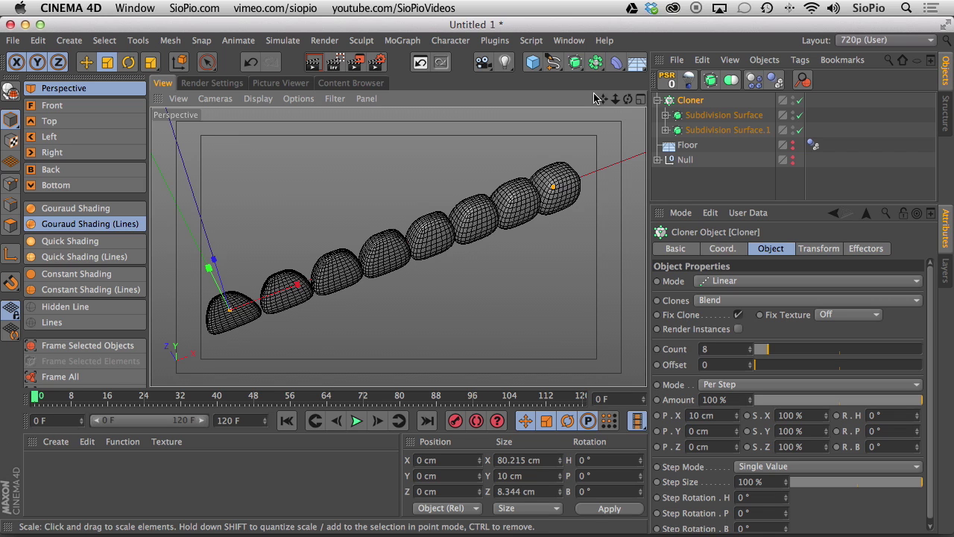
Set the Cloner's Step Rotation H to 12.5° so the row of clones bends into an arc.
{"action": "left_click_drag", "start_coordinate": [532, 62], "coordinate": [533, 128]}
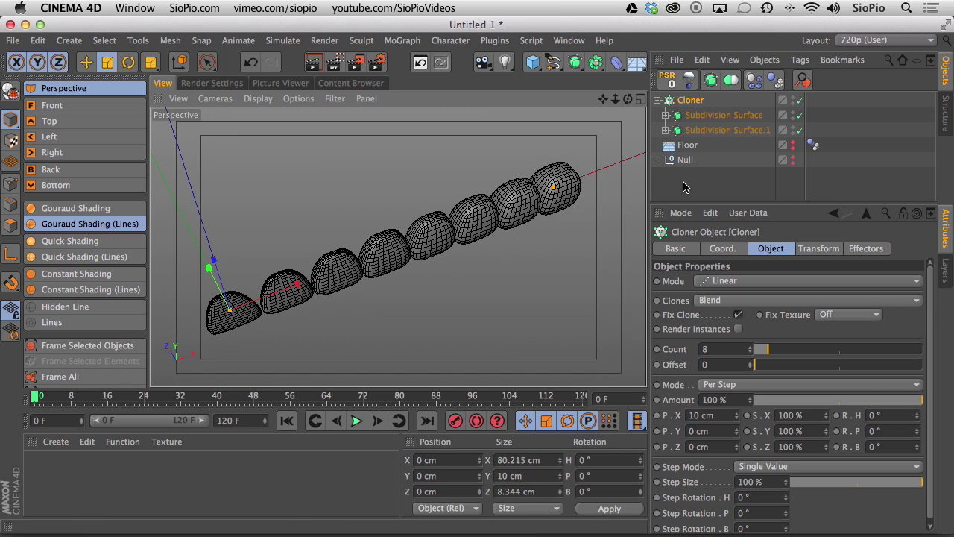
{"action": "left_click_drag", "start_coordinate": [931, 414], "coordinate": [922, 458]}
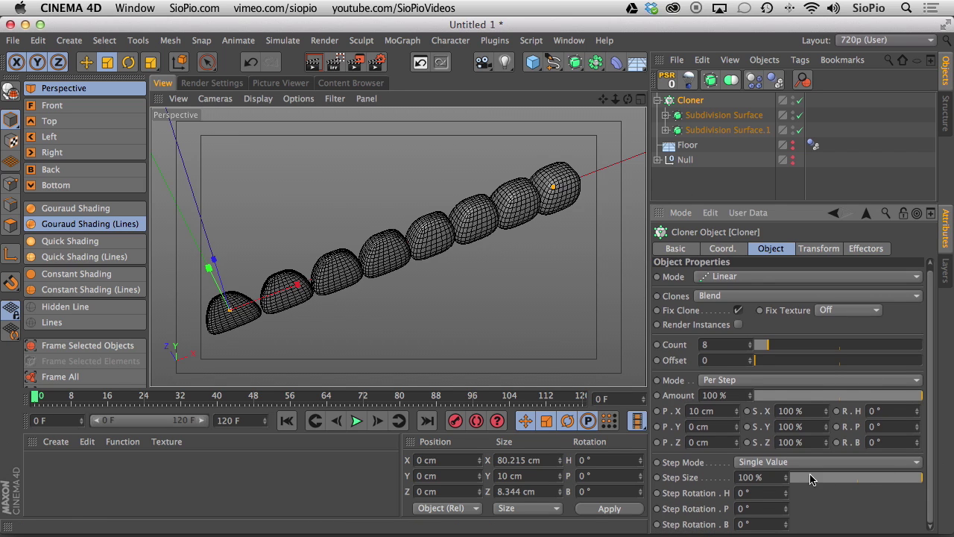
{"action": "mouse_move", "coordinate": [787, 527]}
{"action": "left_mouse_down"}
{"action": "mouse_move", "coordinate": [780, 351]}
{"action": "mouse_move", "coordinate": [774, 341]}
{"action": "mouse_move", "coordinate": [779, 513]}
{"action": "mouse_move", "coordinate": [771, 524]}
{"action": "mouse_move", "coordinate": [786, 508]}
{"action": "mouse_move", "coordinate": [788, 431]}
{"action": "mouse_move", "coordinate": [756, 315]}
{"action": "mouse_move", "coordinate": [778, 439]}
{"action": "mouse_move", "coordinate": [773, 383]}
{"action": "mouse_move", "coordinate": [773, 492]}
{"action": "mouse_move", "coordinate": [767, 420]}
{"action": "mouse_move", "coordinate": [780, 461]}
{"action": "mouse_move", "coordinate": [783, 492]}
{"action": "mouse_move", "coordinate": [767, 408]}
{"action": "mouse_move", "coordinate": [759, 470]}
{"action": "mouse_move", "coordinate": [813, 423]}
{"action": "left_mouse_up"}
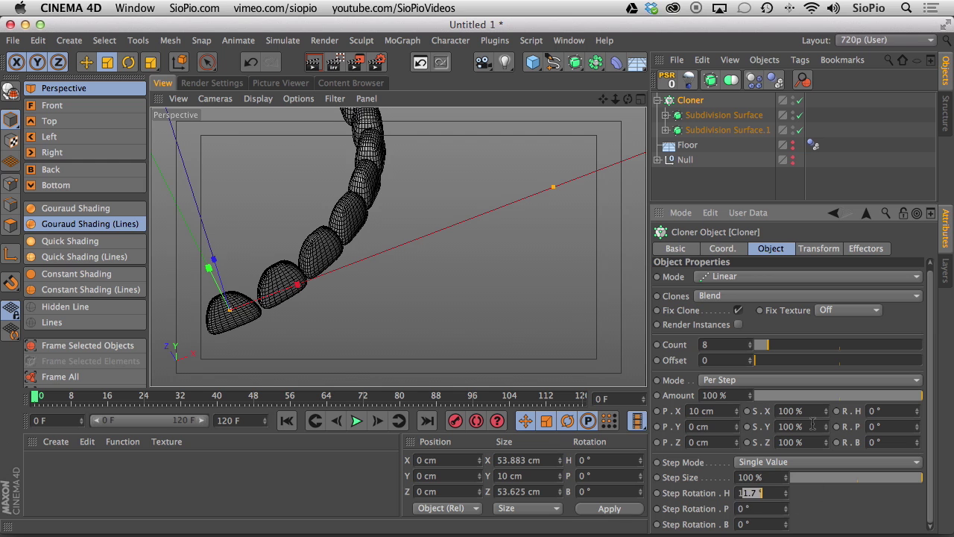
{"action": "type", "text": "2."}
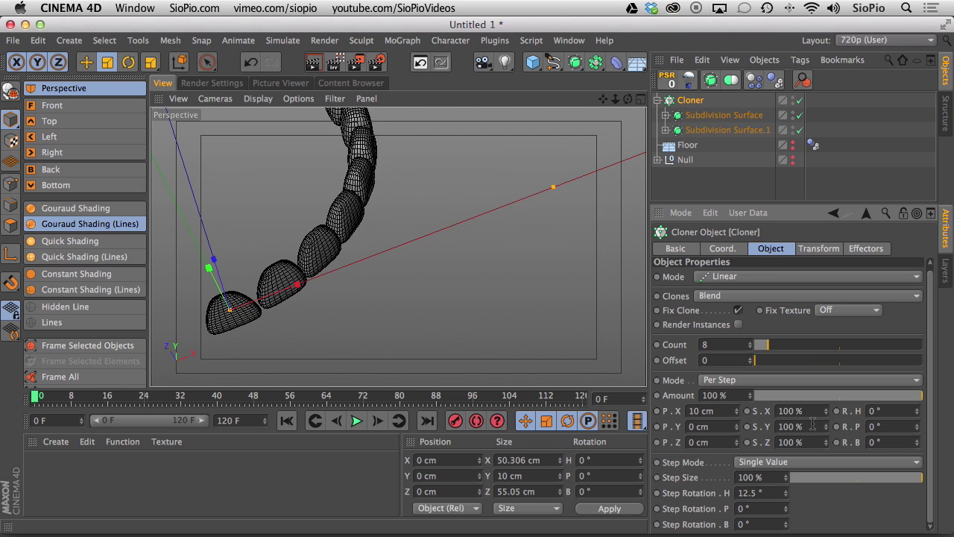
Add a Symmetry object and place the Cloner inside it to mirror the curved row.
{"action": "left_click_drag", "start_coordinate": [554, 135], "coordinate": [433, 229], "text": "alt"}
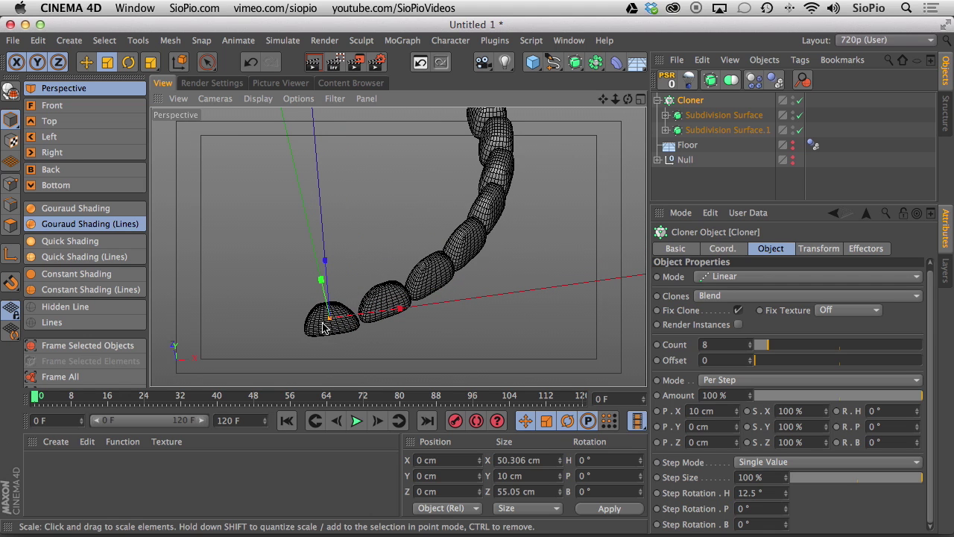
{"action": "left_click_drag", "start_coordinate": [596, 62], "coordinate": [734, 135]}
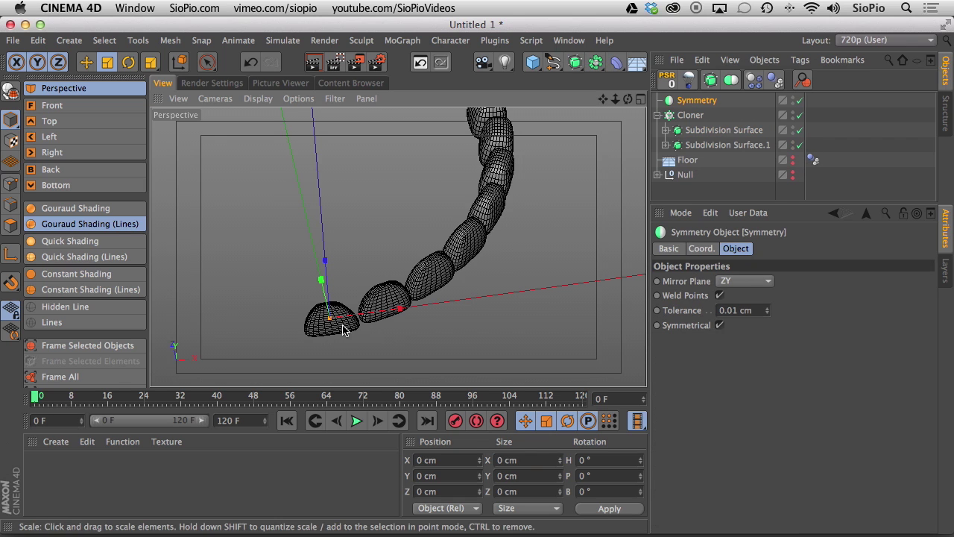
{"action": "left_click_drag", "start_coordinate": [678, 115], "coordinate": [690, 100]}
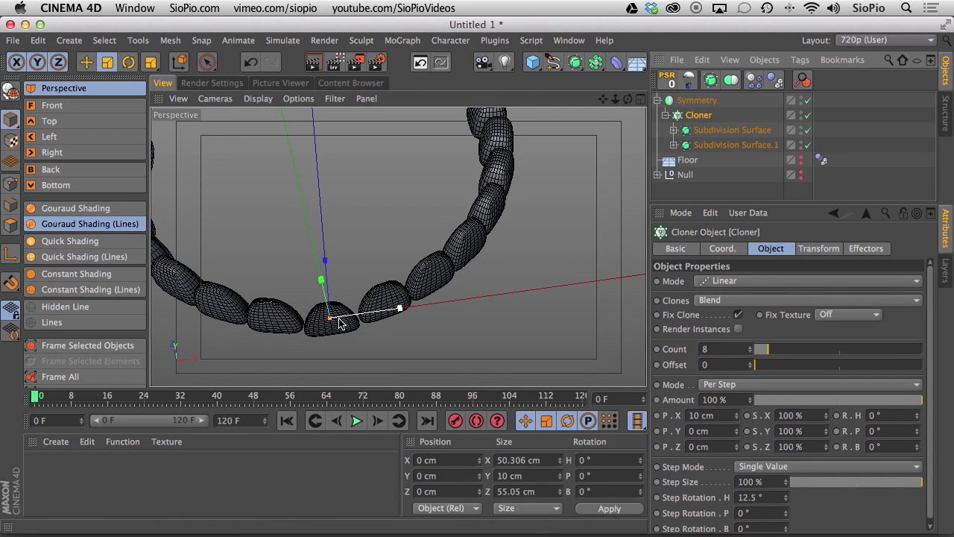
Try the XY and XZ mirror planes on the Symmetry object and return to ZY.
{"action": "left_click", "coordinate": [695, 103]}
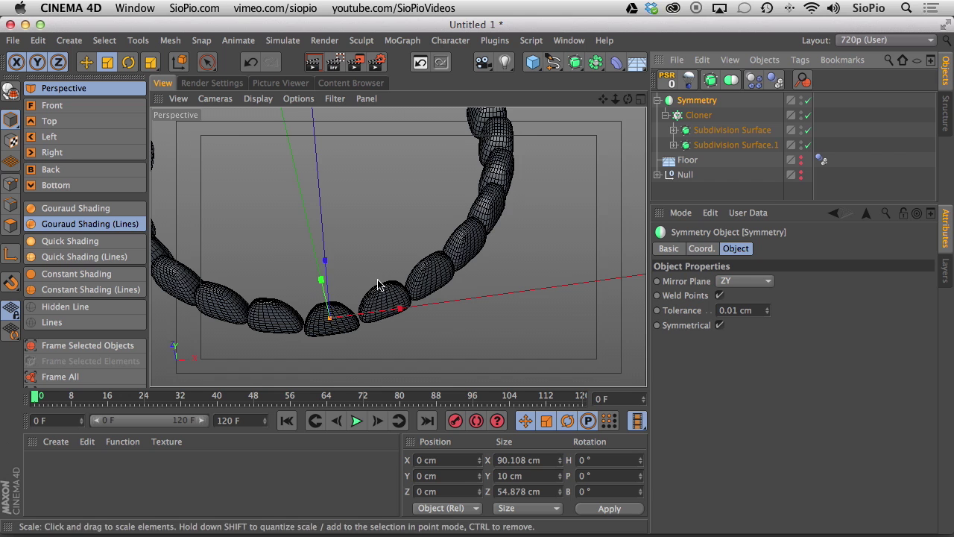
{"action": "mouse_move", "coordinate": [402, 255]}
{"action": "left_mouse_down", "text": "alt"}
{"action": "mouse_move", "coordinate": [384, 266]}
{"action": "mouse_move", "coordinate": [383, 256]}
{"action": "left_mouse_up", "text": "alt"}
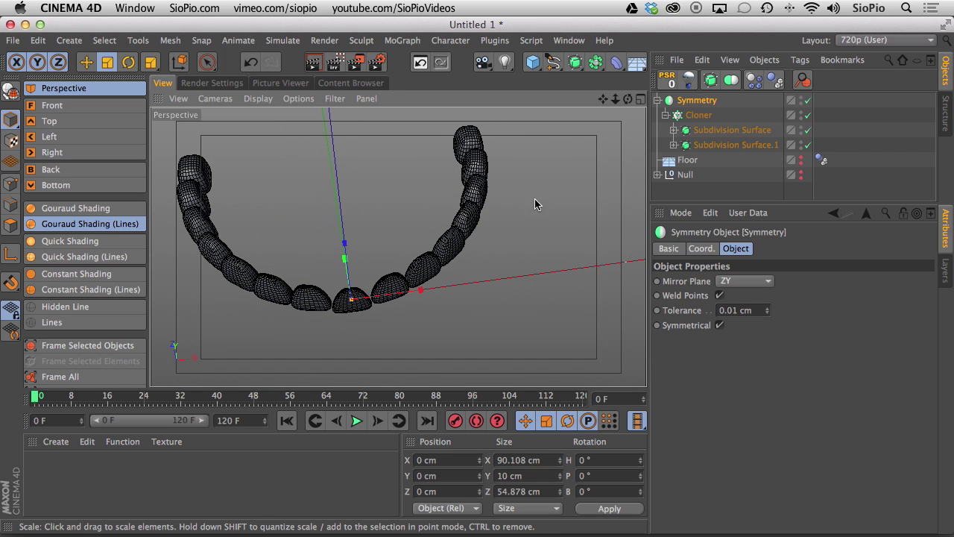
{"action": "left_click", "coordinate": [730, 280]}
{"action": "left_click", "coordinate": [729, 289]}
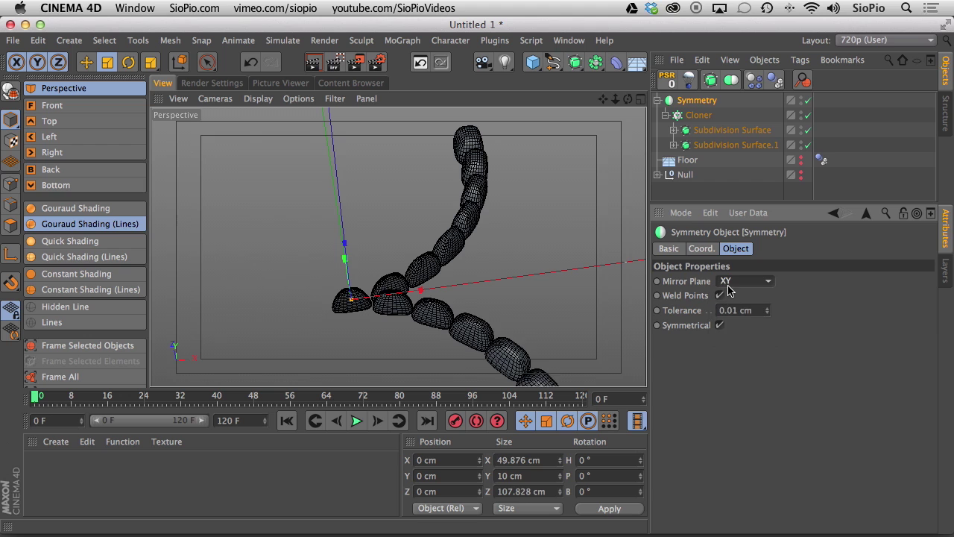
{"action": "left_click", "coordinate": [730, 280]}
{"action": "left_click", "coordinate": [730, 322]}
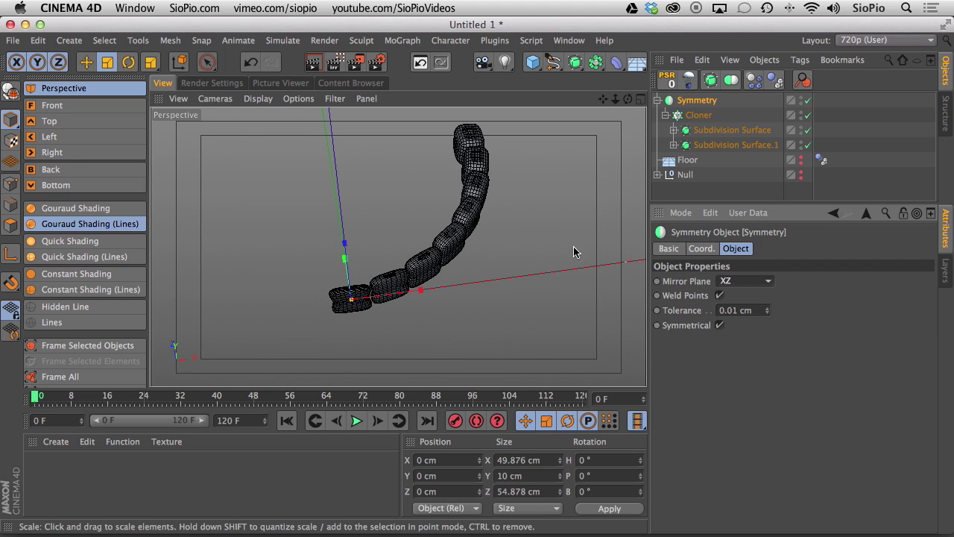
{"action": "left_click", "coordinate": [732, 282]}
{"action": "left_click", "coordinate": [730, 305]}
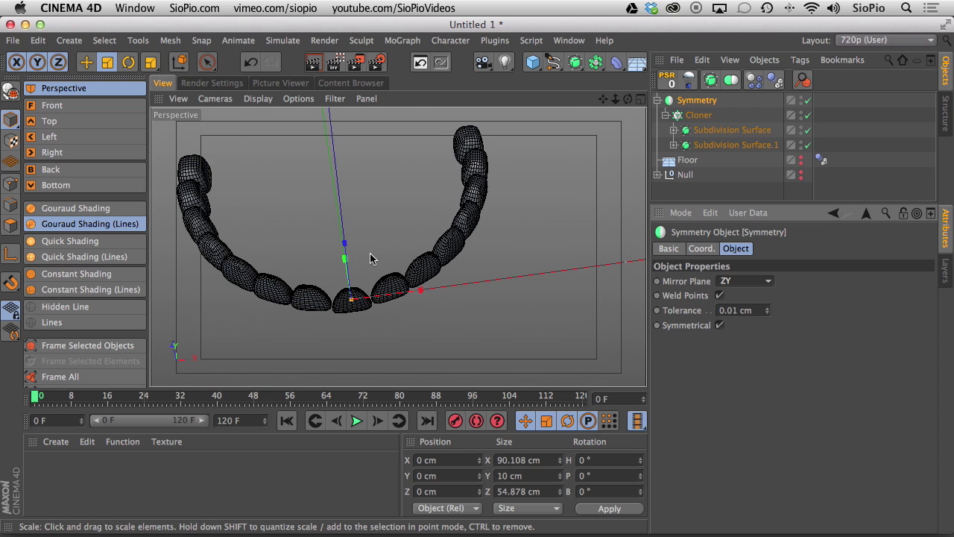
Set the Cloner's X position to 5 cm so the first clone sits beside the mirror plane.
{"action": "left_click_drag", "start_coordinate": [373, 260], "coordinate": [393, 248], "text": "alt"}
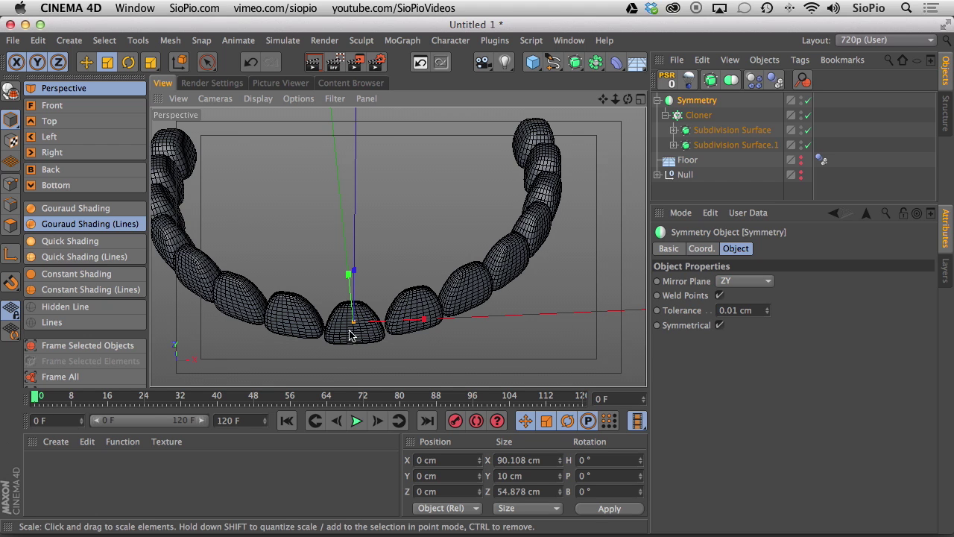
{"action": "left_click", "coordinate": [698, 115]}
{"action": "left_click", "coordinate": [722, 252]}
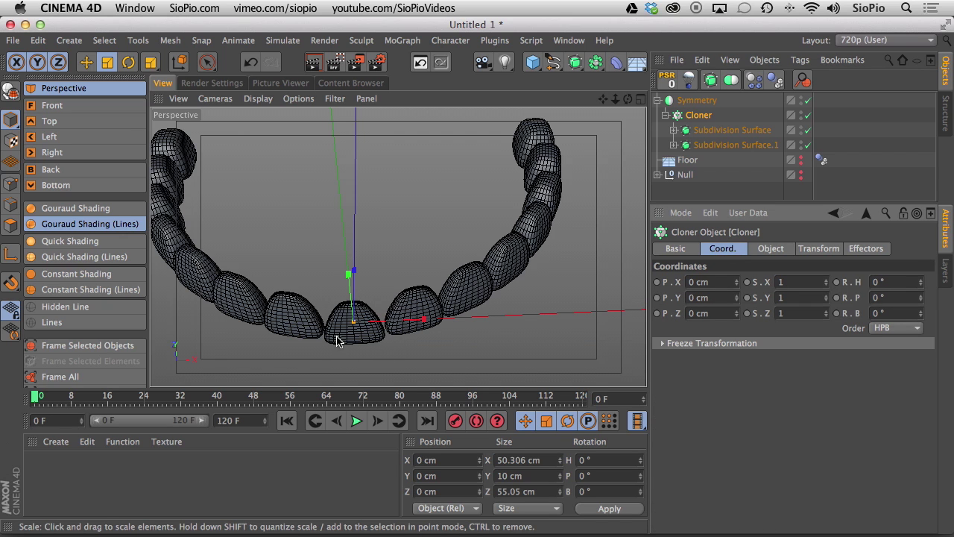
{"action": "left_click", "coordinate": [707, 282]}
{"action": "type", "text": "5"}
{"action": "key", "text": "Return"}
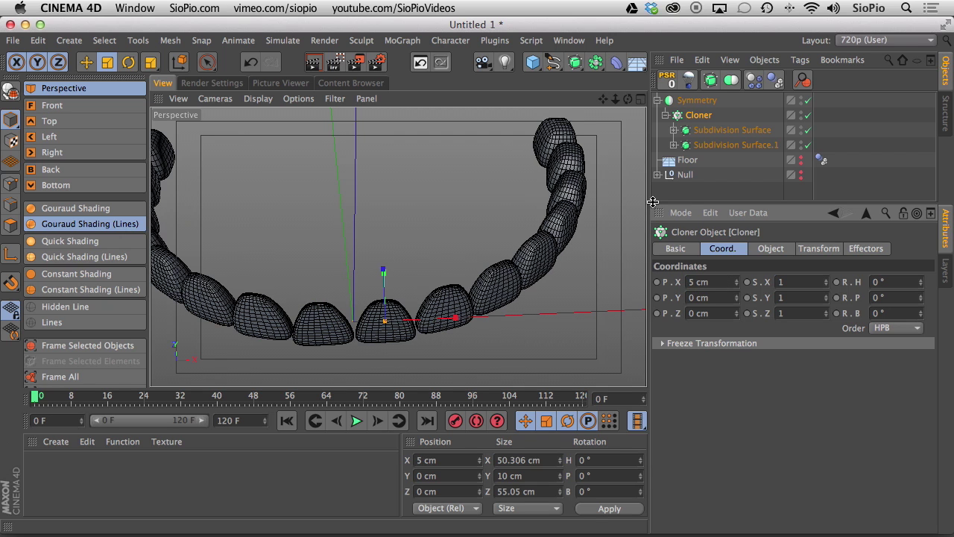
Set the Cloner's Transform rotation H to 5° and display the arch in the Top view with Gouraud Shading without lines.
{"action": "left_click", "coordinate": [69, 121]}
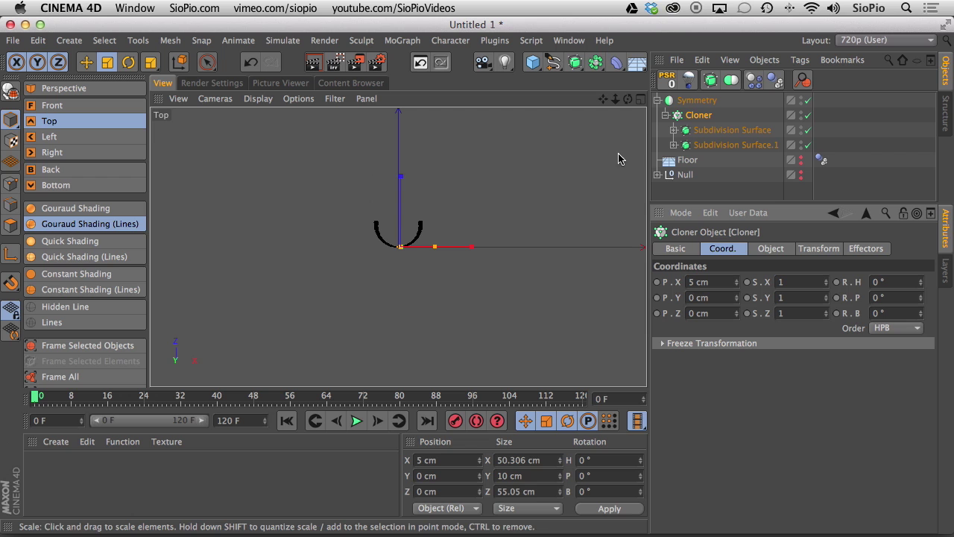
{"action": "left_click", "coordinate": [696, 101]}
{"action": "key", "text": "o"}
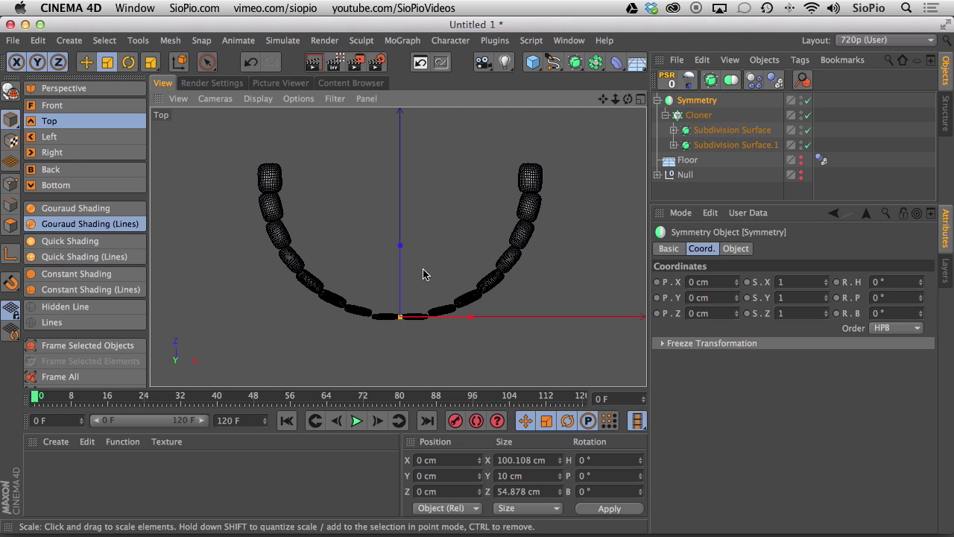
{"action": "right_click_drag", "start_coordinate": [439, 276], "coordinate": [499, 232], "text": "alt"}
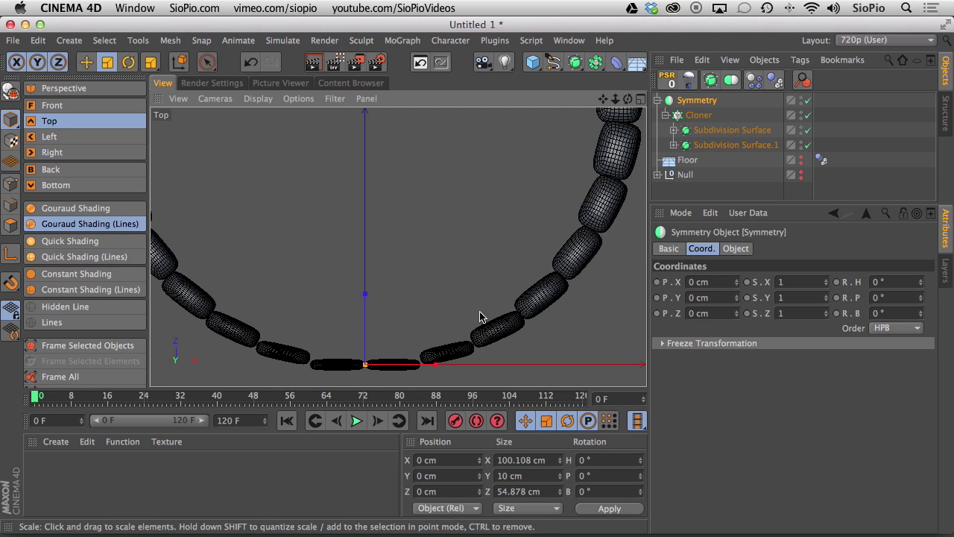
{"action": "left_click", "coordinate": [699, 118]}
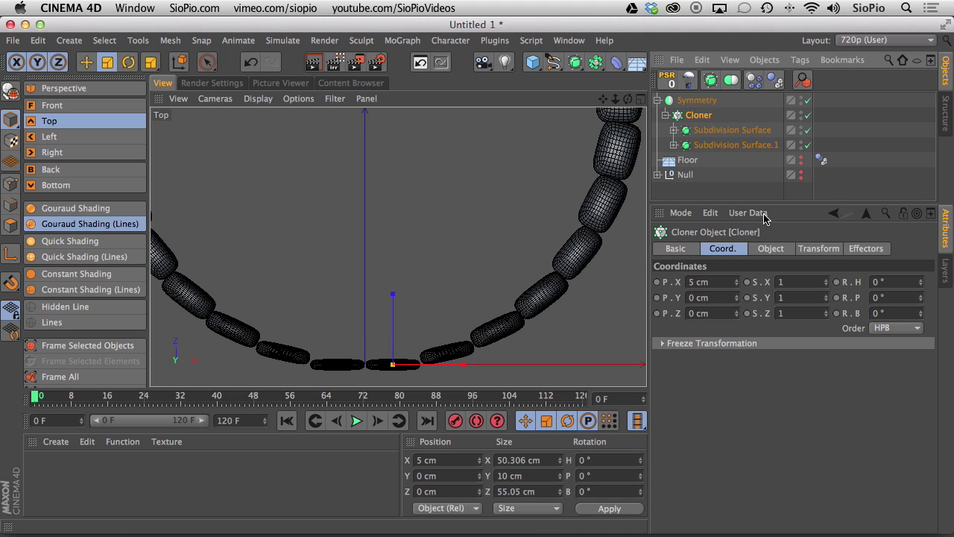
{"action": "left_click", "coordinate": [817, 251]}
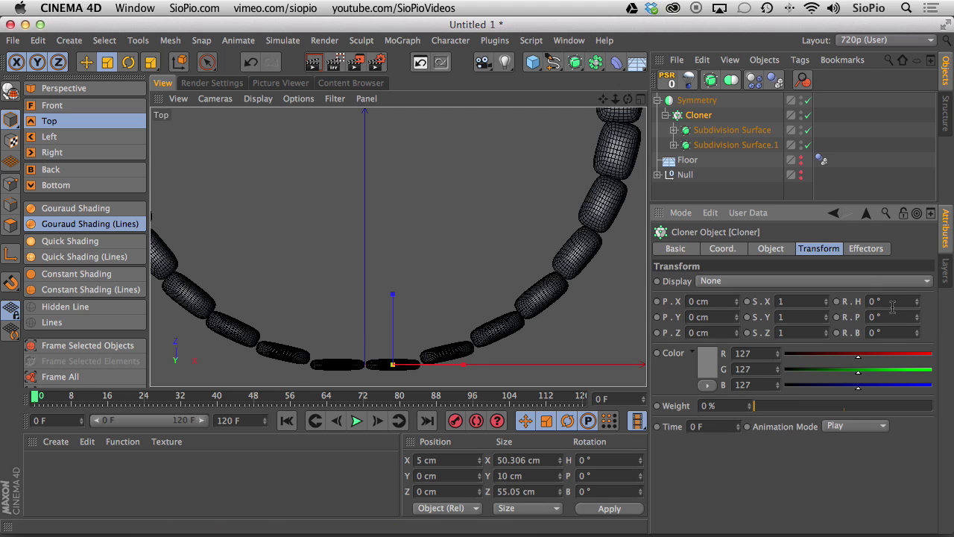
{"action": "mouse_move", "coordinate": [917, 323]}
{"action": "left_mouse_down"}
{"action": "mouse_move", "coordinate": [905, 224]}
{"action": "mouse_move", "coordinate": [883, 175]}
{"action": "mouse_move", "coordinate": [871, 373]}
{"action": "mouse_move", "coordinate": [916, 296]}
{"action": "mouse_move", "coordinate": [901, 214]}
{"action": "mouse_move", "coordinate": [902, 298]}
{"action": "left_mouse_up"}
{"action": "type", "text": "5"}
{"action": "key", "text": "Return"}
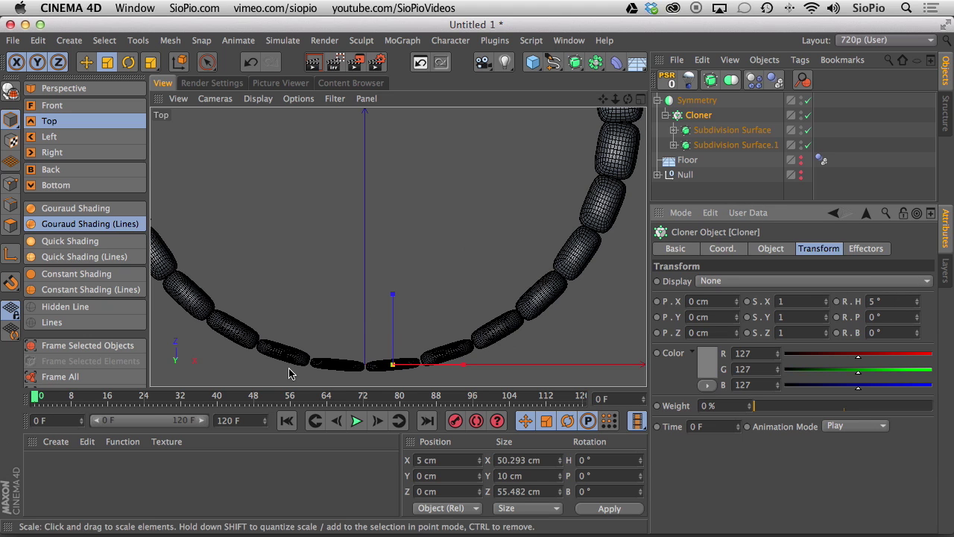
{"action": "left_click", "coordinate": [96, 208]}
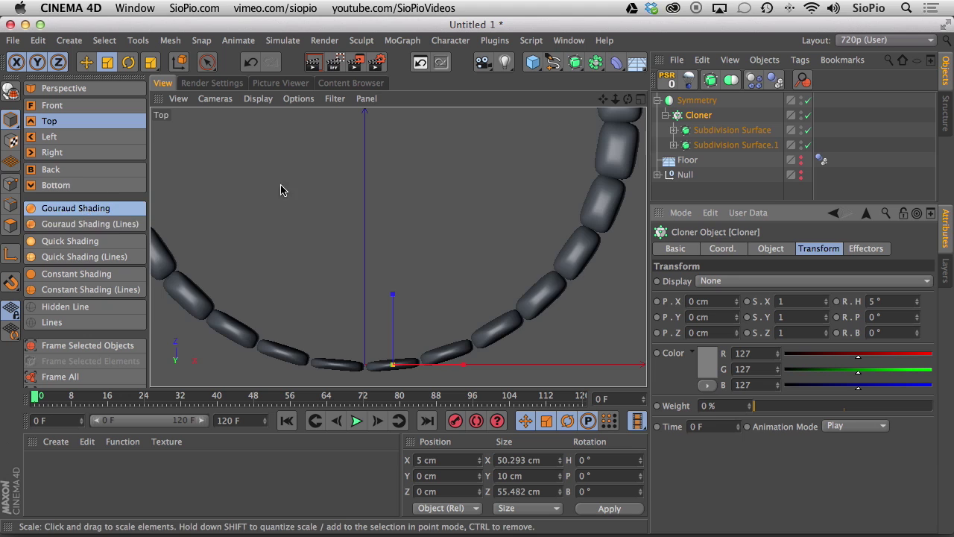
{"action": "scroll", "coordinate": [484, 257], "scroll_direction": "down", "scroll_amount": 5}
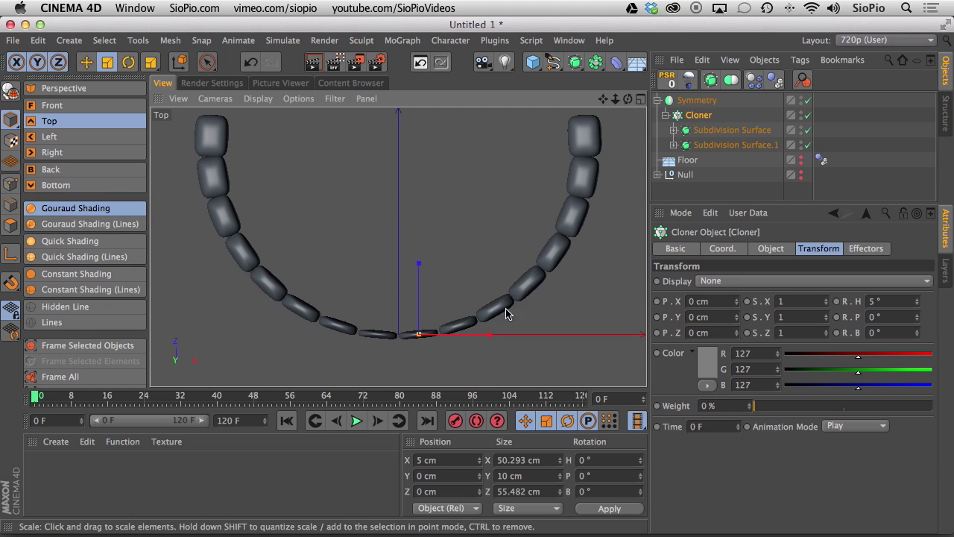
Rename Subdivision Surface as "front tooth" and Subdivision Surface.1 as "back tooth".
{"action": "double_click", "coordinate": [707, 131]}
{"action": "key", "text": "BackSpace"}
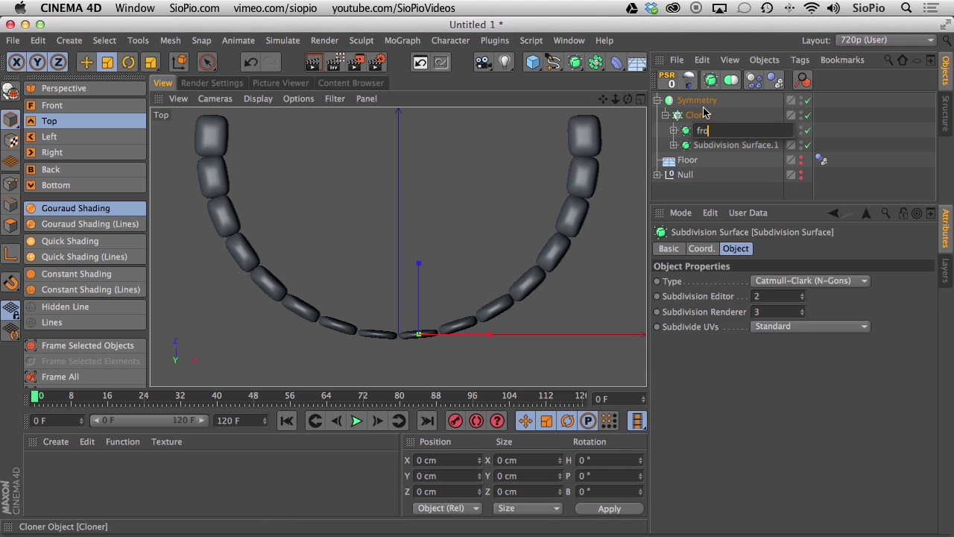
{"action": "key", "text": "Tab"}
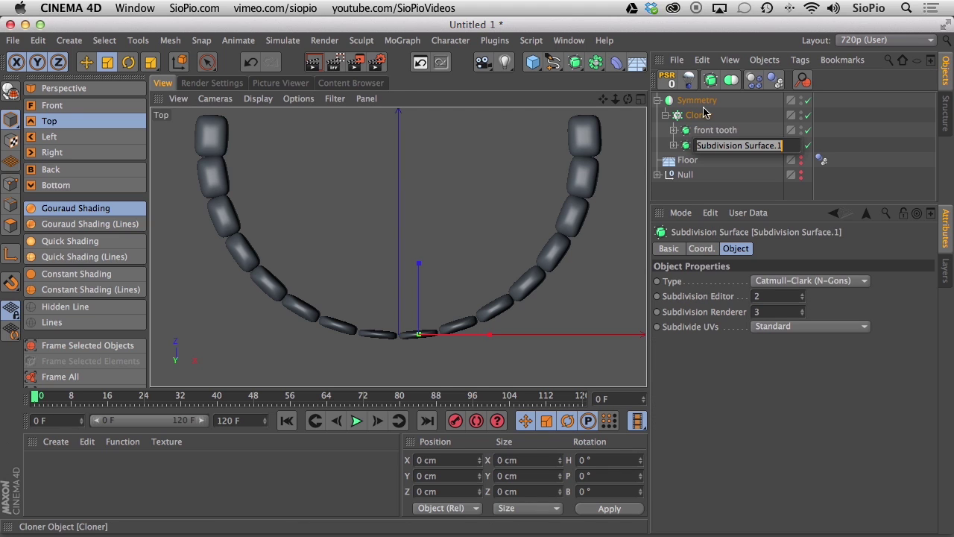
{"action": "type", "text": "b"}
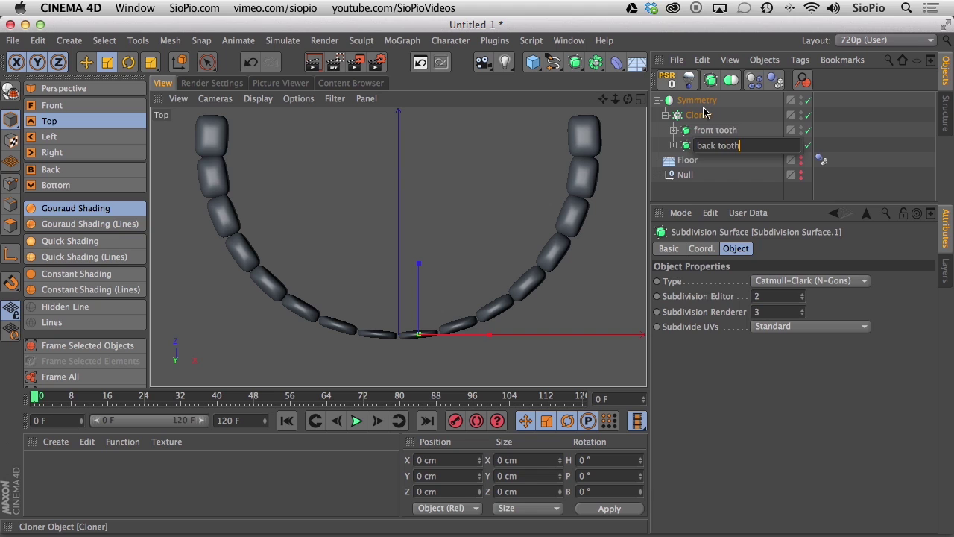
{"action": "type", "text": "ack tooth"}
{"action": "left_click", "coordinate": [703, 112]}
Rename the Symmetry object as "top teeth" and set its X scale to 1.01.
{"action": "double_click", "coordinate": [701, 105]}
{"action": "key", "text": "BackSpace"}
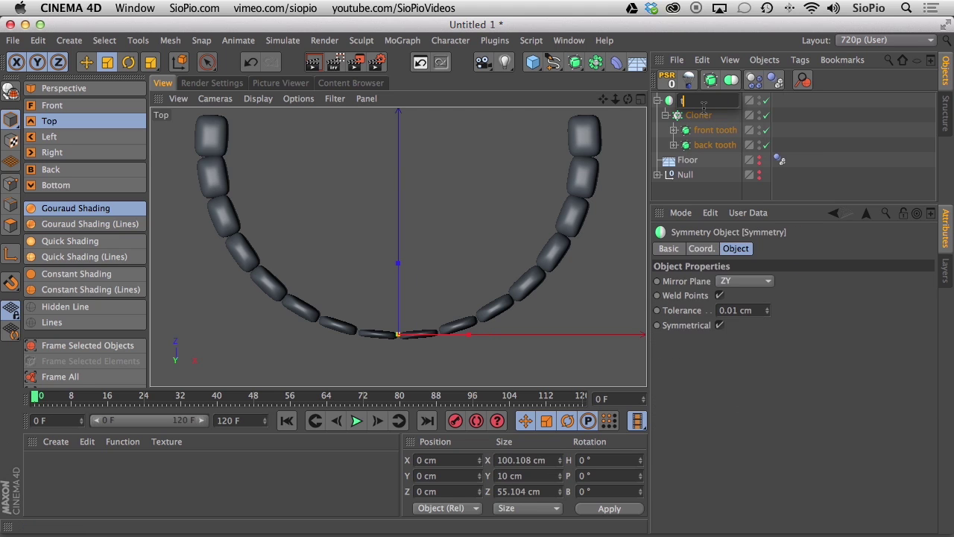
{"action": "type", "text": "top teeth"}
{"action": "key", "text": "Return"}
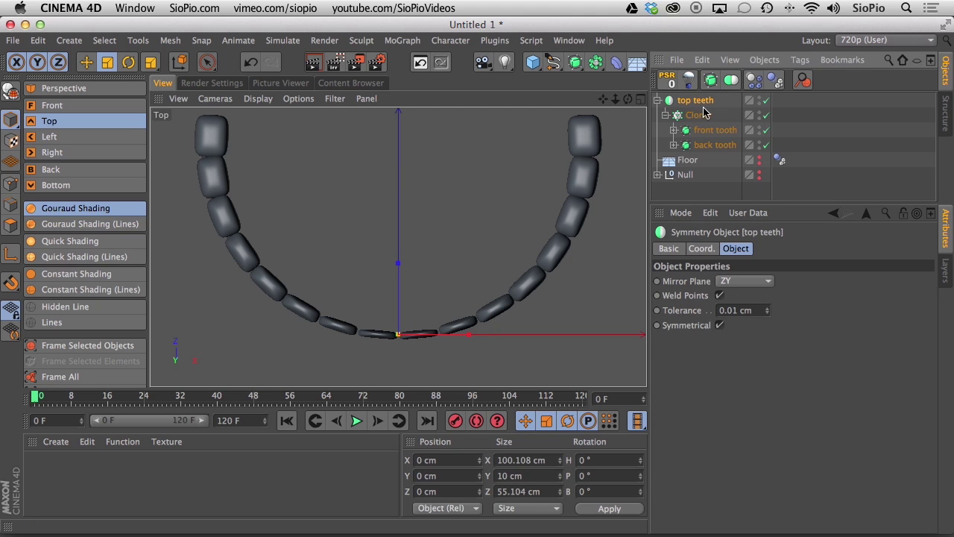
{"action": "left_click", "coordinate": [657, 101]}
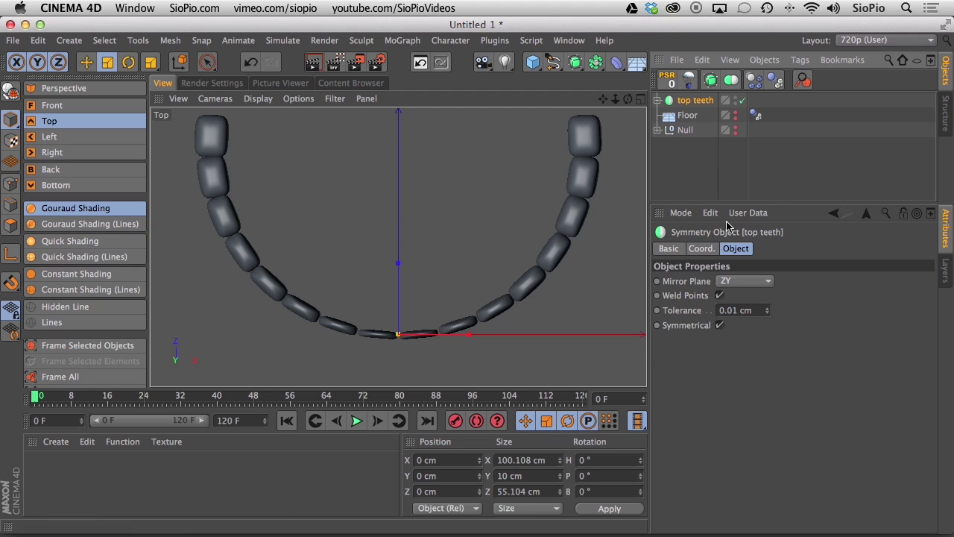
{"action": "left_click", "coordinate": [702, 249]}
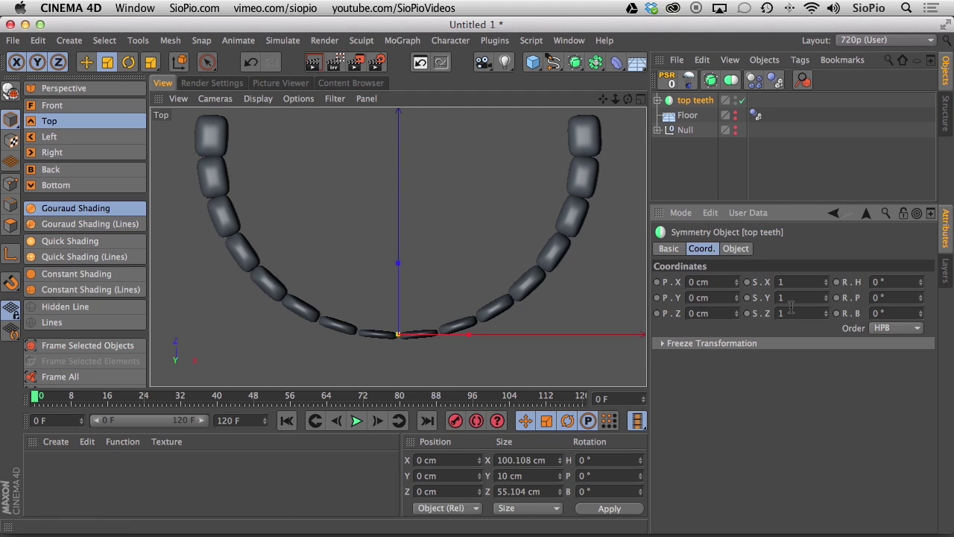
{"action": "mouse_move", "coordinate": [826, 288]}
{"action": "left_mouse_down"}
{"action": "mouse_move", "coordinate": [832, 281]}
{"action": "mouse_move", "coordinate": [824, 277]}
{"action": "left_mouse_up"}
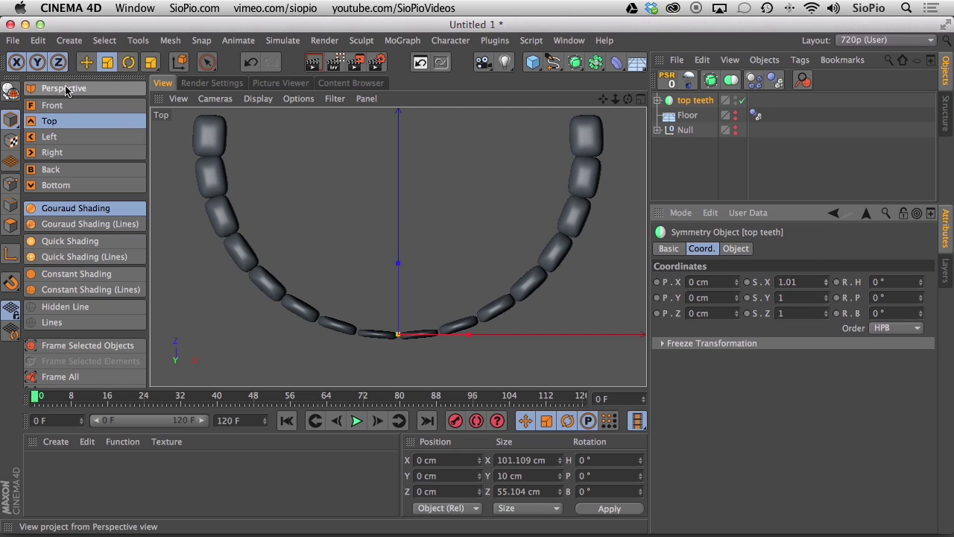
Add a Cube in the Perspective view, sized 75 cm in X, 20 cm in Y and 50 cm in Z.
{"action": "left_click", "coordinate": [88, 91]}
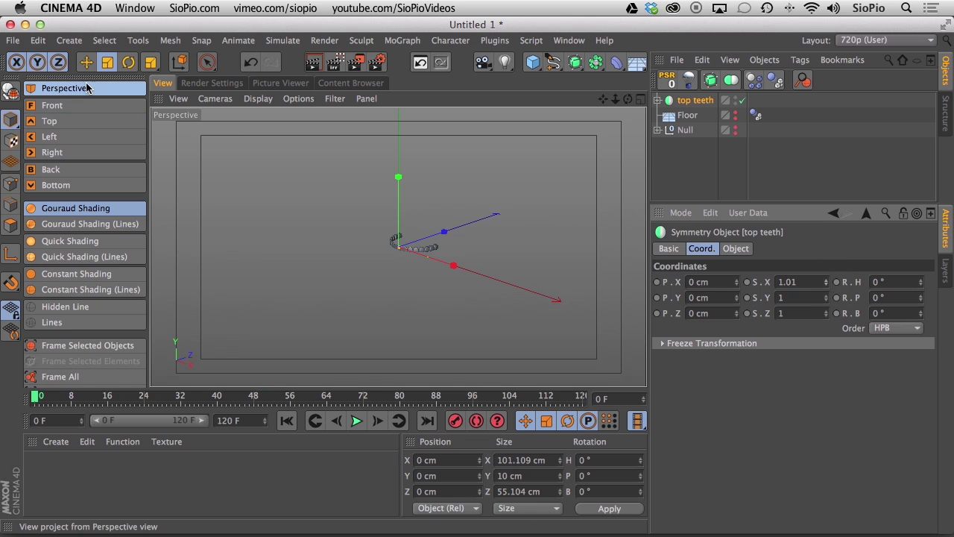
{"action": "left_click", "coordinate": [534, 65]}
{"action": "left_click", "coordinate": [737, 248]}
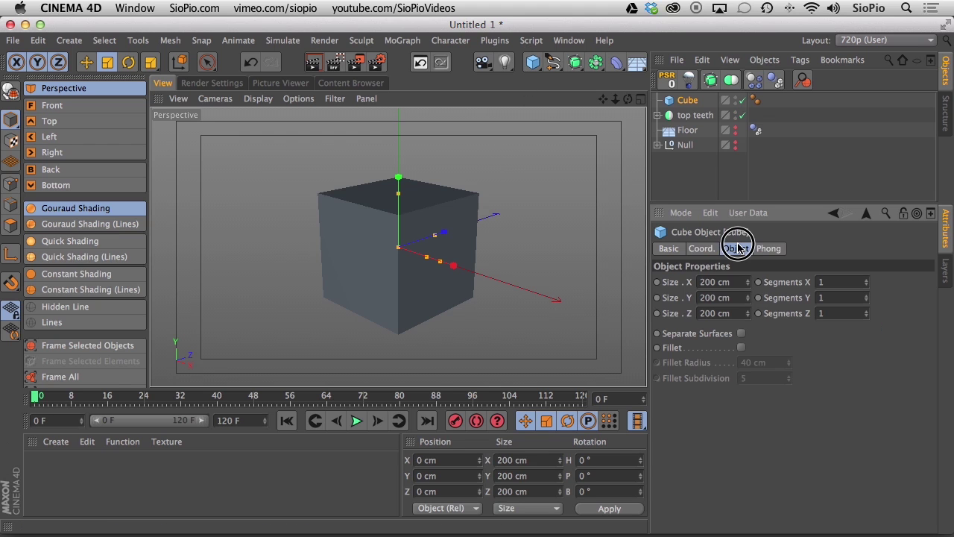
{"action": "double_click", "coordinate": [717, 284]}
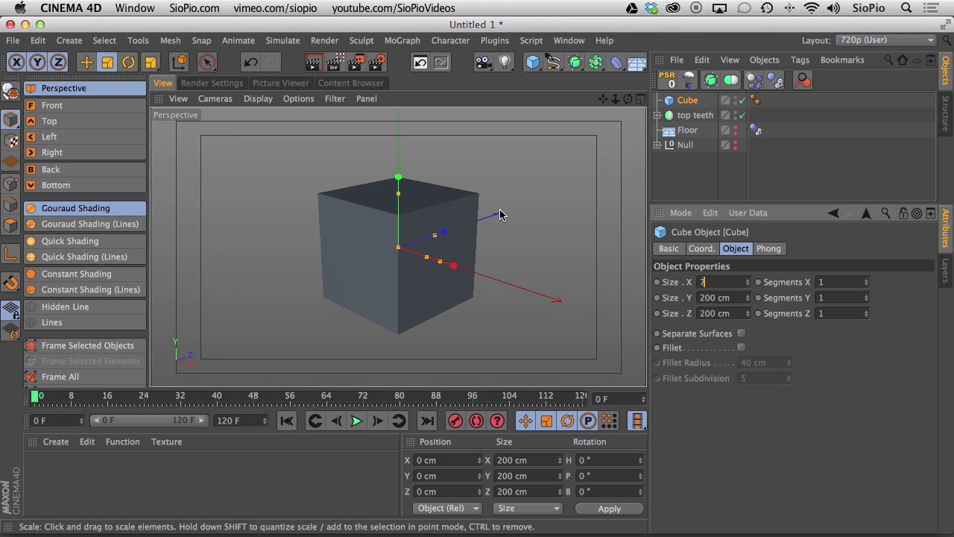
{"action": "type", "text": "75"}
{"action": "key", "text": "Tab"}
{"action": "type", "text": "20"}
{"action": "key", "text": "Tab"}
{"action": "type", "text": "50"}
{"action": "key", "text": "Return"}
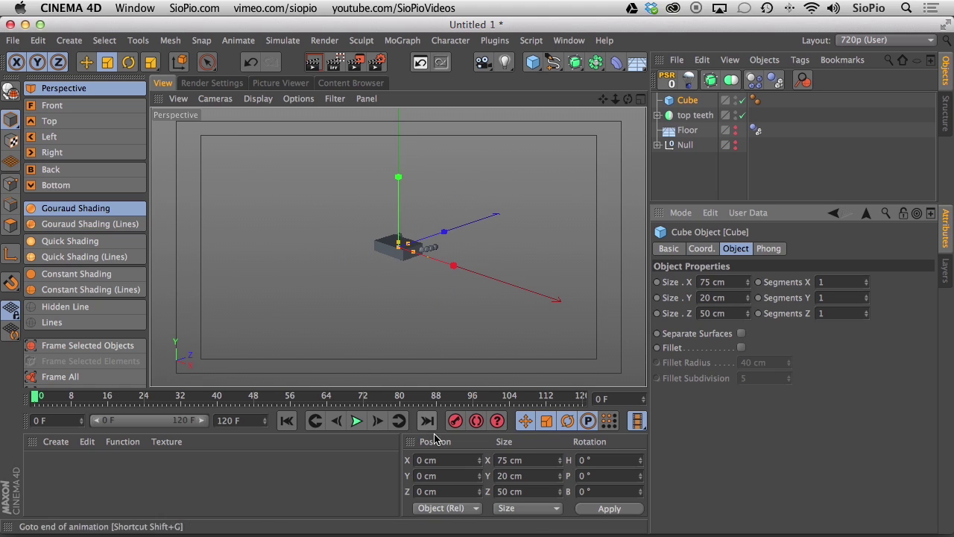
Set the Cube's Z position to 25 cm and frame it together with the teeth.
{"action": "double_click", "coordinate": [438, 492]}
{"action": "type", "text": "25"}
{"action": "key", "text": "Return"}
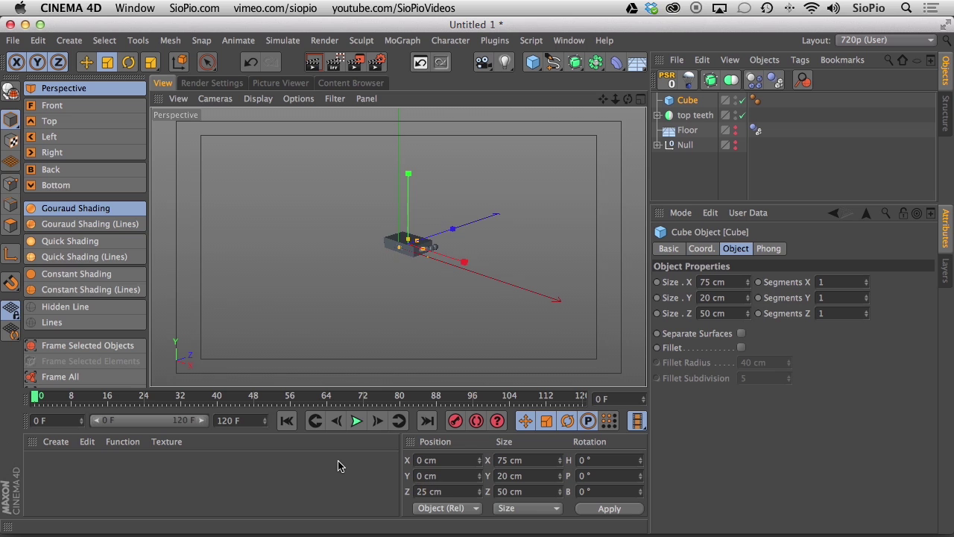
{"action": "key", "text": "o"}
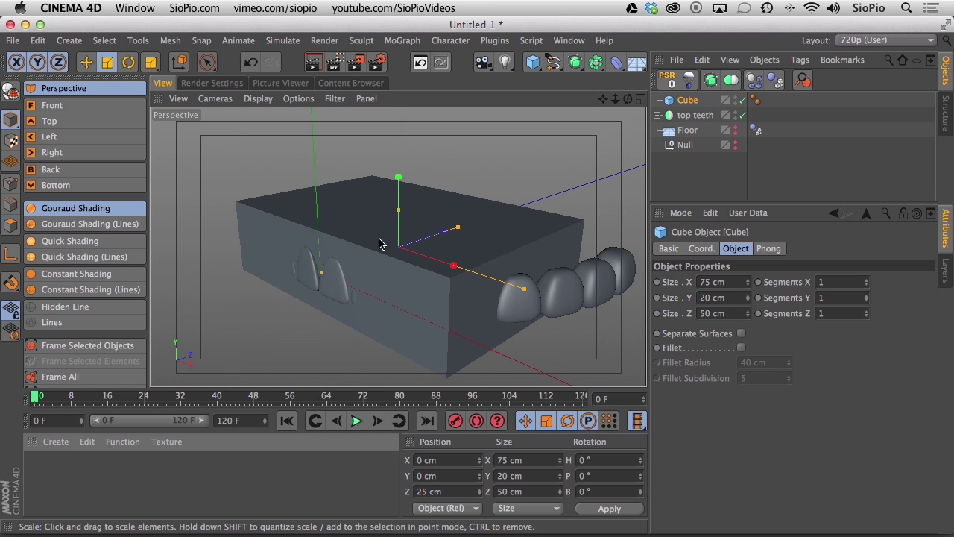
{"action": "left_click_drag", "start_coordinate": [400, 256], "coordinate": [127, 278], "text": "alt"}
{"action": "left_click_drag", "start_coordinate": [460, 250], "coordinate": [434, 174], "text": "alt"}
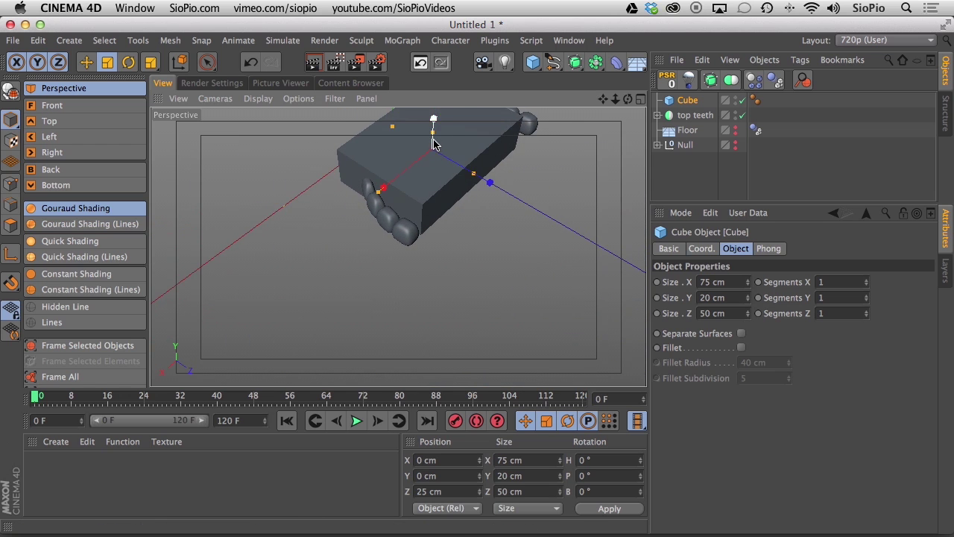
{"action": "left_click_drag", "start_coordinate": [435, 140], "coordinate": [431, 233], "text": "alt"}
Scale the top teeth Symmetry object to 0.75 in X and 0.9 in Z.
{"action": "left_click", "coordinate": [695, 115]}
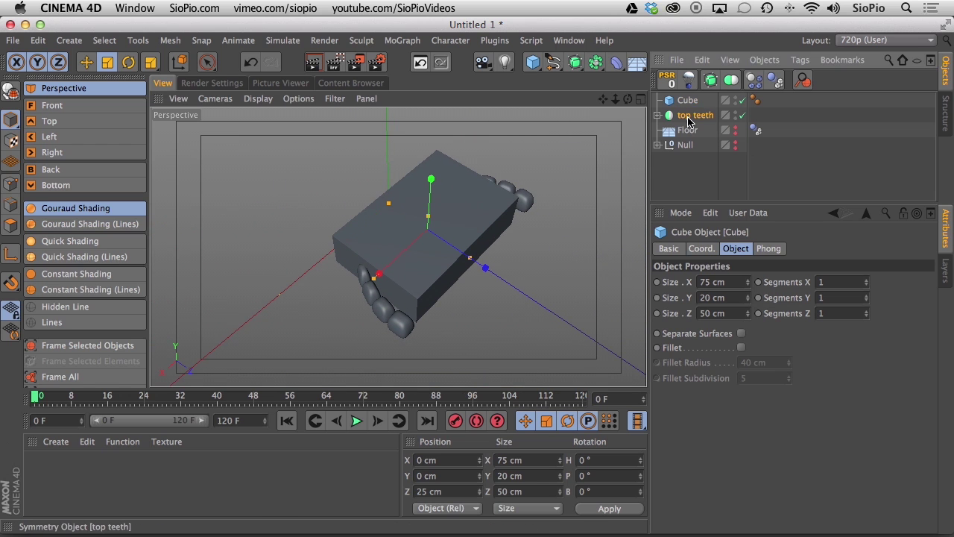
{"action": "left_click", "coordinate": [706, 259]}
{"action": "left_click", "coordinate": [702, 250]}
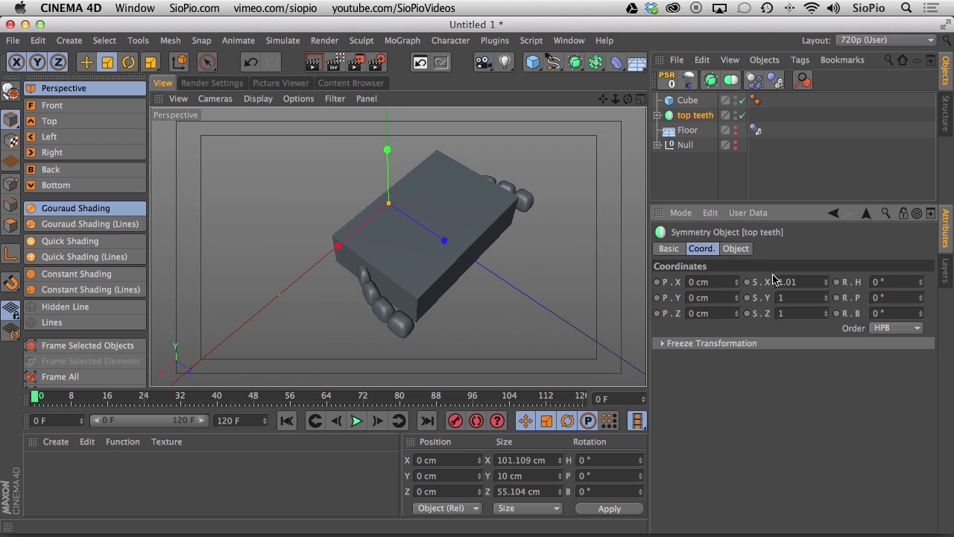
{"action": "left_click_drag", "start_coordinate": [826, 282], "coordinate": [819, 319]}
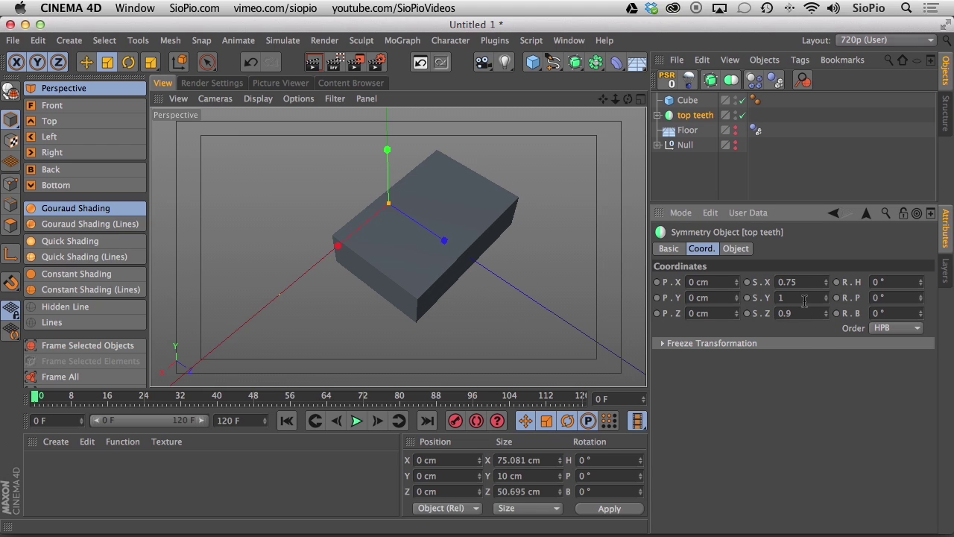
Delete the Cube and view the remaining arch of teeth from above.
{"action": "left_click", "coordinate": [687, 100]}
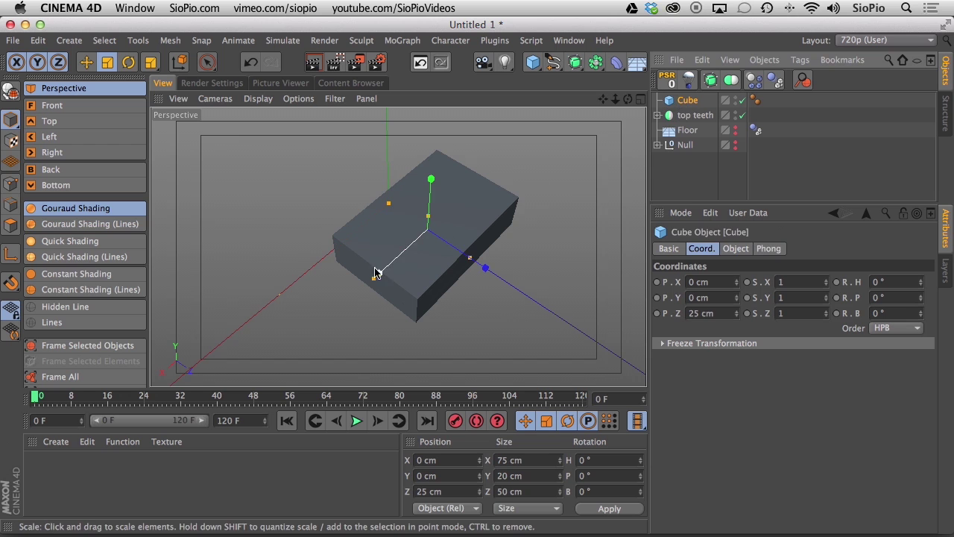
{"action": "left_click_drag", "start_coordinate": [419, 286], "coordinate": [633, 231], "text": "alt"}
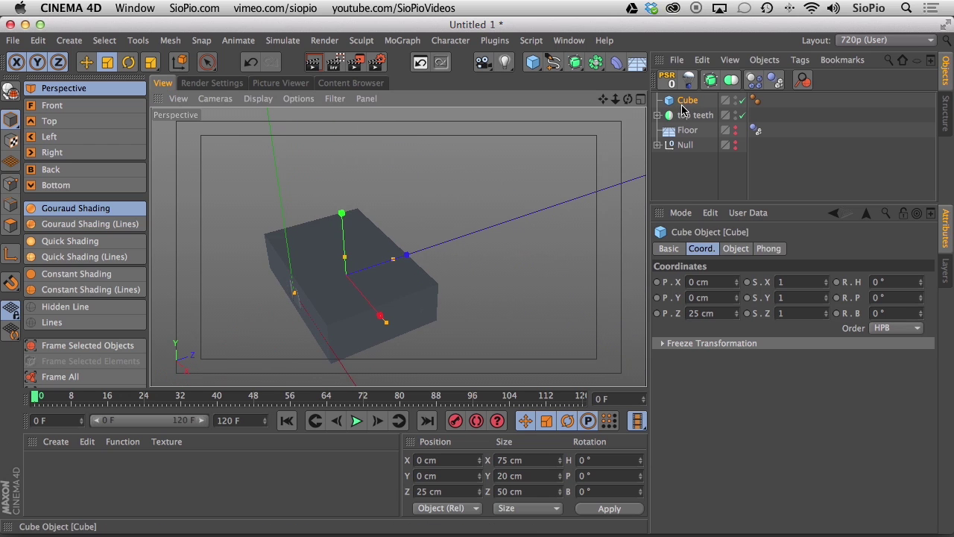
{"action": "key", "text": "Delete"}
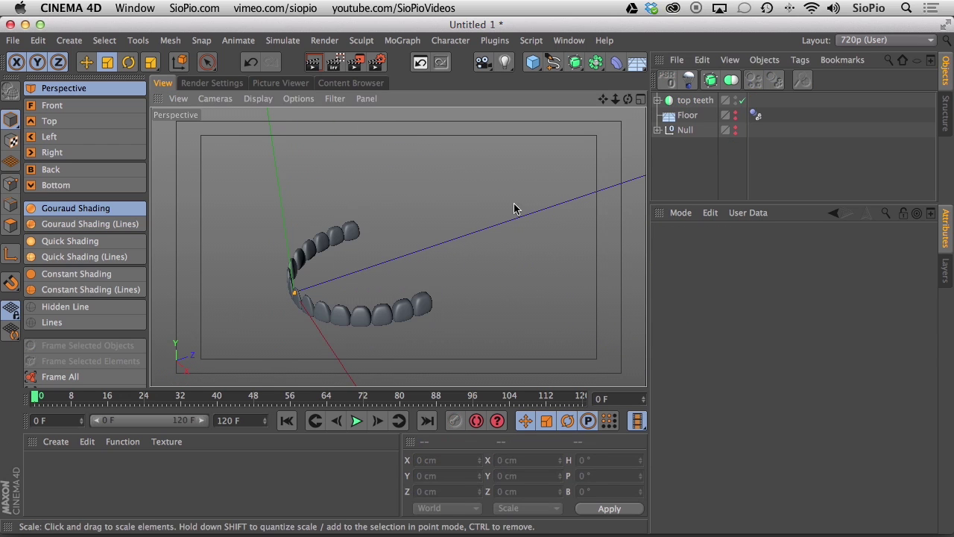
{"action": "left_click_drag", "start_coordinate": [349, 328], "coordinate": [446, 328], "text": "alt"}
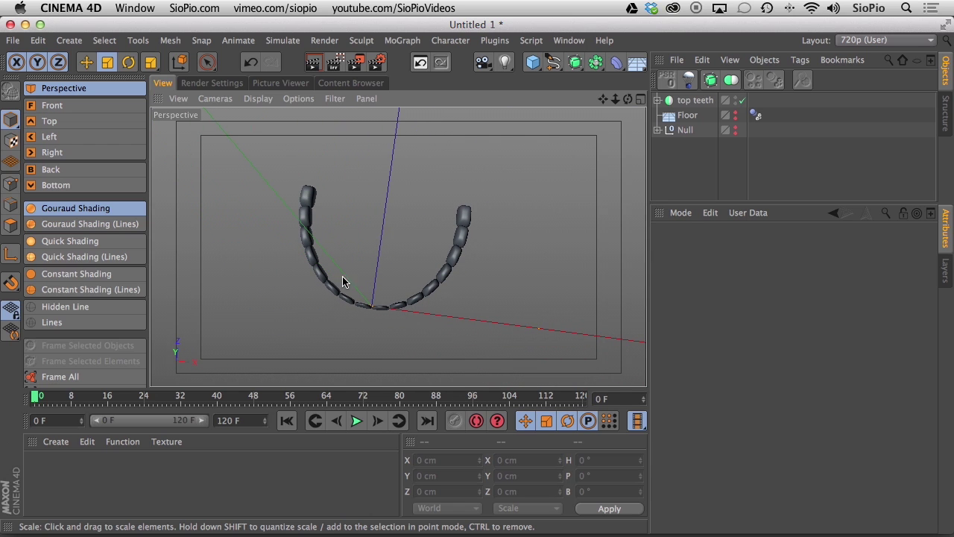
{"action": "left_click_drag", "start_coordinate": [426, 277], "coordinate": [422, 235], "text": "alt"}
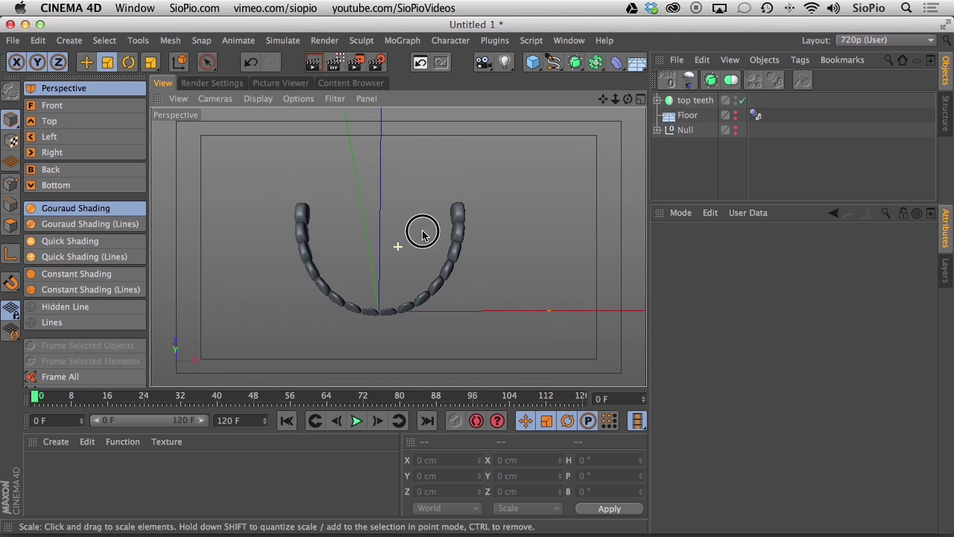
Frame the top teeth in the Top view and turn on the viewport grid.
{"action": "left_click", "coordinate": [68, 120]}
{"action": "left_click", "coordinate": [689, 101]}
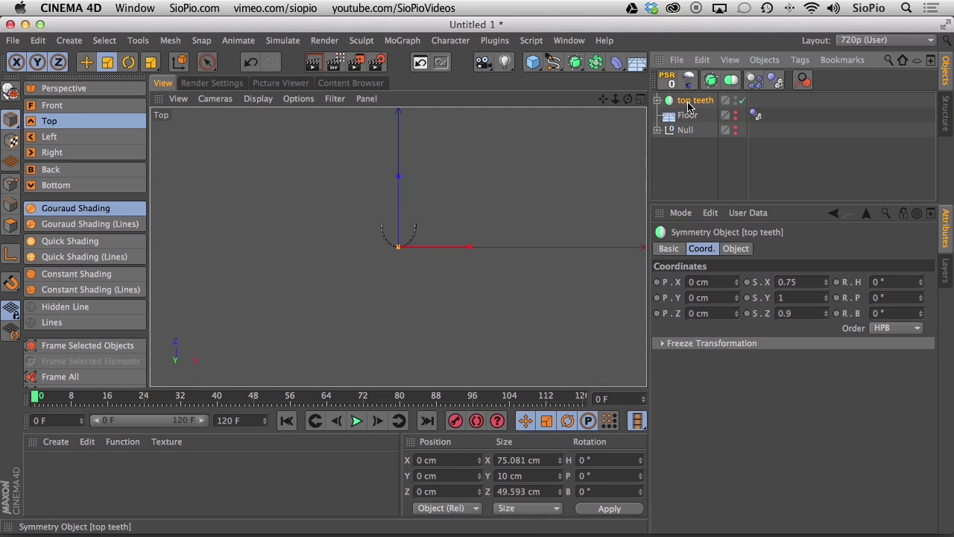
{"action": "key", "text": "o"}
{"action": "left_click", "coordinate": [335, 98]}
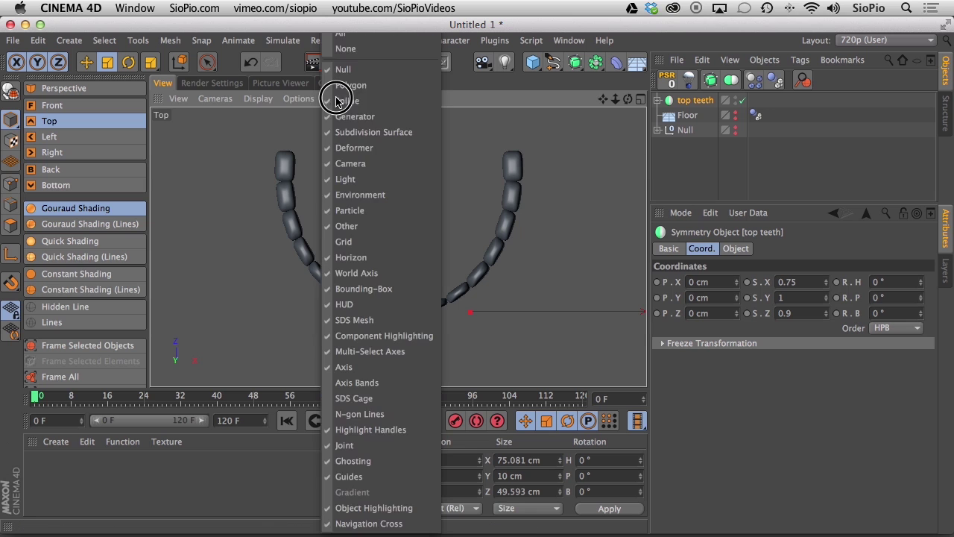
{"action": "left_click", "coordinate": [353, 232]}
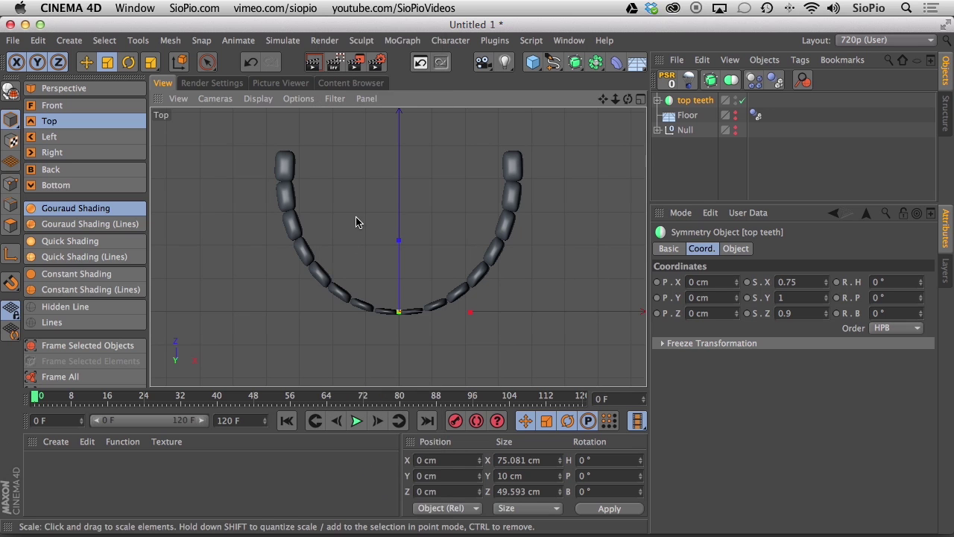
{"action": "right_click_drag", "start_coordinate": [365, 221], "coordinate": [651, 113], "text": "alt"}
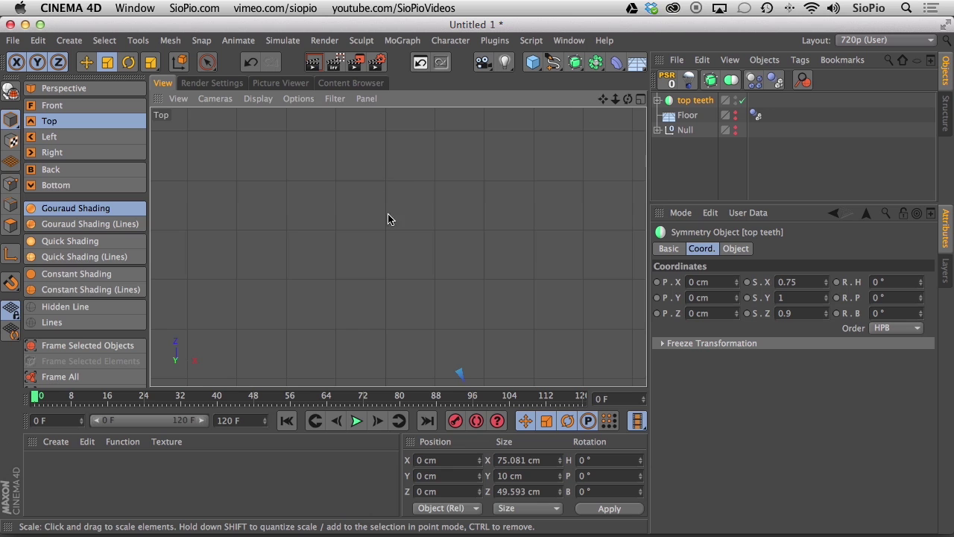
{"action": "right_click_drag", "start_coordinate": [435, 199], "coordinate": [131, 240], "text": "alt"}
{"action": "right_click_drag", "start_coordinate": [399, 247], "coordinate": [286, 223], "text": "alt"}
Enable snapping and draw a closed three-point Linear spline from behind both back teeth to just in front of the front teeth.
{"action": "left_click_drag", "start_coordinate": [9, 289], "coordinate": [97, 38]}
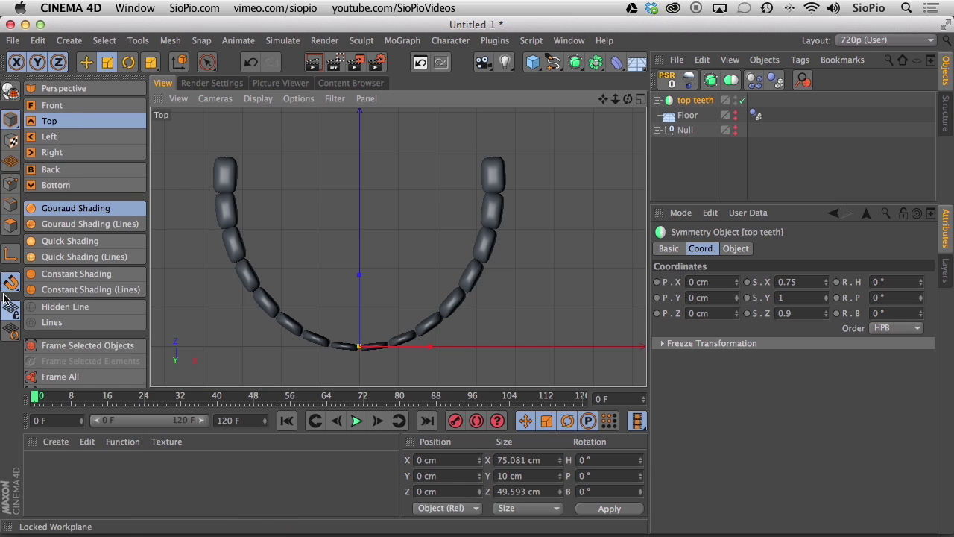
{"action": "mouse_move", "coordinate": [10, 282]}
{"action": "left_mouse_down"}
{"action": "mouse_move", "coordinate": [84, 384]}
{"action": "mouse_move", "coordinate": [12, 284]}
{"action": "mouse_move", "coordinate": [72, 407]}
{"action": "left_mouse_up"}
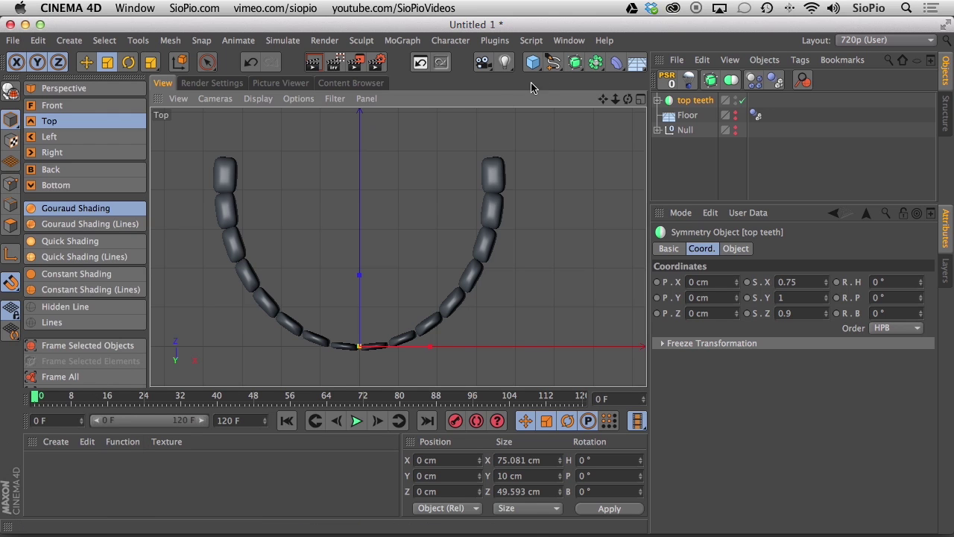
{"action": "left_click_drag", "start_coordinate": [551, 62], "coordinate": [606, 100]}
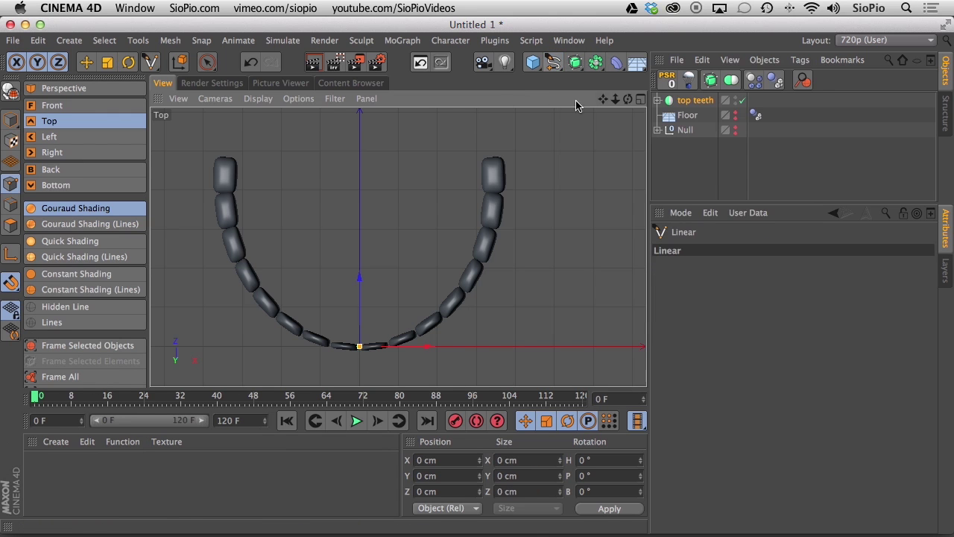
{"action": "left_click", "coordinate": [224, 143]}
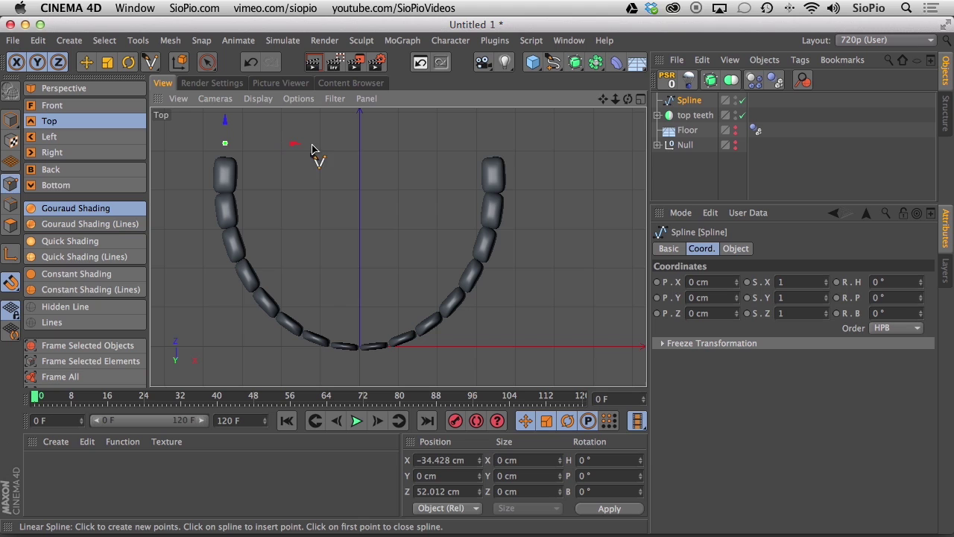
{"action": "left_click", "coordinate": [491, 143]}
{"action": "left_click", "coordinate": [358, 360]}
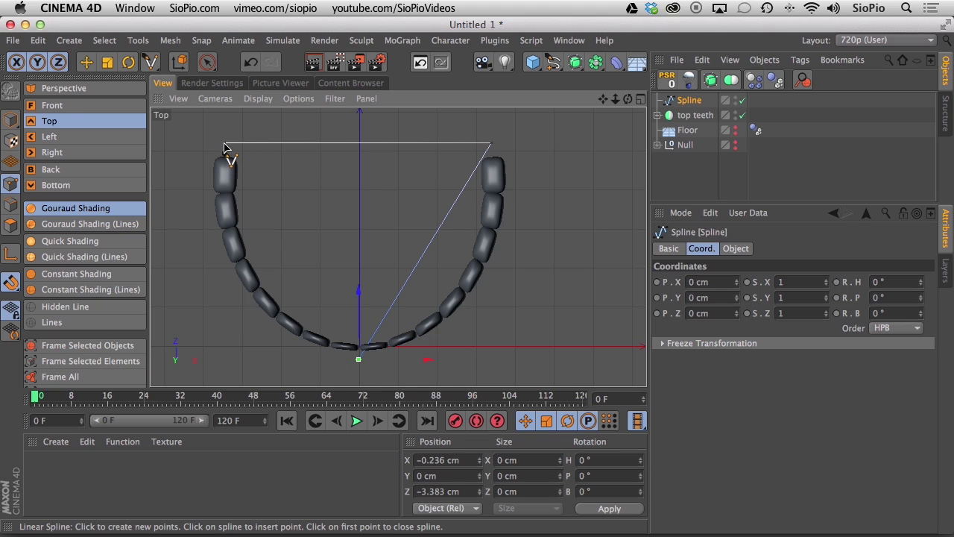
{"action": "left_click", "coordinate": [736, 248]}
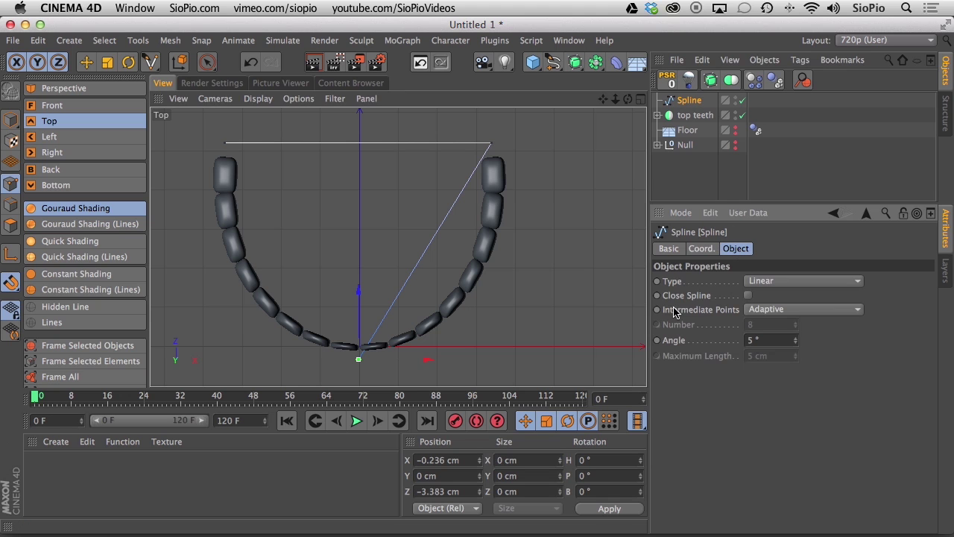
{"action": "left_click", "coordinate": [749, 295]}
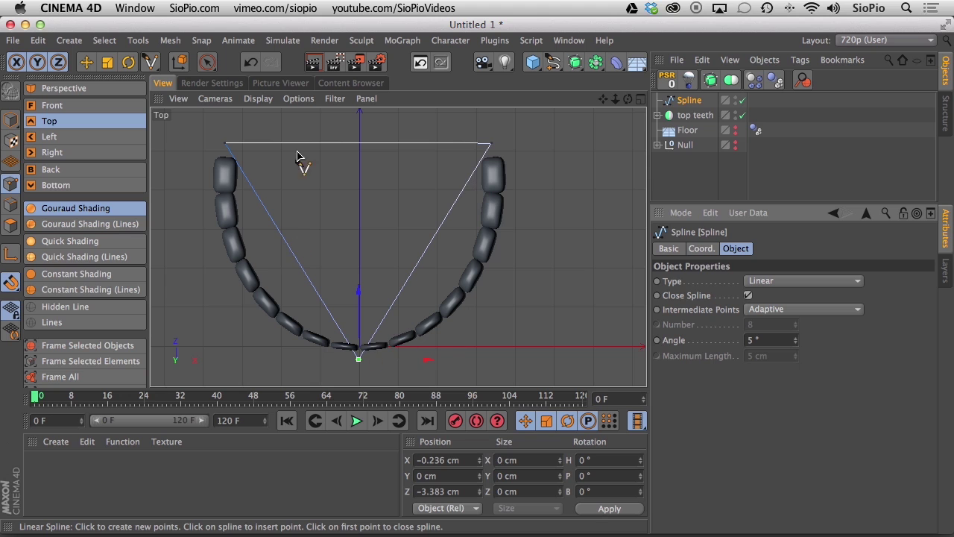
Move the spline point at the front teeth to X 0 cm and Z 0 cm.
{"action": "left_click", "coordinate": [86, 62]}
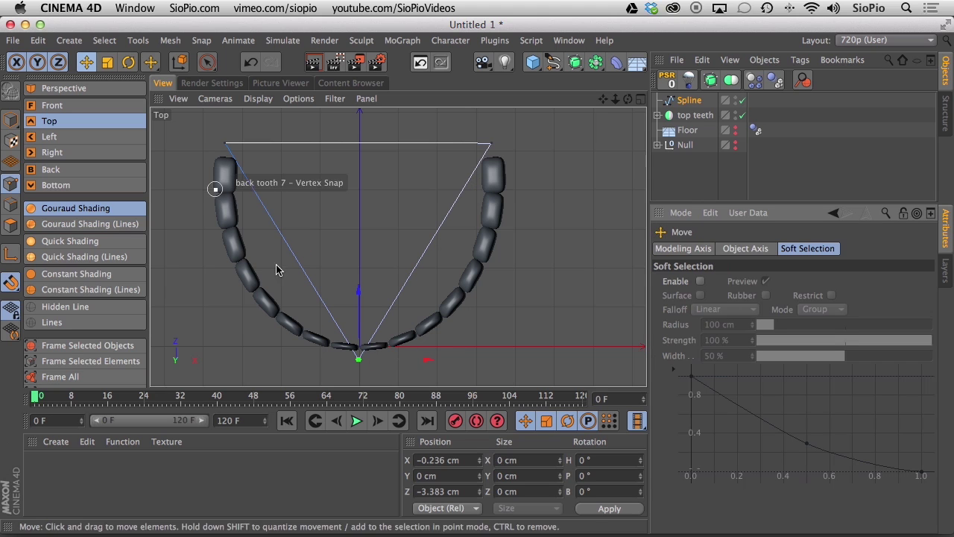
{"action": "left_click", "coordinate": [359, 360]}
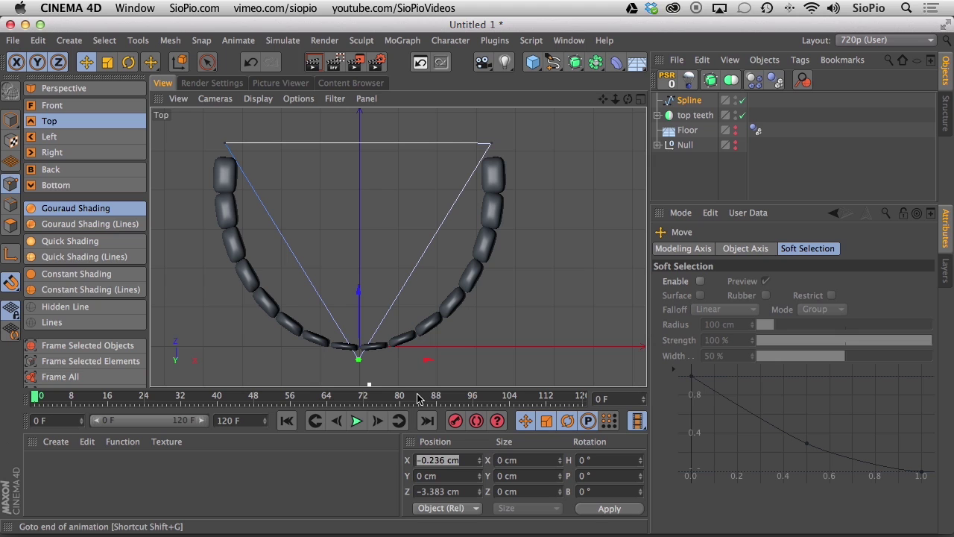
{"action": "type", "text": "0"}
{"action": "key", "text": "Return"}
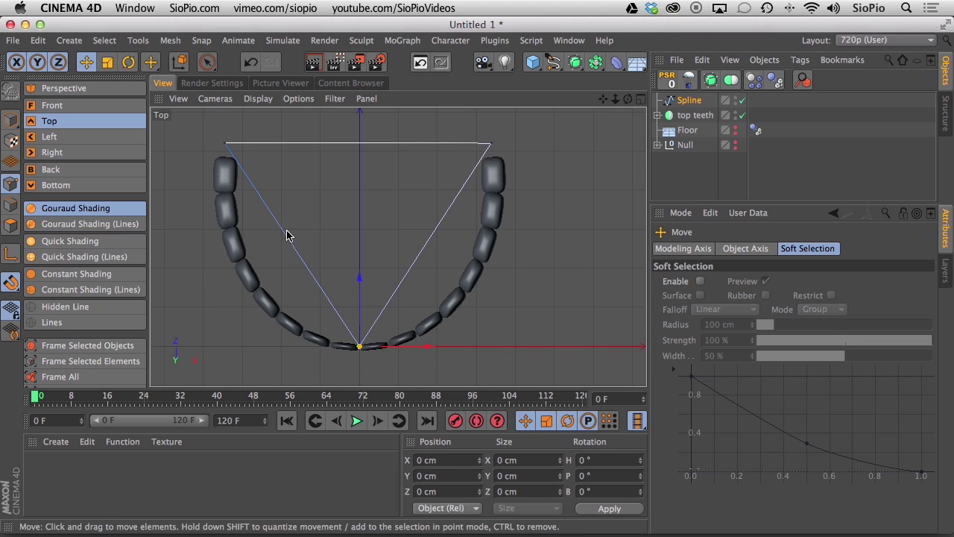
Position the spline point behind the left back tooth at X -36 cm and Z 50 cm.
{"action": "left_click", "coordinate": [226, 145]}
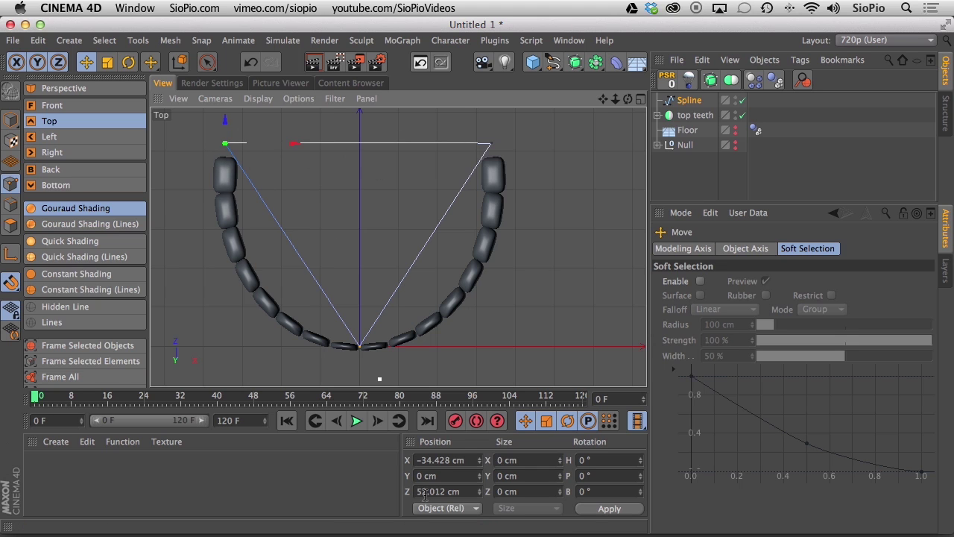
{"action": "left_click_drag", "start_coordinate": [428, 458], "coordinate": [455, 470]}
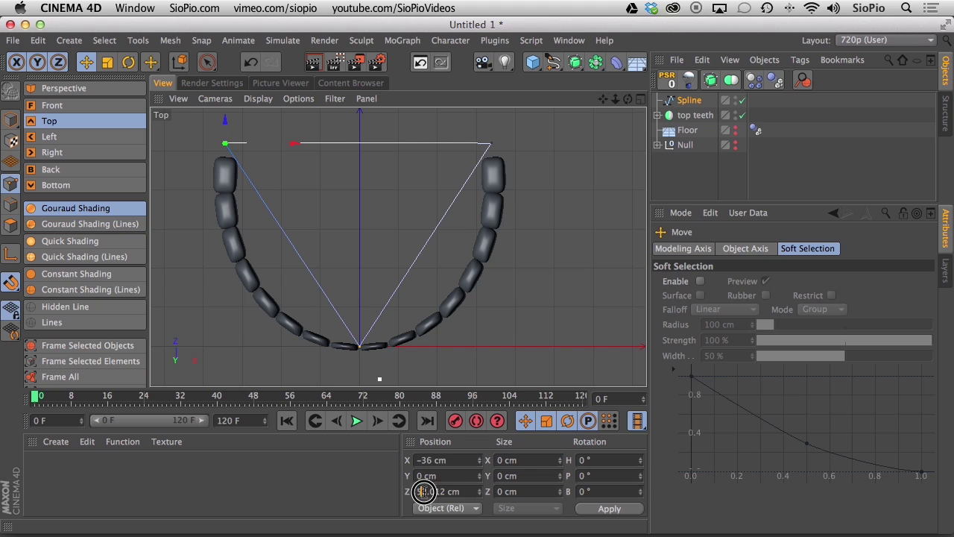
{"action": "left_click_drag", "start_coordinate": [423, 491], "coordinate": [476, 487]}
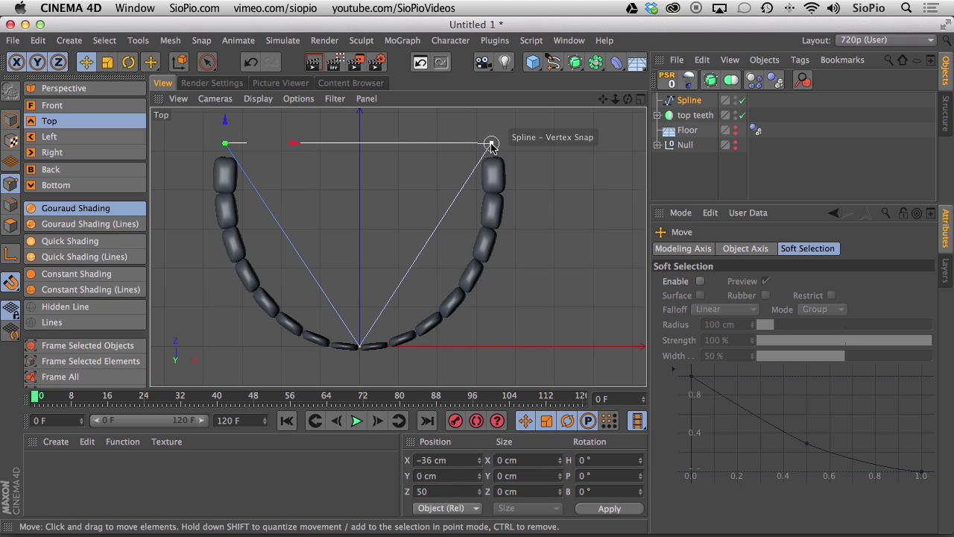
{"action": "left_click", "coordinate": [589, 508]}
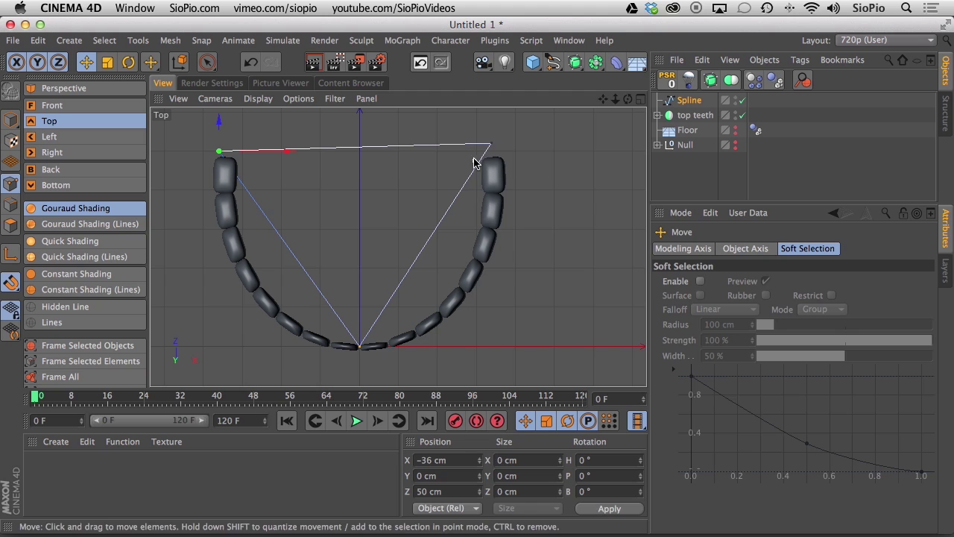
Position the spline point behind the right back tooth at X 36 cm and Z 50 cm.
{"action": "left_click", "coordinate": [492, 143]}
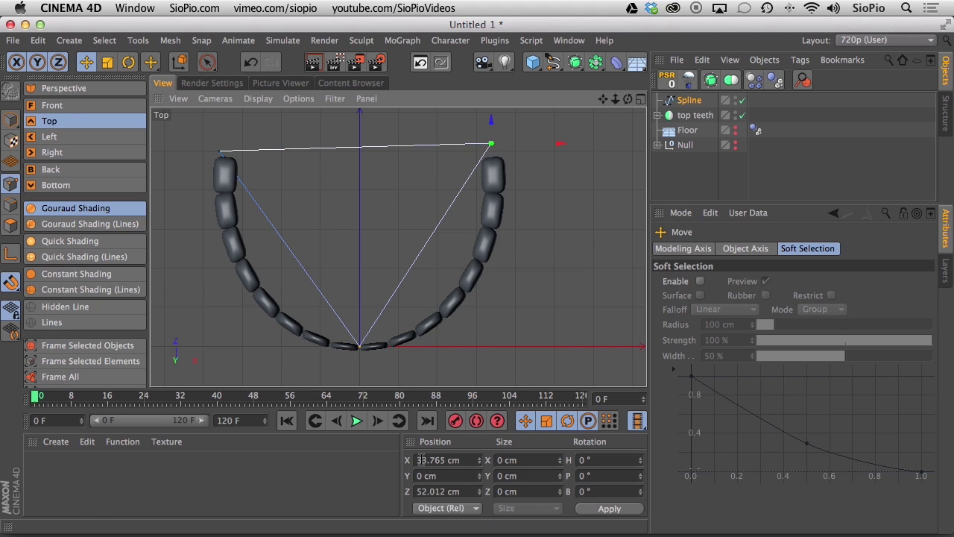
{"action": "left_click", "coordinate": [440, 460]}
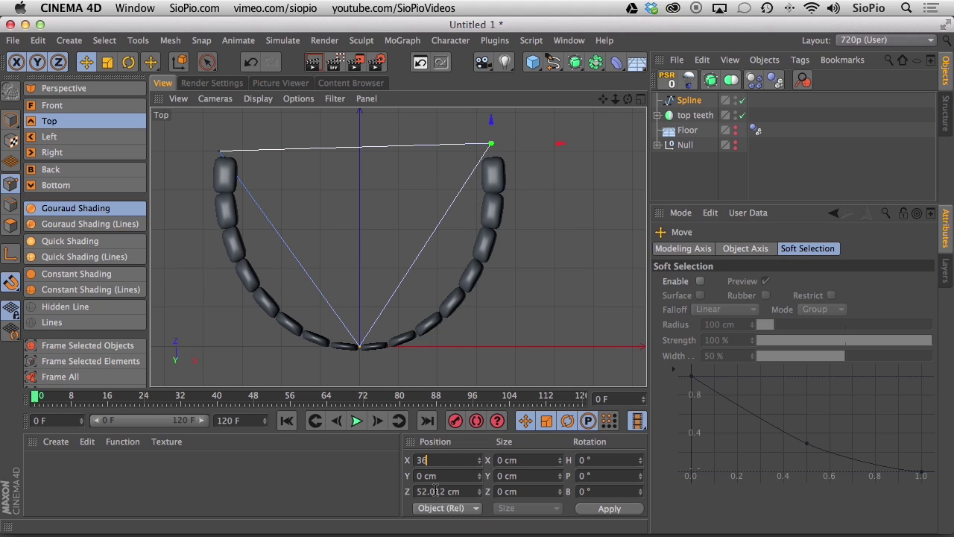
{"action": "left_click_drag", "start_coordinate": [422, 491], "coordinate": [481, 492]}
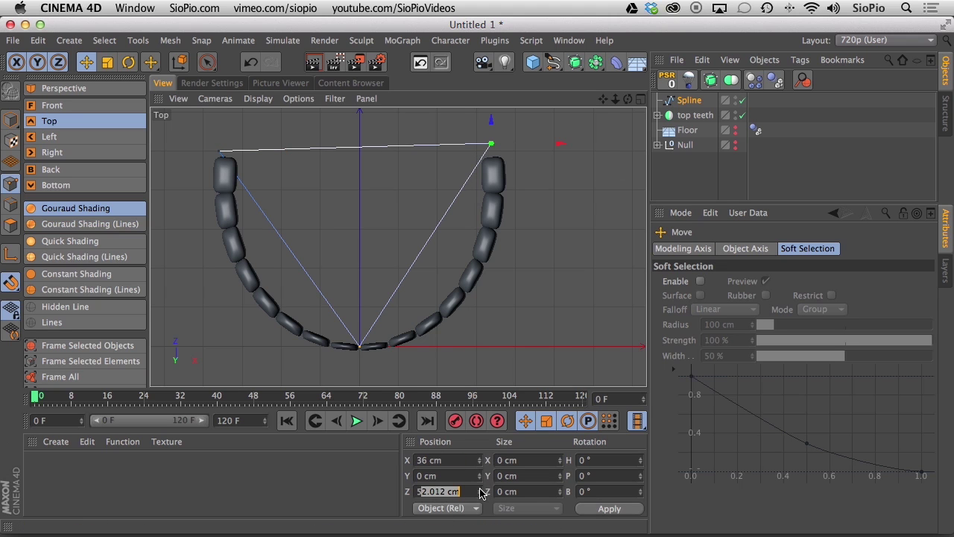
{"action": "left_click", "coordinate": [603, 508]}
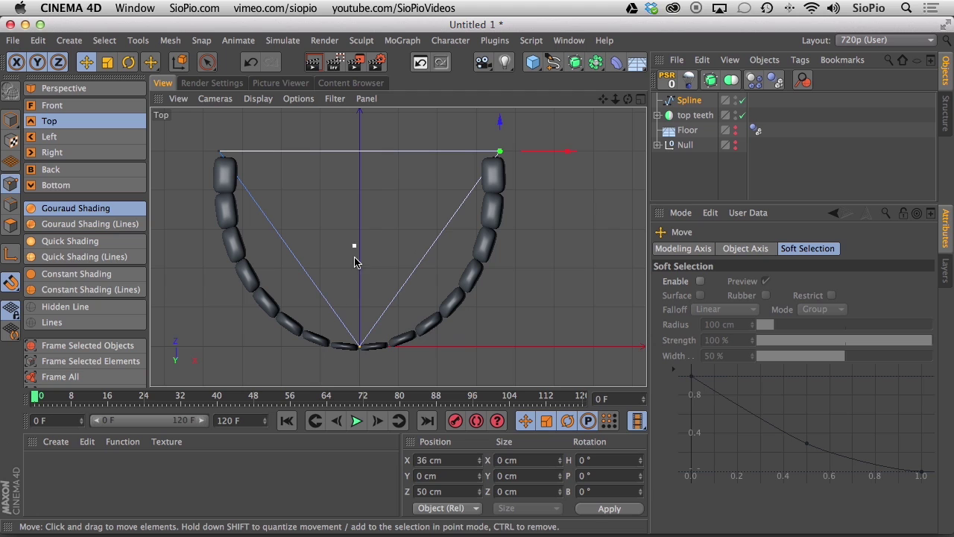
Apply Soft Interpolation to the spline point at the front teeth.
{"action": "left_click", "coordinate": [360, 347]}
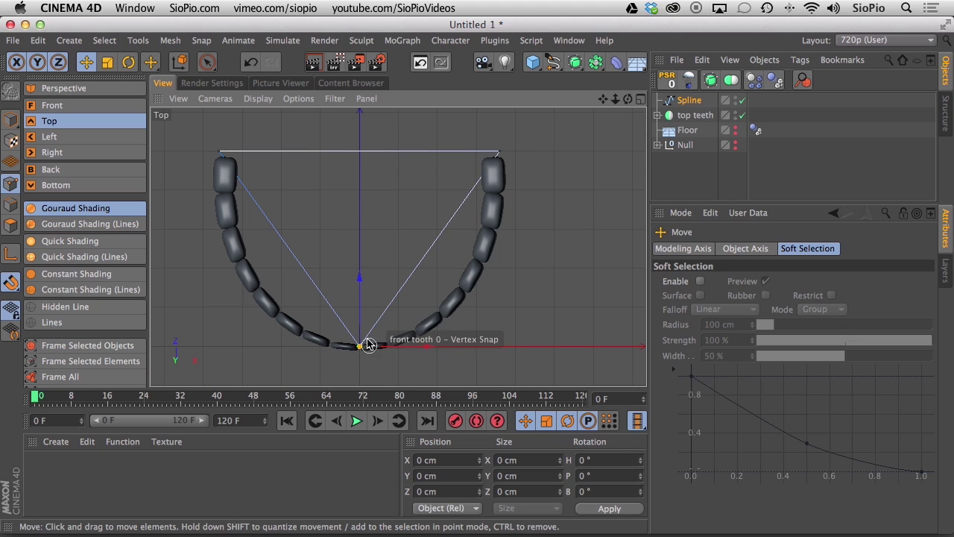
{"action": "right_click", "coordinate": [358, 346]}
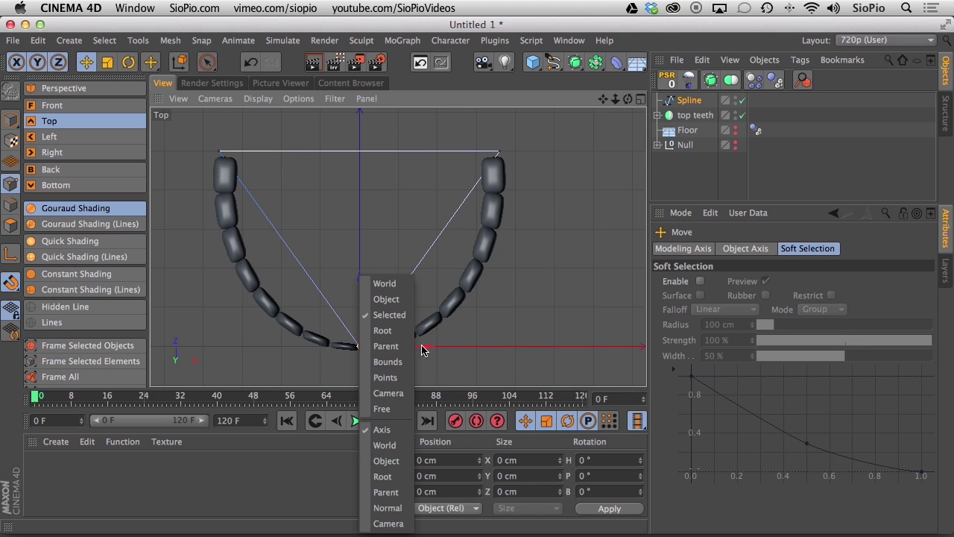
{"action": "left_click", "coordinate": [388, 231]}
{"action": "right_click", "coordinate": [387, 223]}
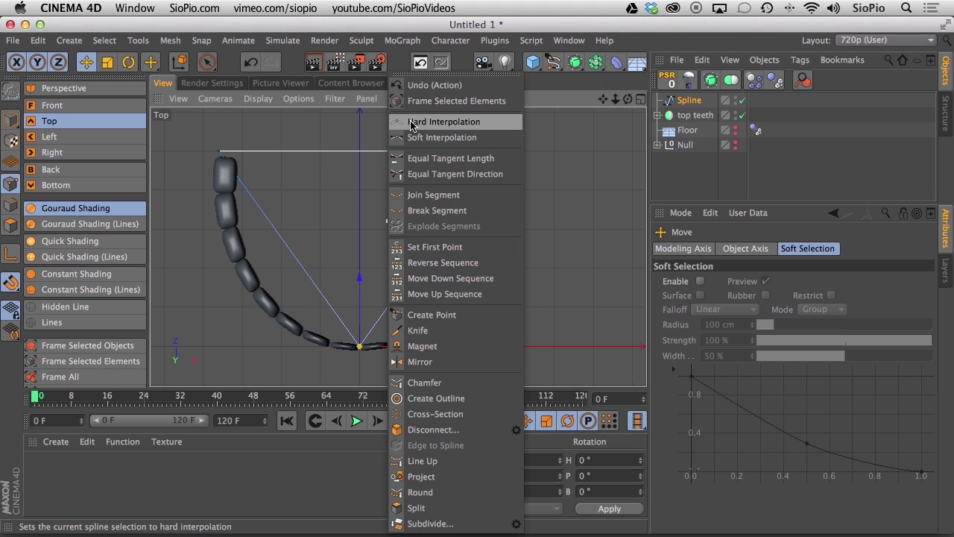
{"action": "left_click", "coordinate": [413, 138]}
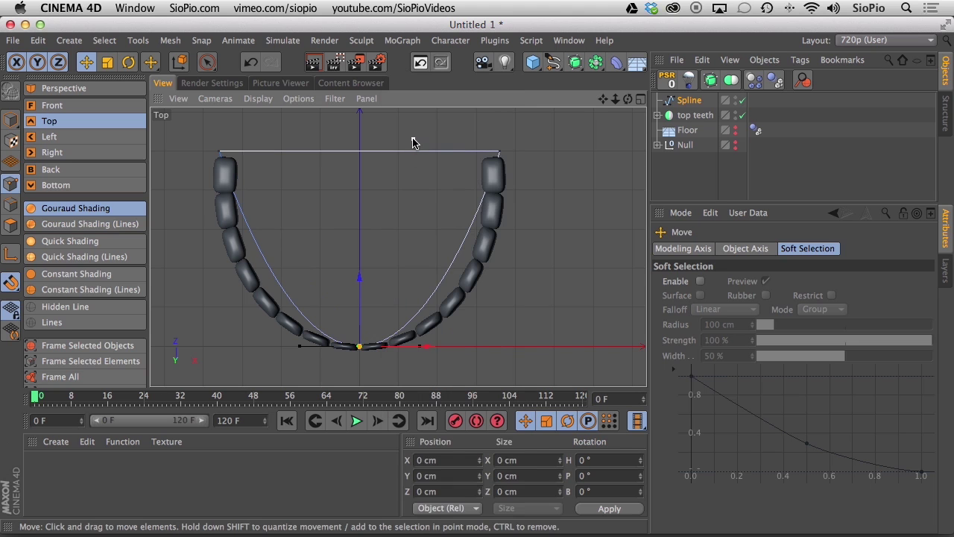
Apply Equal Tangent Length to the front spline point and lengthen its tangents so the curve follows the tooth arch.
{"action": "right_click", "coordinate": [398, 226]}
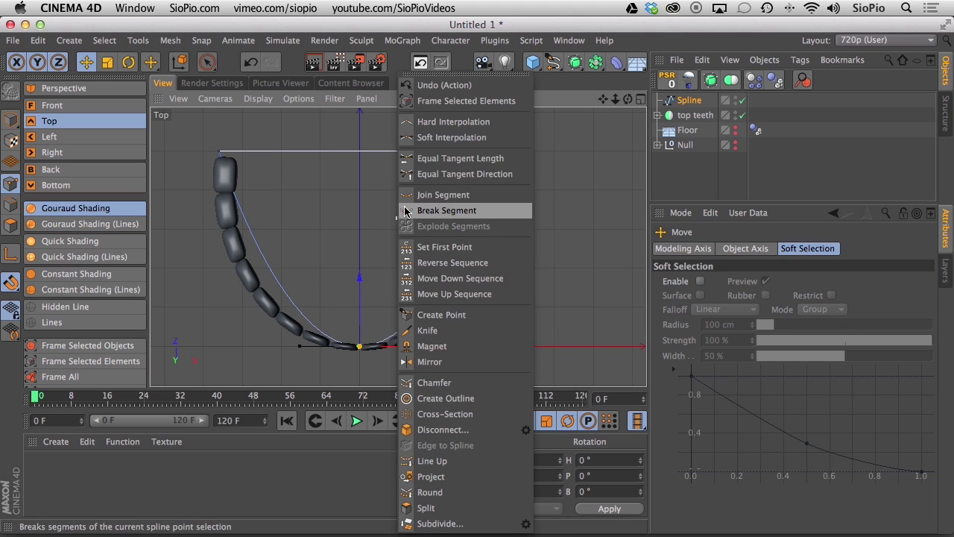
{"action": "left_click", "coordinate": [434, 160]}
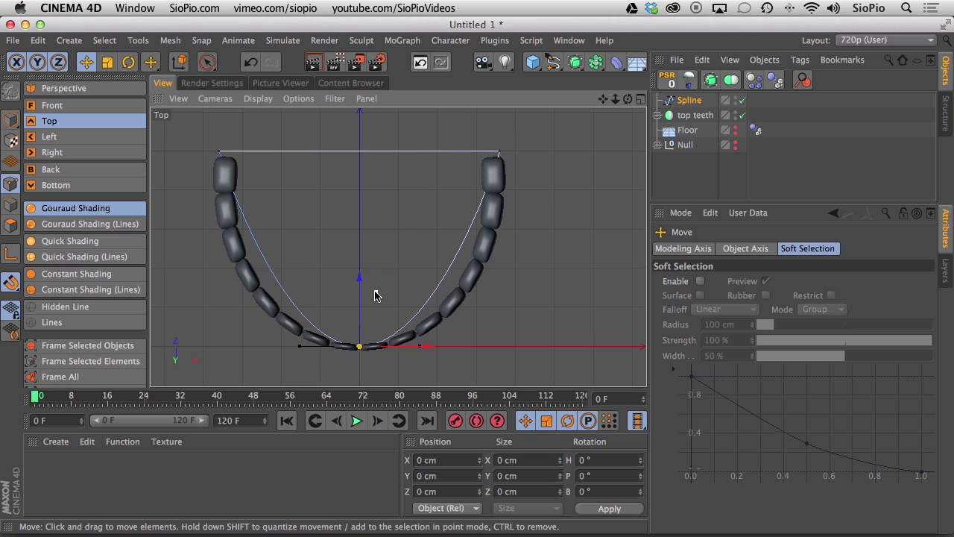
{"action": "right_click_drag", "start_coordinate": [378, 296], "coordinate": [322, 312], "text": "alt"}
{"action": "left_click_drag", "start_coordinate": [288, 345], "coordinate": [205, 347]}
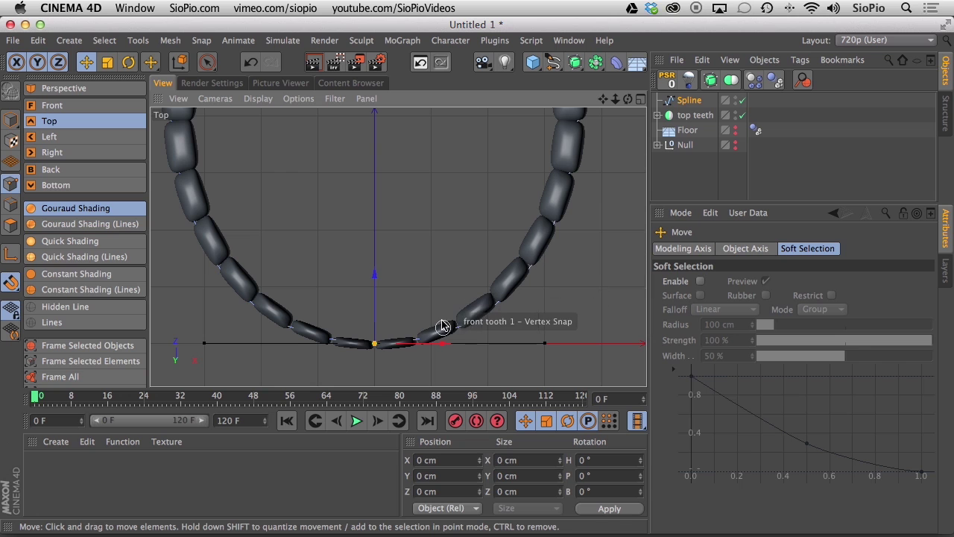
In the perspective view, raise the whole spline above the teeth to a Y position of 6 cm.
{"action": "left_click", "coordinate": [67, 88]}
{"action": "key", "text": "h"}
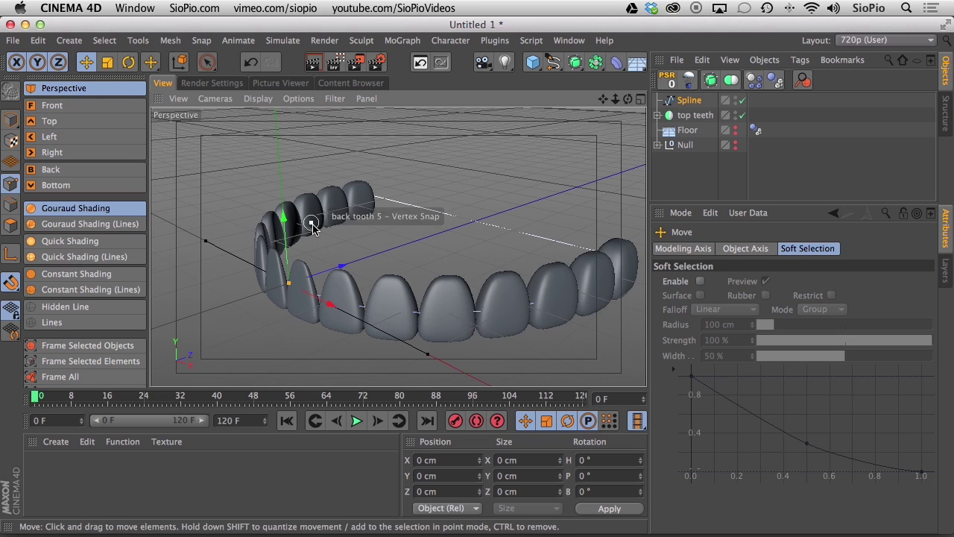
{"action": "left_click", "coordinate": [10, 119]}
{"action": "left_click", "coordinate": [687, 100]}
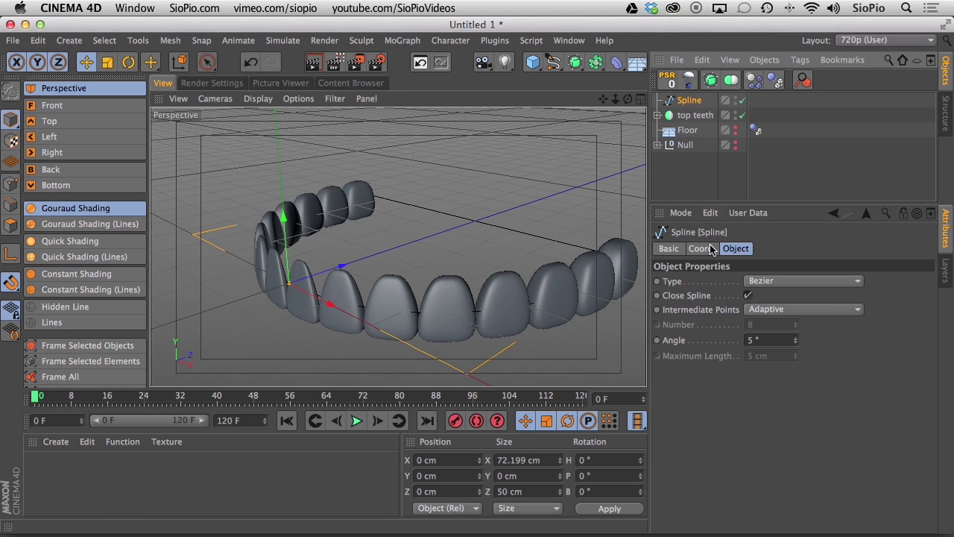
{"action": "left_click", "coordinate": [703, 249]}
{"action": "left_click_drag", "start_coordinate": [738, 299], "coordinate": [736, 290]}
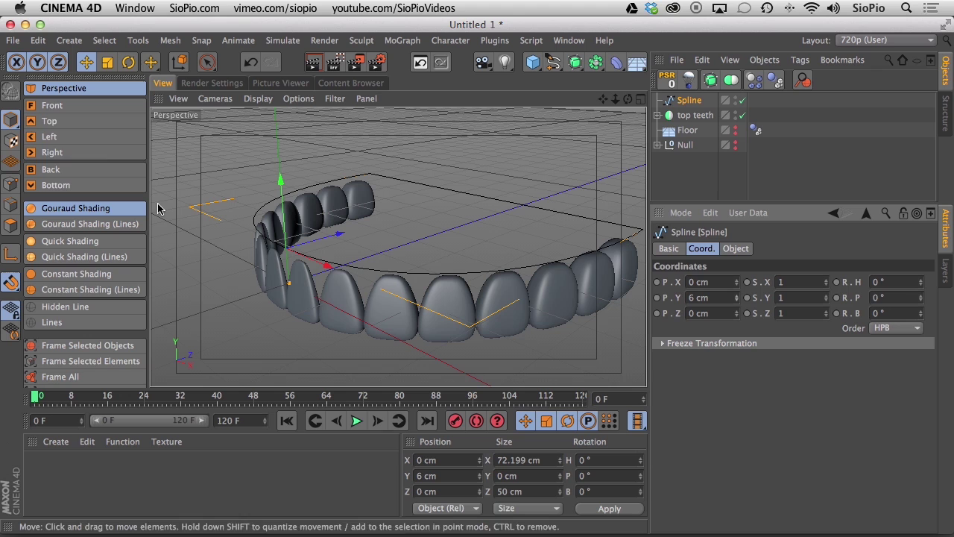
From the top view, shorten the front spline point's tangents slightly so the curve runs through the middle of the teeth.
{"action": "left_click", "coordinate": [53, 122]}
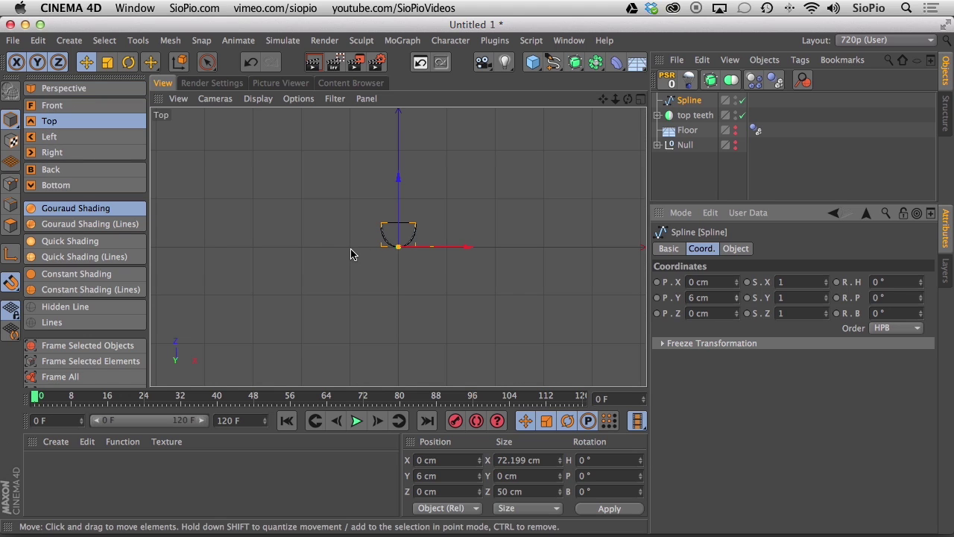
{"action": "key", "text": "o"}
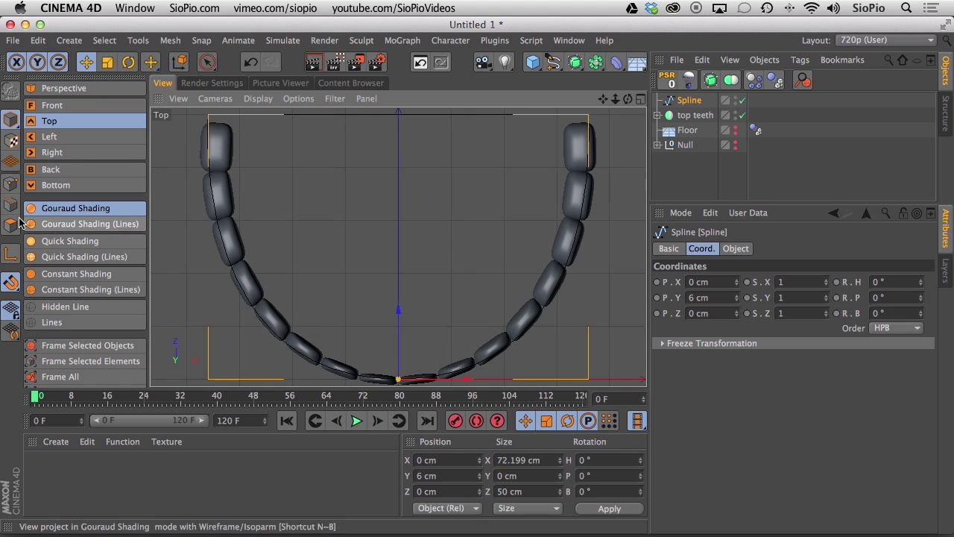
{"action": "left_click", "coordinate": [11, 185]}
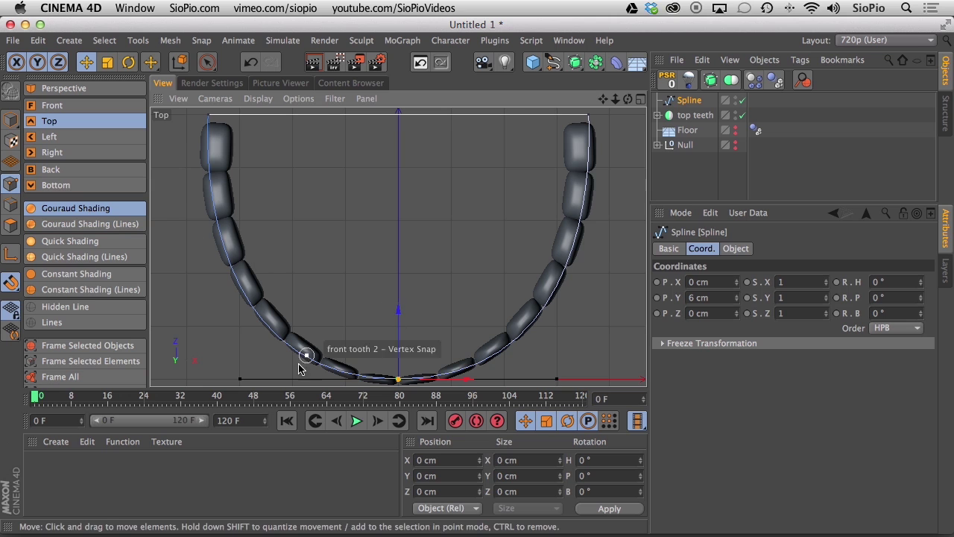
{"action": "scroll", "coordinate": [336, 287], "scroll_direction": "up", "scroll_amount": 3}
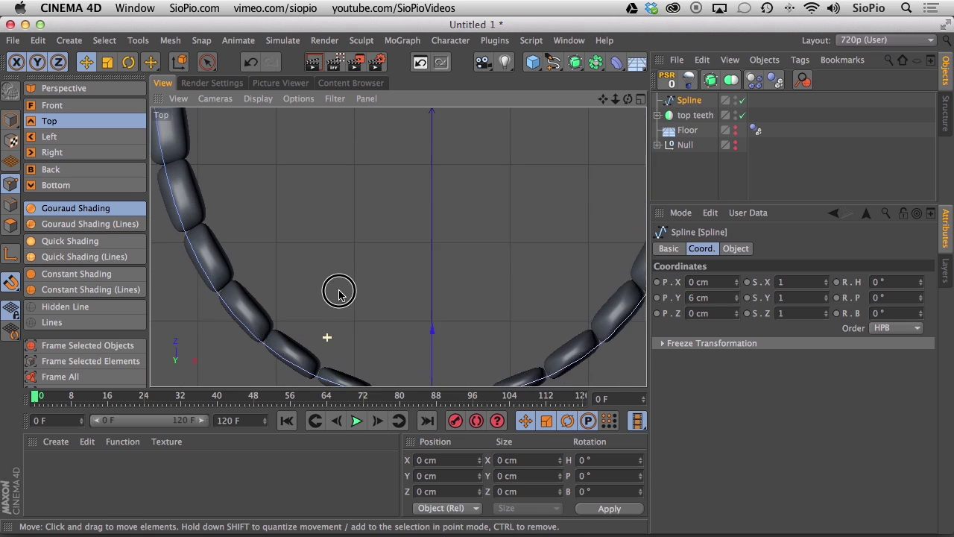
{"action": "middle_click_drag", "start_coordinate": [336, 300], "coordinate": [430, 214], "text": "alt"}
{"action": "scroll", "coordinate": [358, 251], "scroll_direction": "up", "scroll_amount": 3}
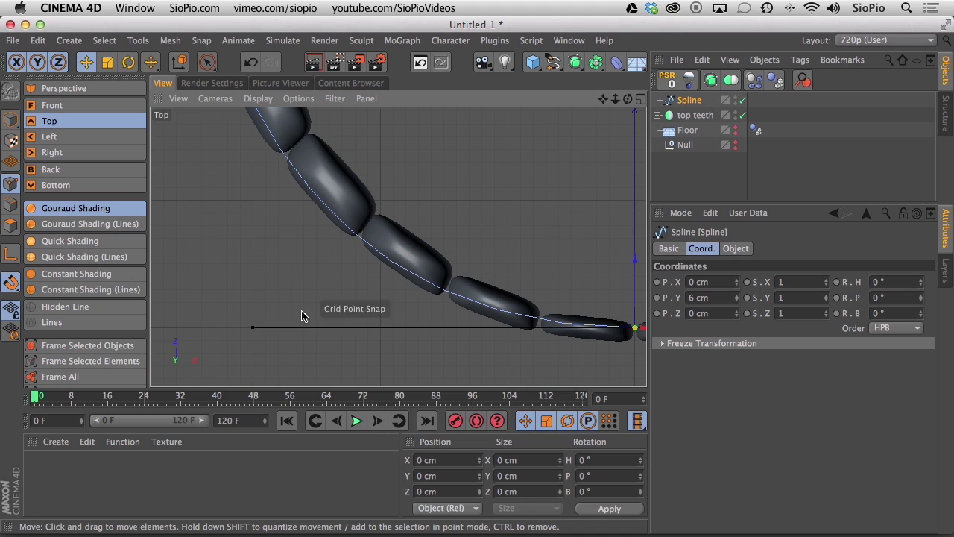
{"action": "left_click_drag", "start_coordinate": [250, 330], "coordinate": [291, 329]}
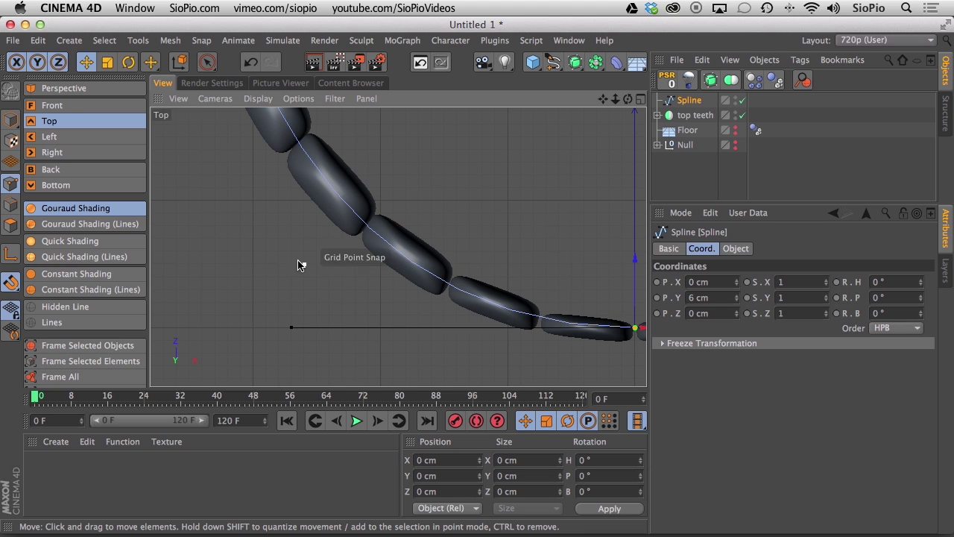
Select both spline points behind the back teeth.
{"action": "right_click_drag", "start_coordinate": [333, 213], "coordinate": [302, 292], "text": "alt"}
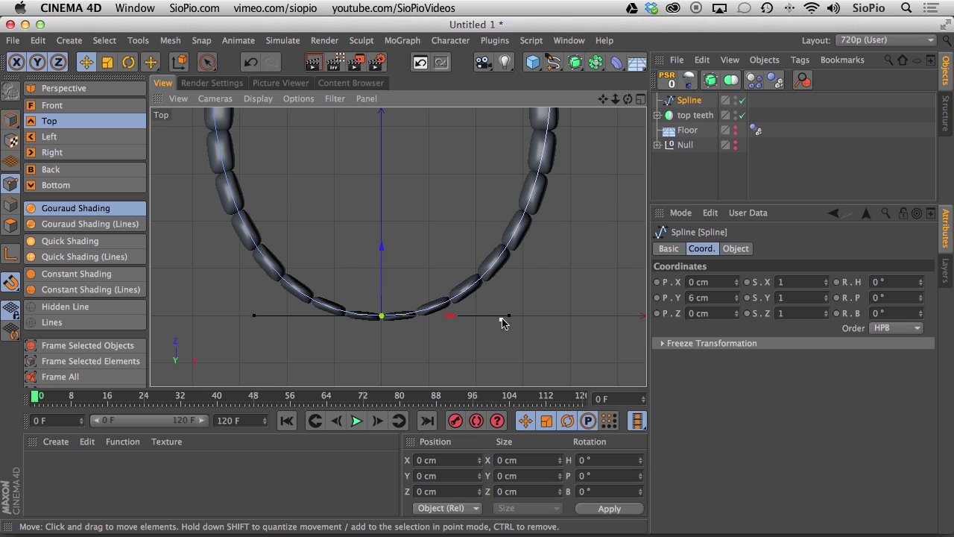
{"action": "right_click_drag", "start_coordinate": [457, 198], "coordinate": [427, 227], "text": "alt"}
{"action": "scroll", "coordinate": [427, 226], "scroll_direction": "up", "scroll_amount": 3}
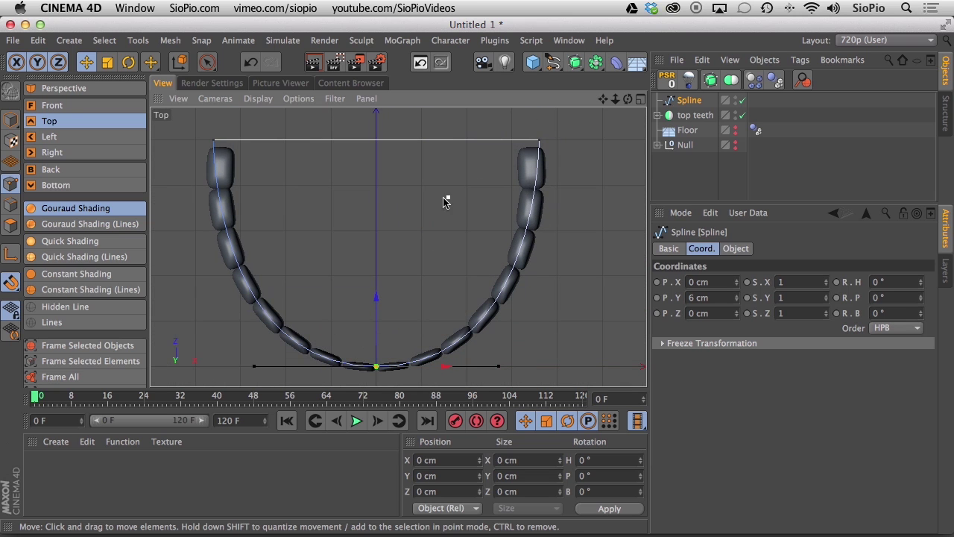
{"action": "left_click", "coordinate": [215, 139]}
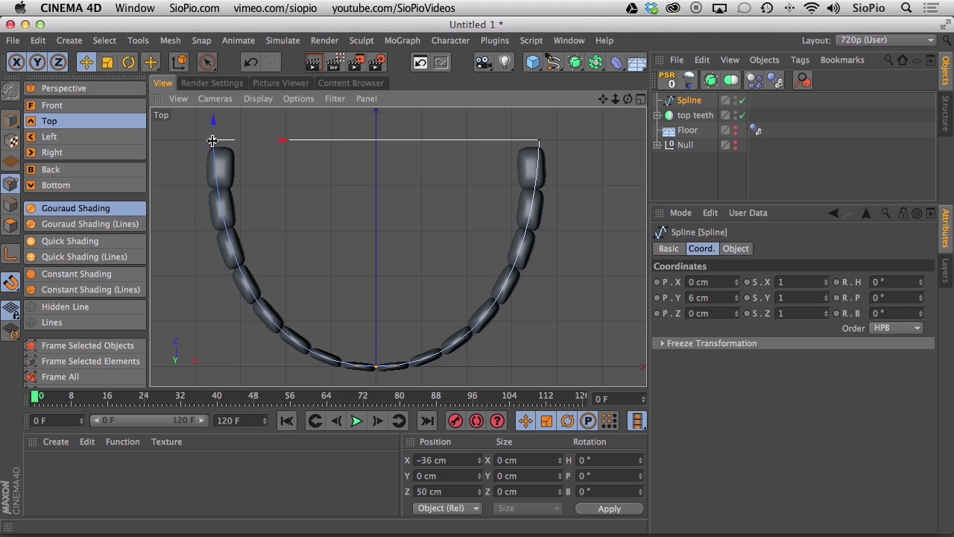
{"action": "left_click", "coordinate": [536, 141], "text": "shift"}
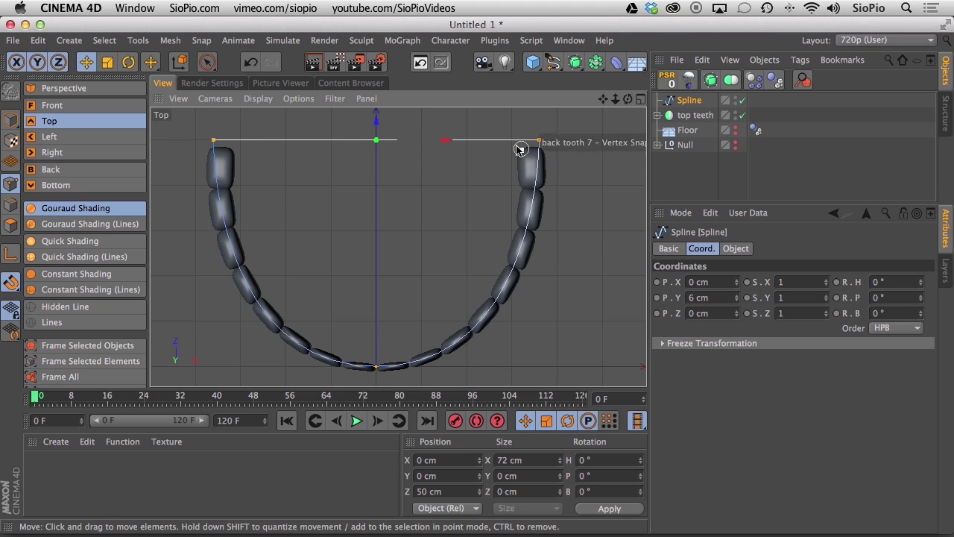
Try to chamfer the two rear spline points by about 8.4 cm and to cut the spline across the back teeth with the Knife.
{"action": "right_click", "coordinate": [362, 222]}
{"action": "left_click", "coordinate": [384, 381]}
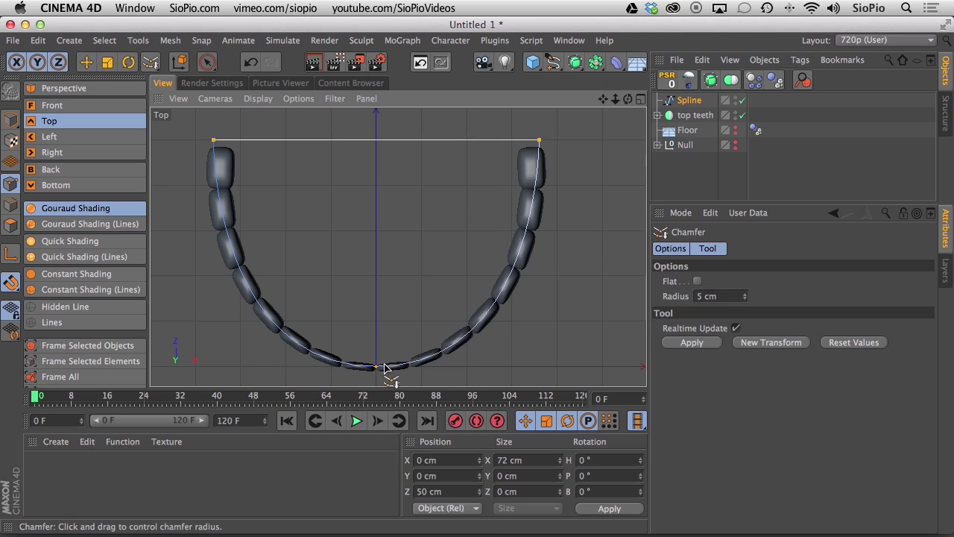
{"action": "left_click_drag", "start_coordinate": [299, 200], "coordinate": [933, 128]}
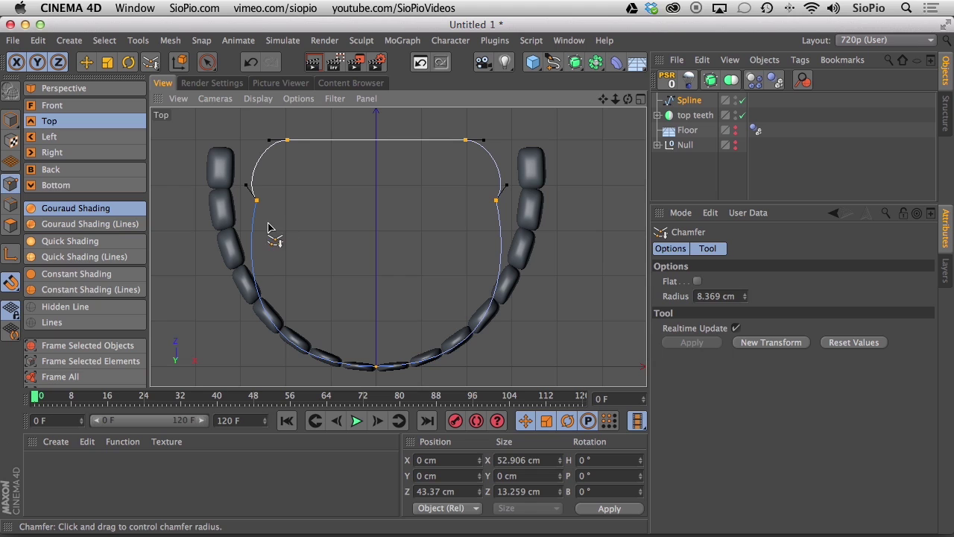
{"action": "key", "text": "super+z"}
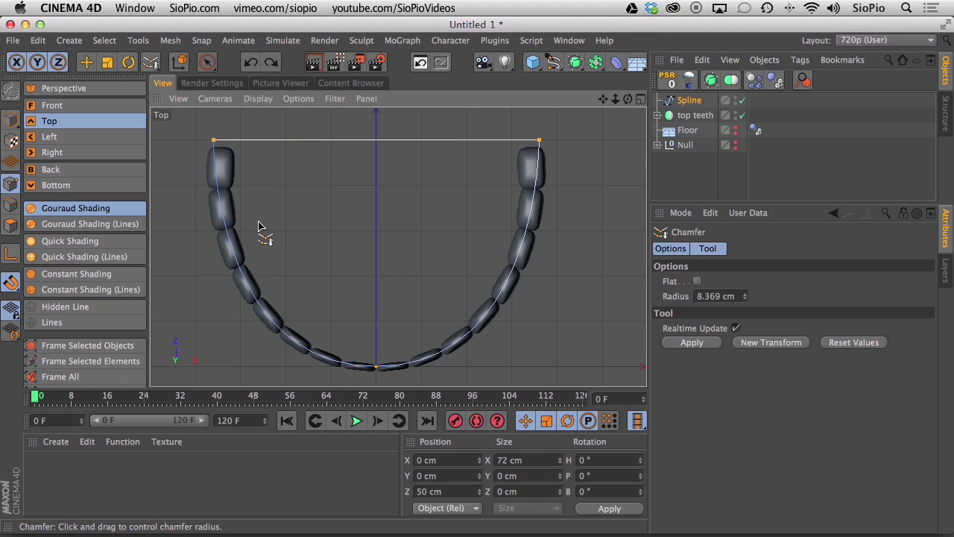
{"action": "key", "text": "k"}
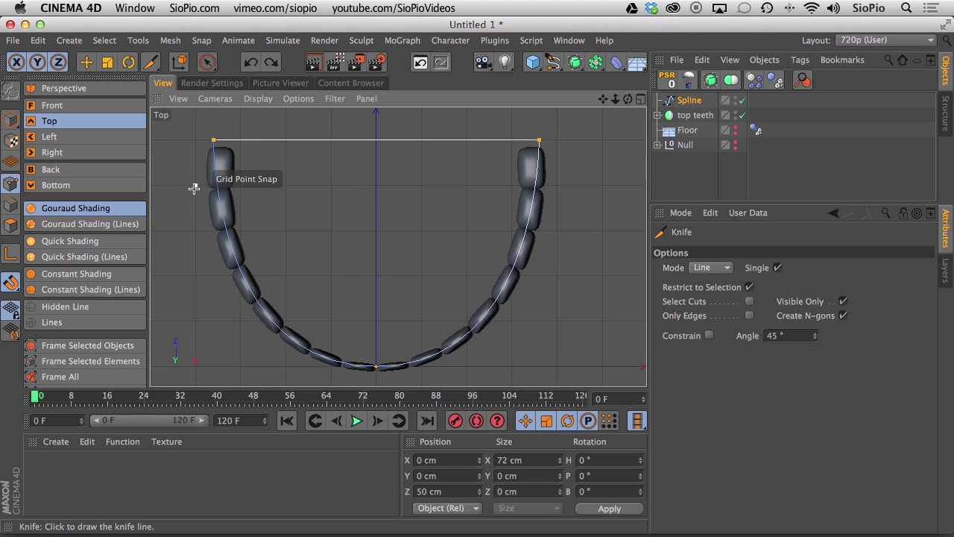
{"action": "left_click_drag", "start_coordinate": [194, 186], "coordinate": [574, 182]}
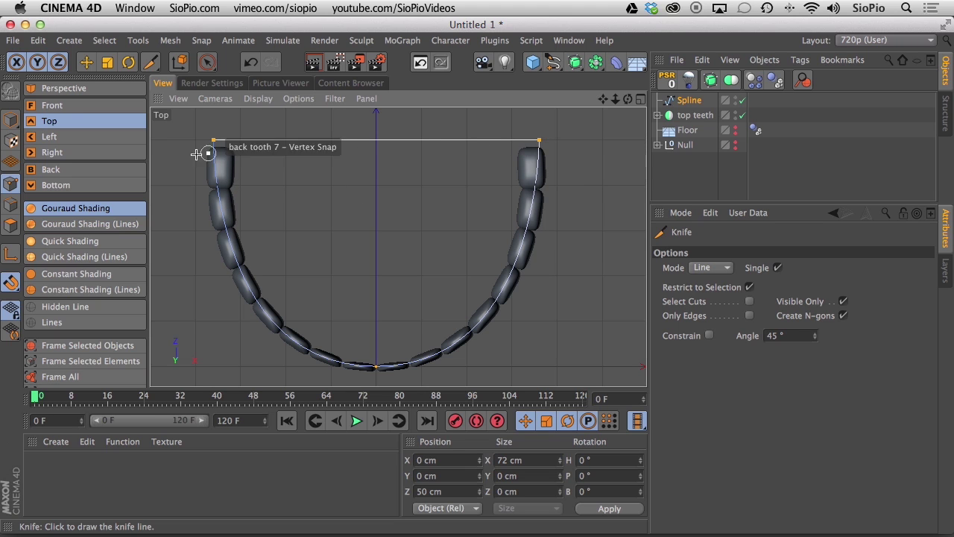
Chamfer the two rear spline points with a radius of 2 cm.
{"action": "right_click", "coordinate": [346, 212]}
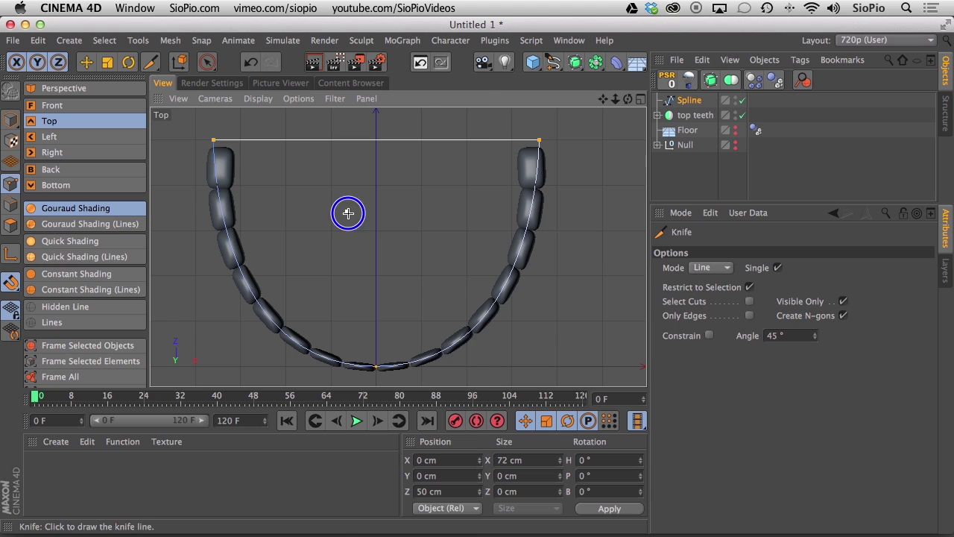
{"action": "left_click", "coordinate": [395, 375]}
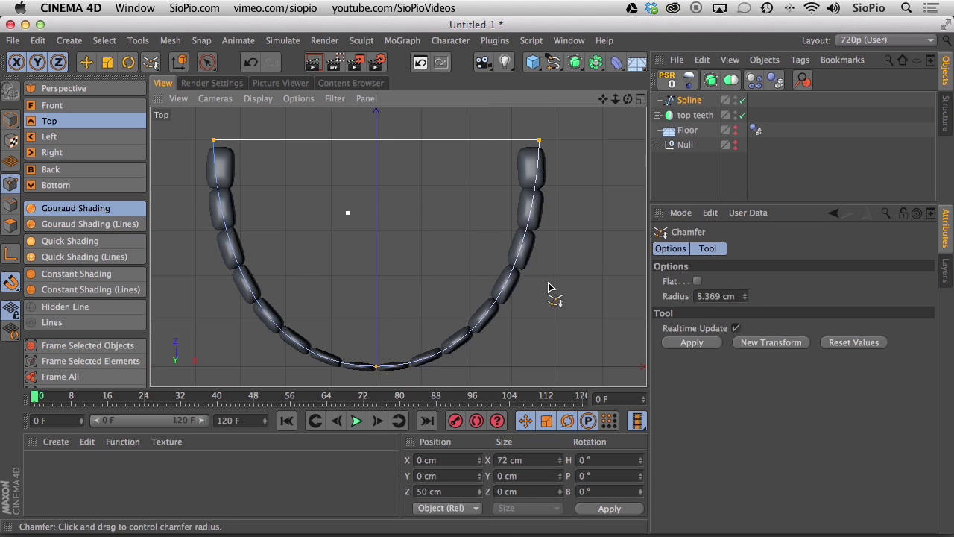
{"action": "left_click", "coordinate": [704, 296]}
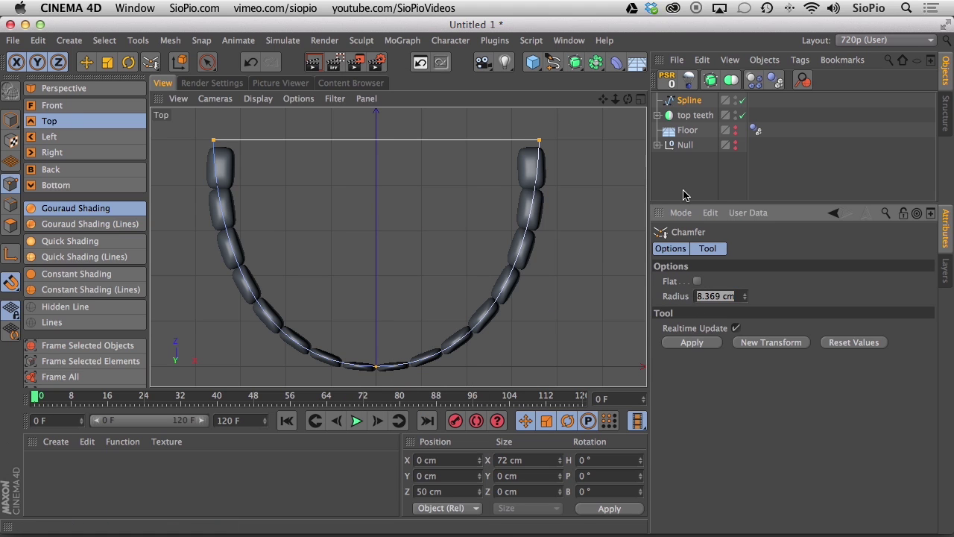
{"action": "type", "text": "2"}
{"action": "key", "text": "Return"}
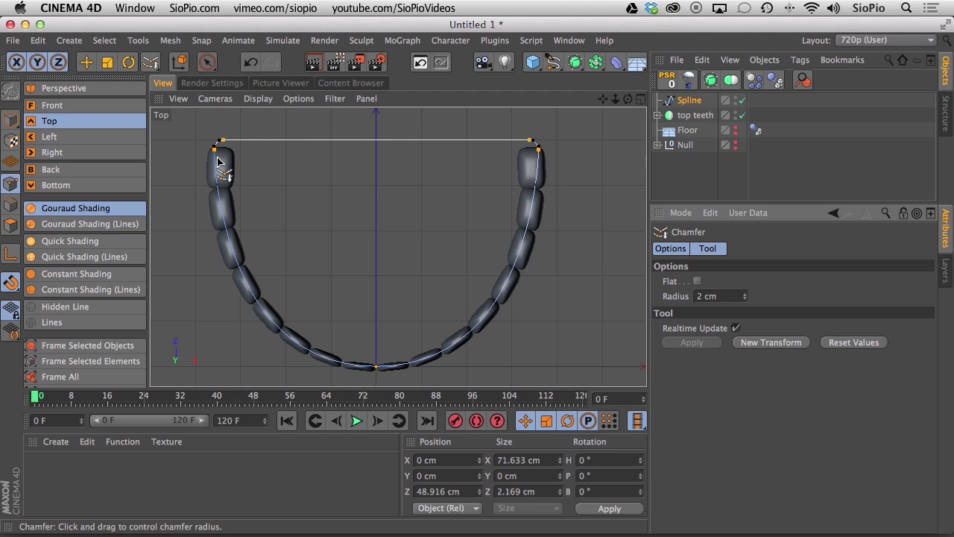
In the perspective view, set the whole spline's Y position to 0 cm.
{"action": "left_click", "coordinate": [88, 88]}
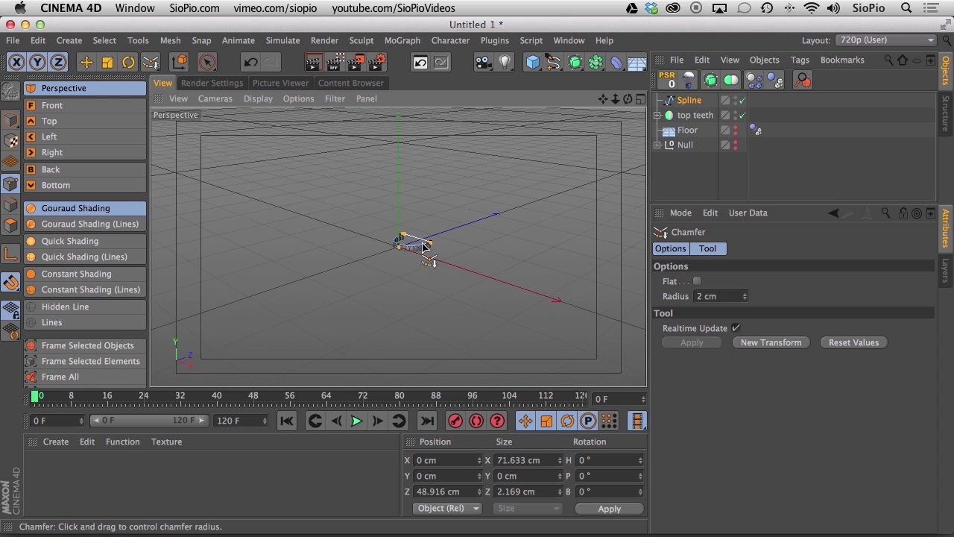
{"action": "mouse_move", "coordinate": [455, 235]}
{"action": "right_mouse_down", "text": "alt"}
{"action": "mouse_move", "coordinate": [469, 219]}
{"action": "mouse_move", "coordinate": [583, 177]}
{"action": "mouse_move", "coordinate": [417, 223]}
{"action": "mouse_move", "coordinate": [479, 213]}
{"action": "mouse_move", "coordinate": [433, 221]}
{"action": "mouse_move", "coordinate": [447, 221]}
{"action": "right_mouse_up", "text": "alt"}
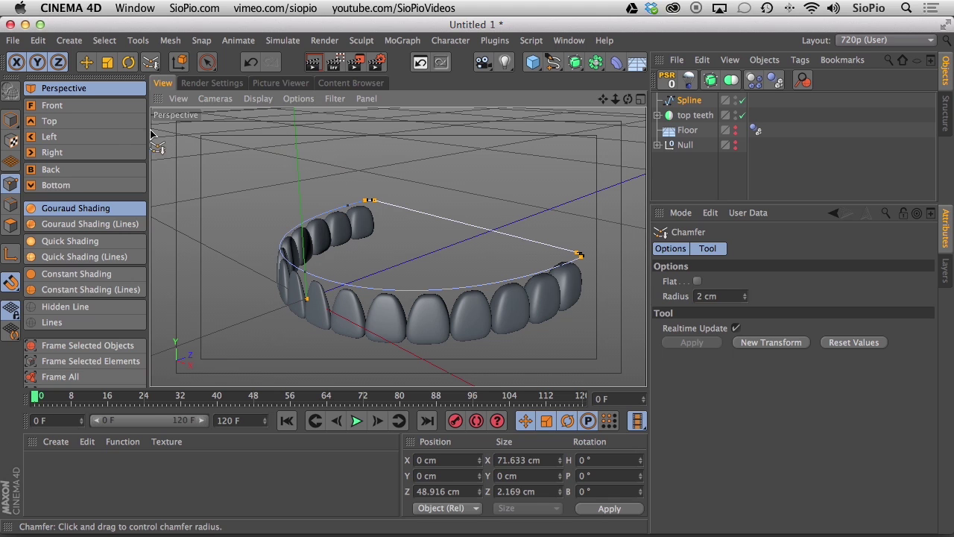
{"action": "left_click", "coordinate": [9, 123]}
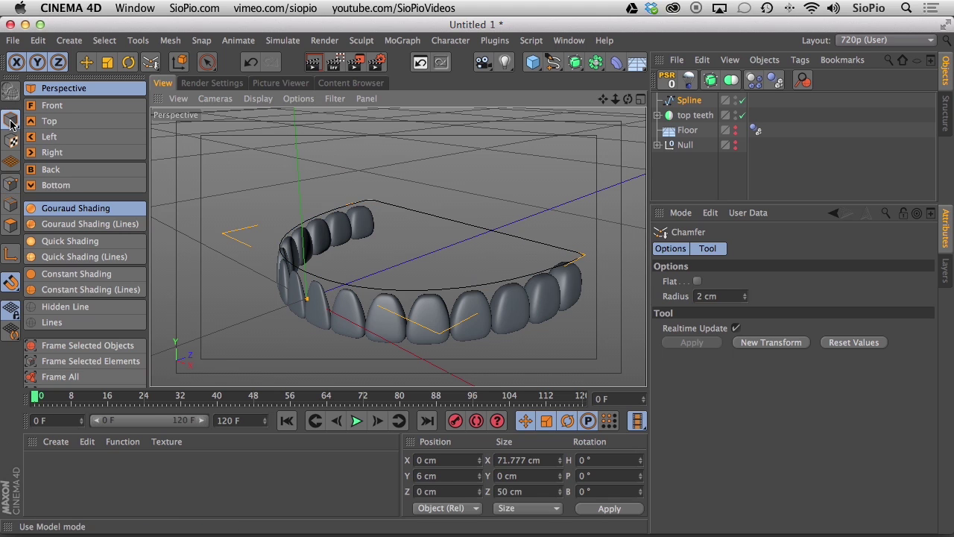
{"action": "left_click", "coordinate": [689, 103]}
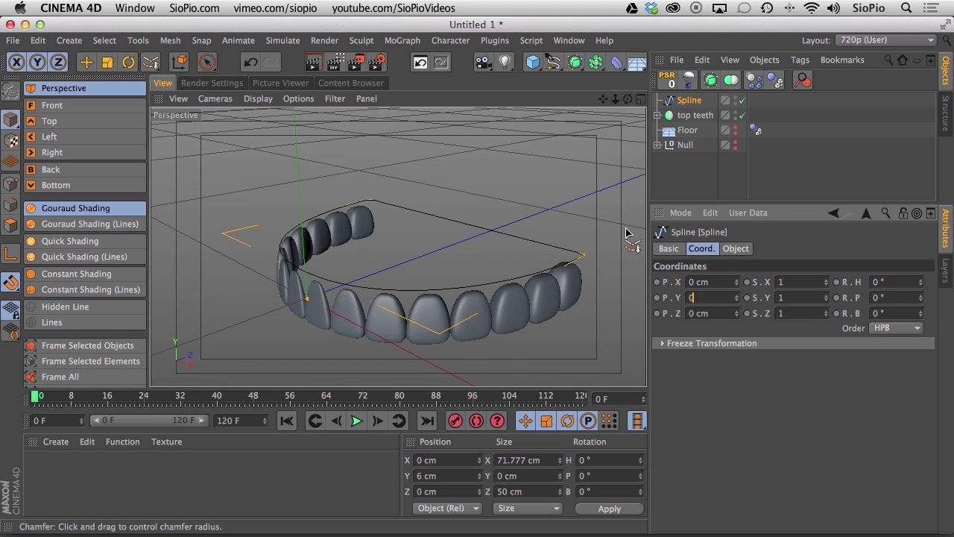
{"action": "key", "text": "Return"}
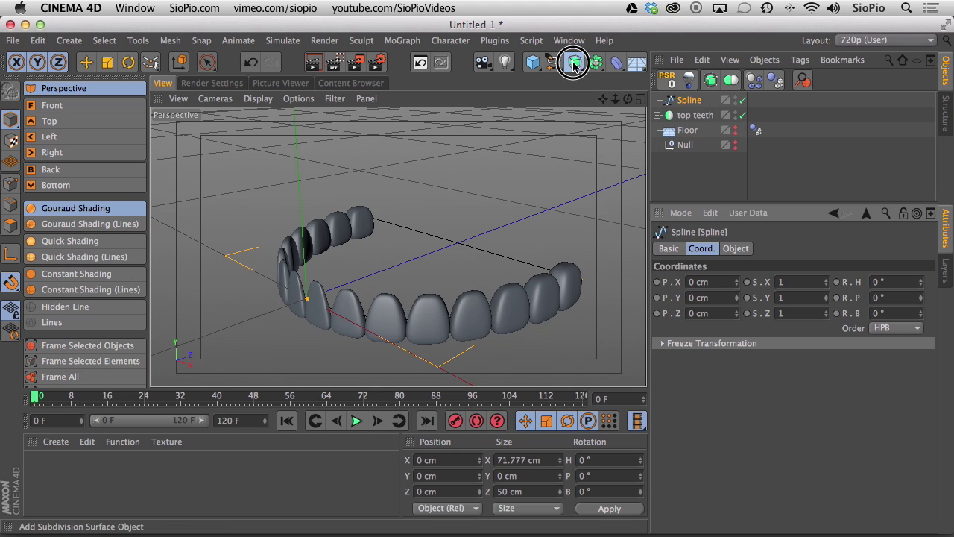
Add an Extrude generator and make the arch spline its child.
{"action": "left_click_drag", "start_coordinate": [575, 62], "coordinate": [724, 79]}
{"action": "left_click_drag", "start_coordinate": [689, 116], "coordinate": [687, 97]}
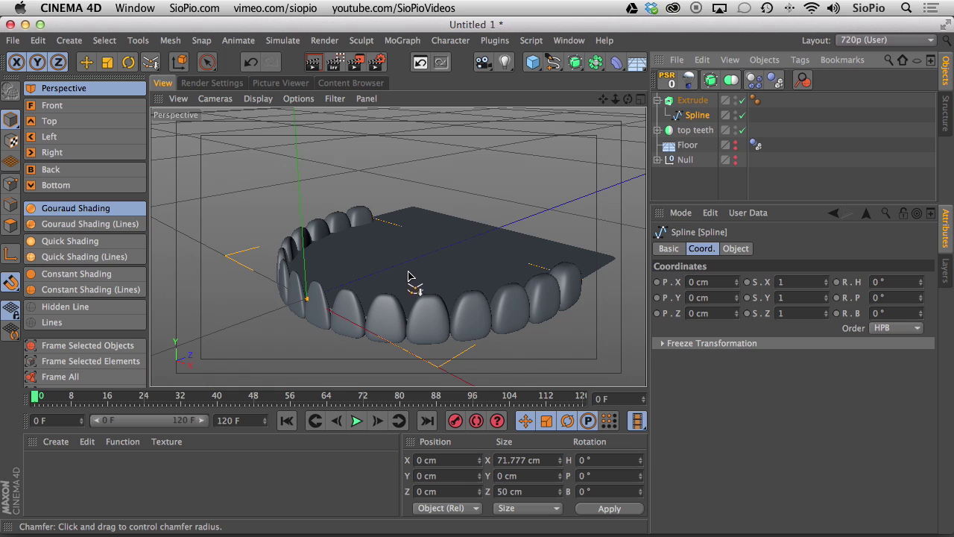
Set the Extrude's movement to 0 cm in Z and 16 cm in Y so the arch shape rises vertically.
{"action": "left_click_drag", "start_coordinate": [408, 276], "coordinate": [403, 306], "text": "alt"}
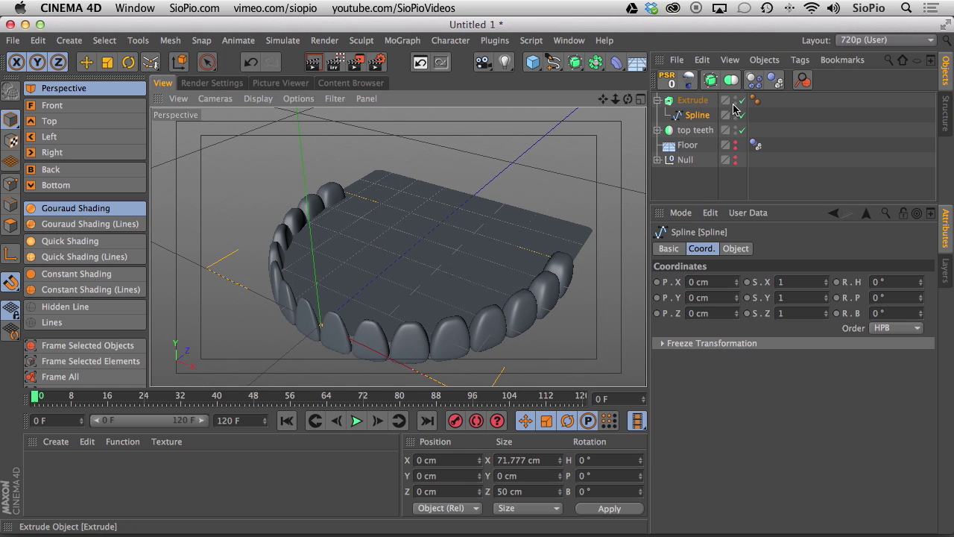
{"action": "left_click", "coordinate": [692, 100]}
{"action": "left_click", "coordinate": [748, 250]}
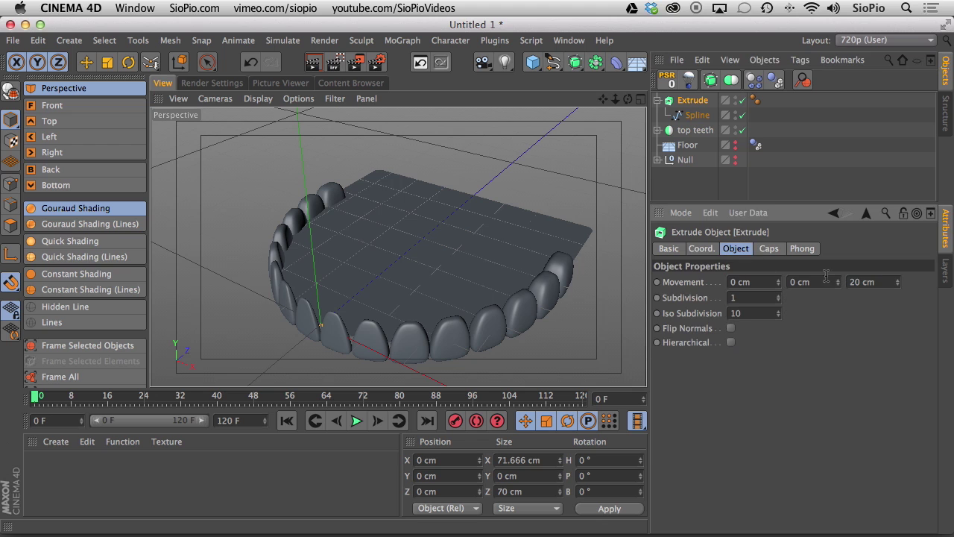
{"action": "left_click_drag", "start_coordinate": [881, 281], "coordinate": [850, 282]}
{"action": "type", "text": "0"}
{"action": "key", "text": "Return"}
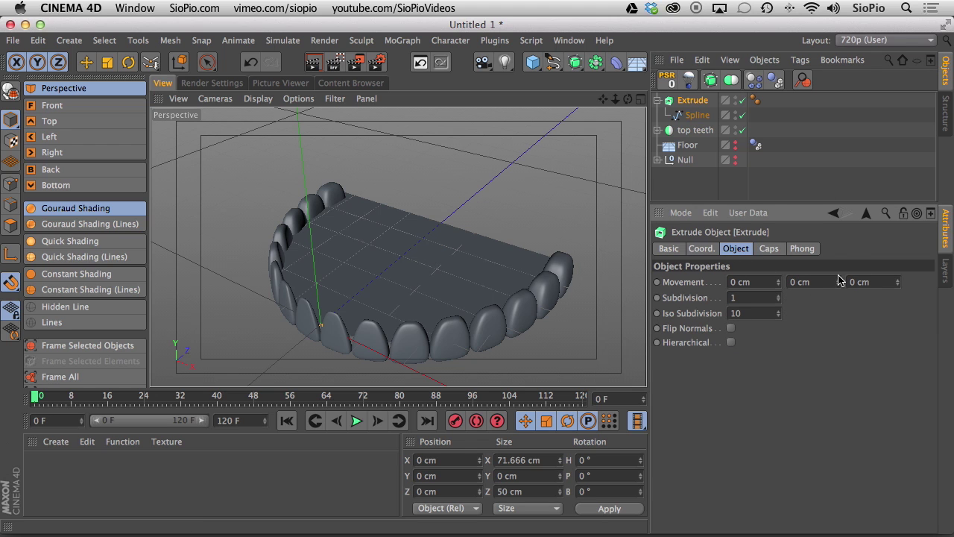
{"action": "left_click_drag", "start_coordinate": [840, 279], "coordinate": [800, 266]}
{"action": "left_click_drag", "start_coordinate": [444, 289], "coordinate": [411, 209], "text": "alt"}
{"action": "left_click_drag", "start_coordinate": [390, 257], "coordinate": [362, 249], "text": "alt"}
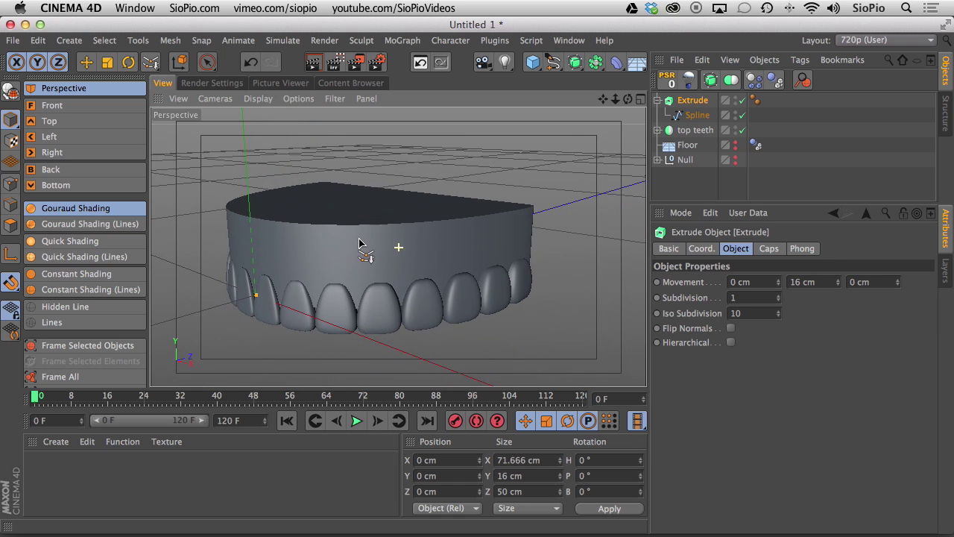
{"action": "left_click_drag", "start_coordinate": [432, 238], "coordinate": [594, 231], "text": "alt"}
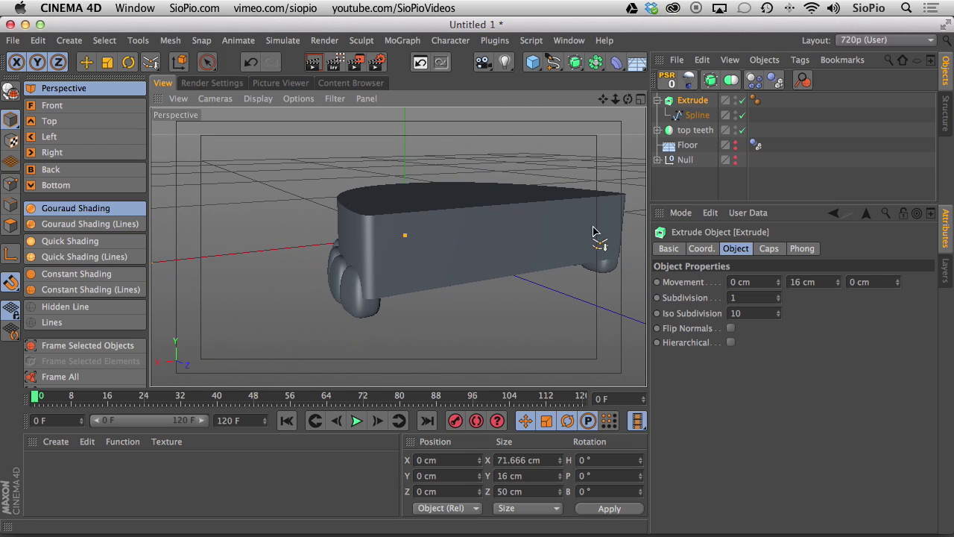
Give the Extrude's end a constrained Fillet Cap with a 2 cm radius.
{"action": "left_click", "coordinate": [769, 248]}
{"action": "left_click", "coordinate": [734, 327]}
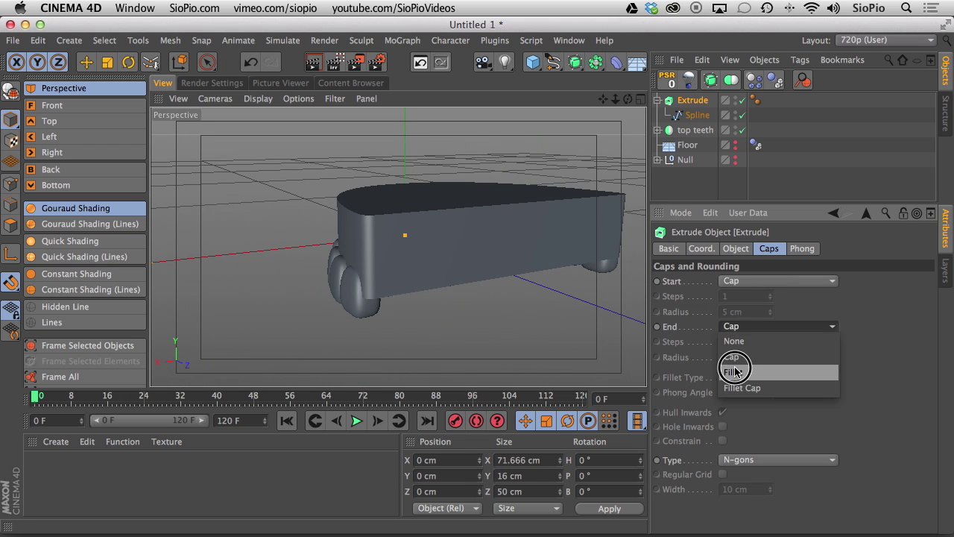
{"action": "left_click", "coordinate": [738, 386]}
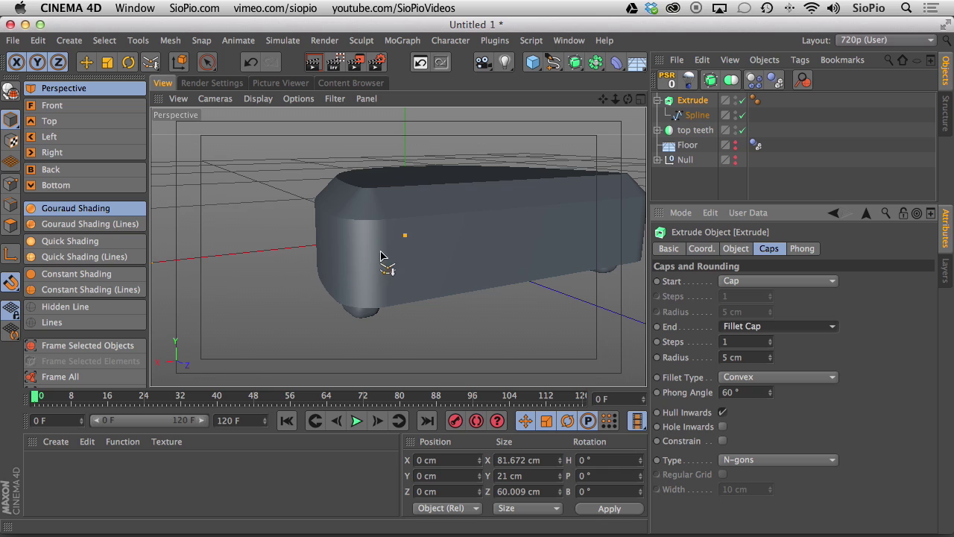
{"action": "left_click", "coordinate": [722, 440]}
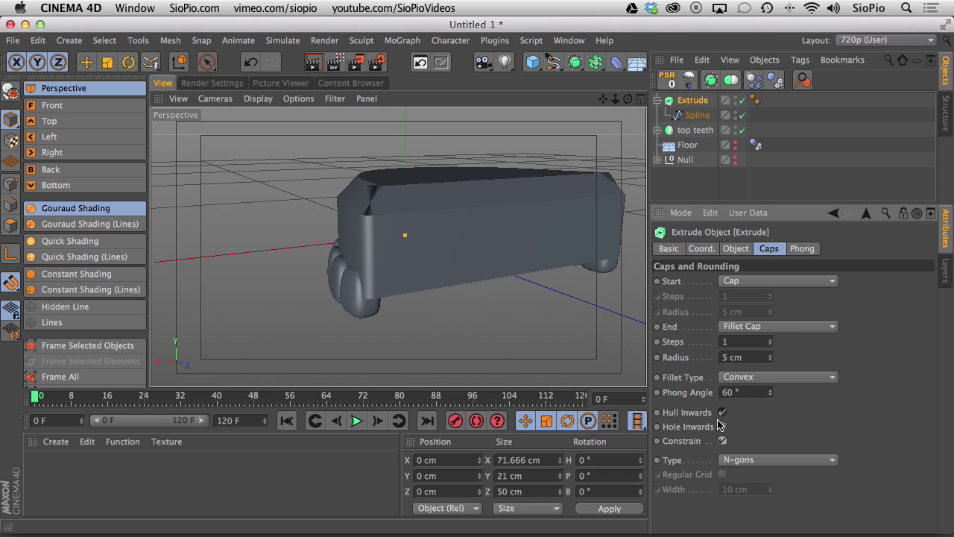
{"action": "left_click", "coordinate": [751, 357]}
{"action": "type", "text": "2"}
{"action": "key", "text": "Return"}
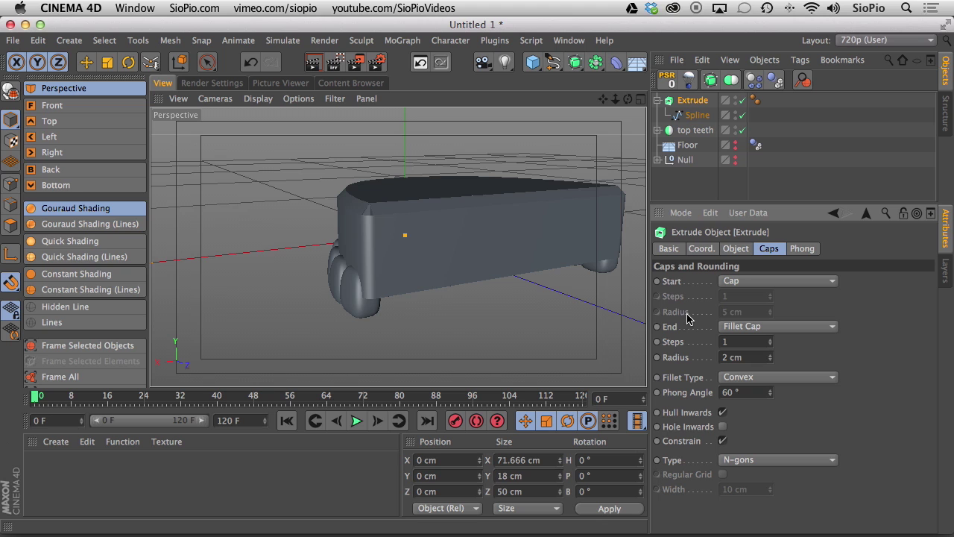
Give the Extrude's start a Fillet Cap with a 2 cm radius.
{"action": "left_click", "coordinate": [760, 281]}
{"action": "left_click", "coordinate": [745, 338]}
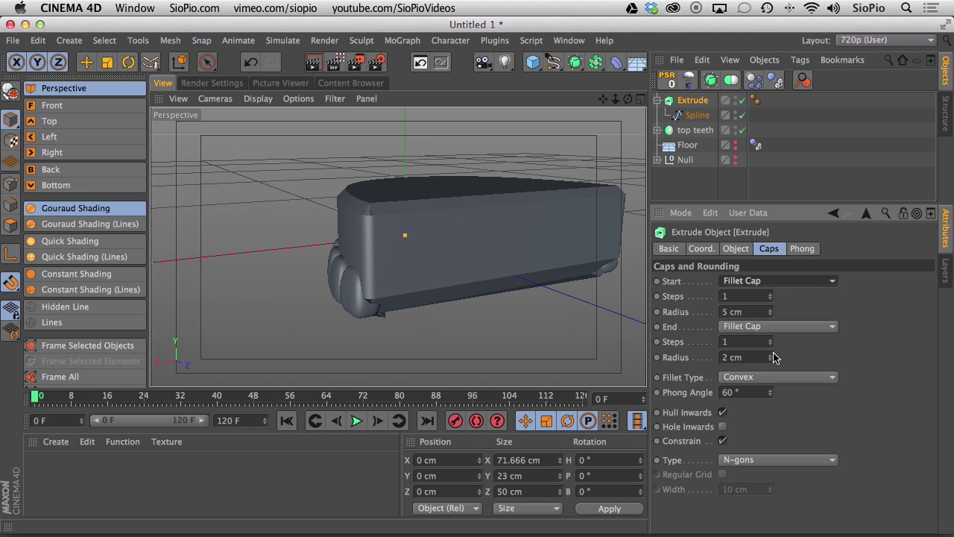
{"action": "left_click", "coordinate": [746, 312]}
{"action": "type", "text": "2"}
{"action": "key", "text": "Return"}
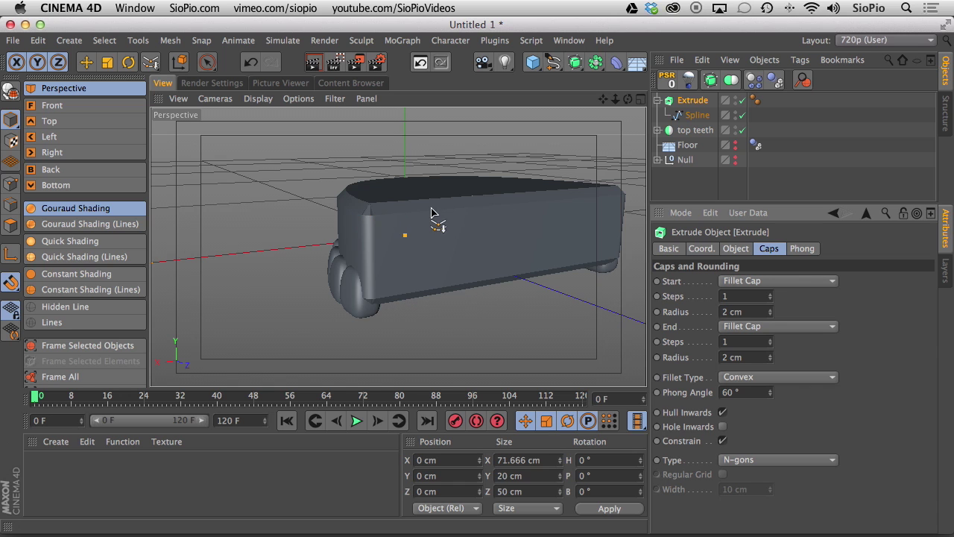
{"action": "left_click_drag", "start_coordinate": [409, 229], "coordinate": [443, 236], "text": "alt"}
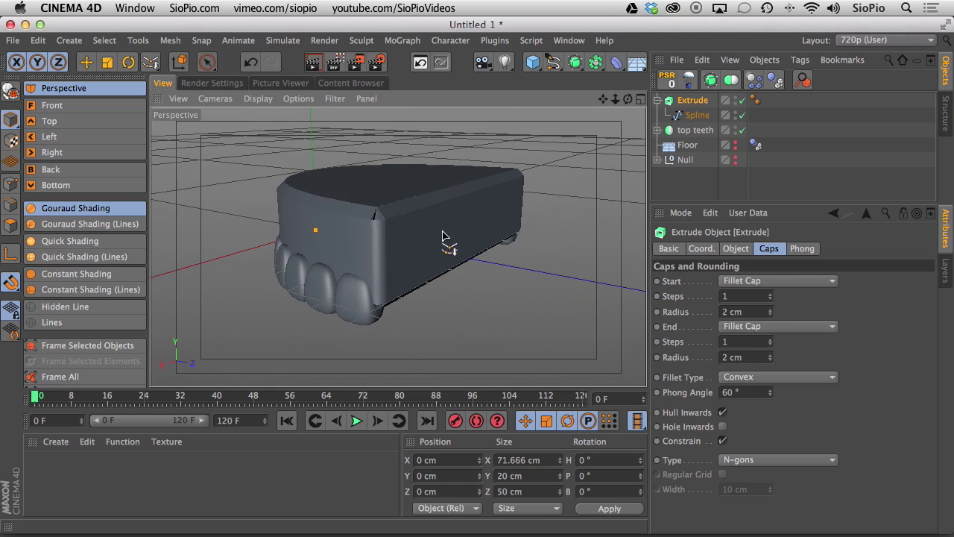
Set the fillet steps of both the start and end caps to 3.
{"action": "left_click", "coordinate": [771, 294]}
{"action": "left_click", "coordinate": [771, 295]}
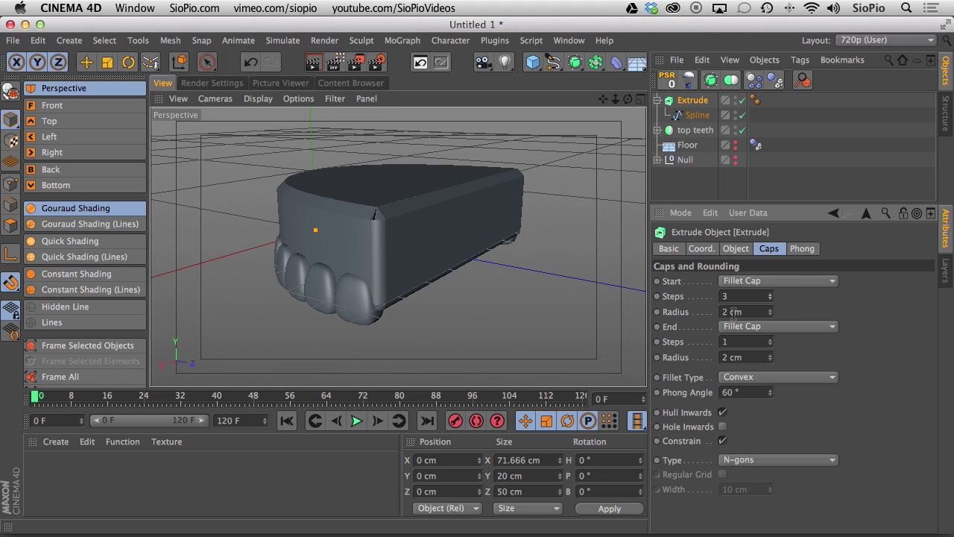
{"action": "left_click", "coordinate": [770, 339]}
{"action": "left_click_drag", "start_coordinate": [342, 232], "coordinate": [460, 246], "text": "alt"}
{"action": "left_click_drag", "start_coordinate": [298, 239], "coordinate": [425, 249], "text": "alt"}
{"action": "left_click_drag", "start_coordinate": [358, 252], "coordinate": [326, 307], "text": "alt"}
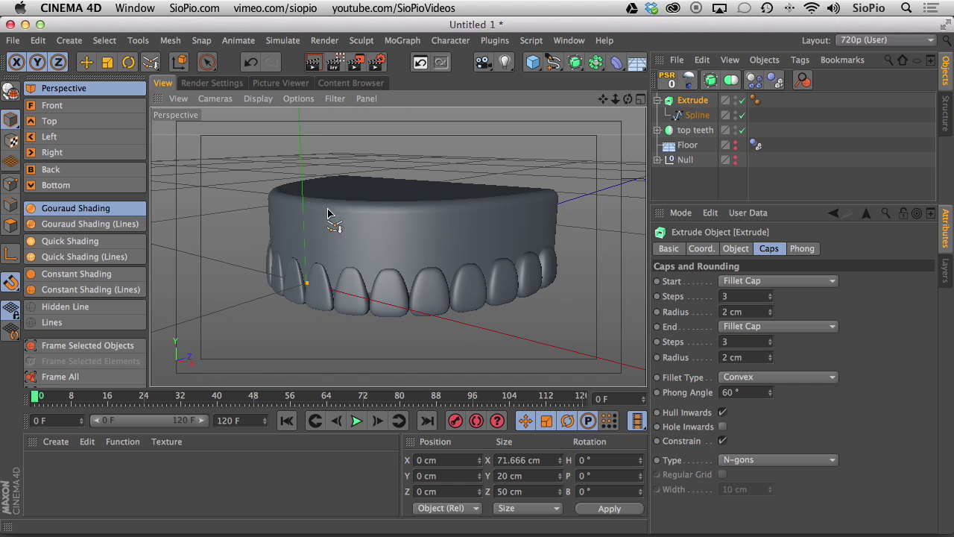
{"action": "left_click_drag", "start_coordinate": [340, 228], "coordinate": [383, 170], "text": "alt"}
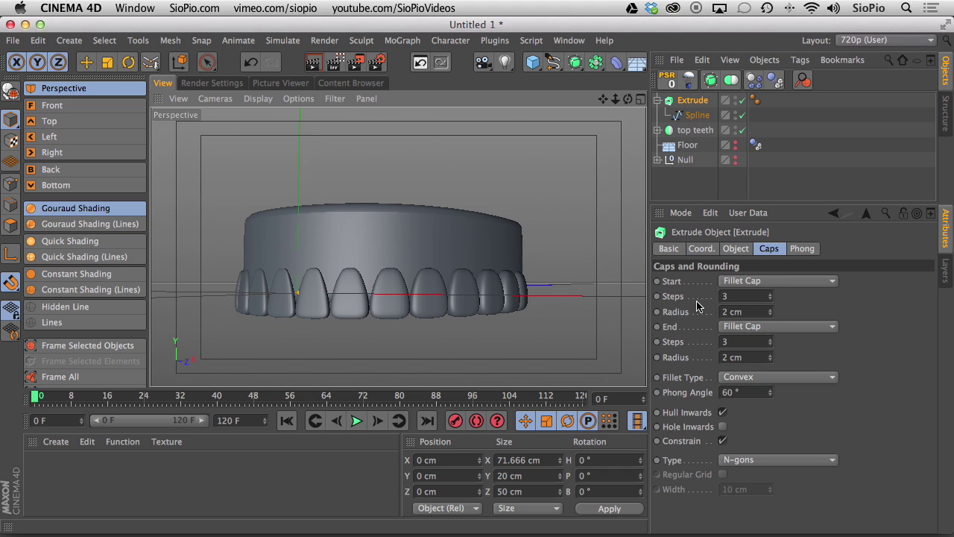
Reduce the Extrude's Y movement to 13 cm.
{"action": "left_click", "coordinate": [733, 250]}
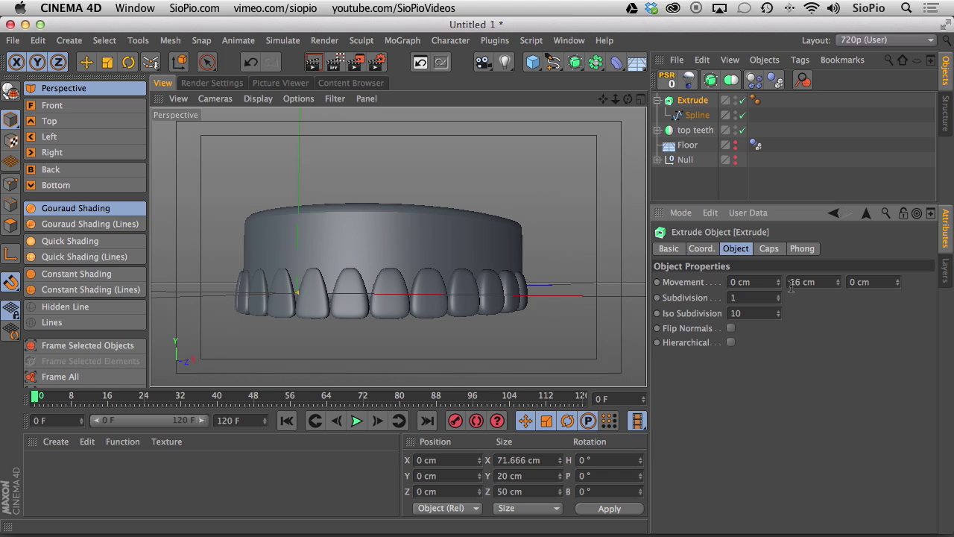
{"action": "left_click_drag", "start_coordinate": [792, 284], "coordinate": [816, 281]}
{"action": "type", "text": "3"}
{"action": "key", "text": "Return"}
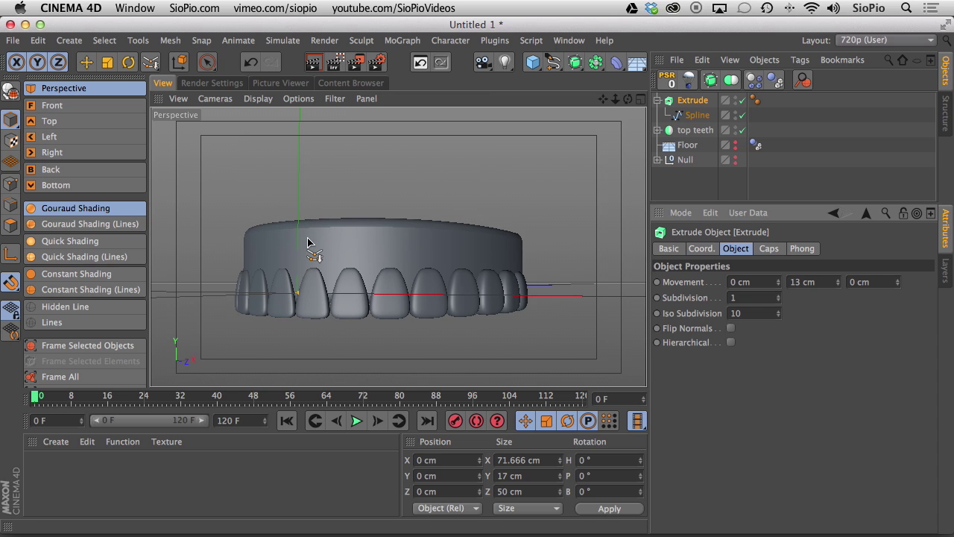
{"action": "left_click_drag", "start_coordinate": [322, 250], "coordinate": [369, 277], "text": "alt"}
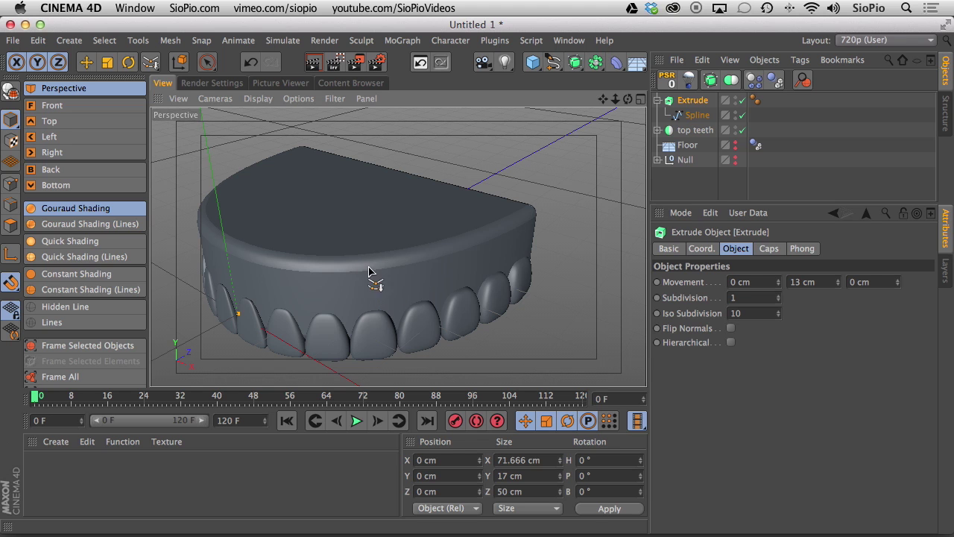
Add a Connect object, make the Extrude its child, and render the view to compare the shading.
{"action": "left_click", "coordinate": [313, 62]}
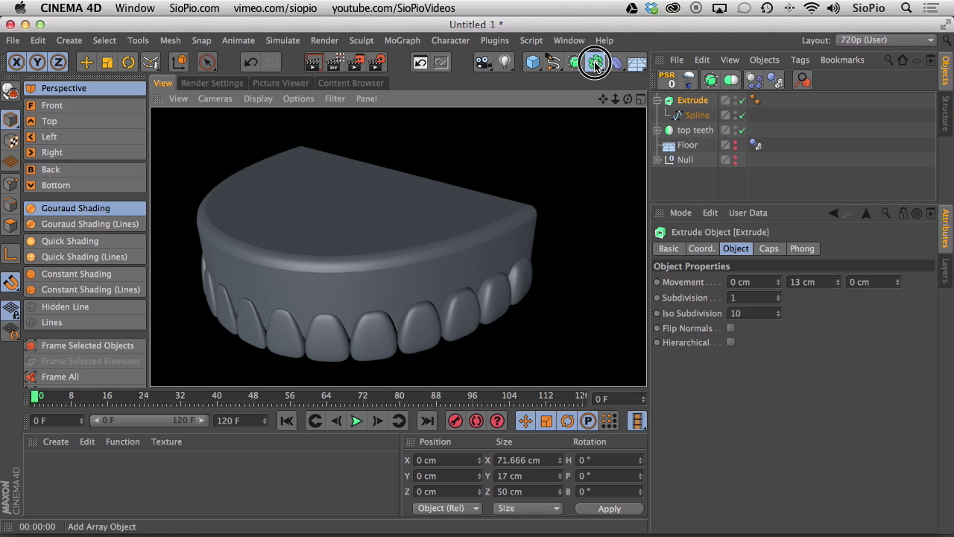
{"action": "left_click_drag", "start_coordinate": [596, 62], "coordinate": [748, 109]}
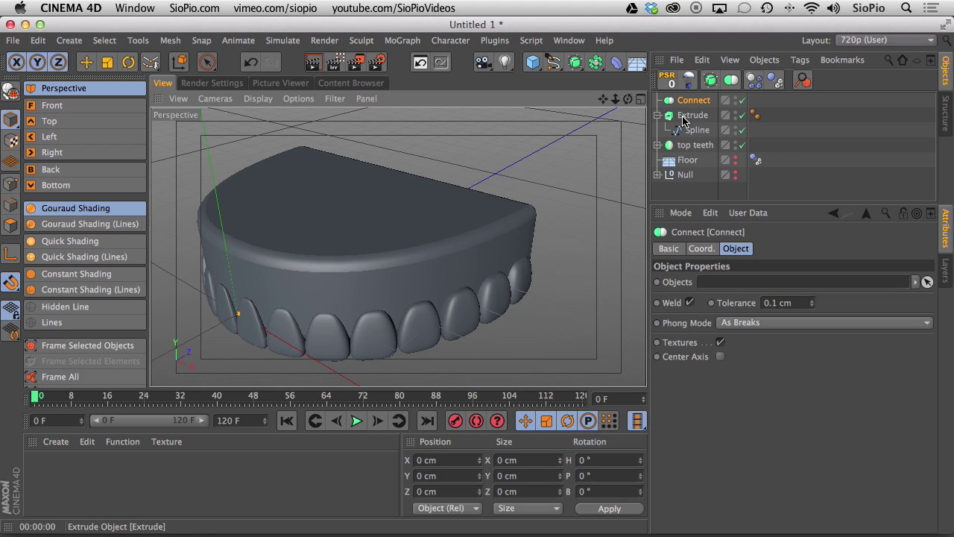
{"action": "left_click_drag", "start_coordinate": [684, 121], "coordinate": [682, 100]}
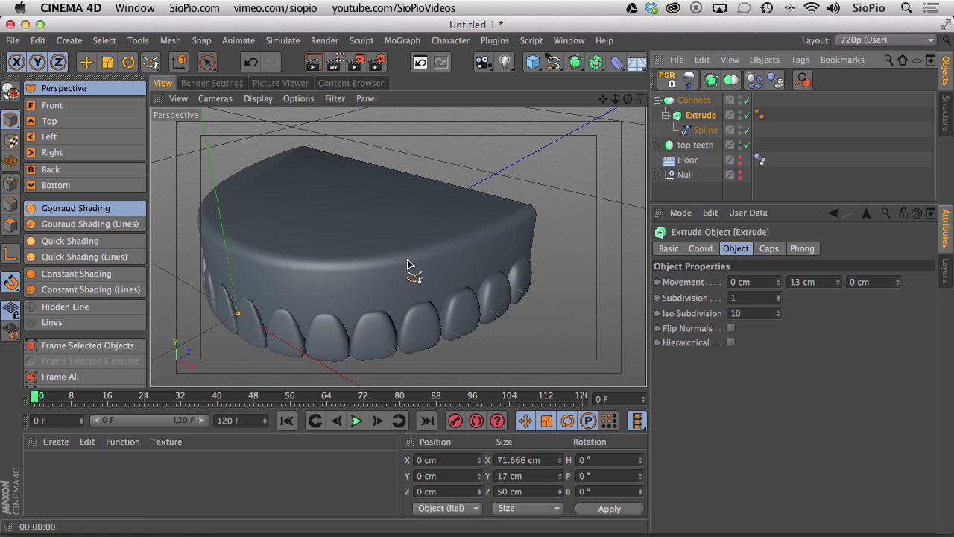
{"action": "left_click", "coordinate": [313, 62]}
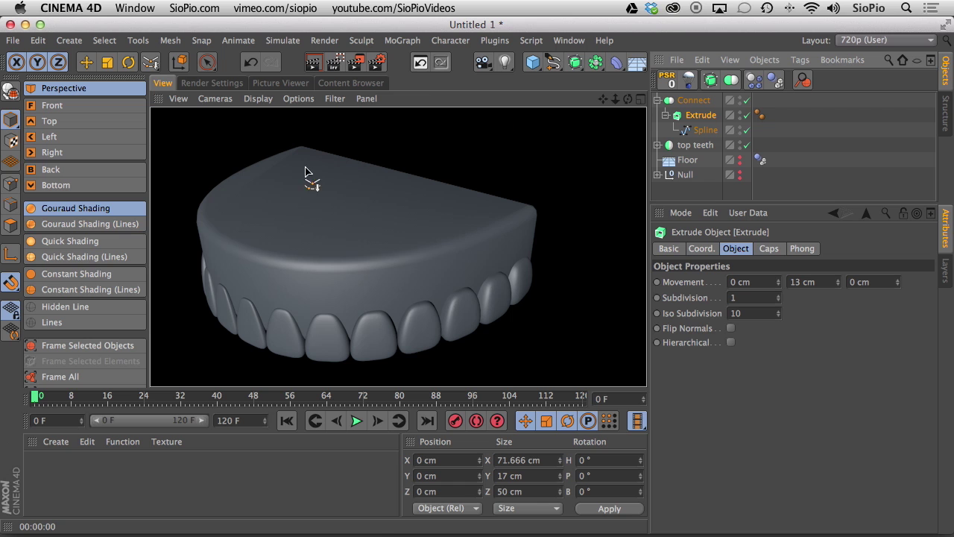
Show the mesh lines and change the arch spline's intermediate points to Uniform.
{"action": "left_click", "coordinate": [108, 222]}
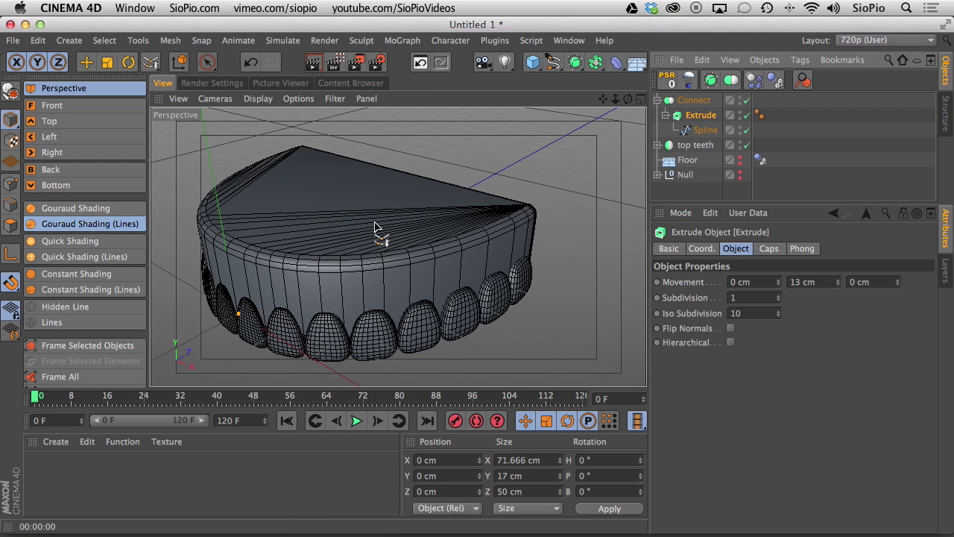
{"action": "mouse_move", "coordinate": [381, 240]}
{"action": "left_mouse_down", "text": "alt"}
{"action": "mouse_move", "coordinate": [383, 251]}
{"action": "mouse_move", "coordinate": [383, 230]}
{"action": "left_mouse_up", "text": "alt"}
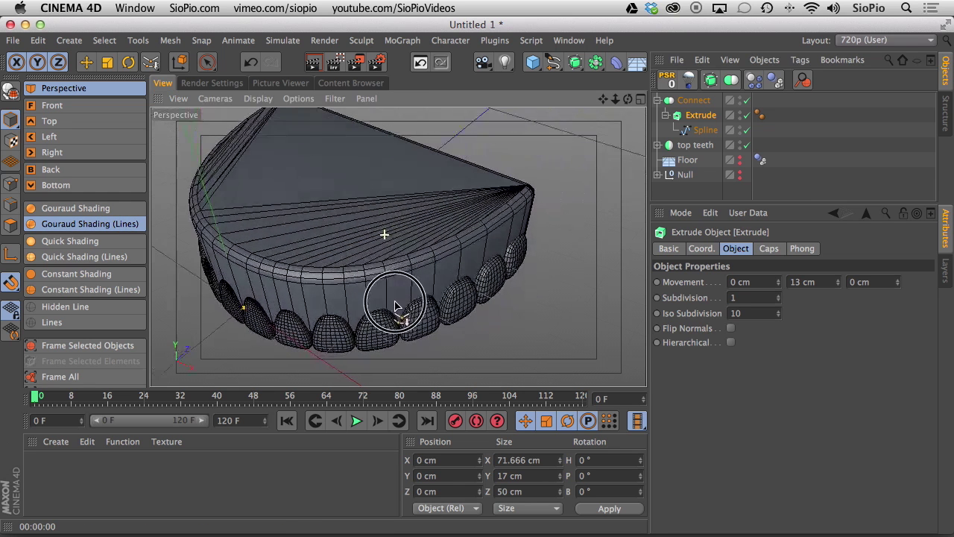
{"action": "right_click_drag", "start_coordinate": [405, 246], "coordinate": [372, 258], "text": "alt"}
{"action": "left_click_drag", "start_coordinate": [371, 256], "coordinate": [447, 246], "text": "alt"}
{"action": "left_click", "coordinate": [698, 132]}
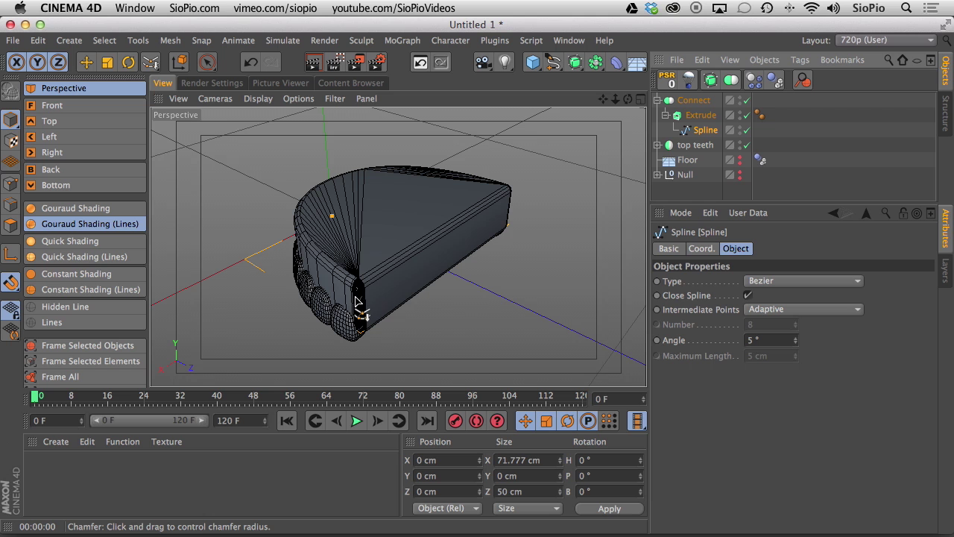
{"action": "scroll", "coordinate": [356, 302], "scroll_direction": "up", "scroll_amount": 5}
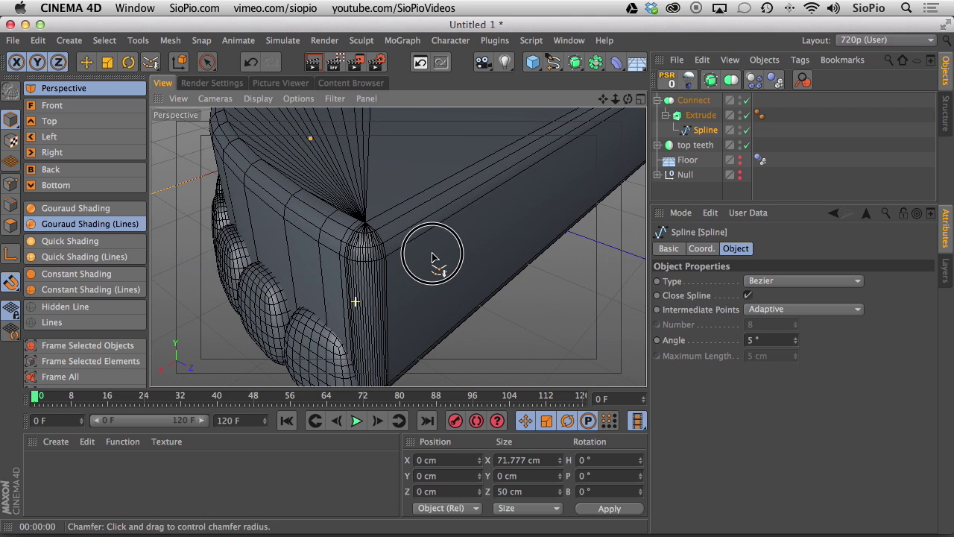
{"action": "scroll", "coordinate": [372, 243], "scroll_direction": "down", "scroll_amount": 5}
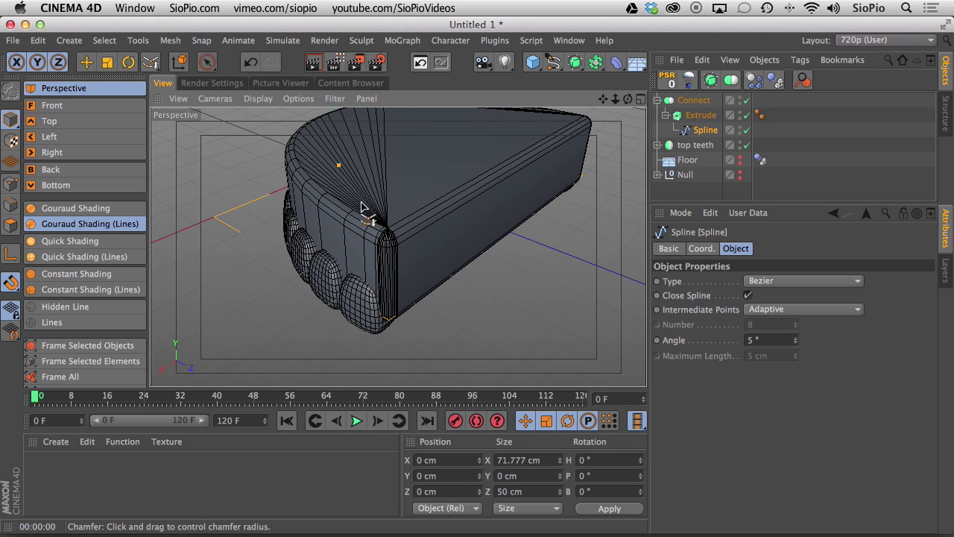
{"action": "scroll", "coordinate": [429, 190], "scroll_direction": "down", "scroll_amount": 2}
{"action": "left_click", "coordinate": [755, 309]}
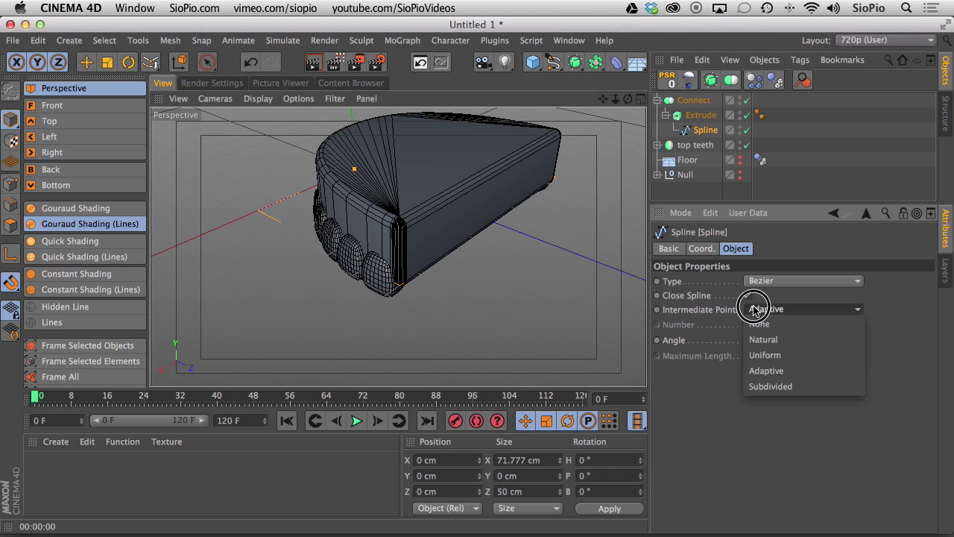
{"action": "left_click", "coordinate": [763, 355]}
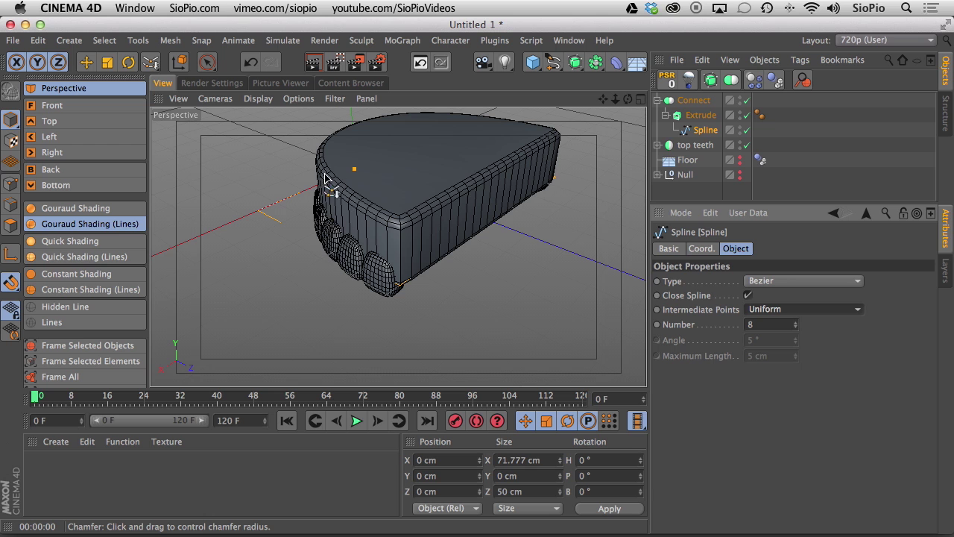
{"action": "mouse_move", "coordinate": [343, 198]}
{"action": "left_mouse_down", "text": "alt"}
{"action": "mouse_move", "coordinate": [454, 217]}
{"action": "mouse_move", "coordinate": [412, 198]}
{"action": "left_mouse_up", "text": "alt"}
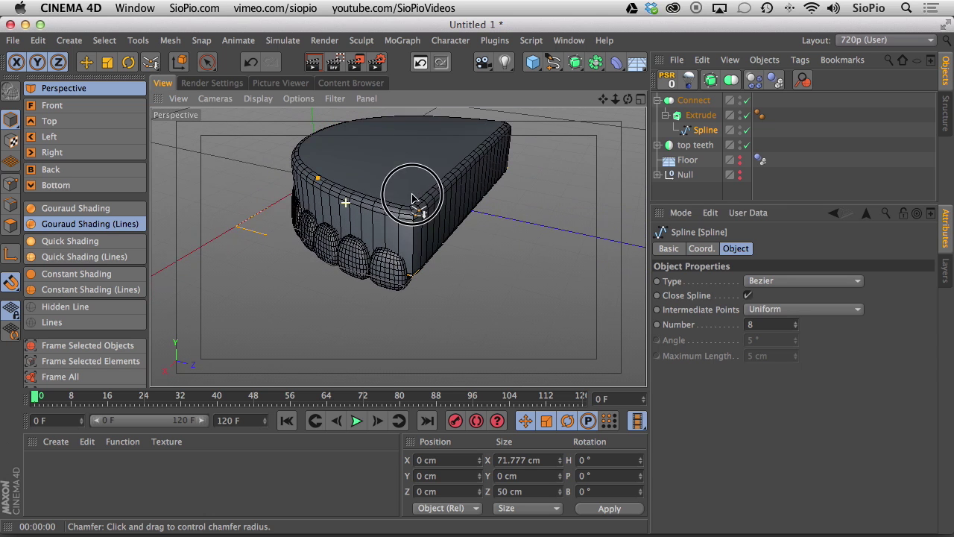
Return to plain Gouraud shading and set the Extrude's Phong Angle to 80°.
{"action": "left_click", "coordinate": [90, 208]}
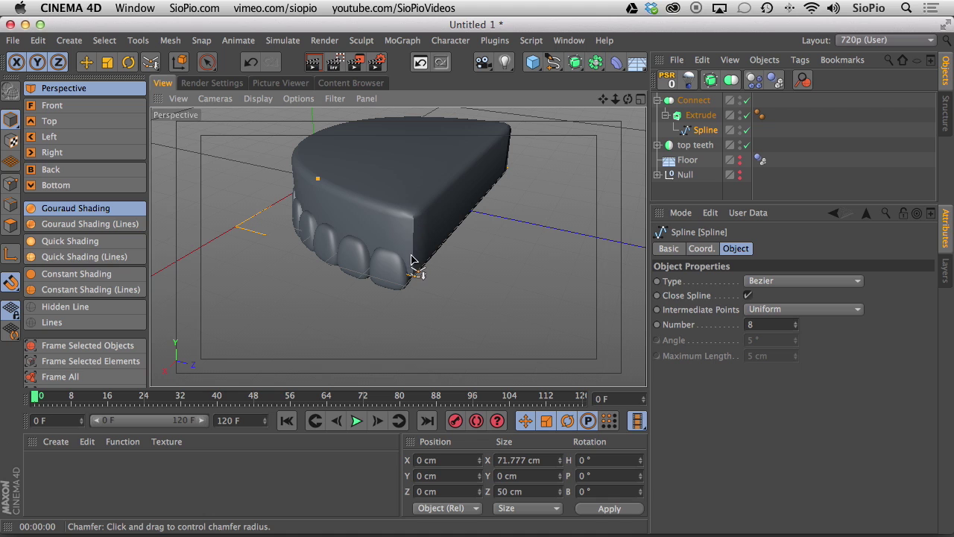
{"action": "left_click", "coordinate": [759, 114]}
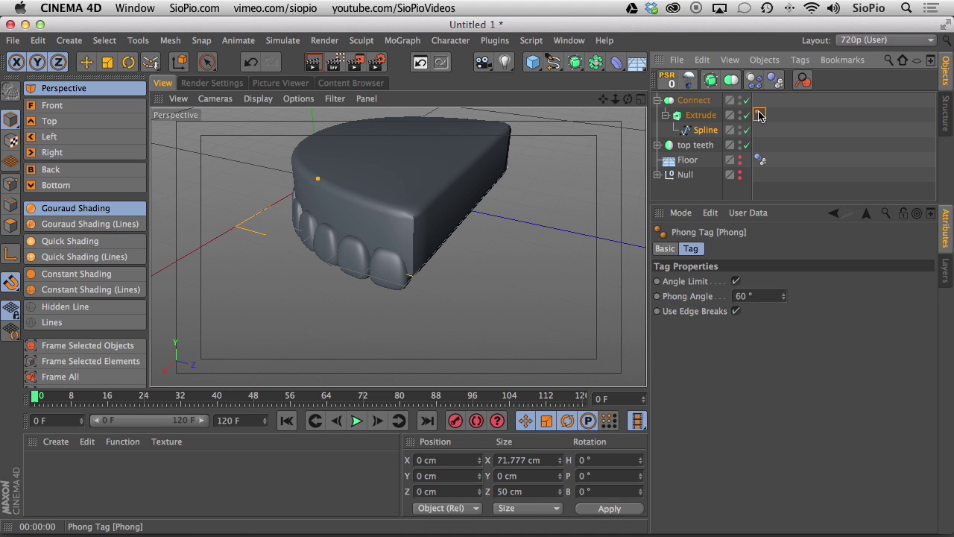
{"action": "left_click", "coordinate": [738, 296]}
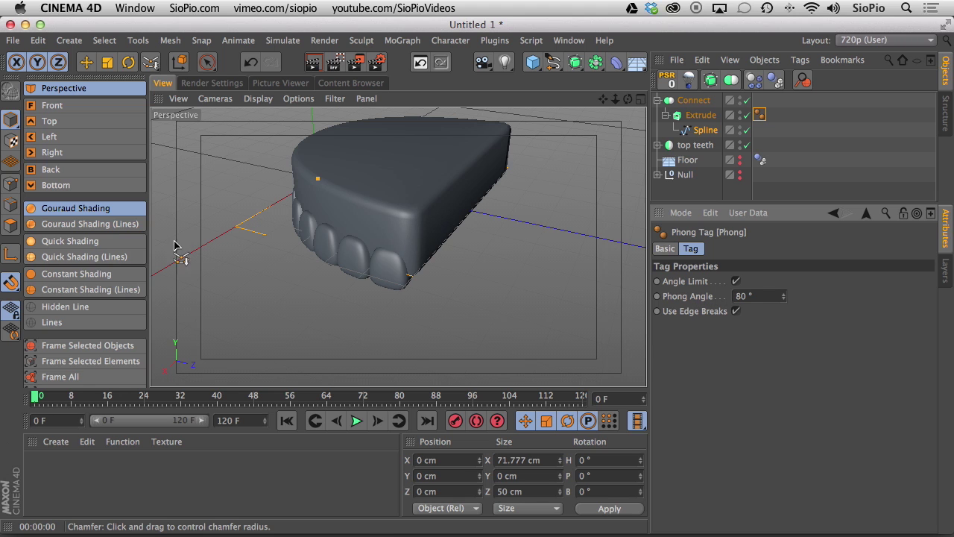
Show the mesh lines and set the editor subdivision of both the front tooth and back tooth to 1.
{"action": "left_click", "coordinate": [104, 224]}
{"action": "mouse_move", "coordinate": [378, 213]}
{"action": "left_mouse_down", "text": "alt"}
{"action": "mouse_move", "coordinate": [464, 226]}
{"action": "mouse_move", "coordinate": [592, 187]}
{"action": "mouse_move", "coordinate": [305, 256]}
{"action": "mouse_move", "coordinate": [466, 237]}
{"action": "mouse_move", "coordinate": [403, 258]}
{"action": "mouse_move", "coordinate": [396, 272]}
{"action": "mouse_move", "coordinate": [485, 273]}
{"action": "mouse_move", "coordinate": [346, 263]}
{"action": "mouse_move", "coordinate": [394, 267]}
{"action": "left_mouse_up", "text": "alt"}
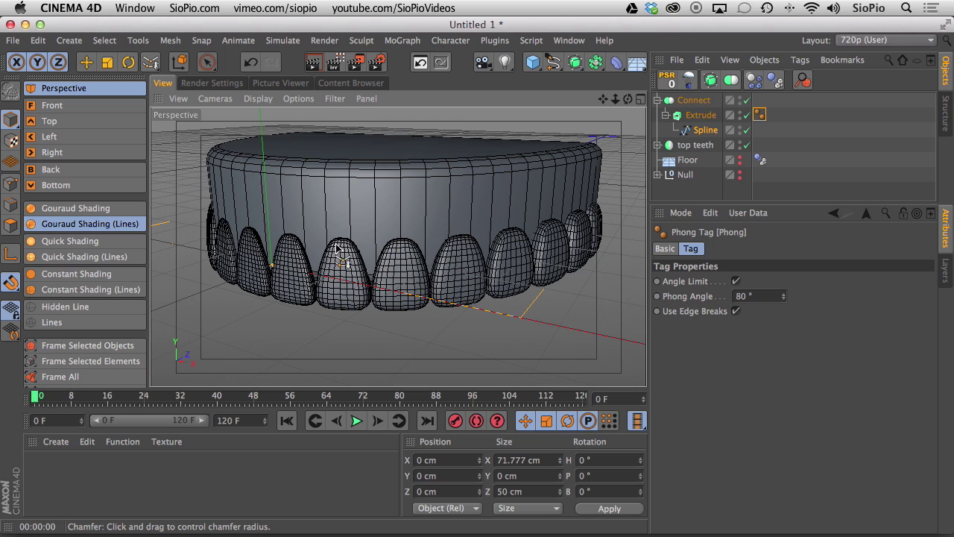
{"action": "left_click", "coordinate": [657, 147]}
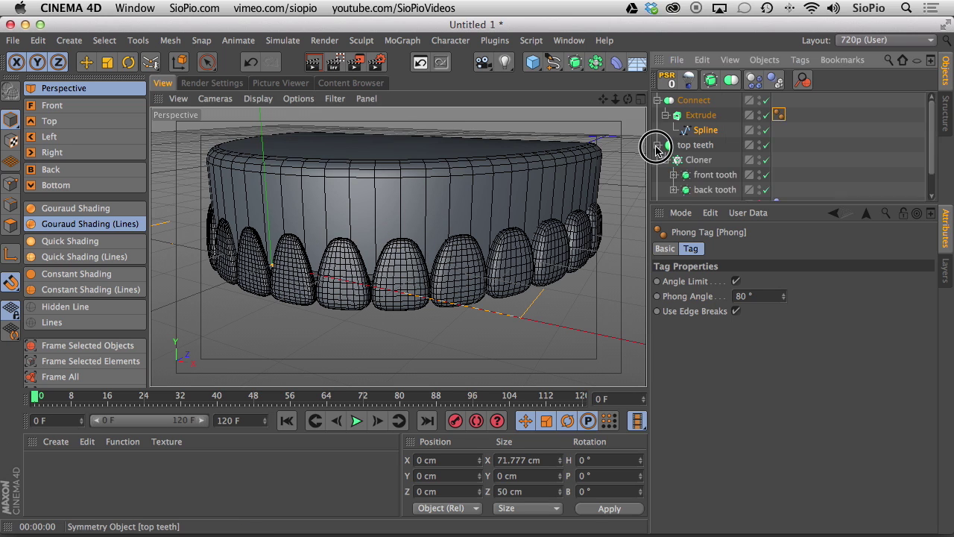
{"action": "left_click", "coordinate": [665, 160]}
{"action": "left_click", "coordinate": [701, 176]}
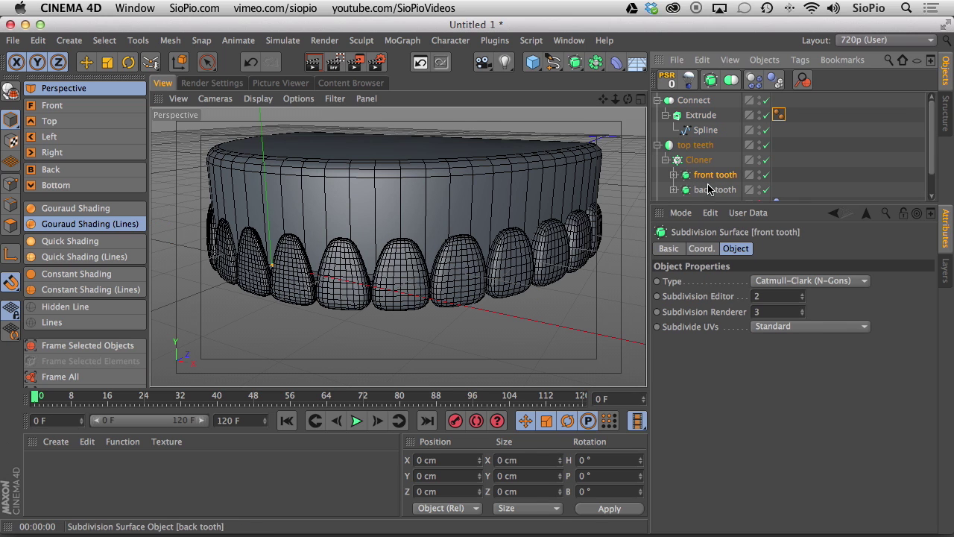
{"action": "left_click", "coordinate": [712, 190], "text": "shift"}
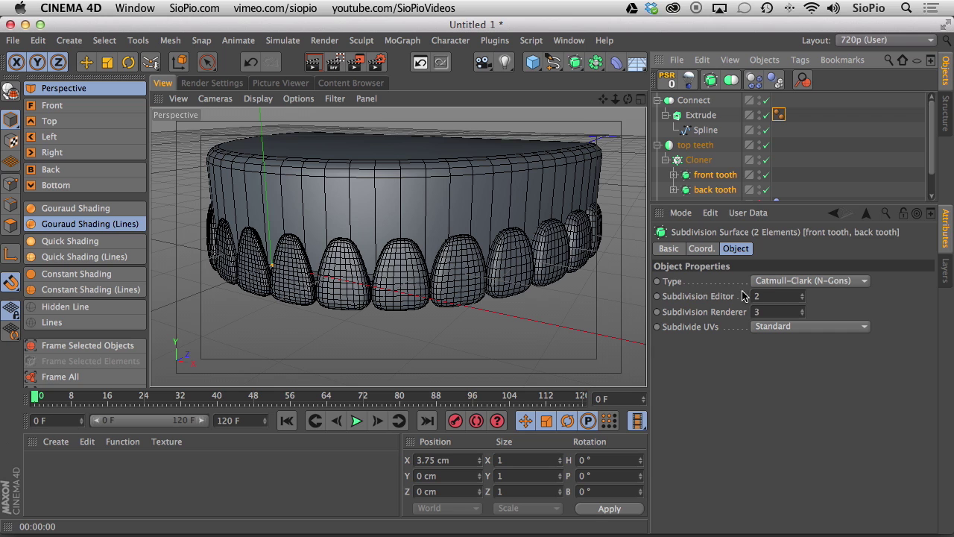
{"action": "left_click", "coordinate": [802, 293]}
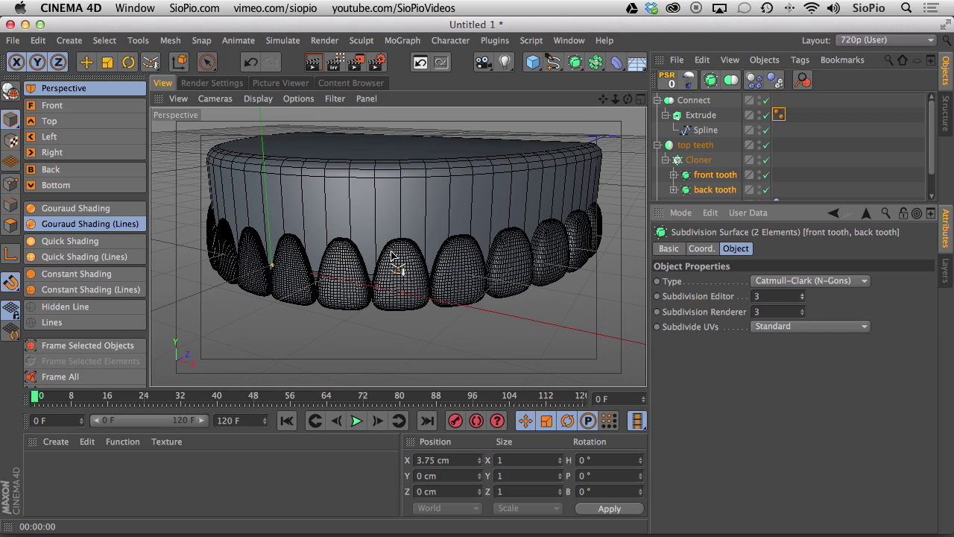
{"action": "left_click", "coordinate": [802, 299]}
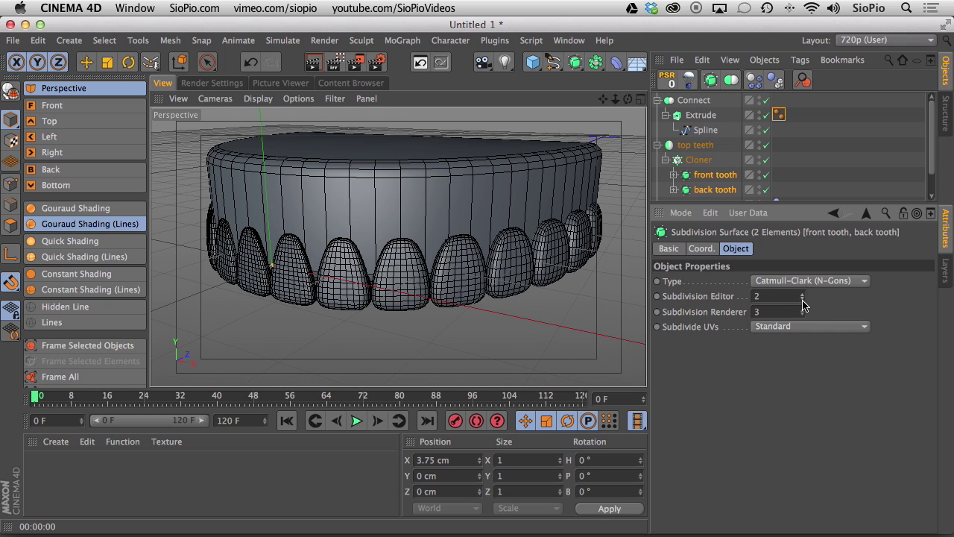
{"action": "left_click", "coordinate": [802, 299]}
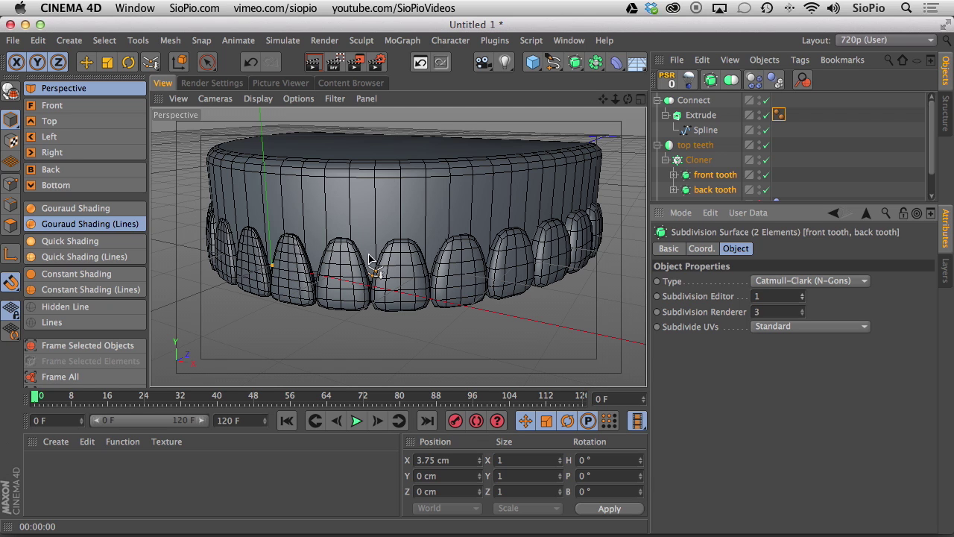
Collapse the Connect object's hierarchy and rename the object as top gums.
{"action": "left_click", "coordinate": [657, 100]}
{"action": "left_click", "coordinate": [658, 115]}
{"action": "double_click", "coordinate": [694, 100]}
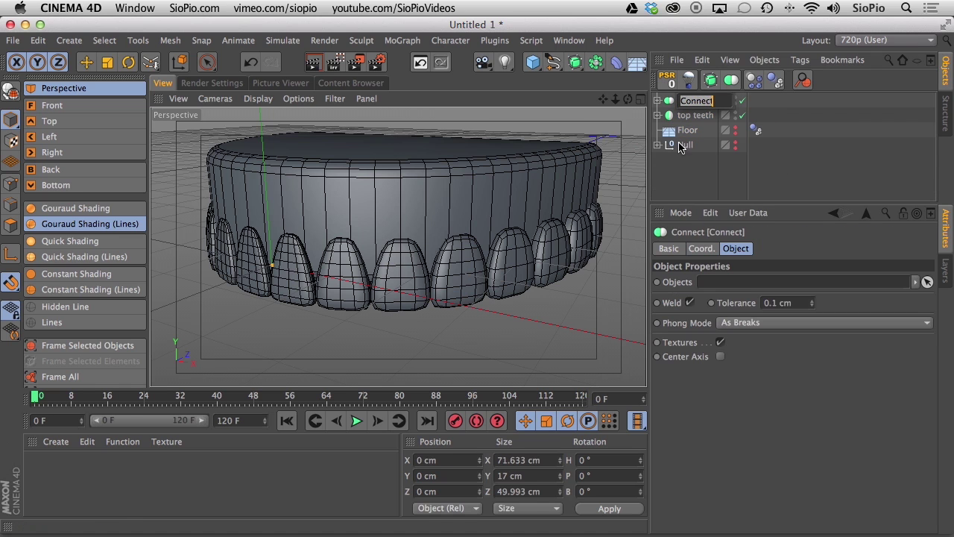
{"action": "type", "text": "top gu"}
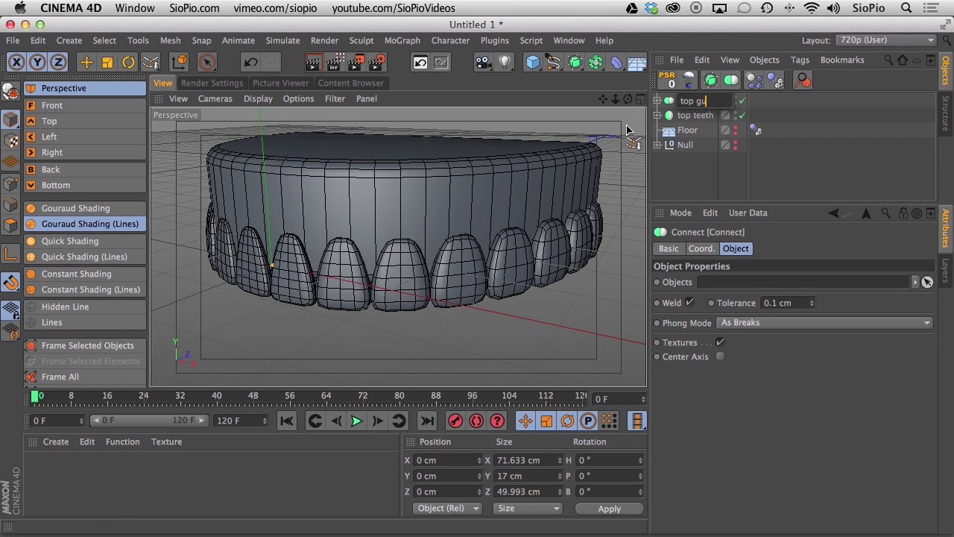
{"action": "type", "text": "ms"}
{"action": "key", "text": "Return"}
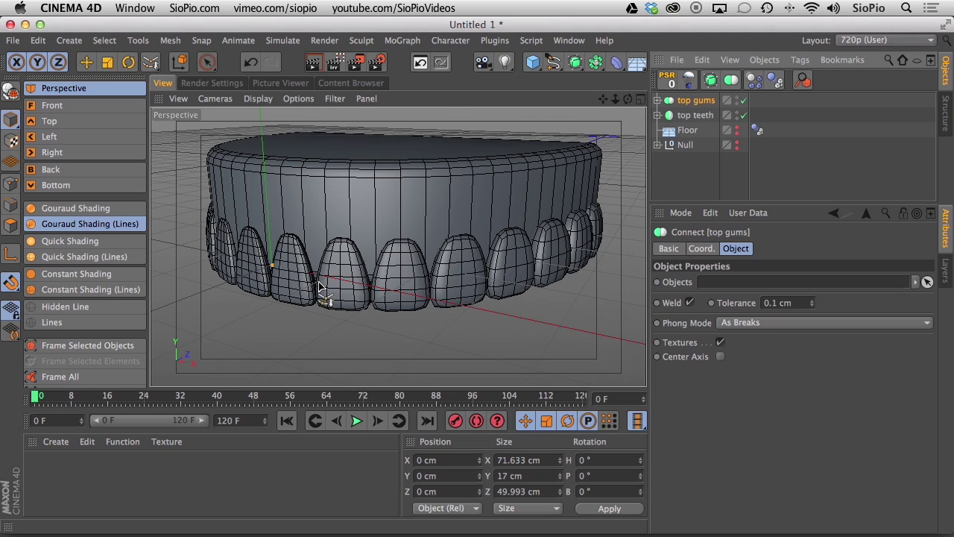
Position the top gums and top teeth together at Y 5 cm and Z -50 cm.
{"action": "left_click_drag", "start_coordinate": [304, 288], "coordinate": [249, 274], "text": "alt"}
{"action": "left_click_drag", "start_coordinate": [386, 271], "coordinate": [354, 179], "text": "alt"}
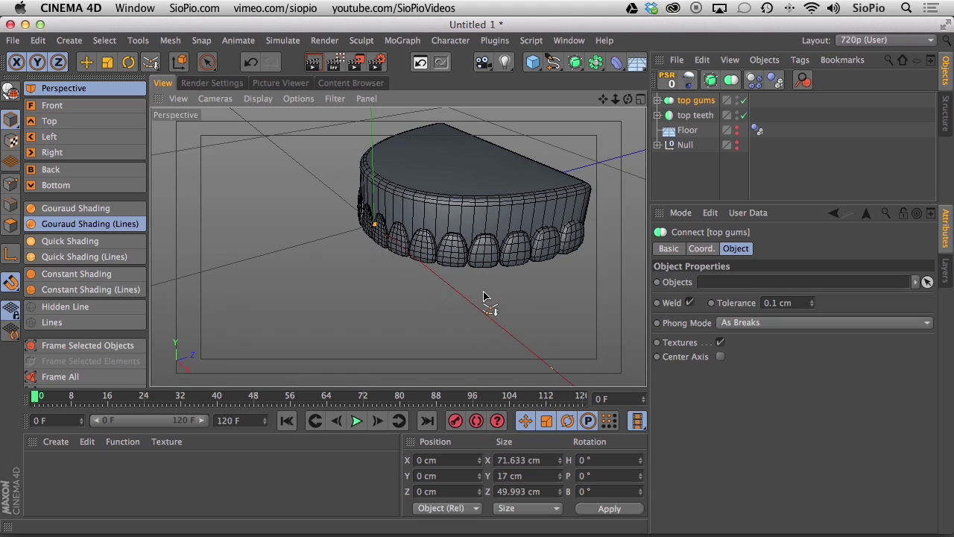
{"action": "left_click", "coordinate": [695, 115], "text": "shift"}
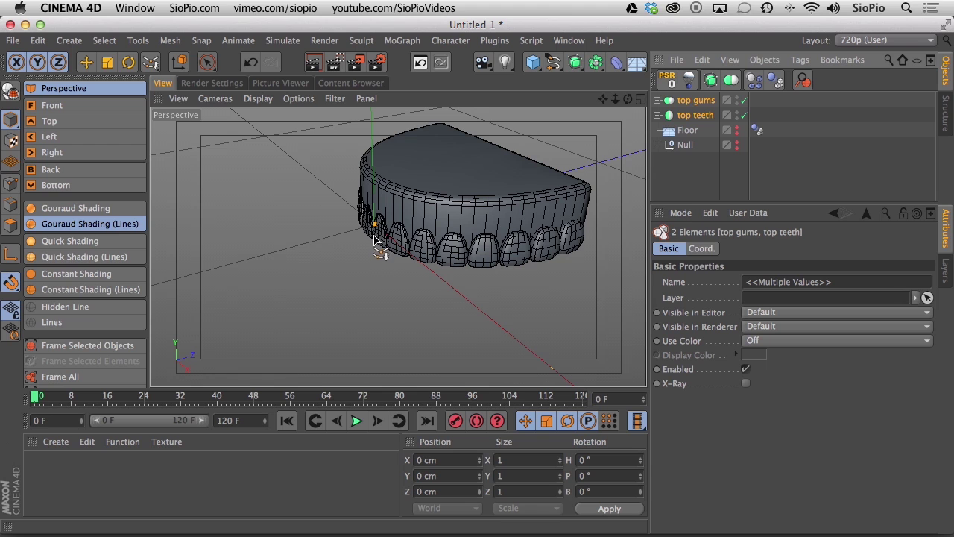
{"action": "left_click", "coordinate": [438, 475]}
{"action": "type", "text": "5"}
{"action": "key", "text": "Return"}
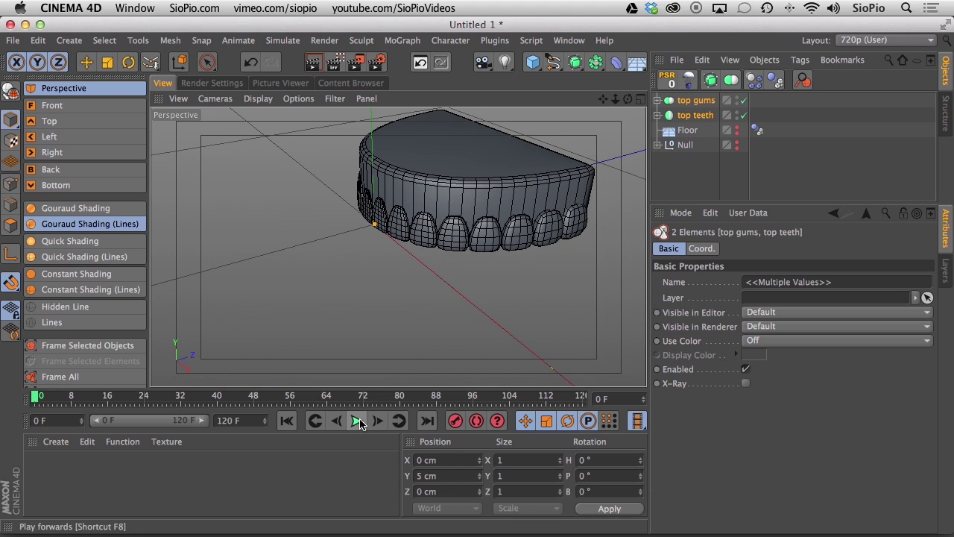
{"action": "left_click", "coordinate": [446, 491]}
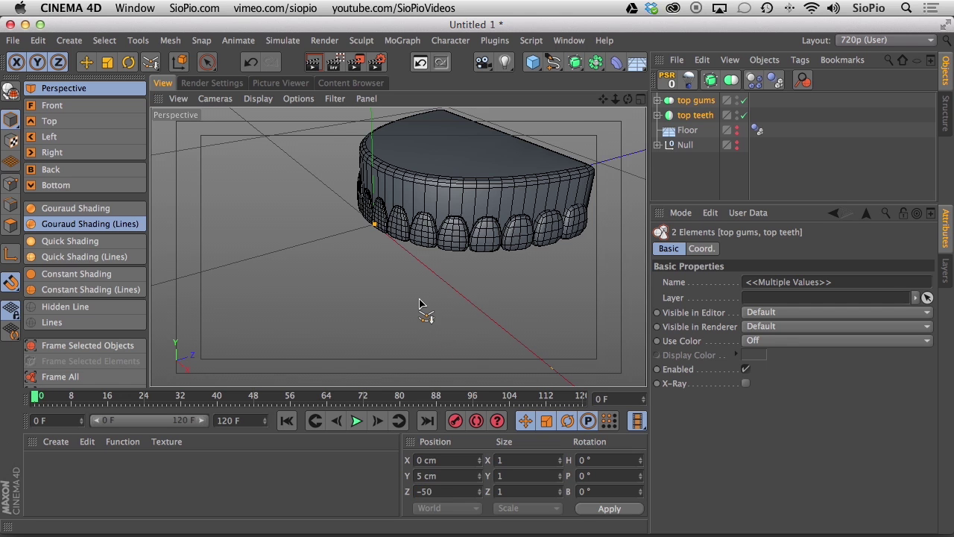
{"action": "type", "text": "-50"}
{"action": "key", "text": "Return"}
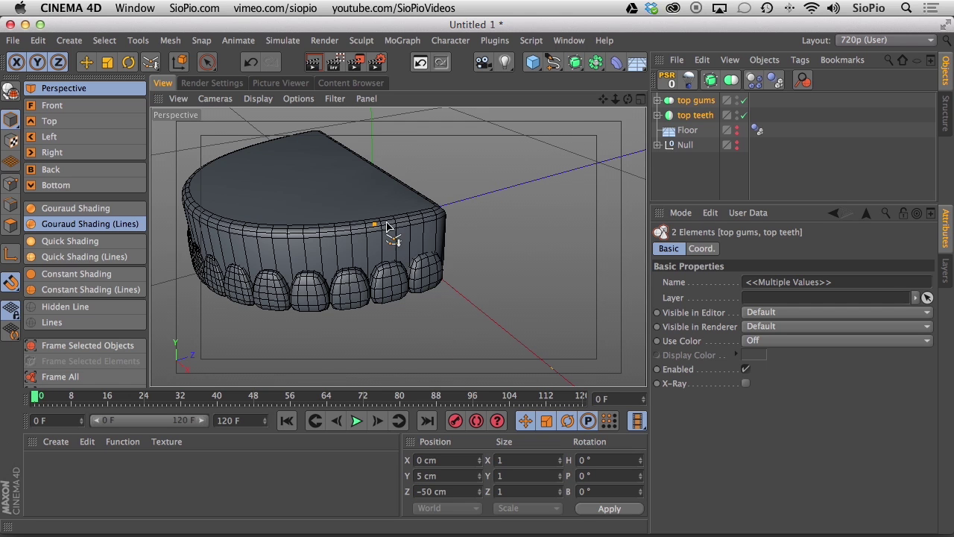
Add a Null object at the origin and make the top gums and top teeth its children.
{"action": "left_click_drag", "start_coordinate": [384, 227], "coordinate": [245, 204], "text": "alt"}
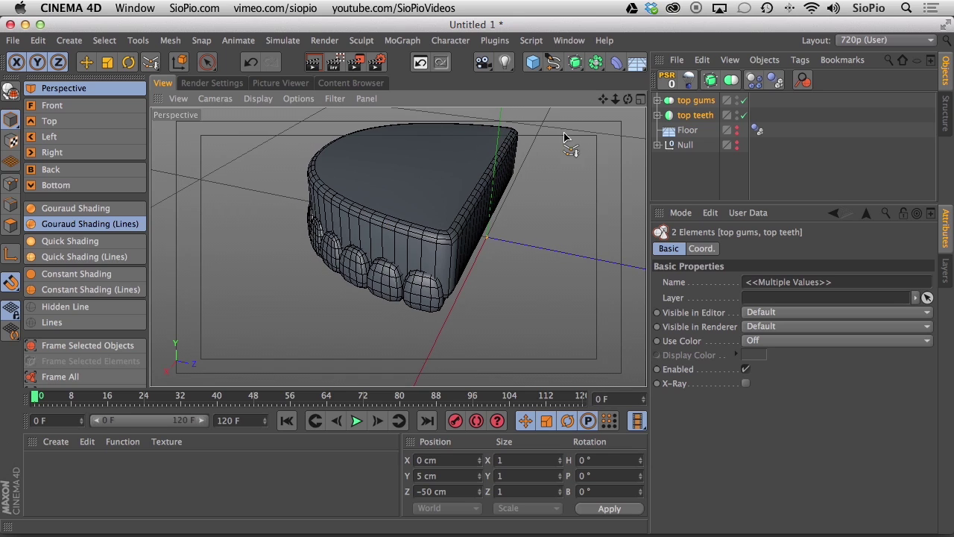
{"action": "left_click", "coordinate": [86, 62]}
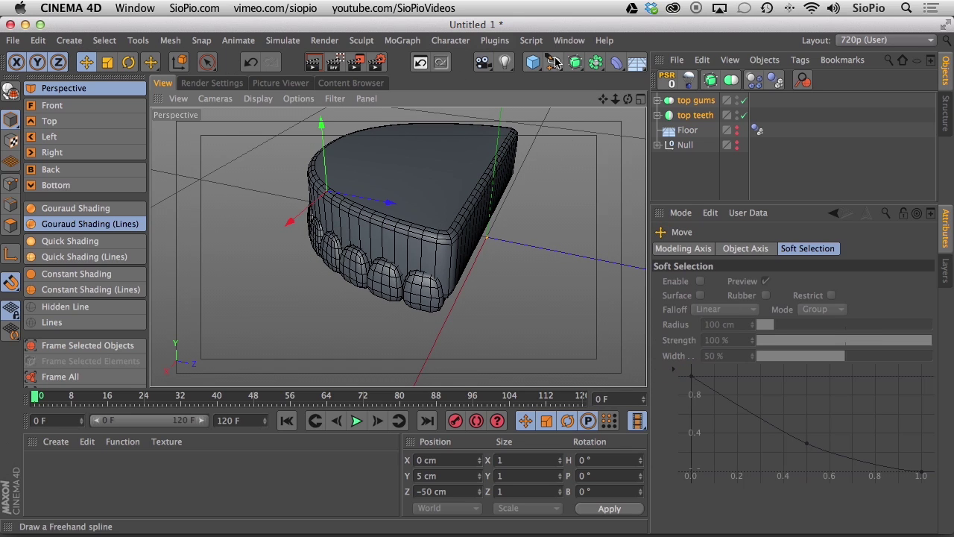
{"action": "left_click", "coordinate": [530, 65]}
{"action": "left_click", "coordinate": [567, 82]}
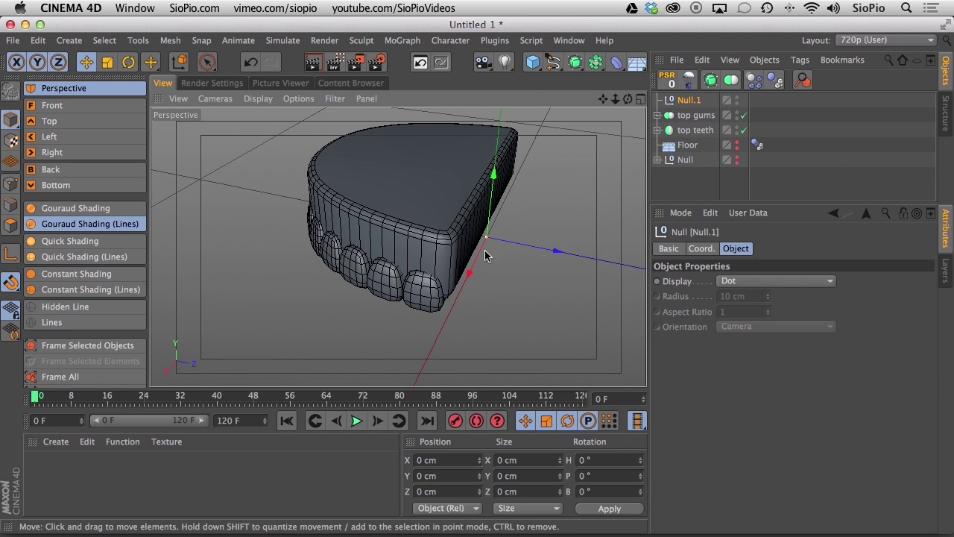
{"action": "left_click", "coordinate": [684, 116]}
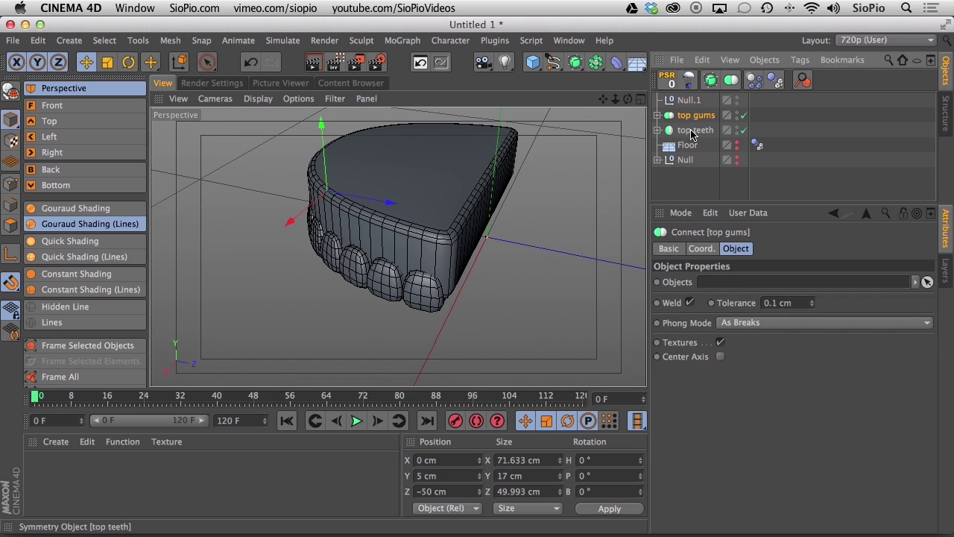
{"action": "left_click", "coordinate": [693, 130], "text": "shift"}
{"action": "left_click_drag", "start_coordinate": [694, 130], "coordinate": [680, 100]}
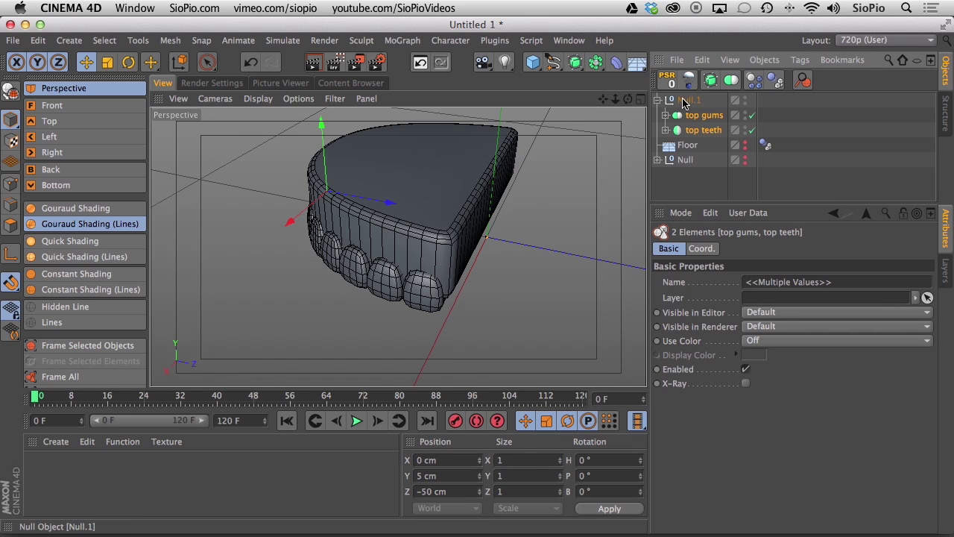
Try rotating the null that holds the gums and teeth, and undo the rotation.
{"action": "left_click", "coordinate": [685, 100]}
{"action": "key", "text": "r"}
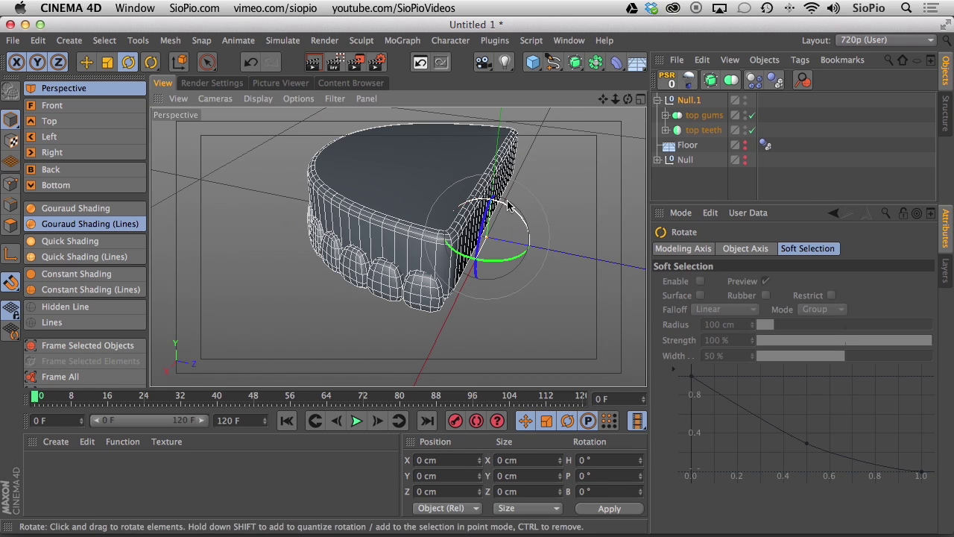
{"action": "left_click_drag", "start_coordinate": [508, 205], "coordinate": [464, 179]}
{"action": "key", "text": "super+z"}
Rename the null that holds the top gums and top teeth as top assembly.
{"action": "left_click", "coordinate": [687, 100]}
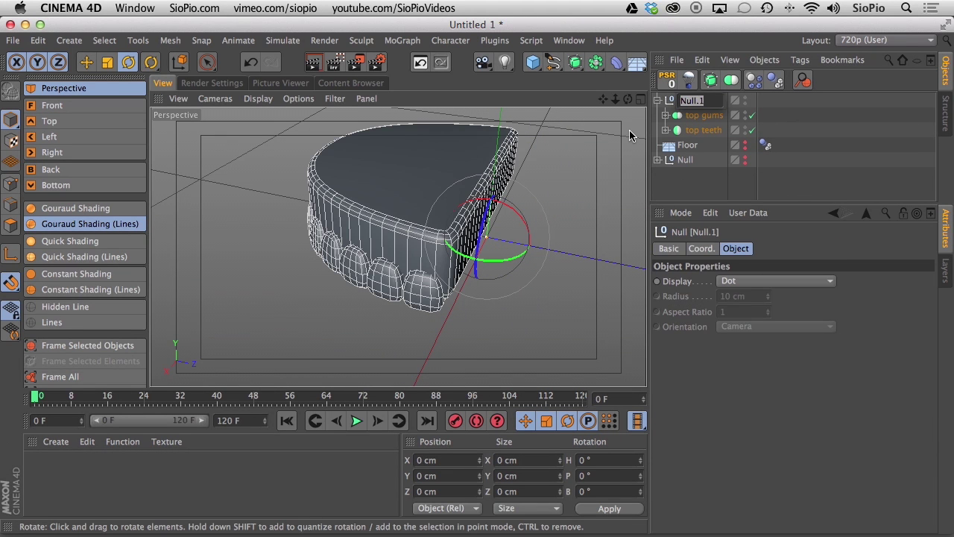
{"action": "type", "text": "top asse"}
{"action": "type", "text": "mbly"}
{"action": "key", "text": "Return"}
Add a Taper deformer as a child of top assembly and set its size to 20 cm in all three dimensions.
{"action": "left_click_drag", "start_coordinate": [437, 201], "coordinate": [383, 241], "text": "alt"}
{"action": "left_click", "coordinate": [87, 62]}
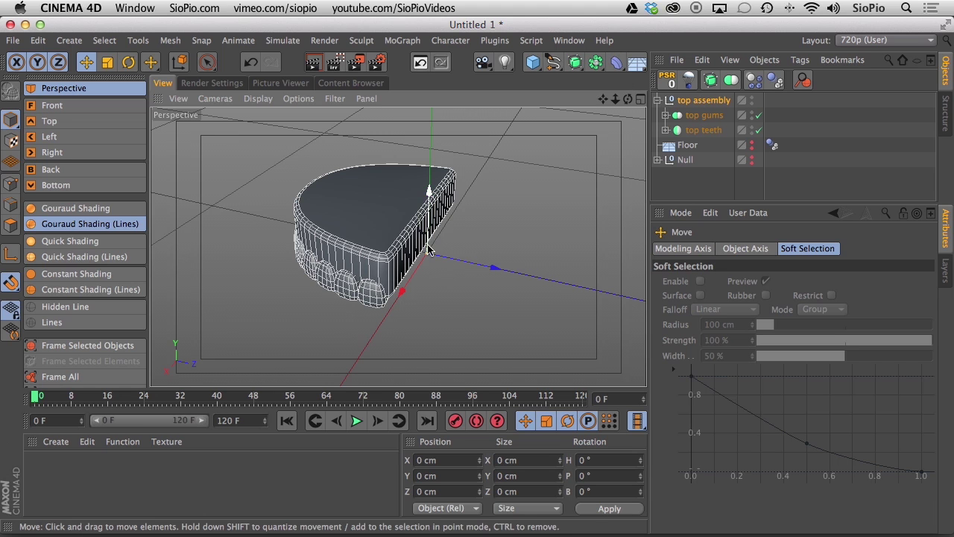
{"action": "left_click_drag", "start_coordinate": [616, 63], "coordinate": [568, 91]}
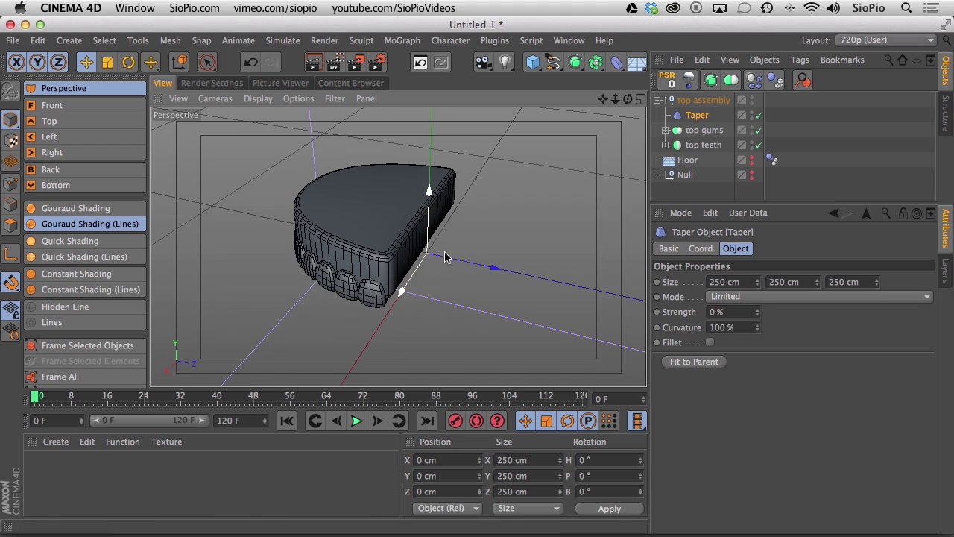
{"action": "left_click", "coordinate": [712, 283]}
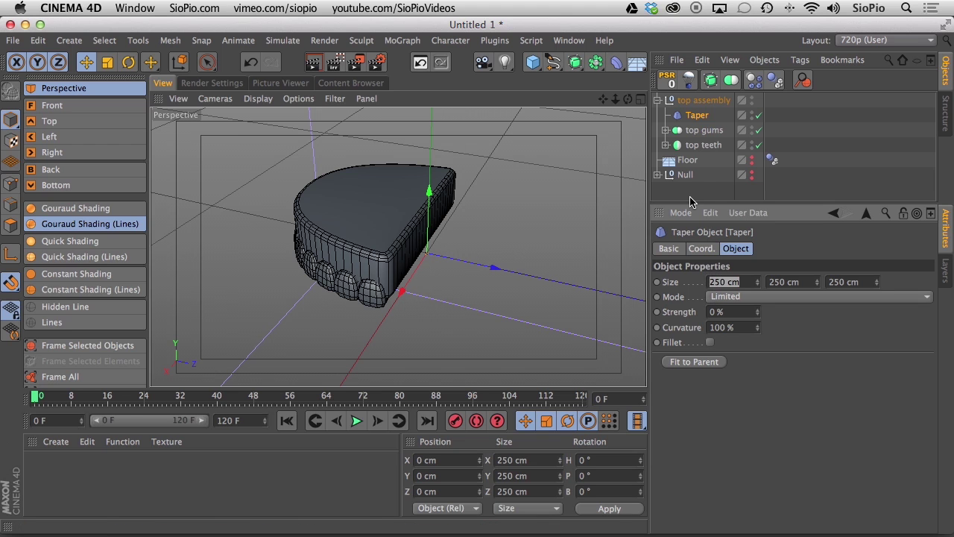
{"action": "type", "text": "20"}
{"action": "key", "text": "Tab"}
{"action": "type", "text": "20"}
{"action": "key", "text": "Tab"}
{"action": "type", "text": "20"}
{"action": "key", "text": "Return"}
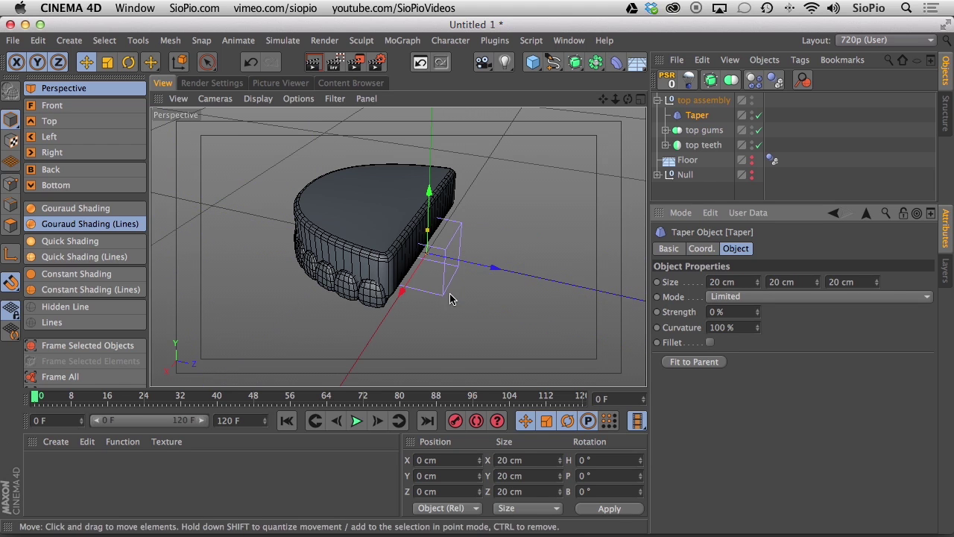
Move the Taper deformer up to Y 10 cm and back to Z -20 cm, inside the gums.
{"action": "left_click_drag", "start_coordinate": [446, 251], "coordinate": [300, 216], "text": "alt"}
{"action": "right_click_drag", "start_coordinate": [300, 216], "coordinate": [495, 245], "text": "alt"}
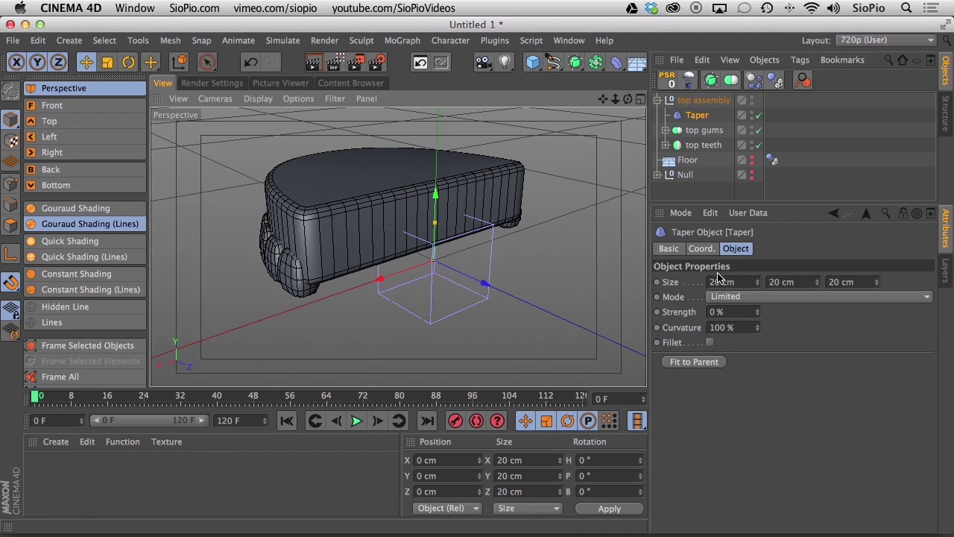
{"action": "left_click", "coordinate": [701, 249]}
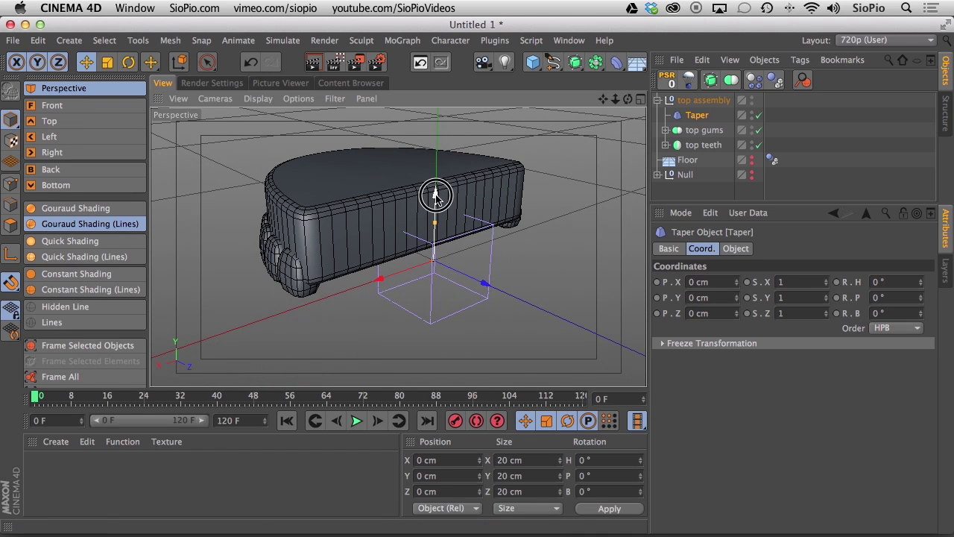
{"action": "left_click_drag", "start_coordinate": [437, 189], "coordinate": [436, 173]}
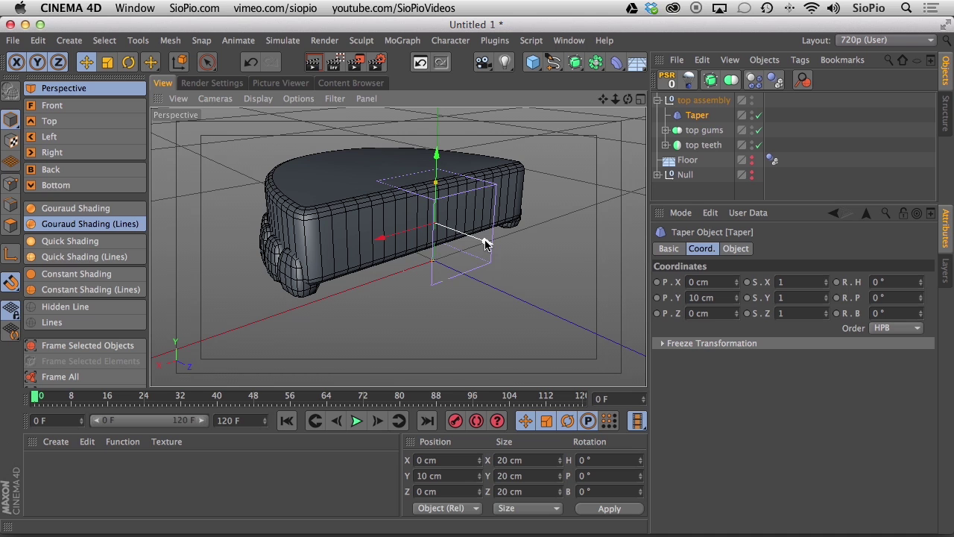
{"action": "left_click_drag", "start_coordinate": [484, 244], "coordinate": [432, 223]}
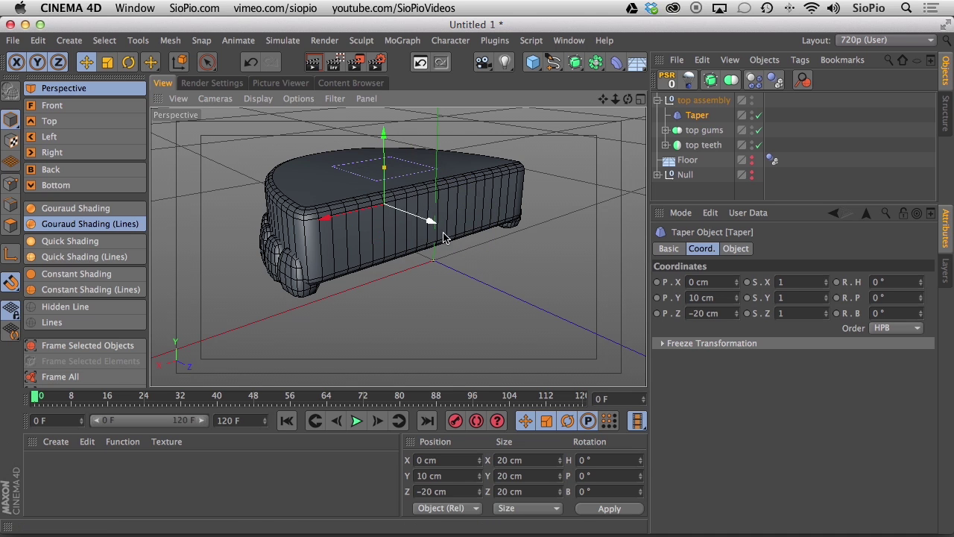
Set the Taper's strength to -20 % so the assembly flares outward toward the top.
{"action": "left_click", "coordinate": [735, 248]}
{"action": "left_click_drag", "start_coordinate": [571, 268], "coordinate": [660, 222], "text": "alt"}
{"action": "left_click_drag", "start_coordinate": [380, 224], "coordinate": [432, 263], "text": "alt"}
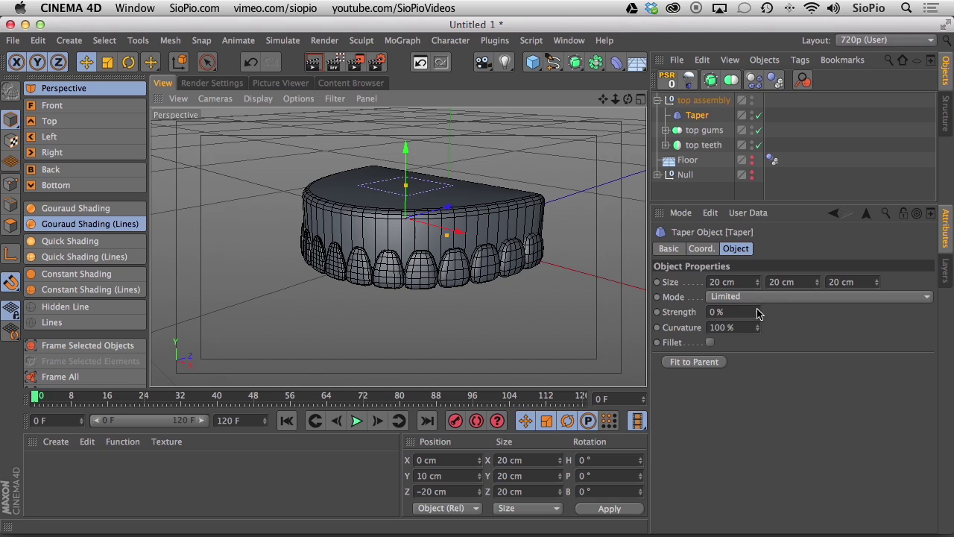
{"action": "mouse_move", "coordinate": [759, 313]}
{"action": "left_mouse_down"}
{"action": "mouse_move", "coordinate": [754, 264]}
{"action": "mouse_move", "coordinate": [748, 326]}
{"action": "left_mouse_up"}
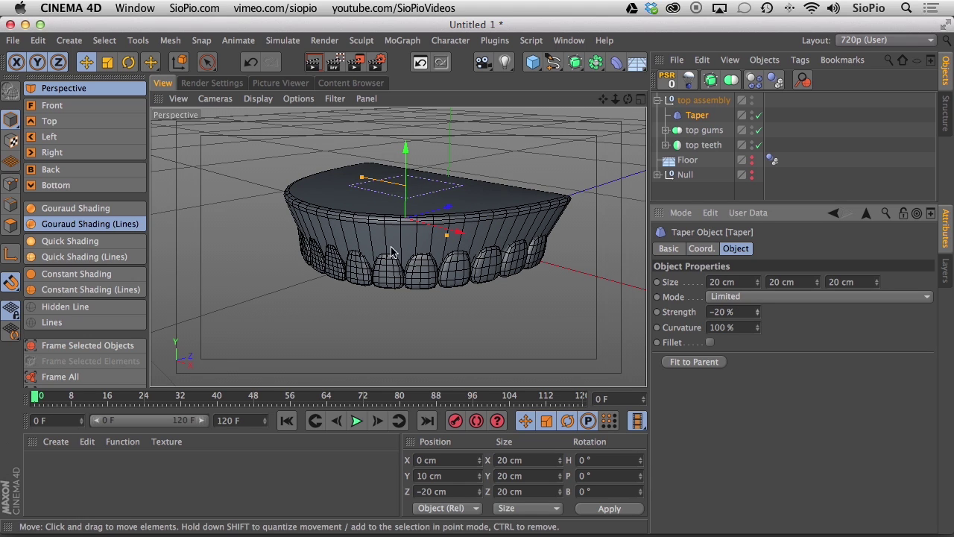
Raise the subdivision of the Extrude inside top gums to 3.
{"action": "left_click", "coordinate": [665, 130]}
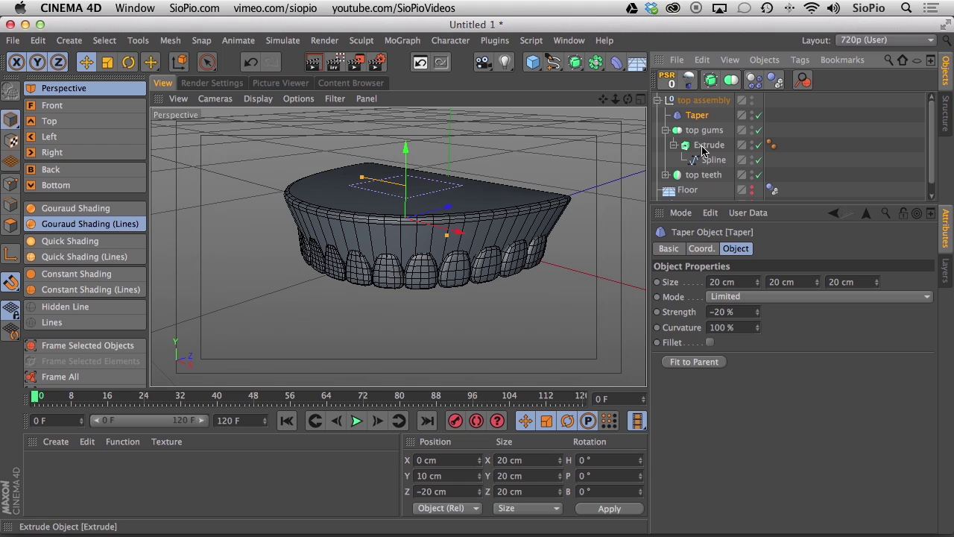
{"action": "left_click", "coordinate": [704, 146]}
{"action": "left_click", "coordinate": [778, 296]}
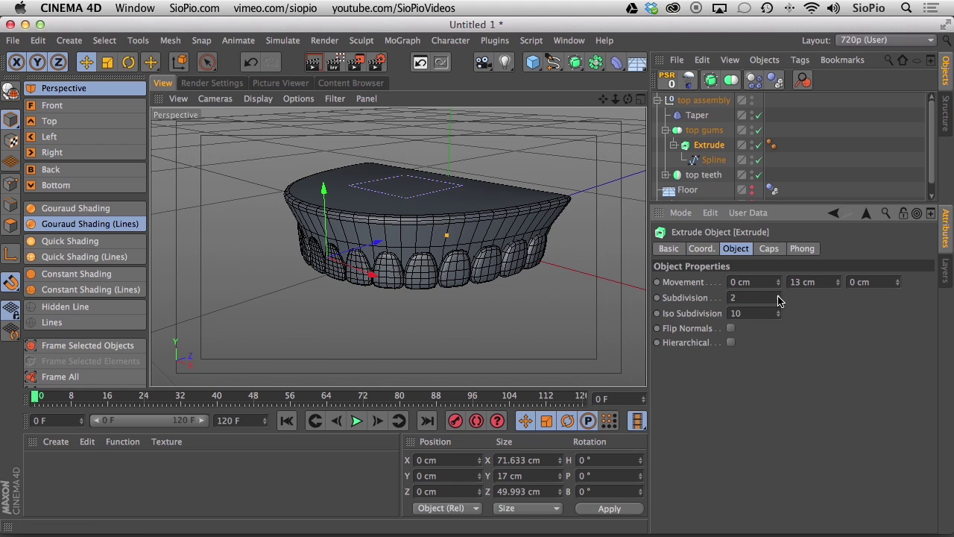
{"action": "left_click", "coordinate": [779, 297]}
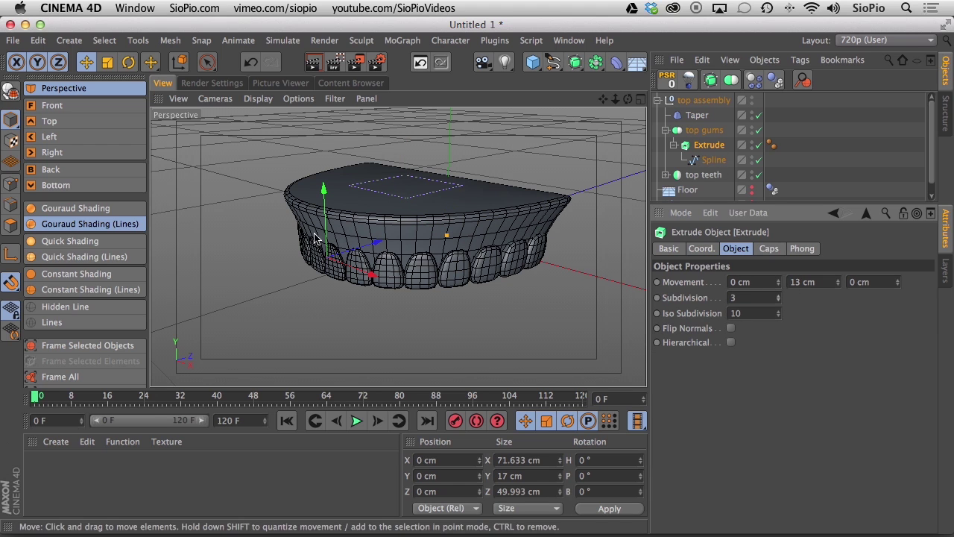
Set the top assembly Taper's strength to -10 % and curvature to 250 %, and display the model in plain Gouraud shading.
{"action": "left_click", "coordinate": [697, 115]}
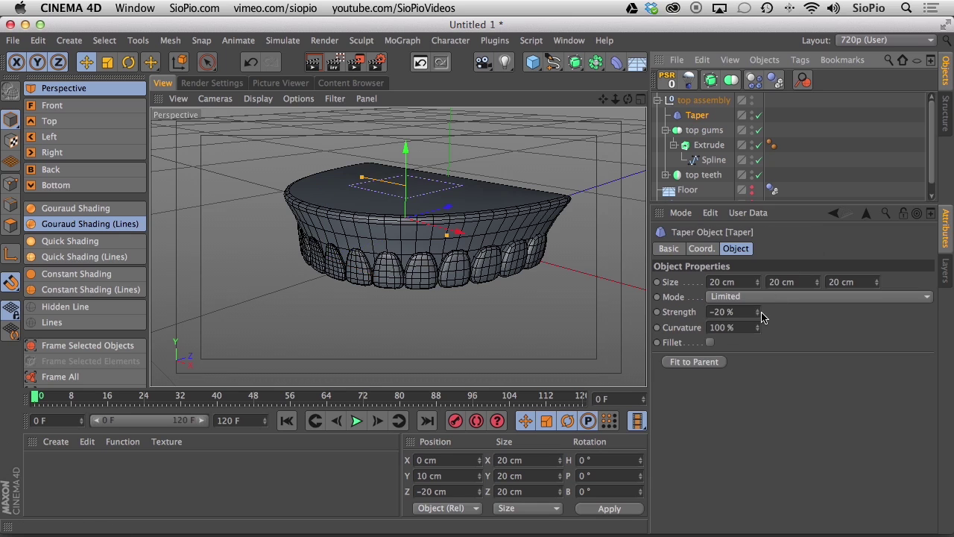
{"action": "left_click", "coordinate": [758, 315]}
{"action": "left_click_drag", "start_coordinate": [758, 315], "coordinate": [753, 302]}
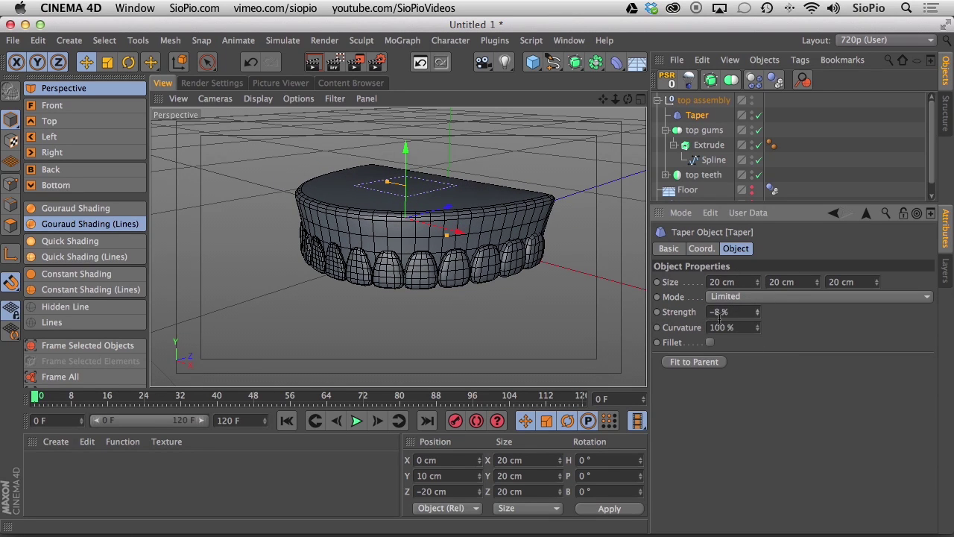
{"action": "left_click", "coordinate": [718, 312]}
{"action": "key", "text": "Tab"}
{"action": "type", "text": "250"}
{"action": "key", "text": "Return"}
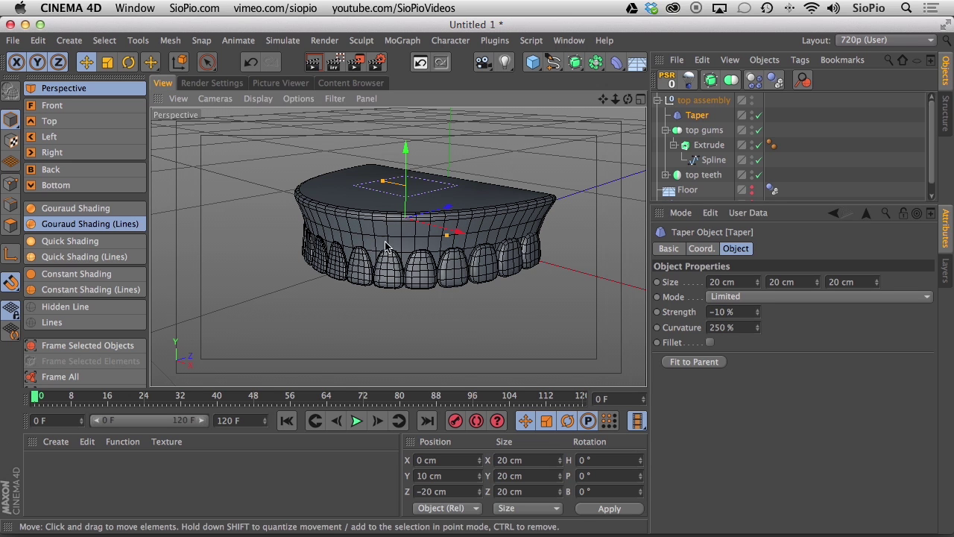
{"action": "left_click_drag", "start_coordinate": [367, 268], "coordinate": [355, 236], "text": "alt"}
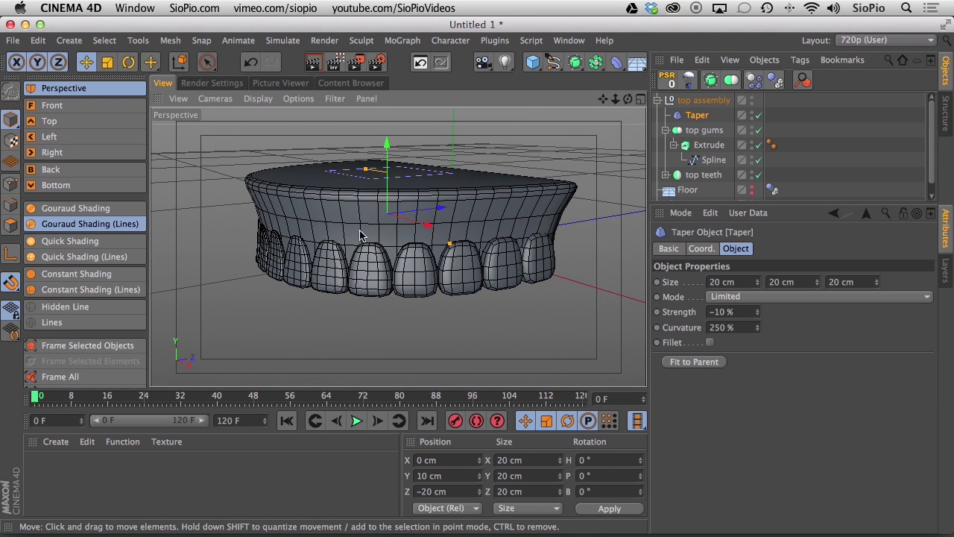
{"action": "left_click", "coordinate": [73, 208]}
Duplicate the top assembly group, rename the copy bot assembly, and place it below top assembly in the hierarchy.
{"action": "left_click", "coordinate": [657, 100]}
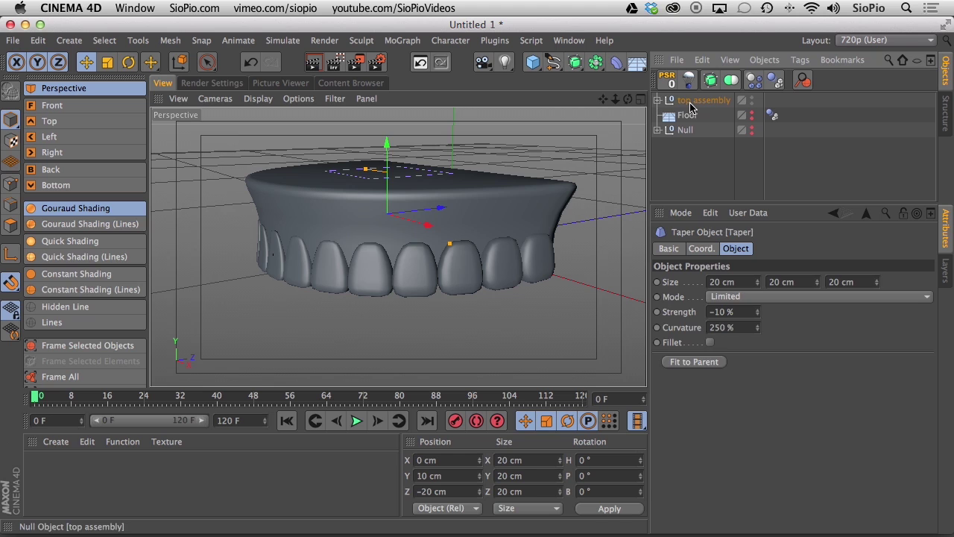
{"action": "left_click", "coordinate": [688, 102]}
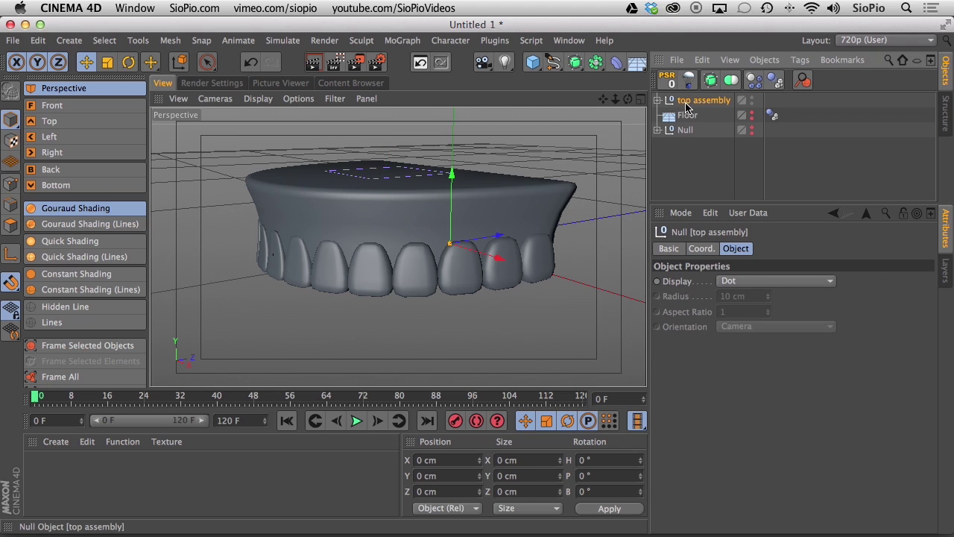
{"action": "left_click_drag", "start_coordinate": [680, 111], "coordinate": [681, 100], "text": "ctrl"}
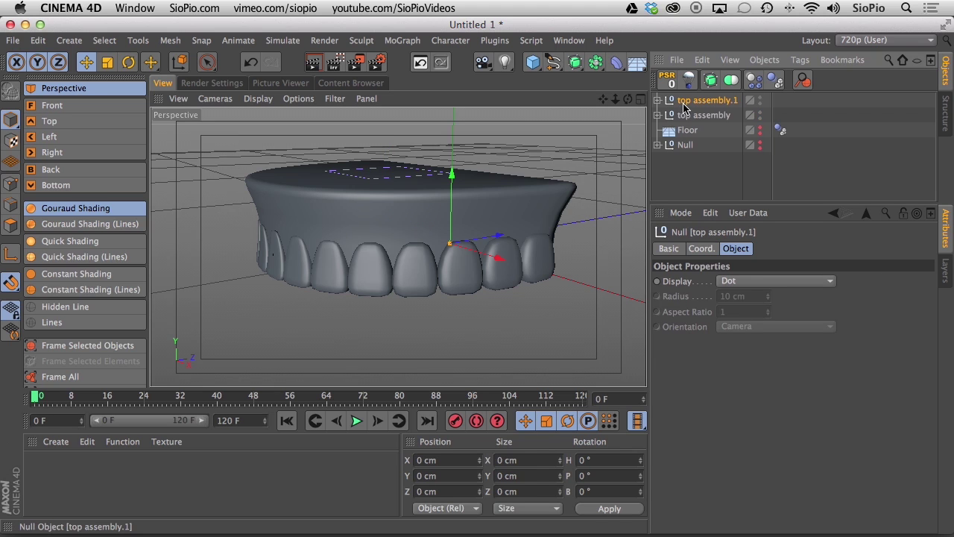
{"action": "double_click", "coordinate": [681, 100]}
{"action": "type", "text": "t"}
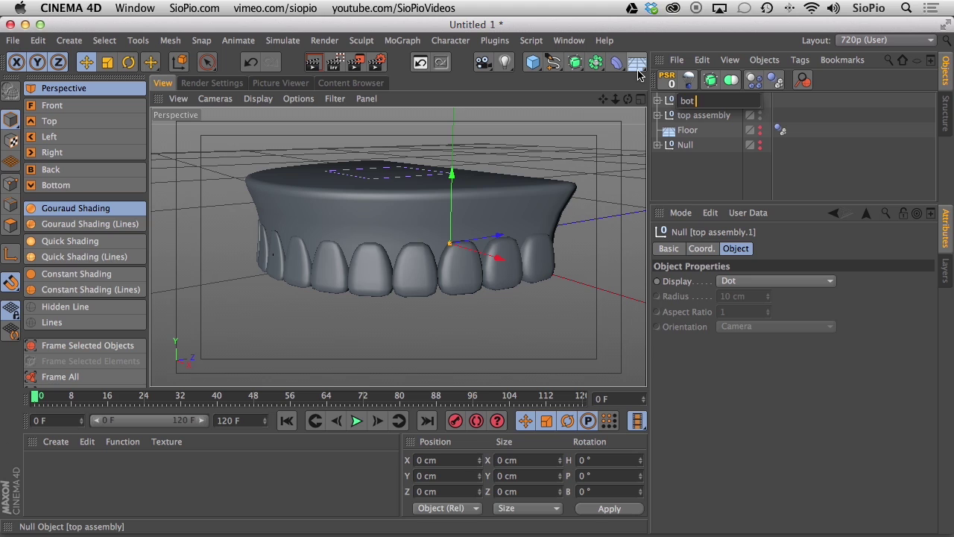
{"action": "type", "text": "ot assembly"}
{"action": "key", "text": "Return"}
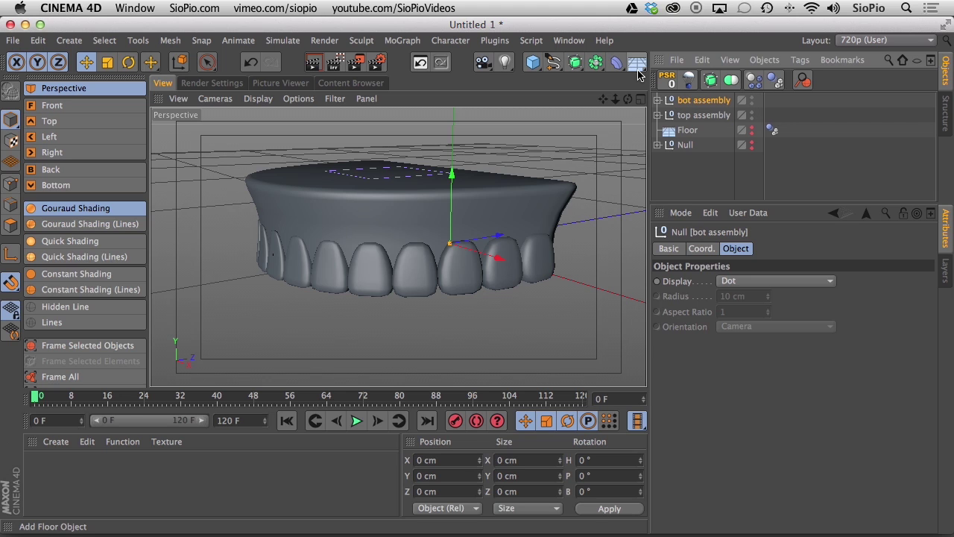
{"action": "left_click_drag", "start_coordinate": [703, 100], "coordinate": [657, 125]}
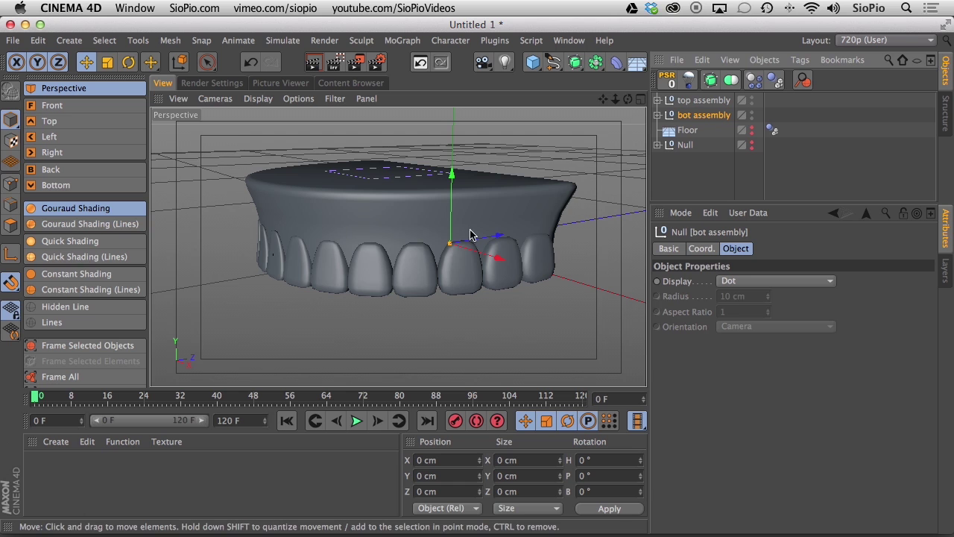
Flip bot assembly upside down by setting its bank rotation to 180°.
{"action": "left_click_drag", "start_coordinate": [480, 235], "coordinate": [337, 206], "text": "alt"}
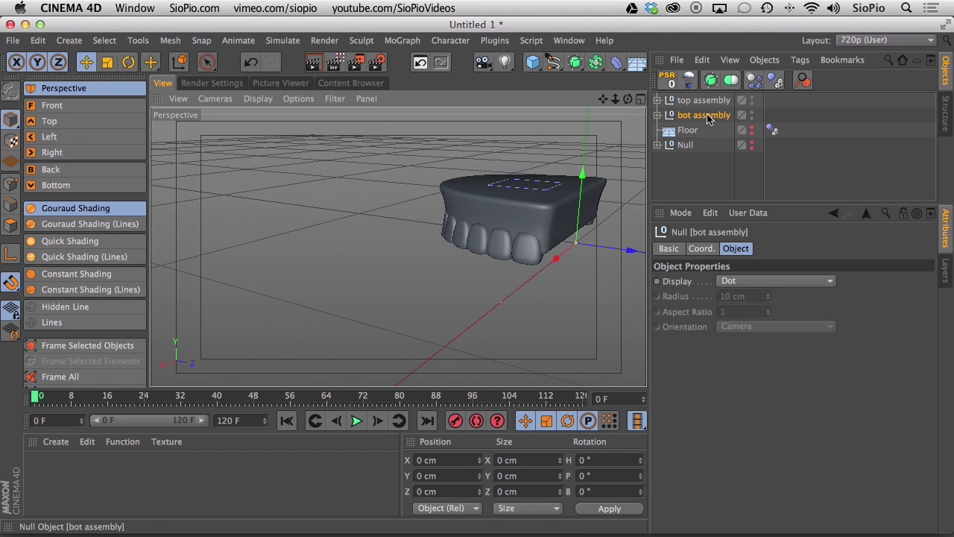
{"action": "left_click", "coordinate": [702, 248]}
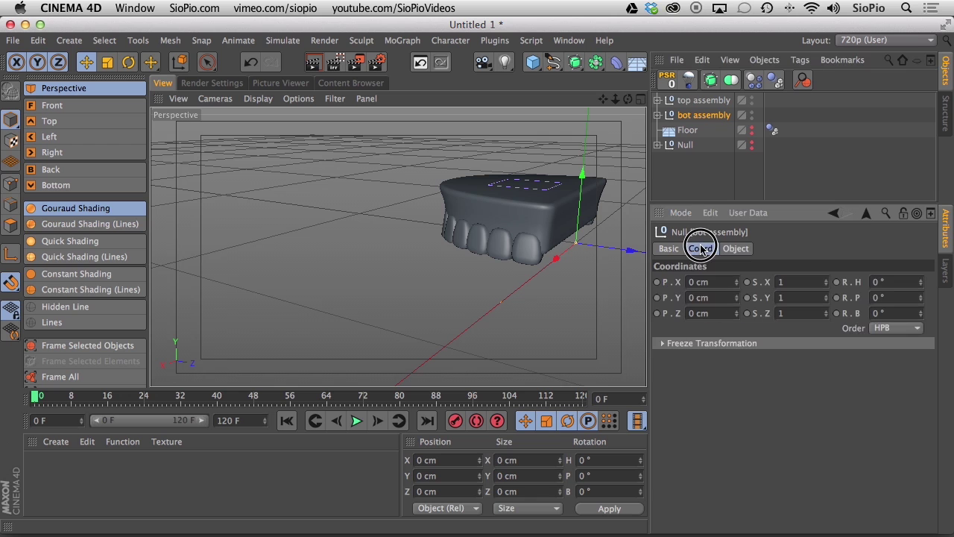
{"action": "left_click_drag", "start_coordinate": [922, 316], "coordinate": [887, 257]}
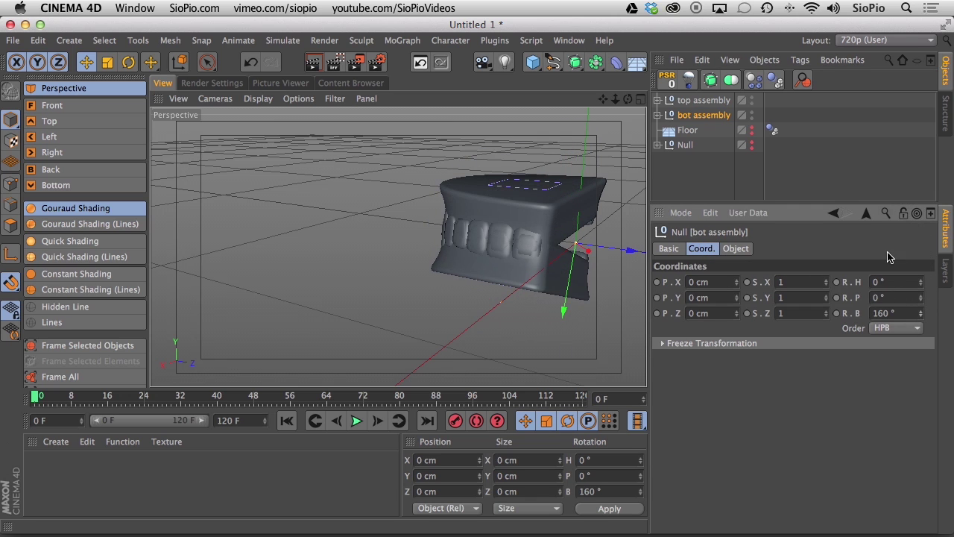
{"action": "left_click", "coordinate": [901, 311]}
{"action": "type", "text": "180"}
{"action": "key", "text": "Return"}
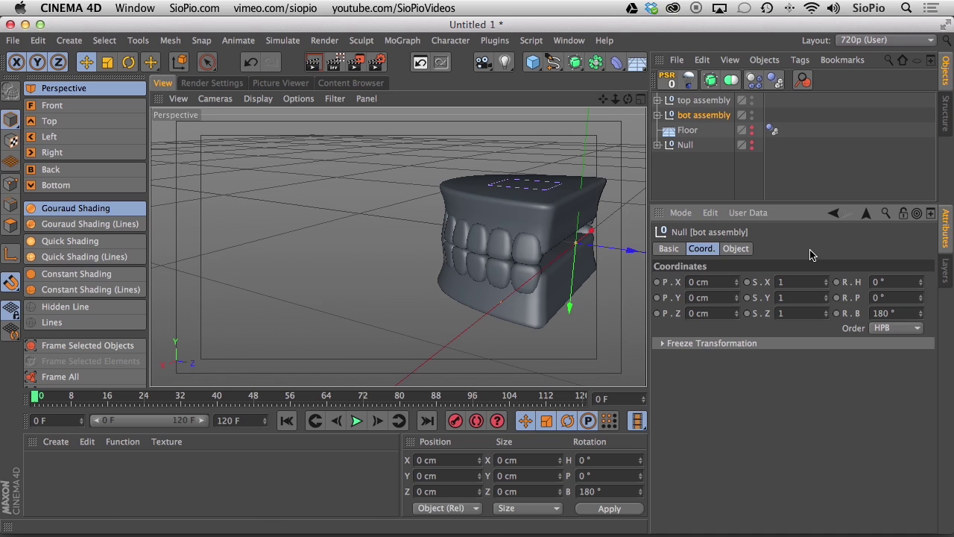
Reset only the axis of bot assembly to a bank rotation of 0°, leaving its geometry flipped, and leave axis editing.
{"action": "left_click_drag", "start_coordinate": [447, 266], "coordinate": [517, 215], "text": "alt"}
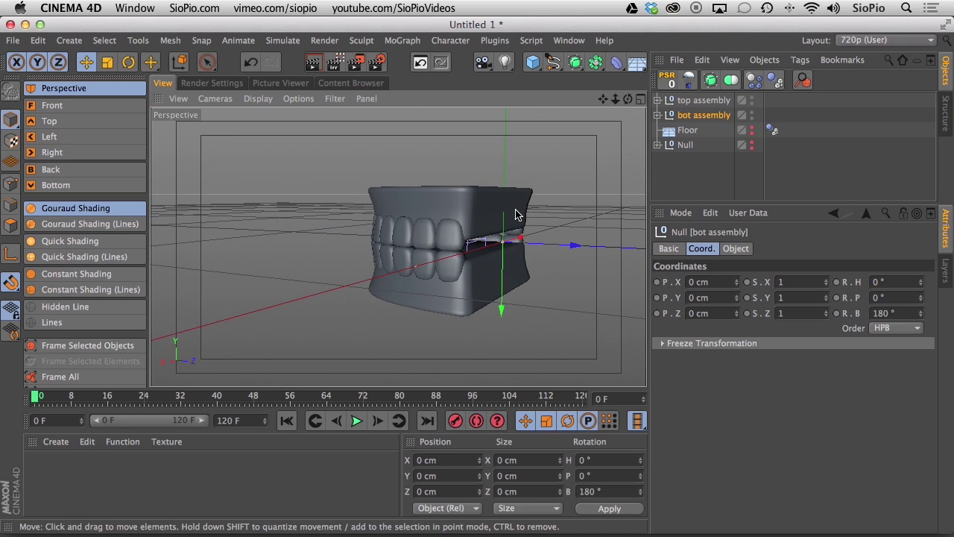
{"action": "left_click_drag", "start_coordinate": [477, 242], "coordinate": [426, 249], "text": "alt"}
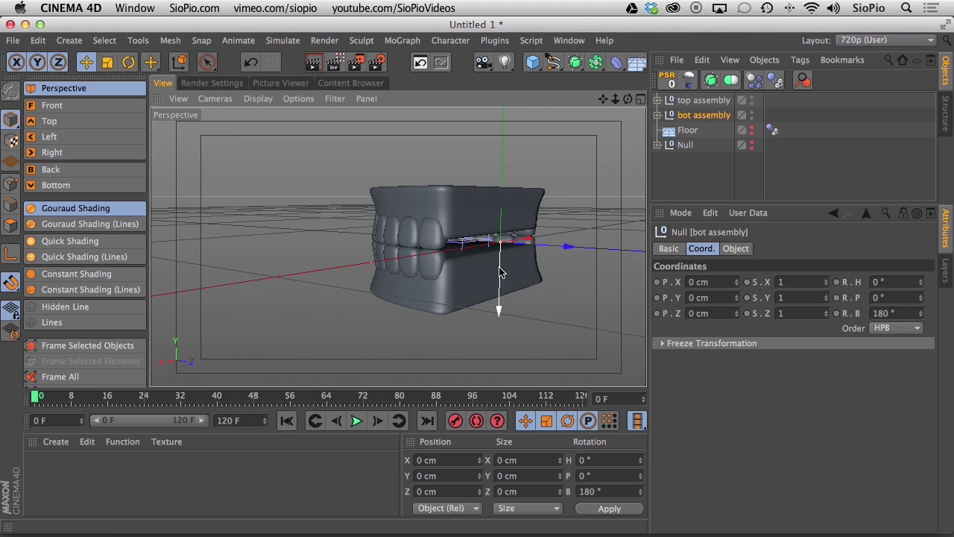
{"action": "left_click", "coordinate": [11, 256]}
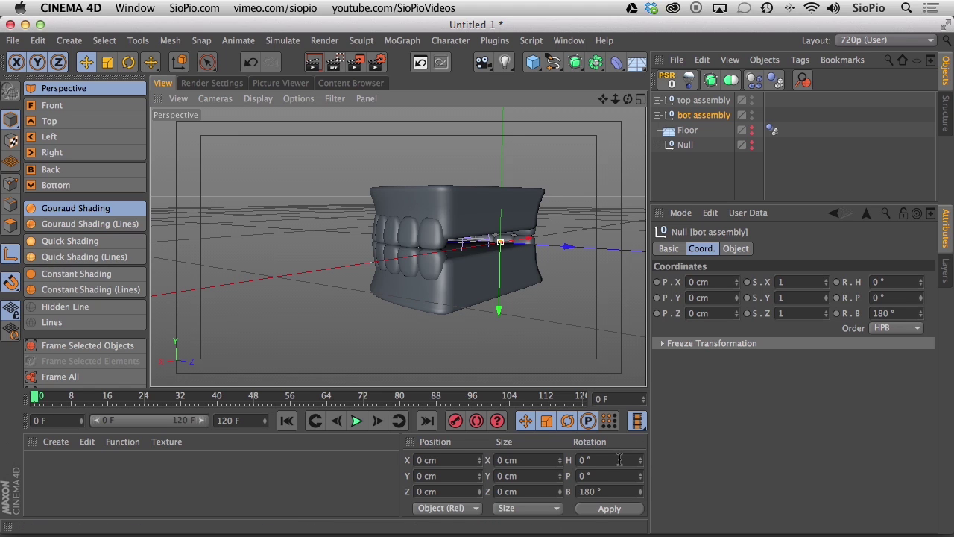
{"action": "mouse_move", "coordinate": [636, 495]}
{"action": "left_mouse_down"}
{"action": "mouse_move", "coordinate": [639, 479]}
{"action": "mouse_move", "coordinate": [640, 492]}
{"action": "left_mouse_up"}
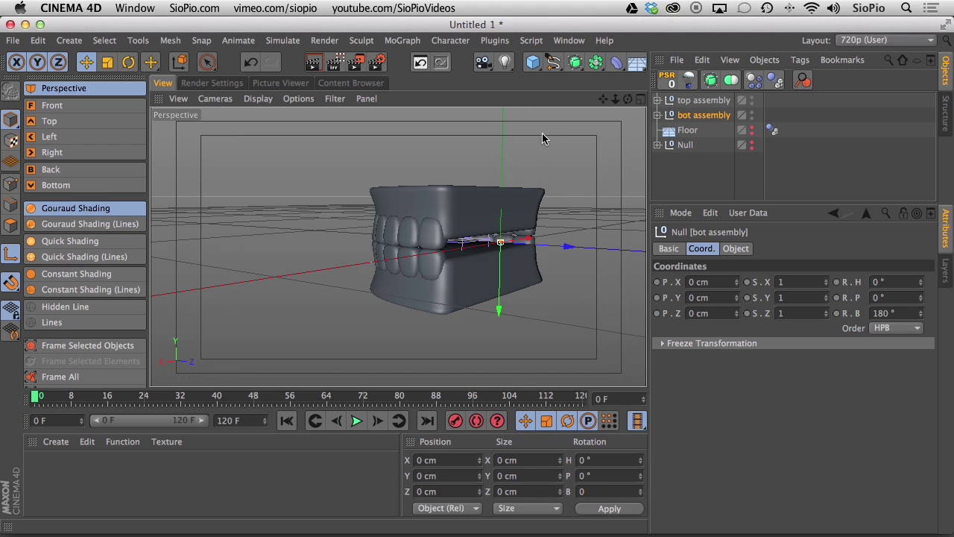
{"action": "left_click", "coordinate": [604, 507]}
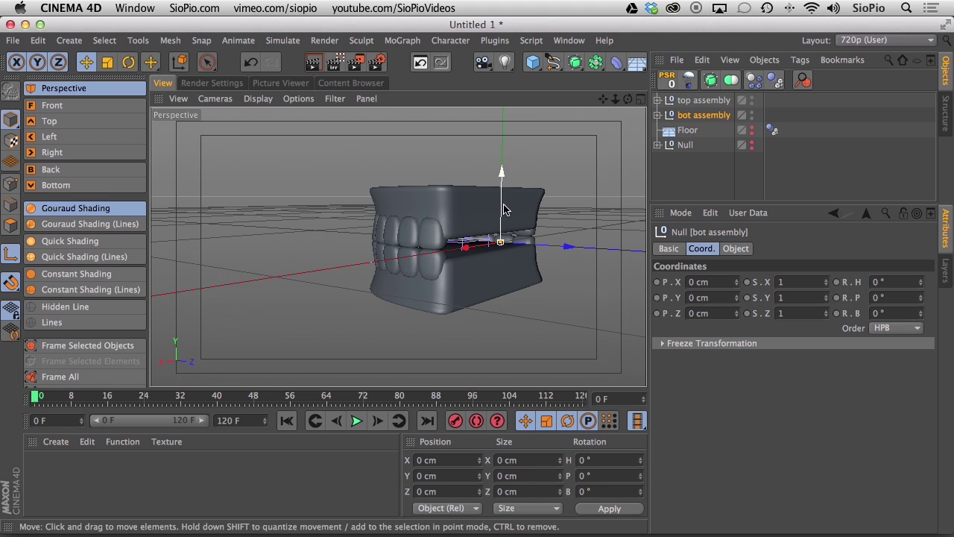
{"action": "left_click_drag", "start_coordinate": [501, 172], "coordinate": [501, 237]}
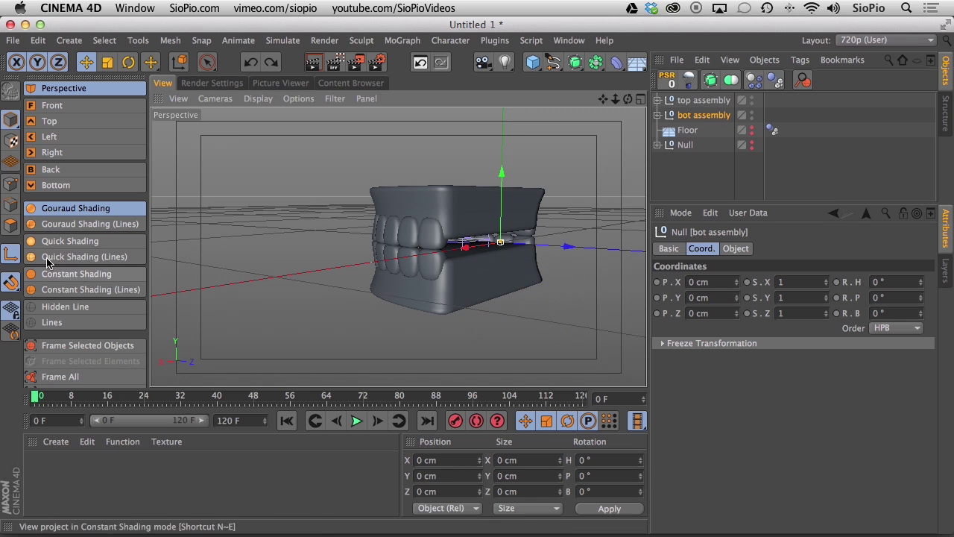
{"action": "left_click", "coordinate": [10, 257]}
{"action": "mouse_move", "coordinate": [503, 183]}
{"action": "left_mouse_down"}
{"action": "mouse_move", "coordinate": [500, 207]}
{"action": "mouse_move", "coordinate": [502, 173]}
{"action": "left_mouse_up"}
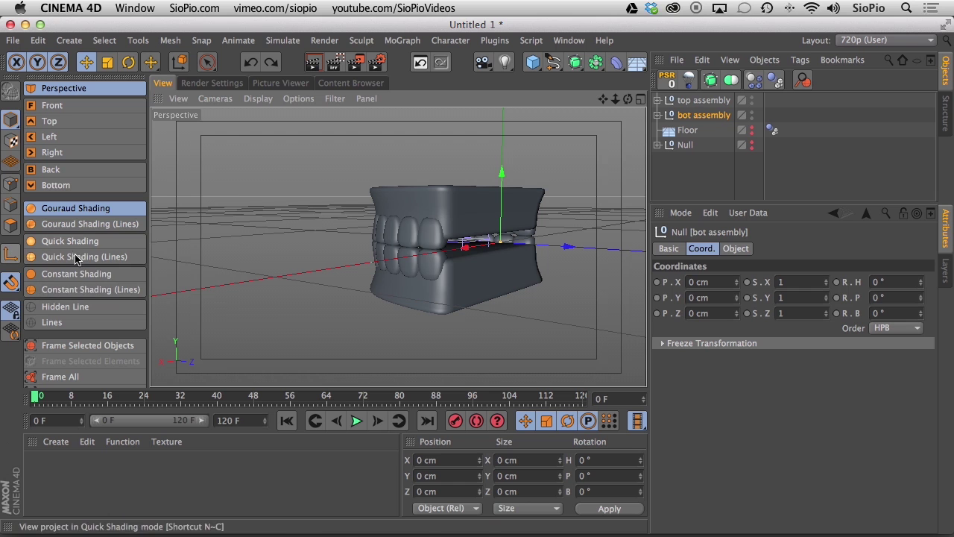
Hide the grid in the perspective view.
{"action": "left_click_drag", "start_coordinate": [463, 252], "coordinate": [732, 252], "text": "alt"}
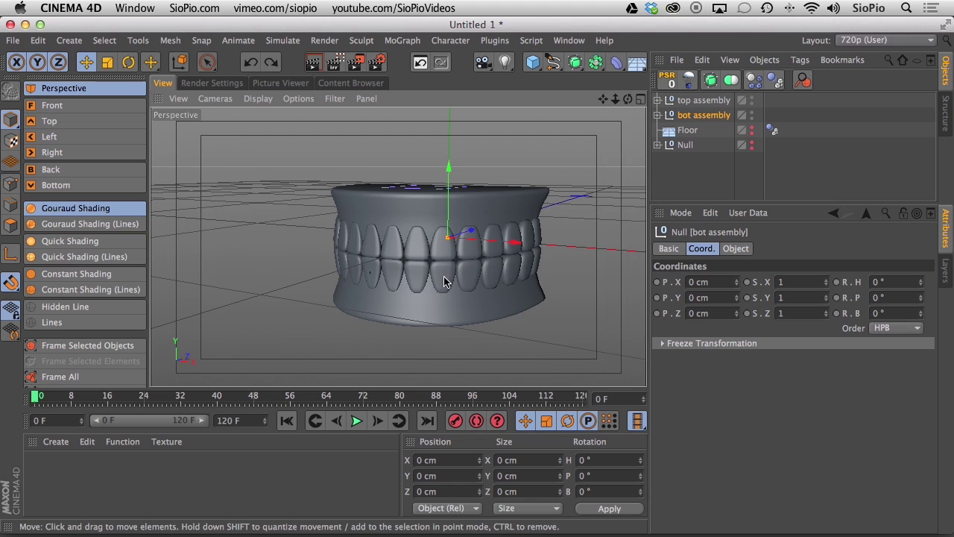
{"action": "middle_click_drag", "start_coordinate": [443, 281], "coordinate": [398, 252], "text": "alt"}
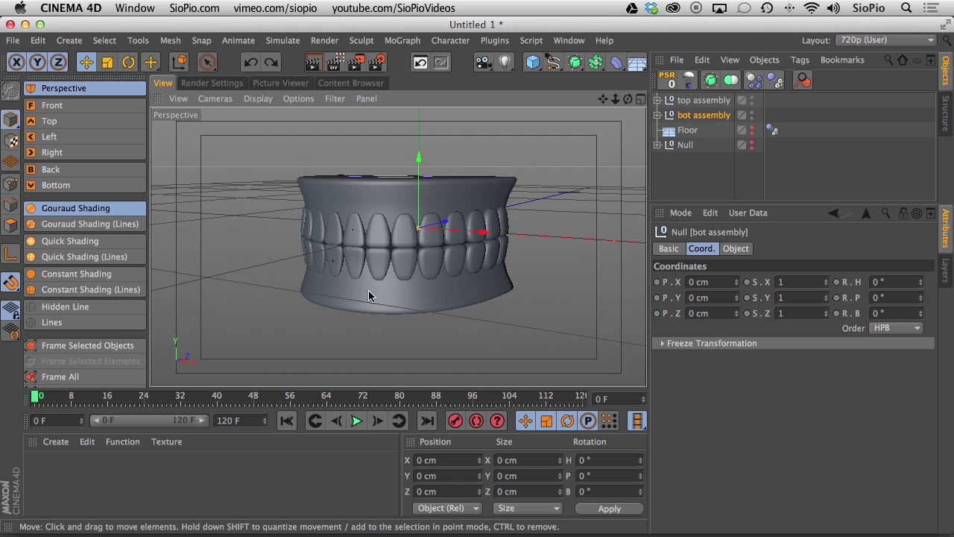
{"action": "left_click", "coordinate": [335, 99]}
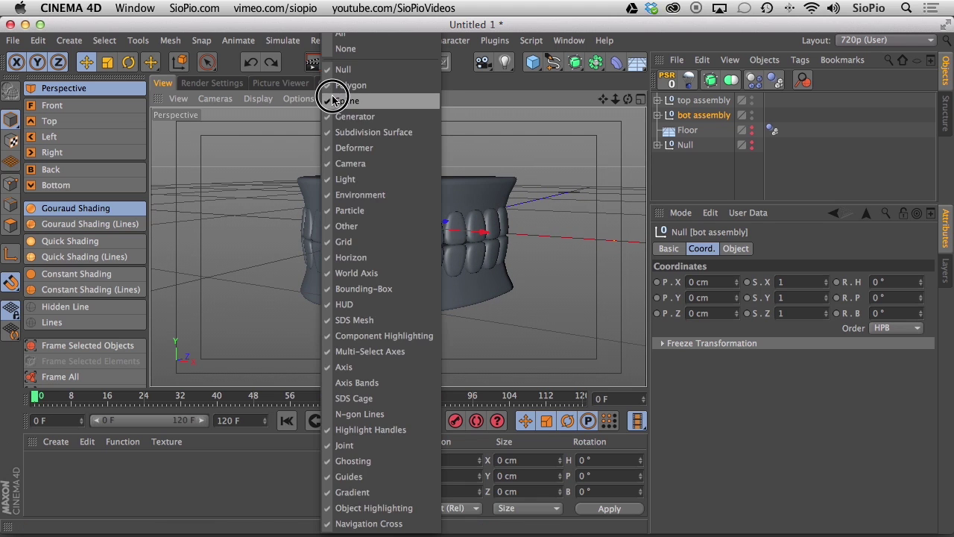
{"action": "left_click", "coordinate": [347, 241]}
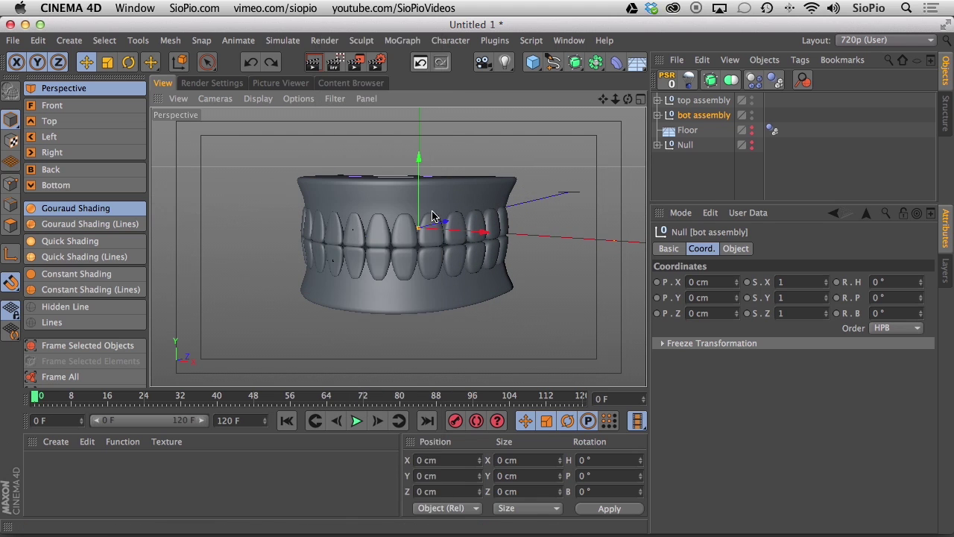
Set the Z position of the Taper deformer inside bot assembly to -10 cm.
{"action": "left_click", "coordinate": [658, 115]}
{"action": "left_click", "coordinate": [667, 144]}
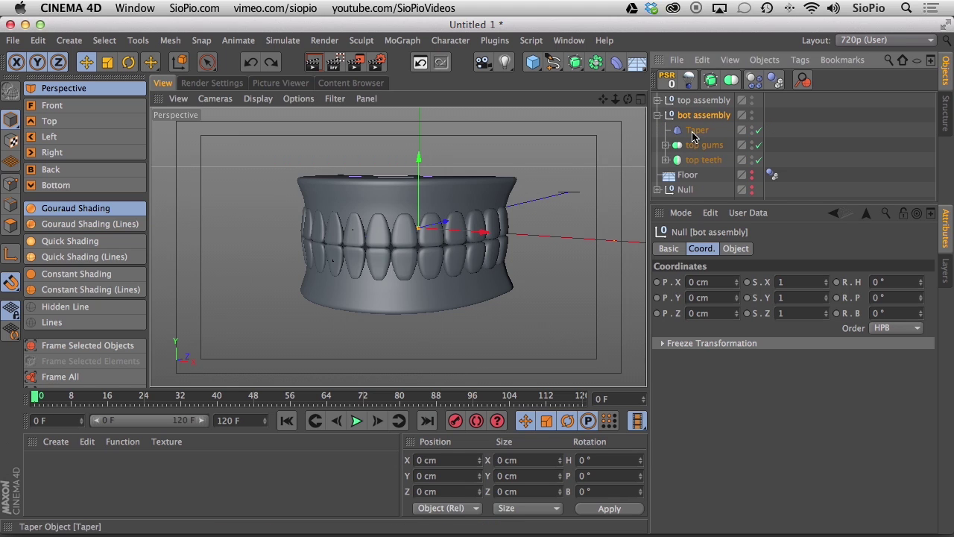
{"action": "left_click", "coordinate": [693, 131]}
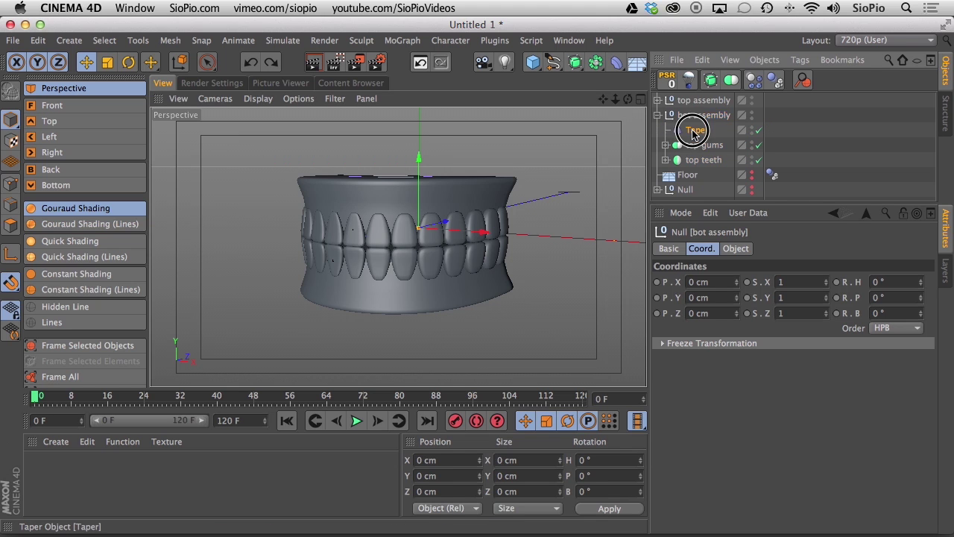
{"action": "left_click", "coordinate": [694, 314]}
{"action": "key", "text": "Delete"}
{"action": "type", "text": "1"}
{"action": "key", "text": "Return"}
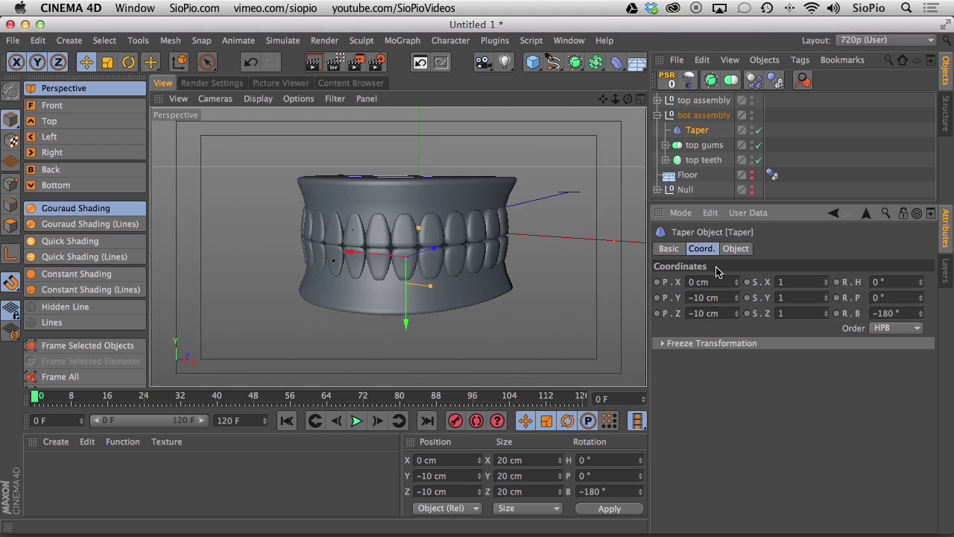
Set the bot assembly Taper's strength to -5 % and its curvature to 200 %.
{"action": "left_click", "coordinate": [736, 249]}
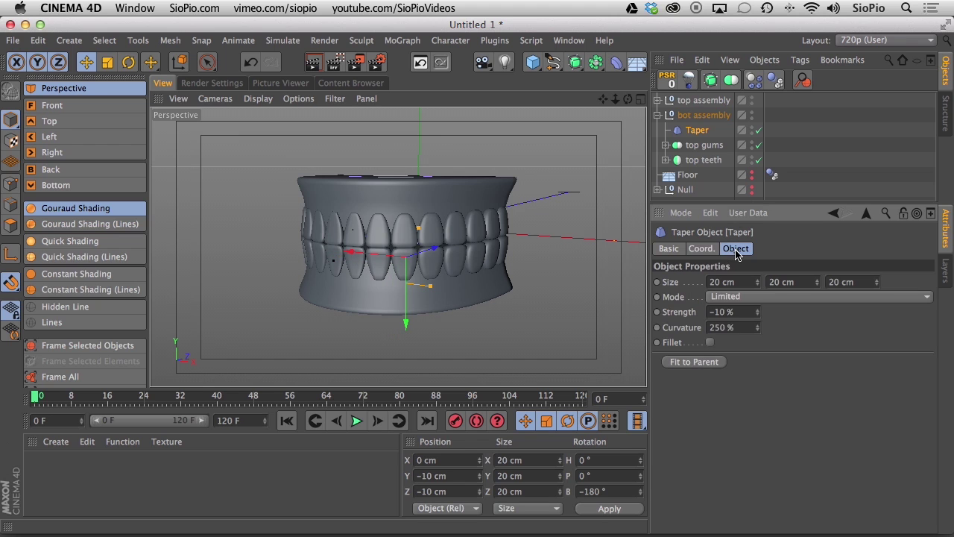
{"action": "double_click", "coordinate": [717, 312]}
{"action": "key", "text": "Tab"}
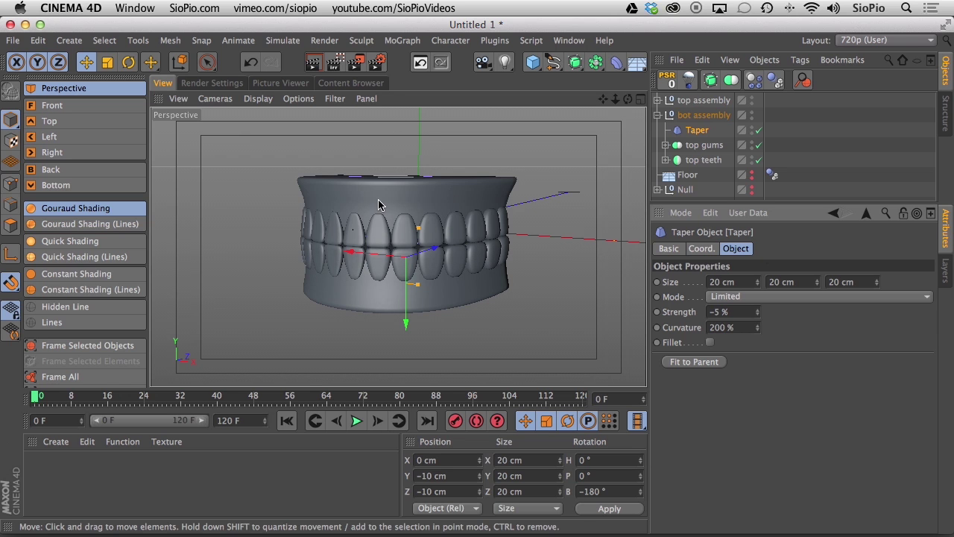
Raise the strength of the Taper on the bot assembly's front tooth cube to 77 %.
{"action": "left_click_drag", "start_coordinate": [343, 253], "coordinate": [366, 251], "text": "alt"}
{"action": "right_click_drag", "start_coordinate": [366, 252], "coordinate": [455, 220], "text": "alt"}
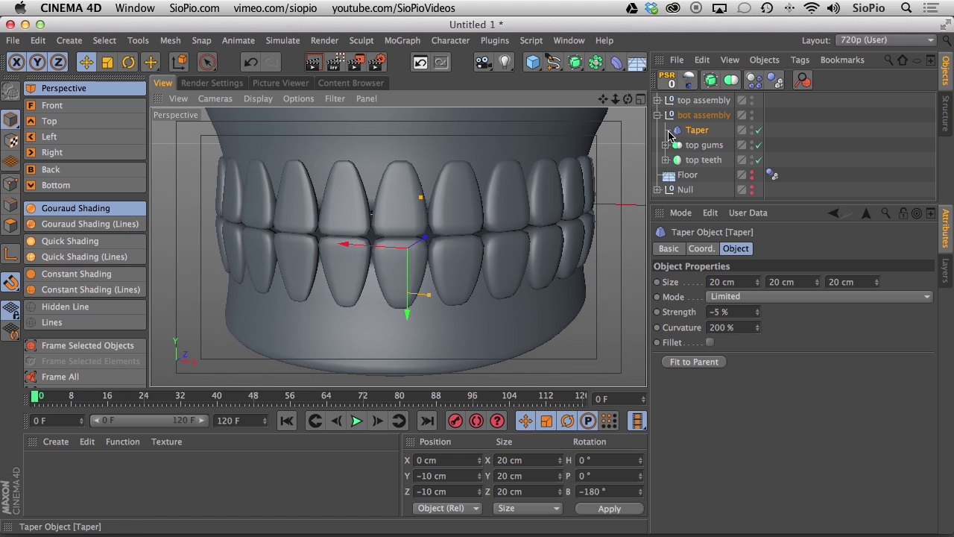
{"action": "left_click", "coordinate": [666, 159]}
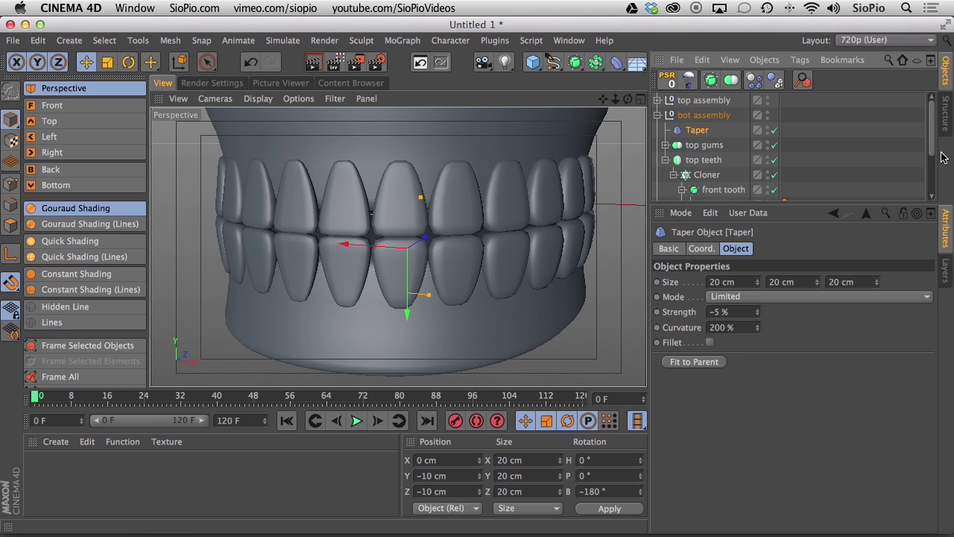
{"action": "left_click_drag", "start_coordinate": [929, 149], "coordinate": [929, 190]}
{"action": "left_click", "coordinate": [729, 148]}
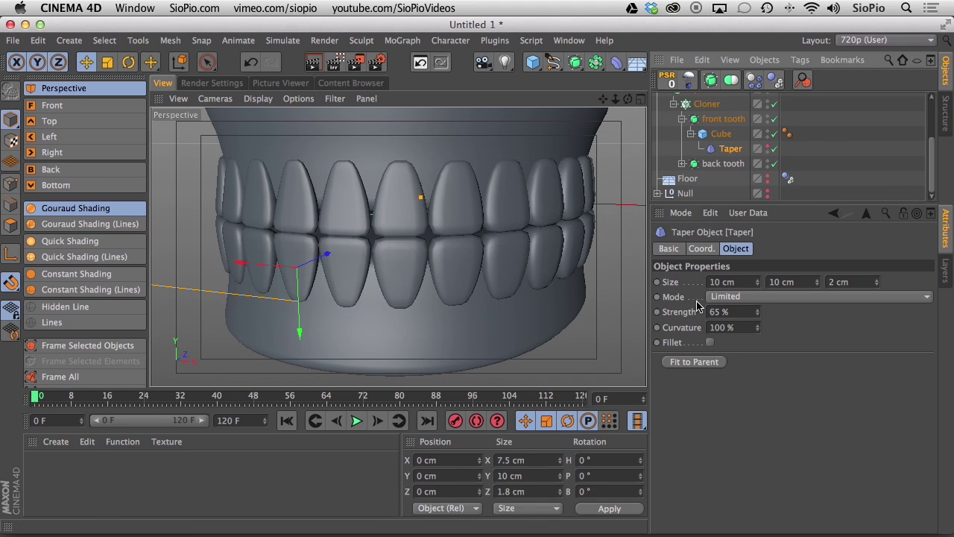
{"action": "left_click_drag", "start_coordinate": [751, 312], "coordinate": [749, 298]}
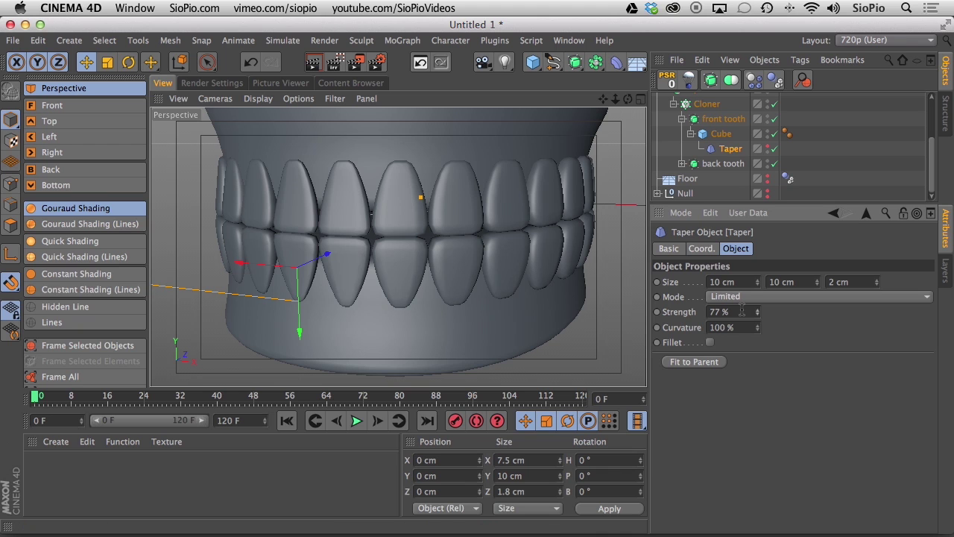
Set the Taper on the top assembly's front tooth cube to 62 % strength and 183 % curvature, and clear the selection.
{"action": "left_click", "coordinate": [674, 104]}
{"action": "left_click", "coordinate": [659, 107]}
{"action": "left_click", "coordinate": [656, 101]}
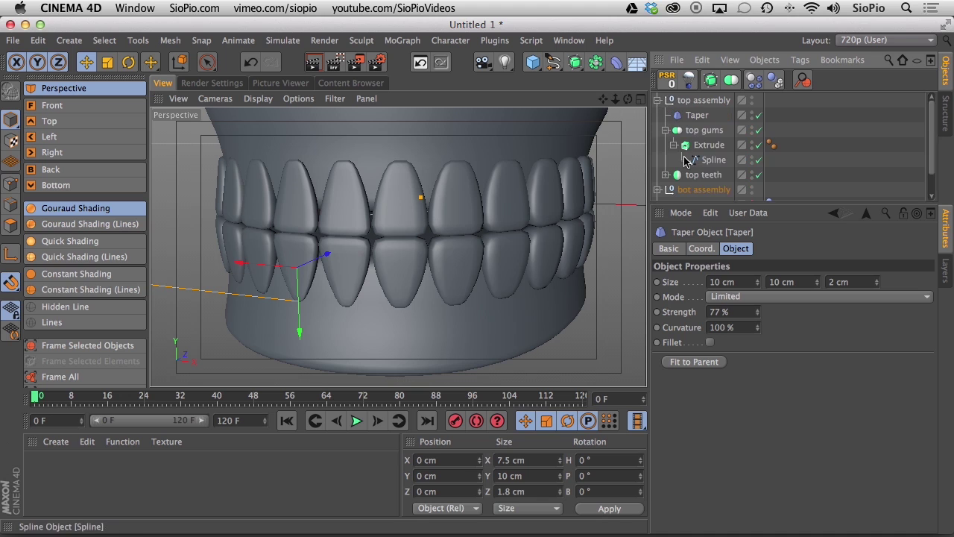
{"action": "left_click", "coordinate": [666, 145]}
{"action": "left_click", "coordinate": [665, 146]}
{"action": "left_click", "coordinate": [681, 174]}
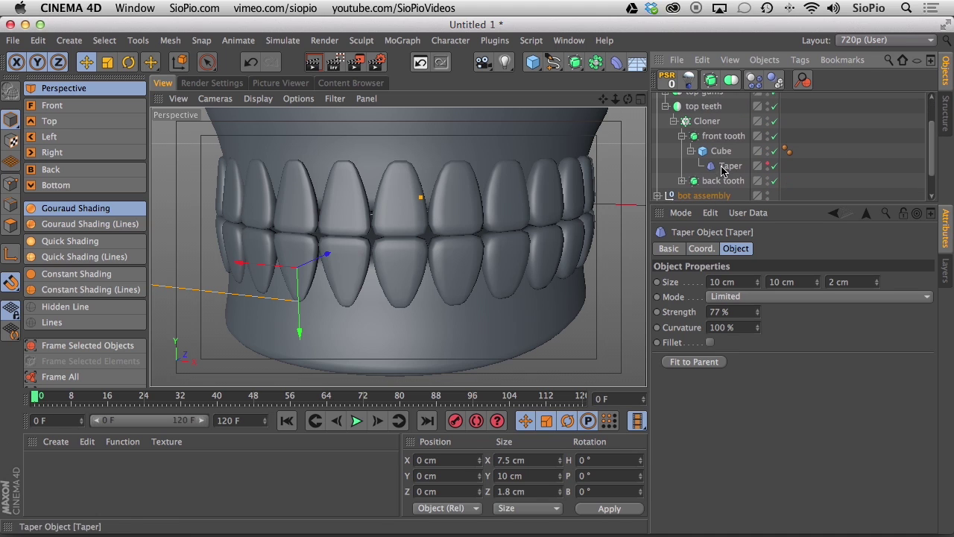
{"action": "left_click", "coordinate": [730, 166]}
{"action": "left_click_drag", "start_coordinate": [756, 330], "coordinate": [744, 265]}
{"action": "mouse_move", "coordinate": [757, 314]}
{"action": "left_mouse_down"}
{"action": "mouse_move", "coordinate": [756, 299]}
{"action": "mouse_move", "coordinate": [756, 315]}
{"action": "left_mouse_up"}
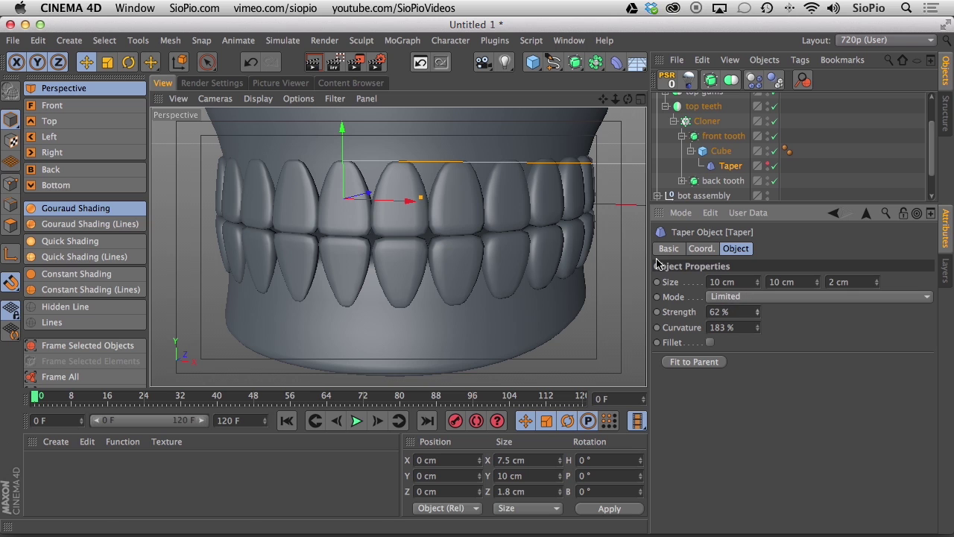
{"action": "left_click_drag", "start_coordinate": [417, 219], "coordinate": [375, 240], "text": "alt"}
{"action": "left_click", "coordinate": [666, 106]}
{"action": "left_click", "coordinate": [658, 101]}
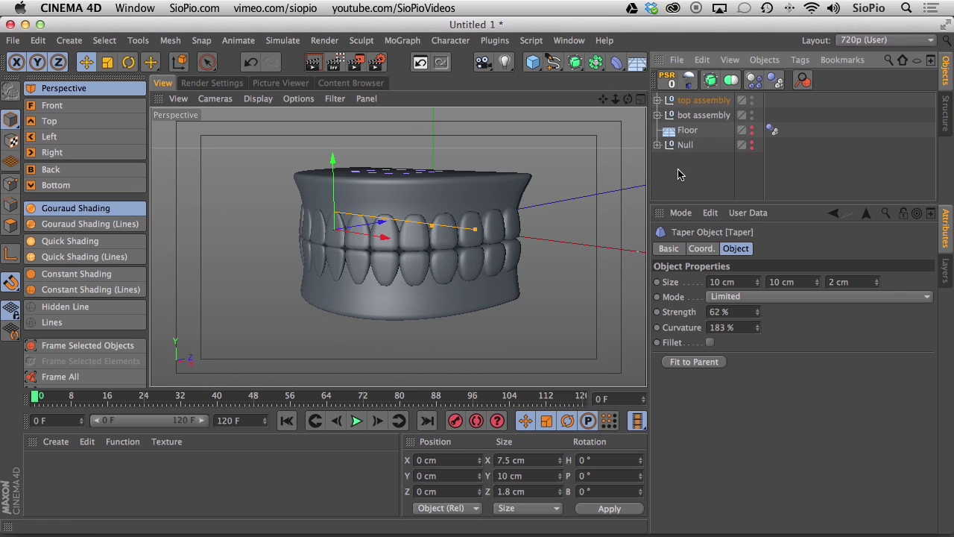
{"action": "left_click", "coordinate": [694, 177]}
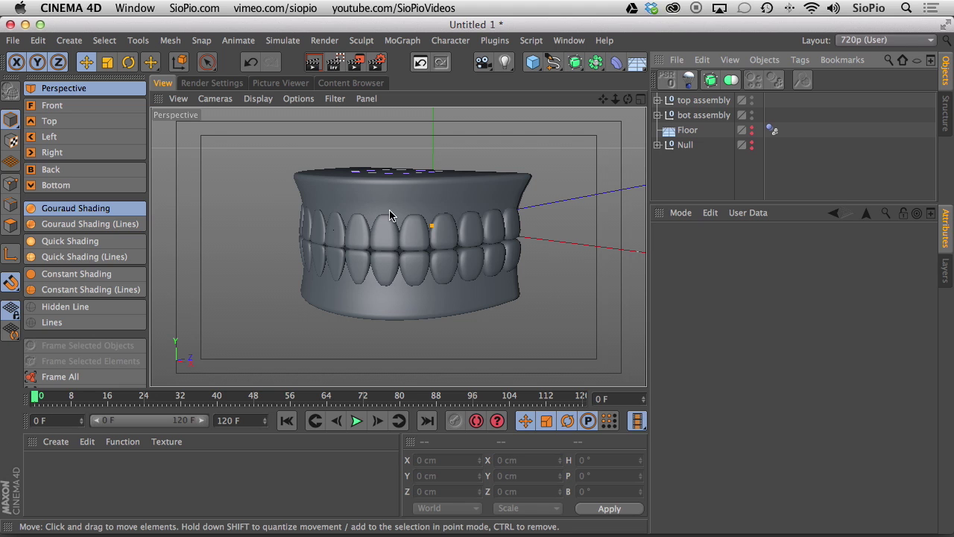
Display the model in Gouraud Shading (Lines) and unhide the Null group holding the dynamics boxes.
{"action": "left_click", "coordinate": [100, 223]}
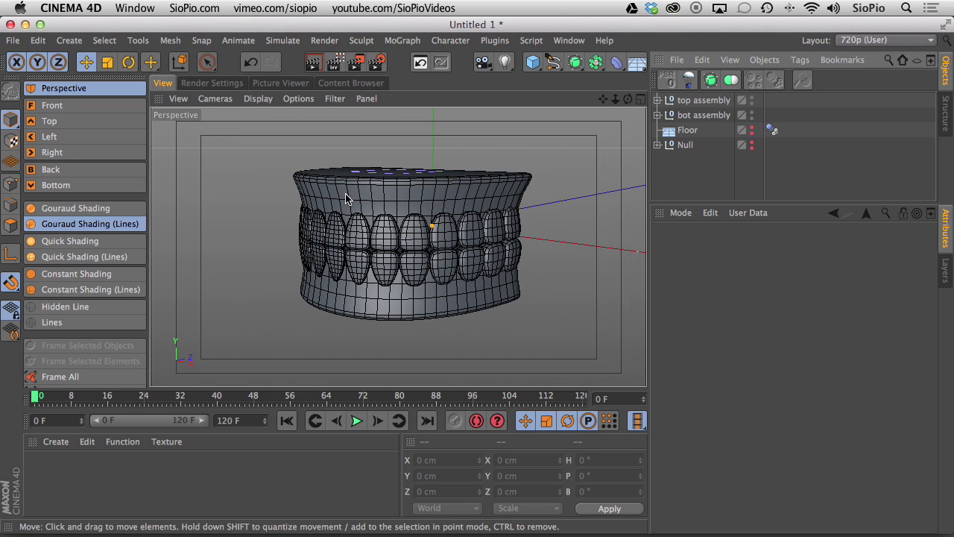
{"action": "left_click", "coordinate": [752, 148]}
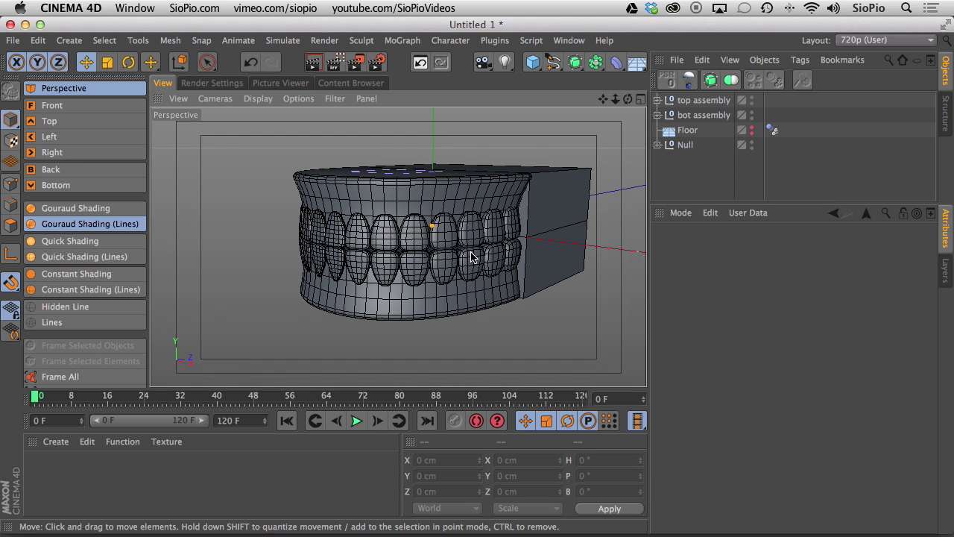
{"action": "left_click_drag", "start_coordinate": [418, 246], "coordinate": [316, 297], "text": "alt"}
{"action": "scroll", "coordinate": [518, 203], "scroll_direction": "down", "scroll_amount": 3}
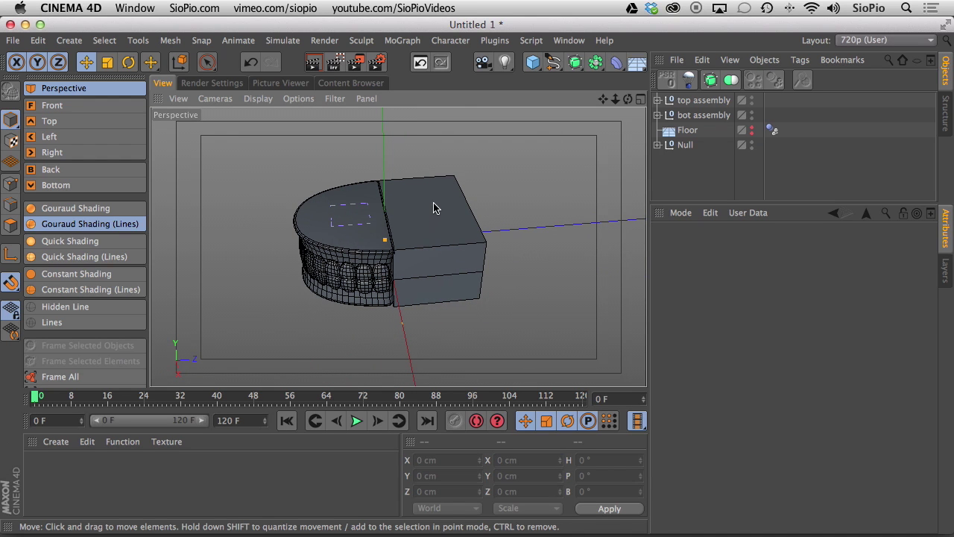
{"action": "left_click_drag", "start_coordinate": [443, 270], "coordinate": [470, 248], "text": "alt"}
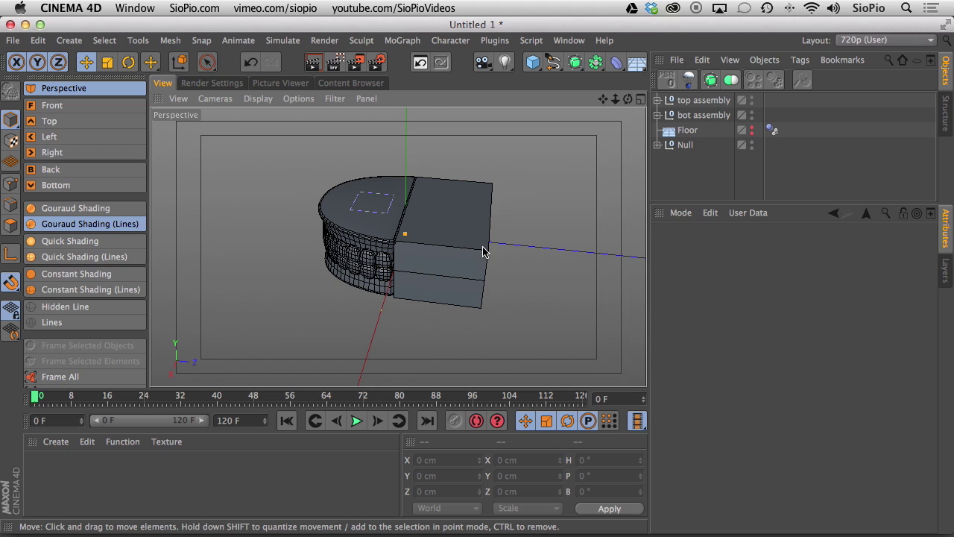
{"action": "left_click_drag", "start_coordinate": [437, 283], "coordinate": [470, 222], "text": "alt"}
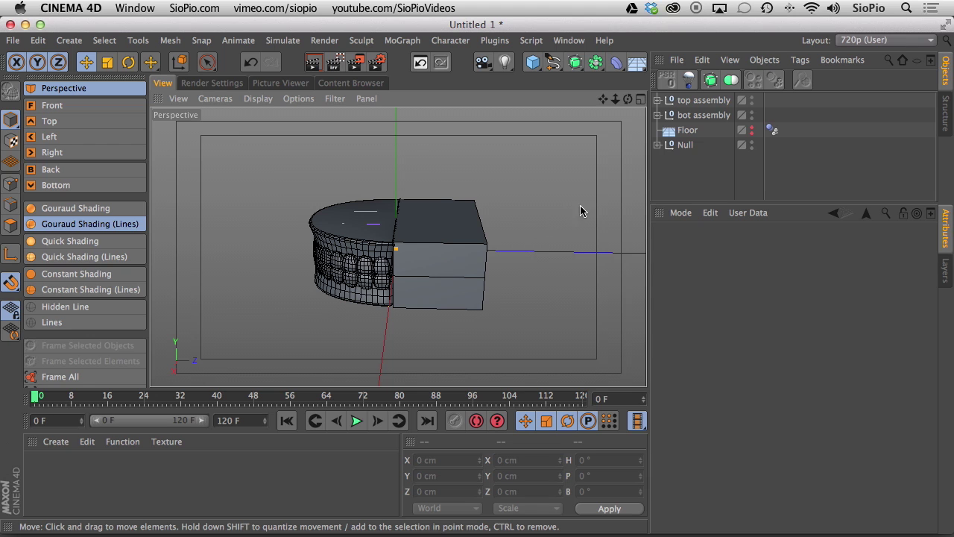
Rename the Null group as dynamics.
{"action": "left_click", "coordinate": [685, 146]}
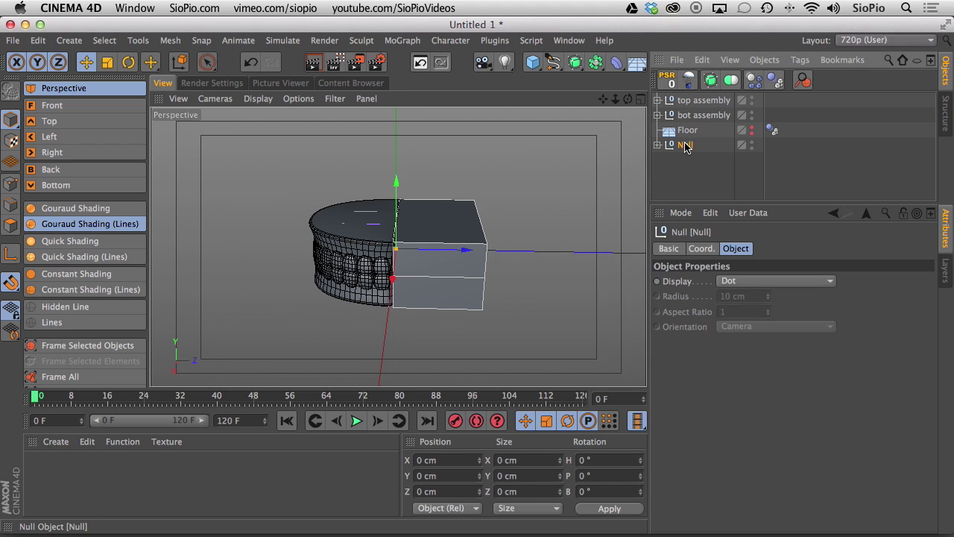
{"action": "double_click", "coordinate": [685, 146]}
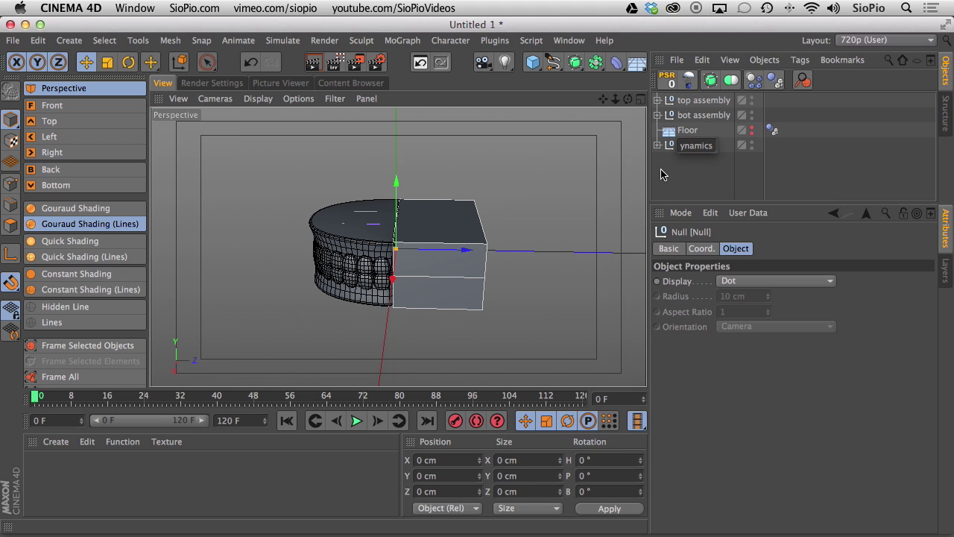
{"action": "key", "text": "Return"}
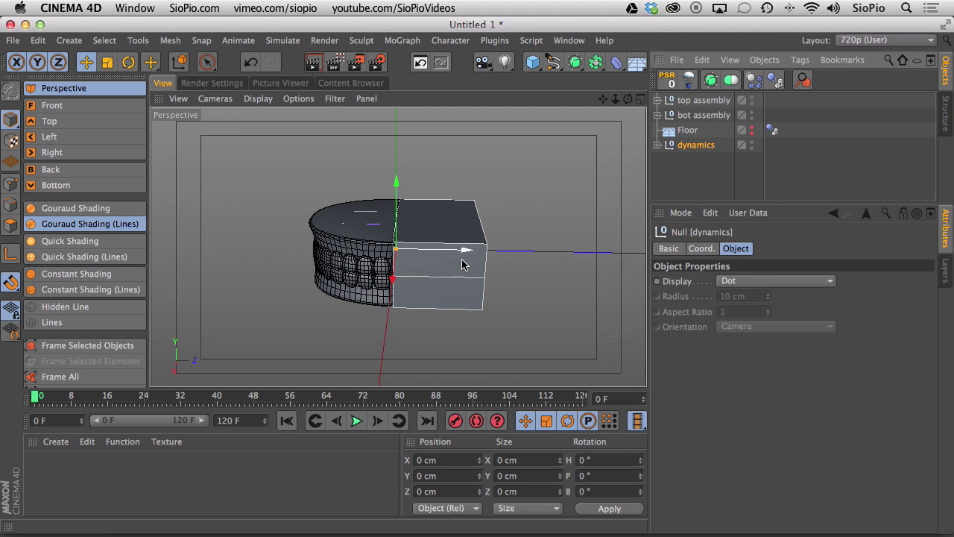
Rotate the dynamics null to a heading of 180° so its boxes enclose the teeth, and unhide the Floor.
{"action": "key", "text": "r"}
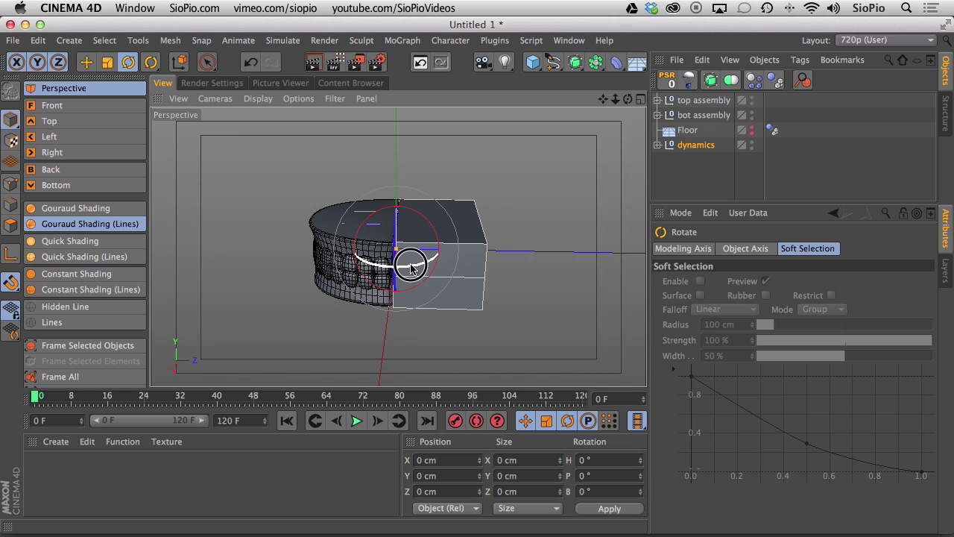
{"action": "left_click_drag", "start_coordinate": [411, 268], "coordinate": [310, 128]}
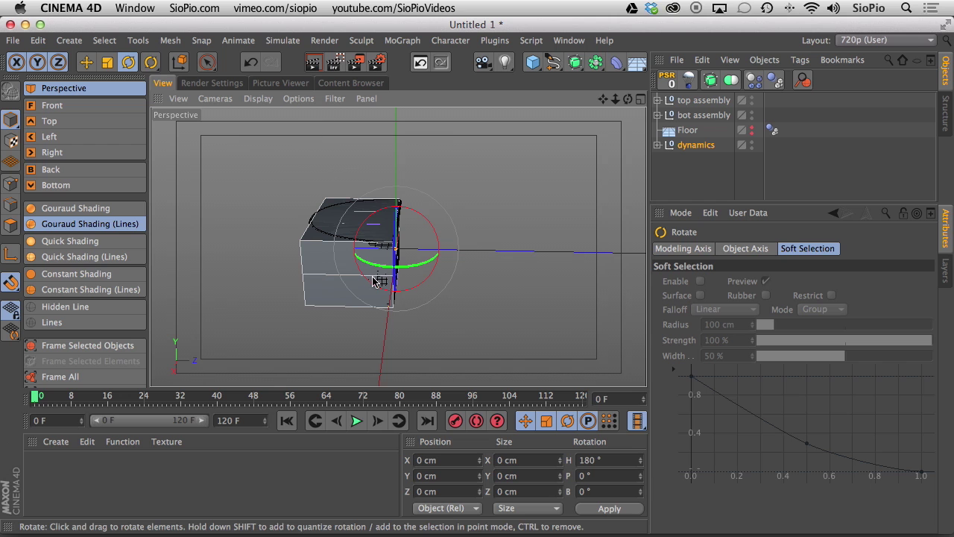
{"action": "left_click_drag", "start_coordinate": [376, 281], "coordinate": [273, 261], "text": "alt"}
{"action": "key", "text": "e"}
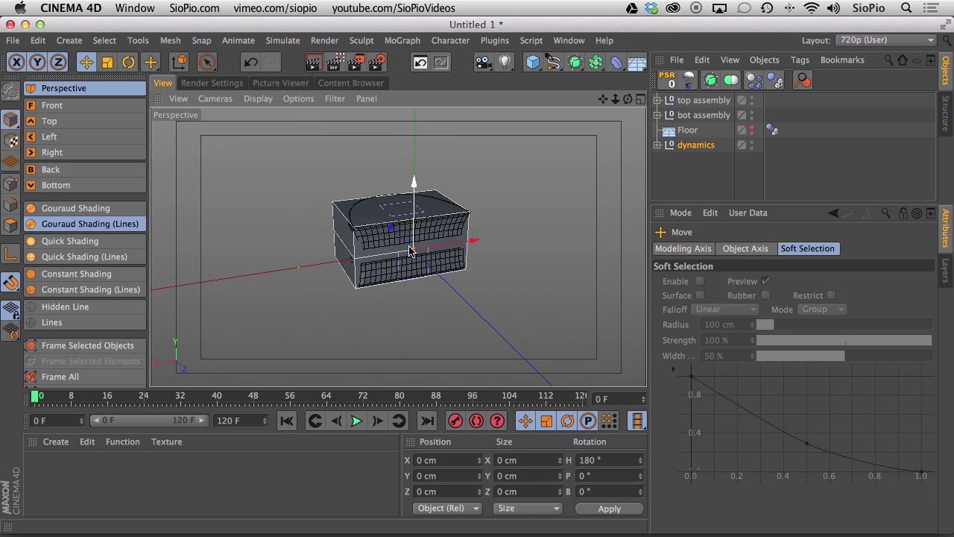
{"action": "left_click_drag", "start_coordinate": [414, 259], "coordinate": [454, 206], "text": "alt"}
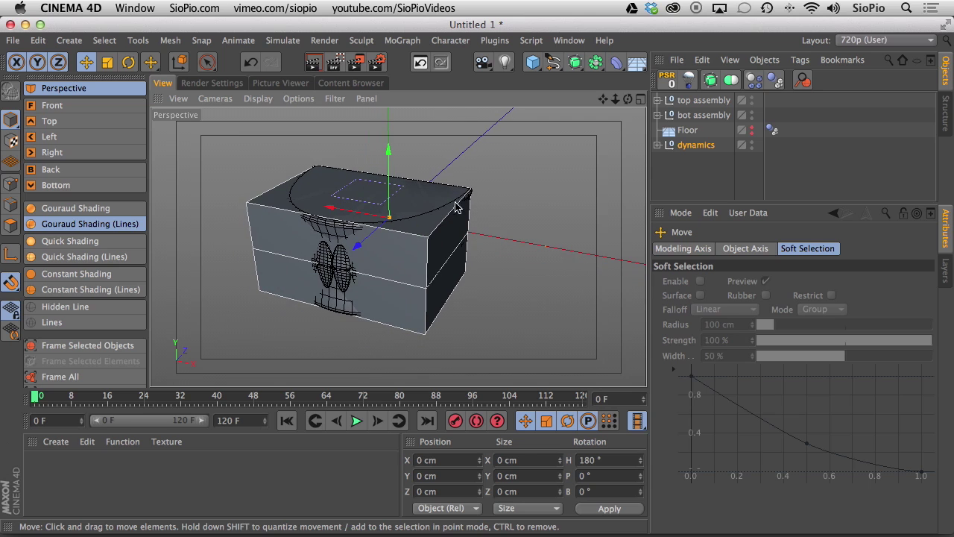
{"action": "left_click", "coordinate": [752, 130]}
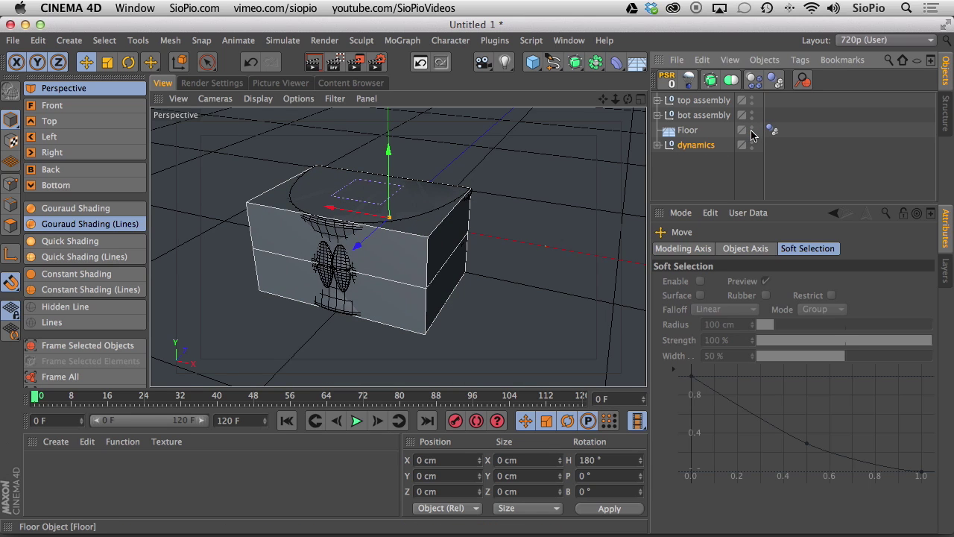
Nest the bot assembly under the bot cube and the top assembly under the top cube inside dynamics.
{"action": "left_click", "coordinate": [658, 145]}
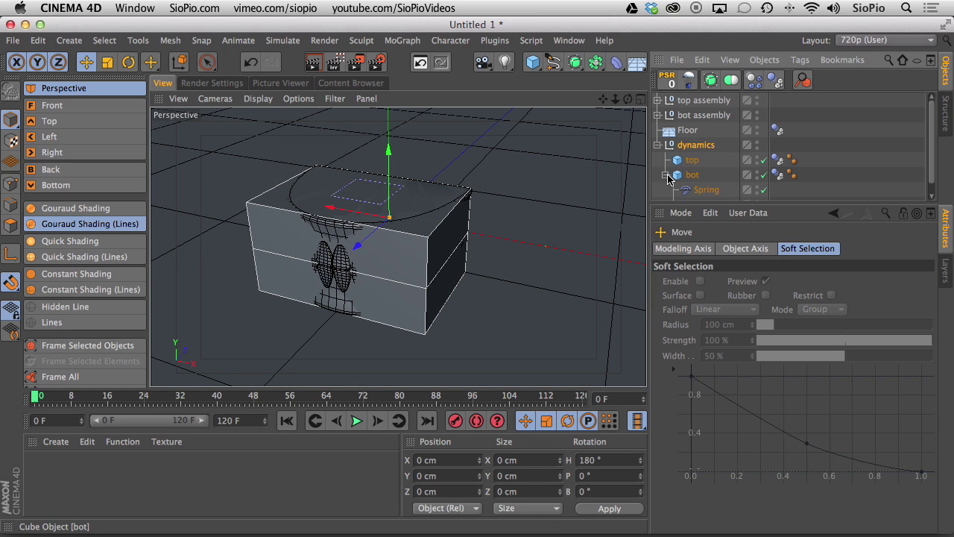
{"action": "left_click_drag", "start_coordinate": [690, 121], "coordinate": [694, 183]}
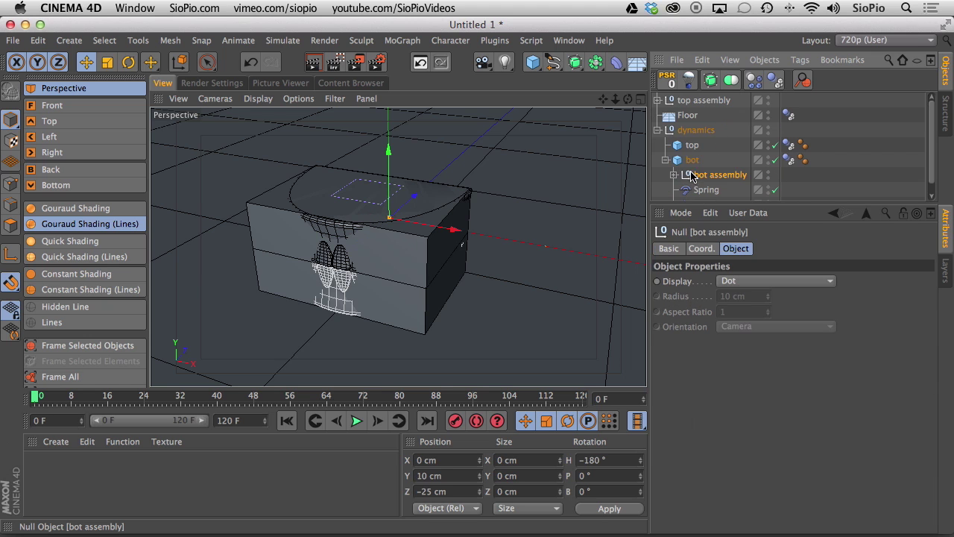
{"action": "left_click", "coordinate": [664, 159]}
{"action": "left_click_drag", "start_coordinate": [683, 104], "coordinate": [687, 146]}
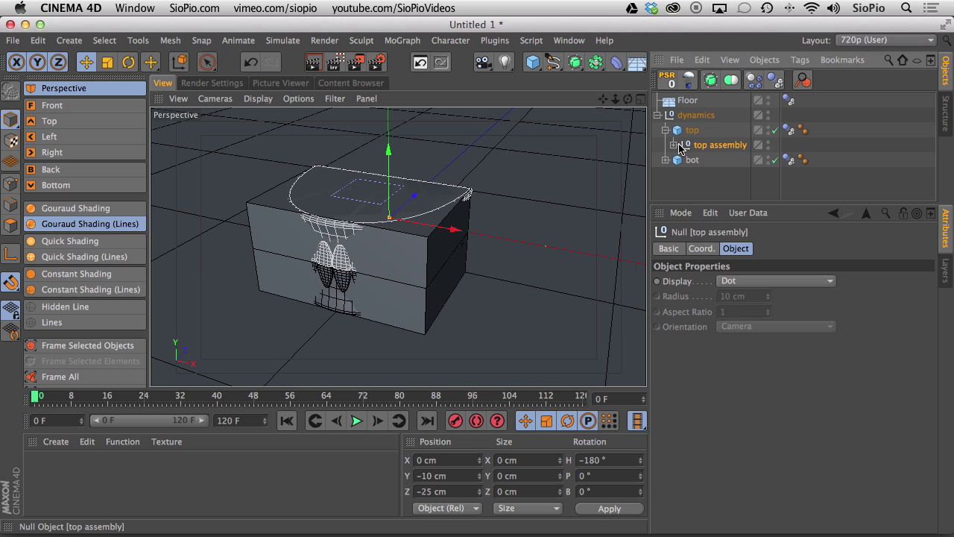
{"action": "left_click", "coordinate": [666, 130]}
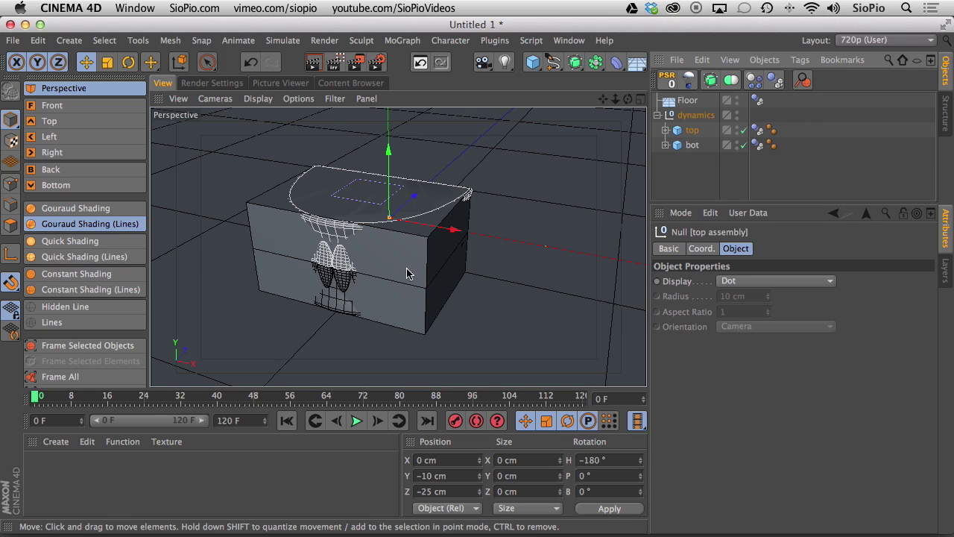
Hide the top and bot cubes while forcing their nested top assembly and bot assembly to stay visible.
{"action": "left_click", "coordinate": [736, 127]}
{"action": "left_click", "coordinate": [736, 128]}
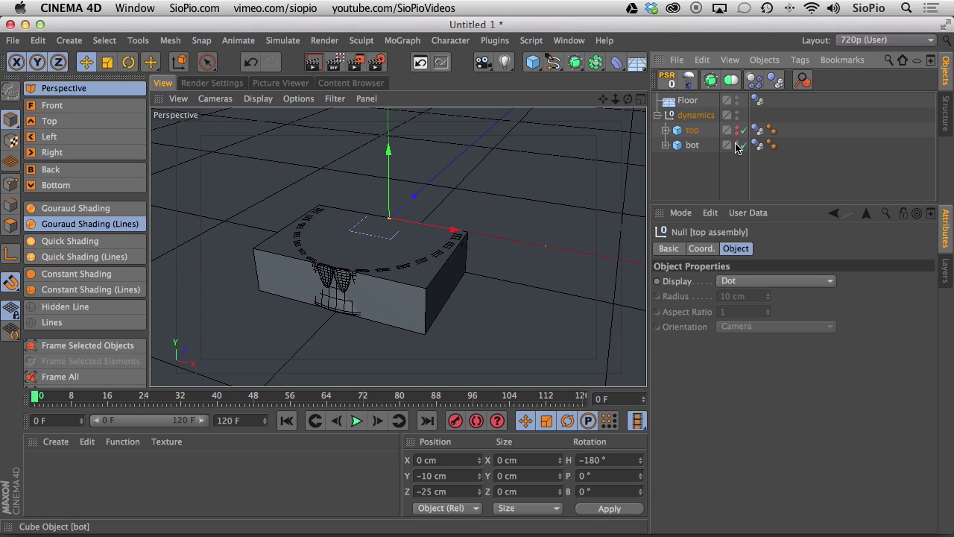
{"action": "left_click", "coordinate": [736, 142]}
{"action": "left_click", "coordinate": [736, 142]}
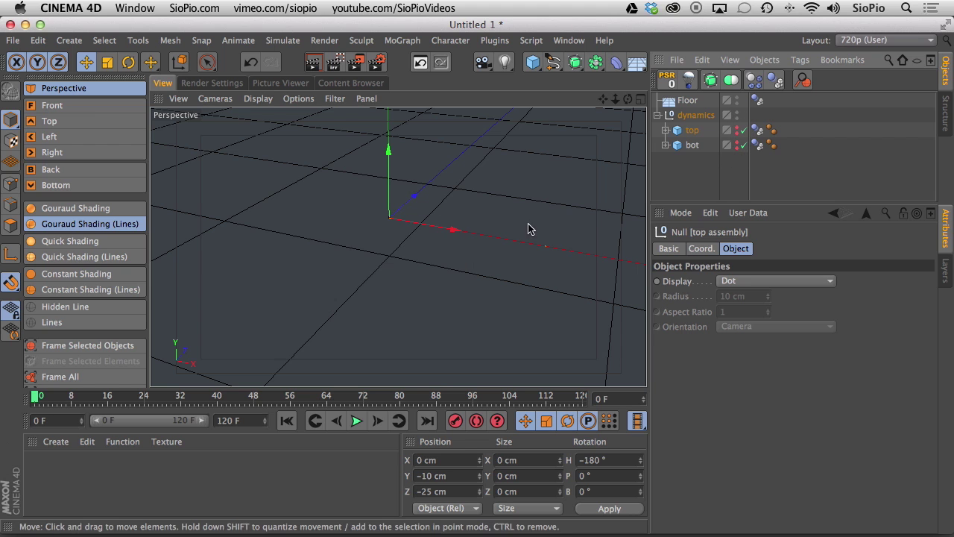
{"action": "left_click", "coordinate": [666, 130]}
{"action": "left_click", "coordinate": [666, 159]}
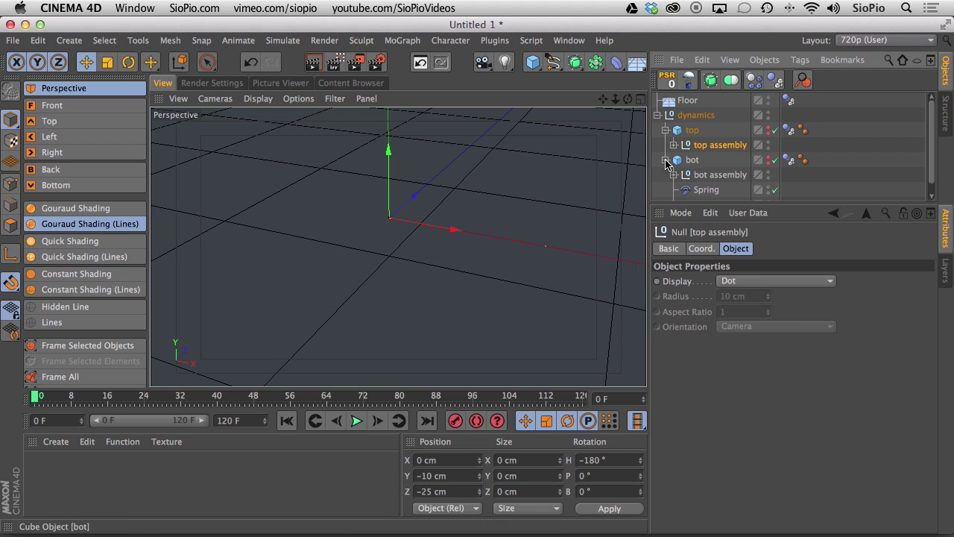
{"action": "left_click", "coordinate": [768, 142]}
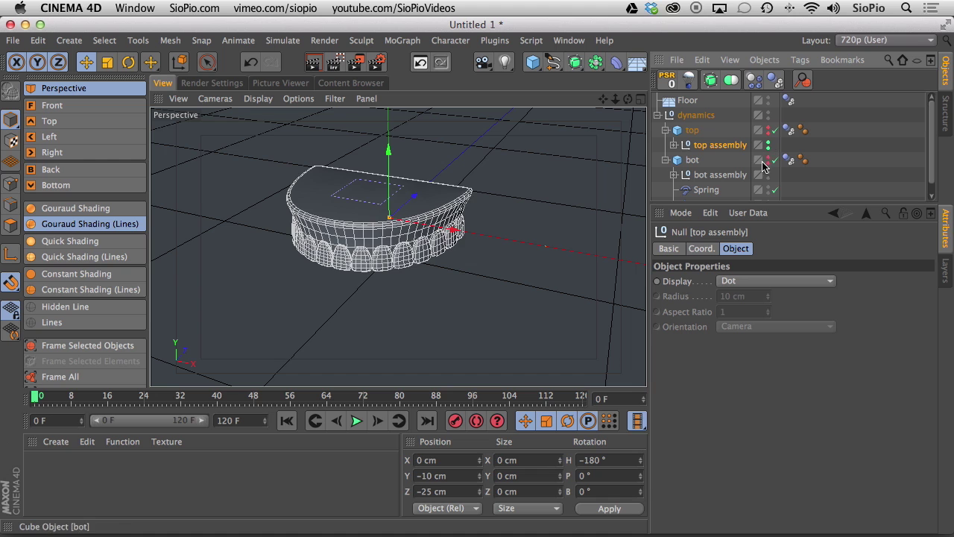
{"action": "left_click", "coordinate": [768, 172]}
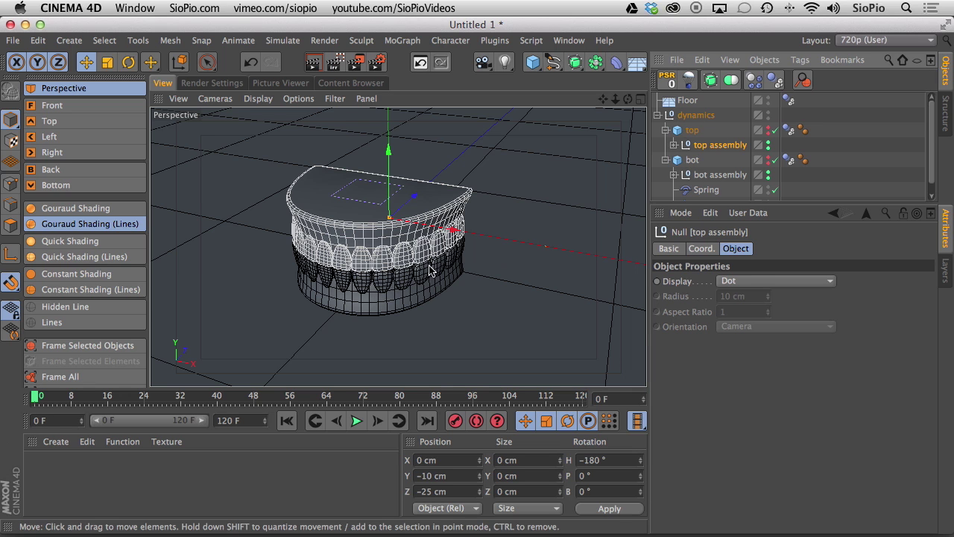
Play the jaw dynamics simulation in Gouraud Shading, stop it and return to frame 0.
{"action": "left_click", "coordinate": [356, 421]}
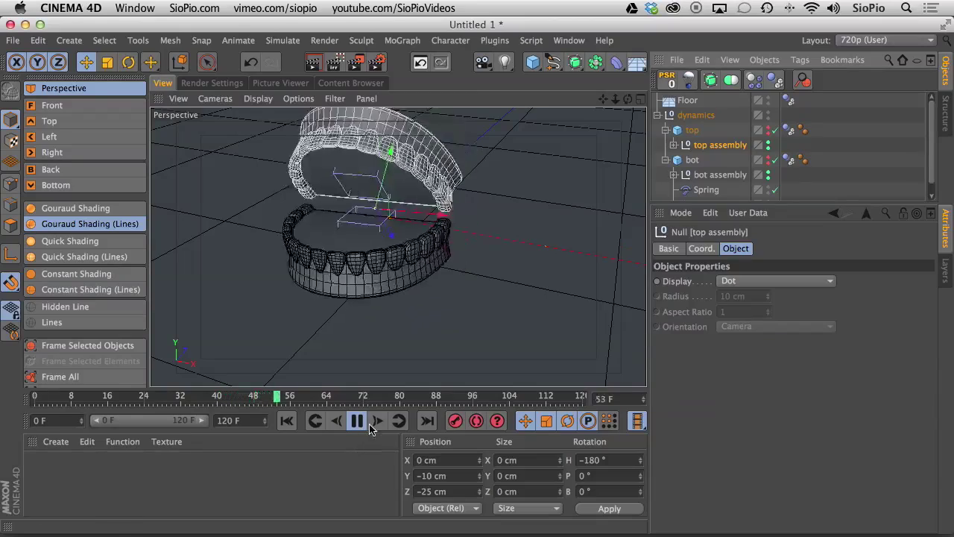
{"action": "left_click", "coordinate": [95, 209]}
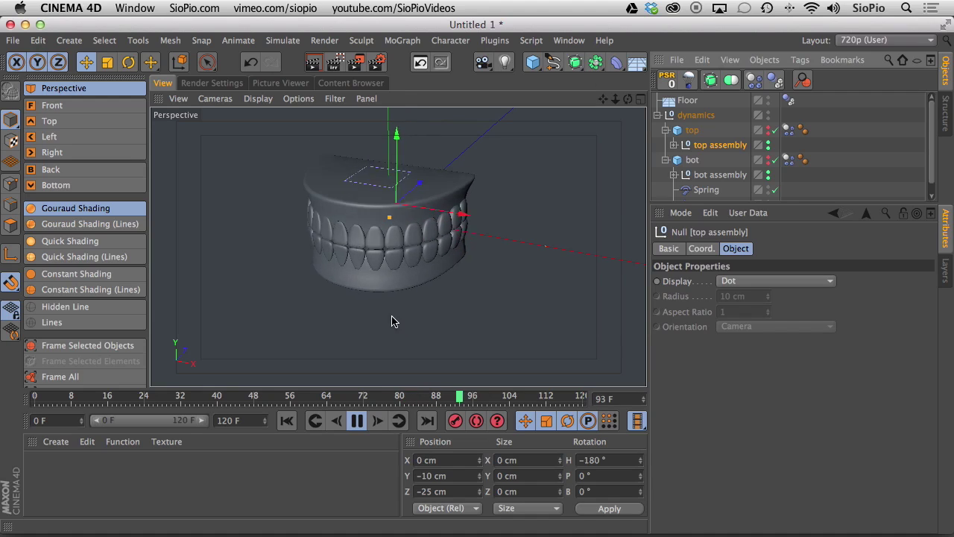
{"action": "left_click", "coordinate": [357, 421]}
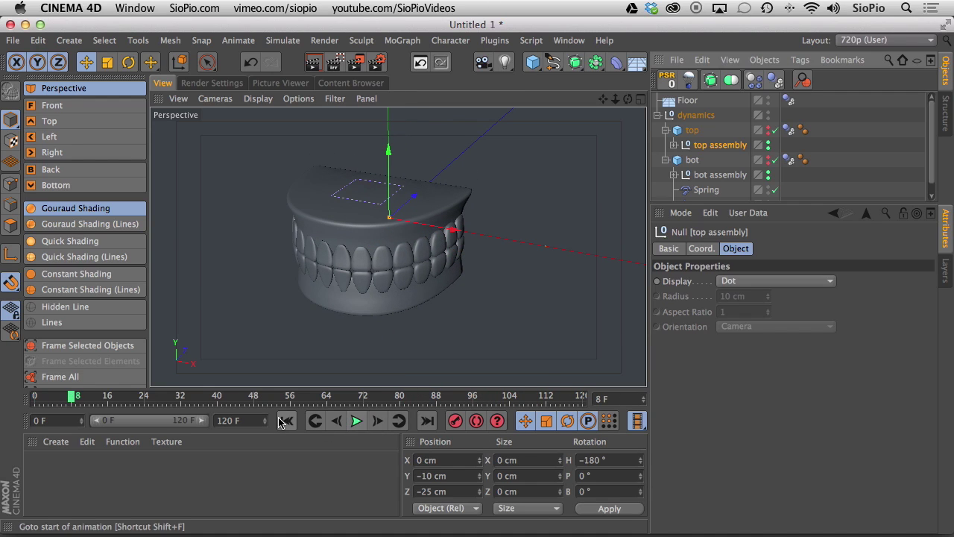
{"action": "left_click", "coordinate": [287, 422]}
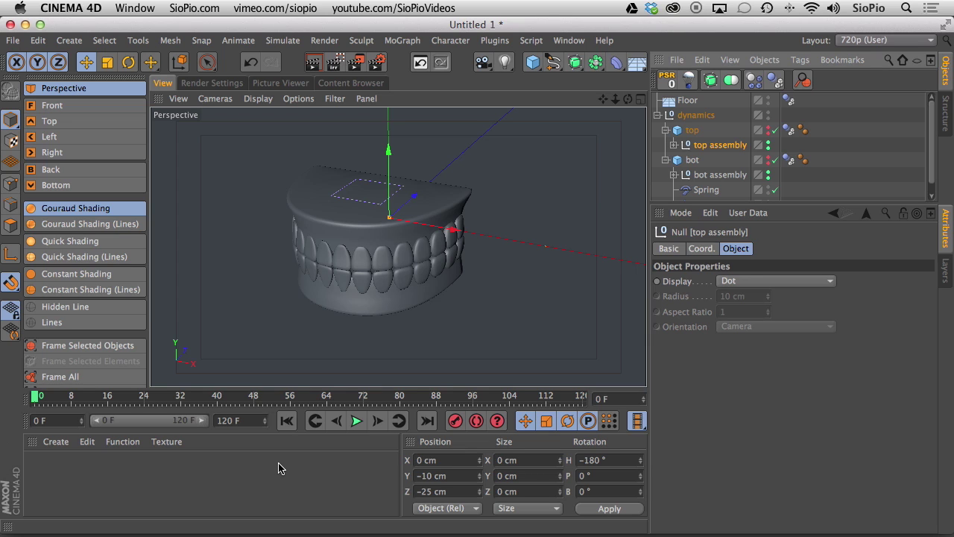
Create a new material, open it in the Material Editor beside the teeth and name it 1.
{"action": "double_click", "coordinate": [65, 466]}
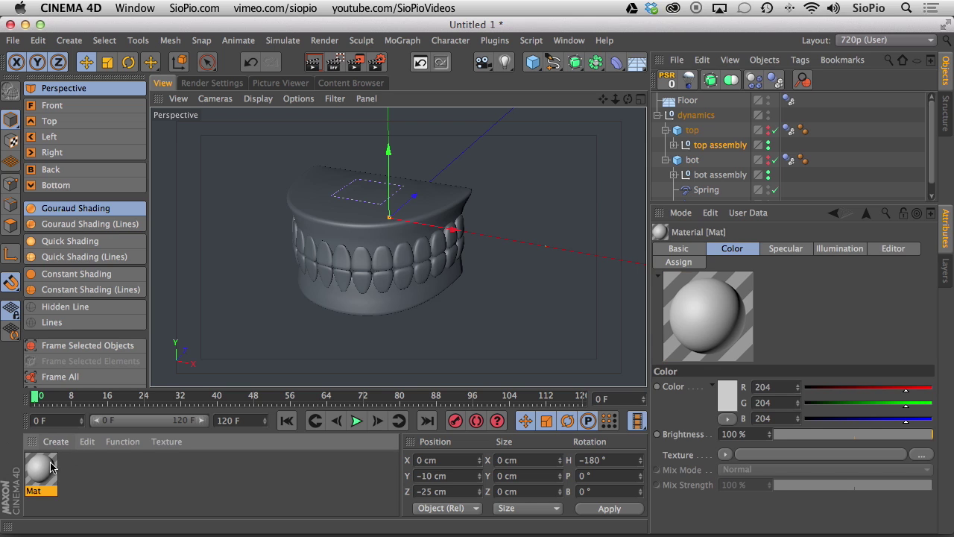
{"action": "double_click", "coordinate": [42, 468]}
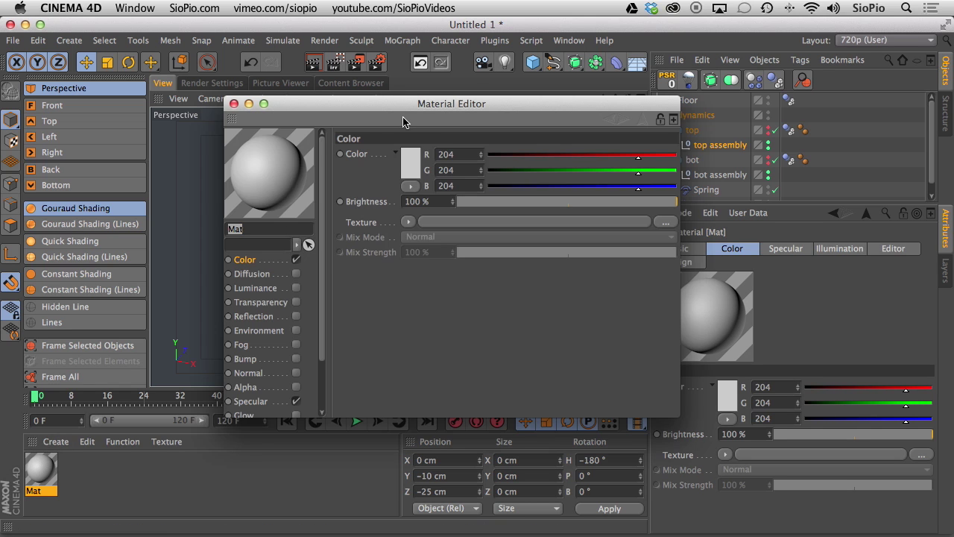
{"action": "left_click_drag", "start_coordinate": [380, 106], "coordinate": [589, 113]}
{"action": "type", "text": "1"}
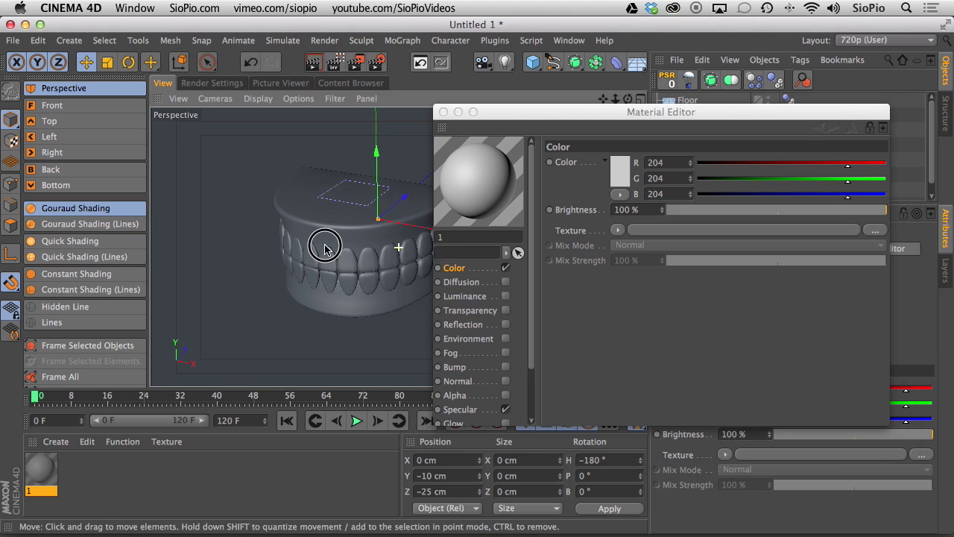
{"action": "middle_click_drag", "start_coordinate": [324, 248], "coordinate": [256, 241], "text": "alt"}
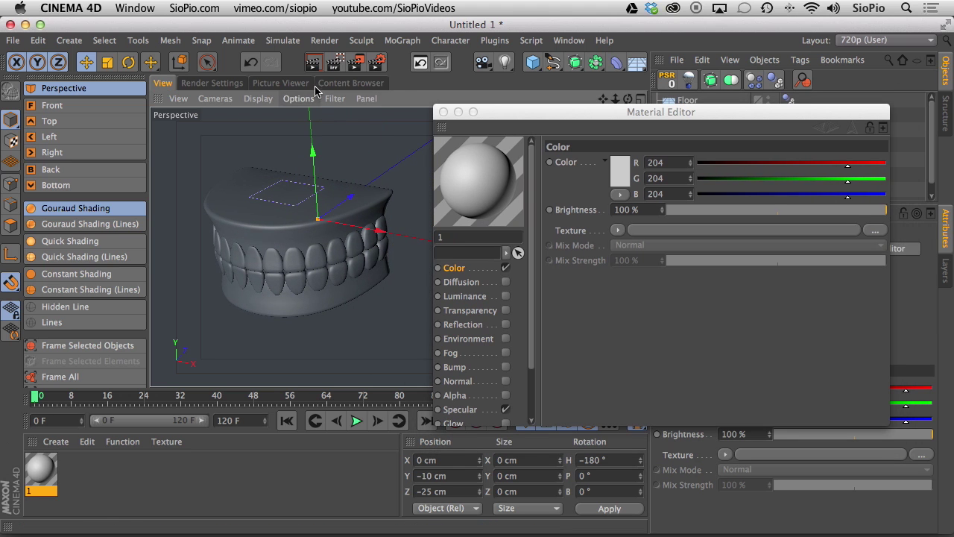
Enable the Interactive Render Region and resize it to frame the whole teeth model in the perspective view.
{"action": "left_click", "coordinate": [333, 63]}
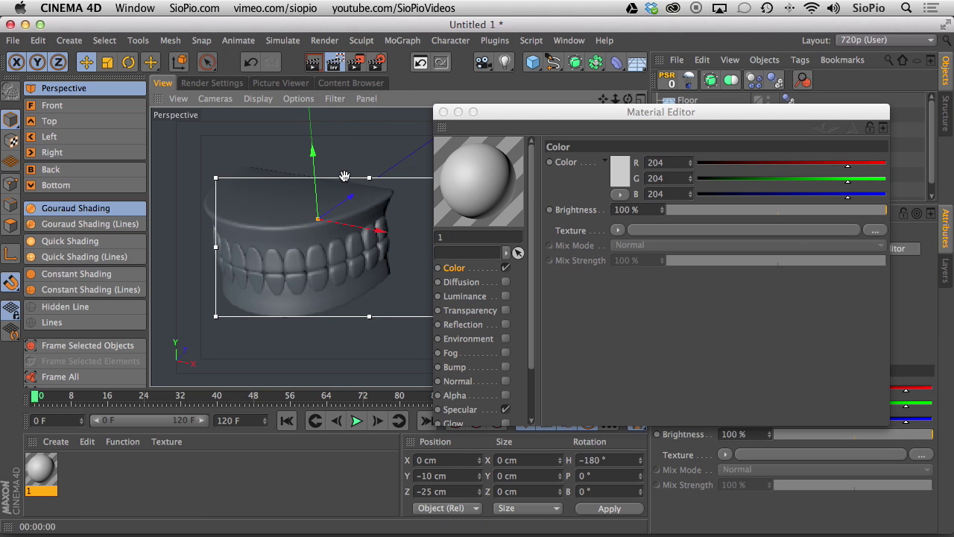
{"action": "left_click_drag", "start_coordinate": [344, 176], "coordinate": [283, 134]}
{"action": "left_click_drag", "start_coordinate": [451, 111], "coordinate": [496, 120]}
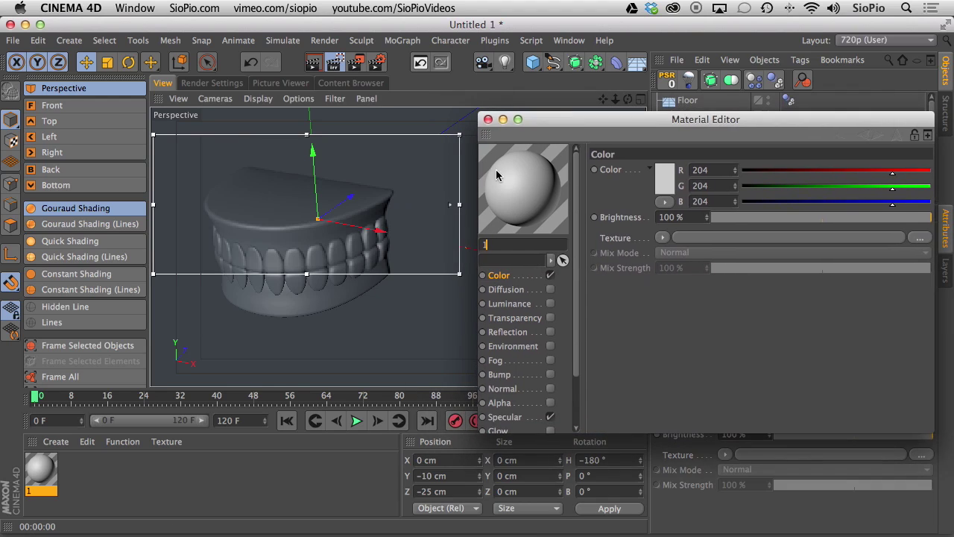
{"action": "left_click_drag", "start_coordinate": [459, 274], "coordinate": [407, 377]}
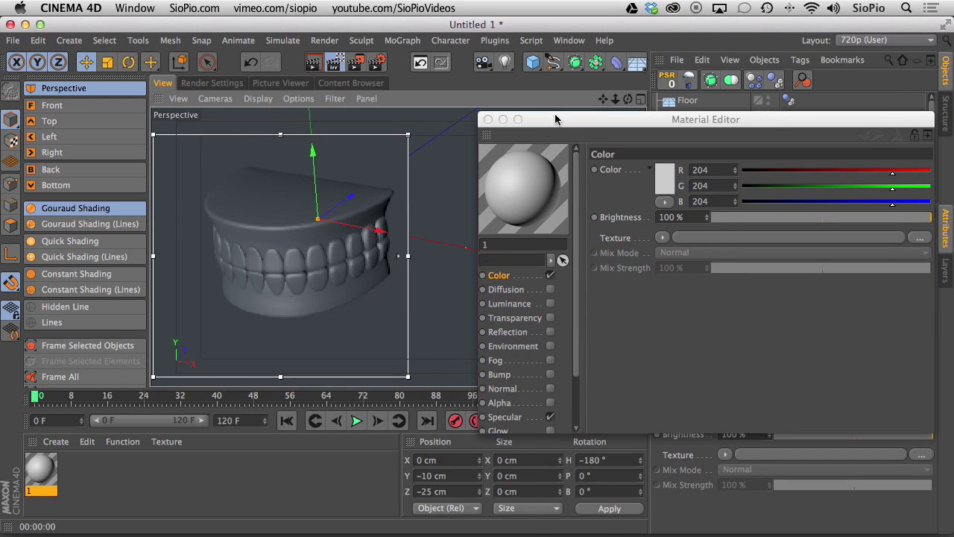
Rename the material as teeth and disable its Specular channel.
{"action": "left_click_drag", "start_coordinate": [555, 120], "coordinate": [482, 88]}
{"action": "left_click", "coordinate": [418, 215]}
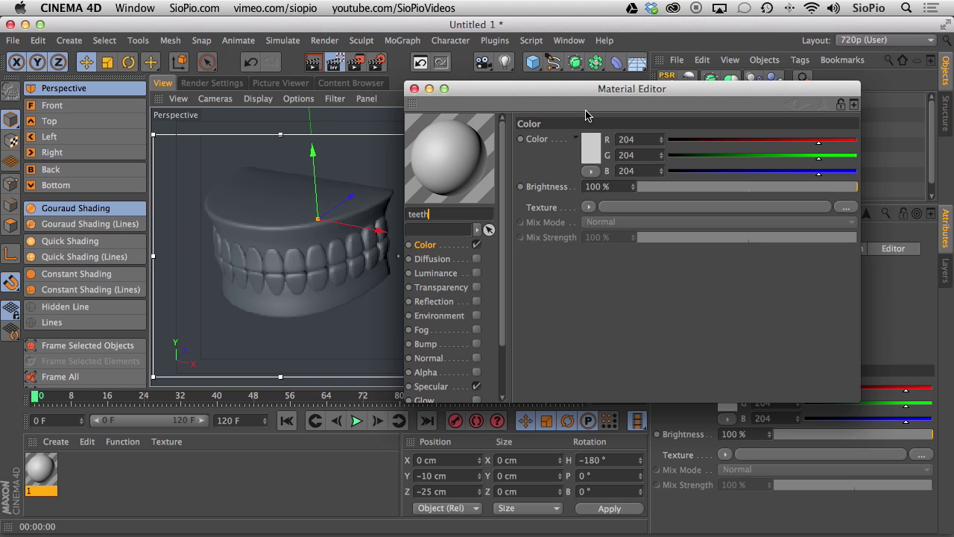
{"action": "left_click_drag", "start_coordinate": [562, 87], "coordinate": [568, 68]}
{"action": "left_click", "coordinate": [480, 370]}
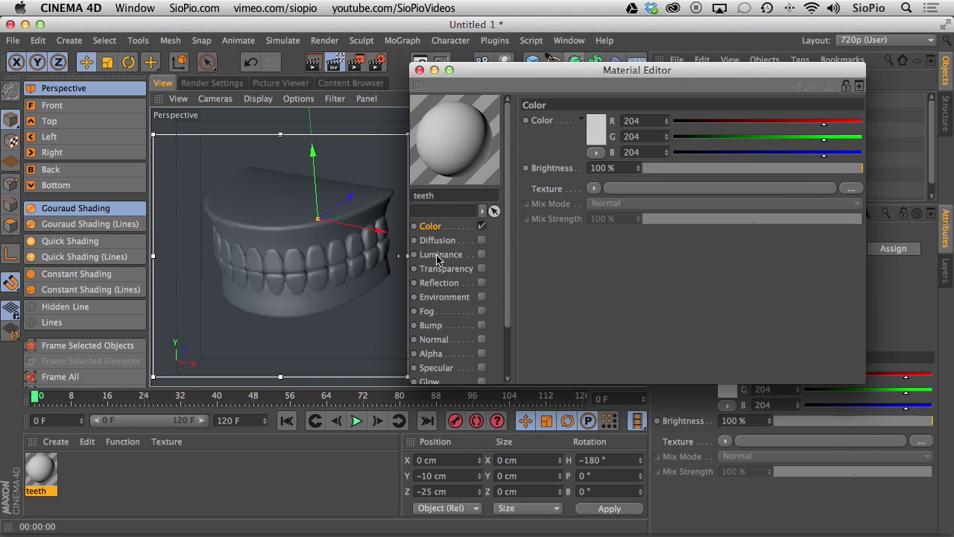
Enable the teeth material's Luminance channel with a Lumas texture and turn off the Active option in its shader properties.
{"action": "left_click", "coordinate": [481, 254]}
{"action": "left_click", "coordinate": [594, 188]}
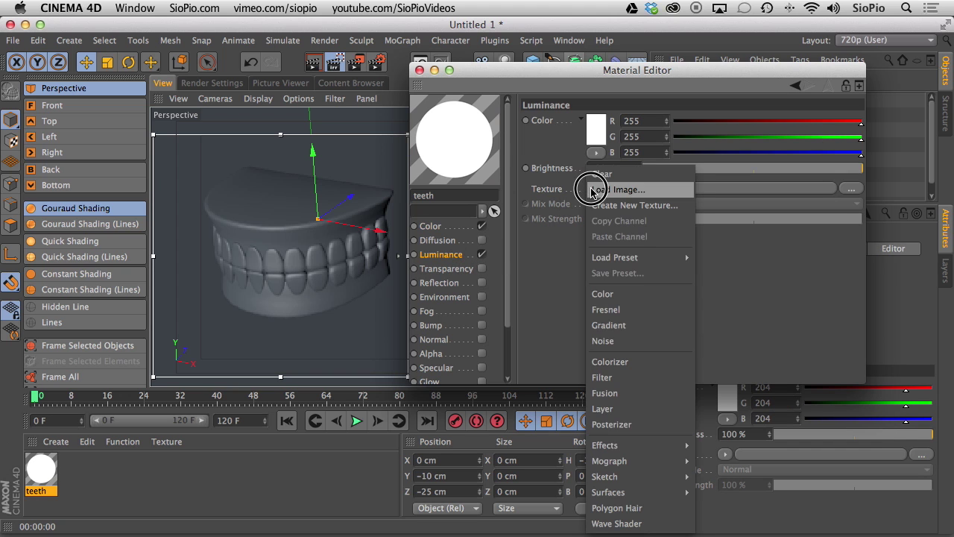
{"action": "mouse_move", "coordinate": [603, 447]}
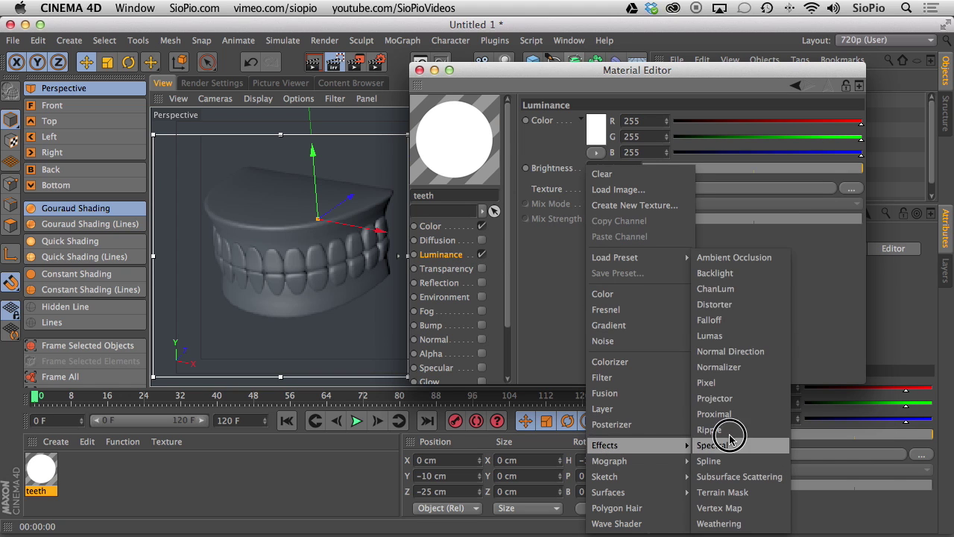
{"action": "left_click", "coordinate": [710, 336]}
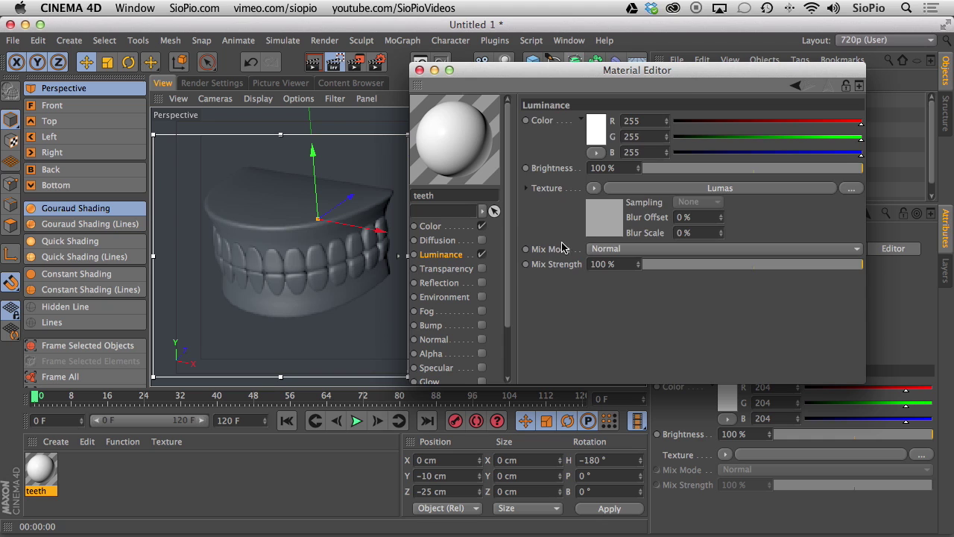
{"action": "left_click", "coordinate": [601, 219]}
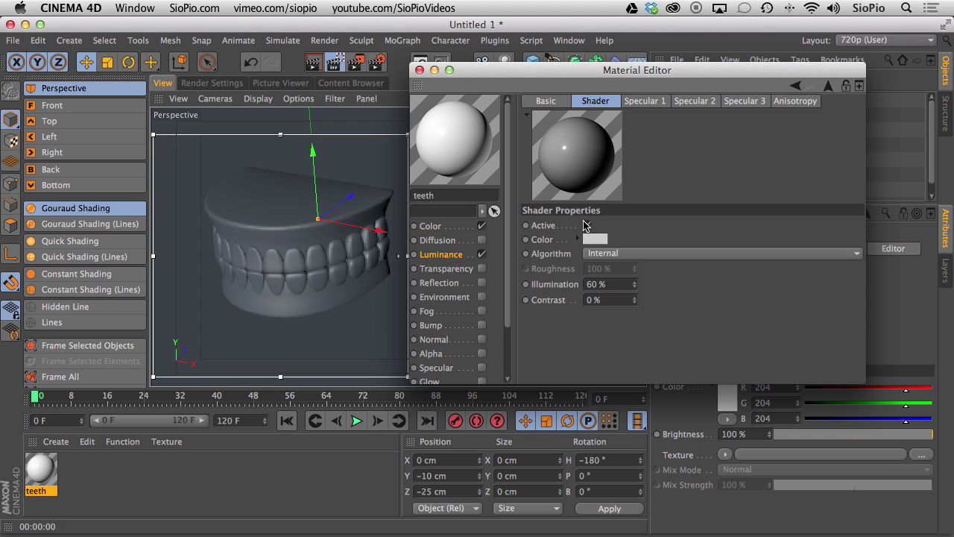
{"action": "left_click", "coordinate": [587, 225]}
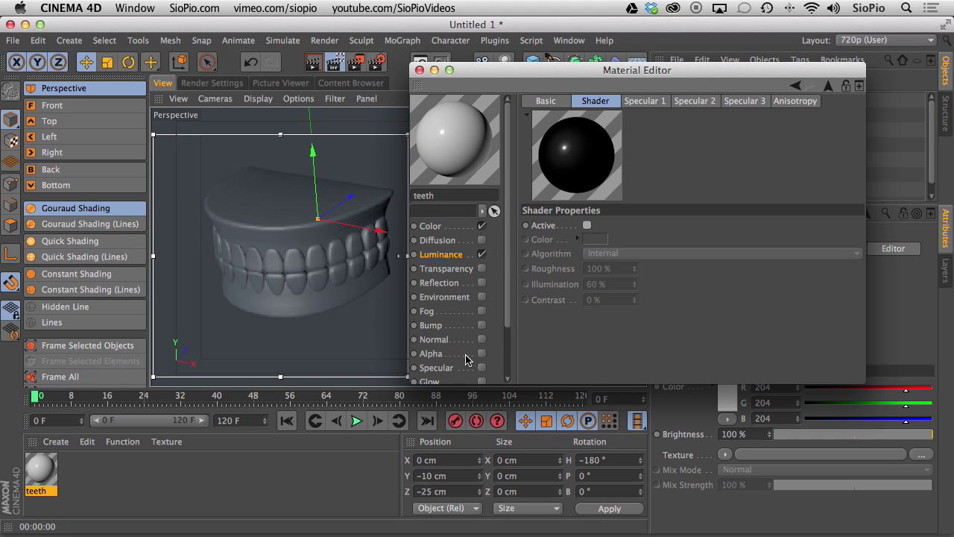
Enable Reflection on the teeth material with a Fresnel texture, set to Physical with the Plastic (PET) preset.
{"action": "left_click", "coordinate": [451, 284]}
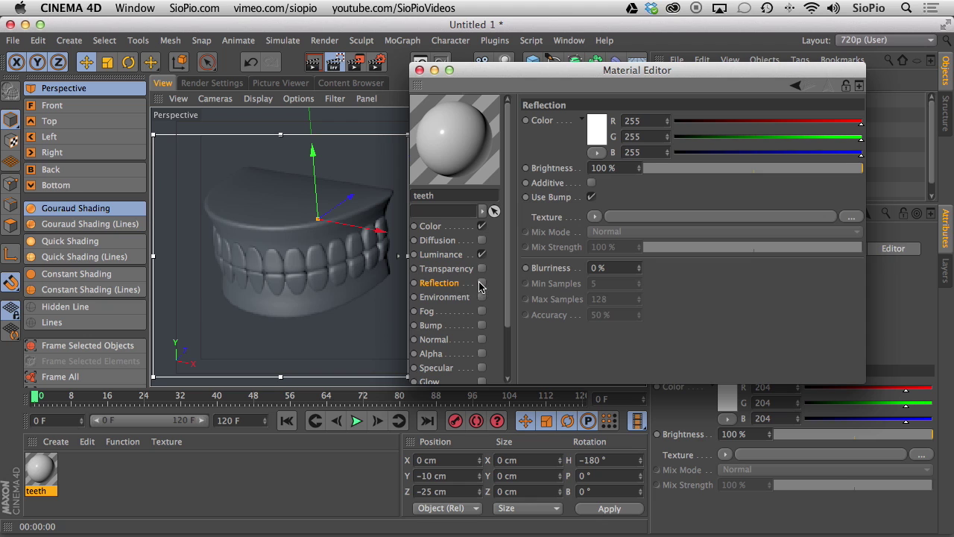
{"action": "left_click", "coordinate": [481, 284]}
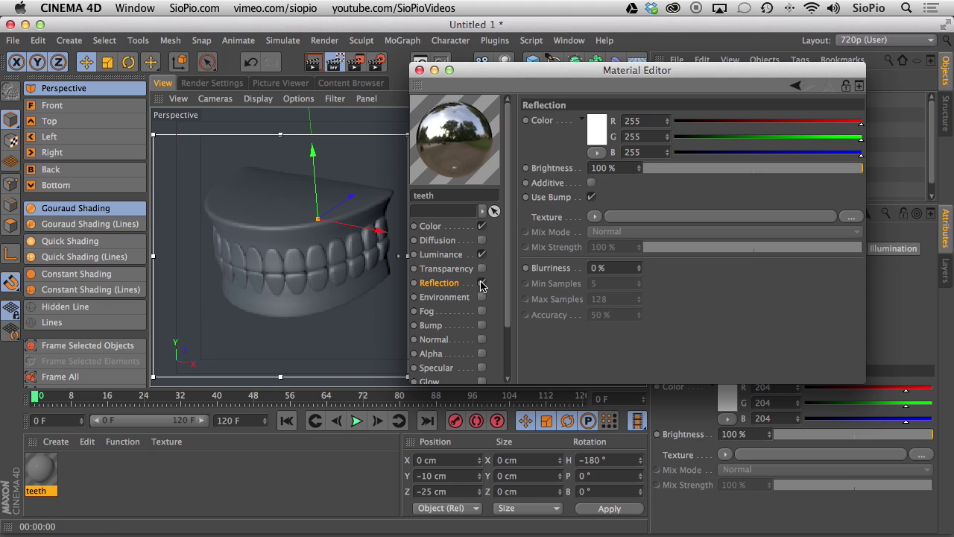
{"action": "left_click", "coordinate": [594, 216]}
{"action": "left_click", "coordinate": [616, 324]}
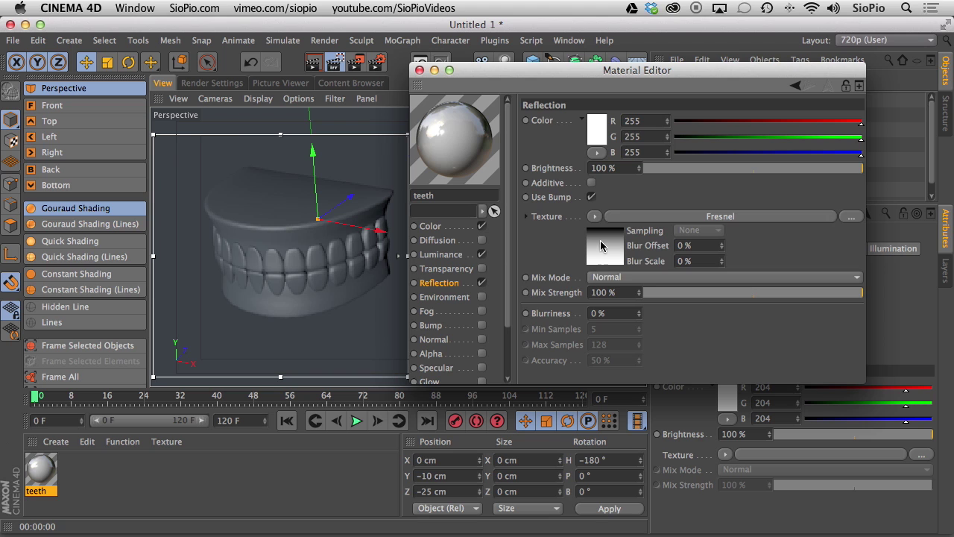
{"action": "left_click", "coordinate": [603, 246]}
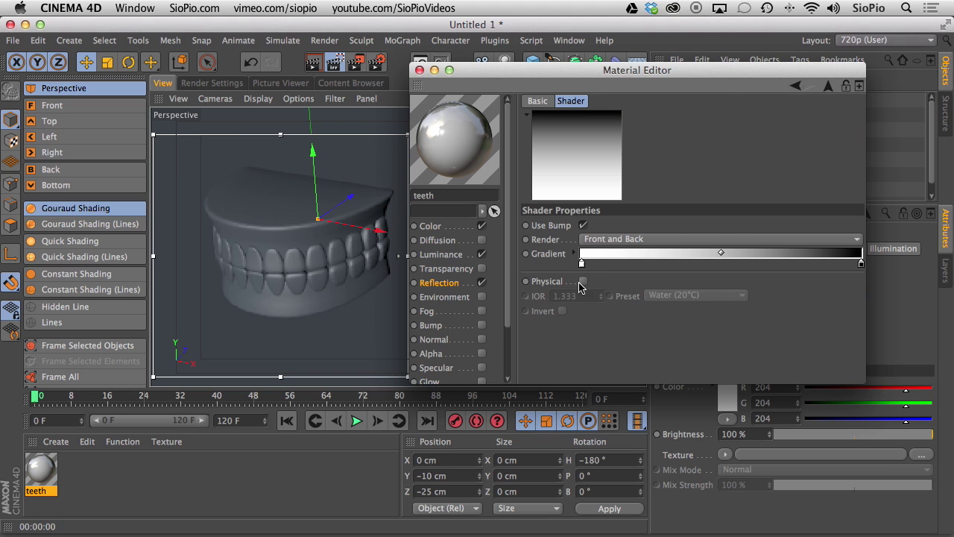
{"action": "left_click", "coordinate": [583, 282]}
{"action": "left_click", "coordinate": [658, 294]}
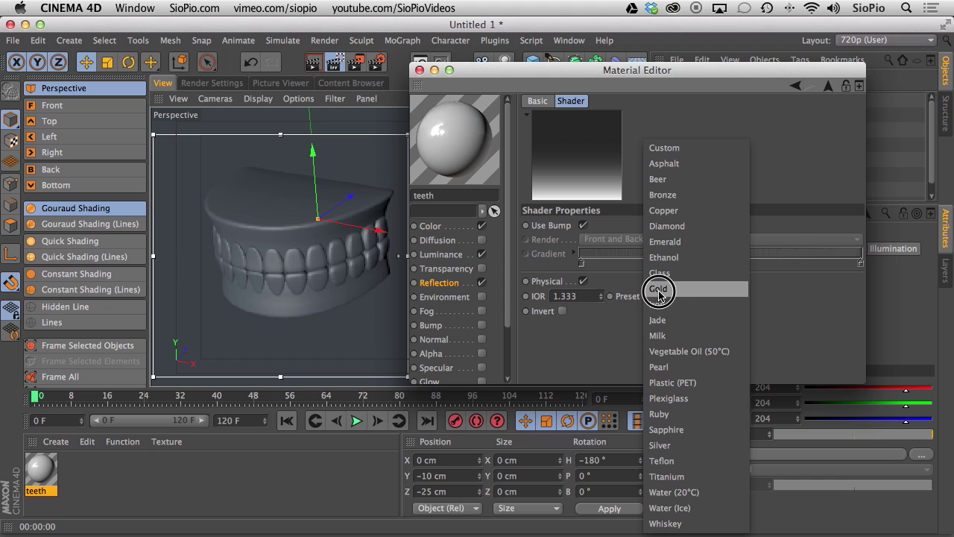
{"action": "left_click", "coordinate": [660, 382]}
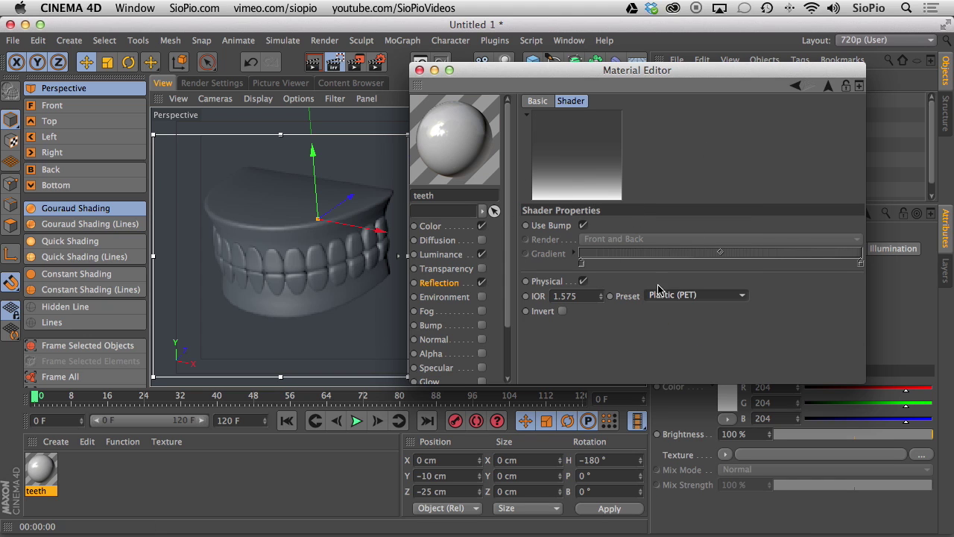
Set the teeth material's reflection brightness to 10%, mix strength to 20% and blurriness to 10%, and close the Material Editor.
{"action": "left_click", "coordinate": [441, 282]}
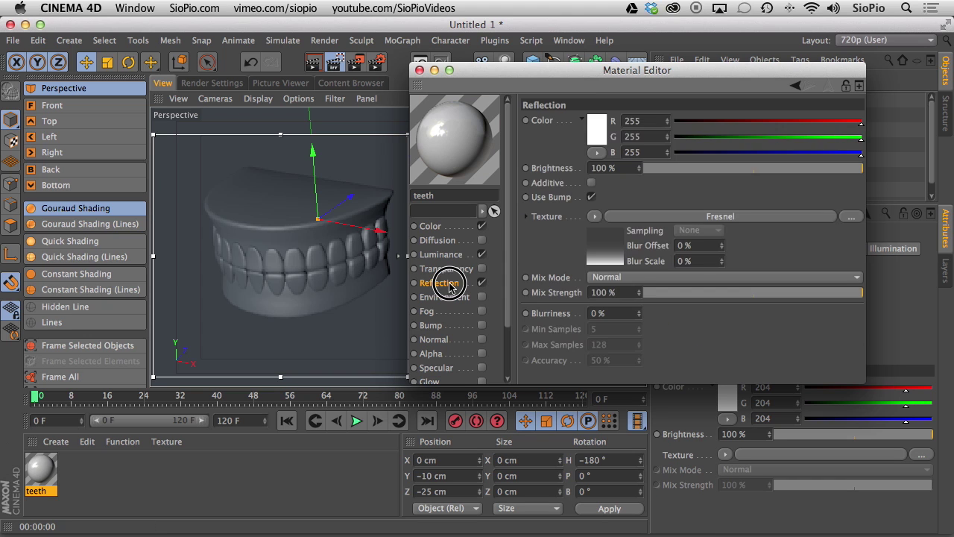
{"action": "left_click", "coordinate": [679, 172]}
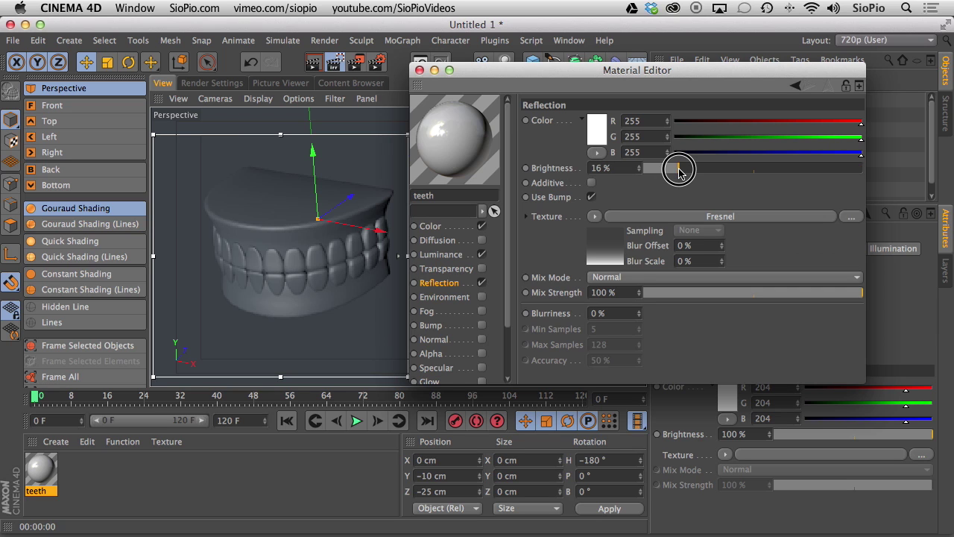
{"action": "left_click_drag", "start_coordinate": [679, 172], "coordinate": [665, 170]}
{"action": "left_click_drag", "start_coordinate": [755, 298], "coordinate": [682, 304]}
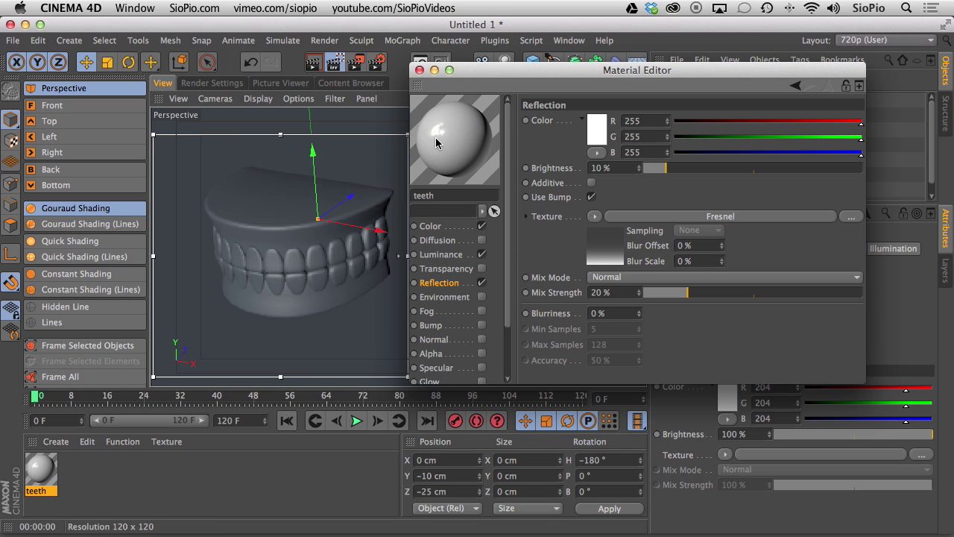
{"action": "left_click", "coordinate": [607, 313]}
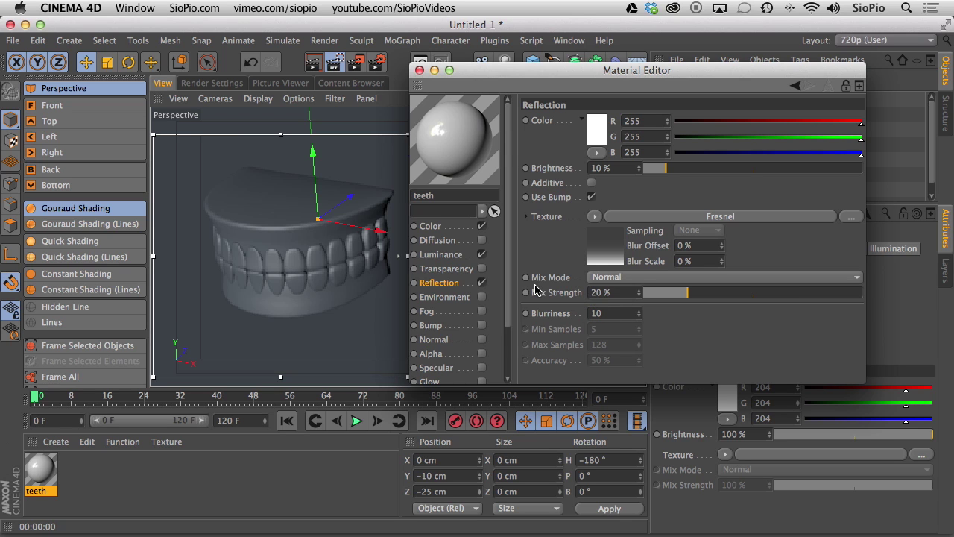
{"action": "type", "text": "10"}
{"action": "key", "text": "Return"}
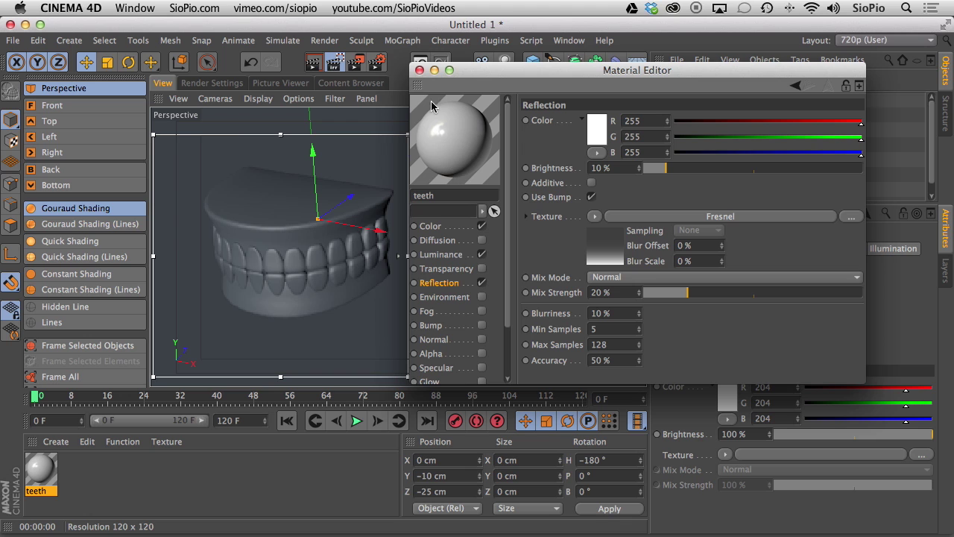
{"action": "left_click", "coordinate": [419, 69]}
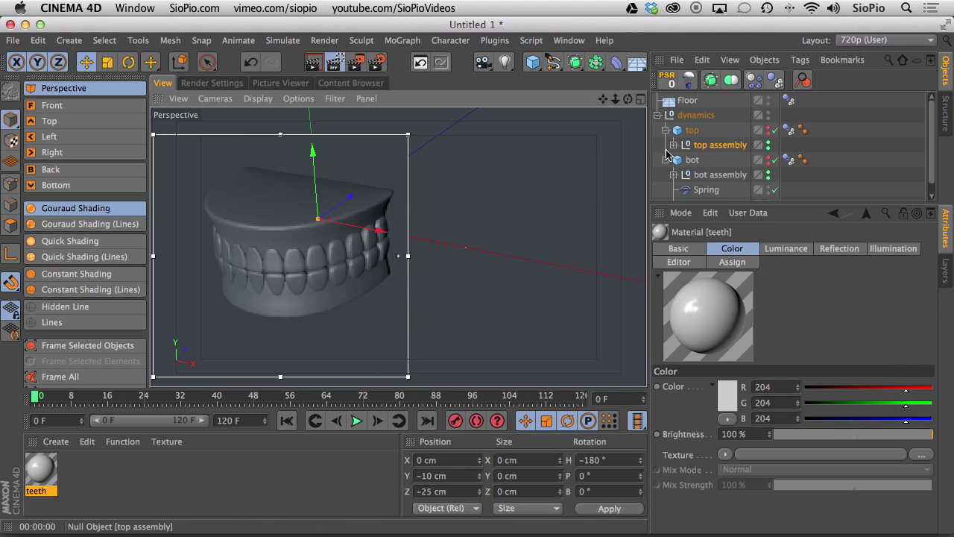
Expand both jaw assemblies and apply the teeth material to the teeth symmetry object in each one.
{"action": "left_click", "coordinate": [673, 175]}
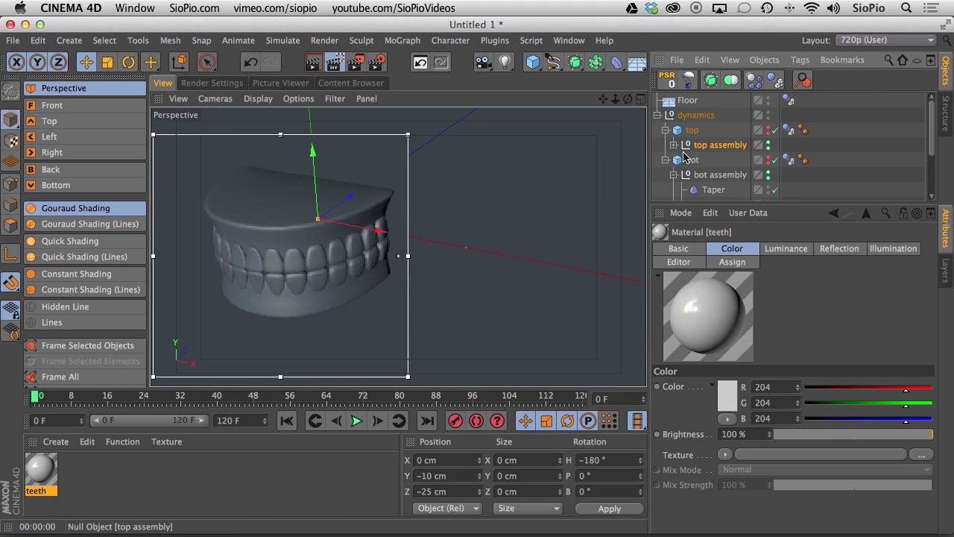
{"action": "left_click", "coordinate": [674, 145]}
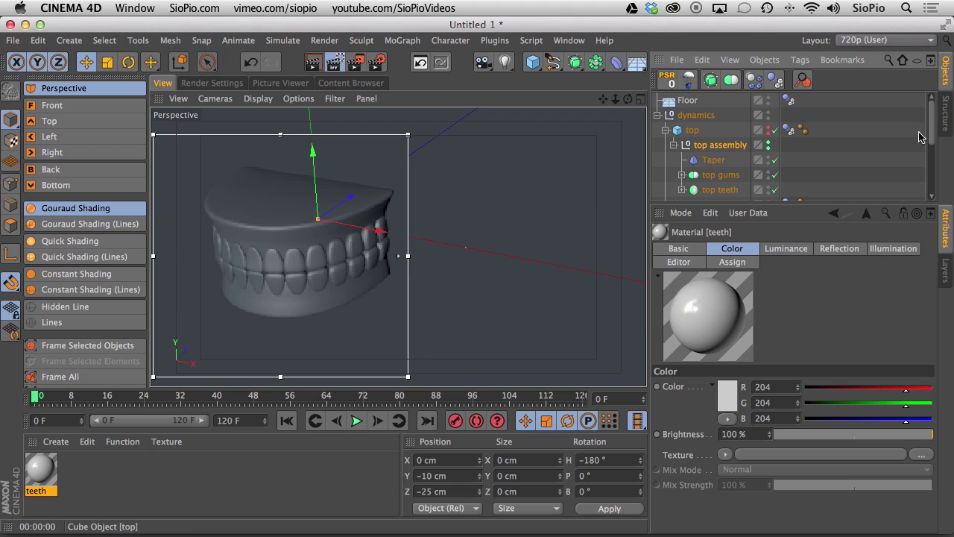
{"action": "left_click_drag", "start_coordinate": [932, 128], "coordinate": [932, 147]}
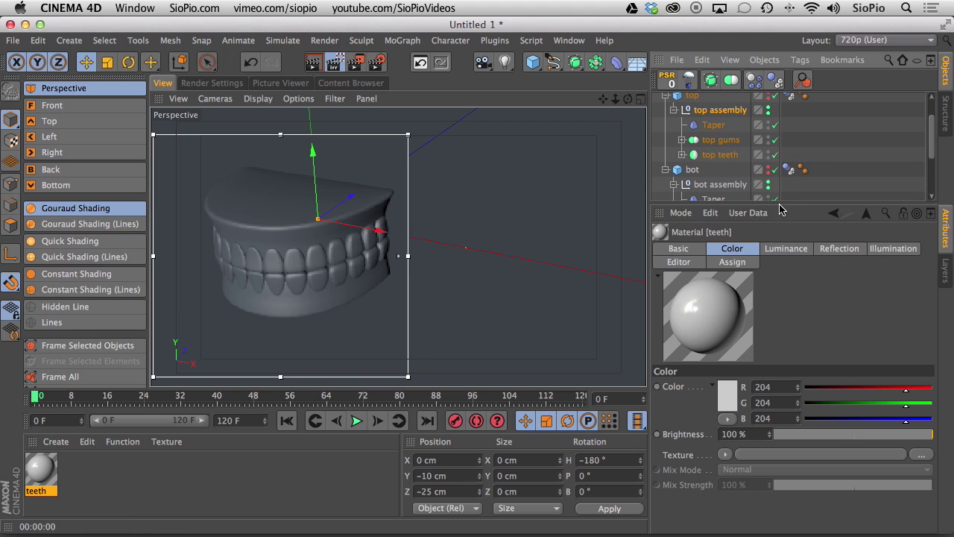
{"action": "left_click_drag", "start_coordinate": [780, 211], "coordinate": [695, 189]}
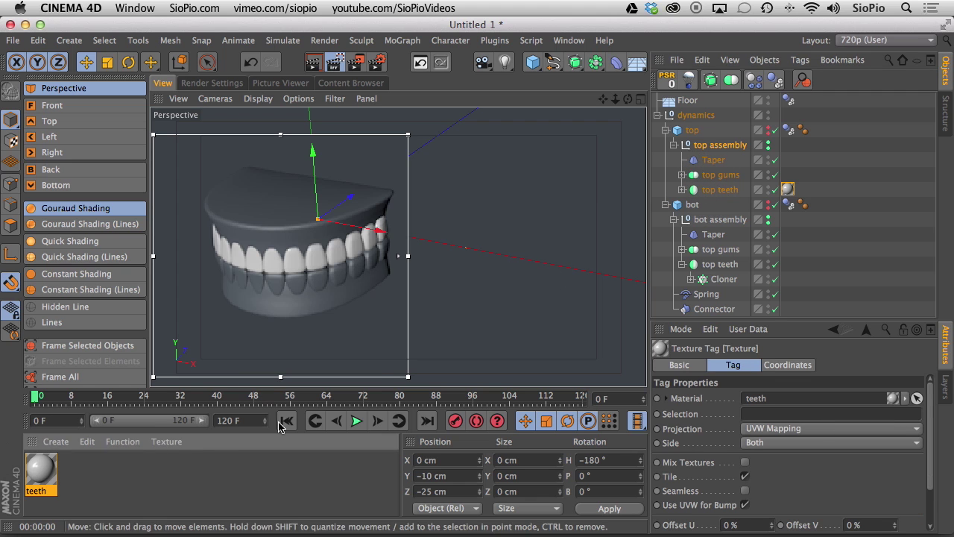
{"action": "left_click_drag", "start_coordinate": [45, 476], "coordinate": [722, 268]}
{"action": "left_click", "coordinate": [681, 265]}
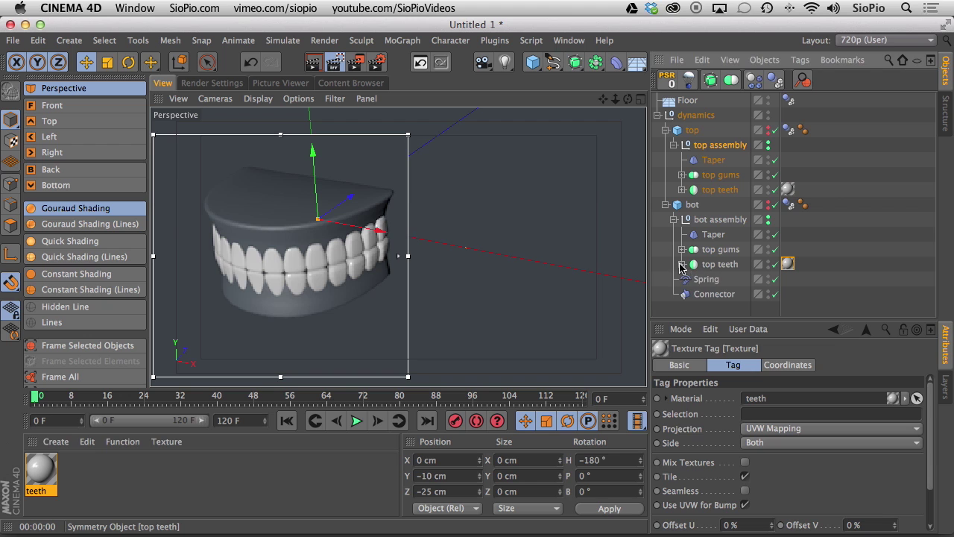
Rename the teeth and gums objects inside the bot assembly as bot teeth and bot gums.
{"action": "double_click", "coordinate": [720, 265]}
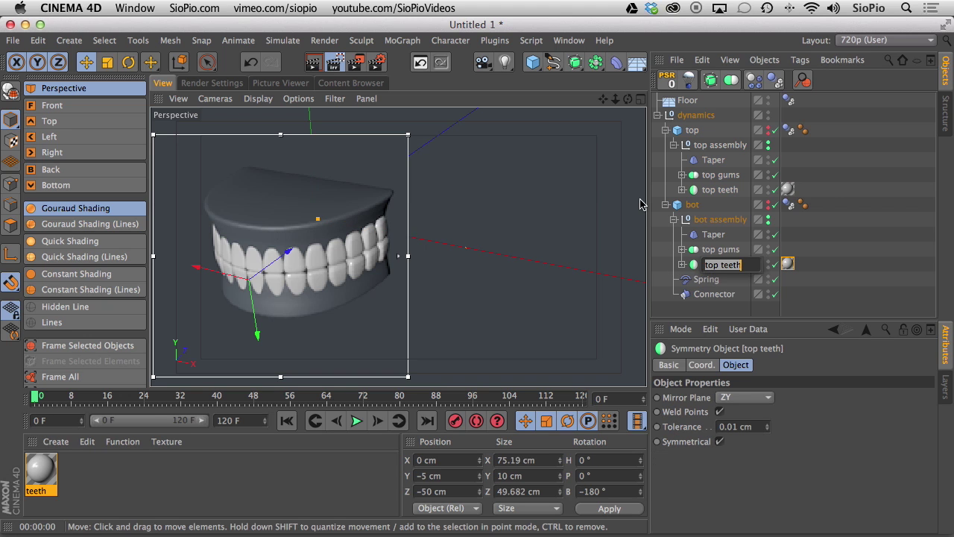
{"action": "type", "text": "bot"}
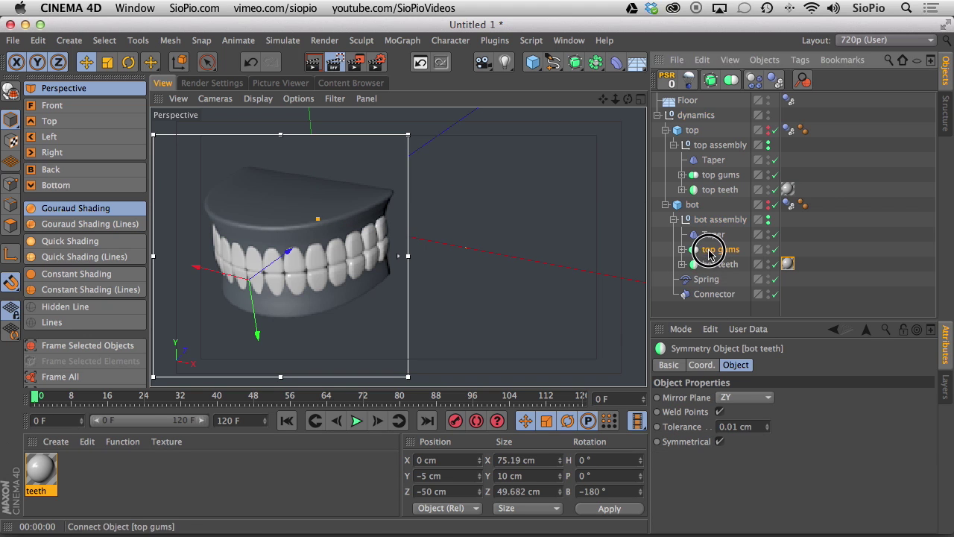
{"action": "double_click", "coordinate": [717, 250]}
{"action": "type", "text": "b"}
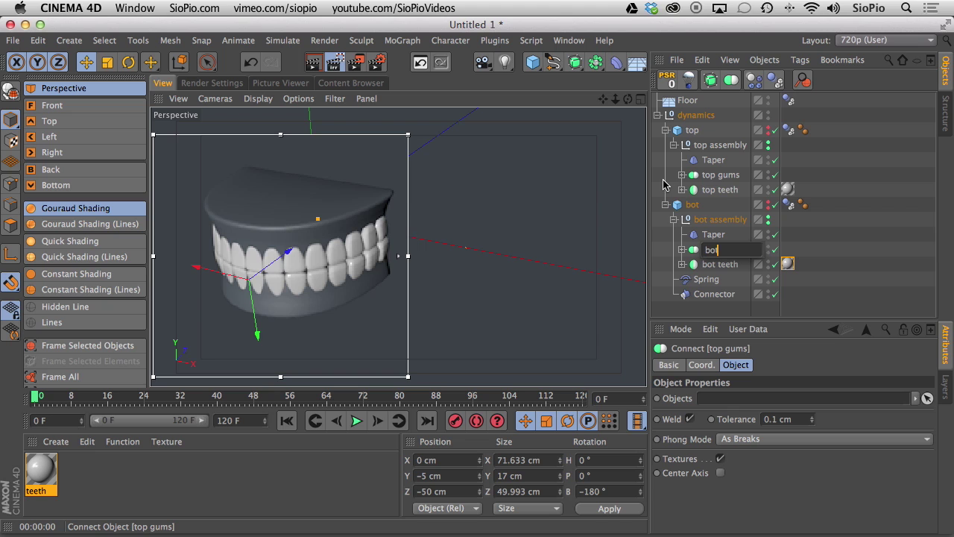
{"action": "type", "text": "ot gums"}
{"action": "key", "text": "Return"}
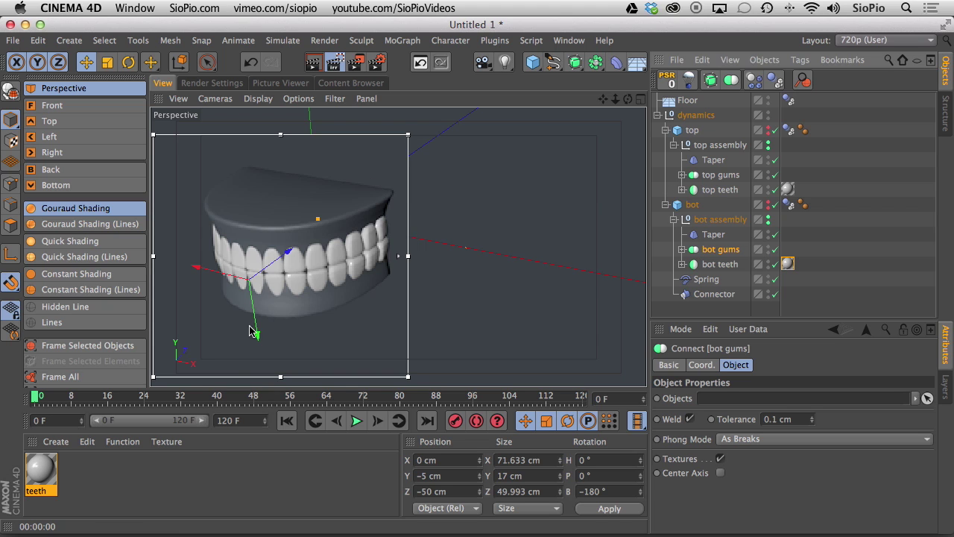
Duplicate the teeth material as gums and set its color to red with R 204, G 0 and B 0.
{"action": "left_click", "coordinate": [41, 477]}
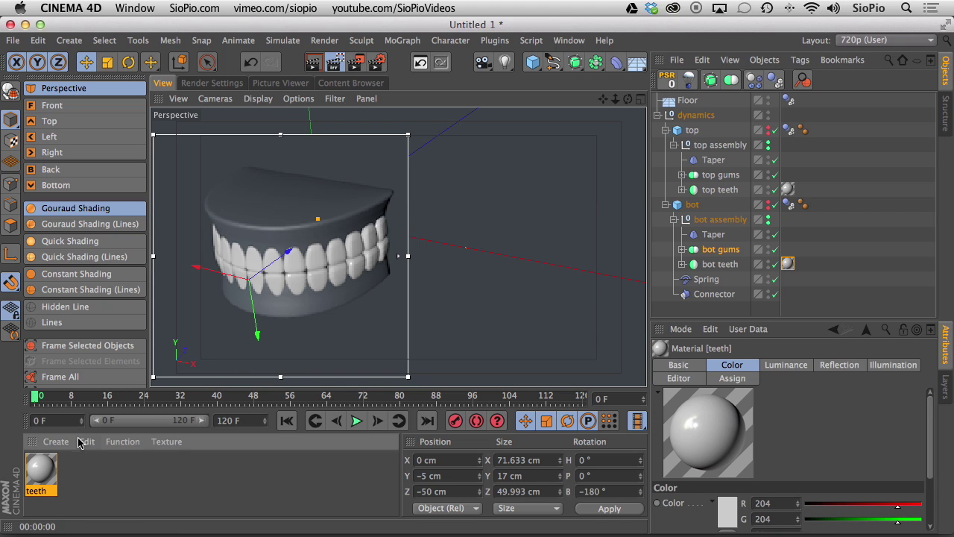
{"action": "key", "text": "super+c"}
{"action": "key", "text": "super+v"}
{"action": "double_click", "coordinate": [41, 472]}
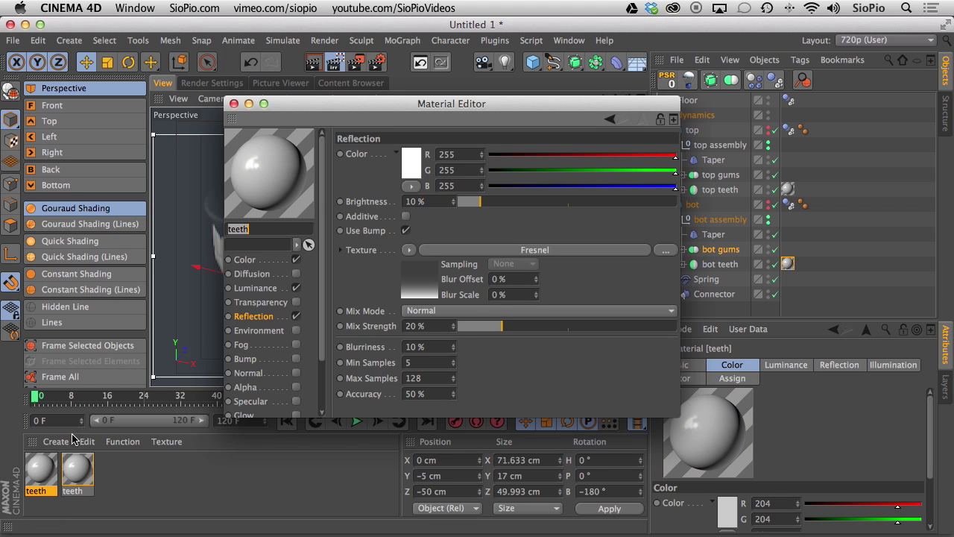
{"action": "type", "text": "g"}
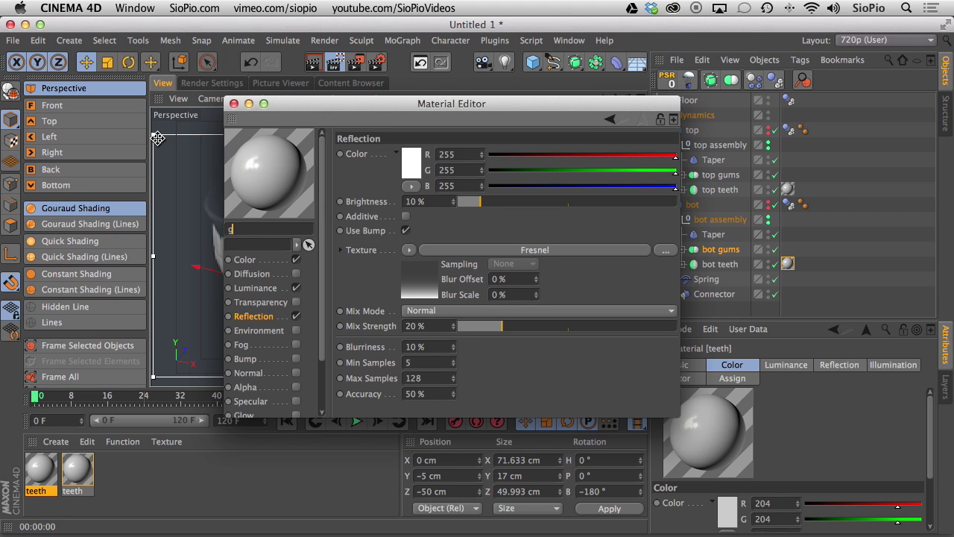
{"action": "type", "text": "ums"}
{"action": "left_click", "coordinate": [253, 259]}
{"action": "left_click_drag", "start_coordinate": [492, 173], "coordinate": [489, 186]}
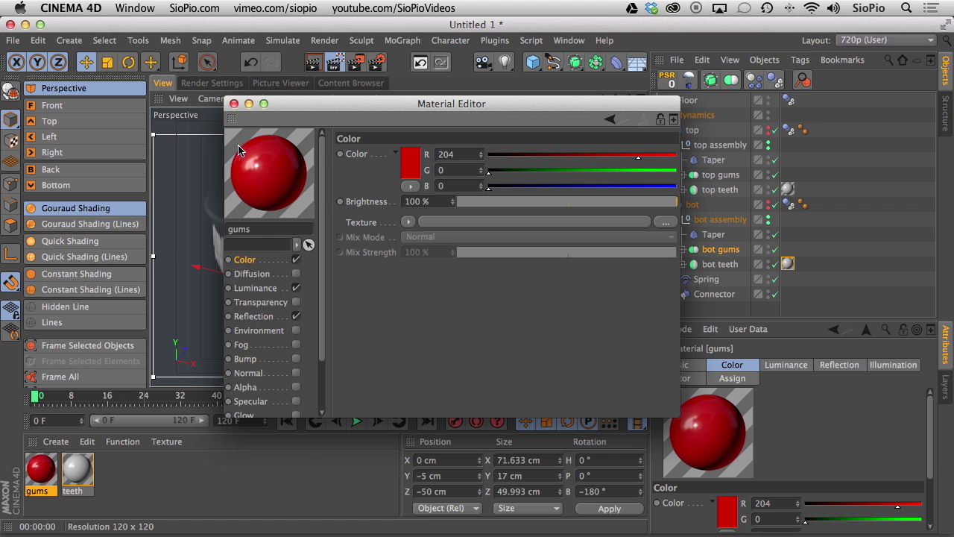
Apply the gums material to the top gums and bot gums objects, and collapse the dynamics hierarchy.
{"action": "left_click", "coordinate": [233, 103]}
{"action": "left_click_drag", "start_coordinate": [41, 469], "coordinate": [721, 175]}
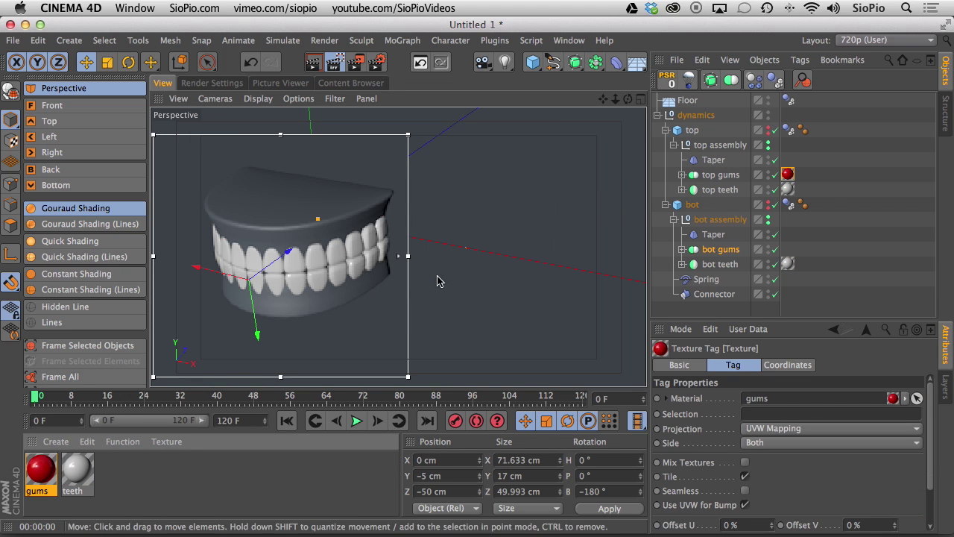
{"action": "left_click_drag", "start_coordinate": [54, 468], "coordinate": [713, 252]}
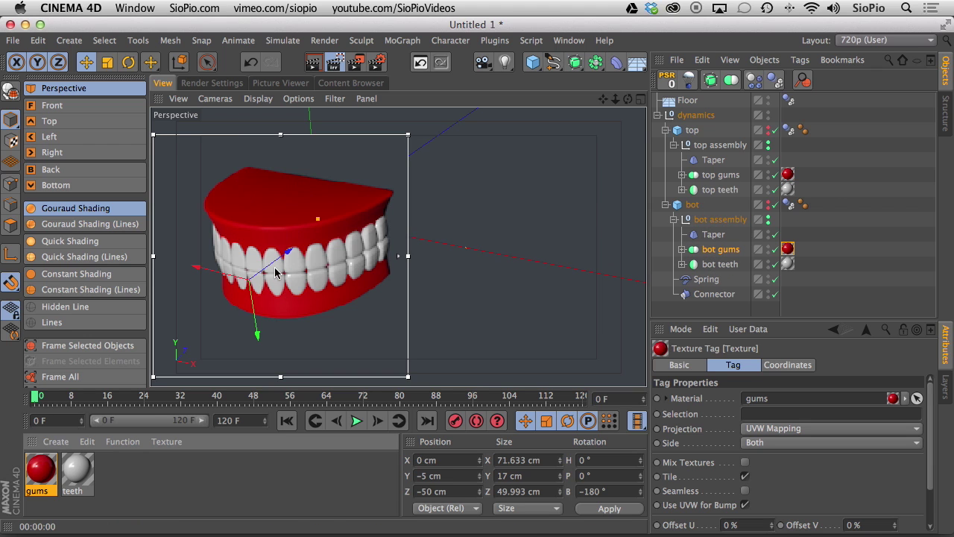
{"action": "left_click", "coordinate": [666, 205]}
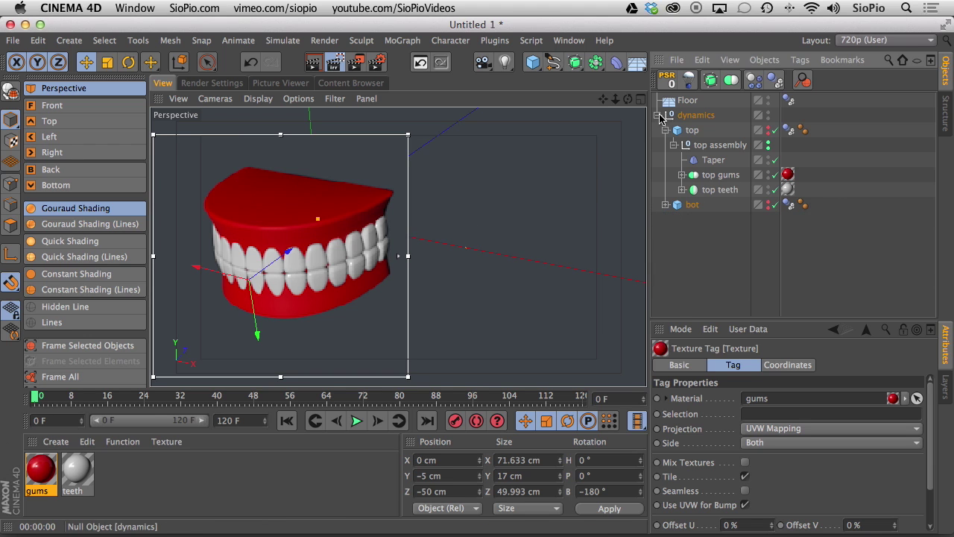
{"action": "left_click", "coordinate": [658, 115]}
Add a Sky object to the scene and apply the preset material HDRI 025 from the HDRI materials library to it.
{"action": "left_click_drag", "start_coordinate": [638, 62], "coordinate": [661, 106]}
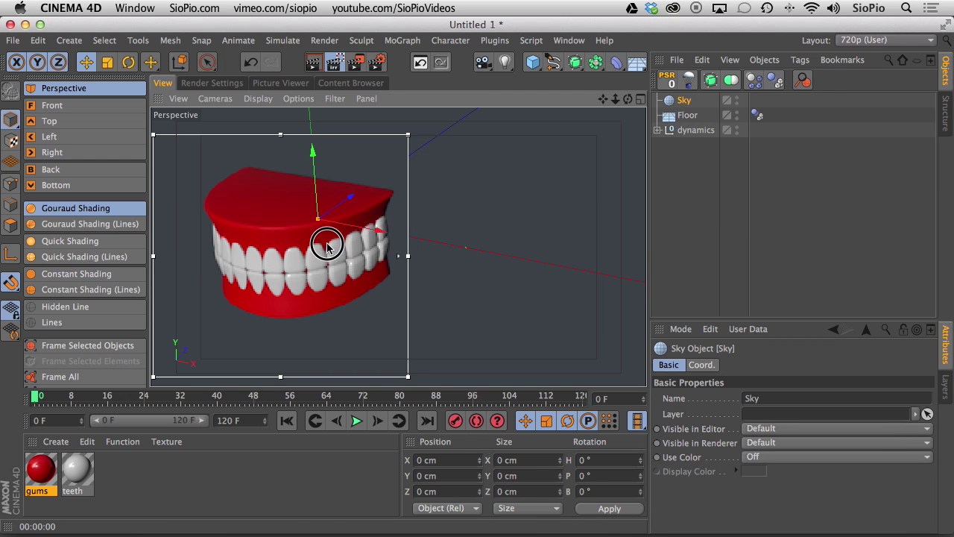
{"action": "left_click_drag", "start_coordinate": [323, 241], "coordinate": [362, 197], "text": "alt"}
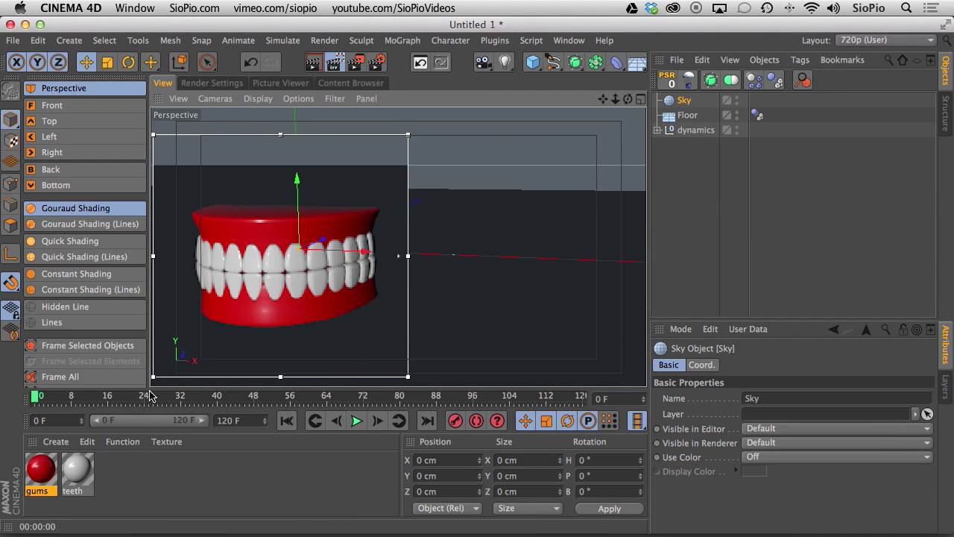
{"action": "left_click", "coordinate": [333, 84]}
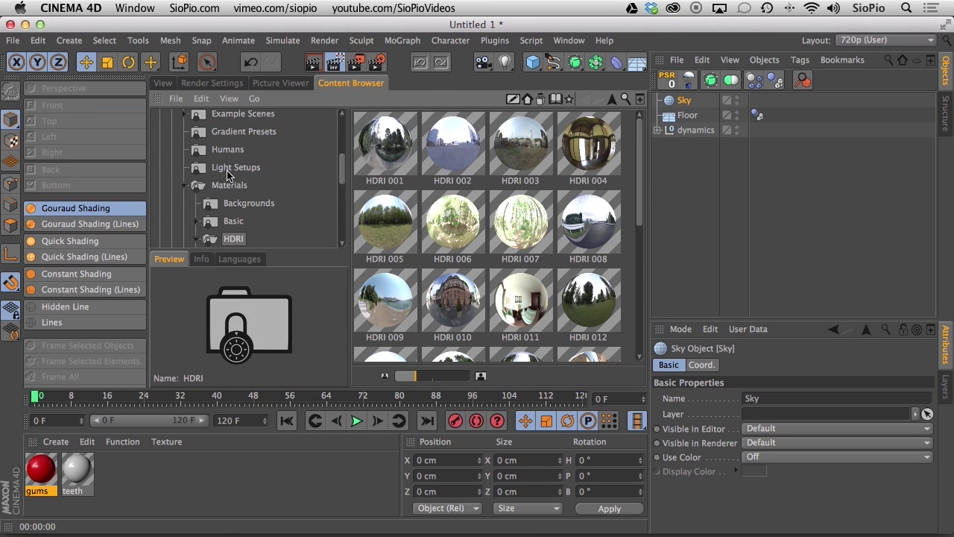
{"action": "left_click_drag", "start_coordinate": [343, 165], "coordinate": [302, 183]}
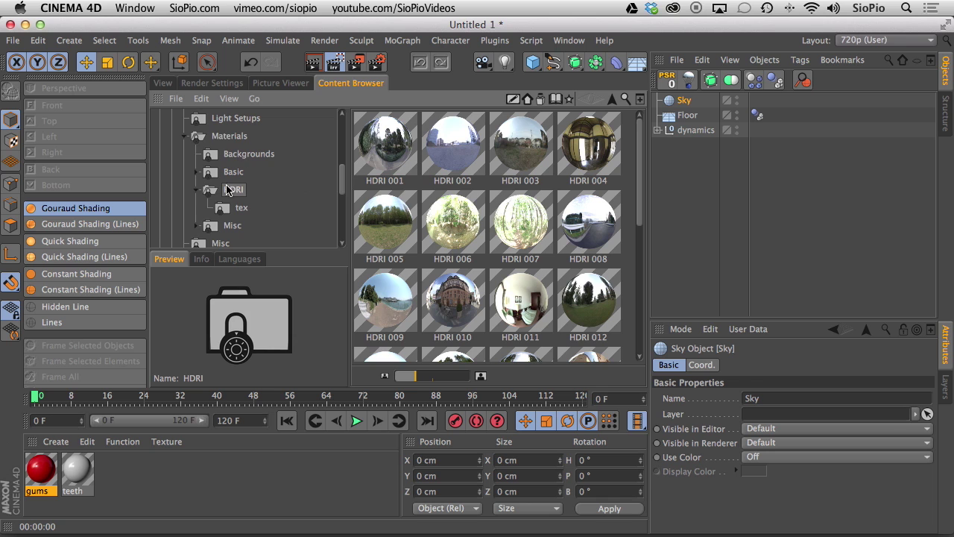
{"action": "left_click_drag", "start_coordinate": [635, 229], "coordinate": [632, 351]}
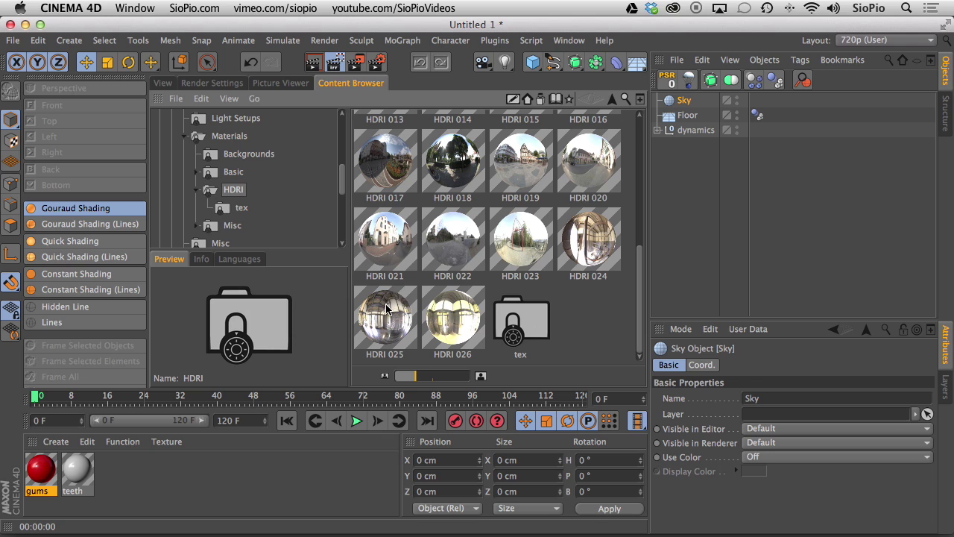
{"action": "left_click_drag", "start_coordinate": [386, 308], "coordinate": [686, 103]}
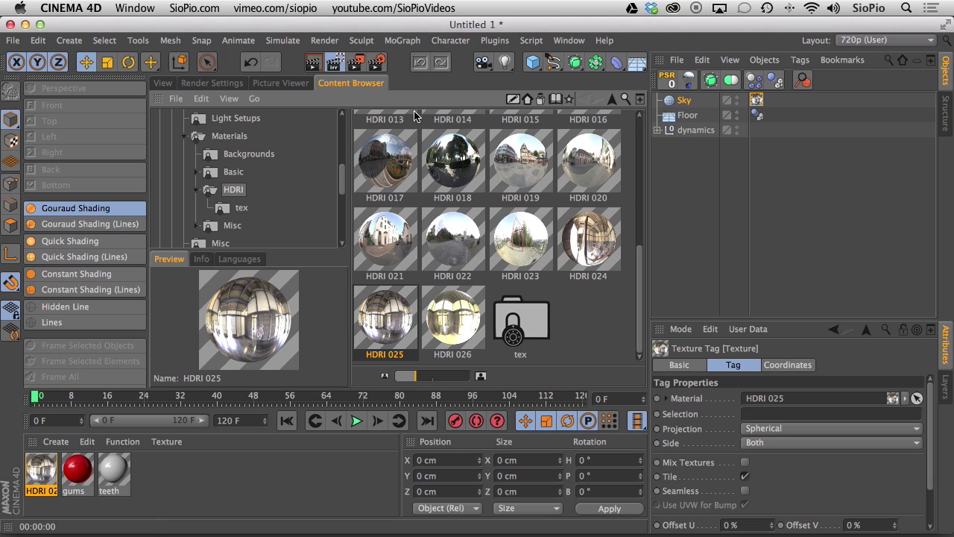
{"action": "left_click", "coordinate": [164, 83]}
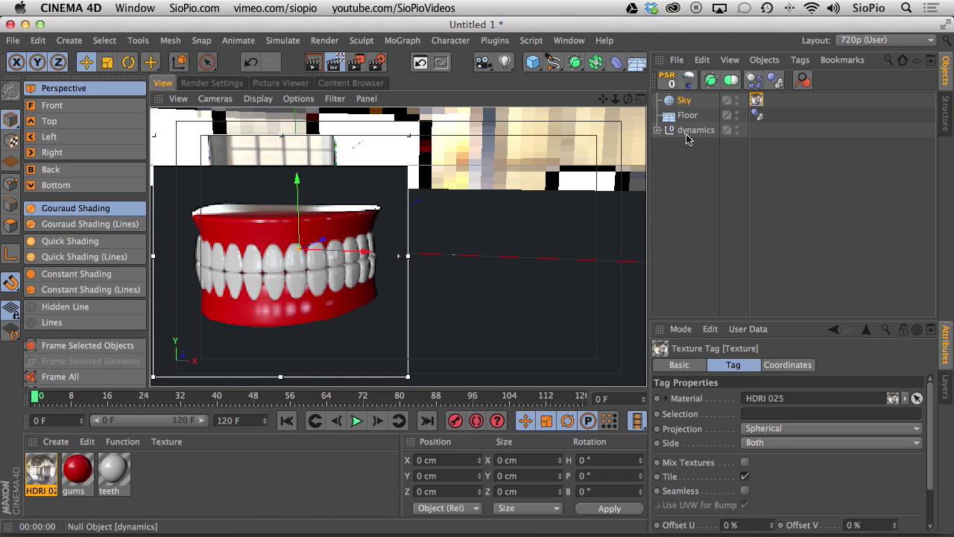
Add a Compositing tag to the Sky object and disable its Seen by Camera option.
{"action": "left_click", "coordinate": [801, 60]}
{"action": "mouse_move", "coordinate": [810, 81]}
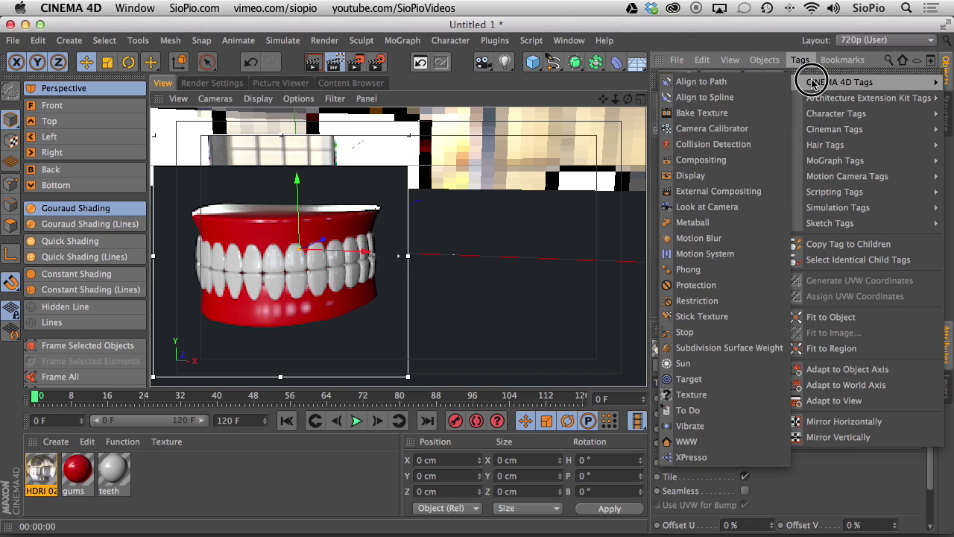
{"action": "left_click", "coordinate": [714, 159]}
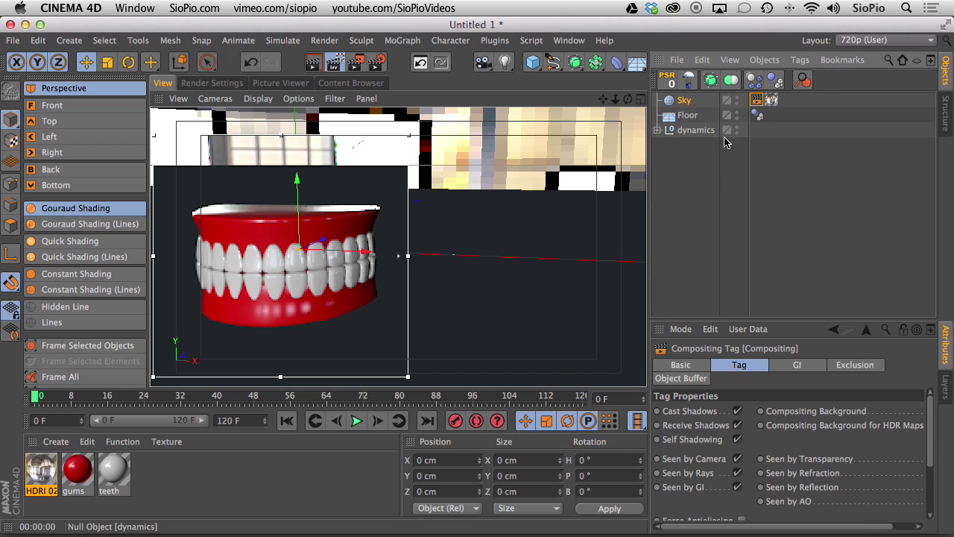
{"action": "left_click", "coordinate": [737, 458]}
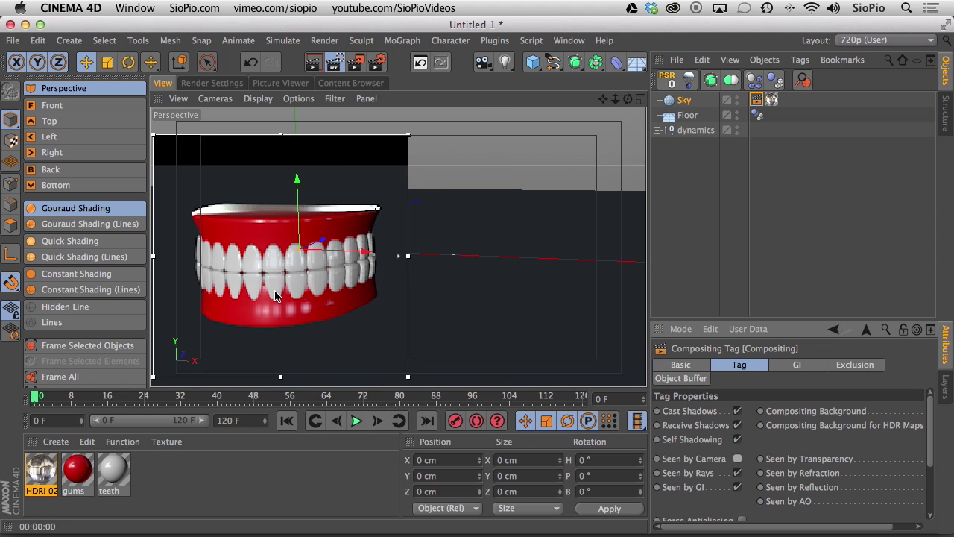
Set the HDRI 025 material's luminance brightness to 0% and its mix strength to 50%.
{"action": "double_click", "coordinate": [42, 472]}
{"action": "left_click", "coordinate": [255, 310]}
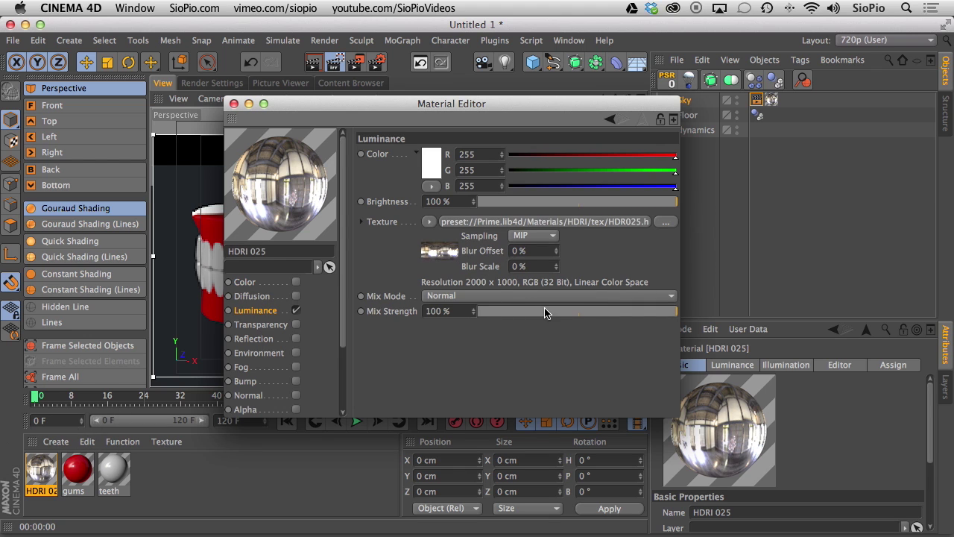
{"action": "left_click_drag", "start_coordinate": [593, 314], "coordinate": [539, 314]}
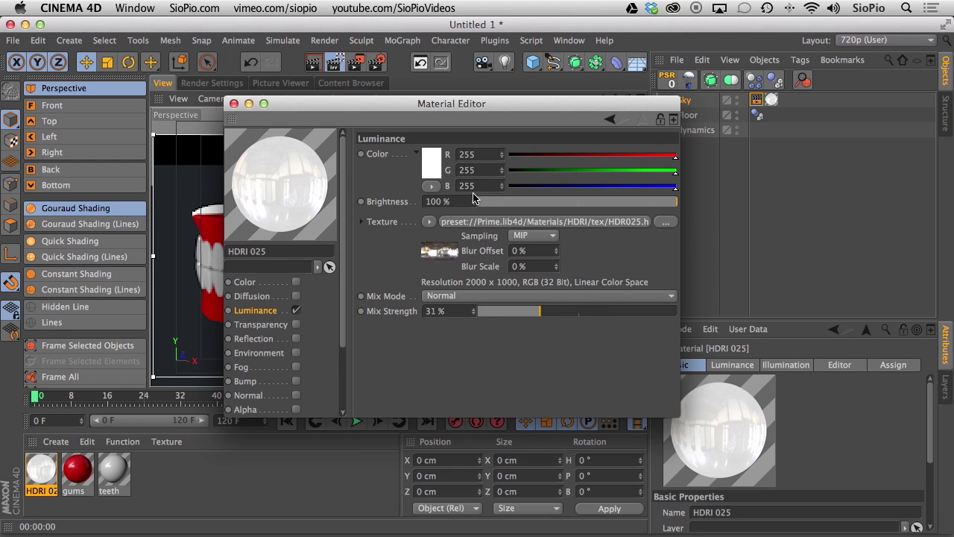
{"action": "left_click_drag", "start_coordinate": [511, 202], "coordinate": [443, 213]}
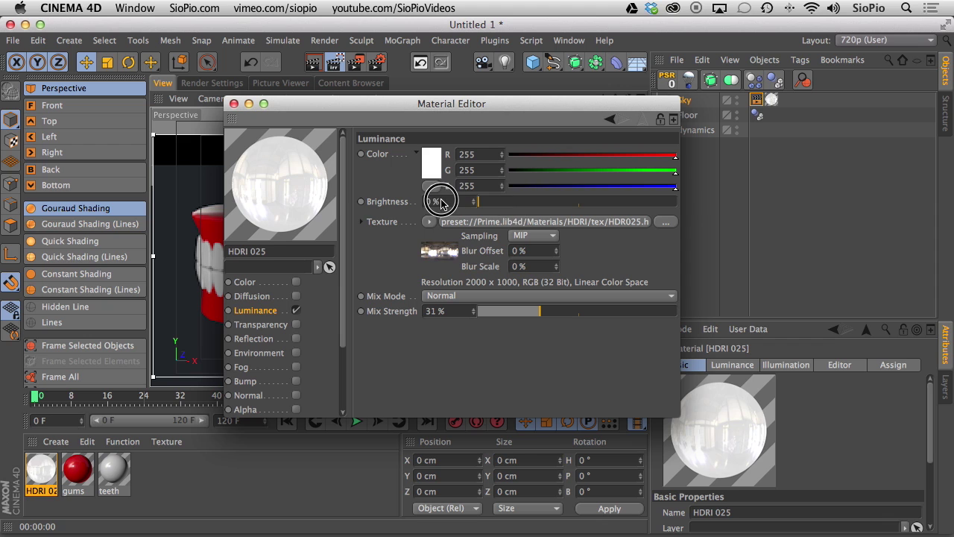
{"action": "left_click_drag", "start_coordinate": [542, 314], "coordinate": [581, 328]}
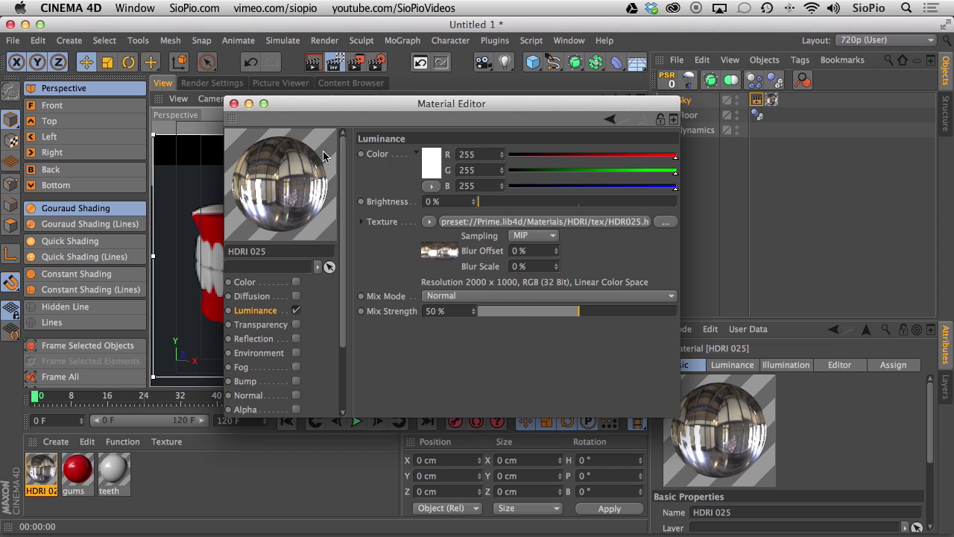
{"action": "left_click", "coordinate": [234, 103]}
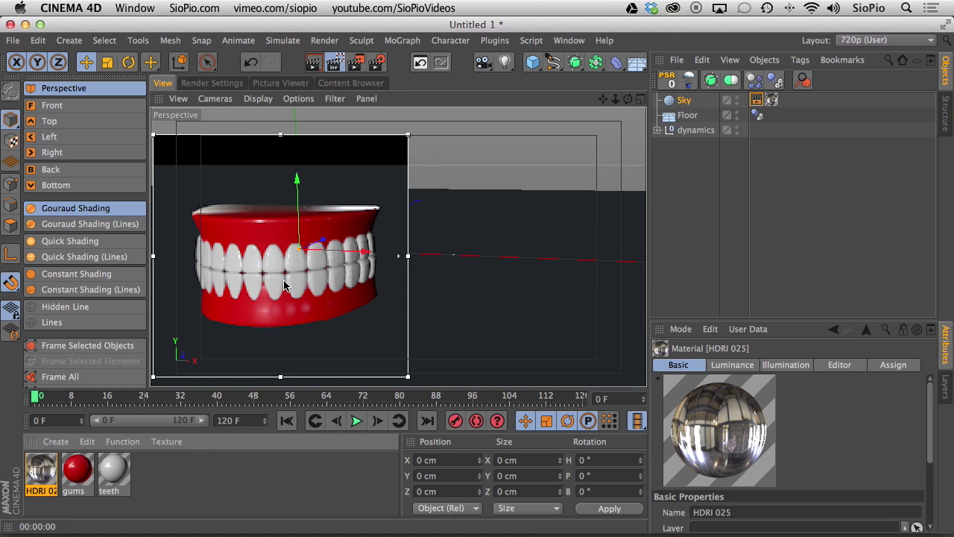
Create a new material and enable its reflection with a Fresnel shader as the texture.
{"action": "left_click_drag", "start_coordinate": [277, 283], "coordinate": [400, 237], "text": "alt"}
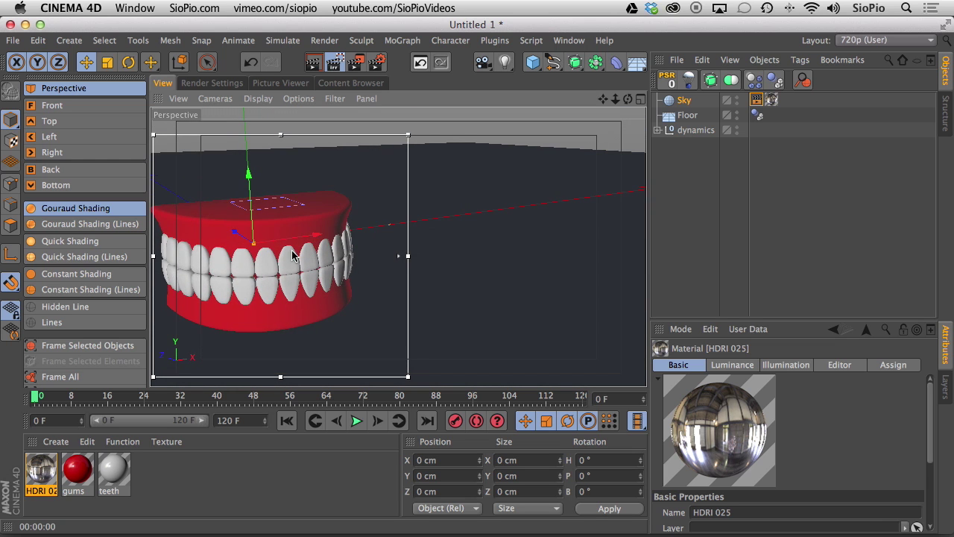
{"action": "left_click_drag", "start_coordinate": [267, 269], "coordinate": [319, 246], "text": "alt"}
{"action": "double_click", "coordinate": [157, 478]}
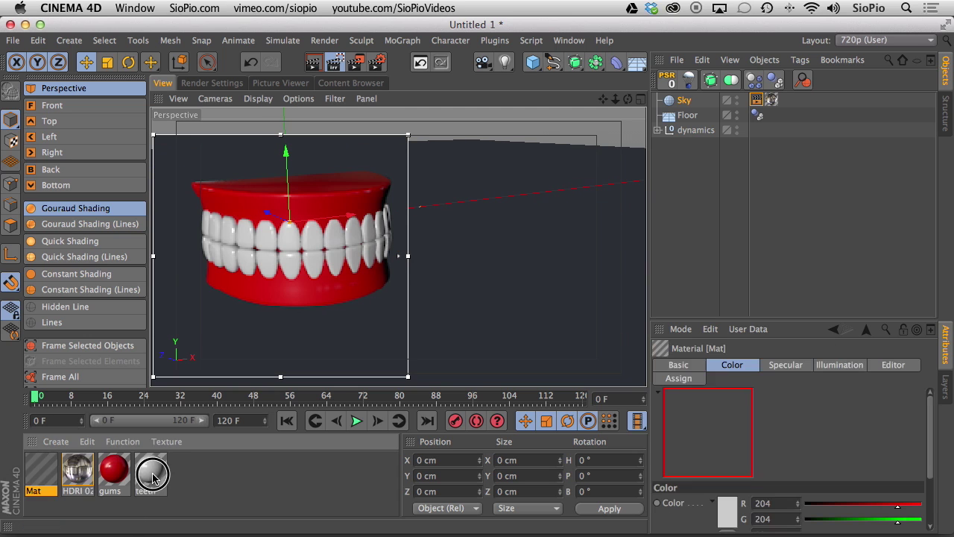
{"action": "double_click", "coordinate": [43, 467]}
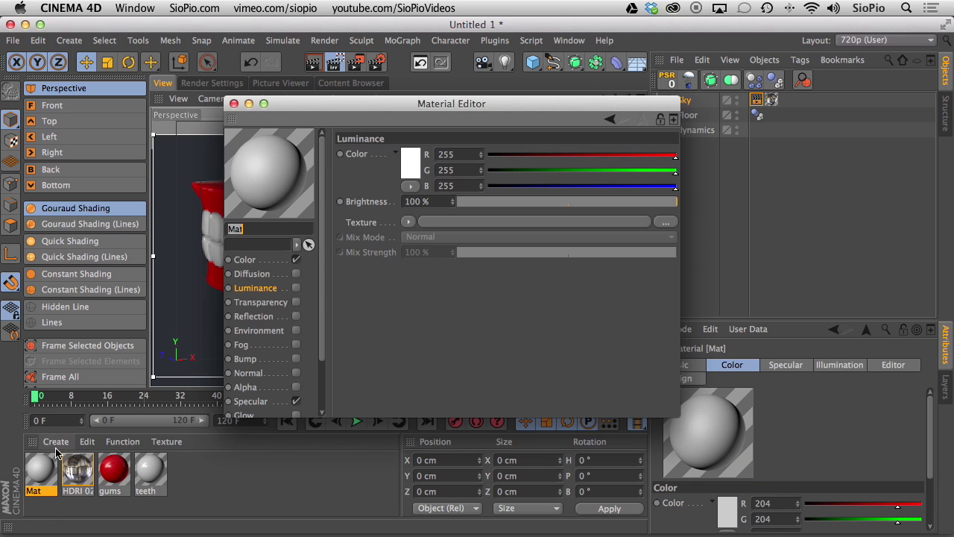
{"action": "left_click", "coordinate": [253, 316]}
{"action": "left_click", "coordinate": [296, 316]}
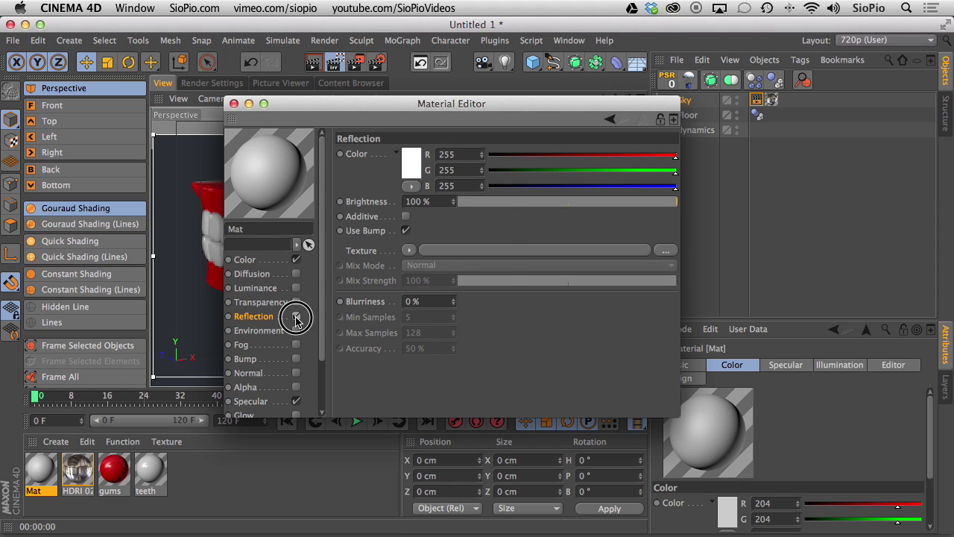
{"action": "left_click", "coordinate": [409, 251]}
{"action": "left_click", "coordinate": [419, 309]}
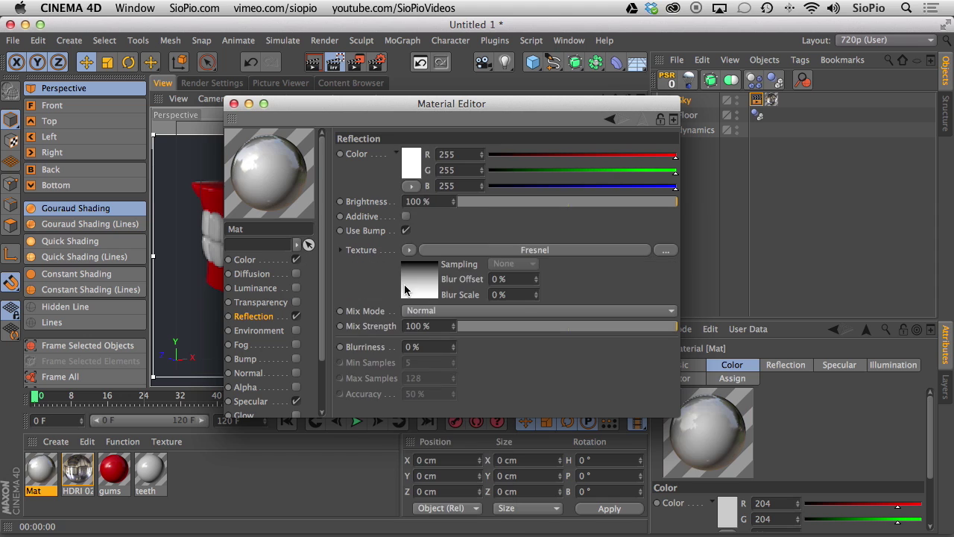
Make the new material's Fresnel shader physical and choose the Teflon preset.
{"action": "left_click", "coordinate": [416, 280]}
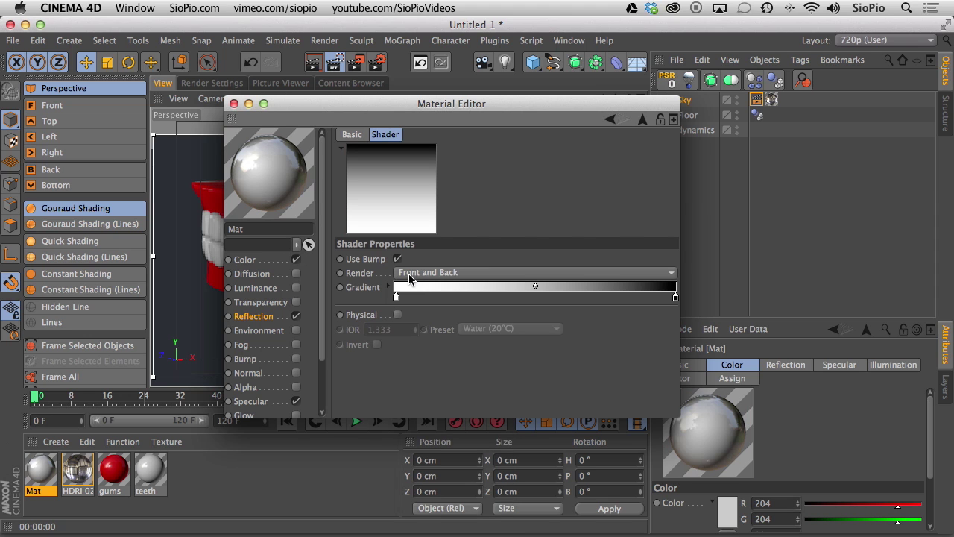
{"action": "left_click", "coordinate": [397, 314]}
{"action": "left_click", "coordinate": [485, 329]}
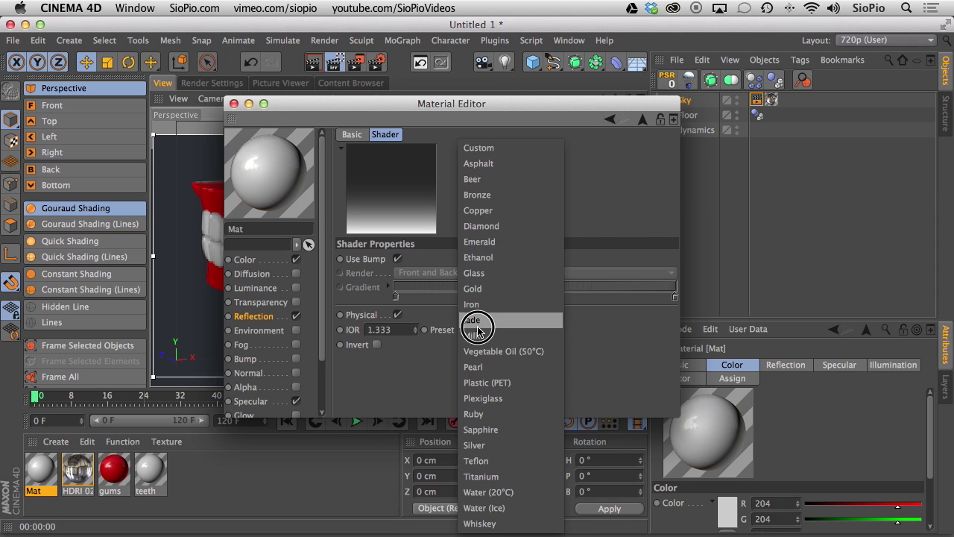
{"action": "left_click", "coordinate": [477, 461]}
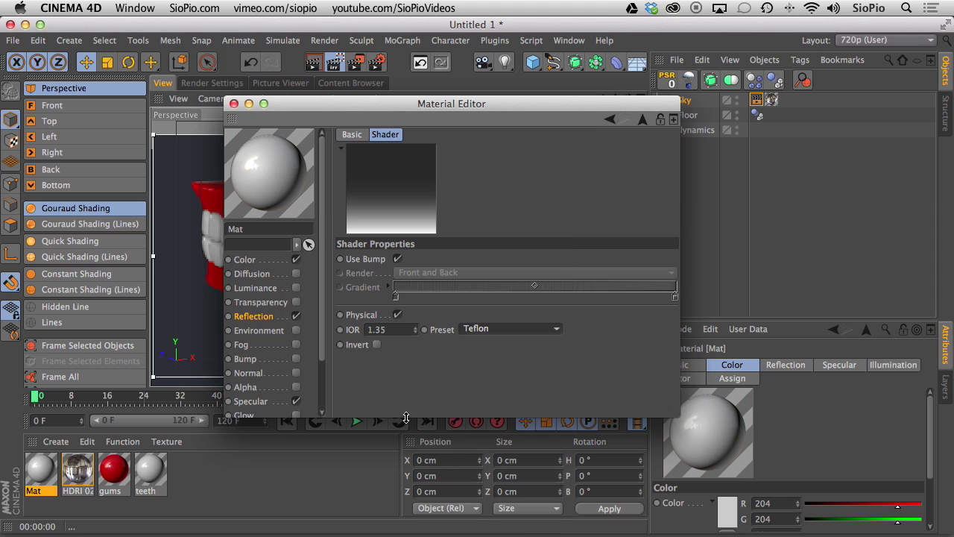
Set the new material's reflection blurriness to 5%, brightness to 10% and mix strength to 20%, and close the Material Editor.
{"action": "left_click", "coordinate": [254, 316]}
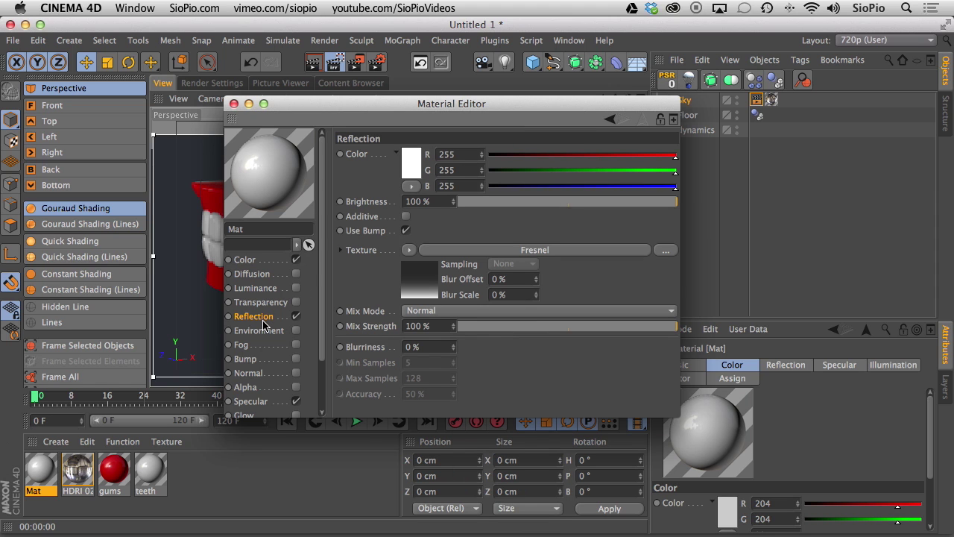
{"action": "double_click", "coordinate": [406, 347]}
{"action": "type", "text": "5"}
{"action": "key", "text": "Return"}
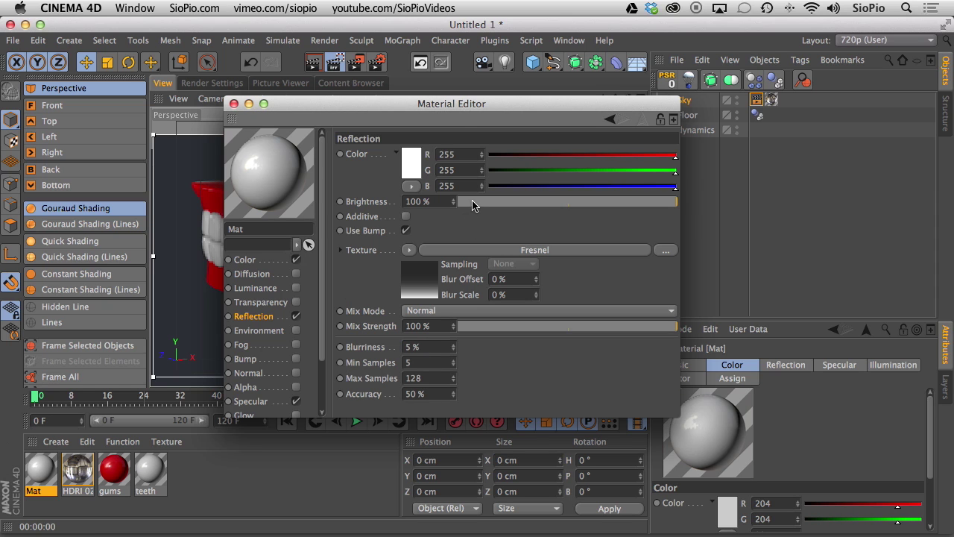
{"action": "left_click_drag", "start_coordinate": [472, 206], "coordinate": [483, 201]}
{"action": "left_click_drag", "start_coordinate": [503, 329], "coordinate": [502, 326]}
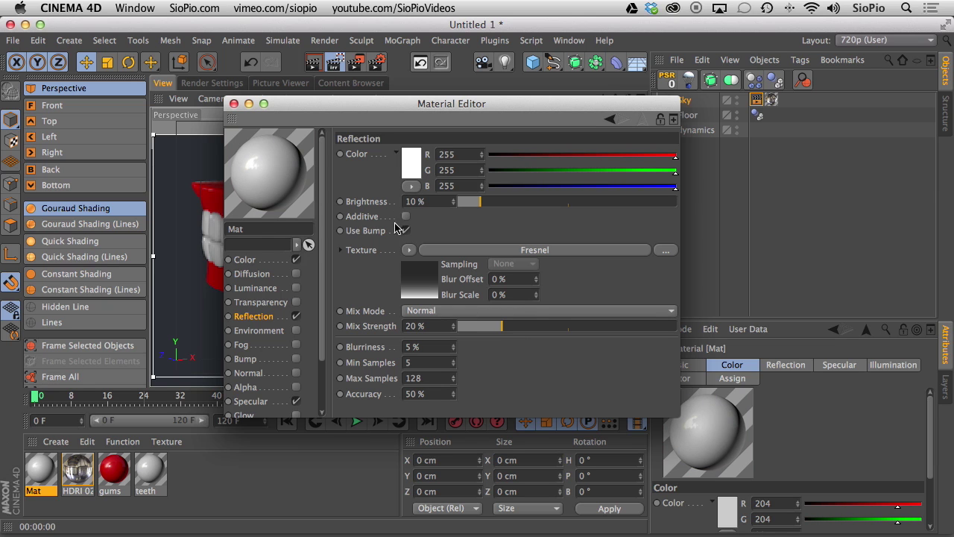
{"action": "left_click", "coordinate": [234, 105]}
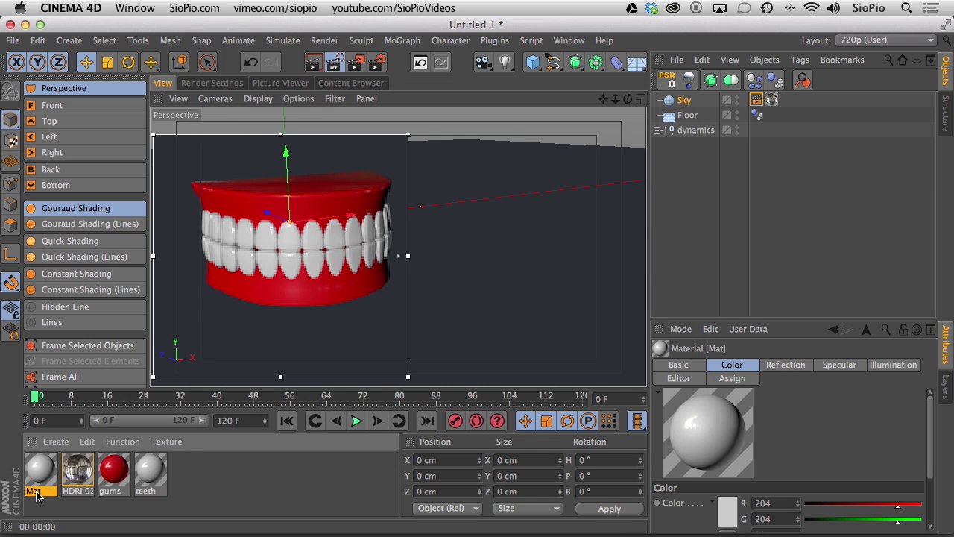
Rename the new material as floor, apply it to the Floor object and check its reflections in the interactive render.
{"action": "double_click", "coordinate": [38, 490]}
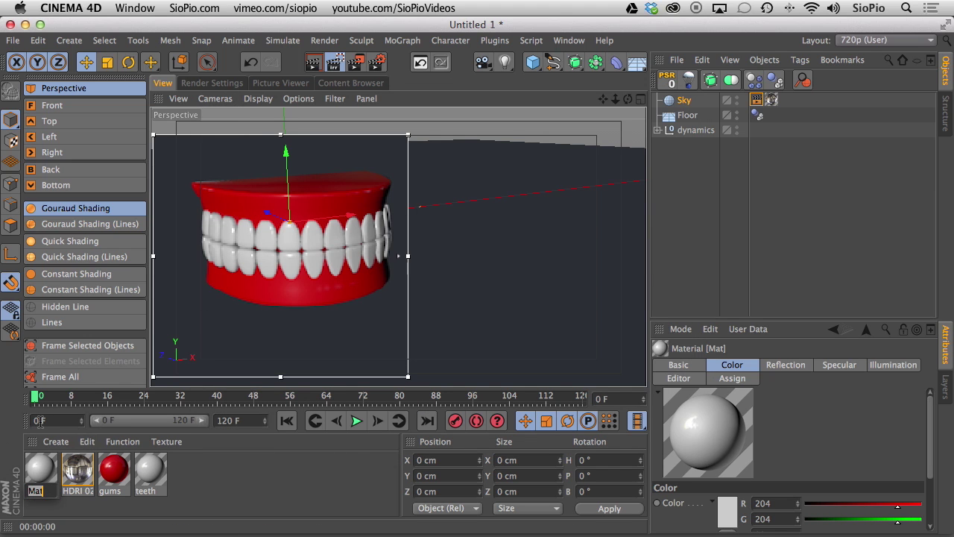
{"action": "type", "text": "floor"}
{"action": "key", "text": "Return"}
{"action": "left_click_drag", "start_coordinate": [41, 468], "coordinate": [686, 115]}
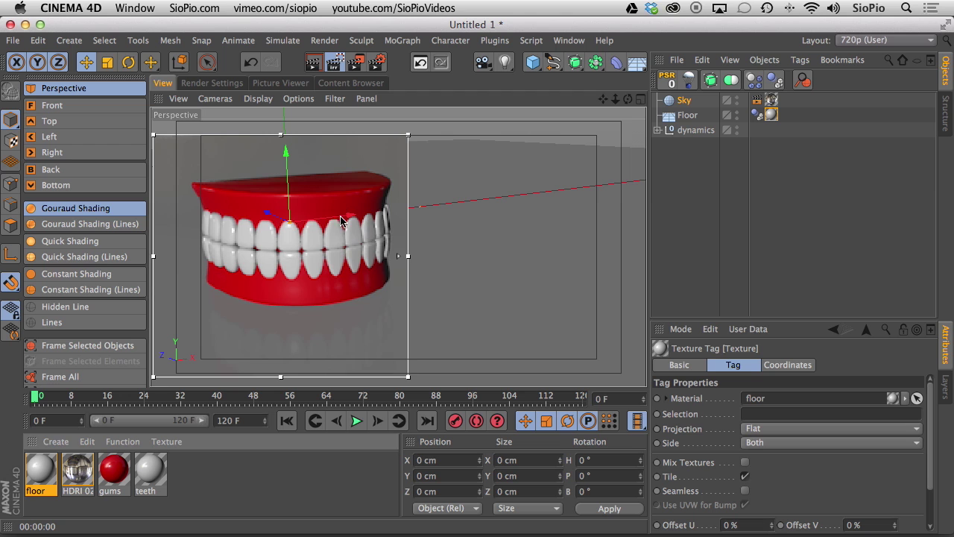
{"action": "left_click_drag", "start_coordinate": [341, 221], "coordinate": [307, 227], "text": "alt"}
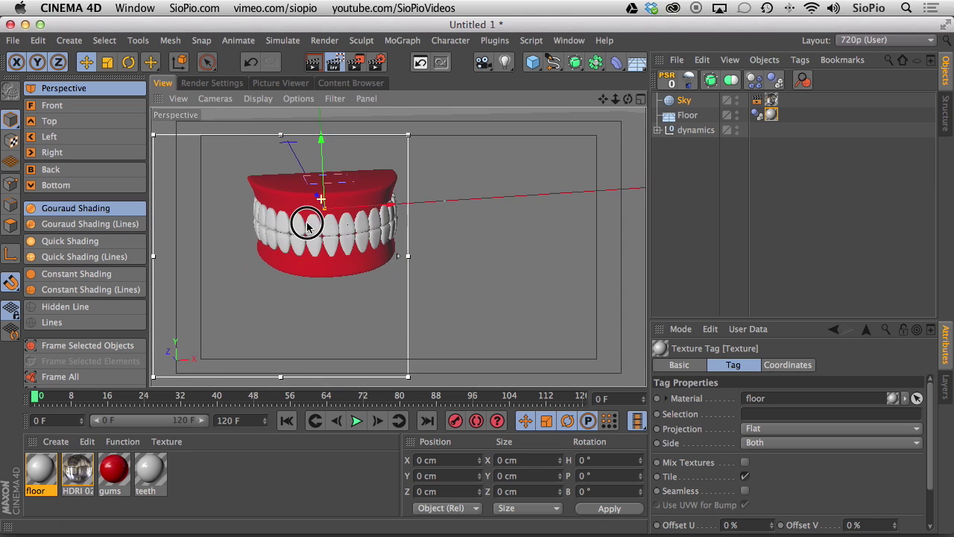
{"action": "right_click_drag", "start_coordinate": [307, 226], "coordinate": [244, 297], "text": "alt"}
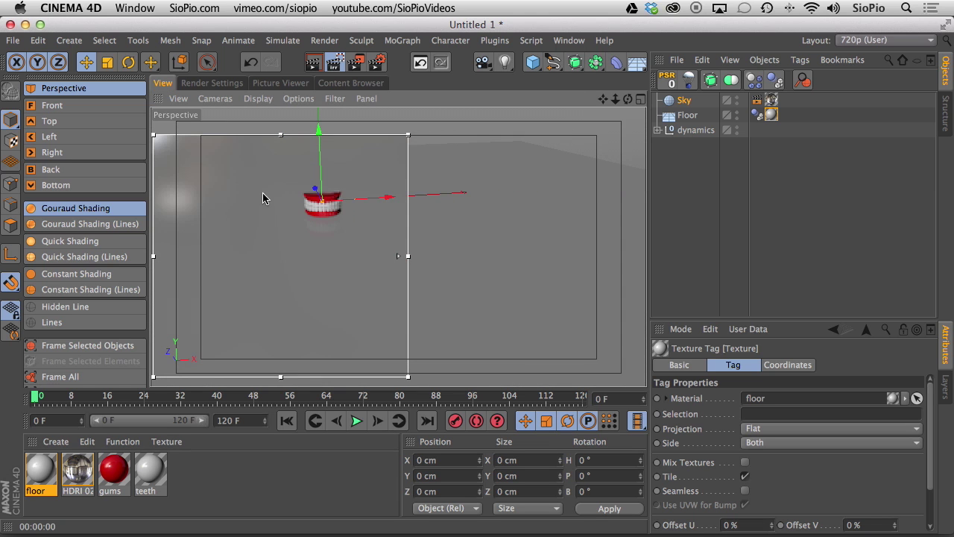
{"action": "left_click_drag", "start_coordinate": [303, 224], "coordinate": [246, 209], "text": "alt"}
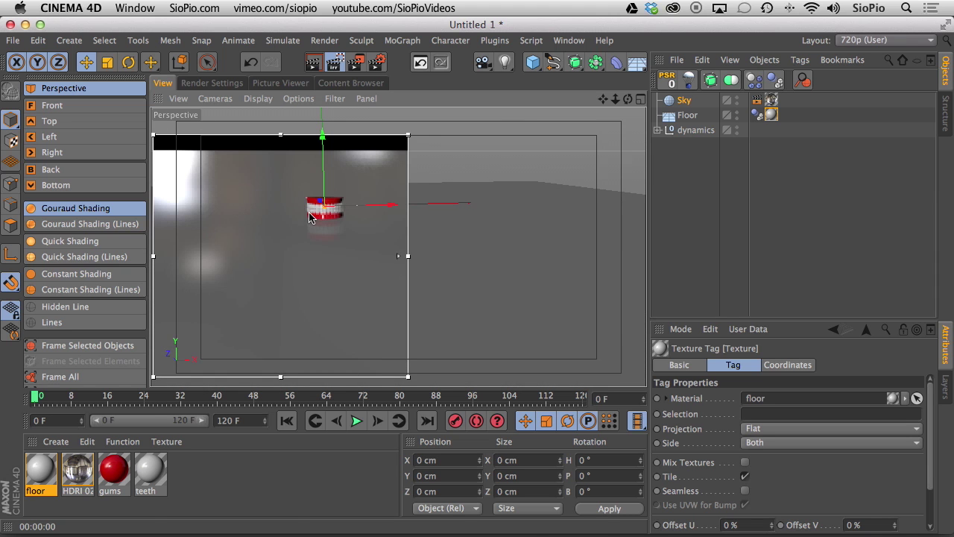
Exclude the Floor object from the Sky through the Sky's compositing tag.
{"action": "left_click", "coordinate": [756, 101]}
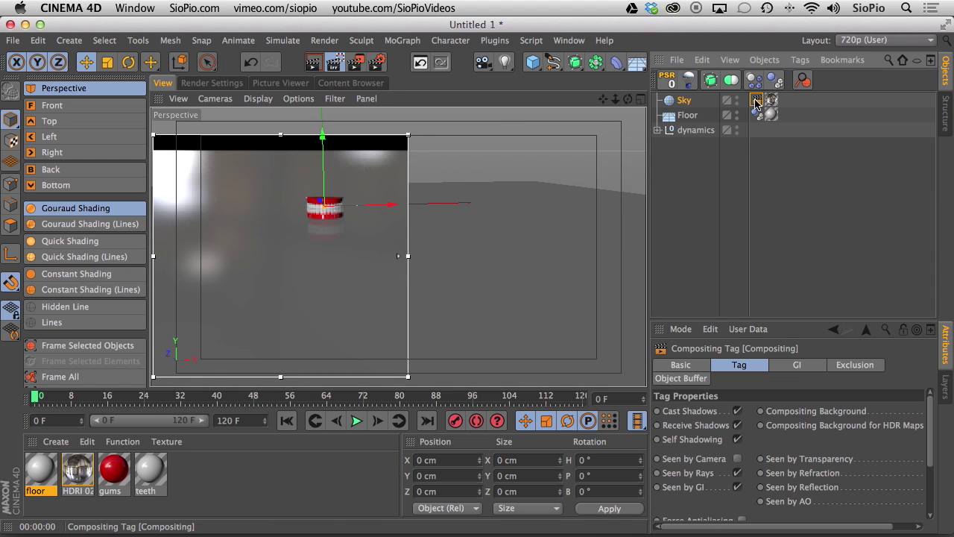
{"action": "left_click", "coordinate": [847, 366]}
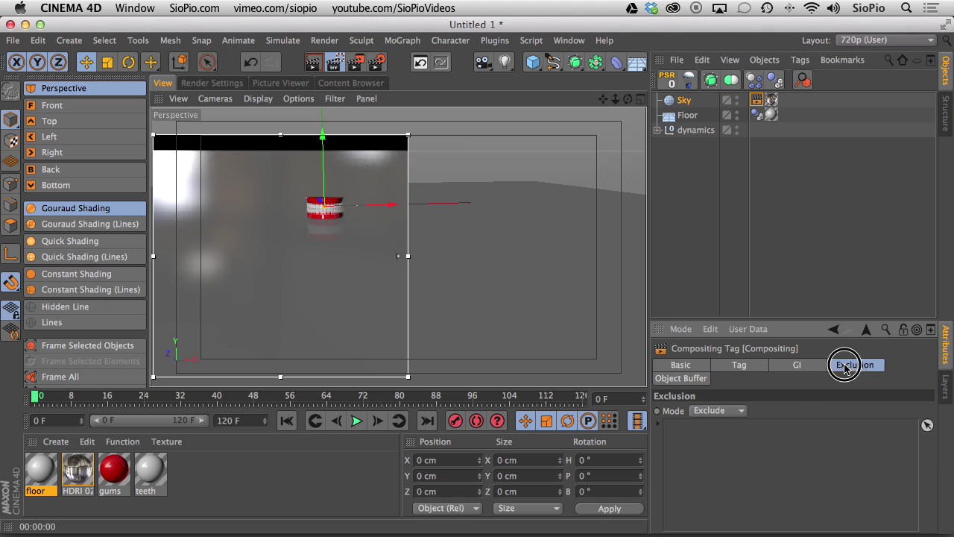
{"action": "mouse_move", "coordinate": [686, 115]}
{"action": "left_mouse_down"}
{"action": "mouse_move", "coordinate": [734, 451]}
{"action": "mouse_move", "coordinate": [720, 452]}
{"action": "left_mouse_up"}
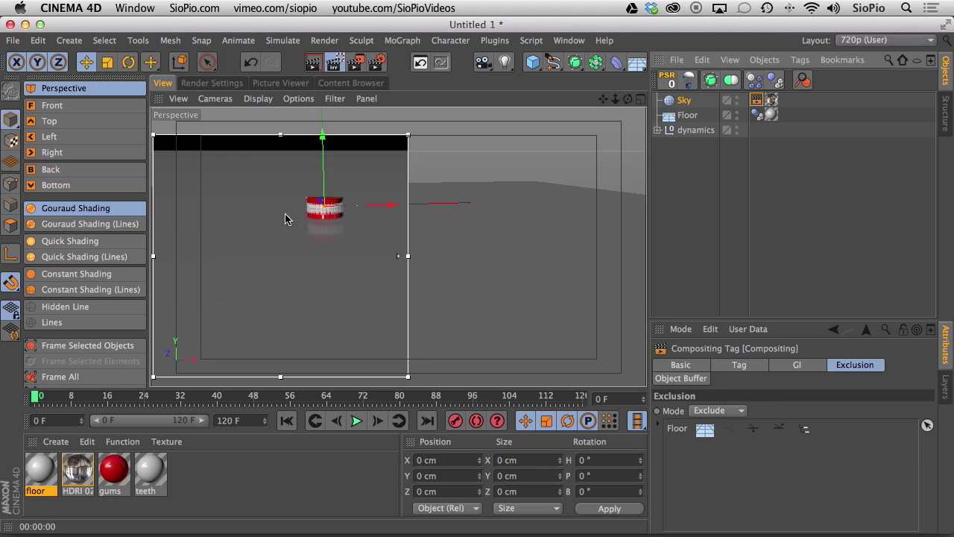
Enlarge the interactive render region to fill the whole perspective view around the teeth.
{"action": "left_click_drag", "start_coordinate": [325, 229], "coordinate": [642, 261], "text": "alt"}
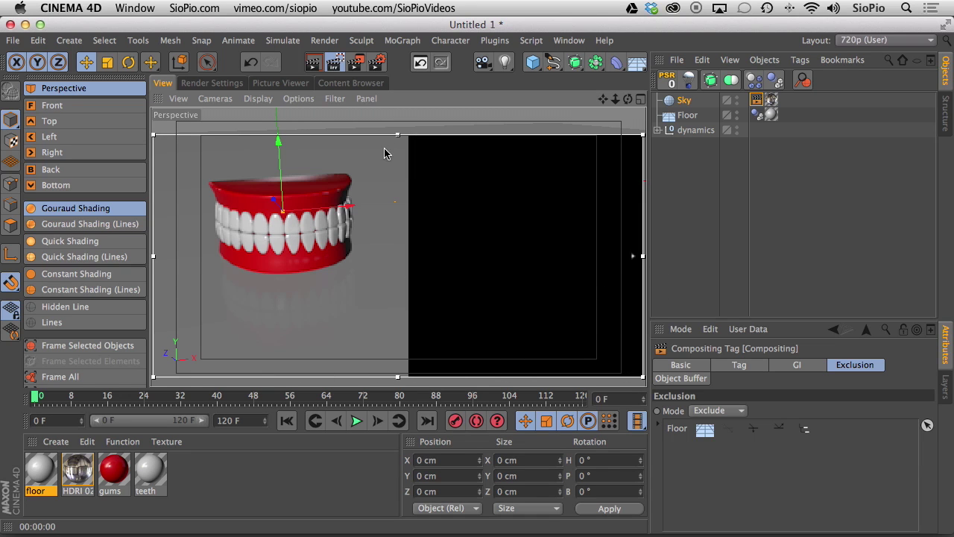
{"action": "left_click_drag", "start_coordinate": [395, 135], "coordinate": [394, 109]}
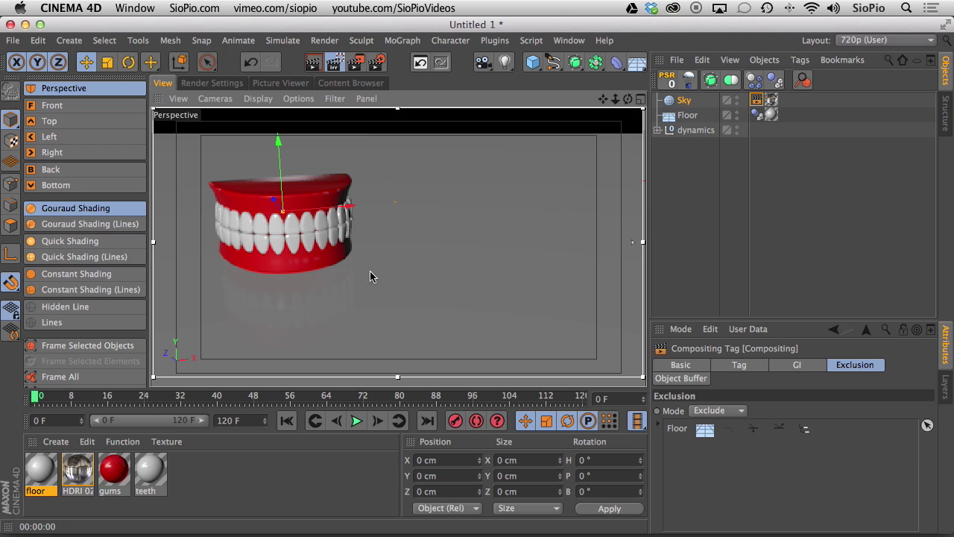
{"action": "left_click_drag", "start_coordinate": [398, 378], "coordinate": [416, 255]}
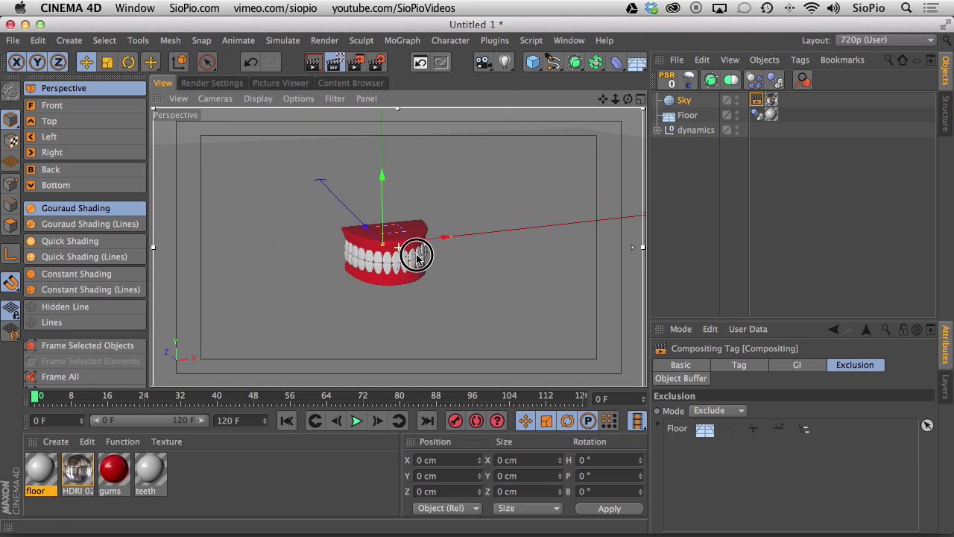
Add a light and move it above and in front of the teeth, to about X -88, Y 58, Z -188 cm.
{"action": "left_click", "coordinate": [505, 62]}
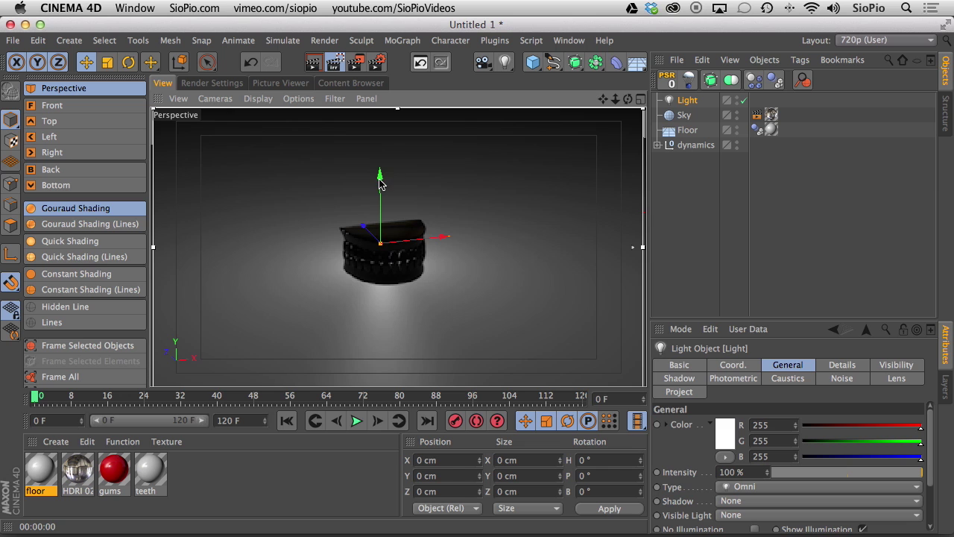
{"action": "left_click_drag", "start_coordinate": [380, 183], "coordinate": [379, 111]}
{"action": "left_click_drag", "start_coordinate": [435, 189], "coordinate": [318, 204]}
{"action": "left_click_drag", "start_coordinate": [267, 178], "coordinate": [310, 228]}
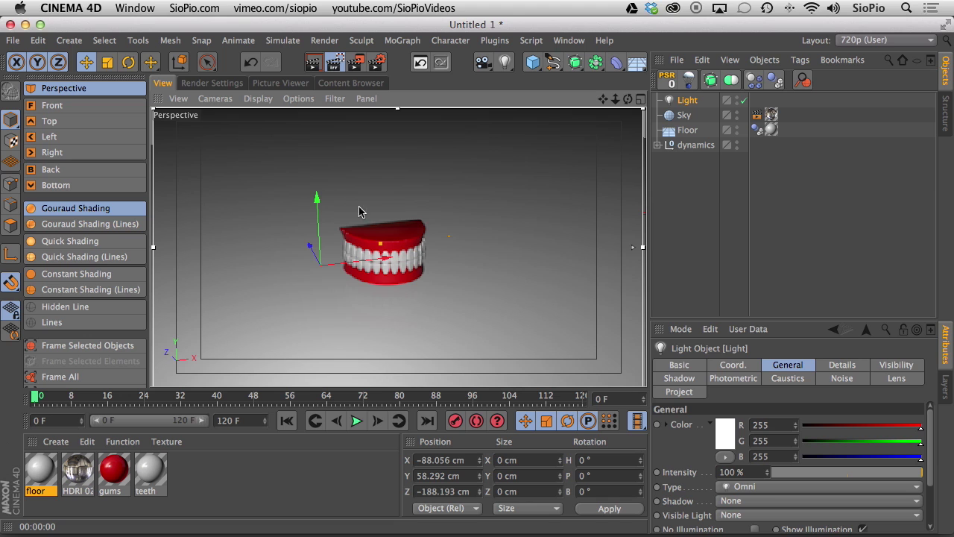
Set the light's position to X -100 cm, Y 150 cm, Z -200 cm and raise the interactive render quality to maximum.
{"action": "left_click", "coordinate": [733, 364]}
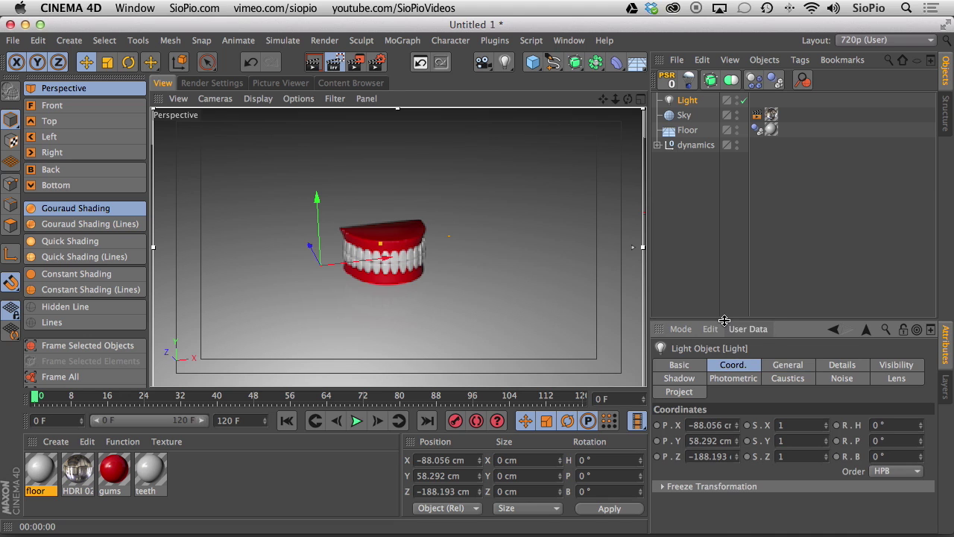
{"action": "left_click_drag", "start_coordinate": [721, 307], "coordinate": [720, 210]}
{"action": "double_click", "coordinate": [708, 324]}
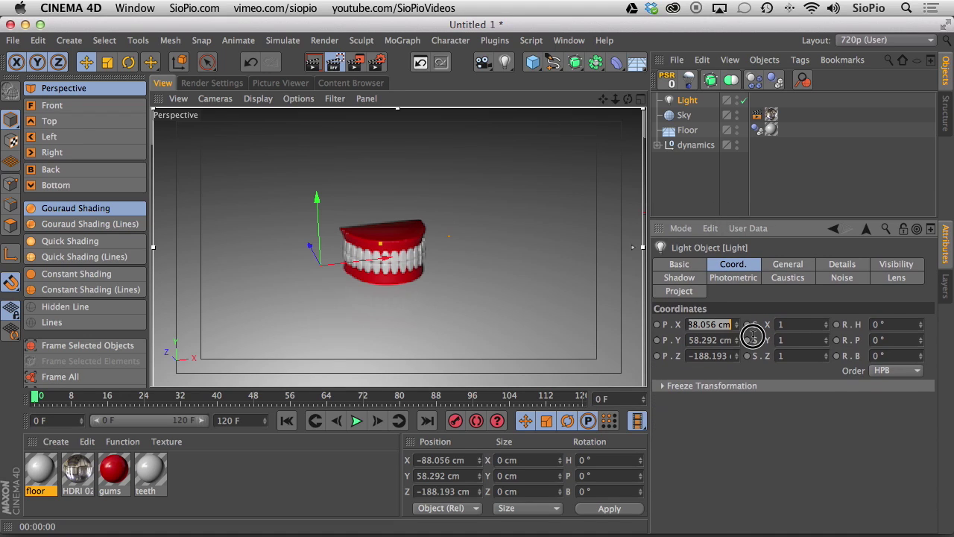
{"action": "type", "text": "-1"}
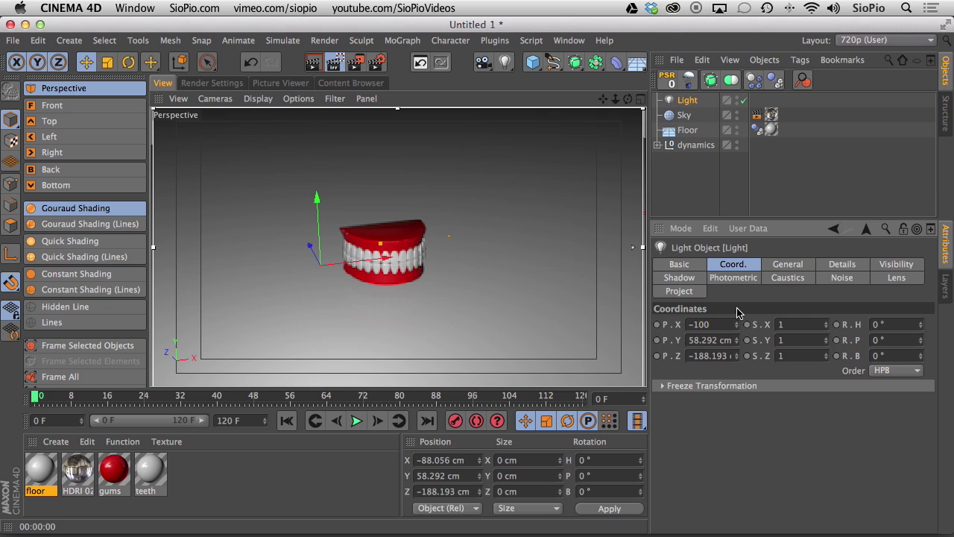
{"action": "type", "text": "00"}
{"action": "key", "text": "Tab"}
{"action": "type", "text": "15"}
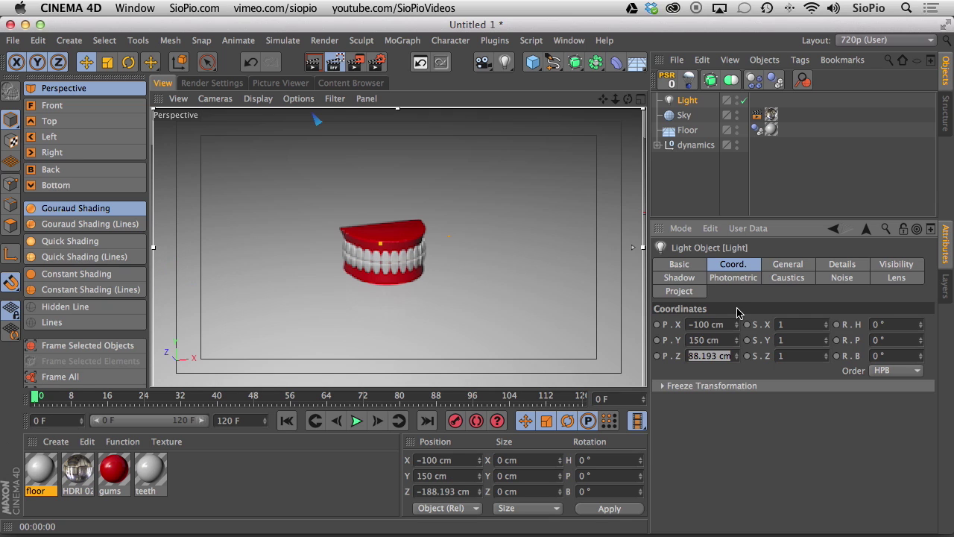
{"action": "type", "text": "-200"}
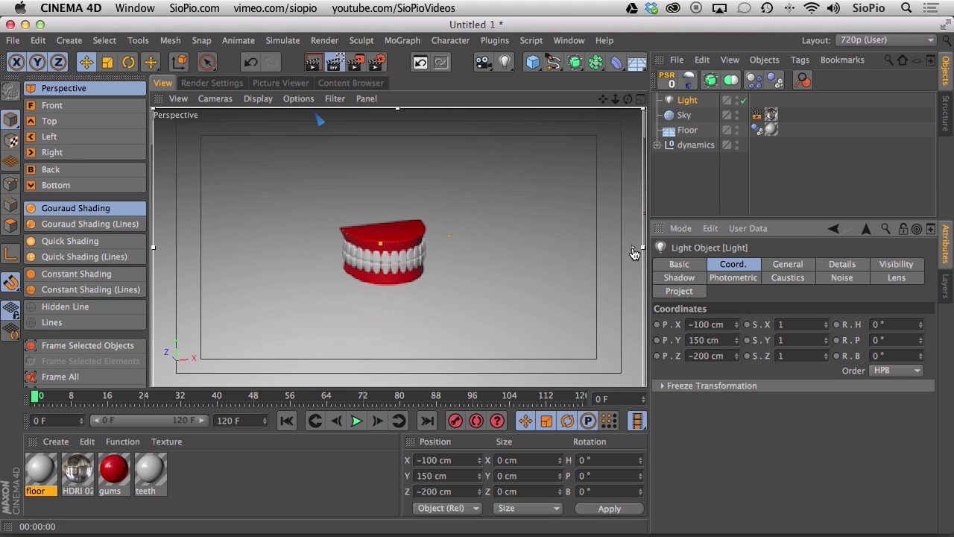
{"action": "left_click", "coordinate": [644, 173]}
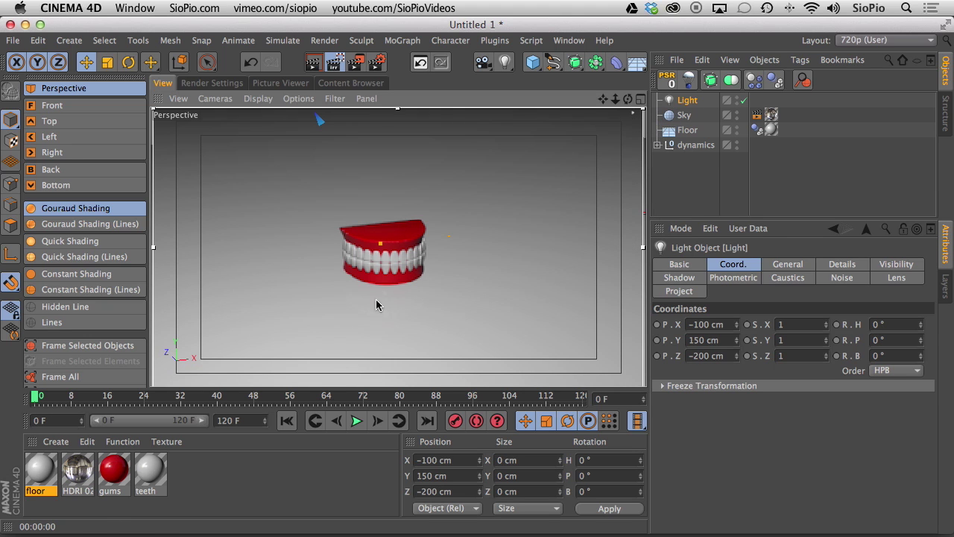
{"action": "key", "text": "super+r"}
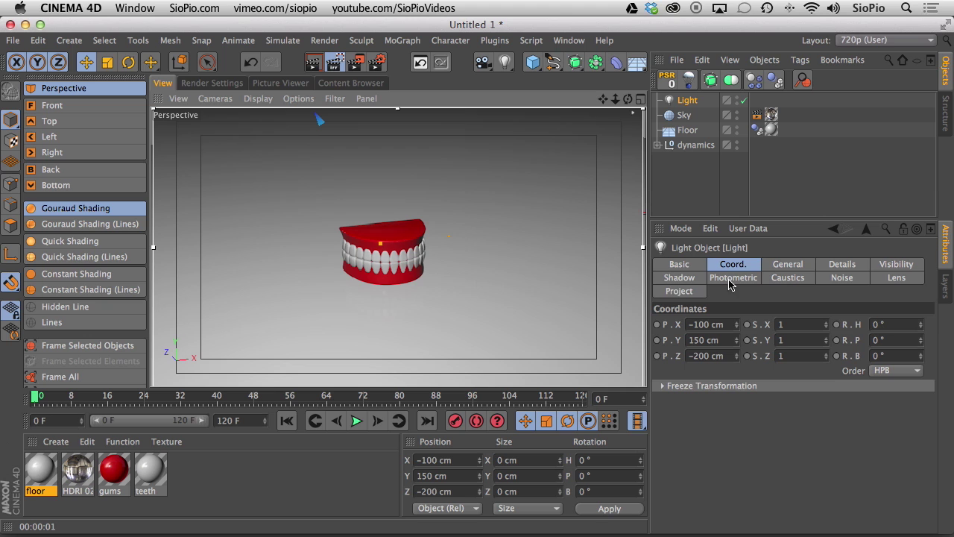
Set the light's shadow type to Area and check the teeth's shadow in the interactive render from another angle.
{"action": "left_click", "coordinate": [784, 269]}
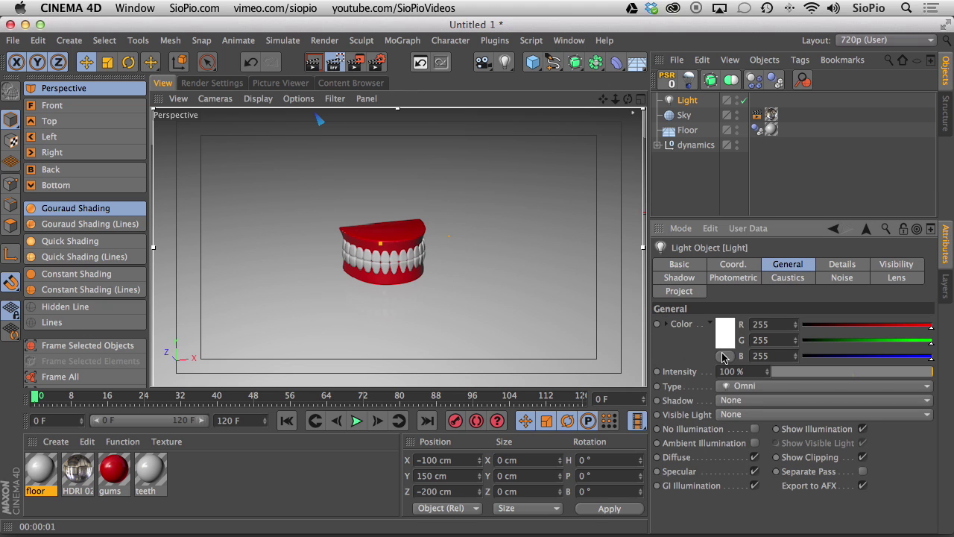
{"action": "left_click", "coordinate": [723, 403]}
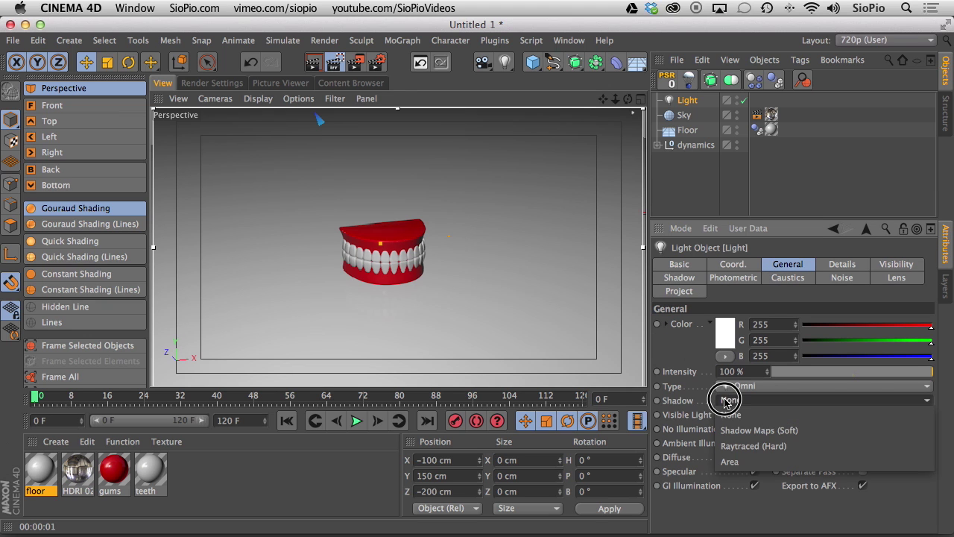
{"action": "left_click", "coordinate": [719, 451]}
{"action": "key", "text": "ctrl+r"}
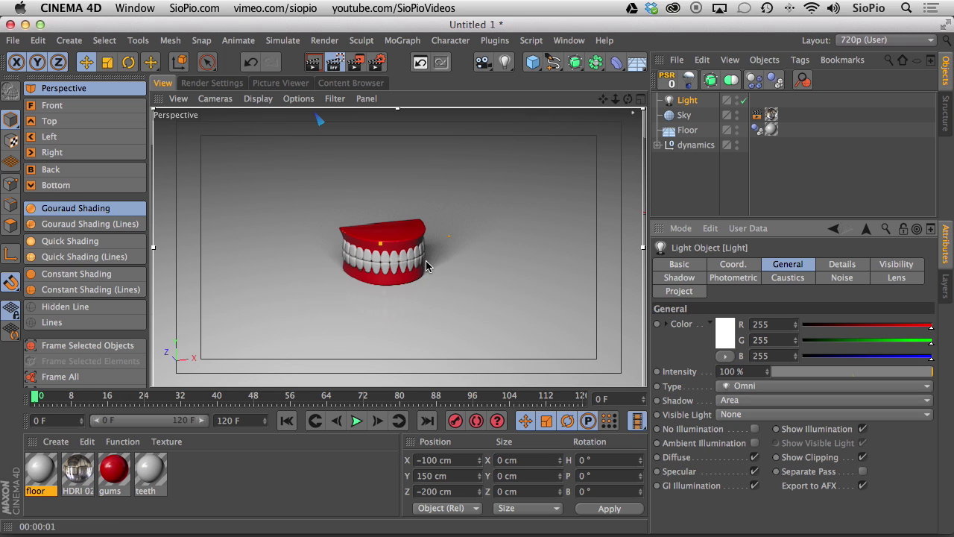
{"action": "left_click_drag", "start_coordinate": [425, 267], "coordinate": [360, 271], "text": "alt"}
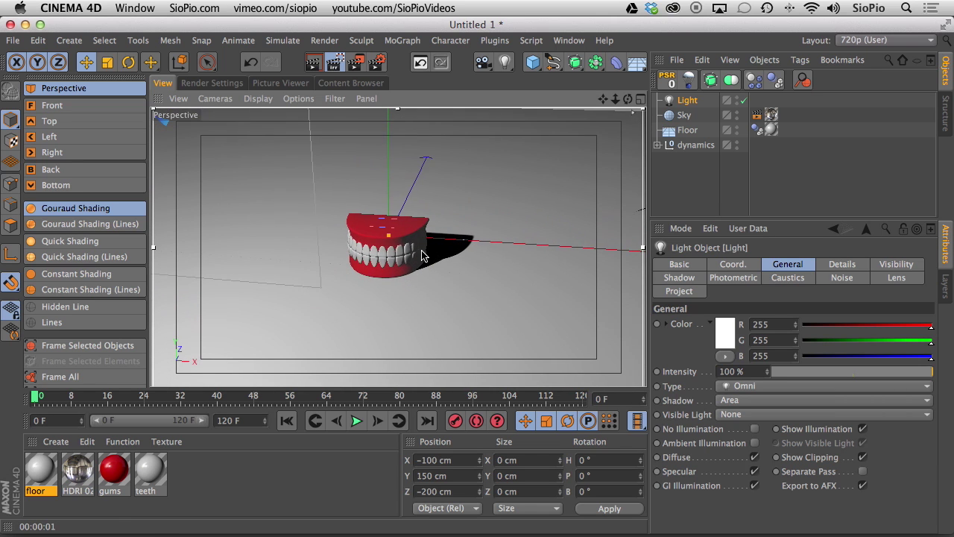
{"action": "key", "text": "ctrl+r"}
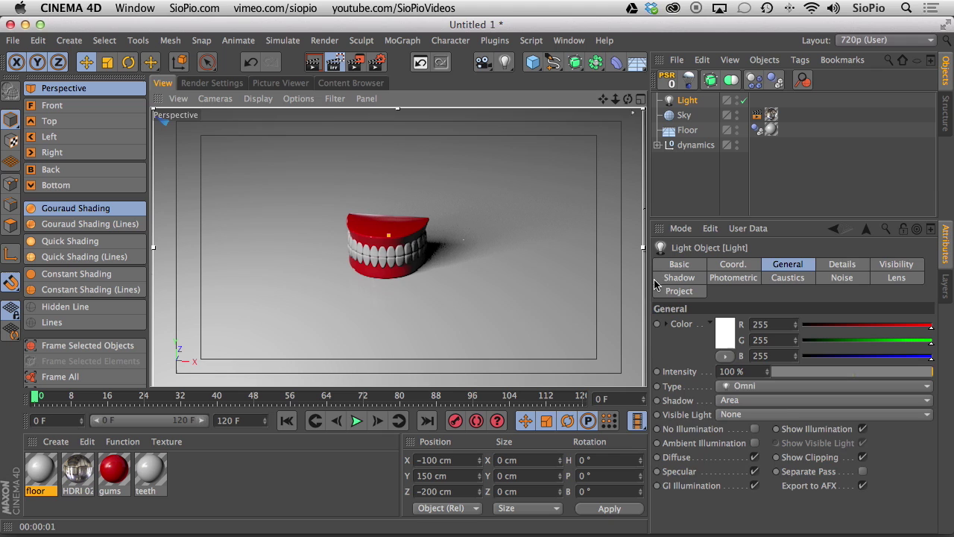
Set the light's rectangular area size to 600 cm in X and Y and refresh the render.
{"action": "left_click", "coordinate": [828, 266]}
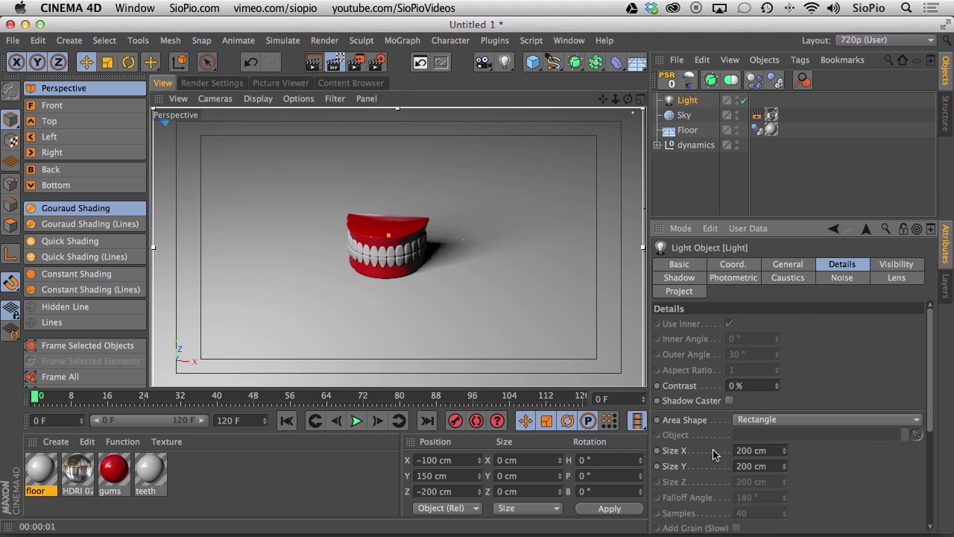
{"action": "left_click", "coordinate": [742, 450]}
{"action": "type", "text": "6"}
{"action": "key", "text": "Tab"}
{"action": "type", "text": "6"}
{"action": "key", "text": "super+r"}
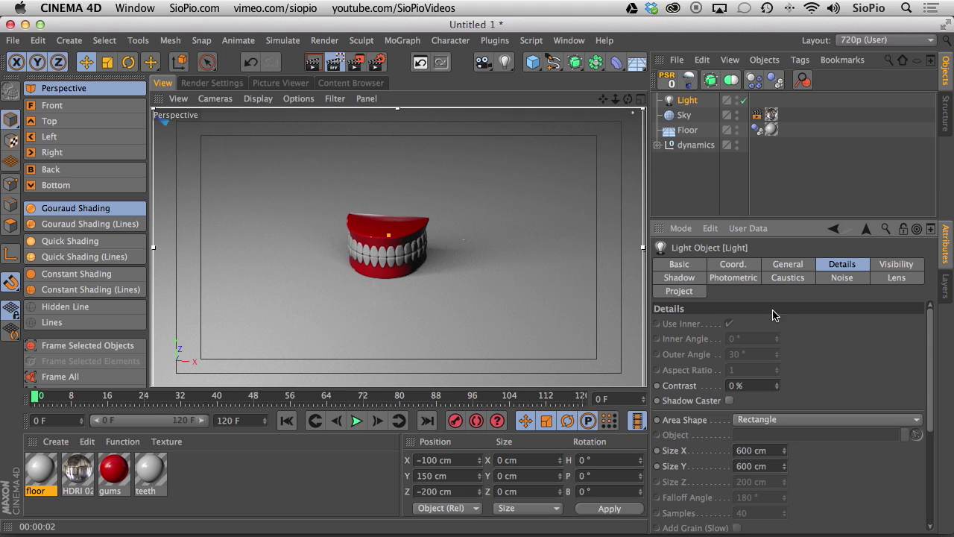
Set the light's shadow density to 80% and check the softened shadow from a lower viewing angle.
{"action": "left_click", "coordinate": [684, 279]}
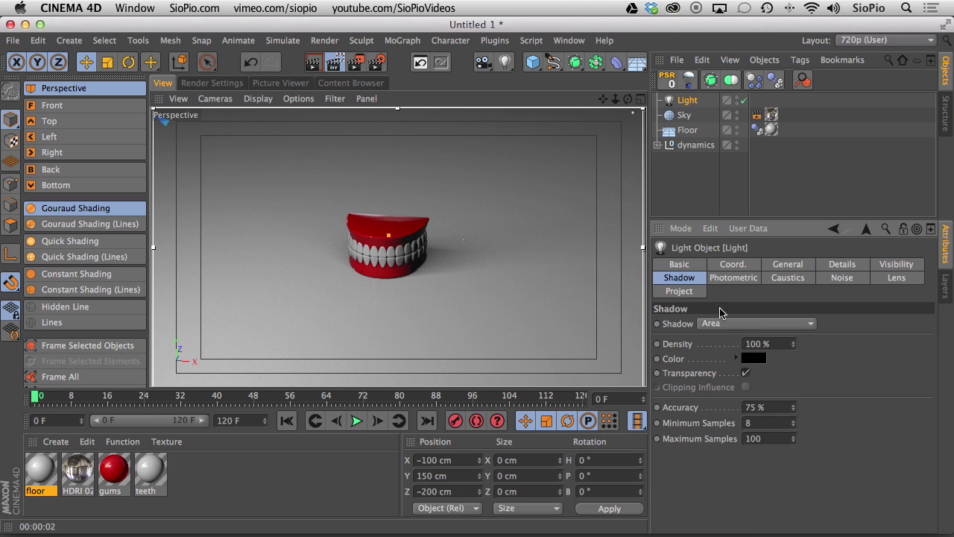
{"action": "double_click", "coordinate": [773, 346]}
{"action": "type", "text": "8"}
{"action": "key", "text": "super+r"}
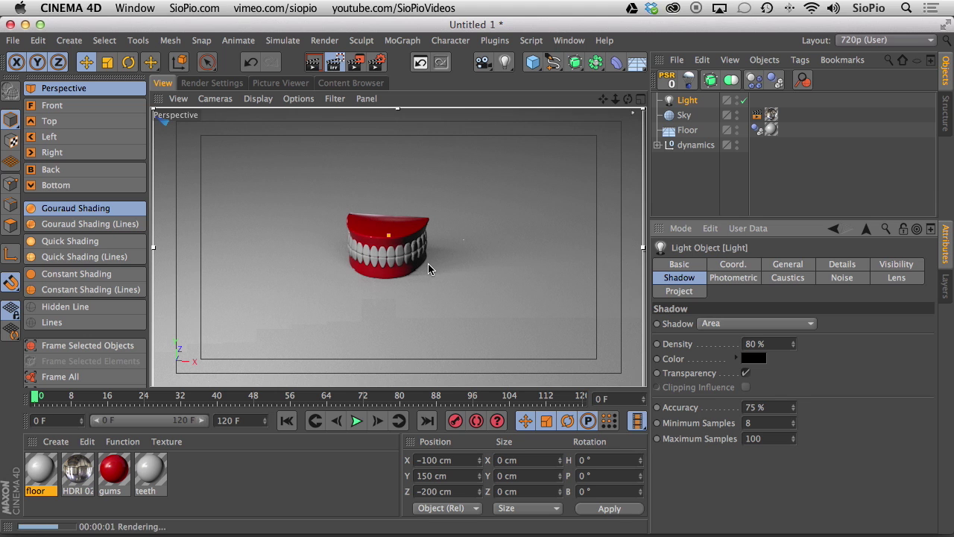
{"action": "left_click_drag", "start_coordinate": [418, 253], "coordinate": [340, 221], "text": "alt"}
{"action": "key", "text": "super+r"}
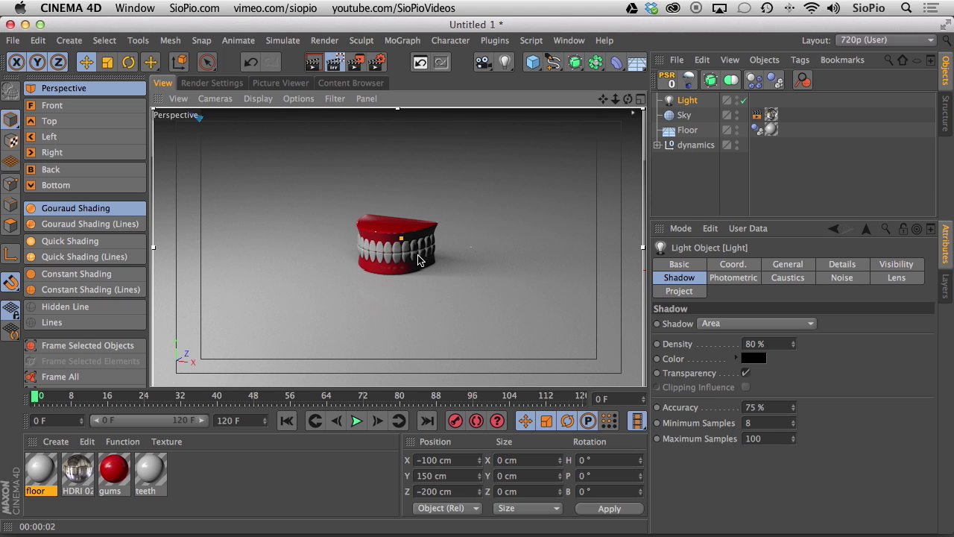
Enable Ambient Occlusion in the render settings with a maximum ray length of 10 cm and check it in the interactive render.
{"action": "left_click", "coordinate": [211, 83]}
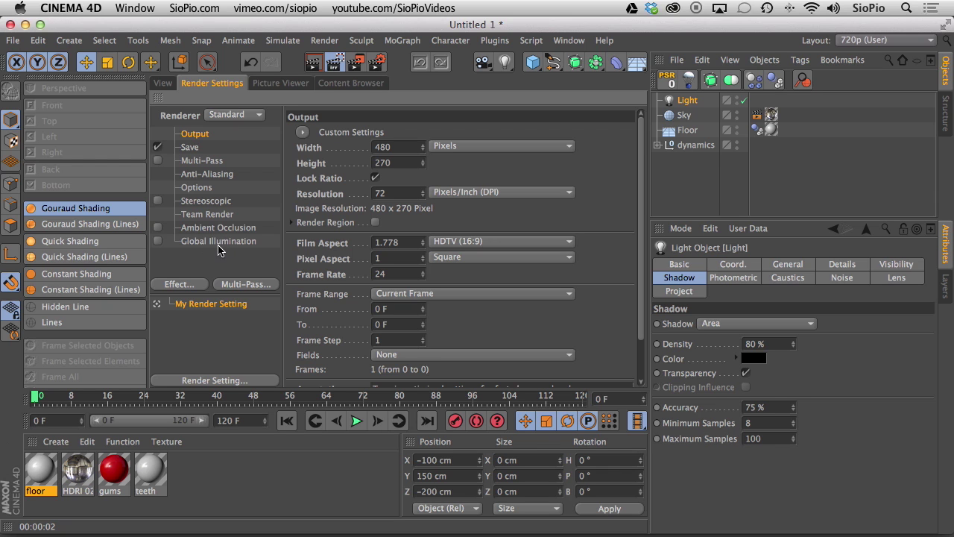
{"action": "left_click", "coordinate": [186, 284]}
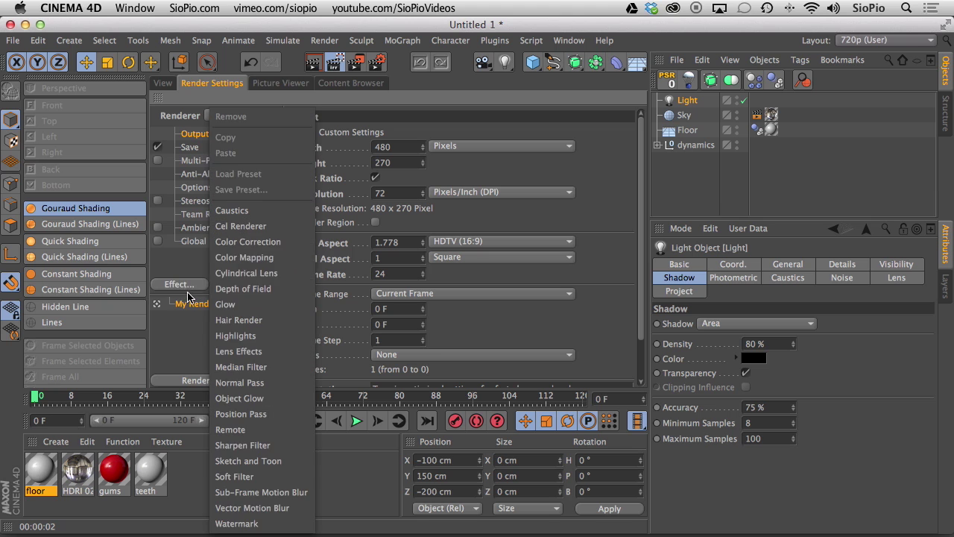
{"action": "left_click", "coordinate": [195, 266]}
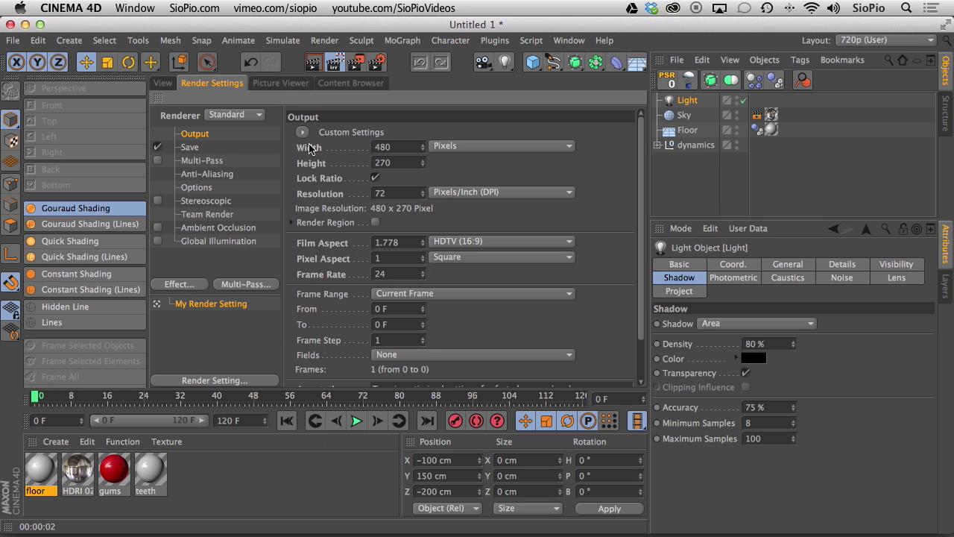
{"action": "left_click", "coordinate": [197, 228]}
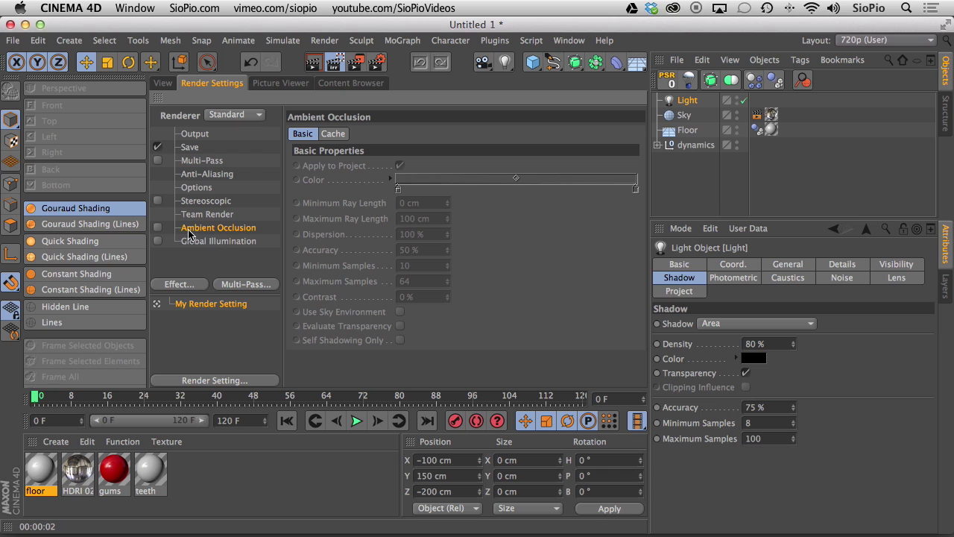
{"action": "left_click", "coordinate": [157, 227]}
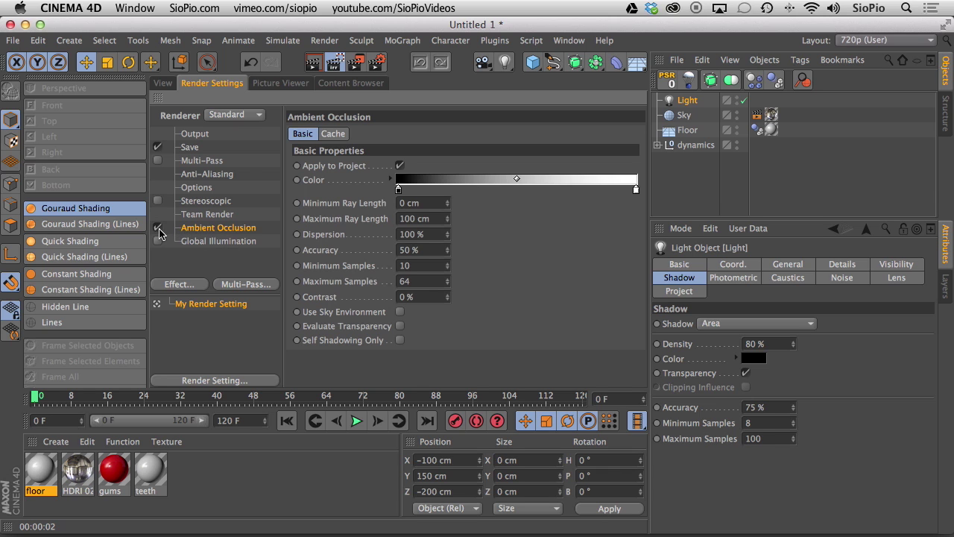
{"action": "left_click", "coordinate": [433, 219]}
{"action": "type", "text": "10"}
{"action": "key", "text": "Return"}
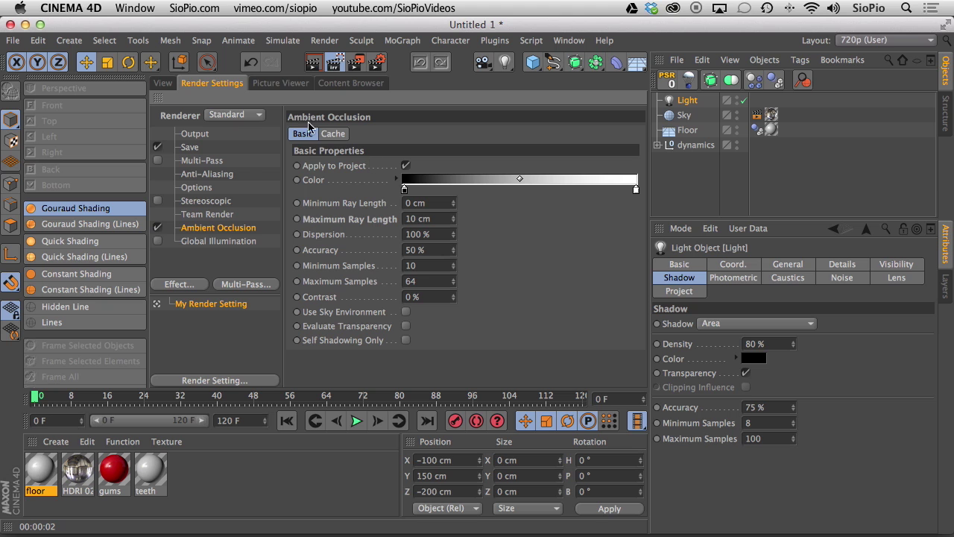
{"action": "left_click", "coordinate": [165, 84]}
{"action": "key", "text": "super+r"}
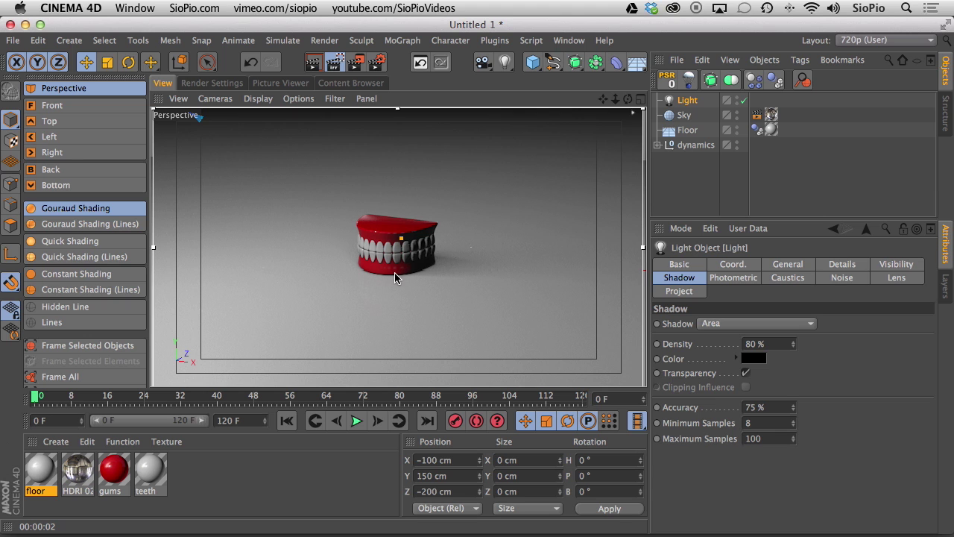
Enable Global Illumination in the render settings with the Interior - High preset and check it in the interactive render.
{"action": "left_click", "coordinate": [212, 83]}
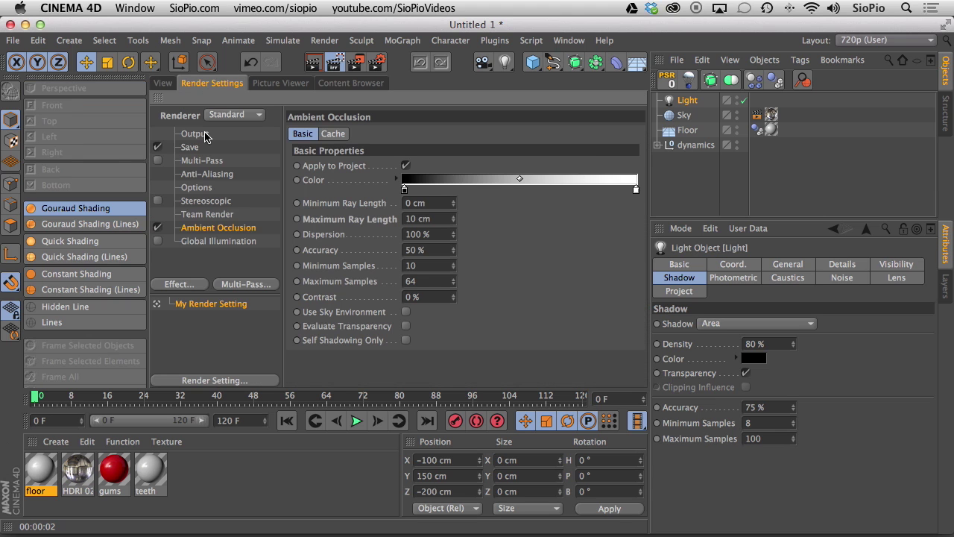
{"action": "left_click", "coordinate": [200, 242]}
{"action": "left_click", "coordinate": [157, 241]}
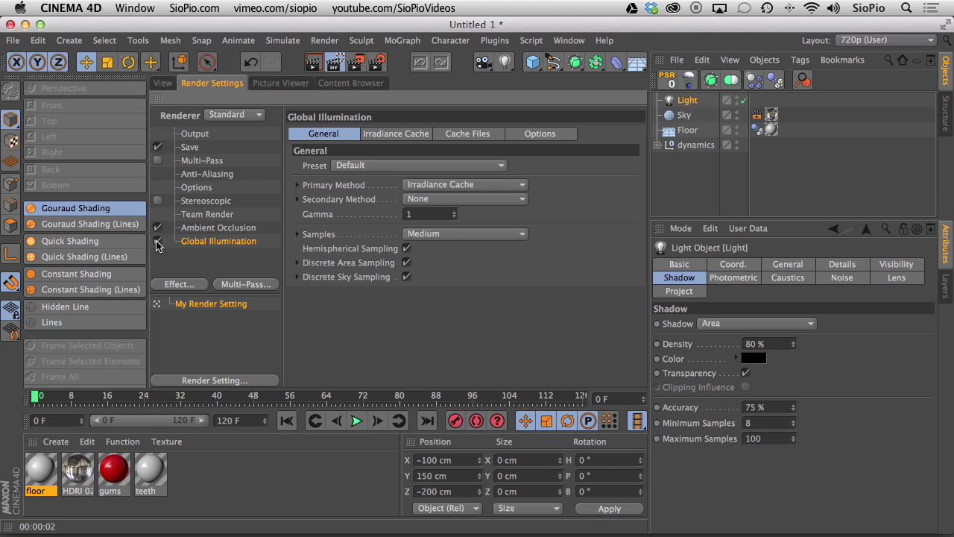
{"action": "left_click", "coordinate": [373, 166]}
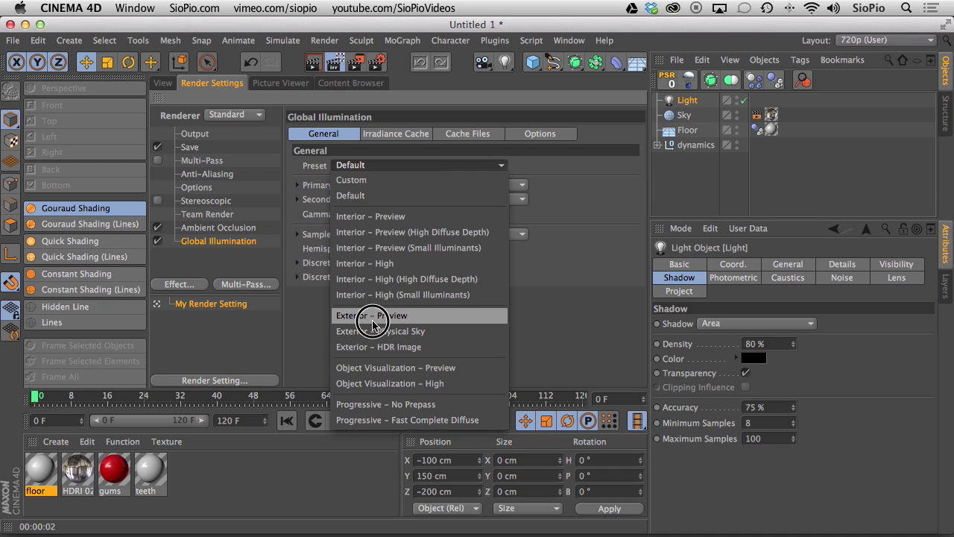
{"action": "left_click", "coordinate": [373, 264]}
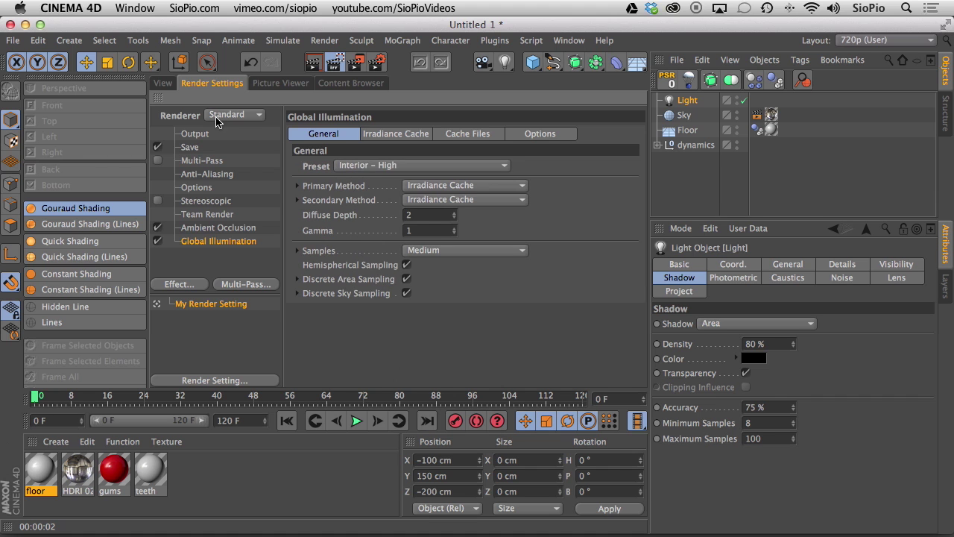
{"action": "left_click", "coordinate": [163, 83]}
{"action": "key", "text": "super+r"}
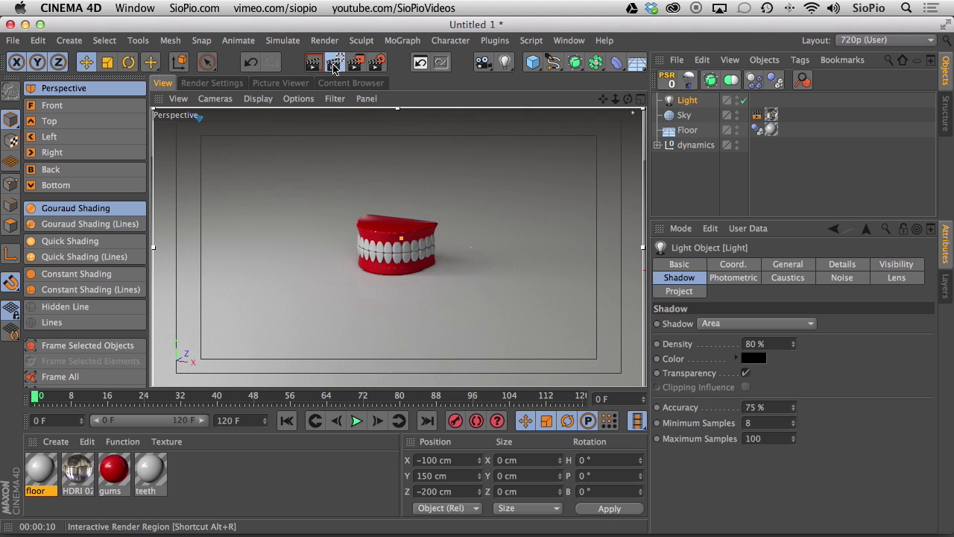
Turn off the interactive render region and render a close-up of the teeth in the perspective view.
{"action": "left_click", "coordinate": [389, 269]}
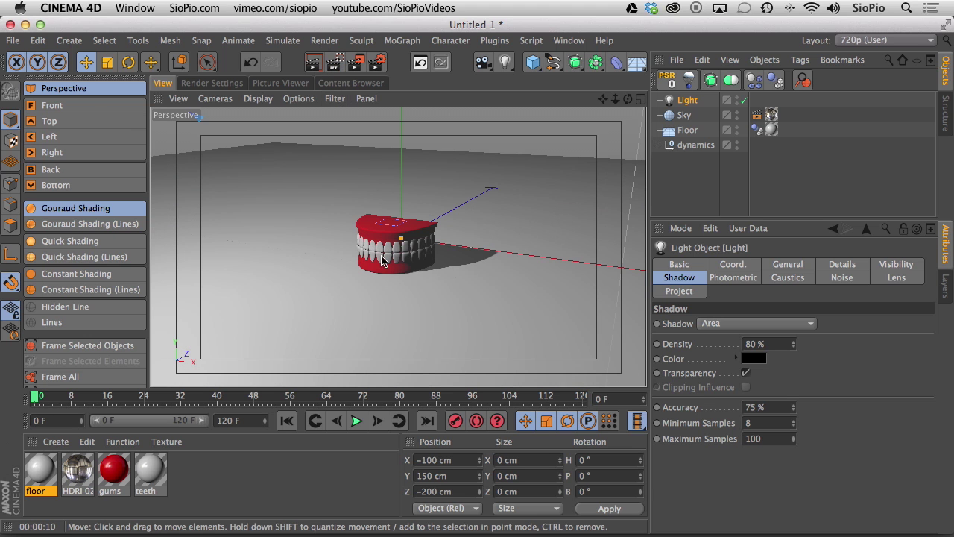
{"action": "right_click_drag", "start_coordinate": [393, 261], "coordinate": [481, 221], "text": "alt"}
{"action": "key", "text": "super+r"}
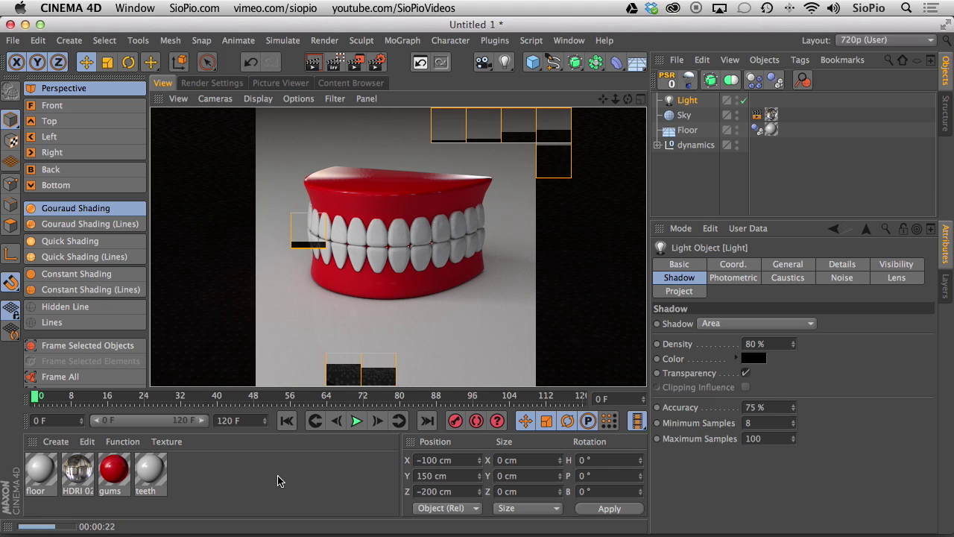
Render the perspective view from the opposite side of the teeth, with the whole model framed close up.
{"action": "left_click_drag", "start_coordinate": [353, 213], "coordinate": [622, 216], "text": "alt"}
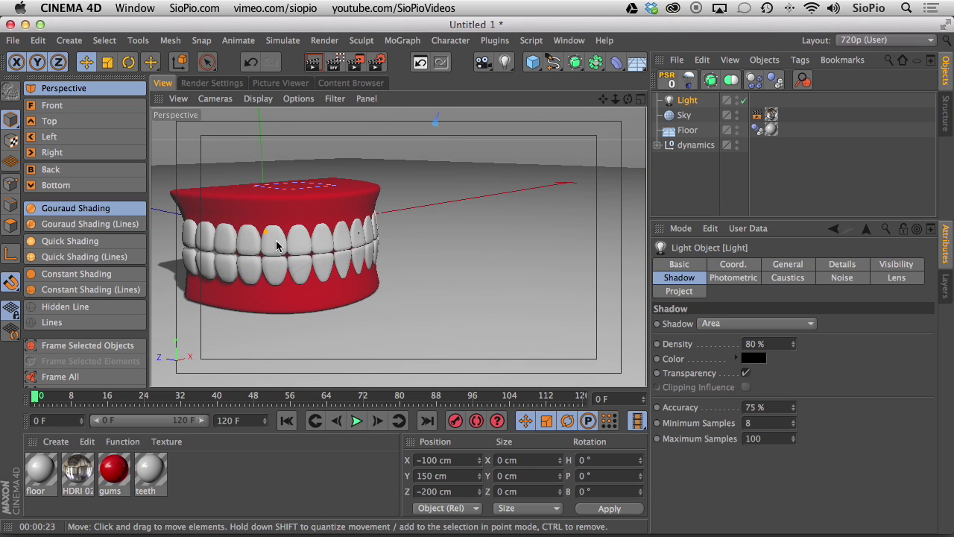
{"action": "scroll", "coordinate": [321, 238], "scroll_direction": "up", "scroll_amount": 5}
{"action": "left_click_drag", "start_coordinate": [339, 249], "coordinate": [266, 280], "text": "alt"}
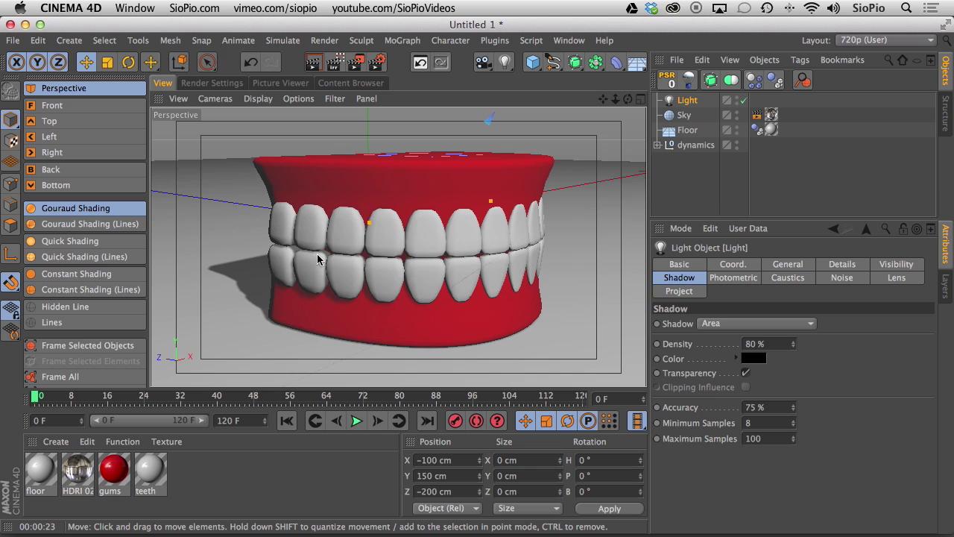
{"action": "left_click_drag", "start_coordinate": [317, 258], "coordinate": [372, 252], "text": "alt"}
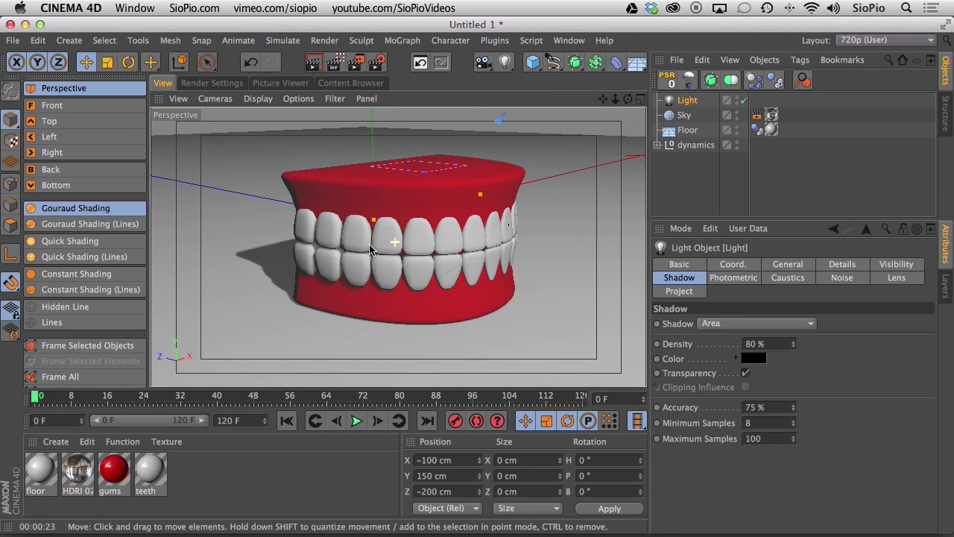
{"action": "left_click", "coordinate": [314, 64]}
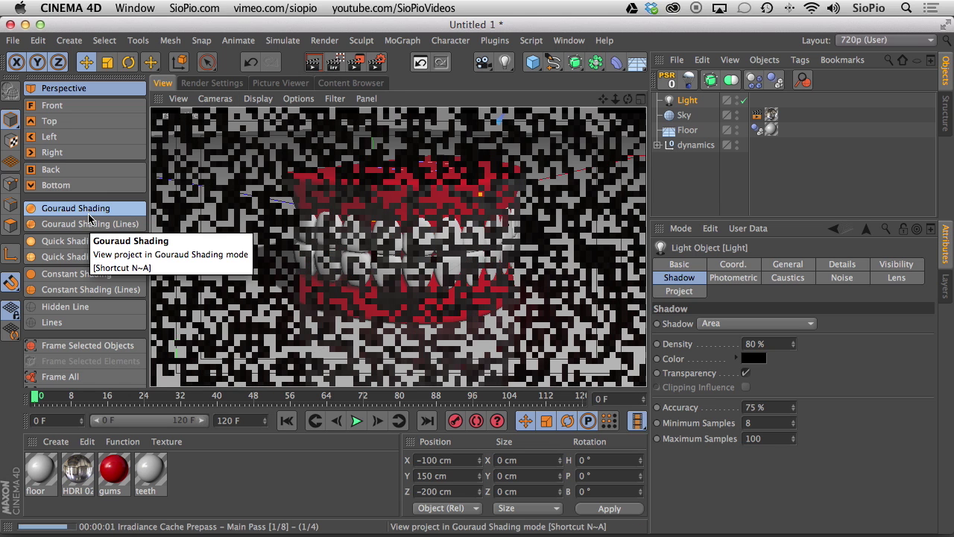